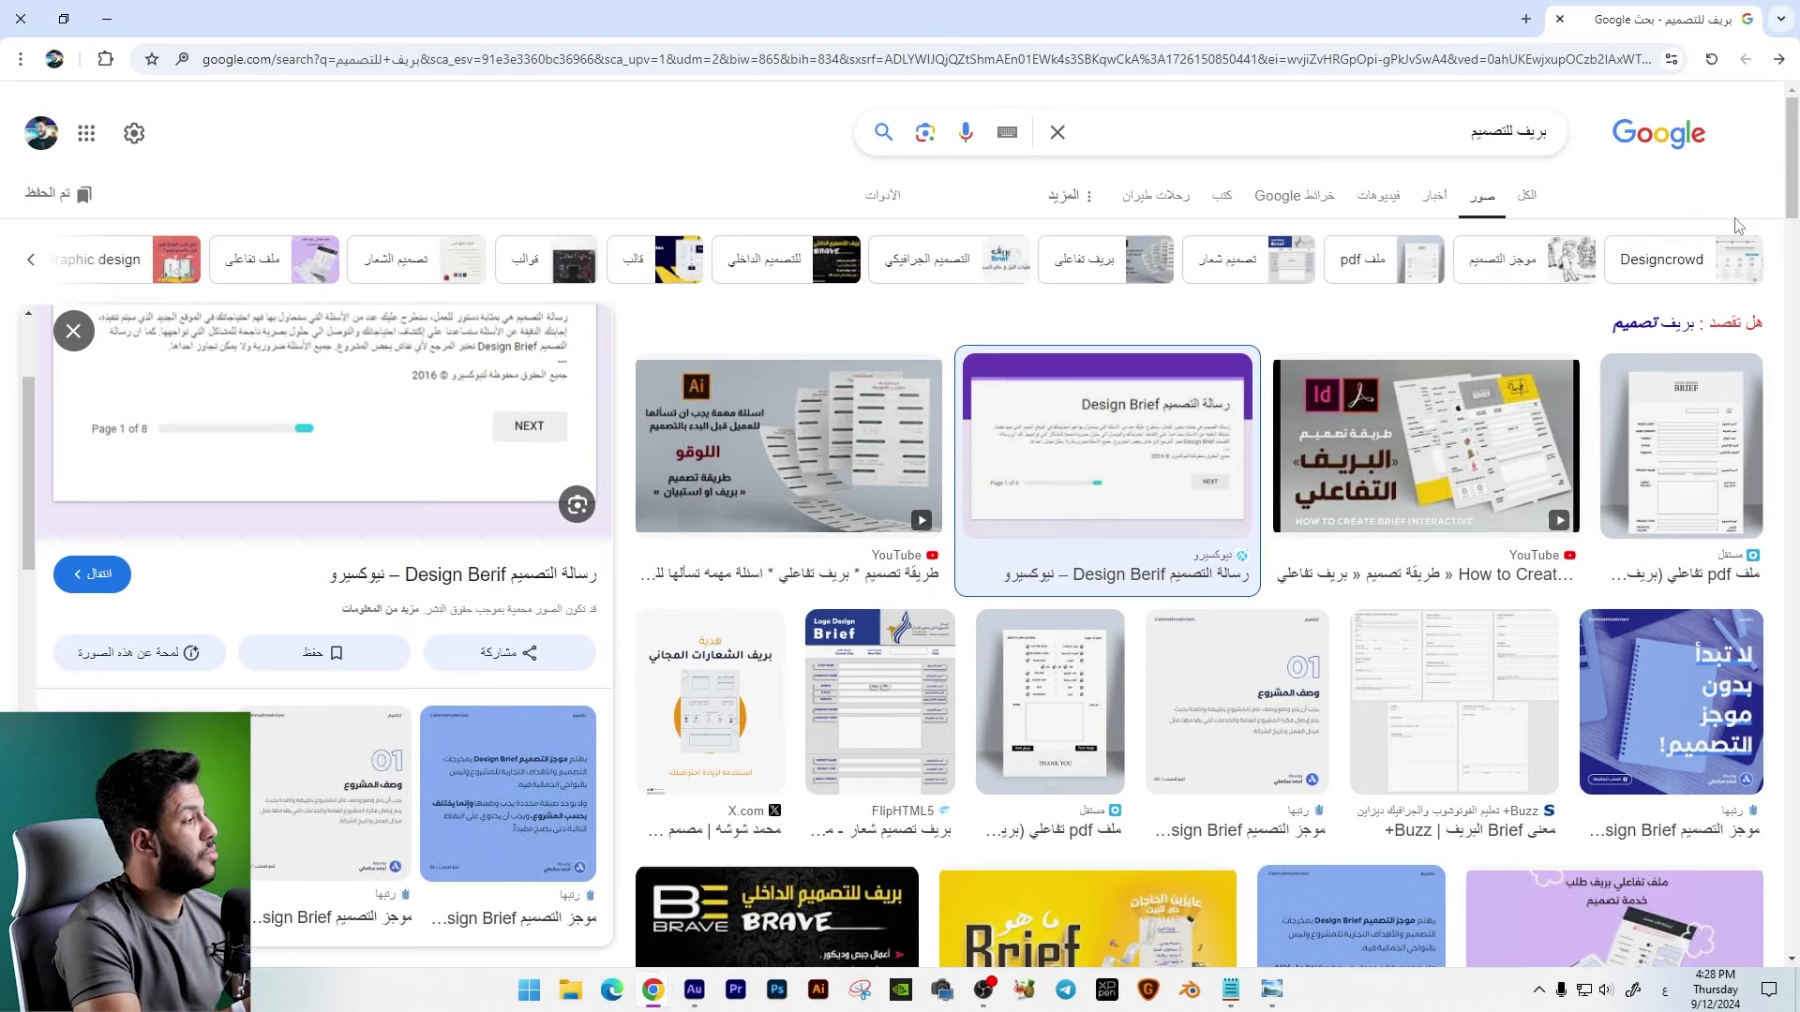
Step: Select the Google Images search query and bring up the Notepad note with the two-line Arabic discount text
drag(1406, 139, 1547, 132)
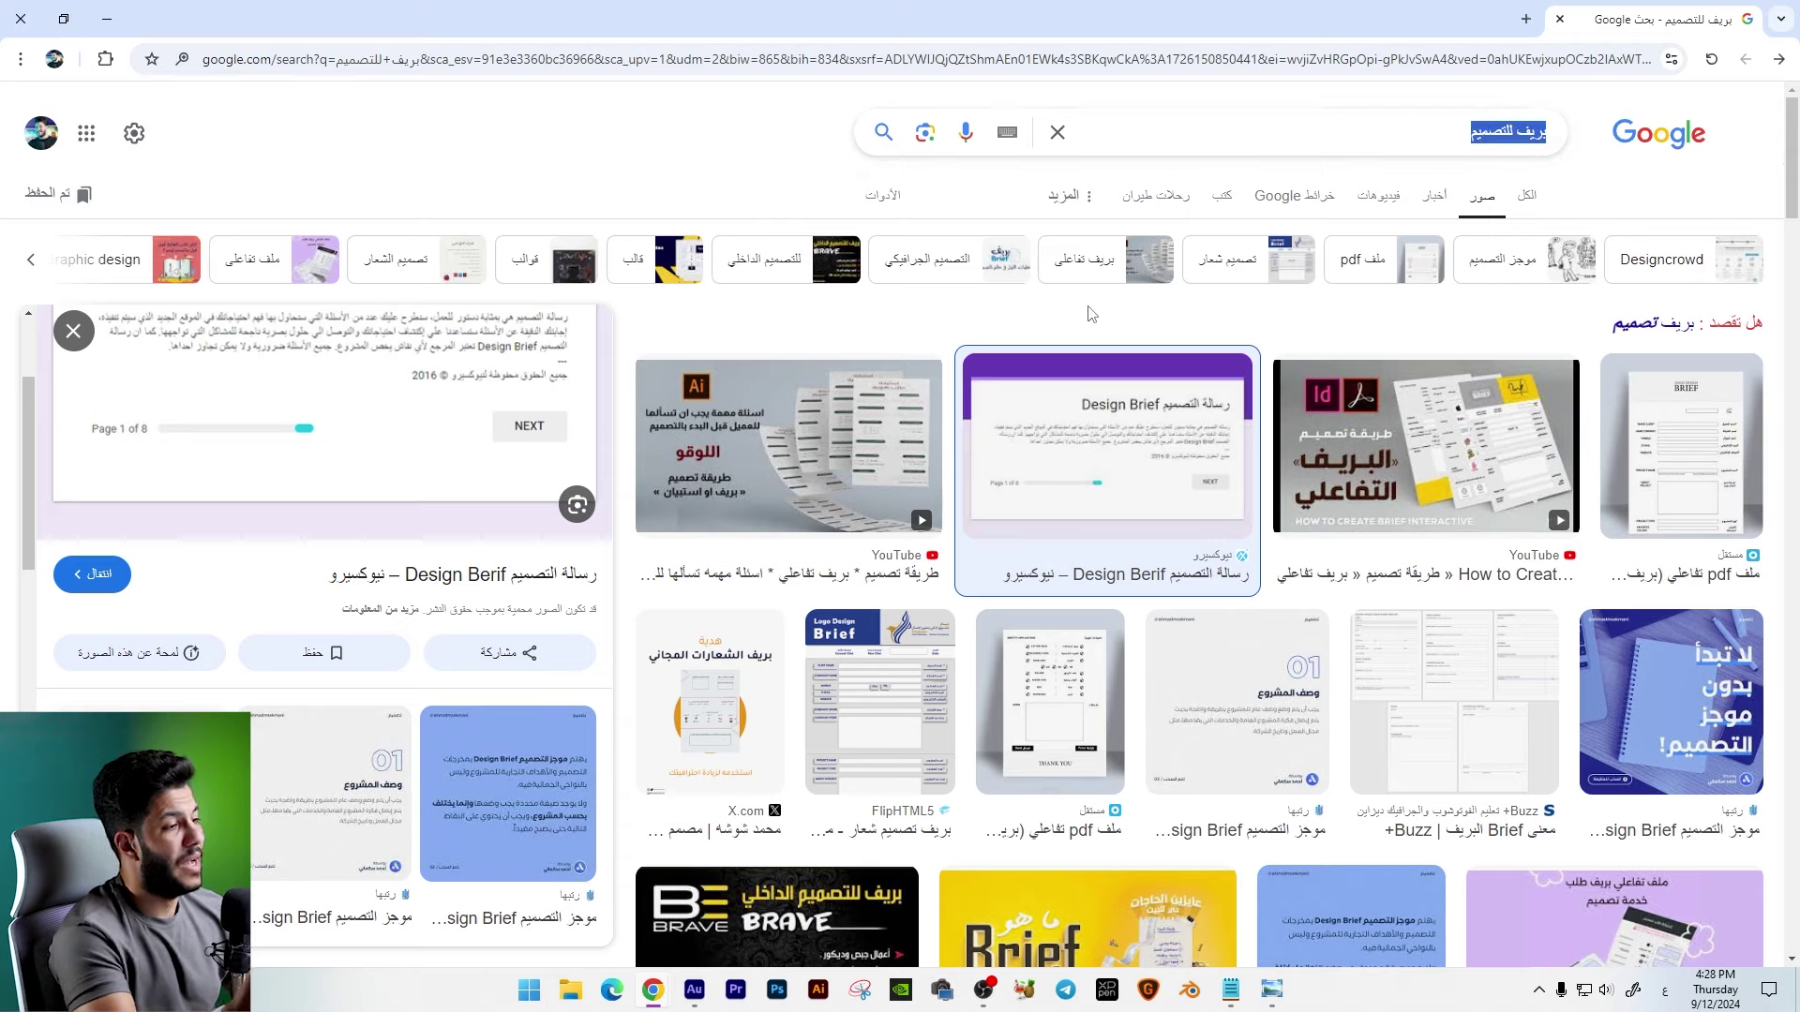
scroll(168, 497, up, 2)
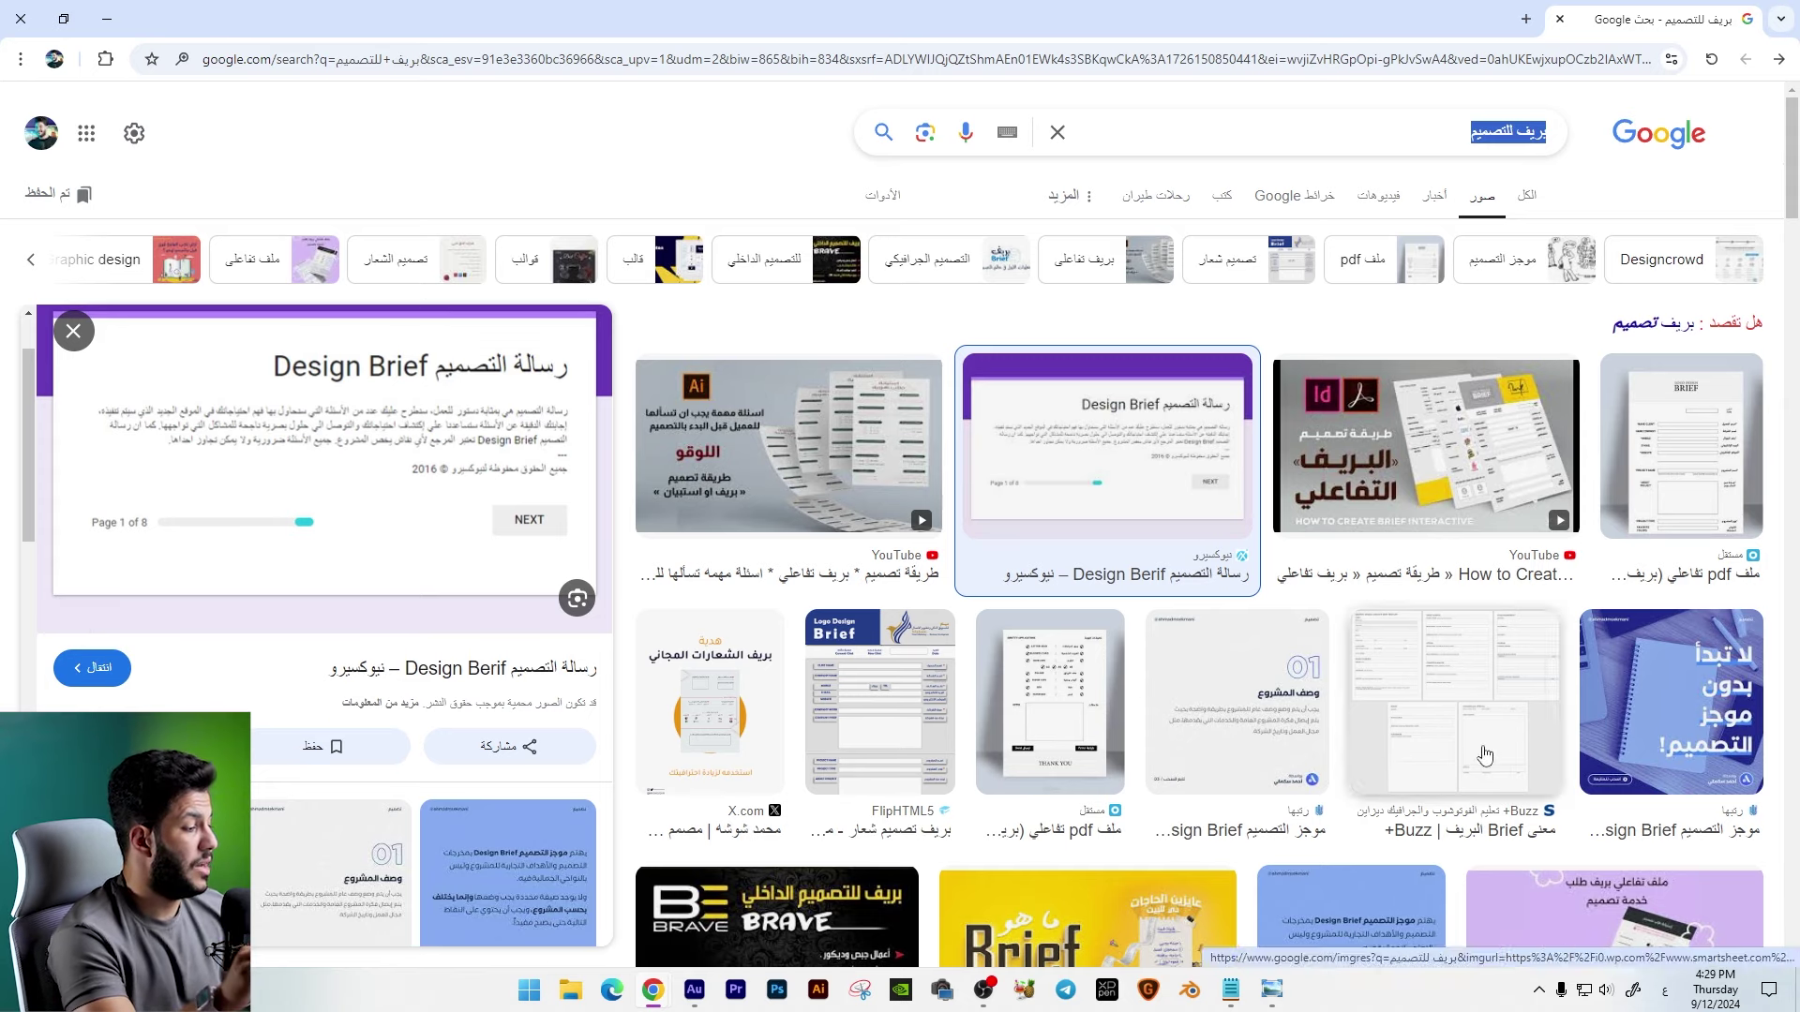
click(1231, 989)
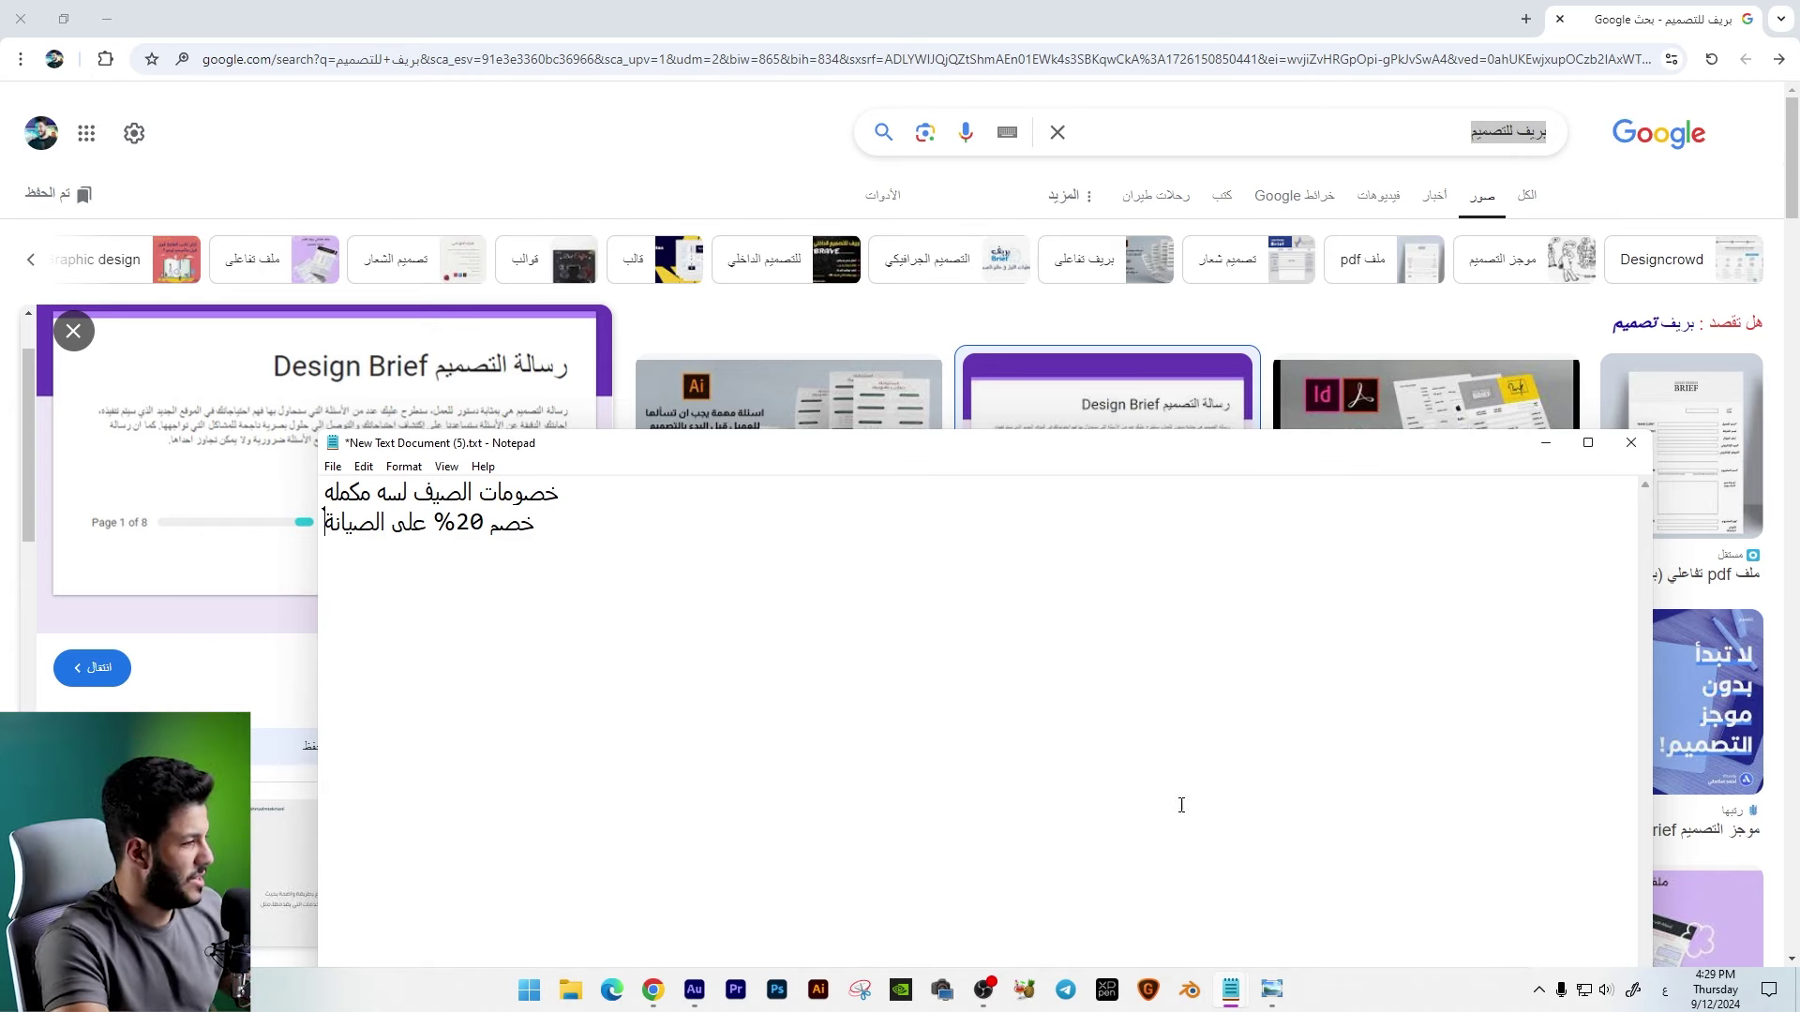
click(1230, 990)
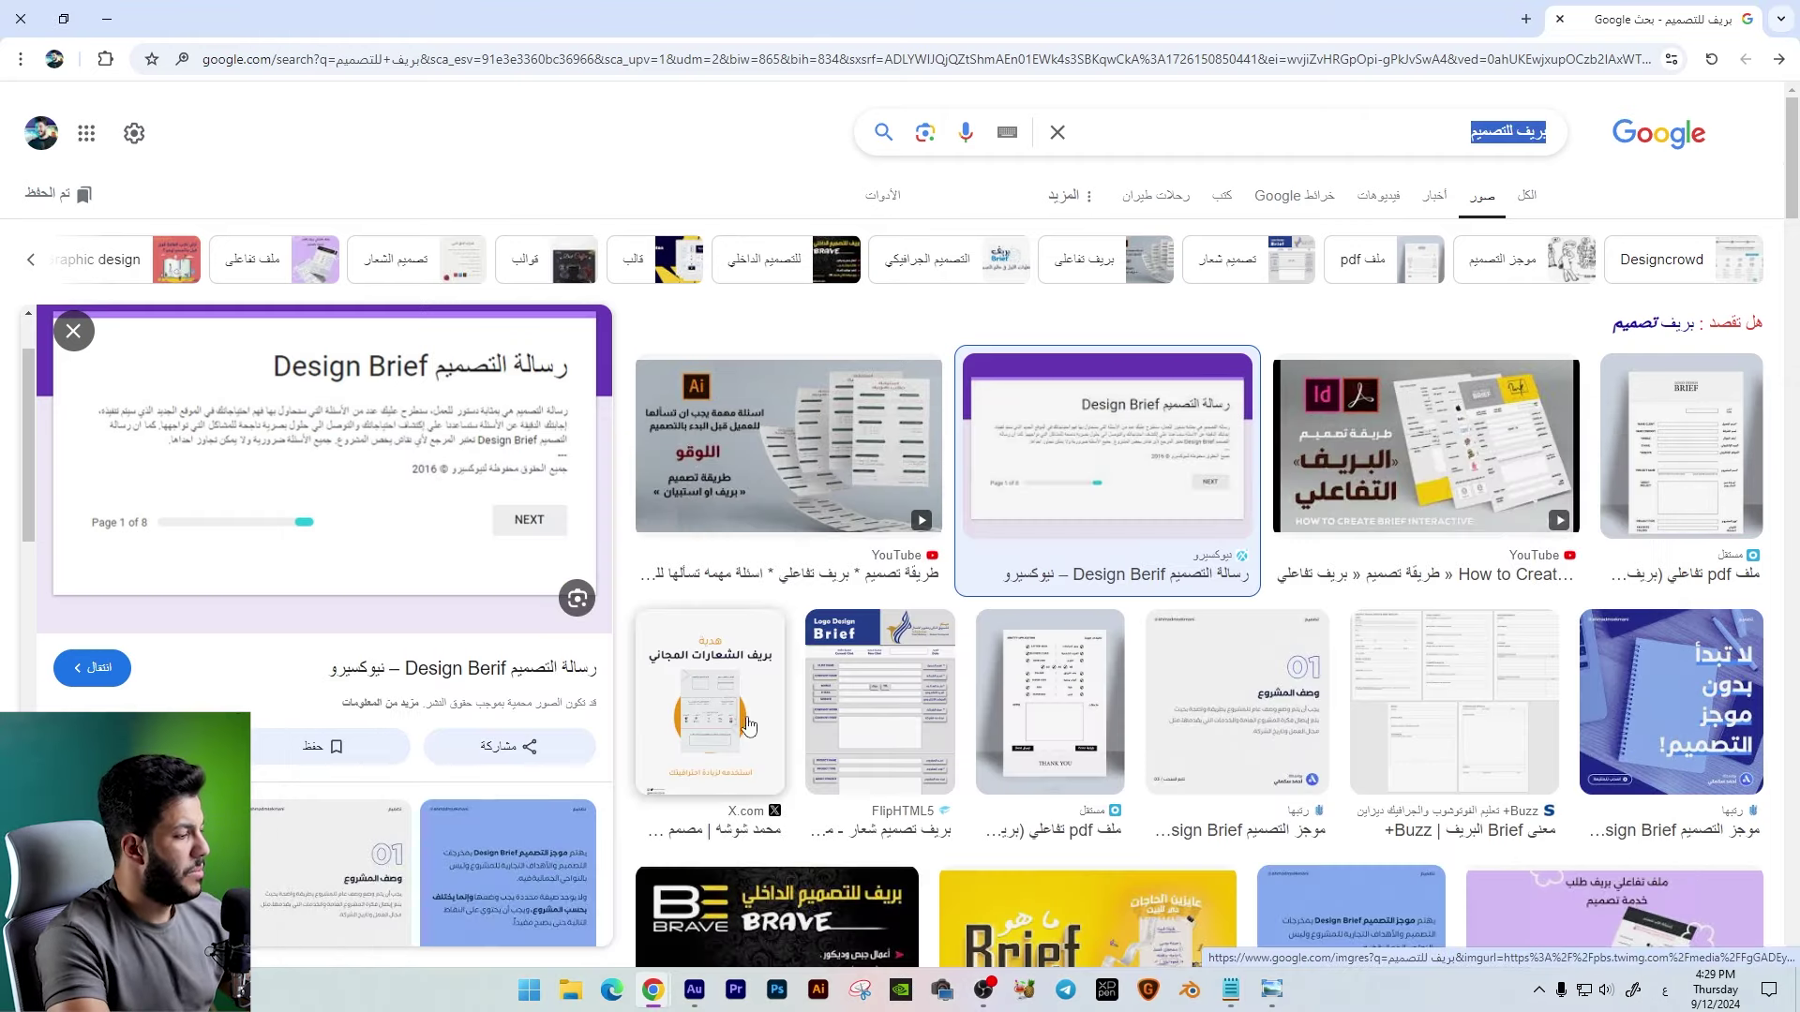
mouse_move(1230, 990)
click(1232, 895)
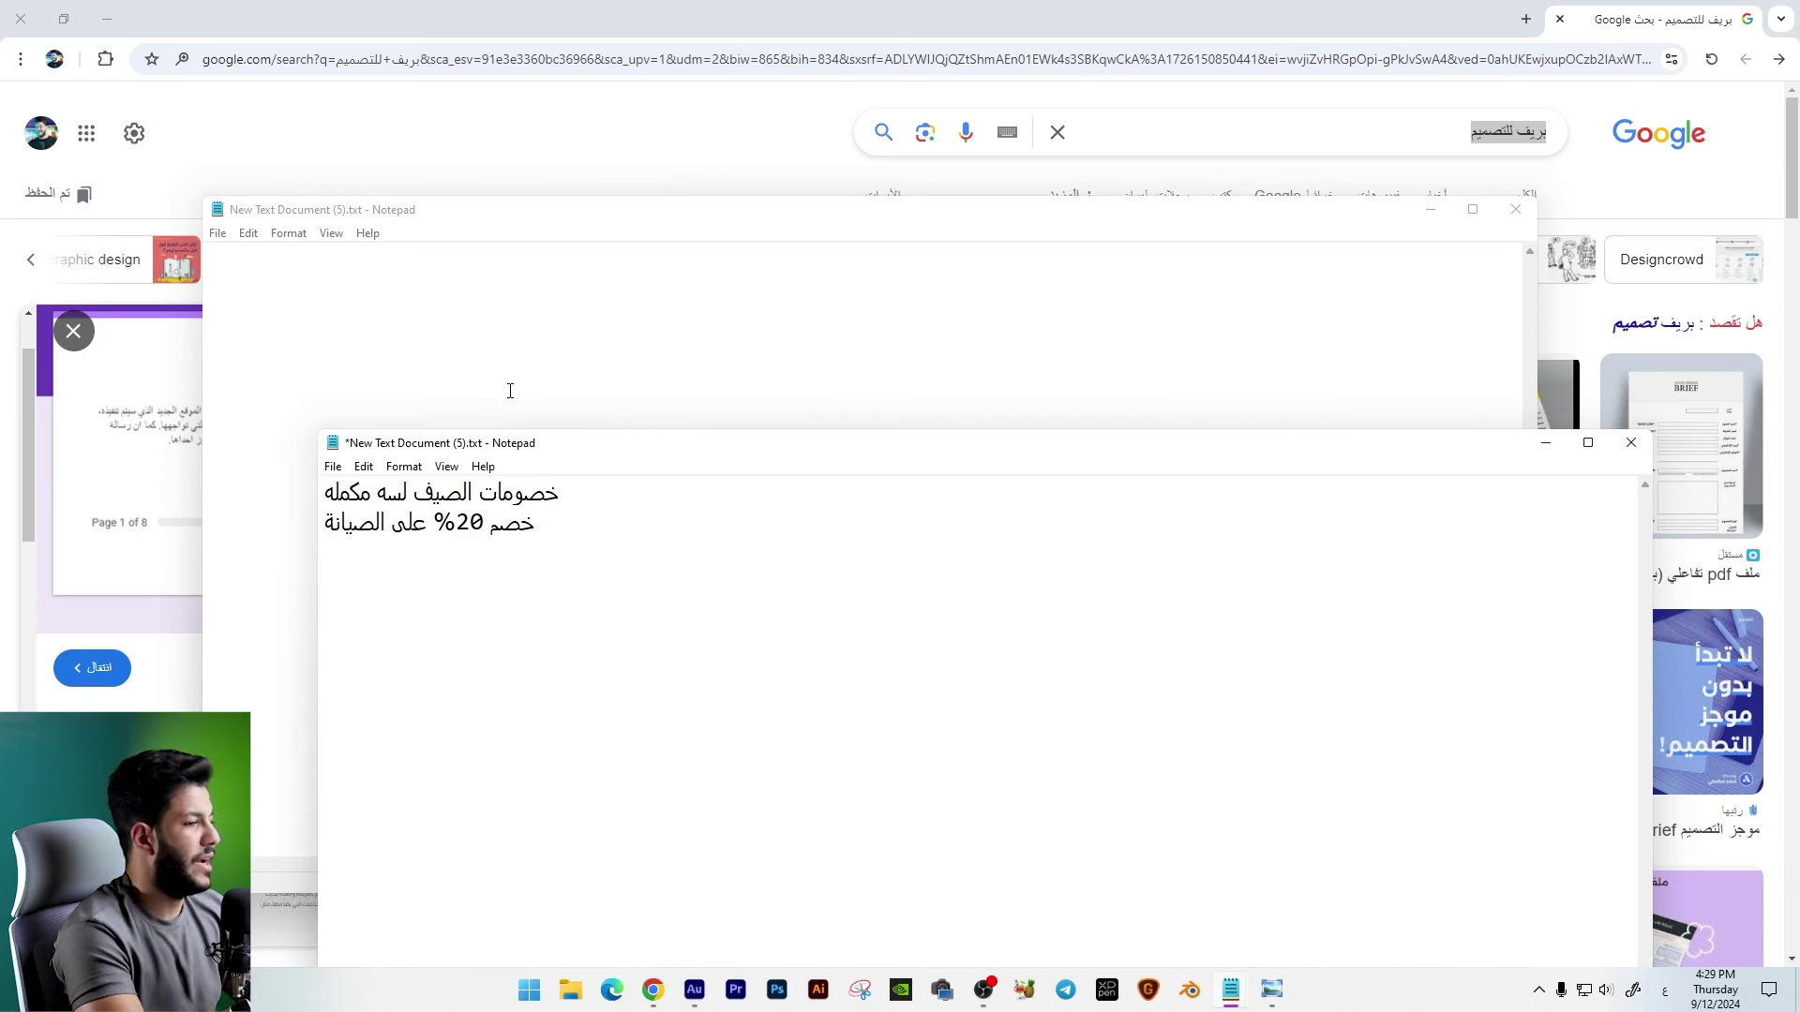
double_click(518, 492)
click(360, 492)
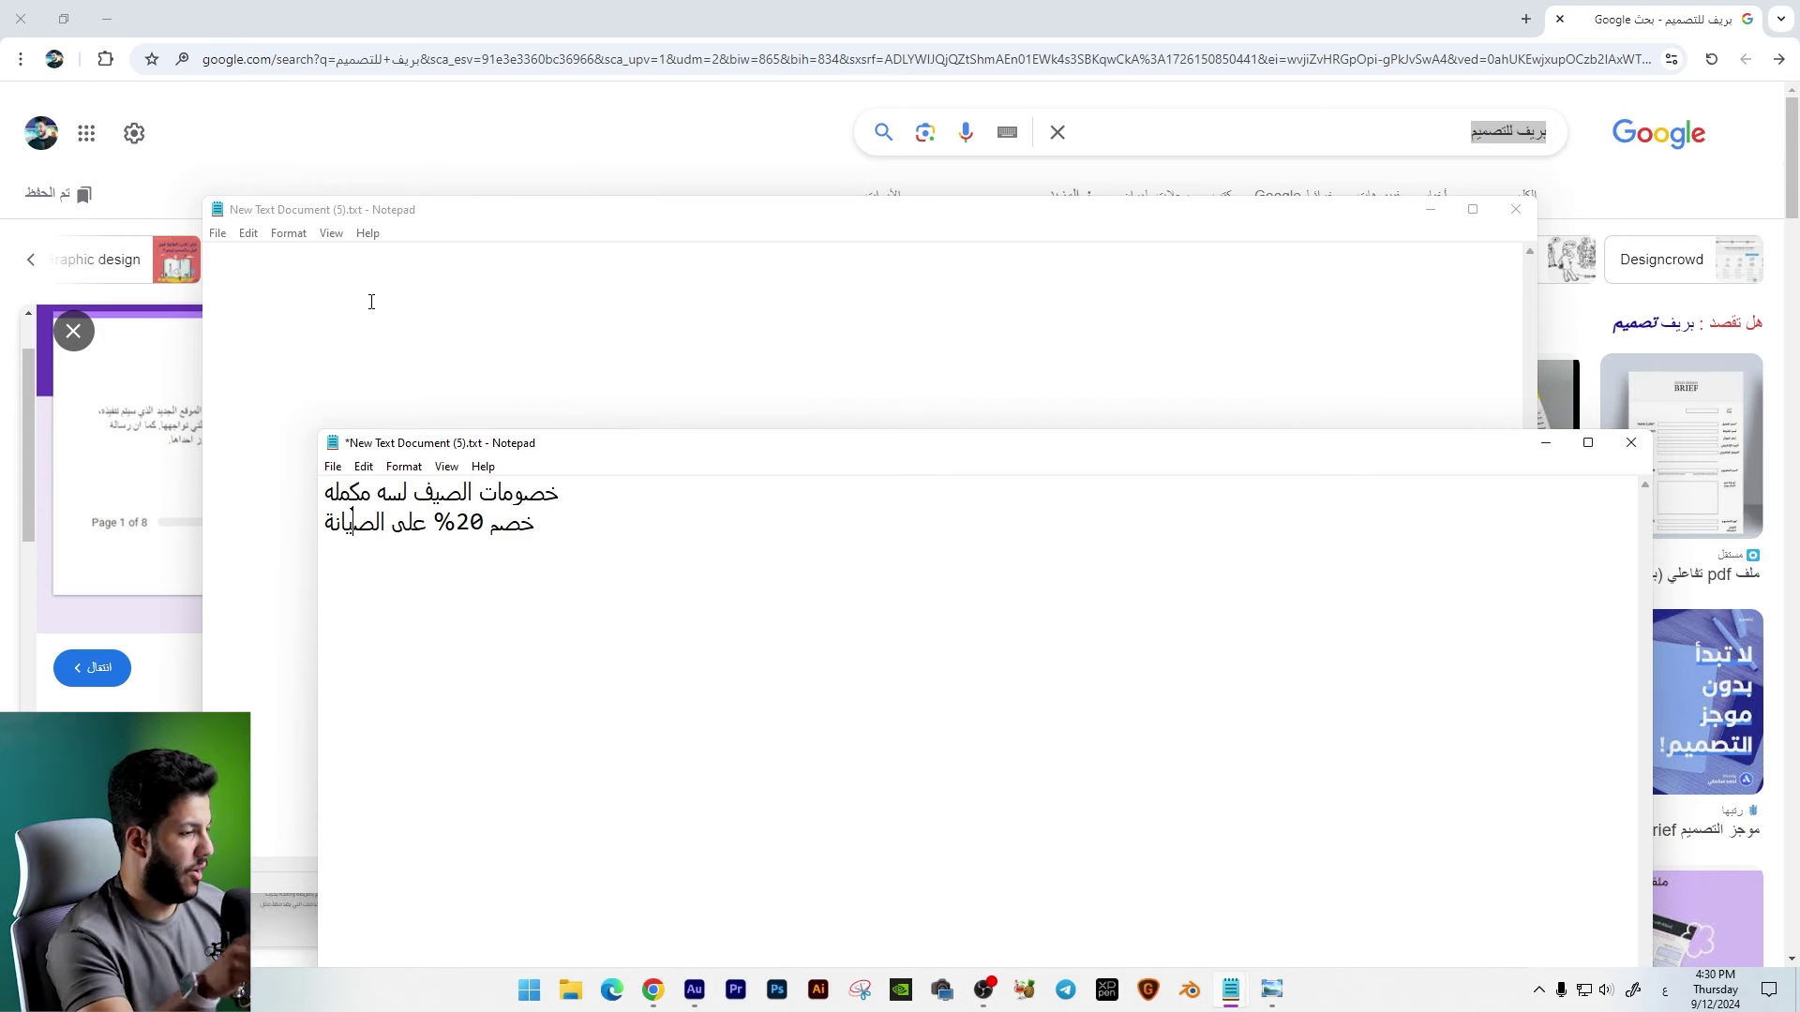
click(776, 990)
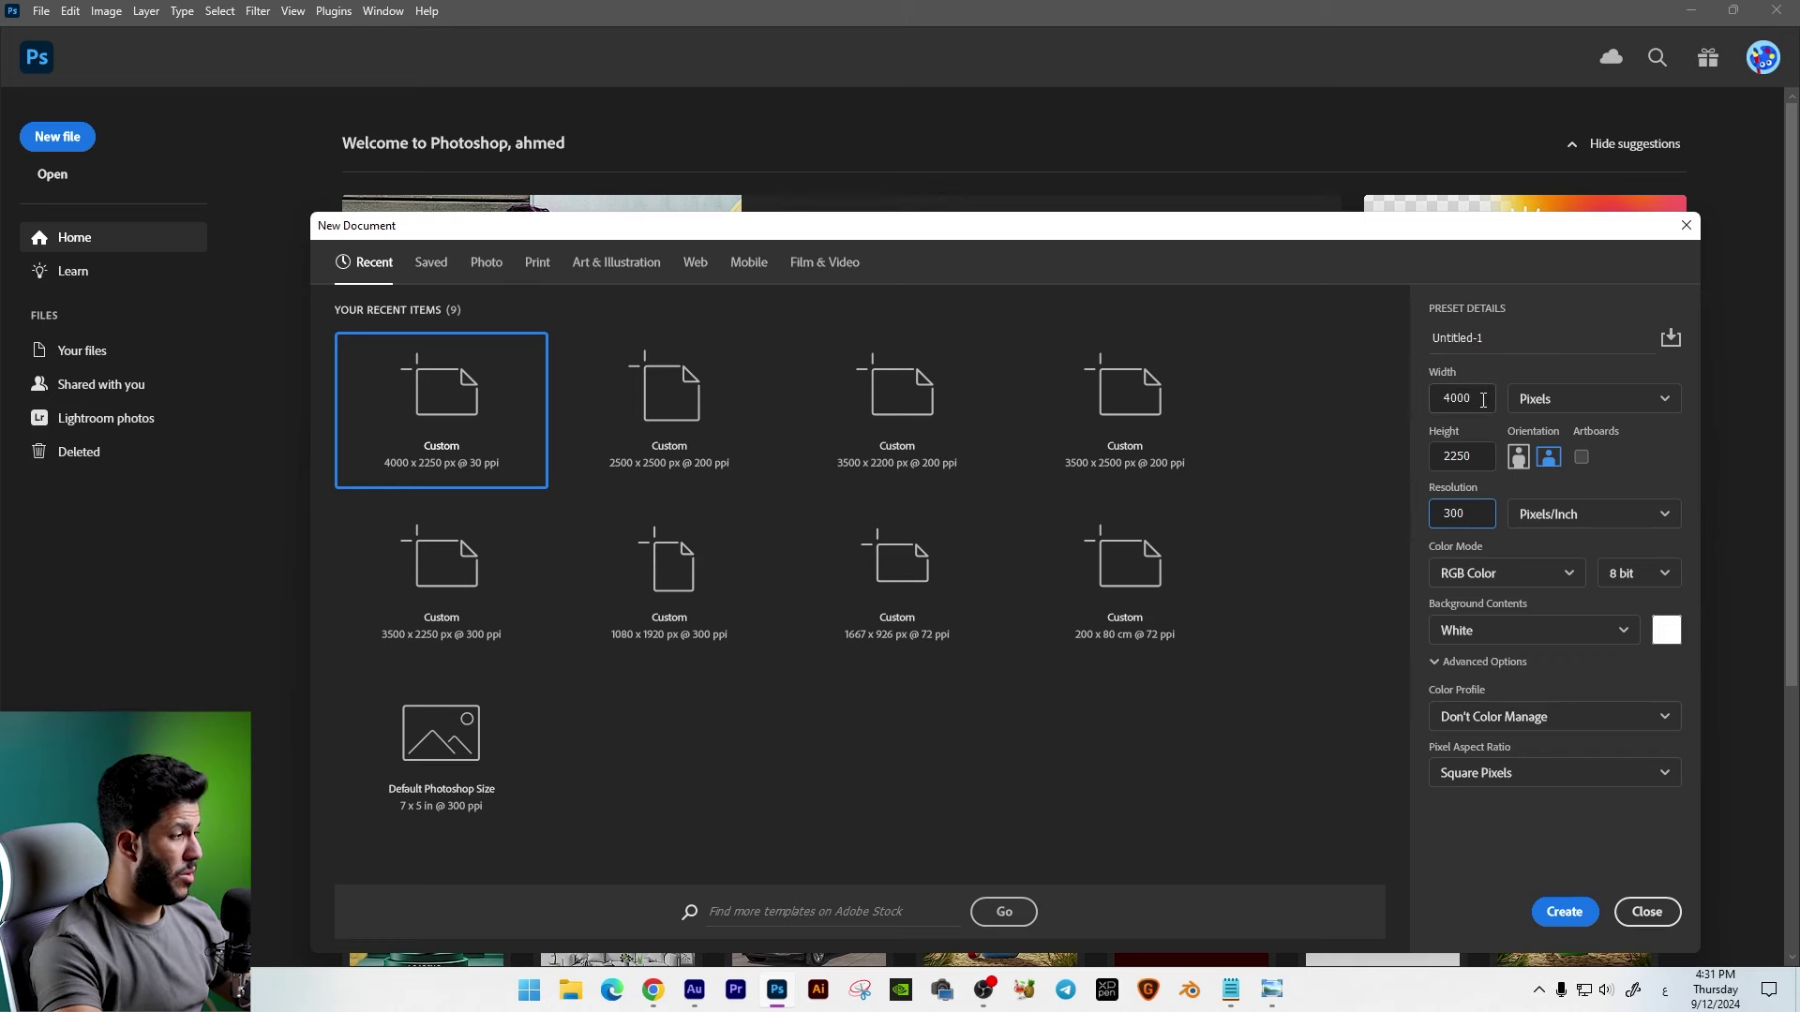
Step: Create a white 4000 × 2250 px document at 300 ppi, then return to Chrome
double_click(1444, 404)
double_click(1458, 456)
double_click(1481, 514)
click(1568, 910)
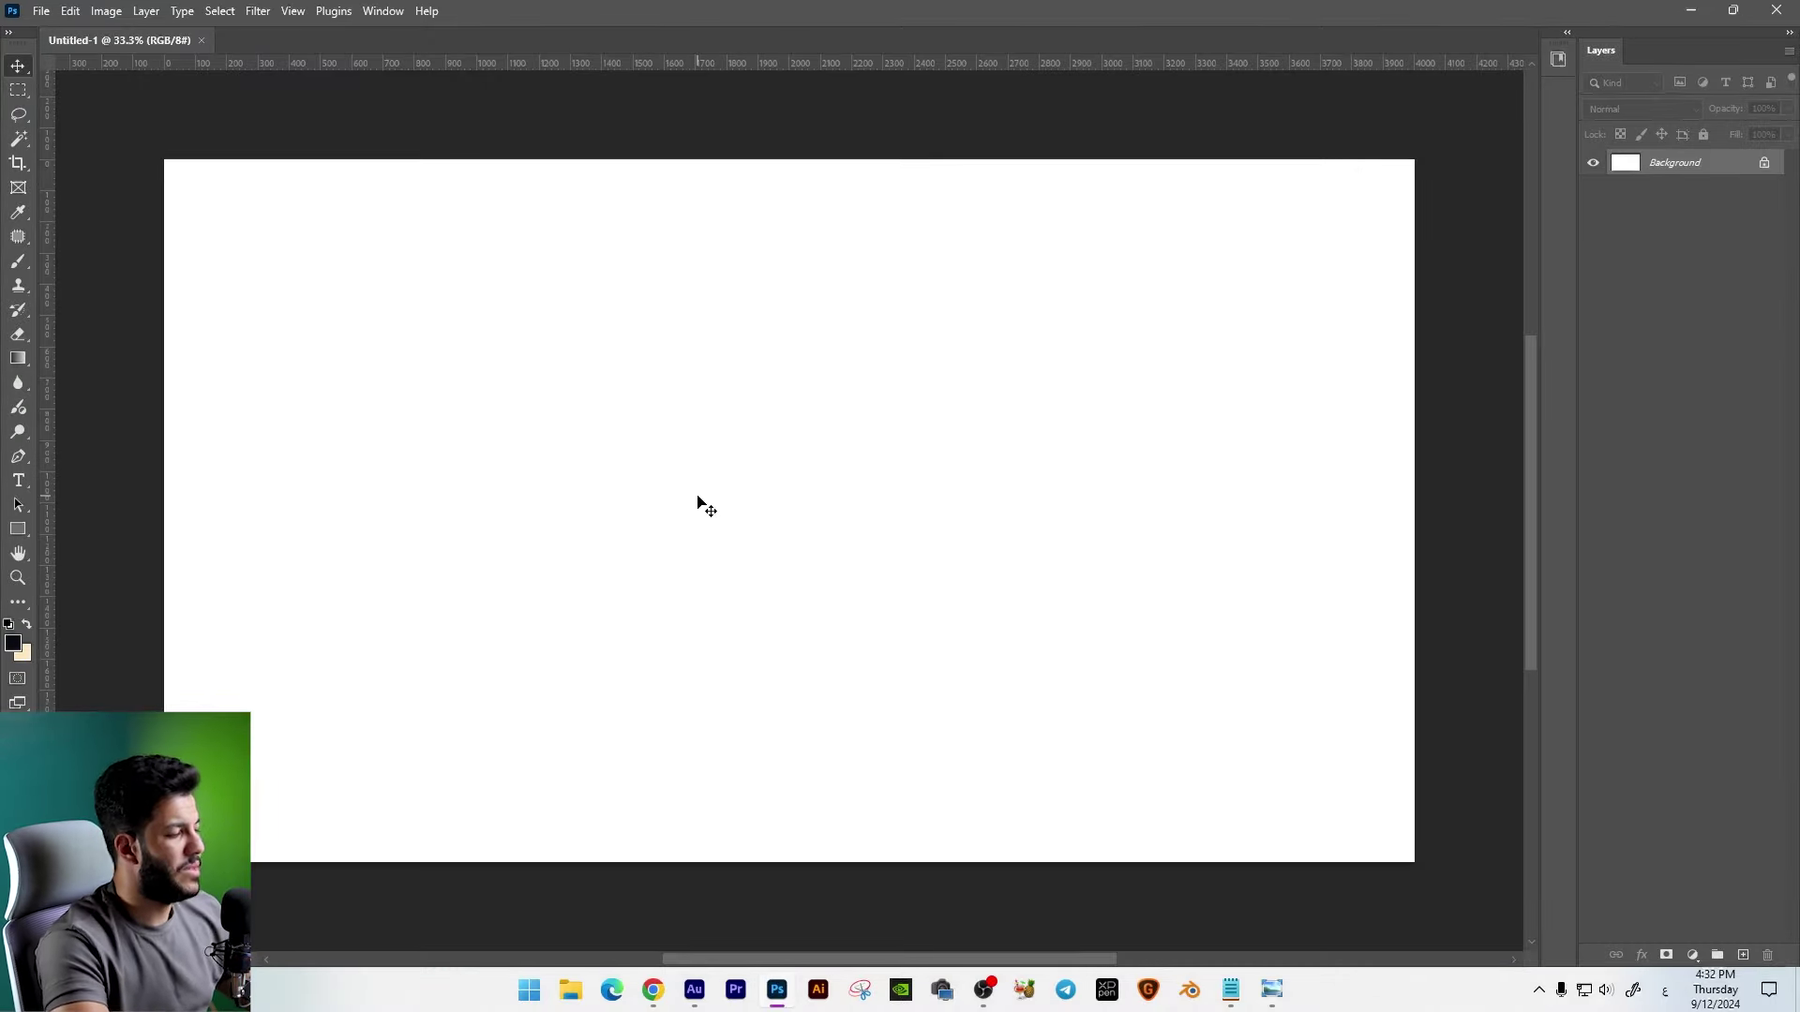
key(alt+Tab)
Step: Open the Freepik homepage in a new Chrome tab
click(1525, 18)
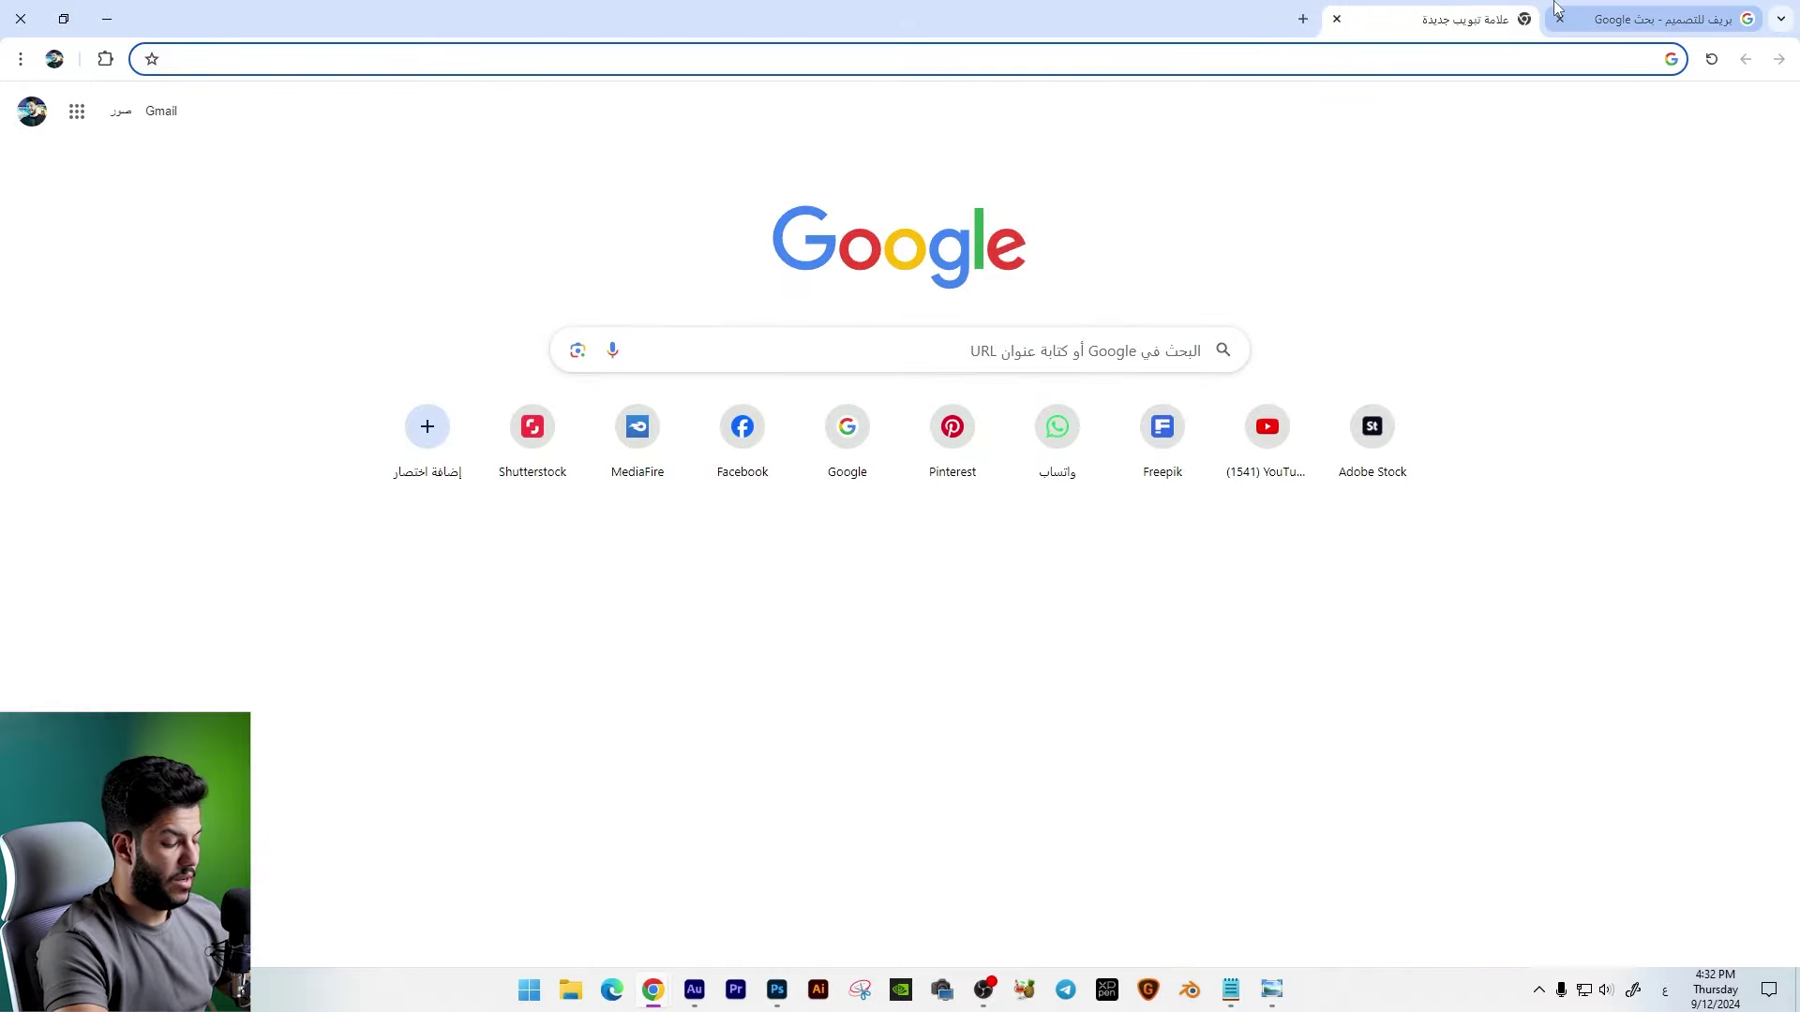
text(freepik.com)
key(Return)
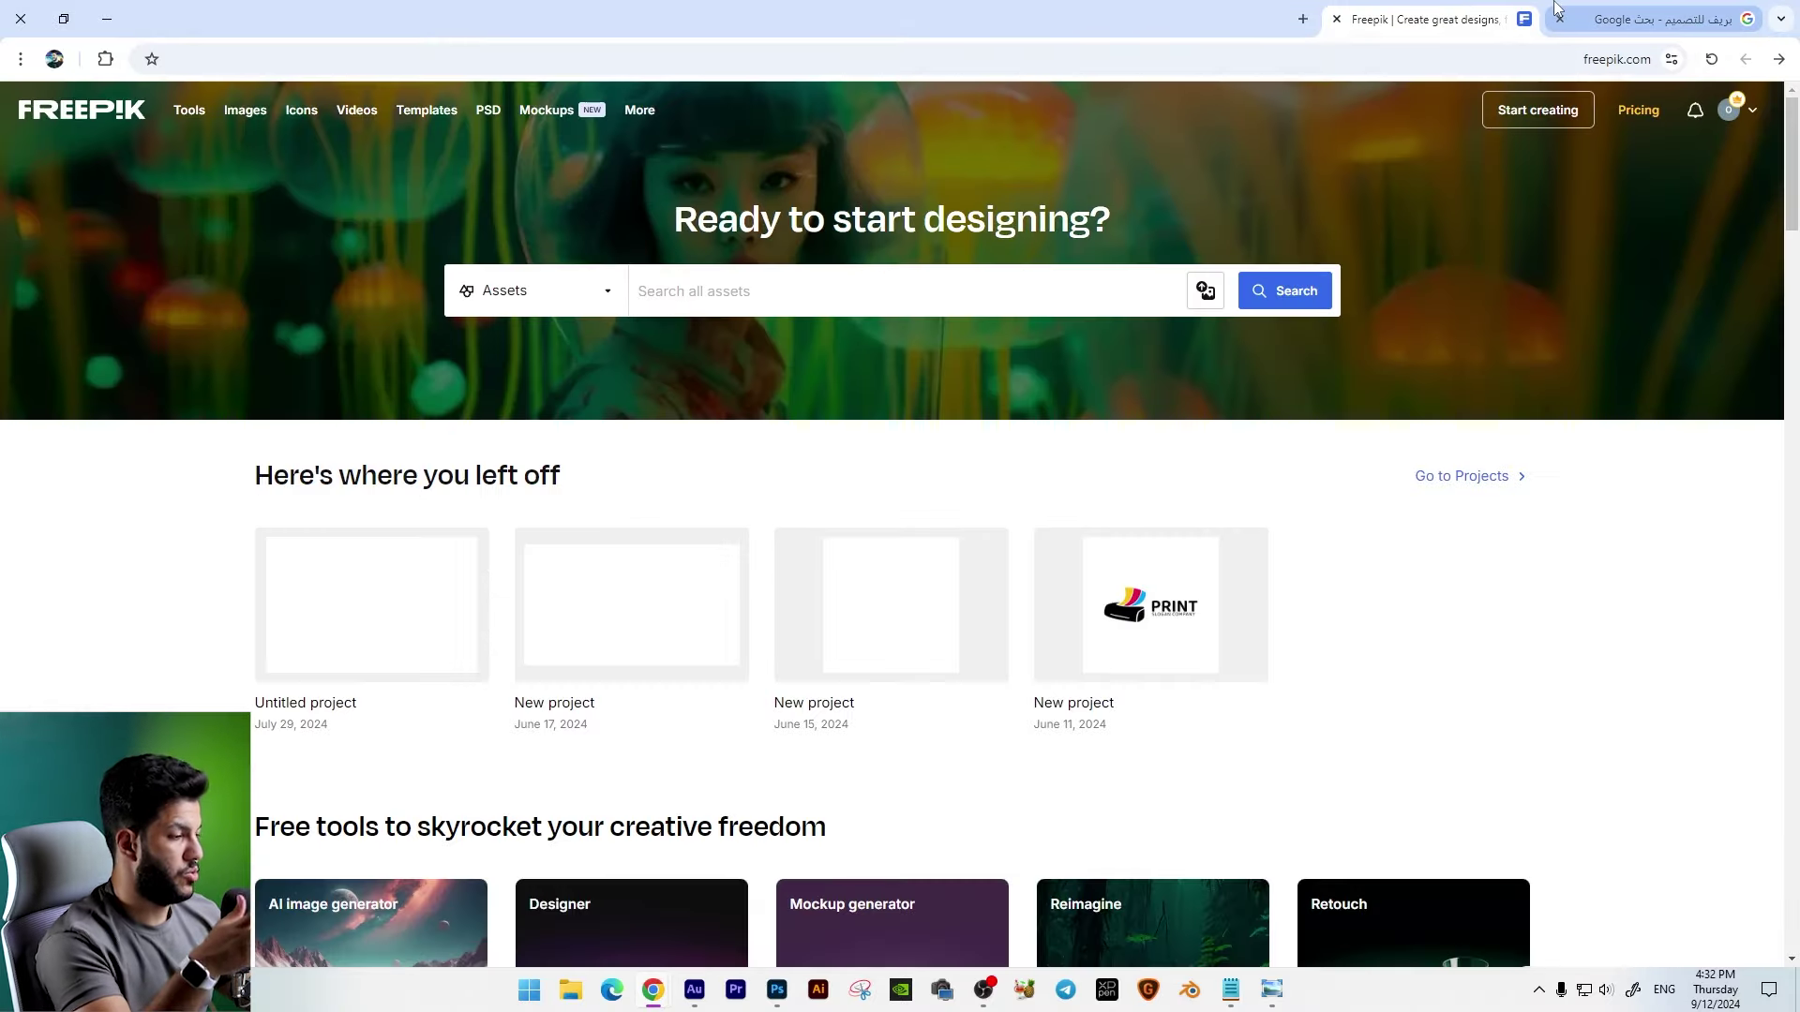
Step: Review the downloaded desert, pyramid and green car photos in File Explorer, then return to Freepik
key(alt+Tab)
drag(1735, 773, 154, 182)
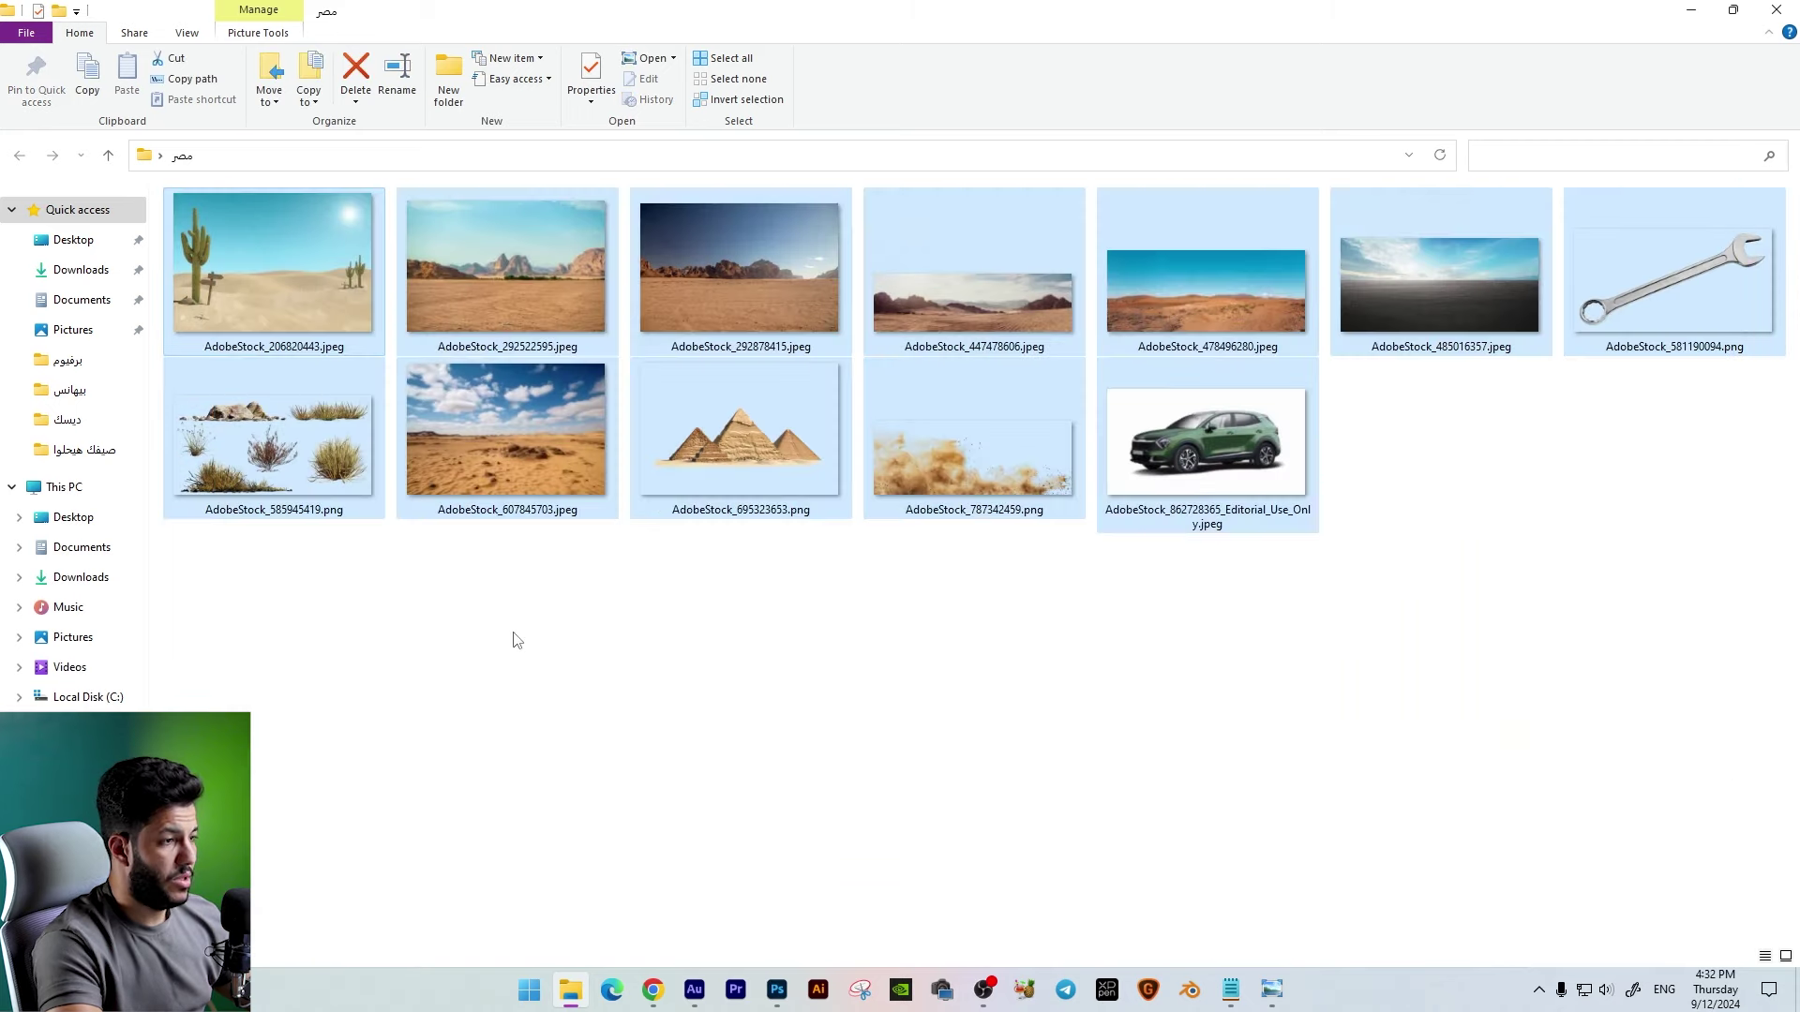
click(741, 281)
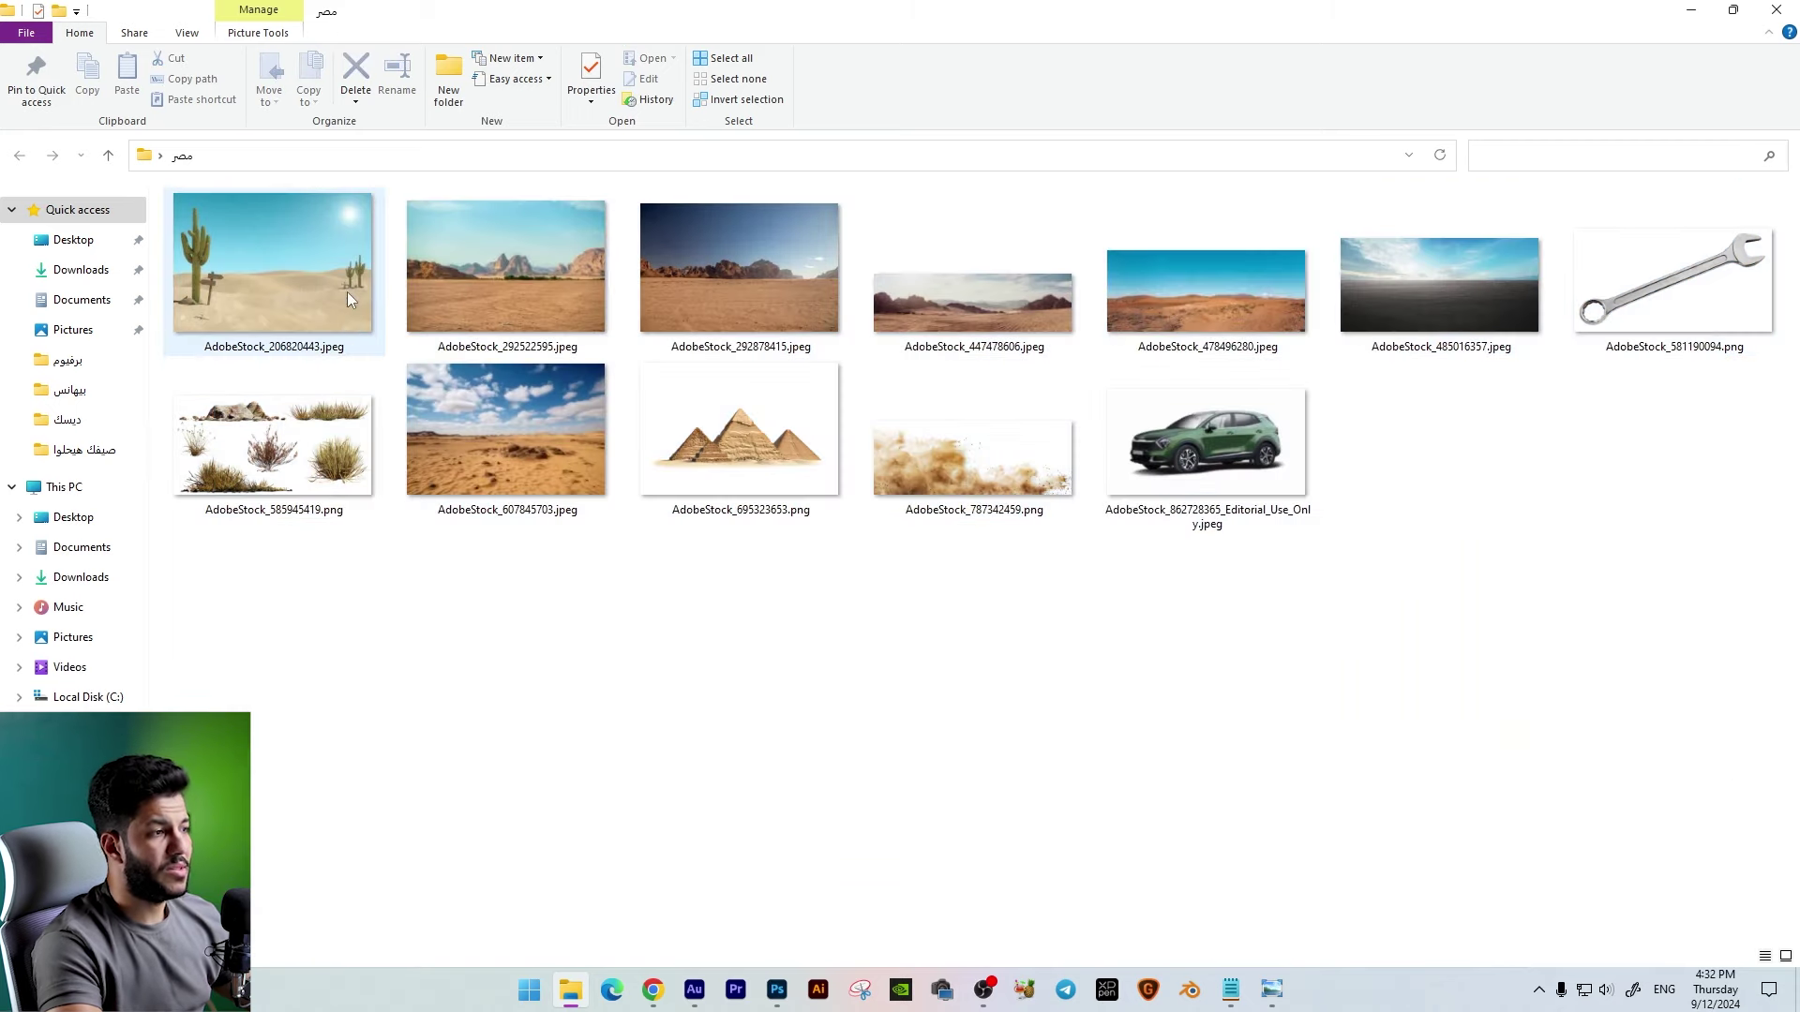
double_click(1207, 440)
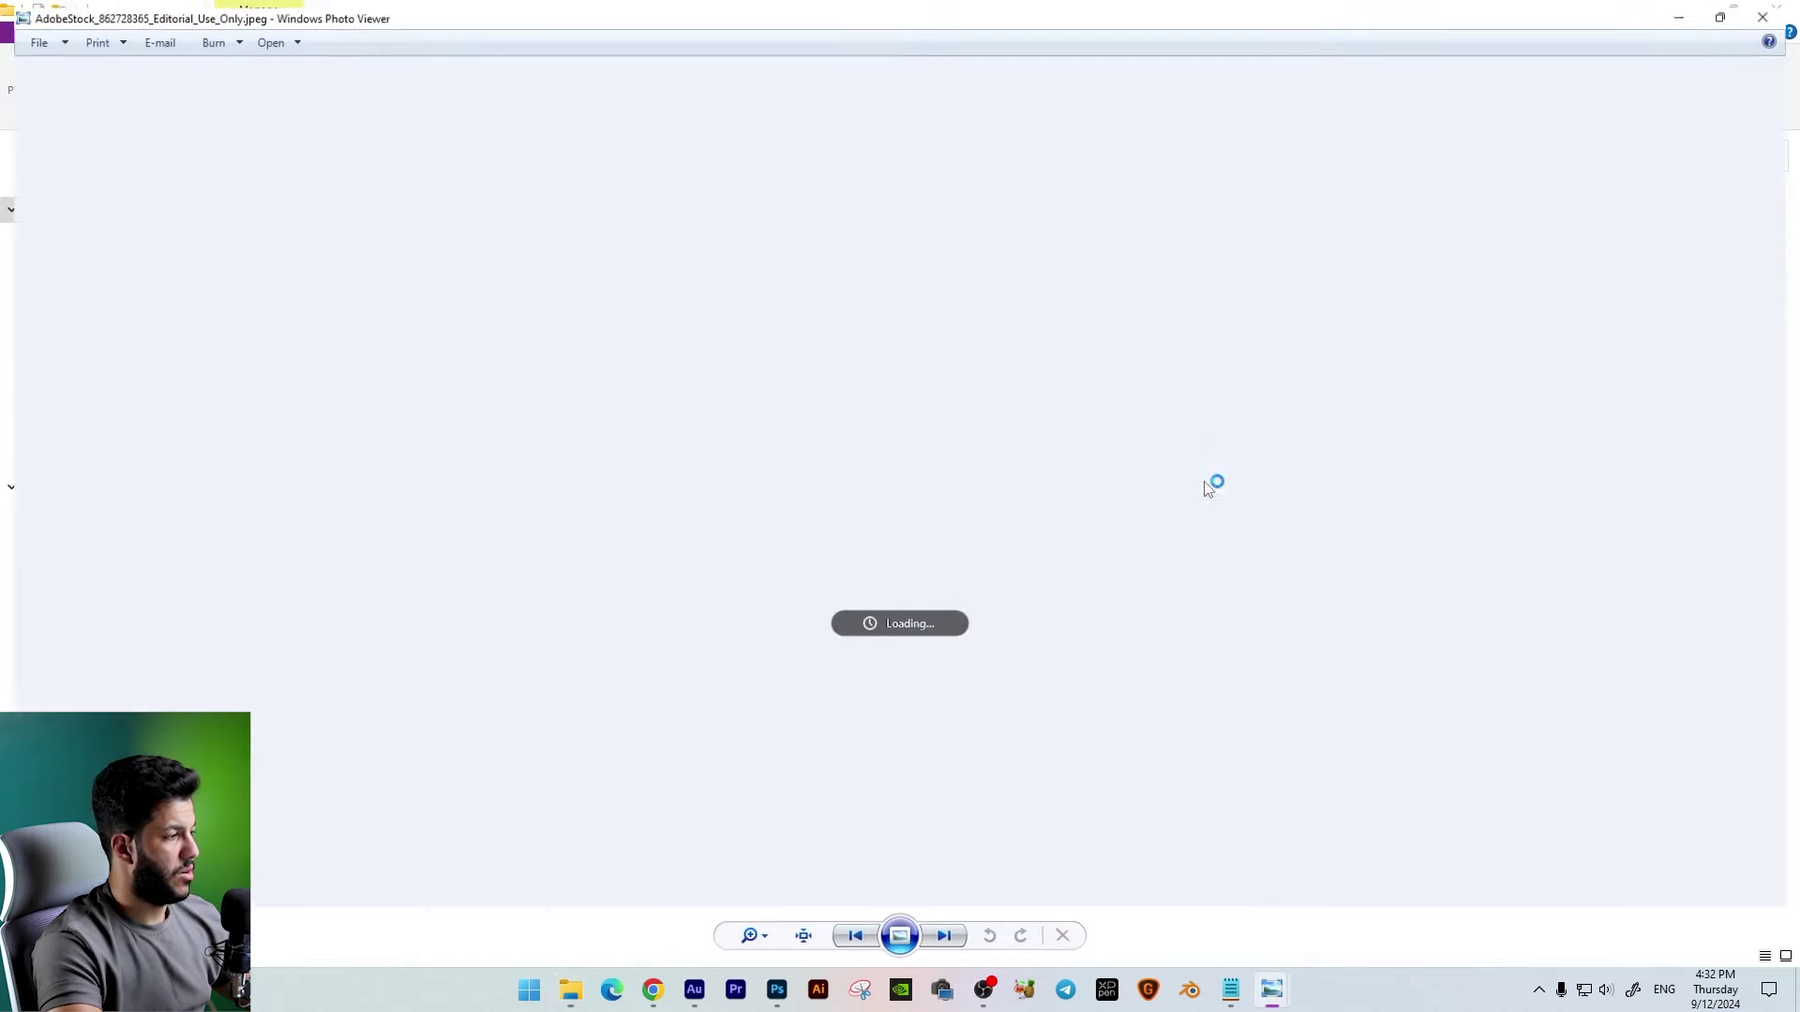
click(1775, 9)
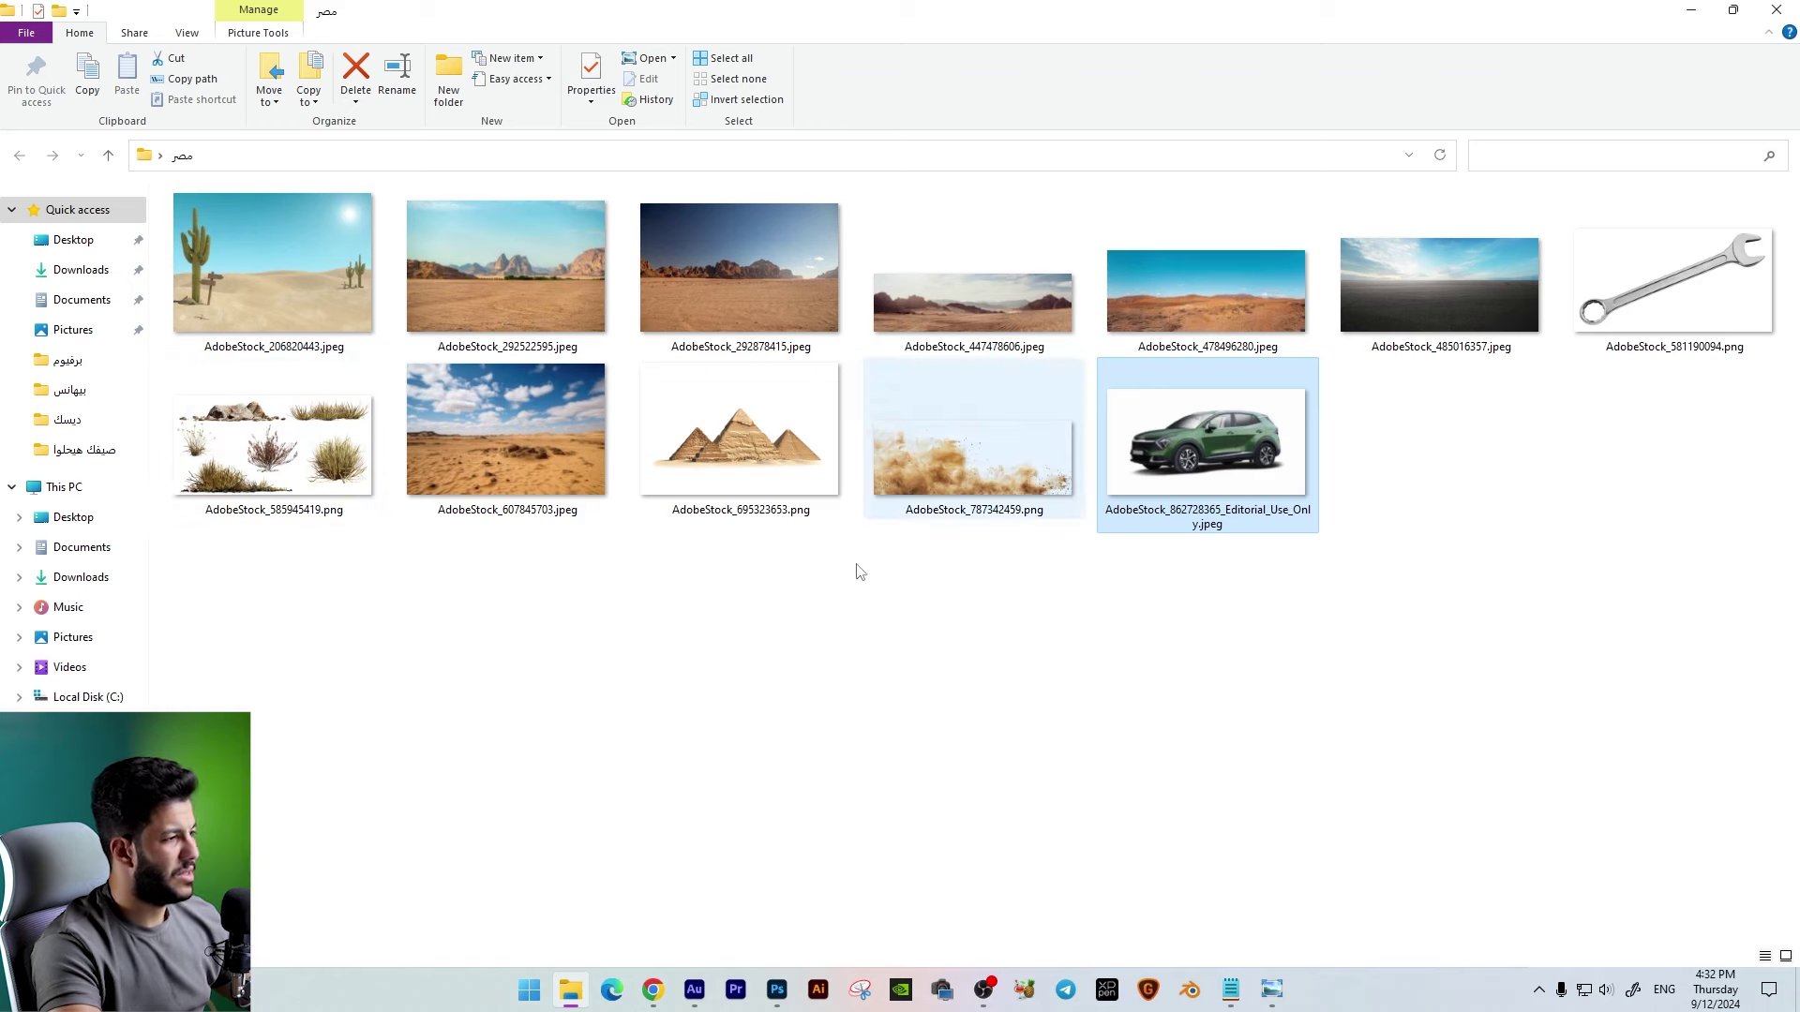
click(654, 992)
click(768, 928)
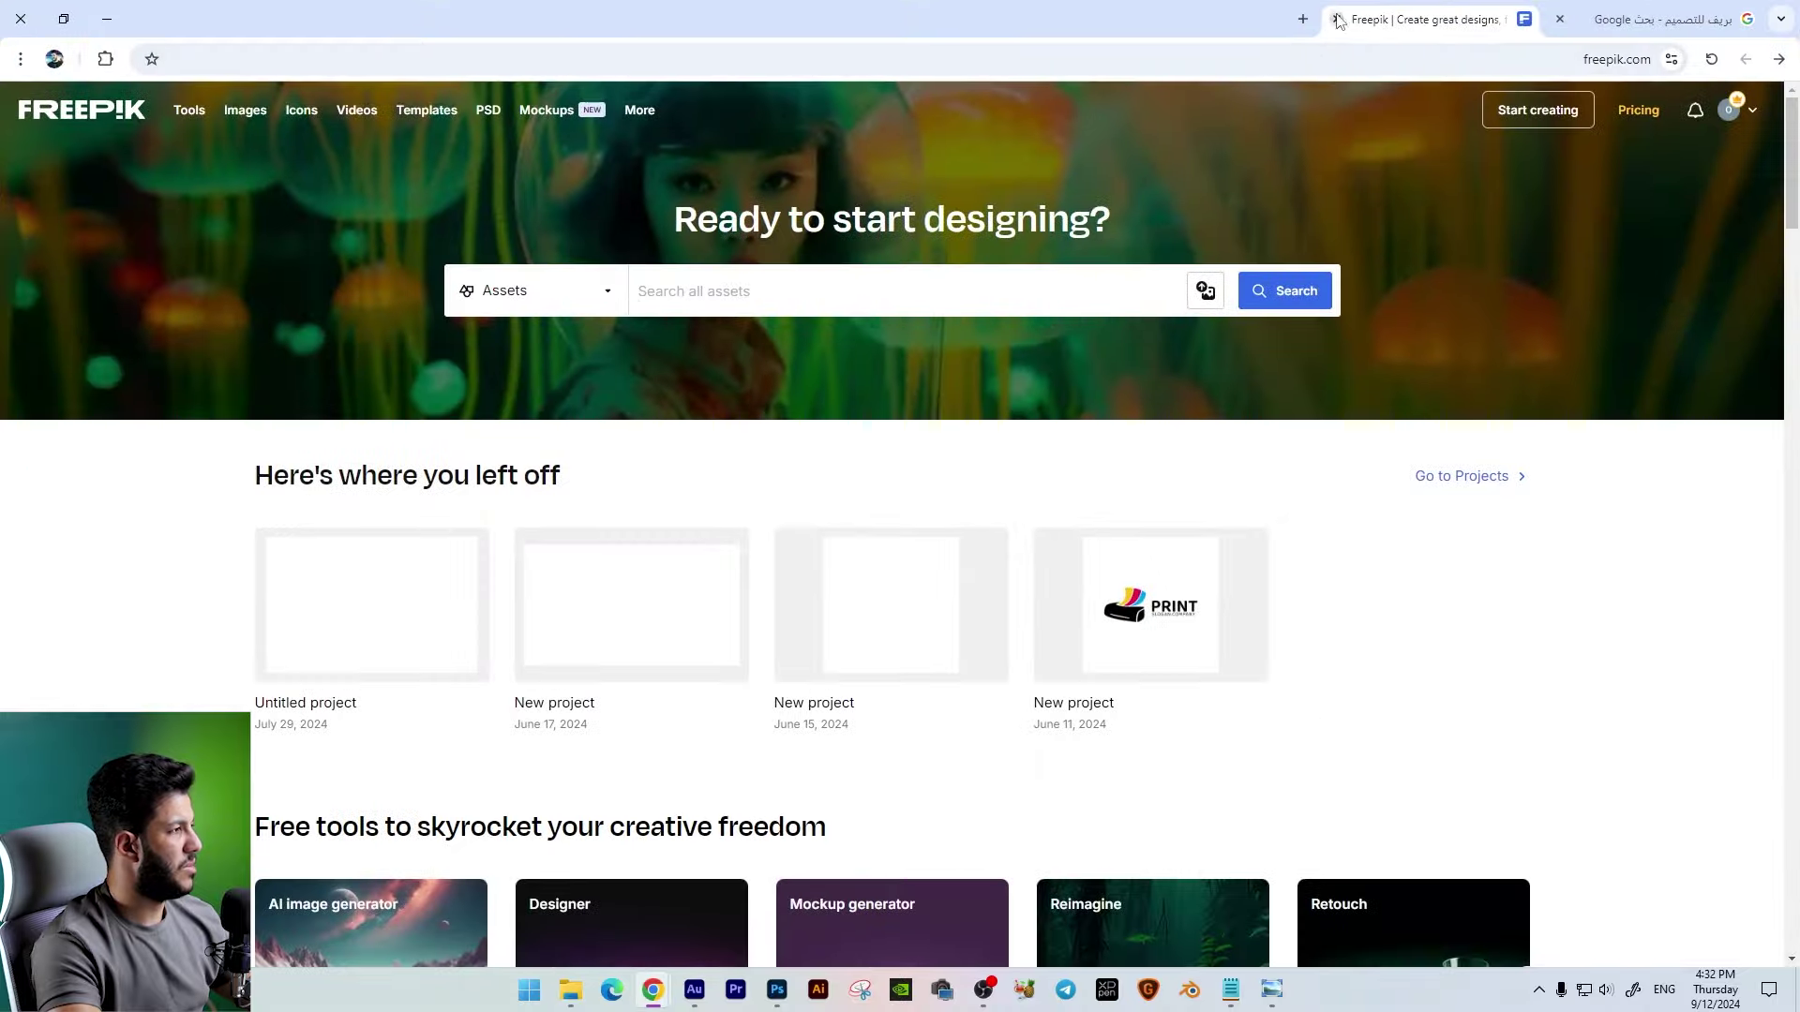
Step: Open adobestock.com in a new browser tab
key(ctrl+t)
text(adobestock.com)
key(Return)
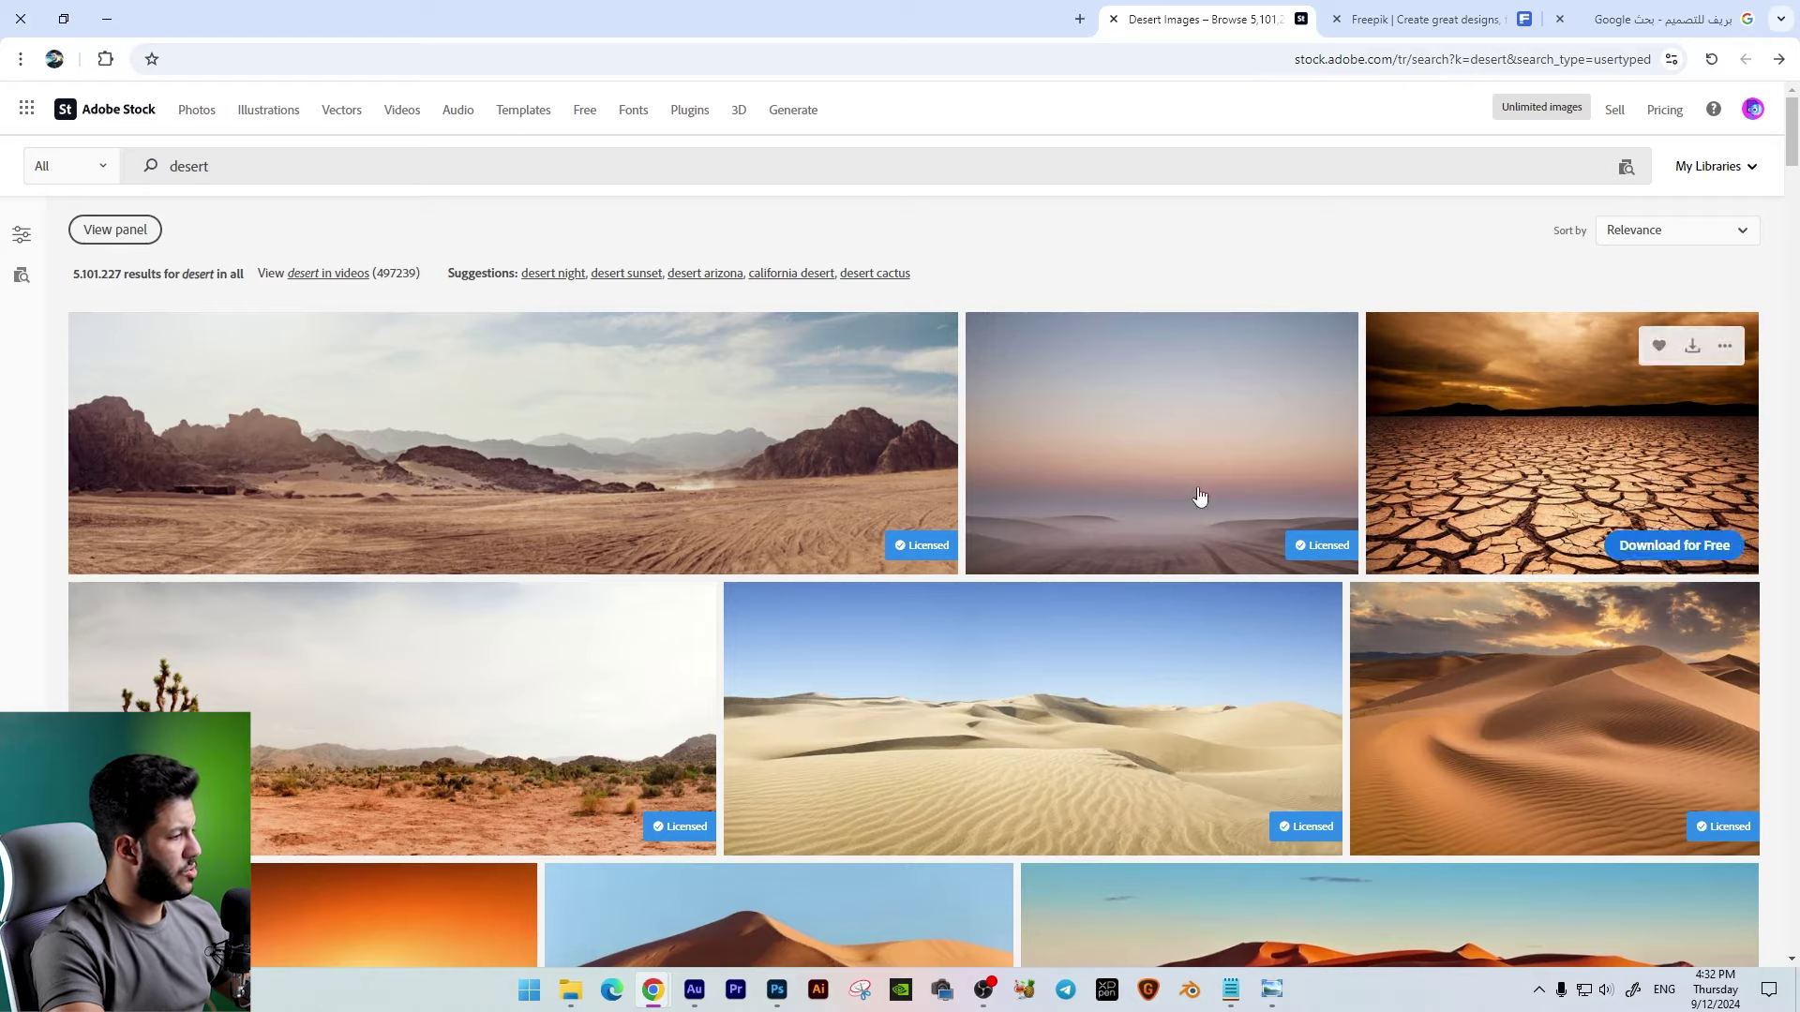
Step: Browse the desert photo results and drag the rocky desert photo onto the Photoshop canvas
scroll(643, 456, down, 2)
scroll(643, 457, down, 7)
scroll(1661, 497, down, 5)
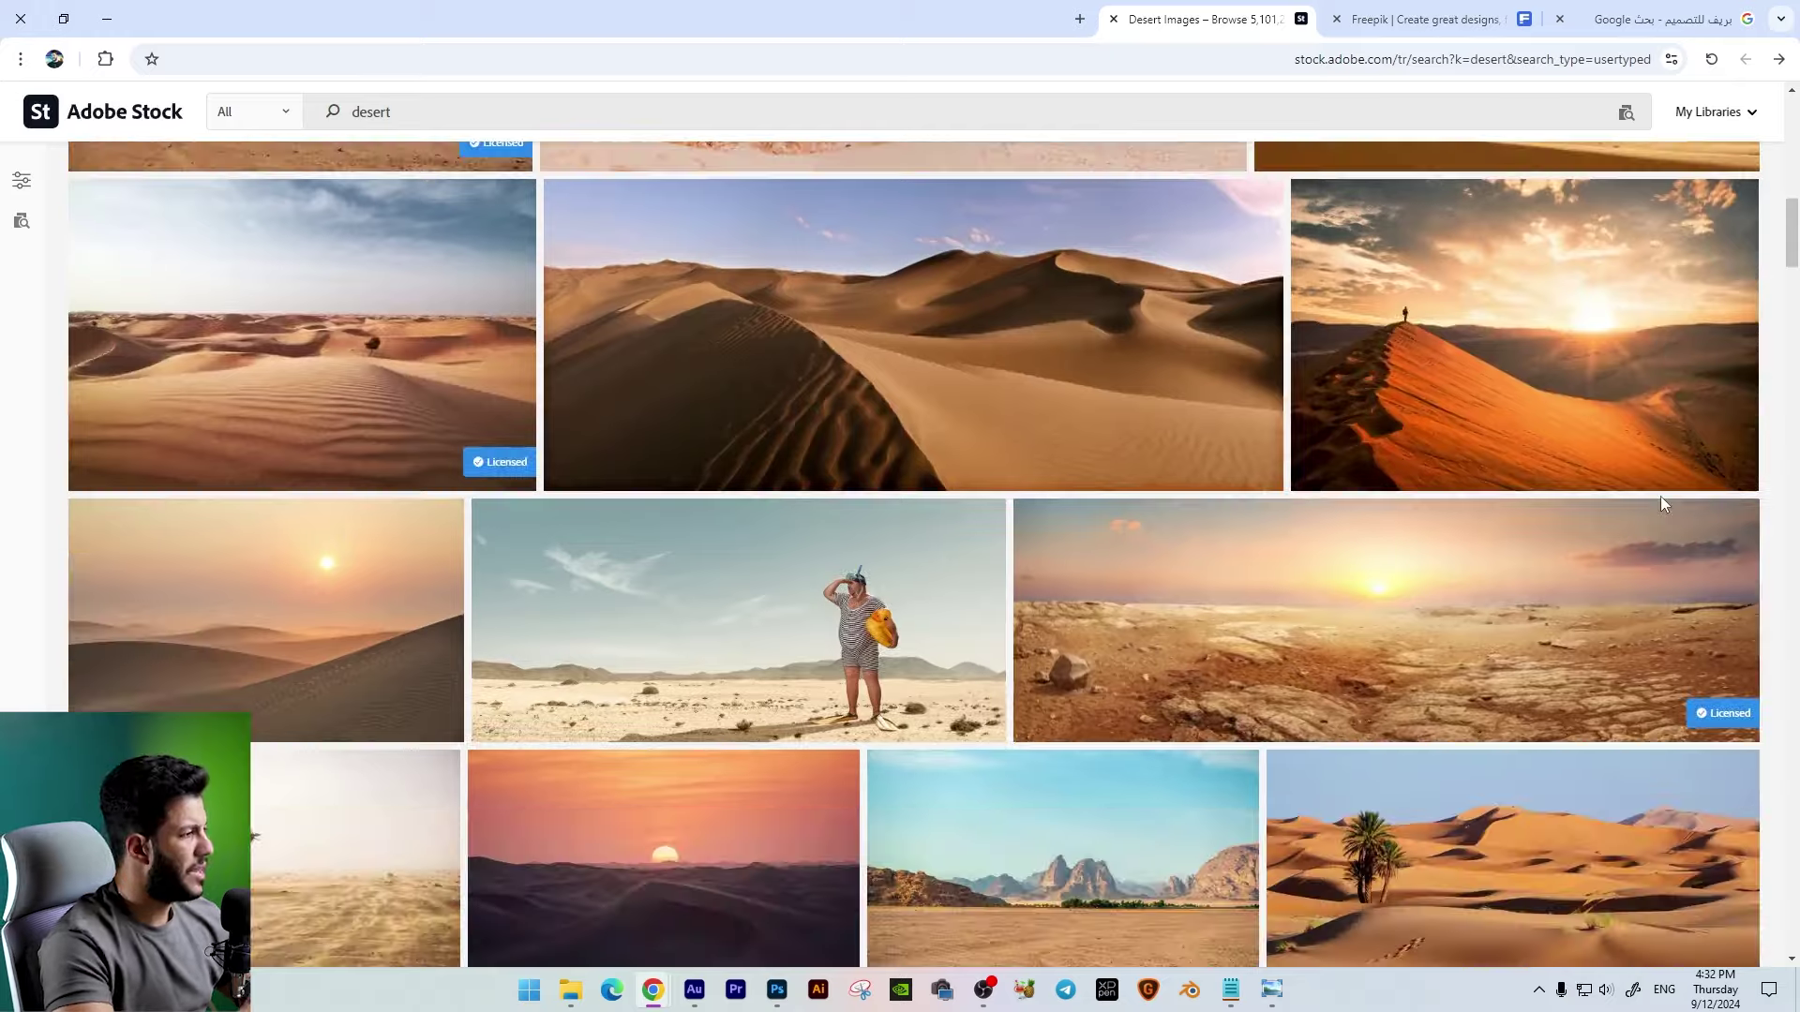
scroll(1661, 497, down, 4)
scroll(1663, 597, down, 4)
scroll(1663, 591, down, 8)
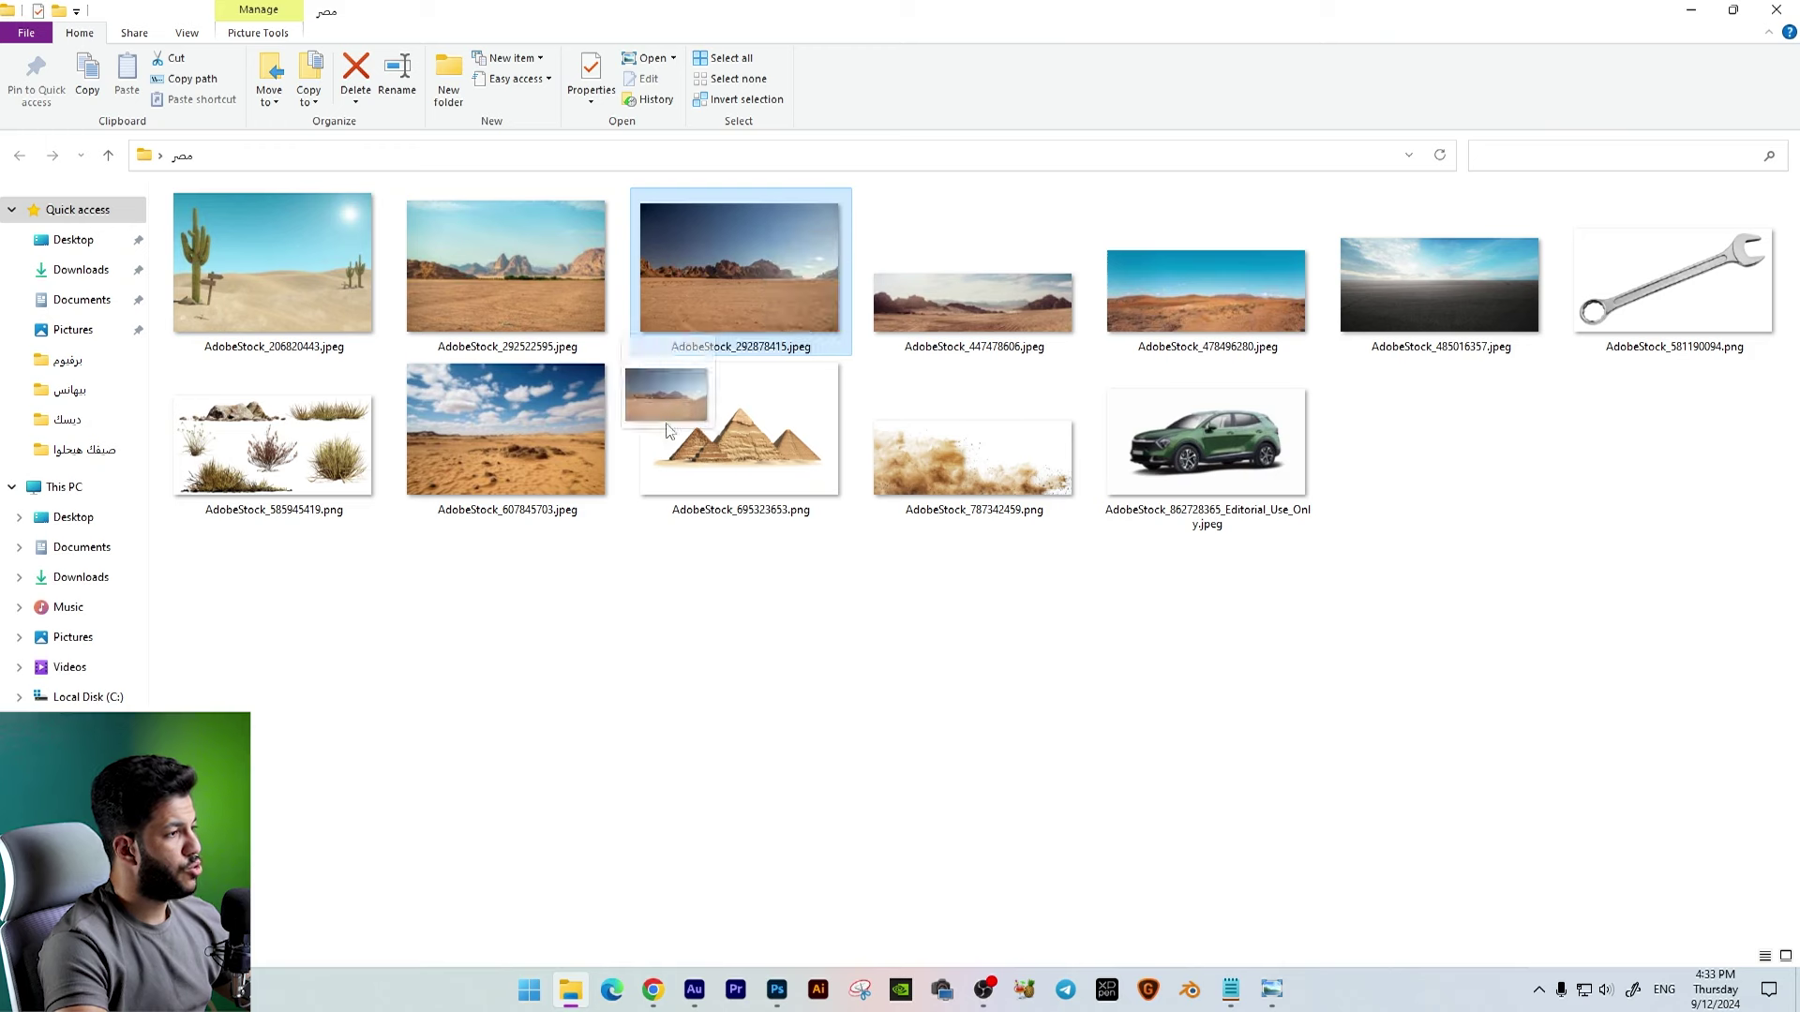
mouse_move(665, 448)
mouse_down()
mouse_move(724, 347)
mouse_move(924, 542)
mouse_move(842, 564)
mouse_up()
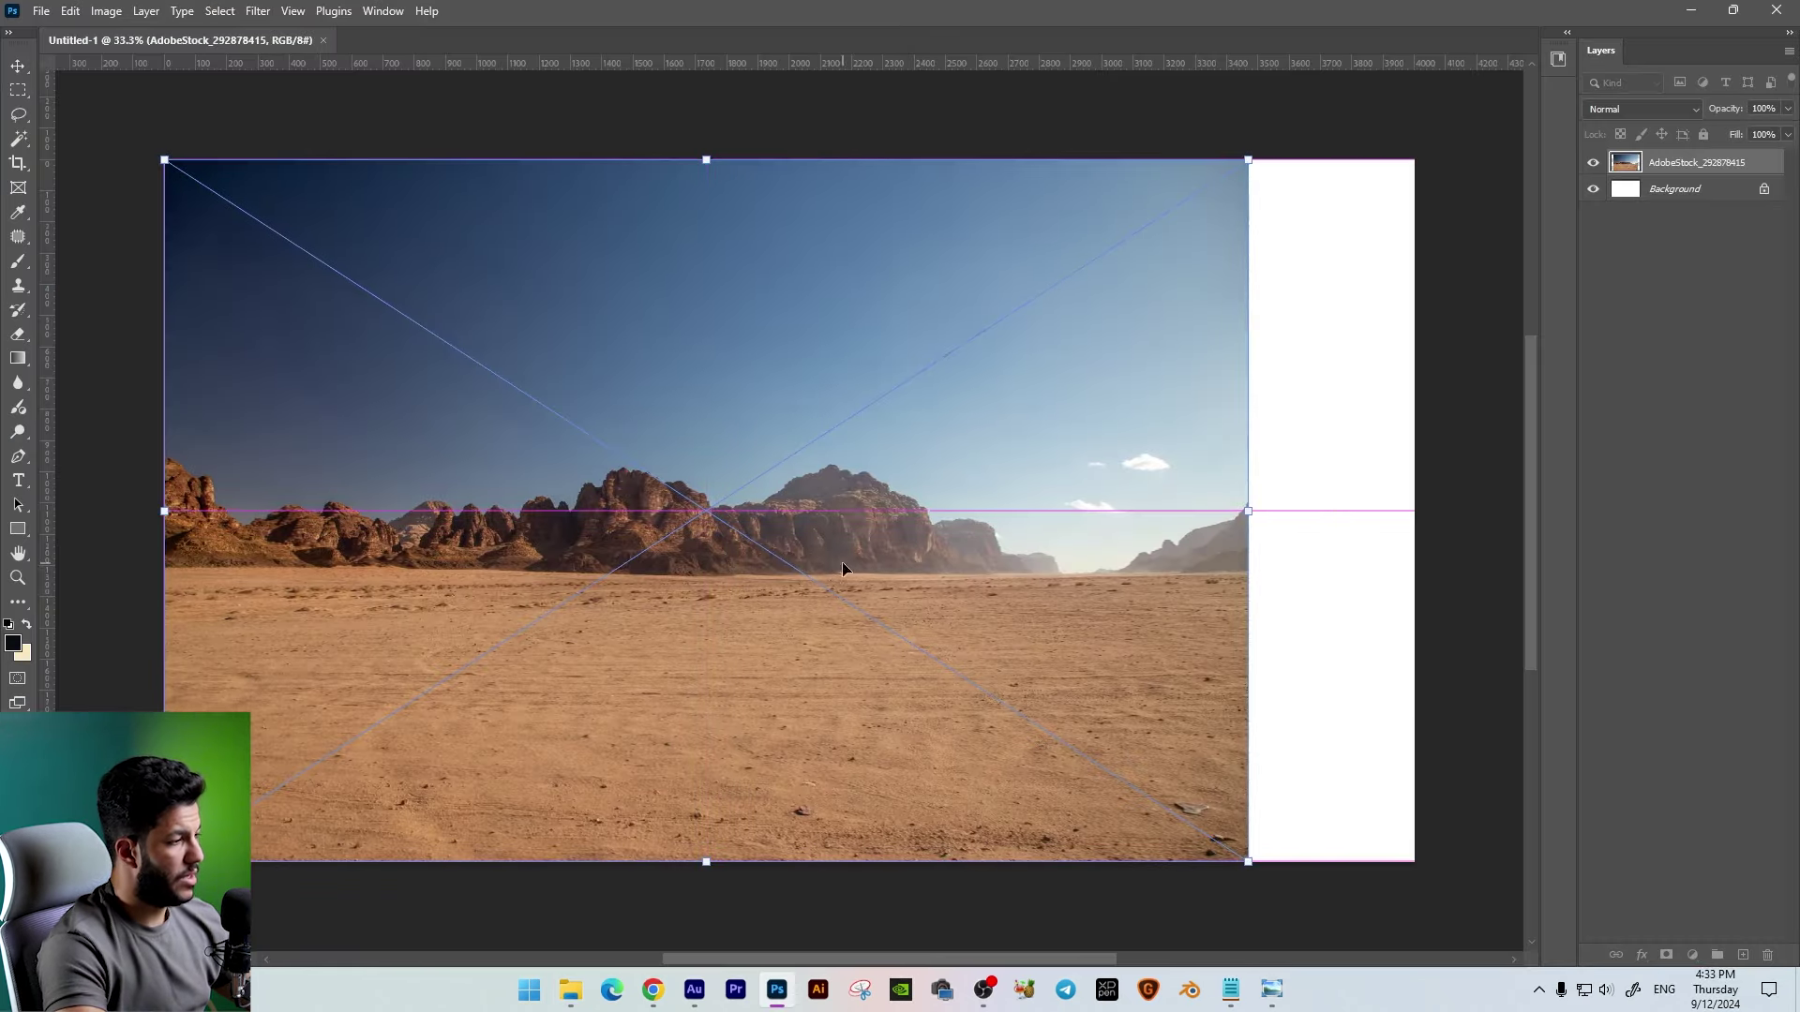
Step: Stretch the placed desert photo to the canvas's right edge and commit it
drag(1248, 511, 1414, 512)
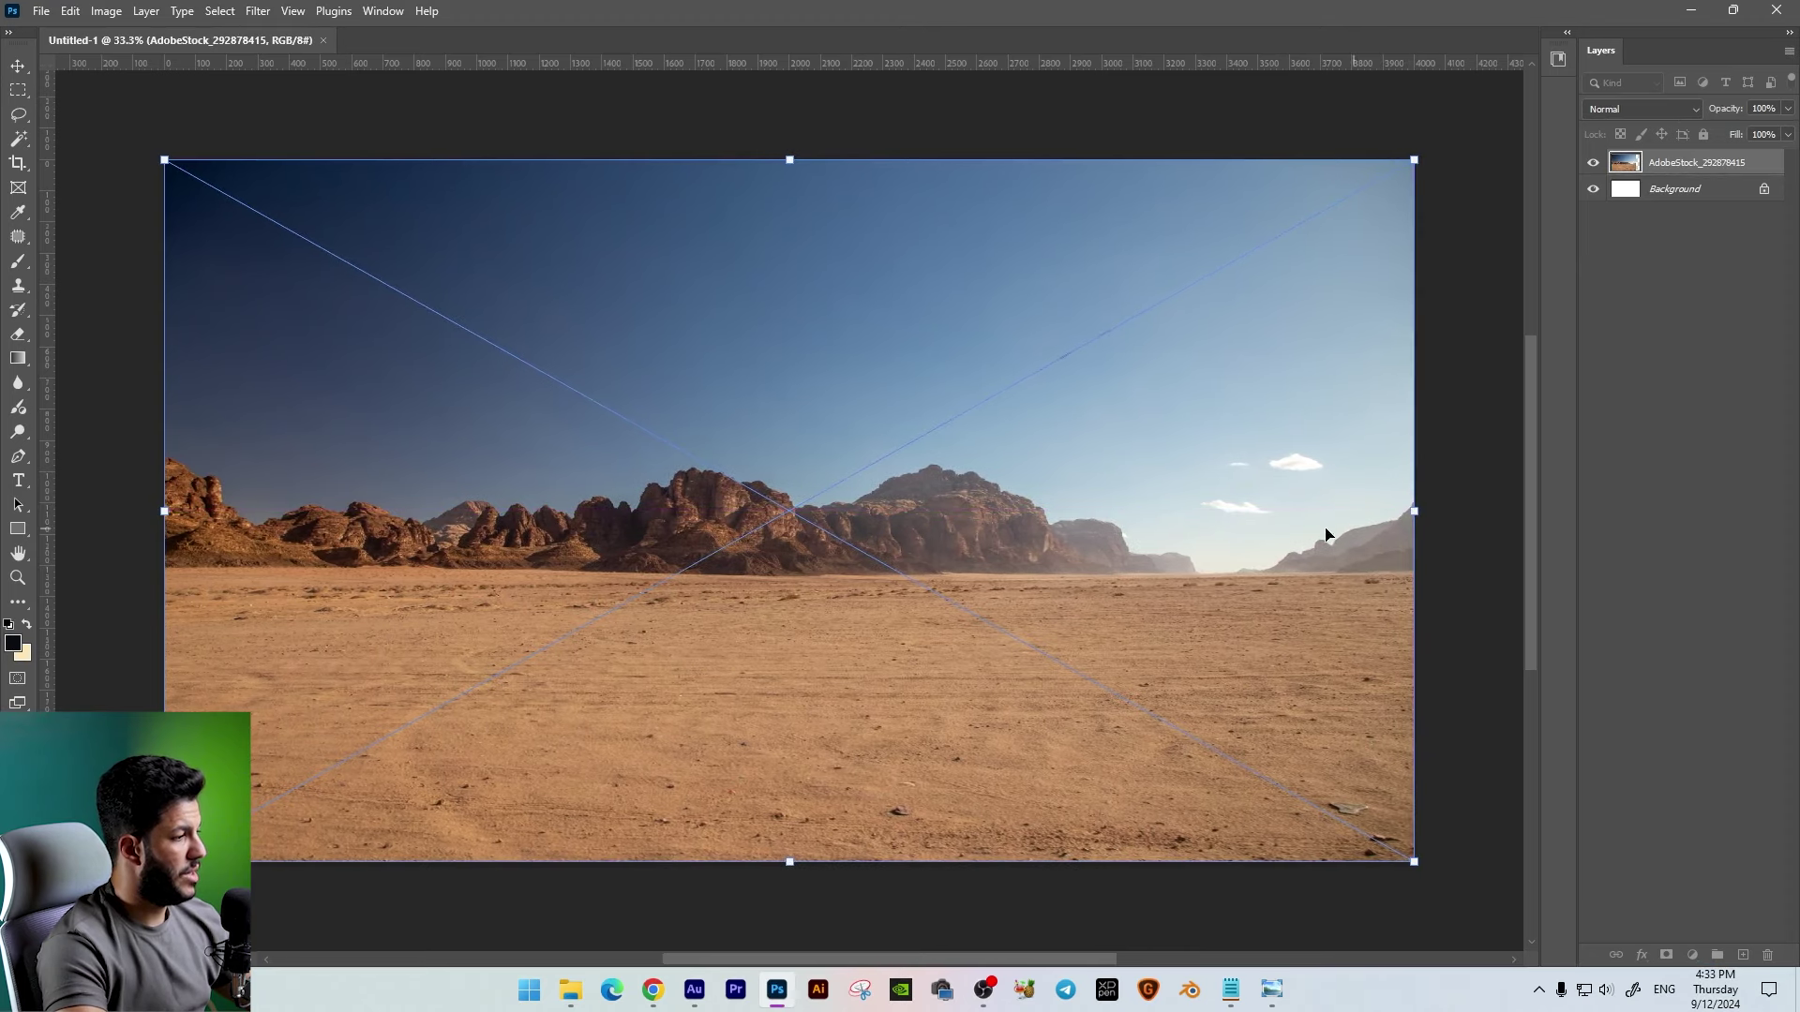
key(Return)
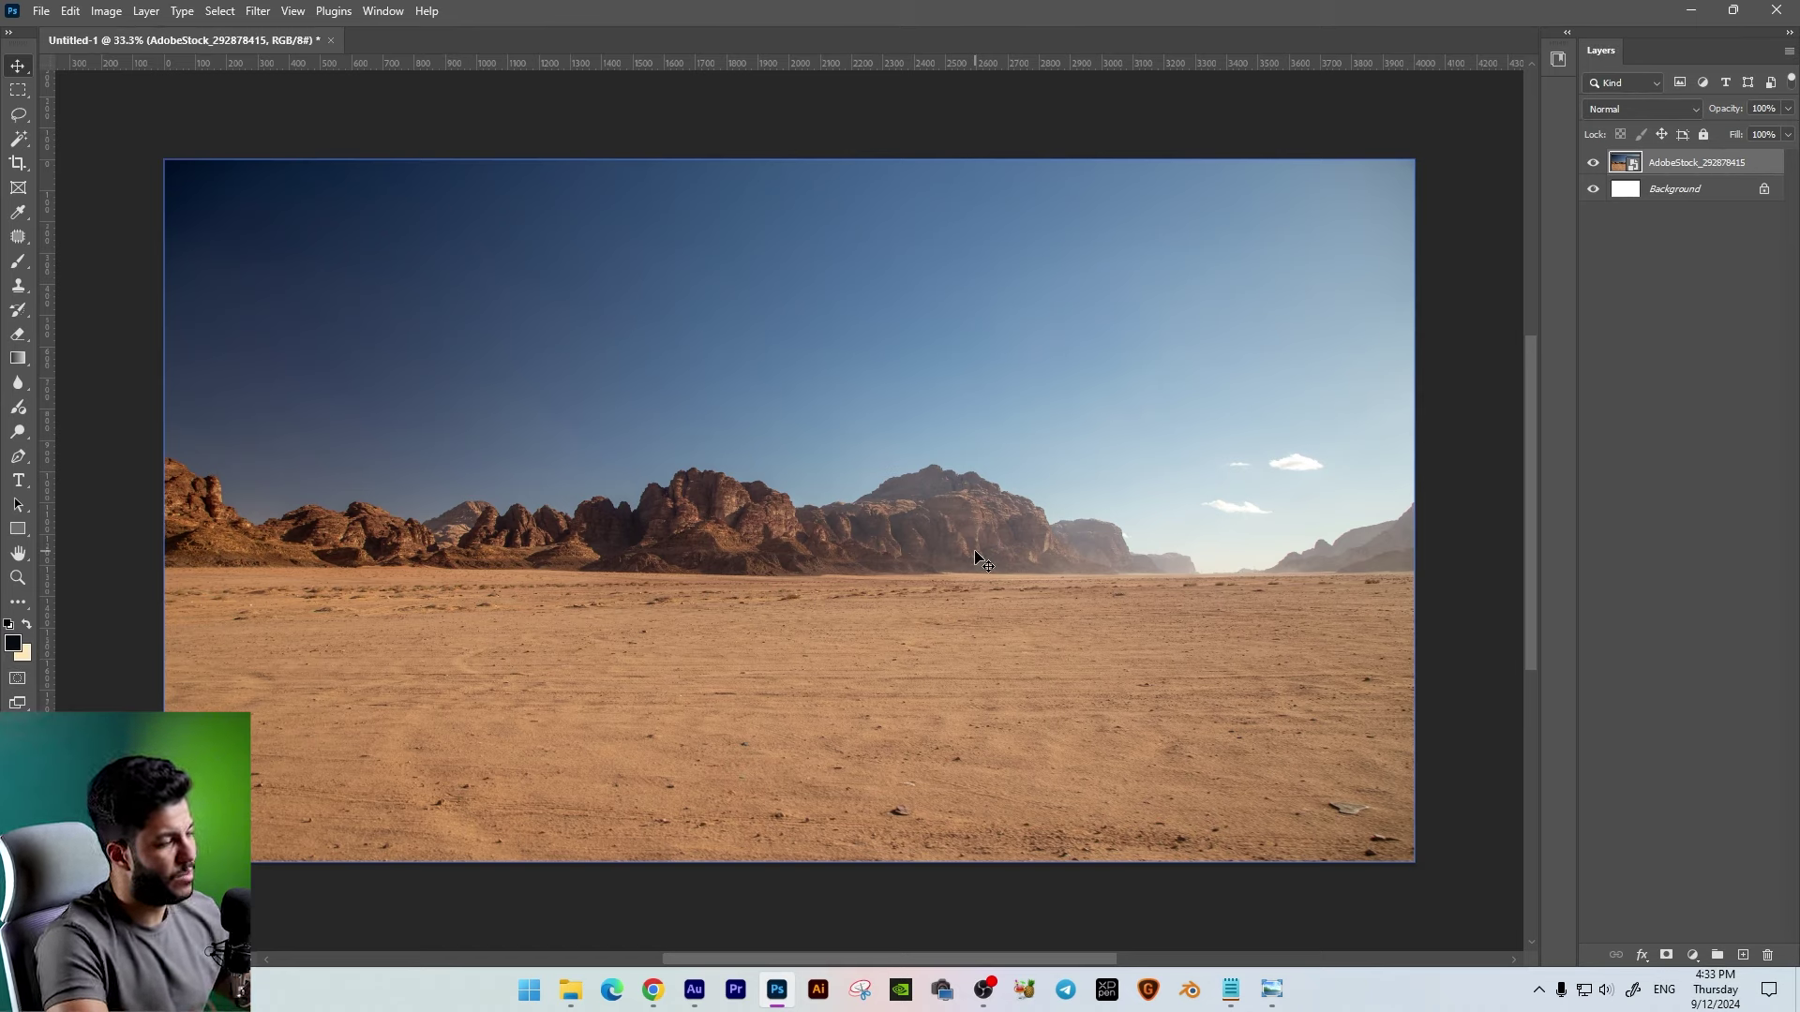
Step: Search Adobe Stock for 'road' and scroll through the asphalt road results
click(653, 990)
text(road)
key(Return)
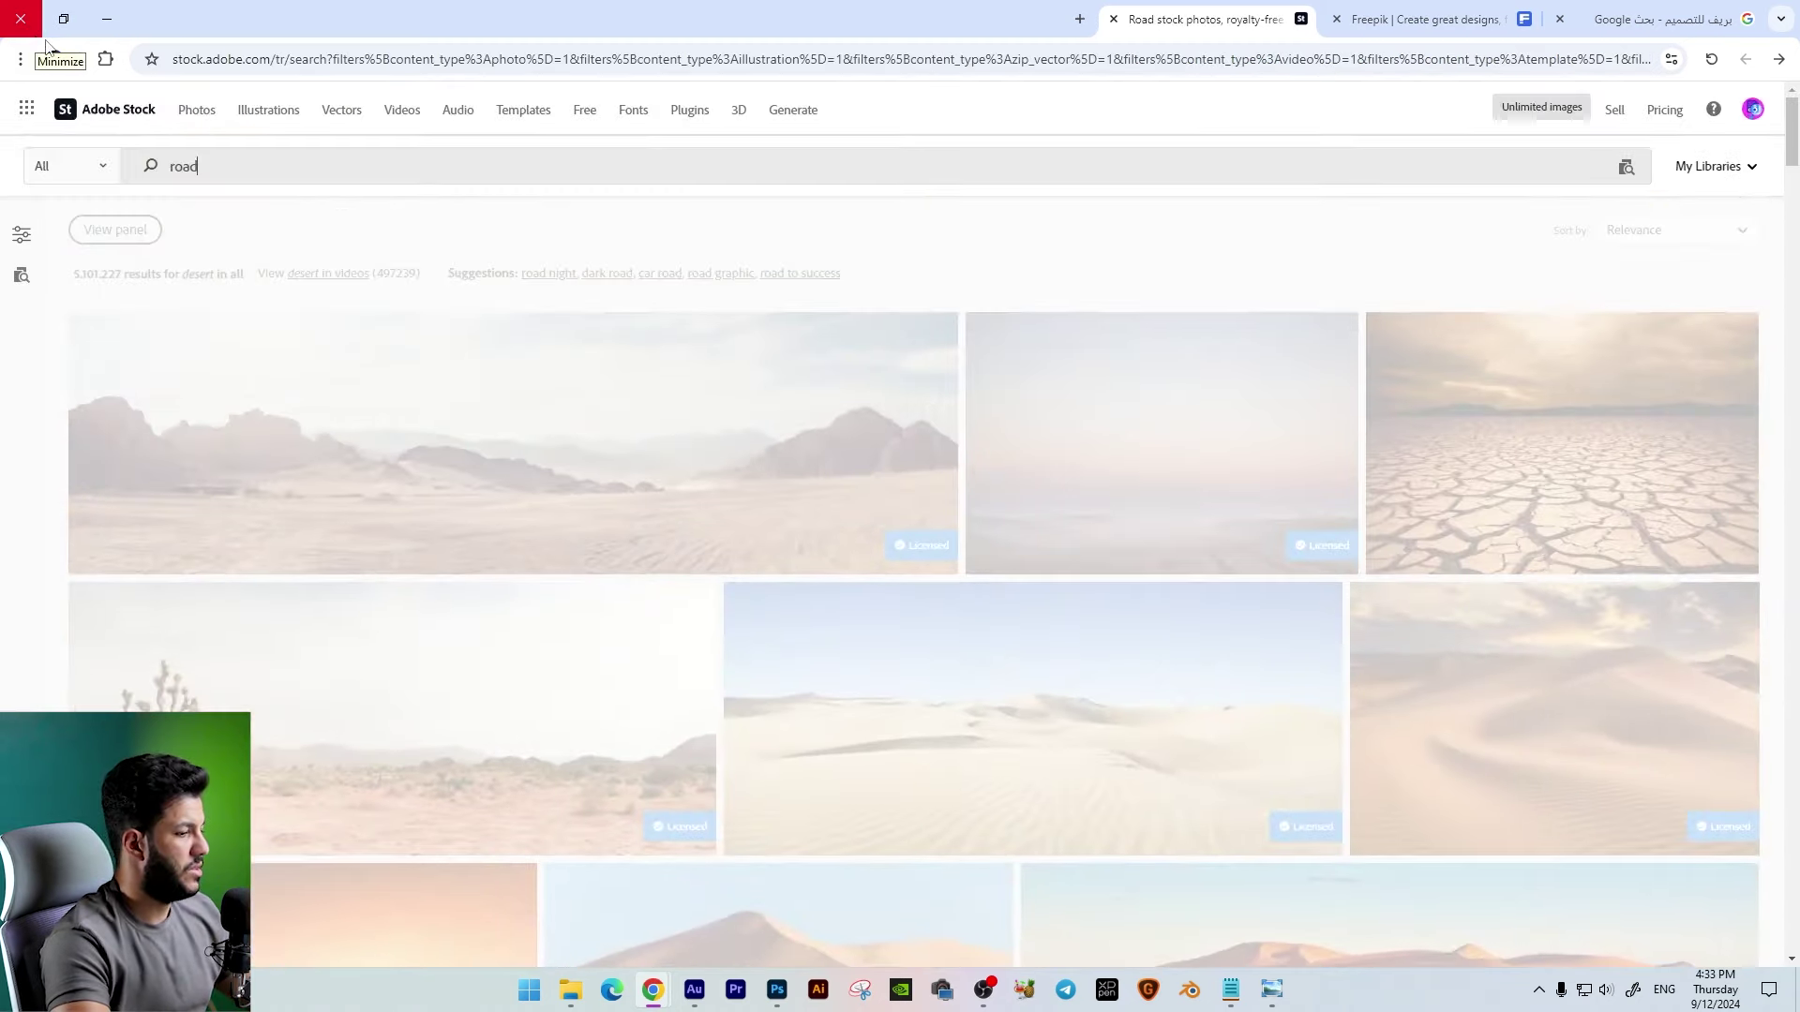
scroll(812, 538, down, 4)
scroll(803, 354, down, 3)
scroll(1253, 522, down, 4)
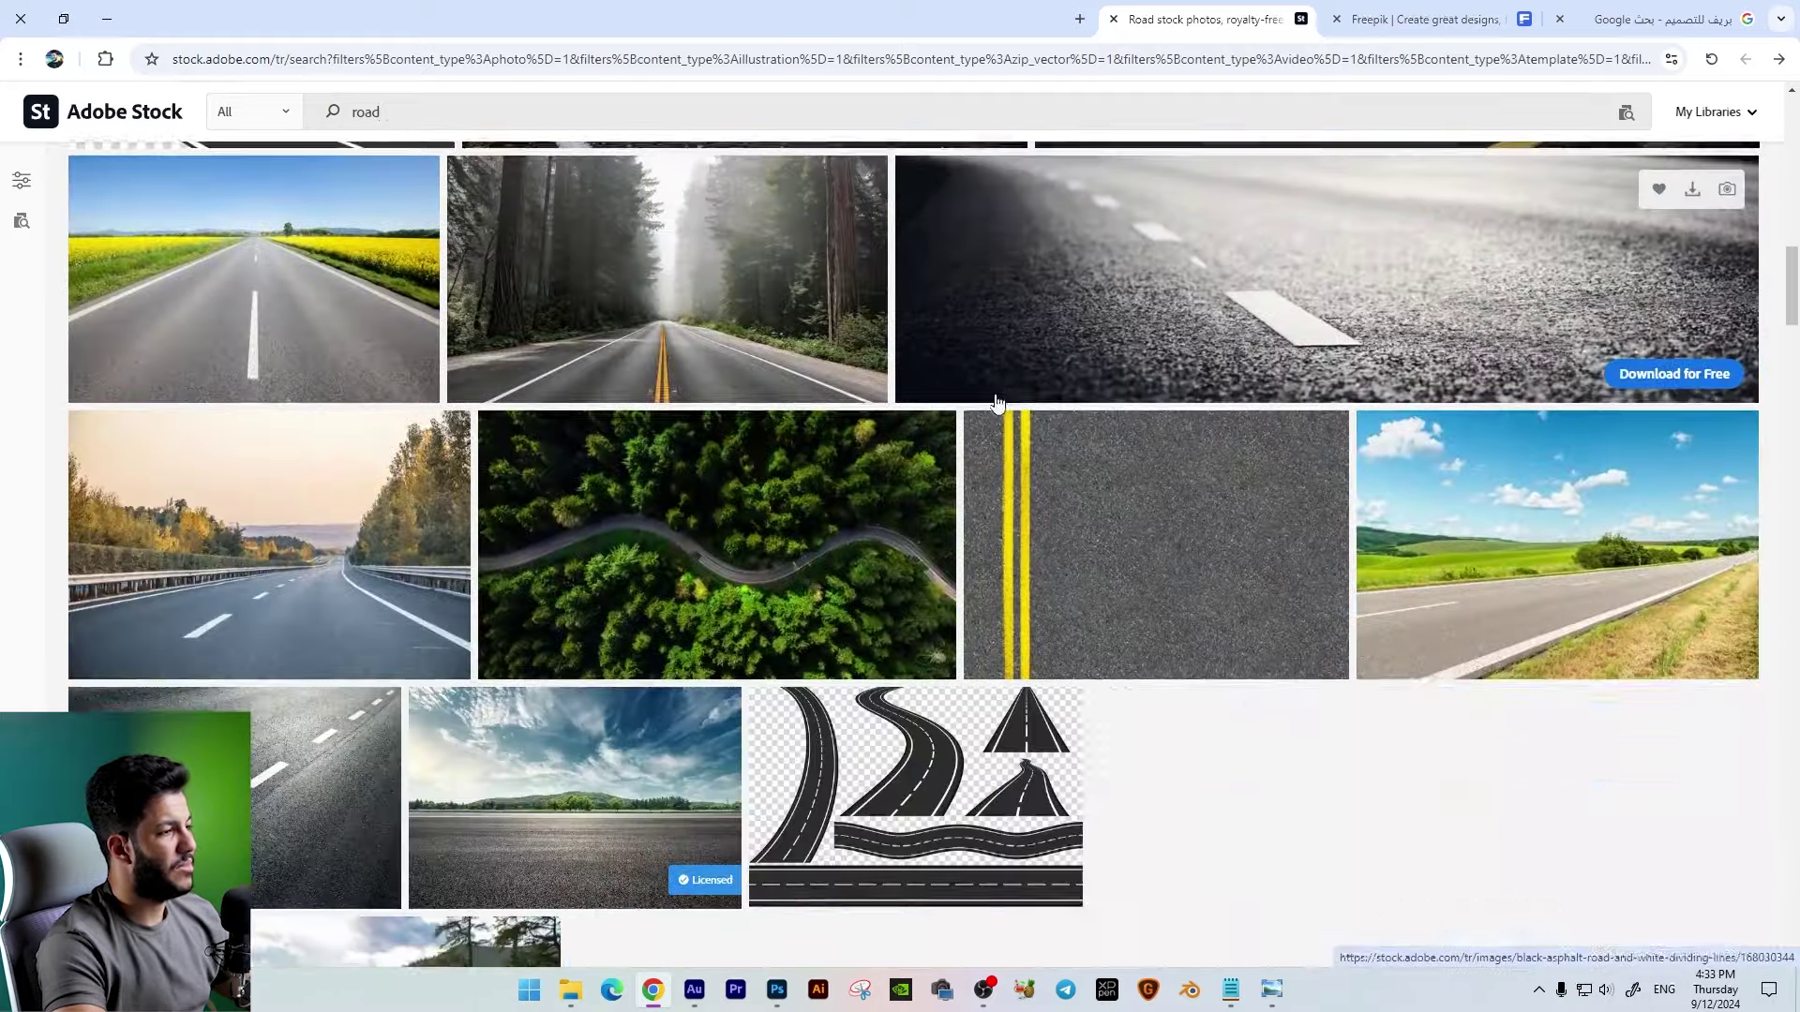
scroll(991, 394, up, 2)
scroll(1080, 368, down, 5)
scroll(1144, 494, down, 3)
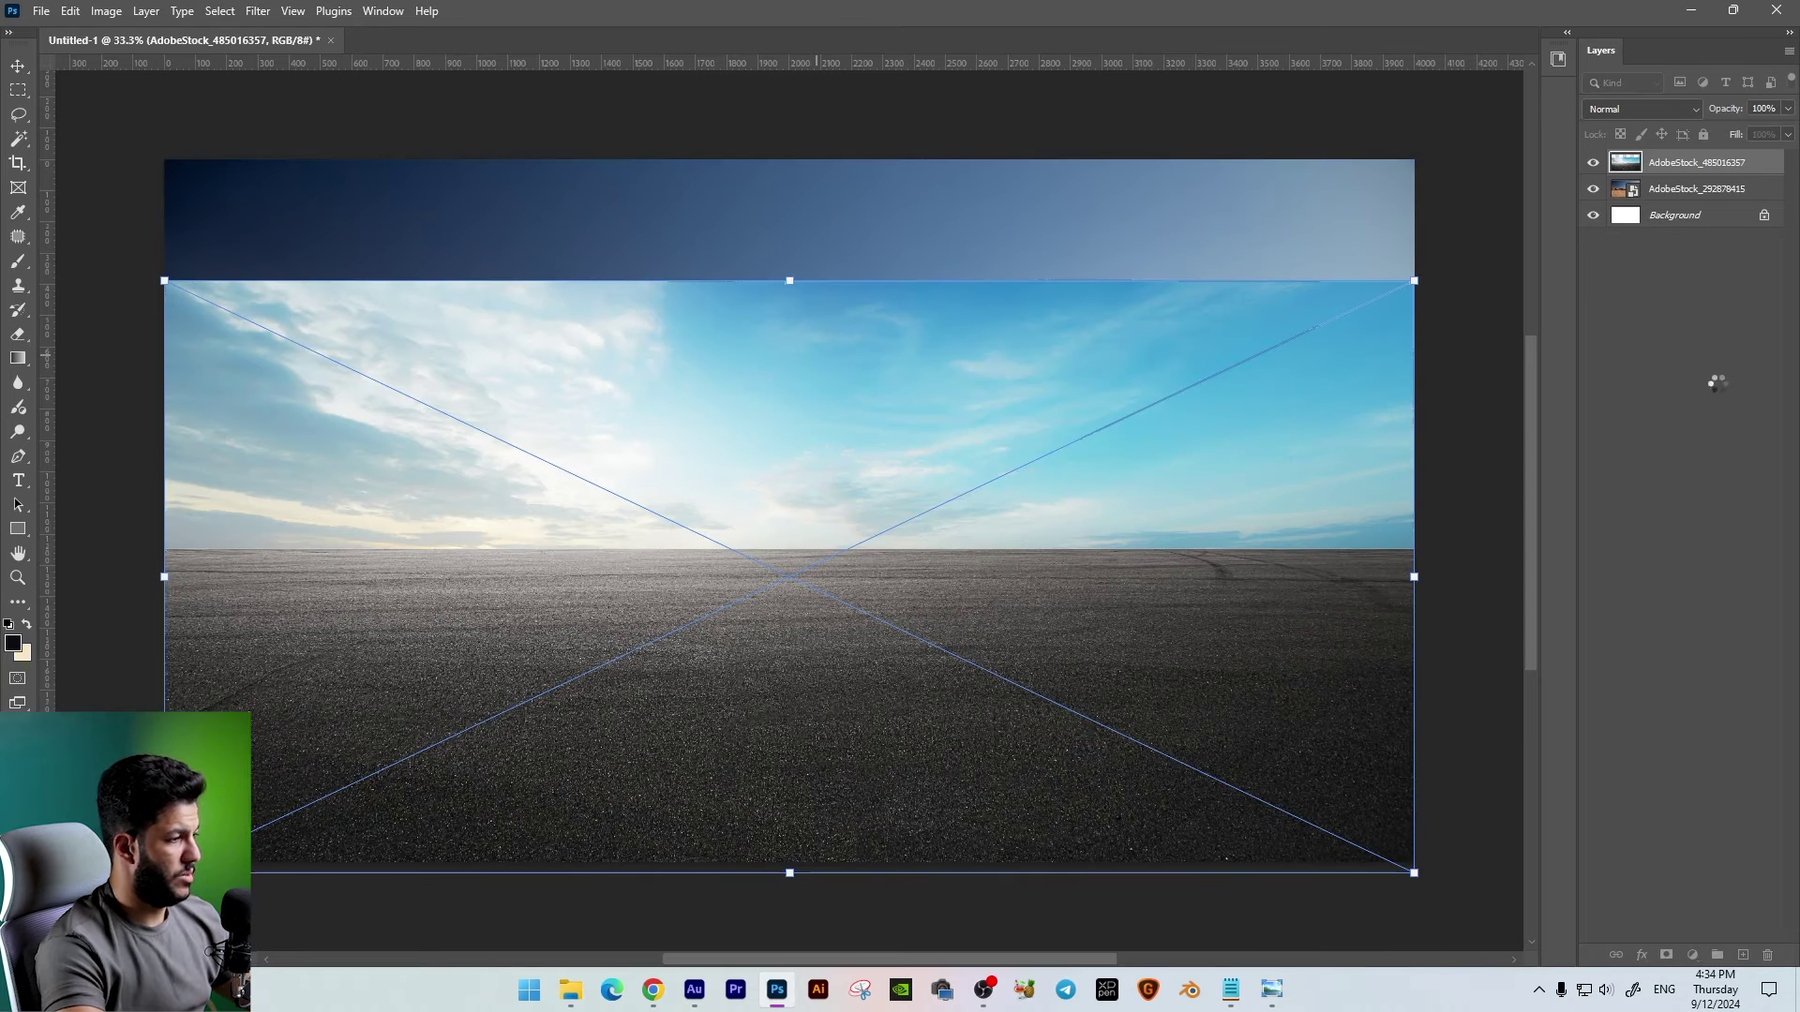
Step: Commit the asphalt photo and give it an inverted layer mask that hides it
key(Return)
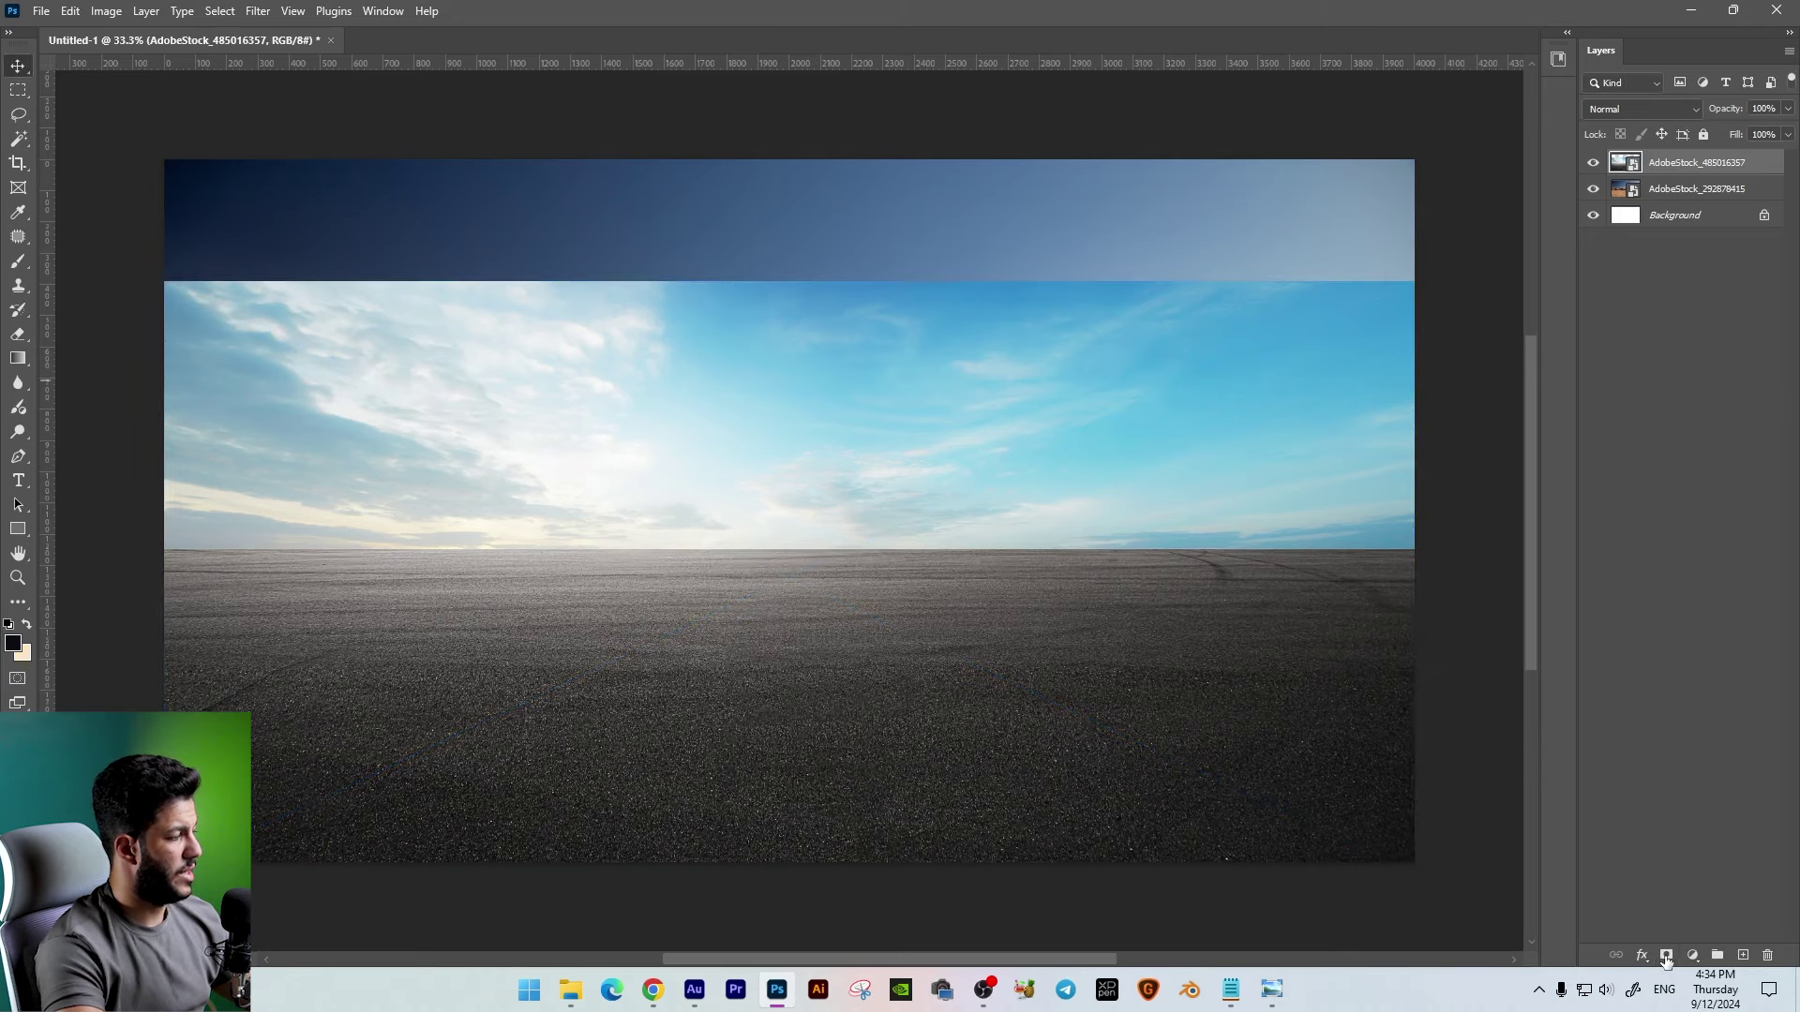
click(1666, 956)
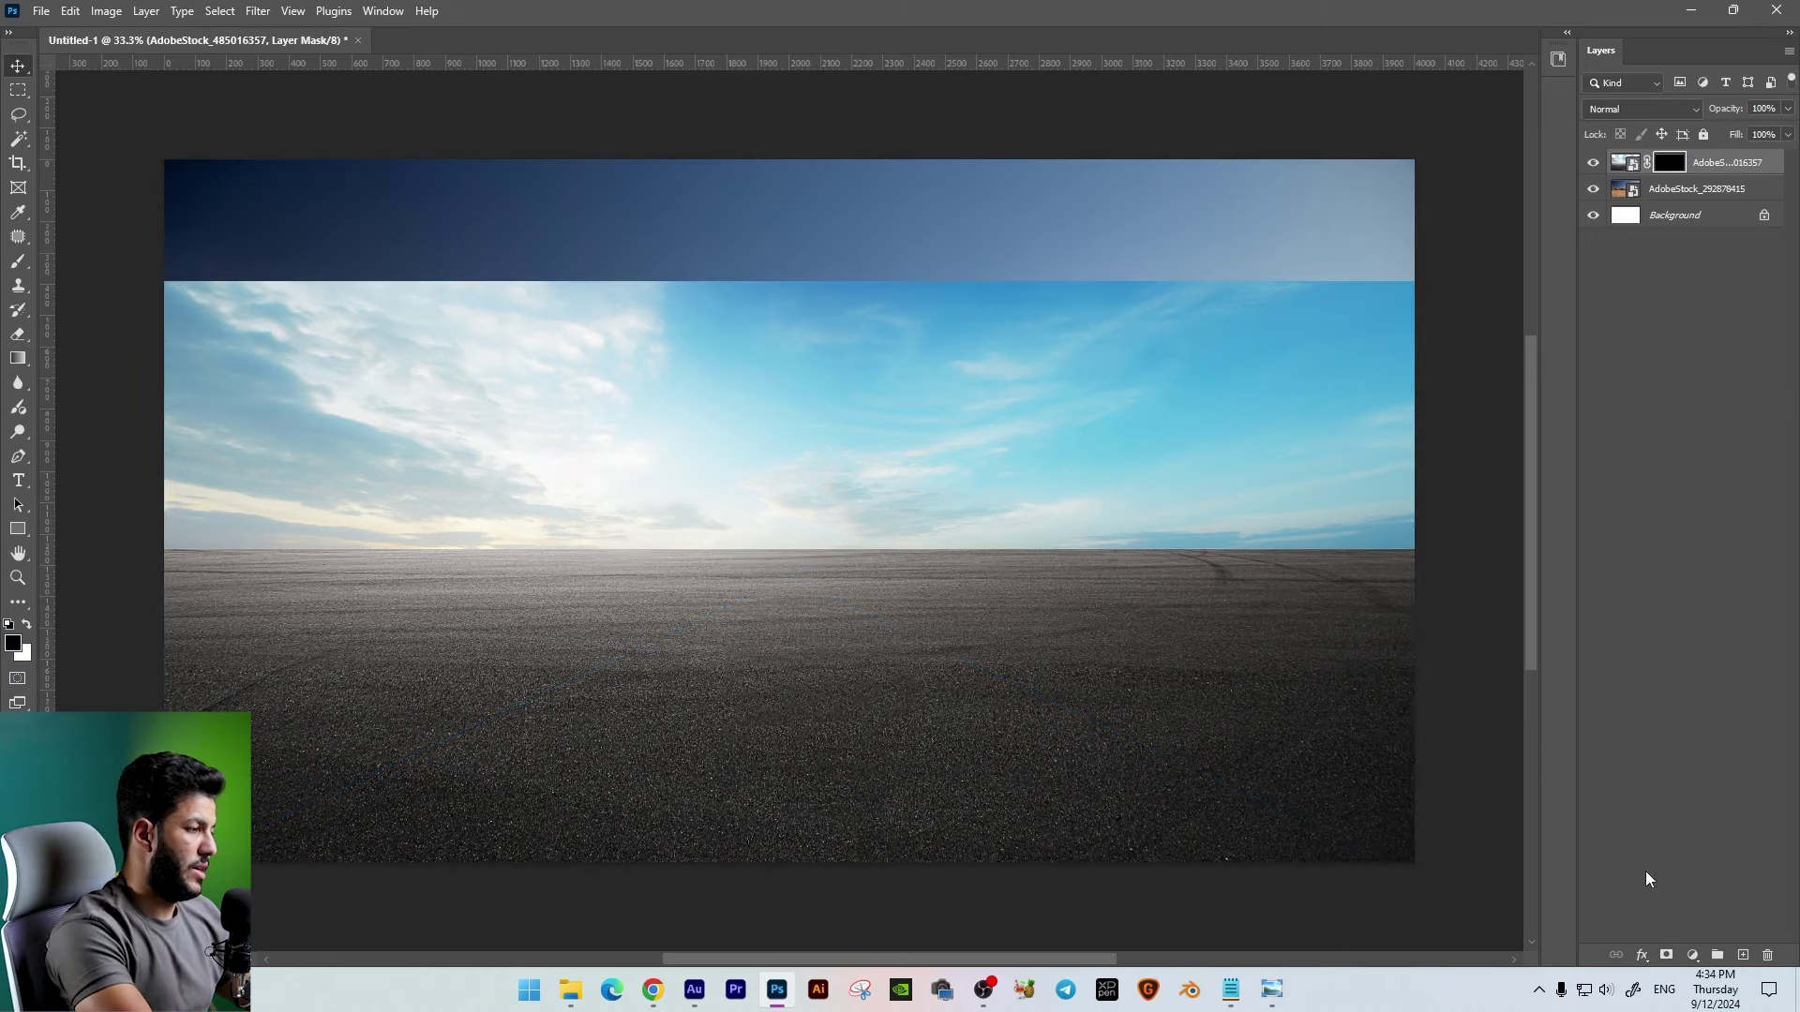
key(ctrl+i)
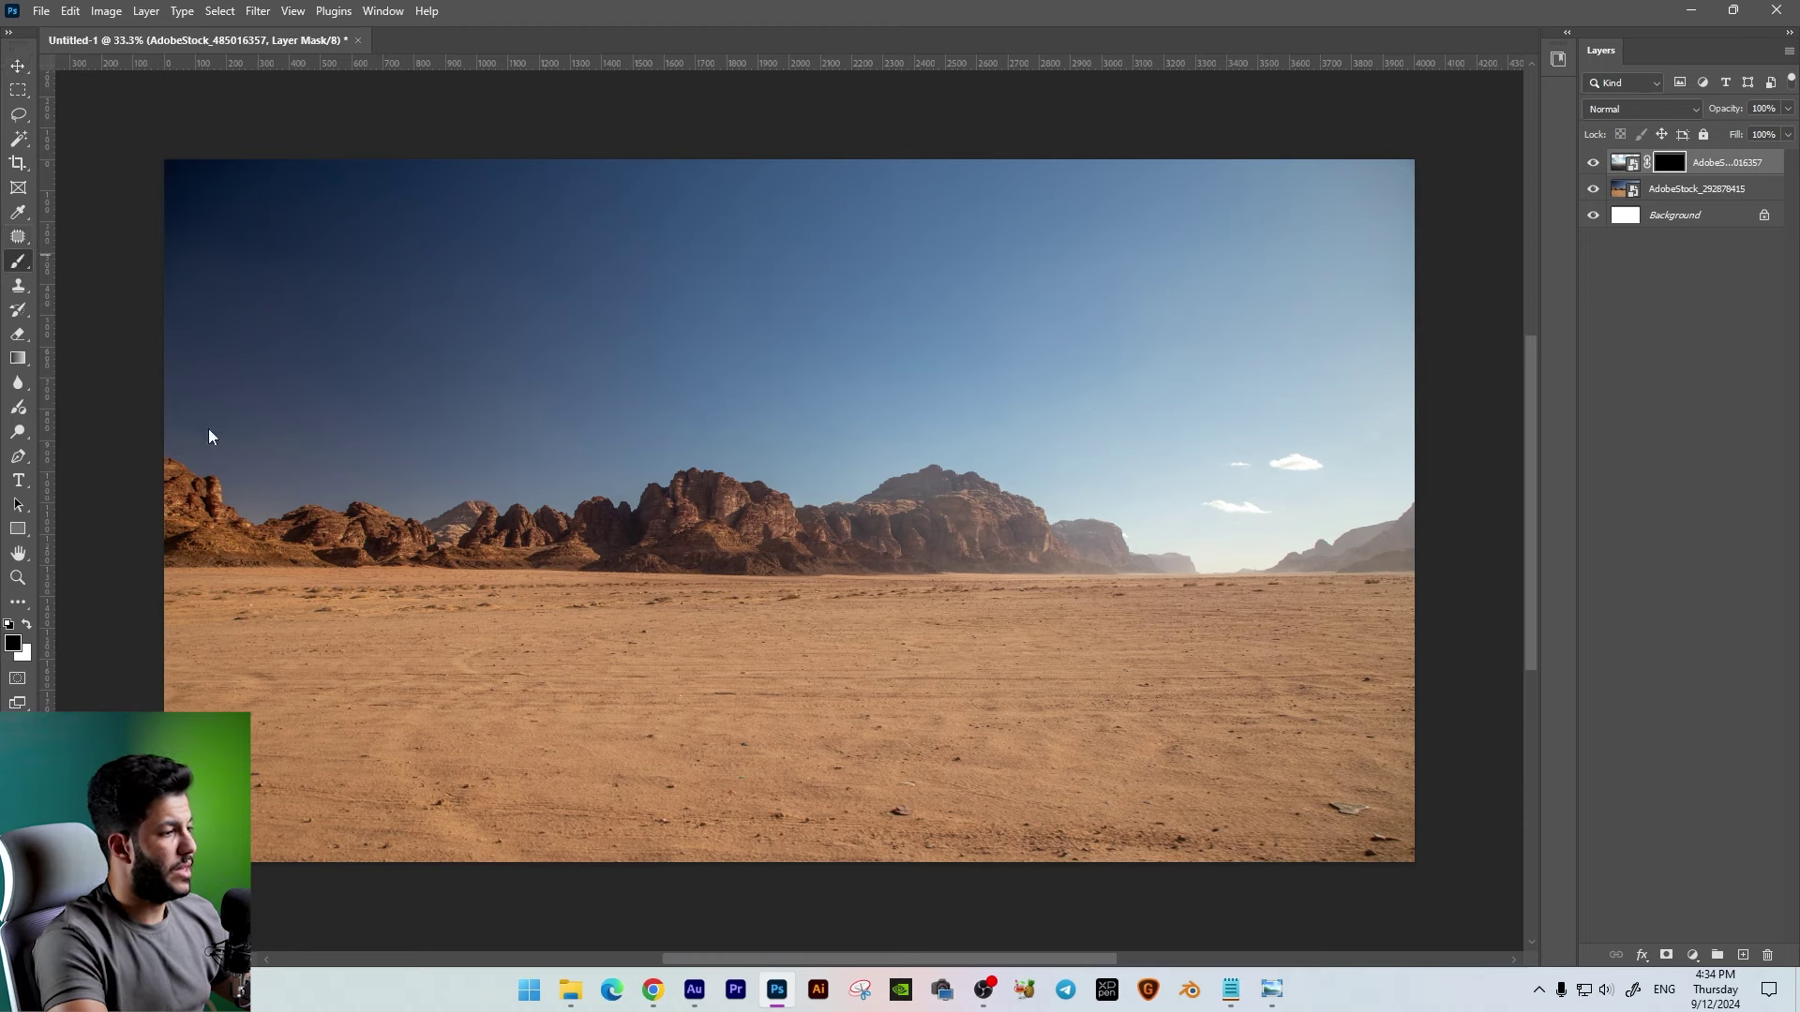
Step: Set up a flattened, soft, roughly 1457 px brush and adjust its flow
key(b)
right_click(975, 607)
drag(1015, 683, 1014, 668)
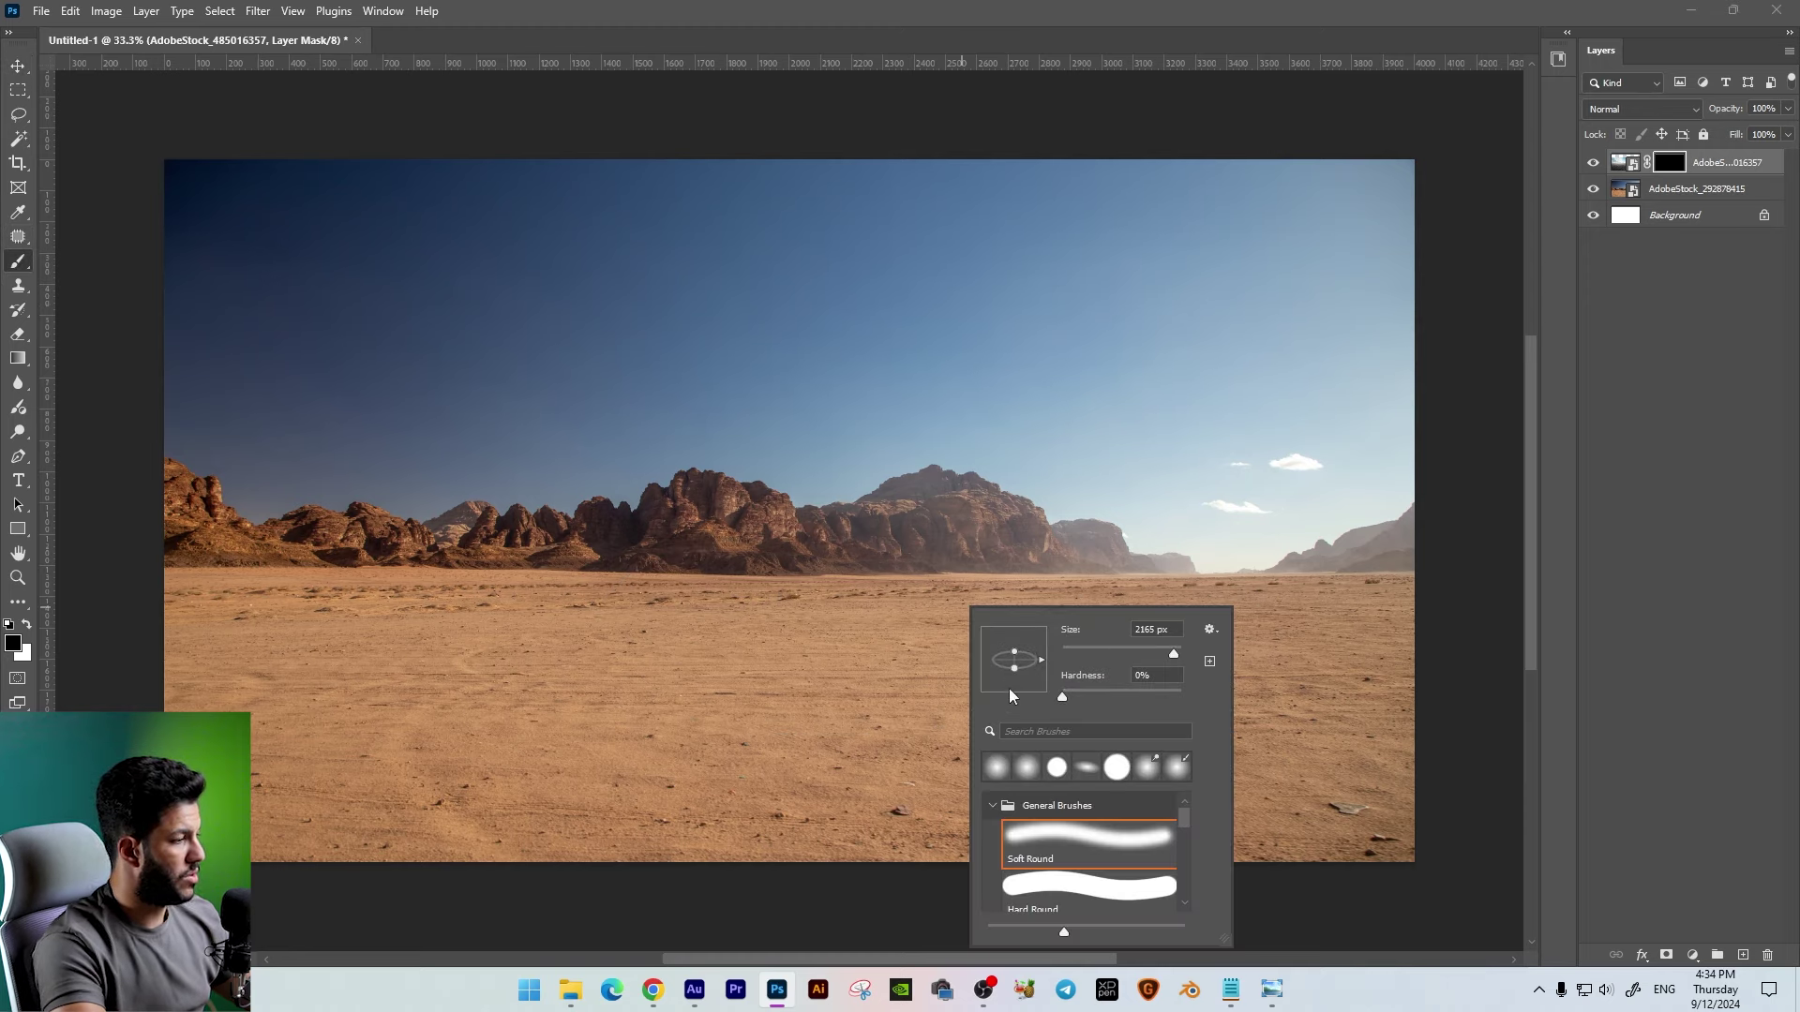
drag(1160, 655, 1172, 655)
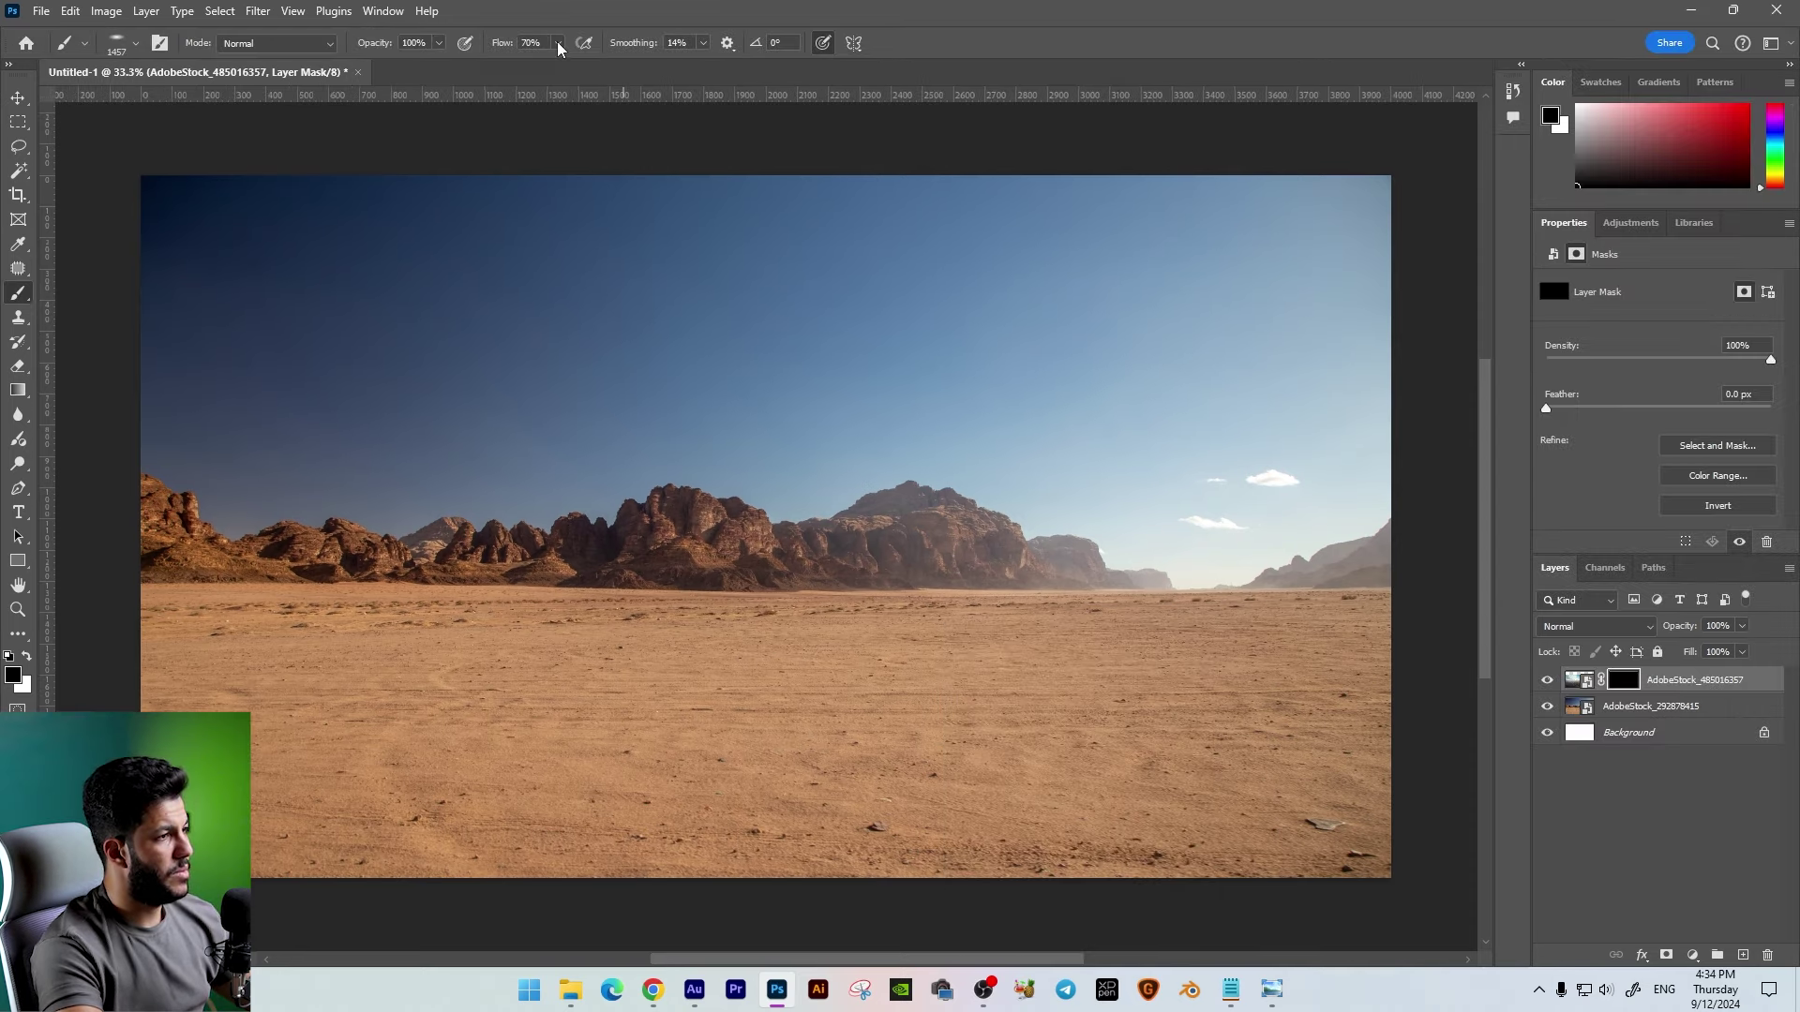
click(557, 43)
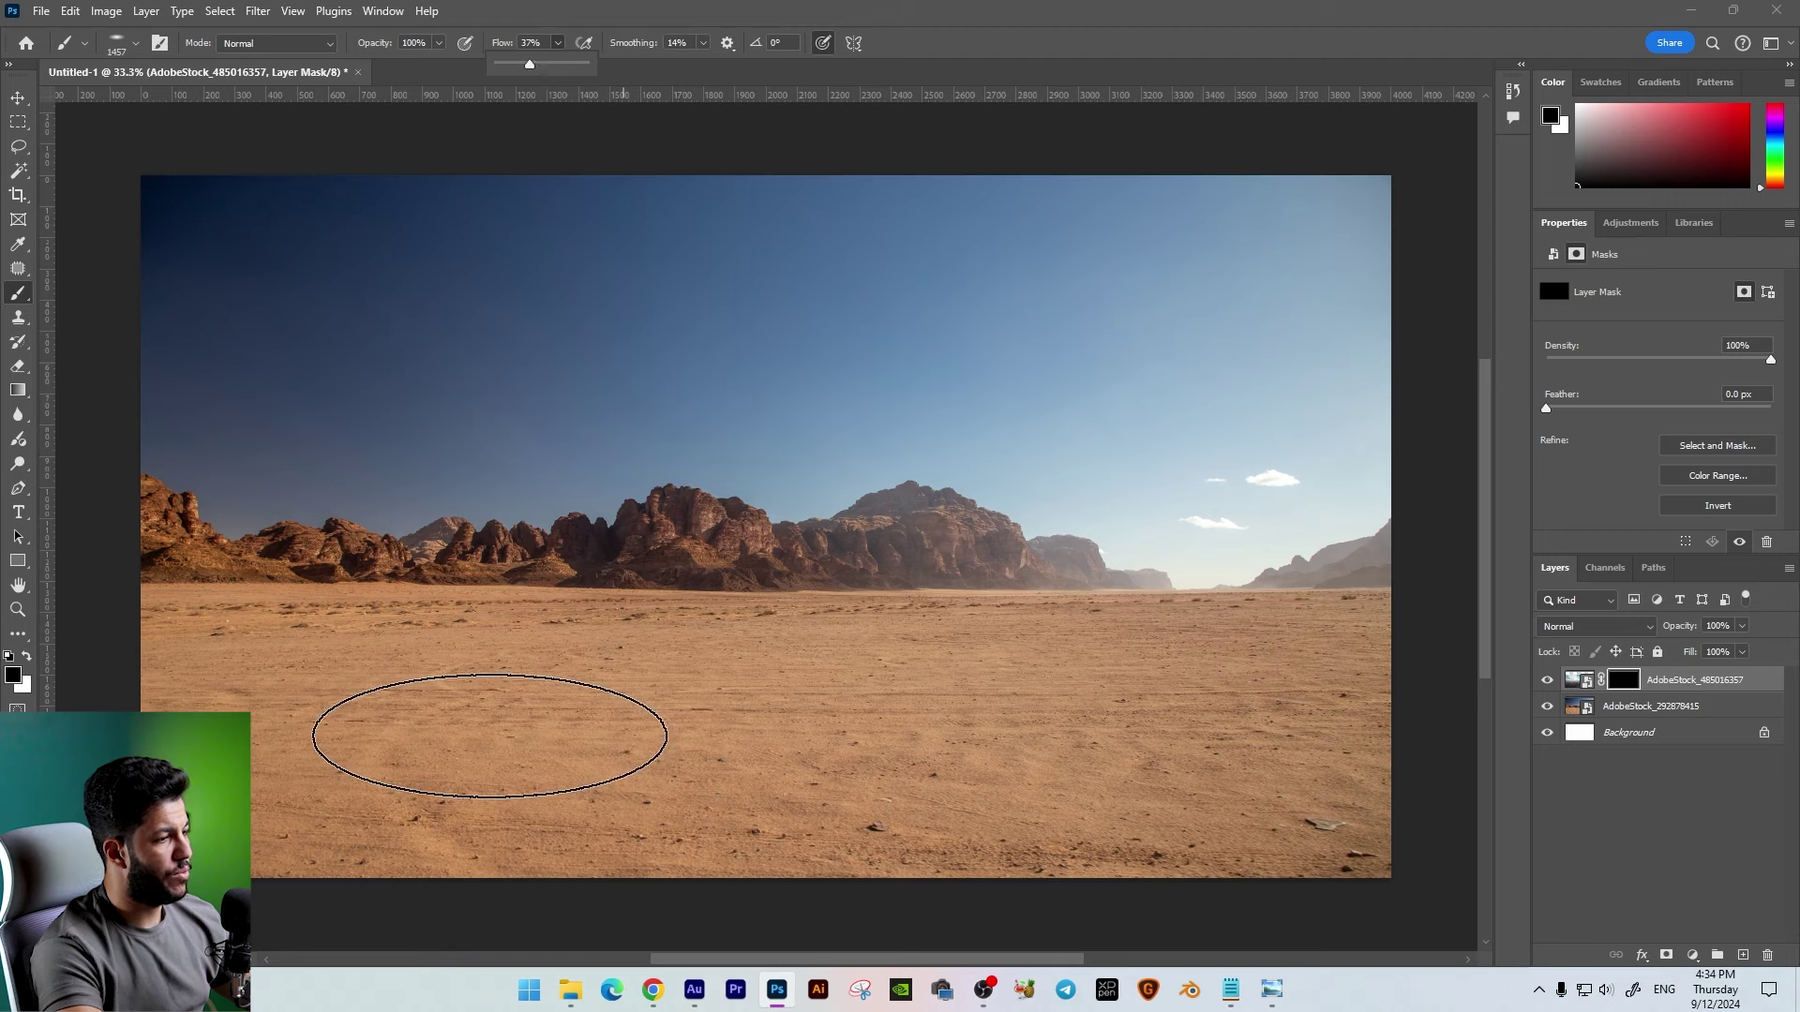
click(492, 731)
Step: Paint white on the mask to reveal a soft asphalt gravel patch across the foreground
key(x)
mouse_move(603, 718)
mouse_down()
mouse_move(1146, 724)
mouse_move(824, 751)
mouse_move(390, 727)
mouse_move(502, 728)
mouse_move(547, 695)
mouse_move(729, 682)
mouse_move(1181, 721)
mouse_up()
mouse_move(975, 750)
mouse_down()
mouse_move(591, 771)
mouse_move(374, 715)
mouse_move(447, 715)
mouse_move(407, 717)
mouse_move(390, 752)
mouse_move(938, 699)
mouse_move(524, 698)
mouse_up()
click(1546, 683)
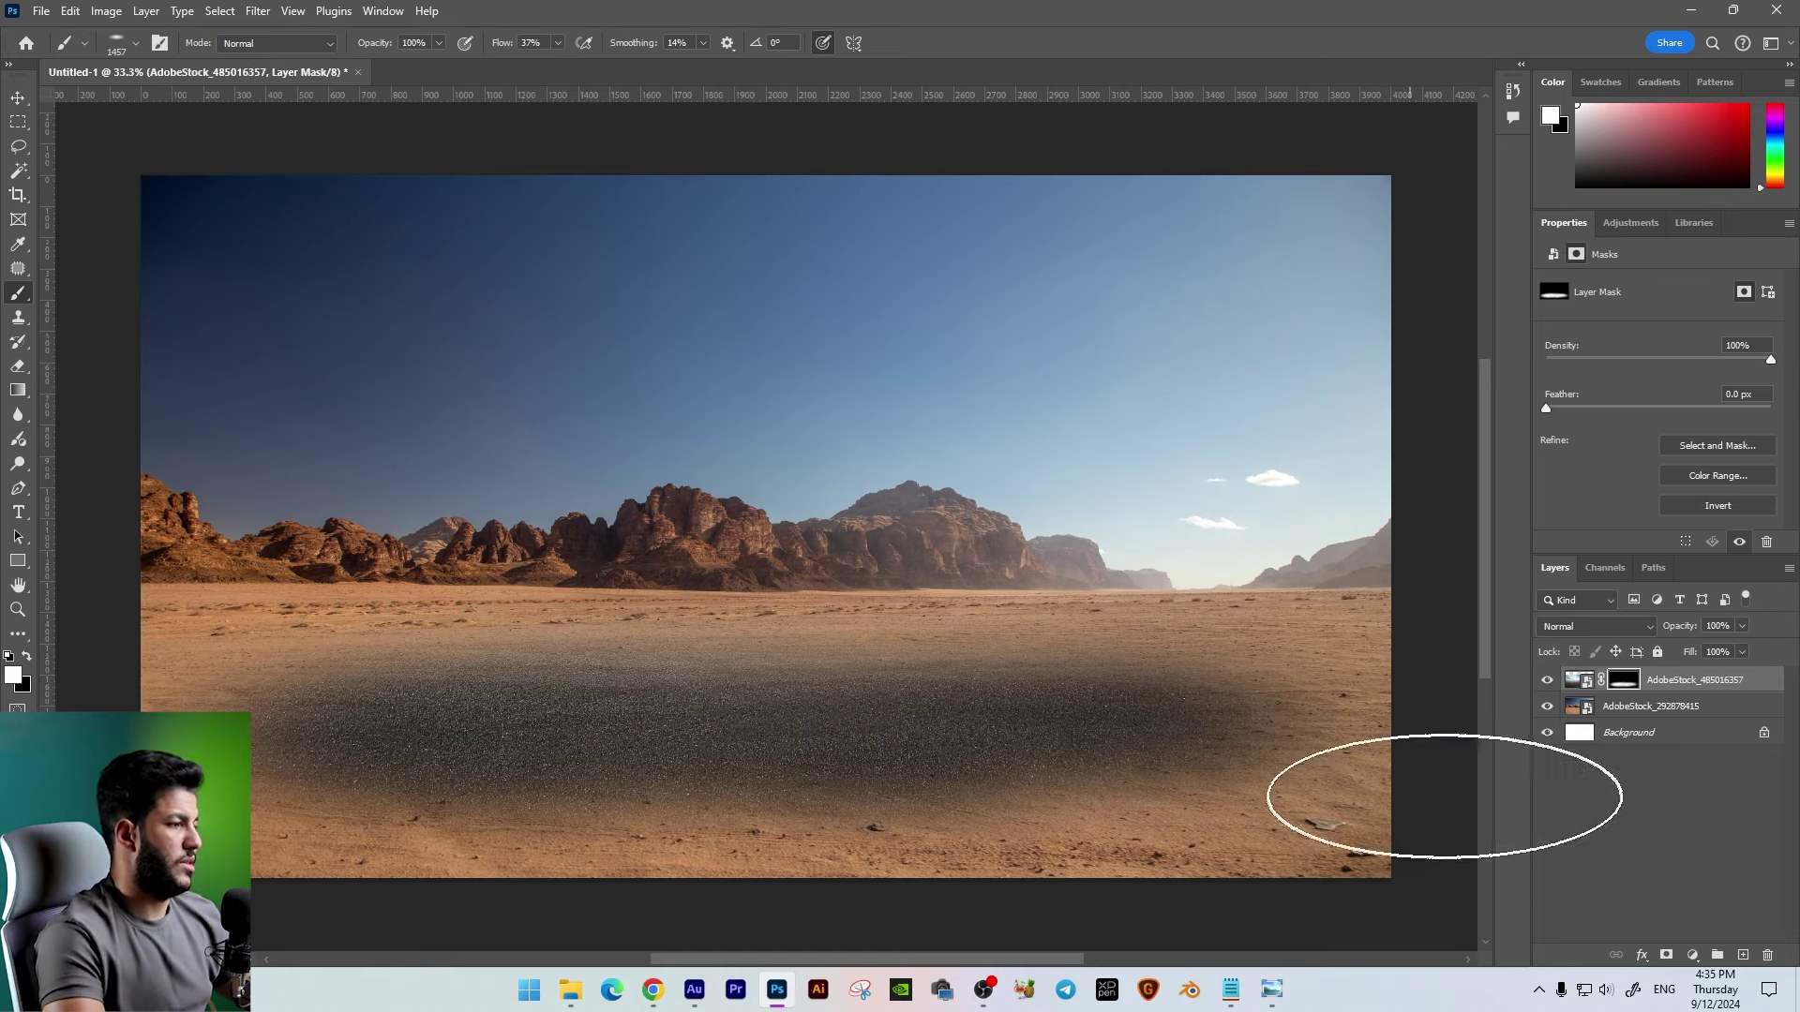
click(18, 122)
Step: Rasterize the desert layer, cut the sky and mountains to a new layer, and hide it
drag(122, 153, 1443, 900)
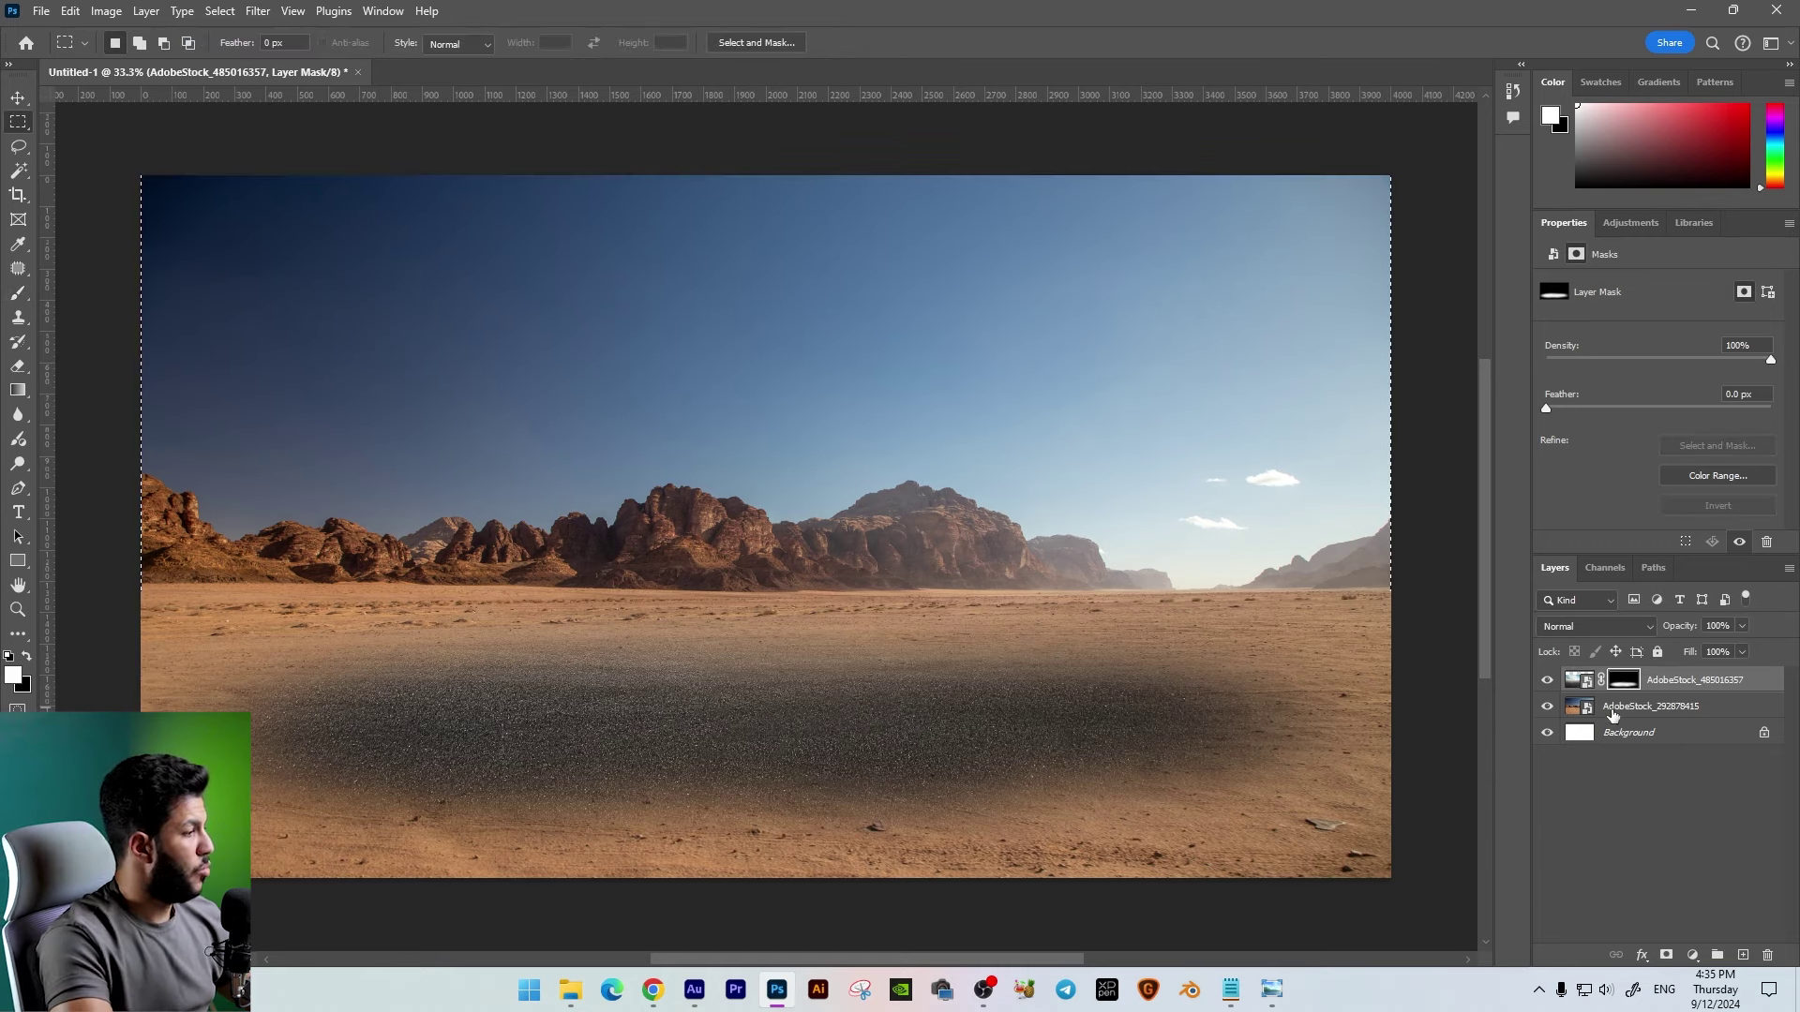
click(1636, 706)
right_click(1630, 708)
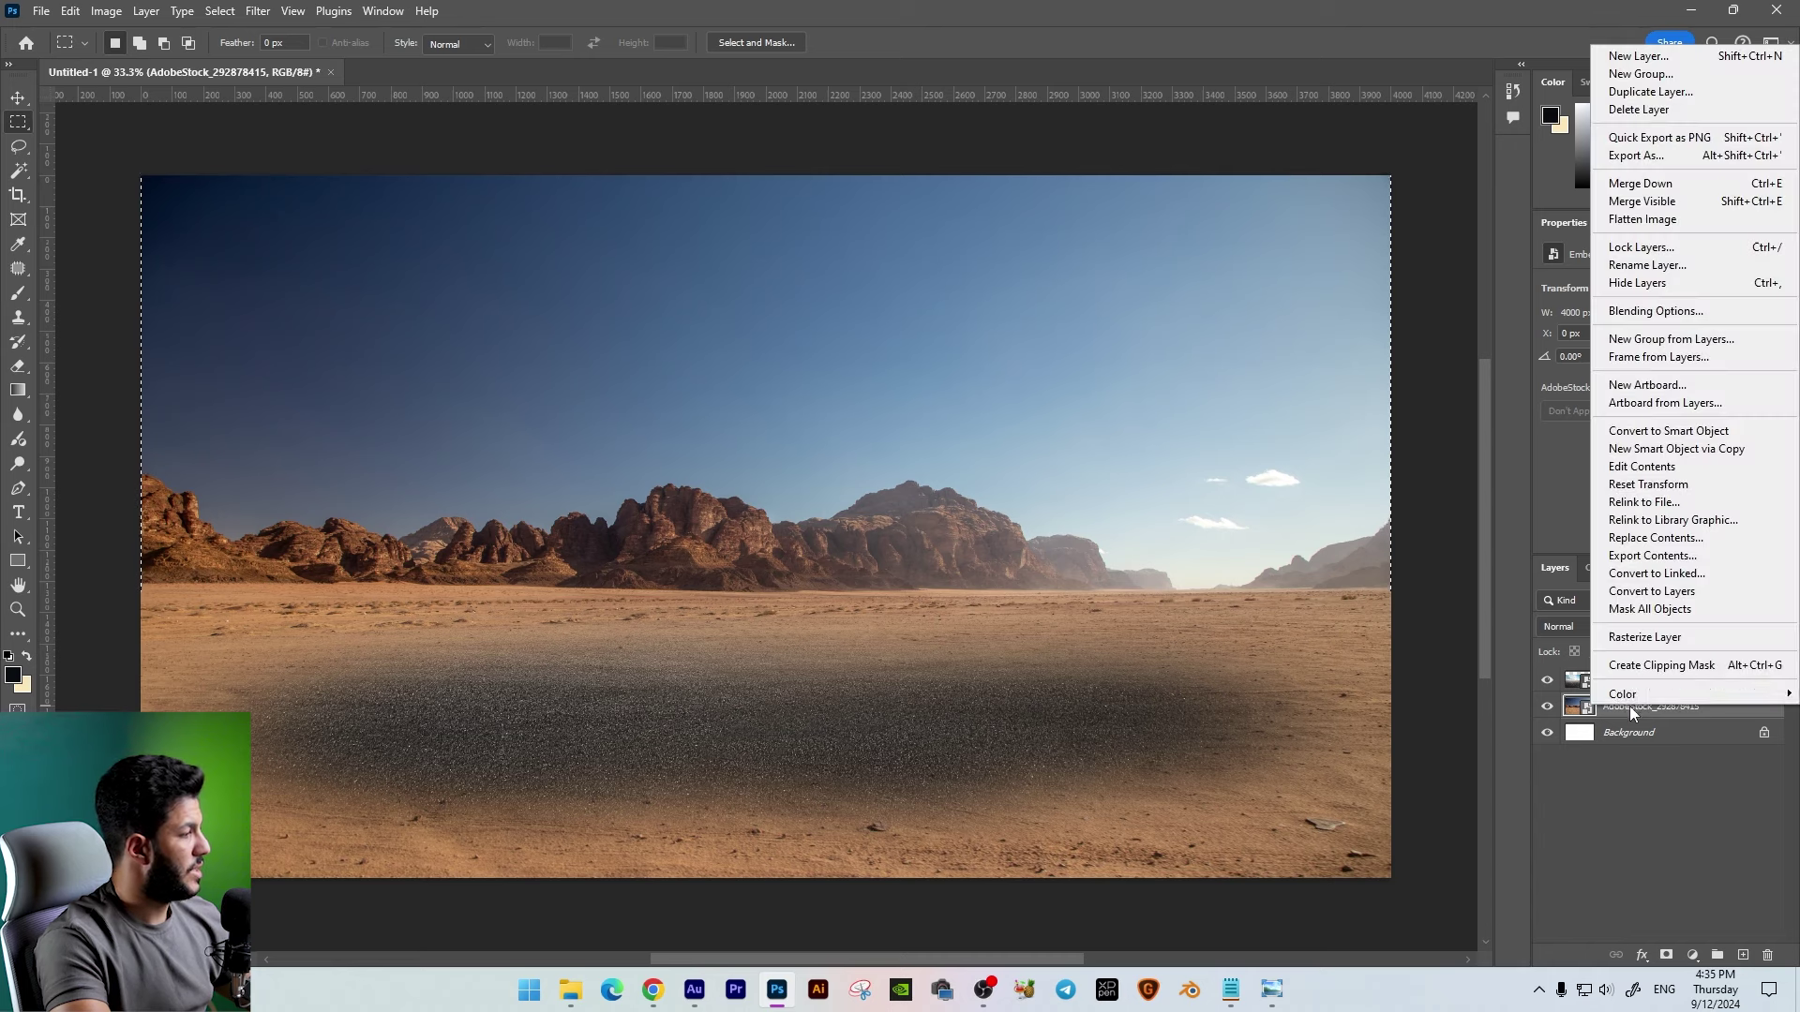
click(1645, 637)
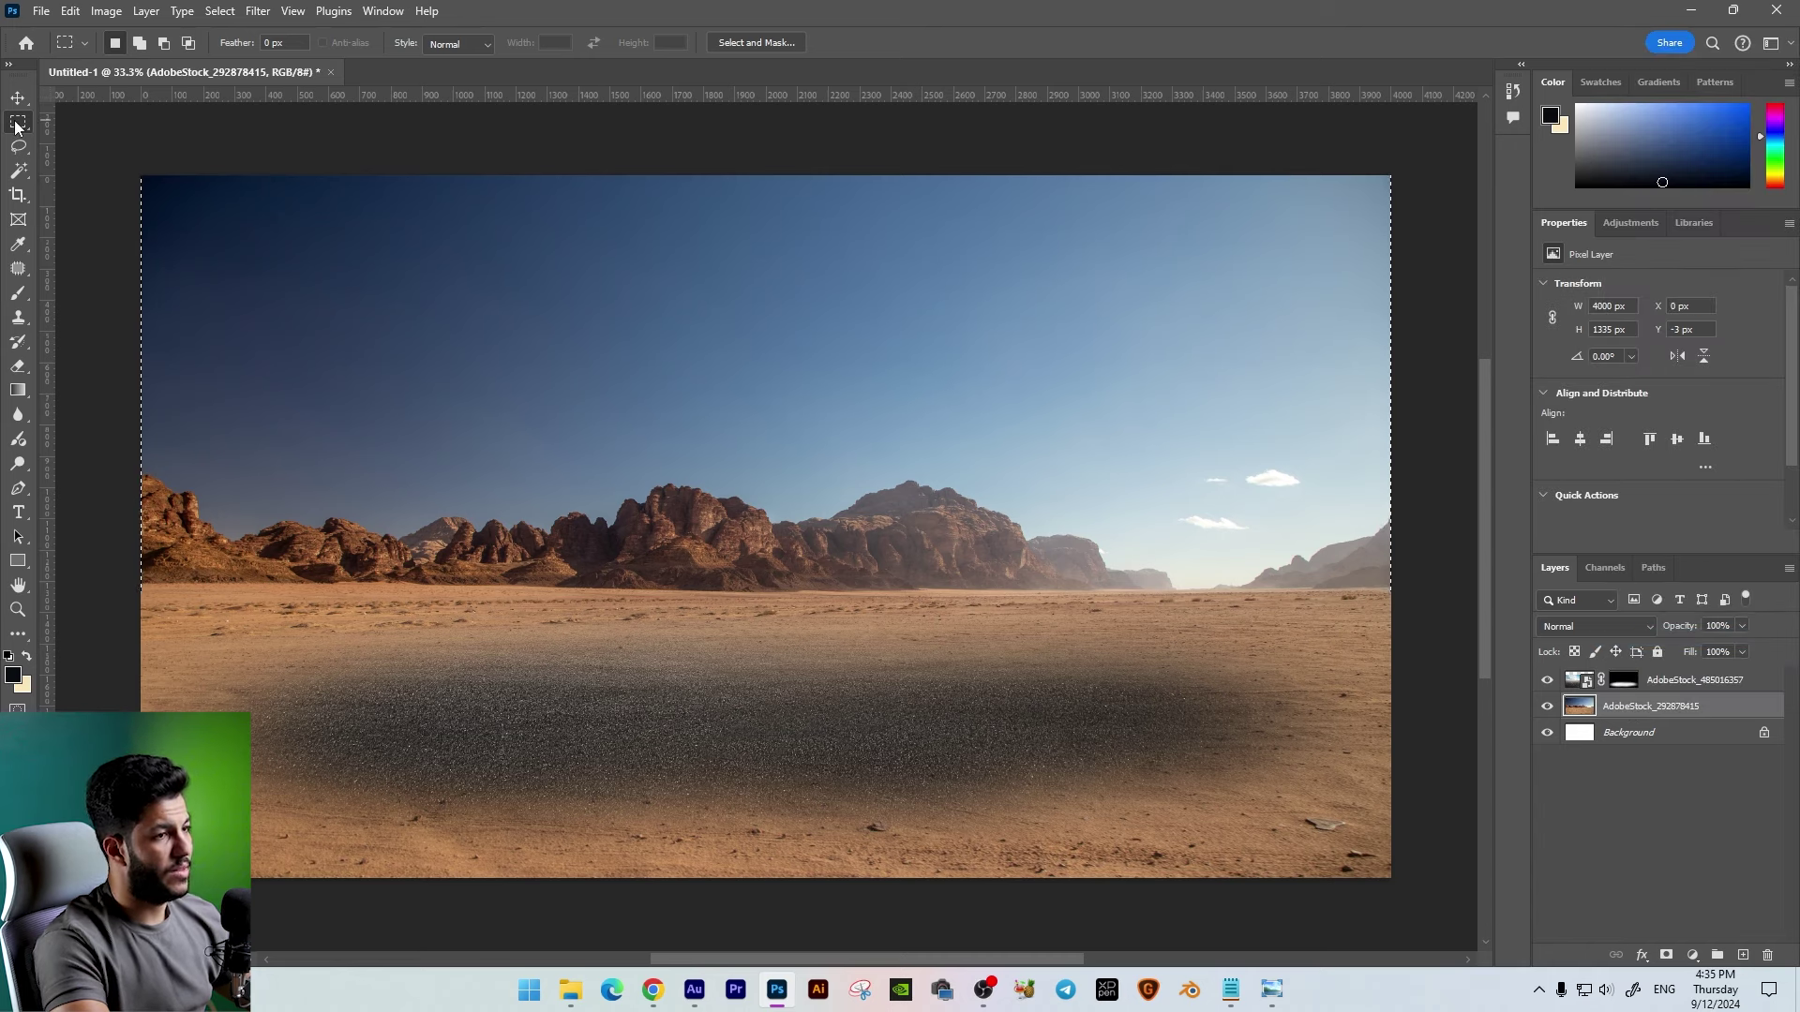
right_click(402, 255)
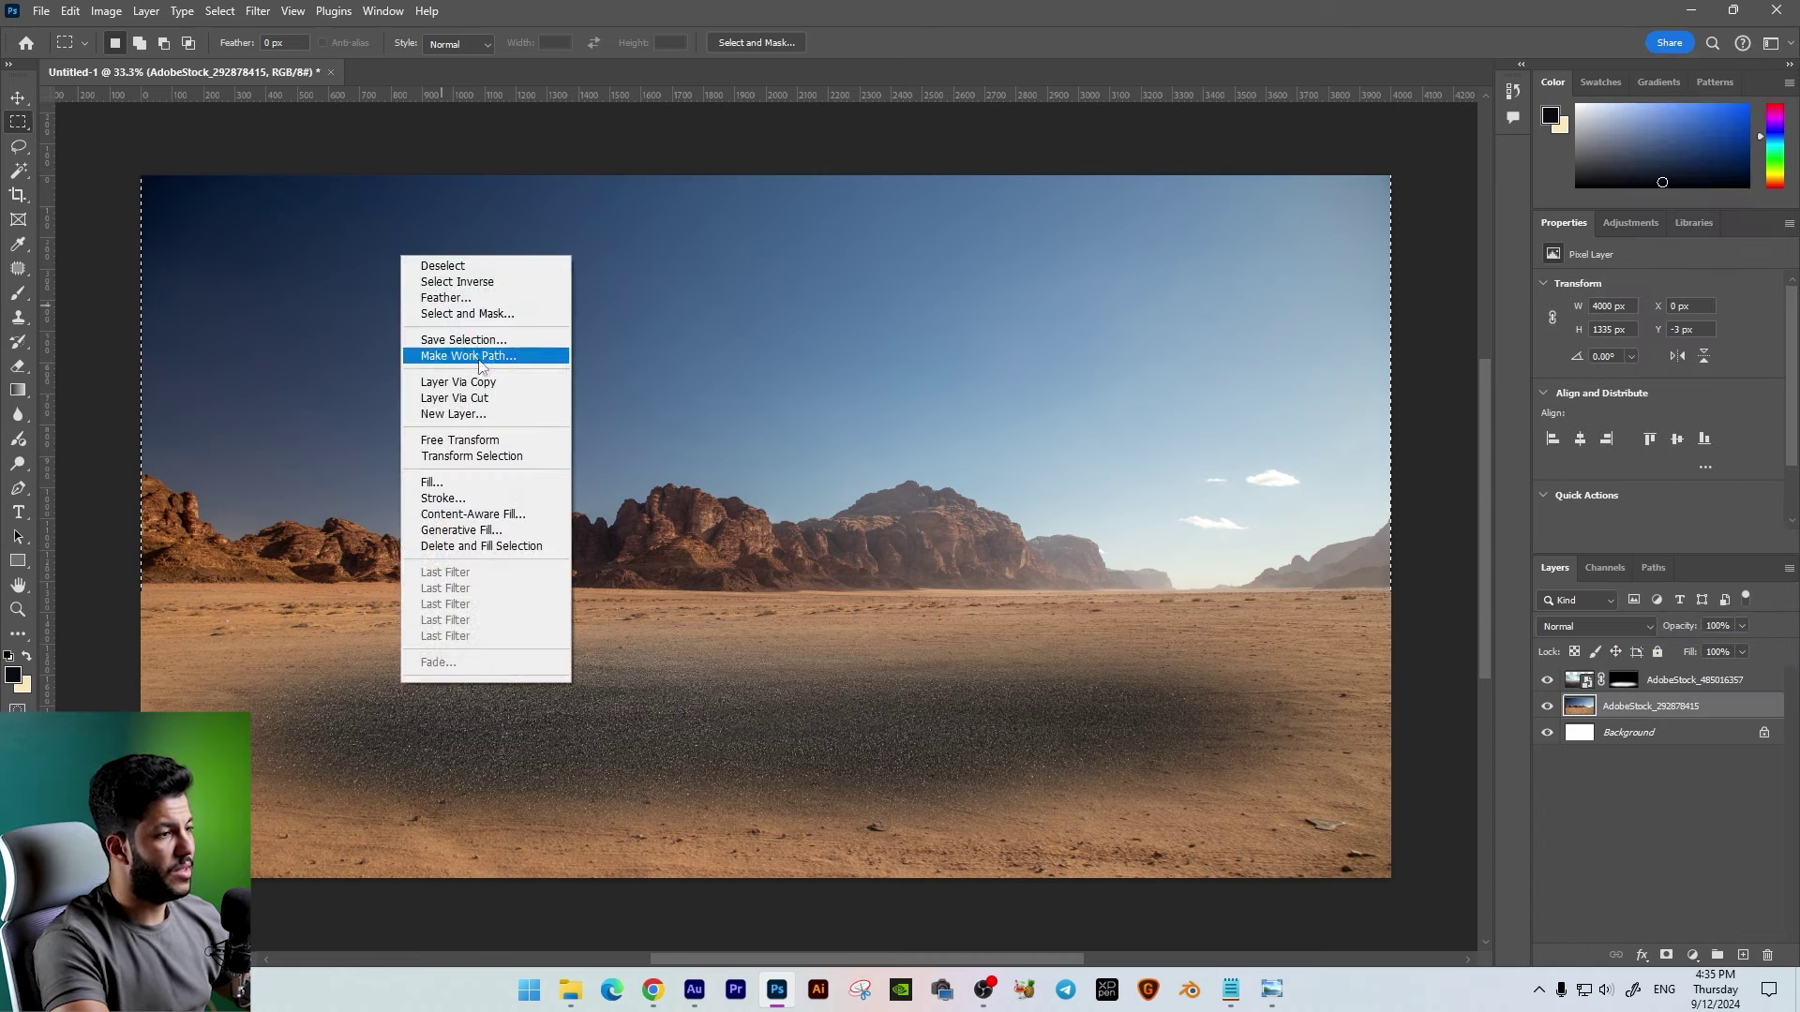
click(450, 400)
click(1548, 707)
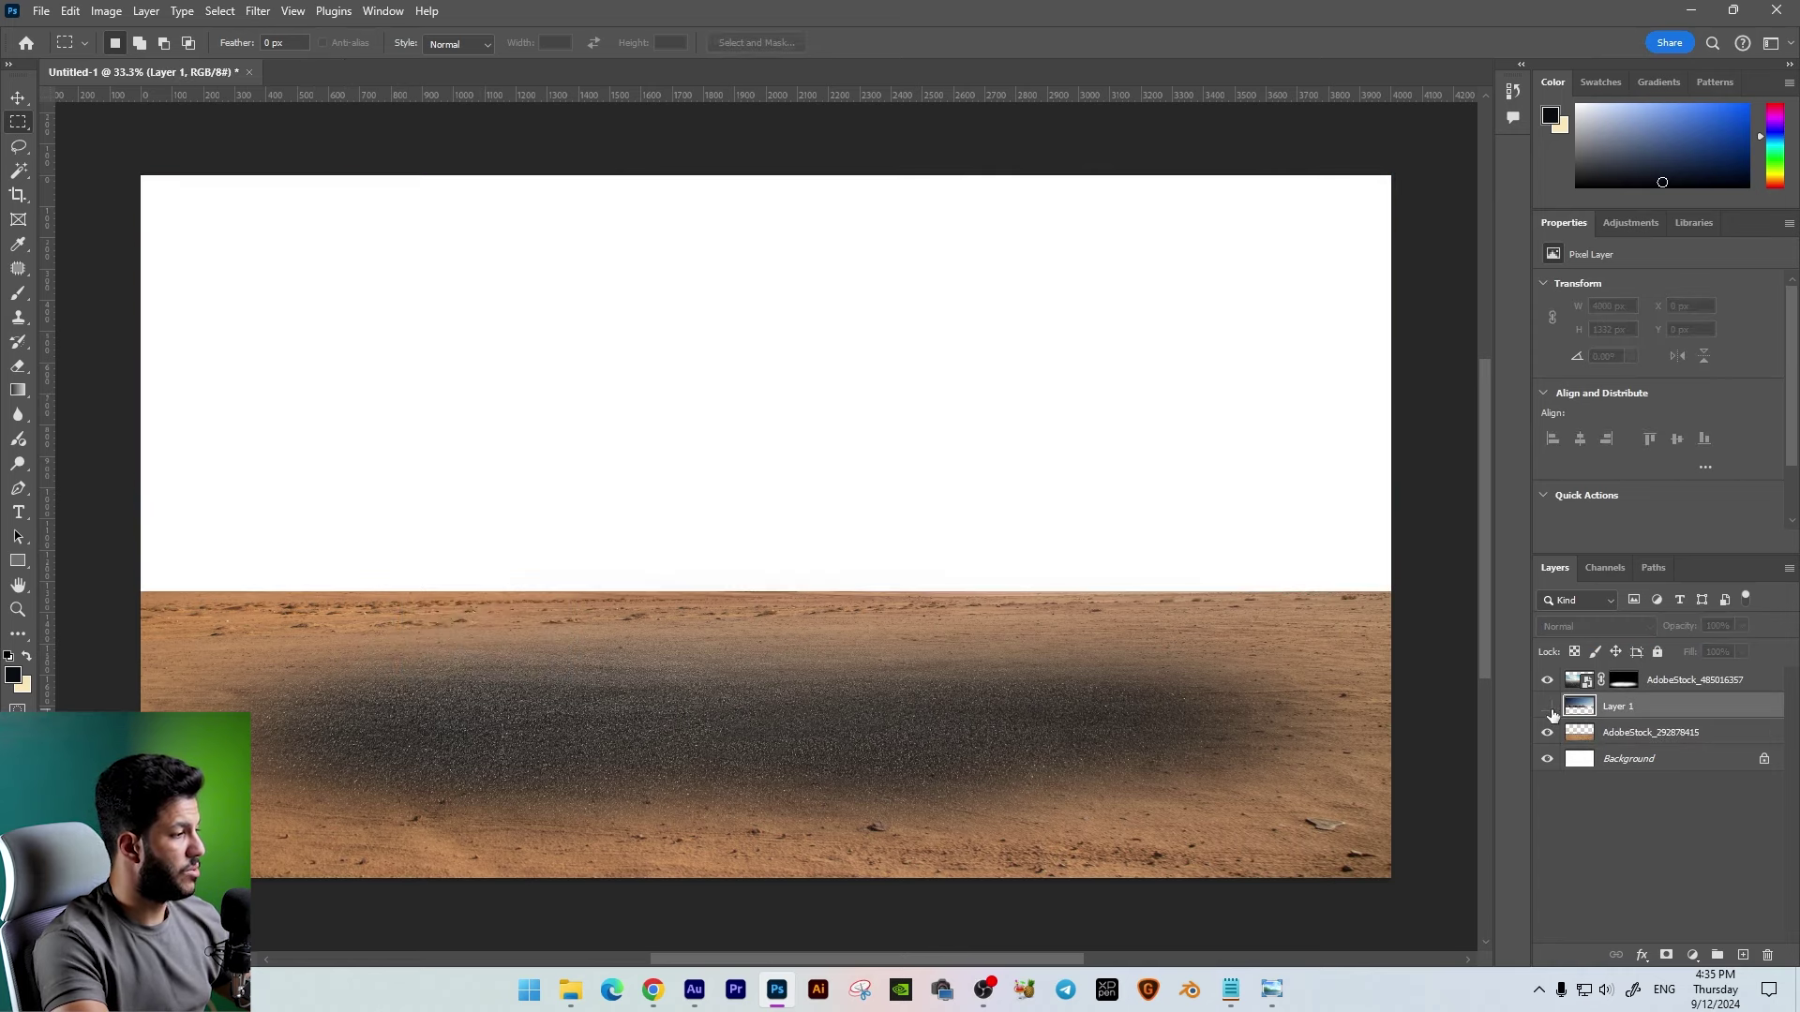
click(1548, 708)
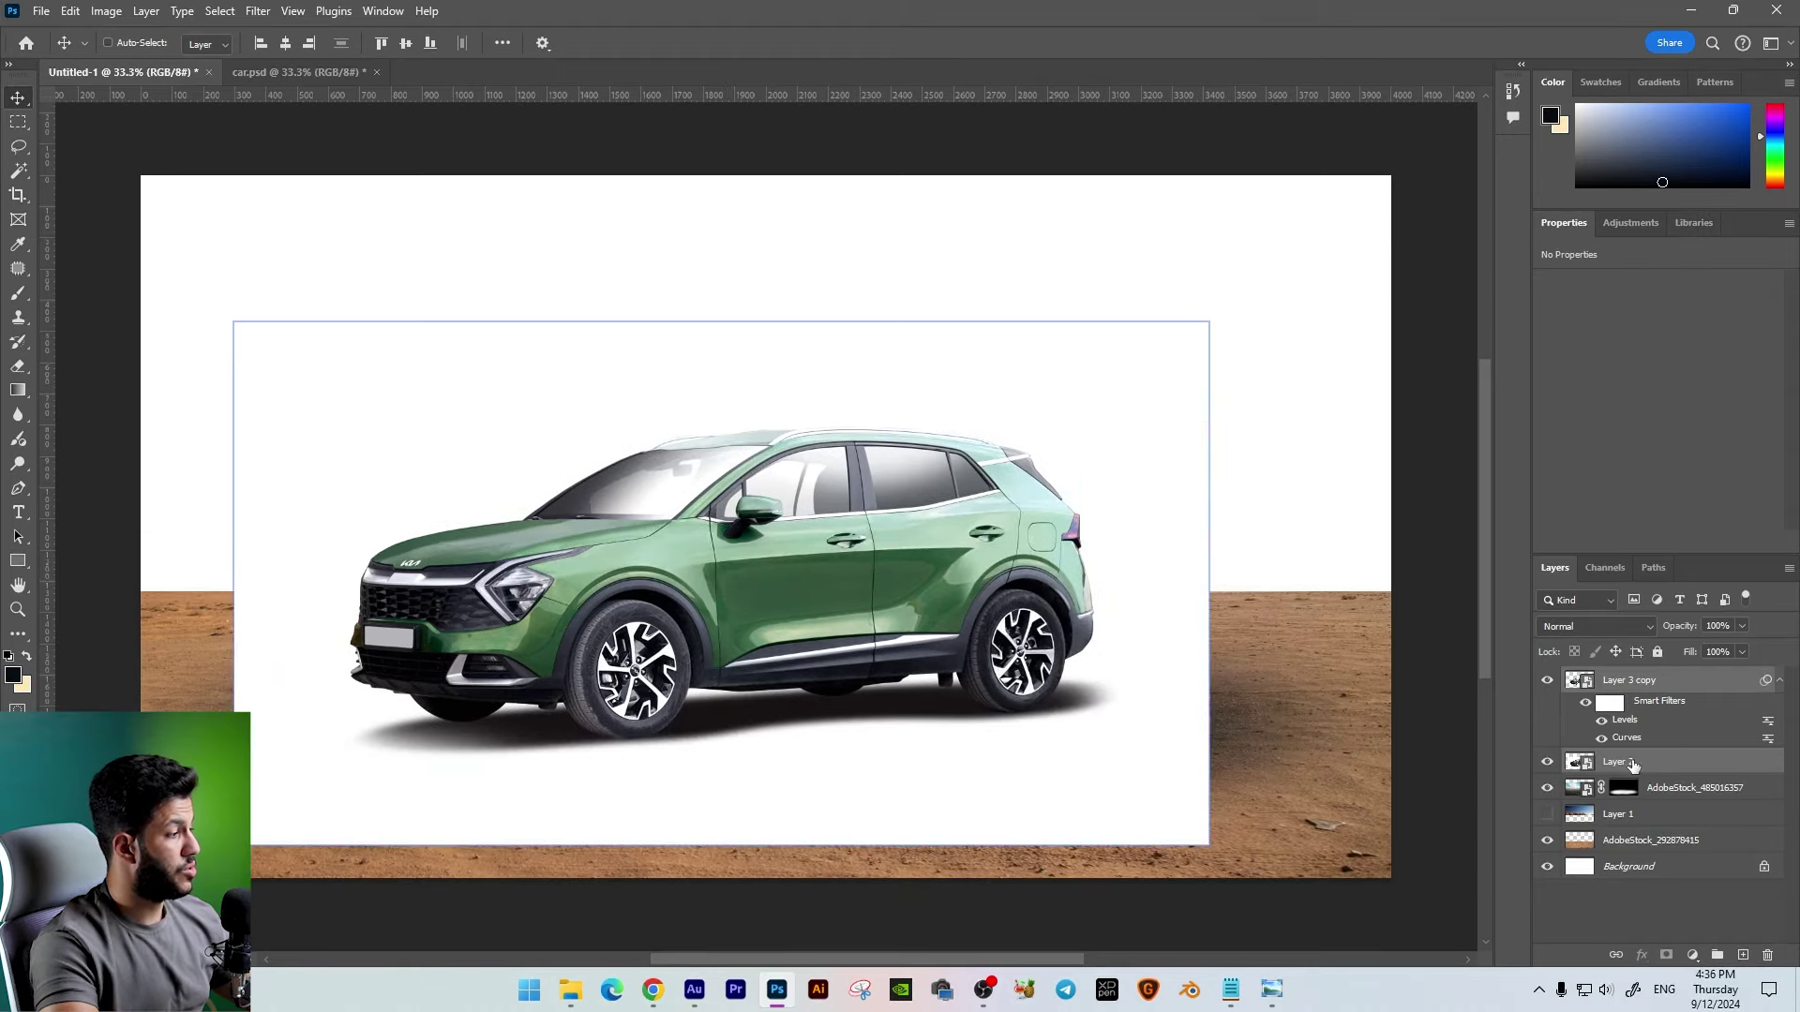
Step: Bring in the car's white-backed copy, align it with the car, and set it to Multiply
mouse_move(1072, 703)
mouse_down()
mouse_move(1128, 757)
mouse_move(216, 636)
mouse_up()
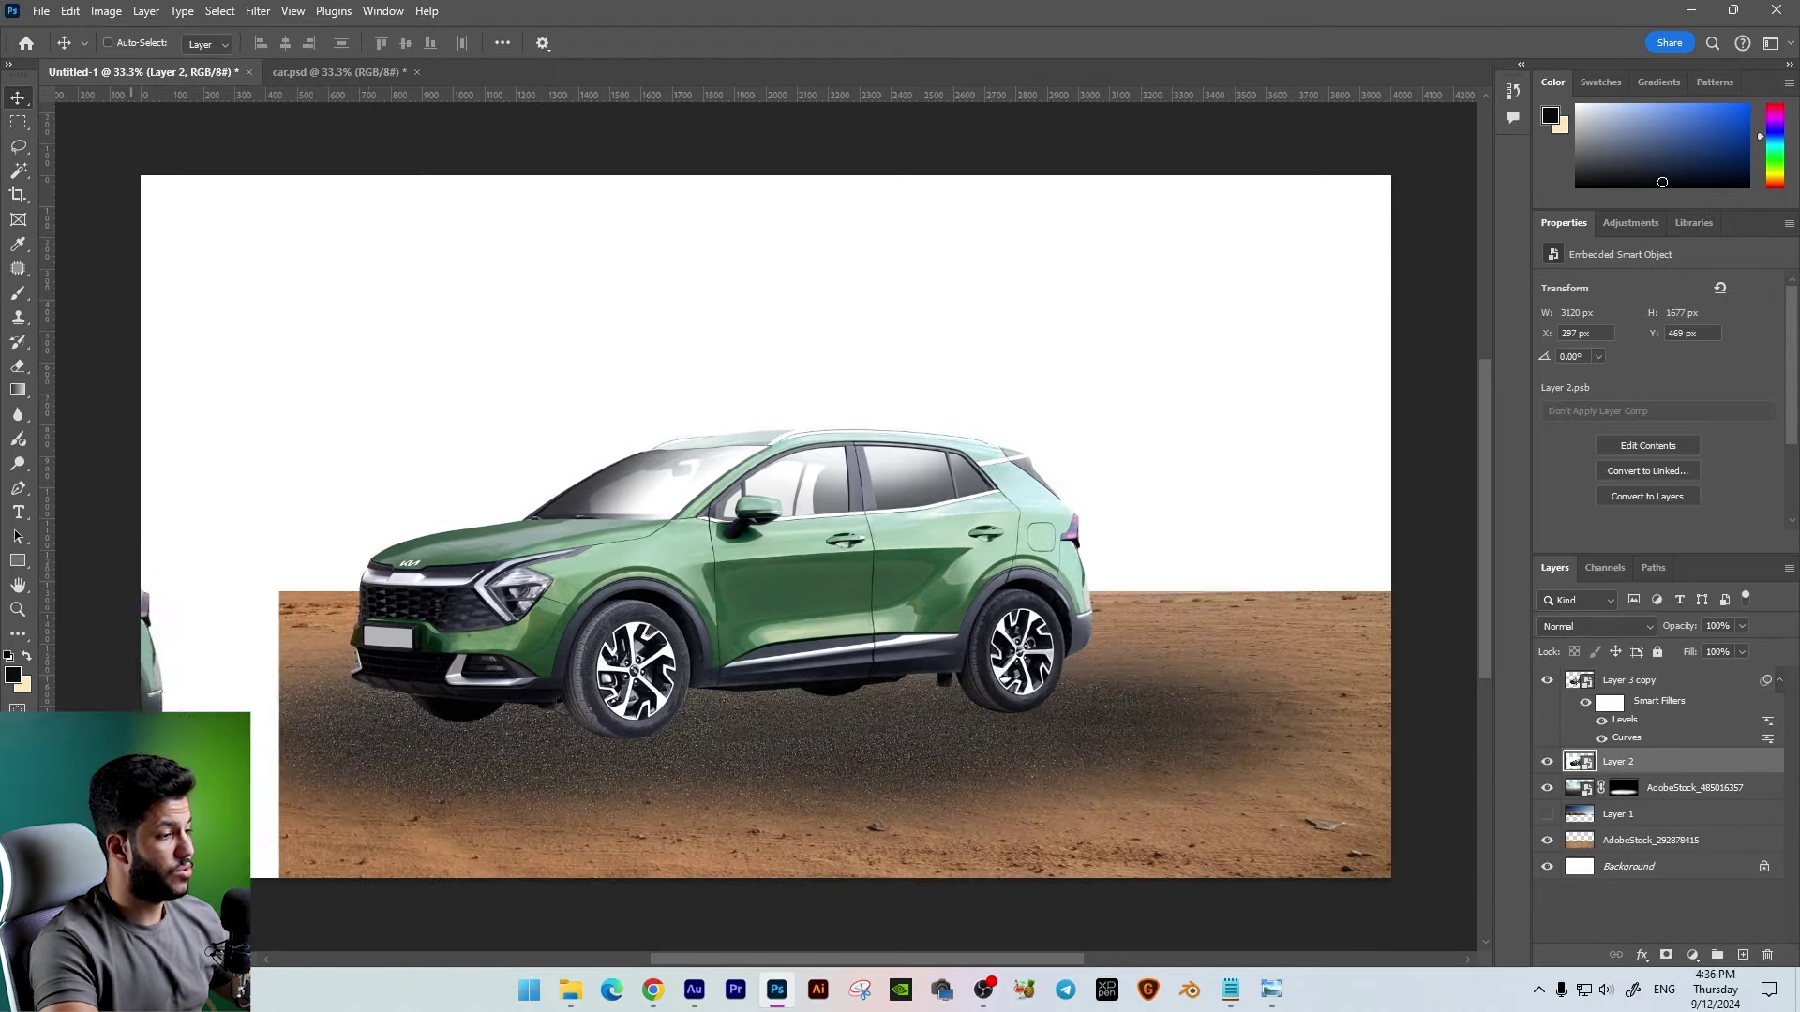
drag(216, 636, 1121, 590)
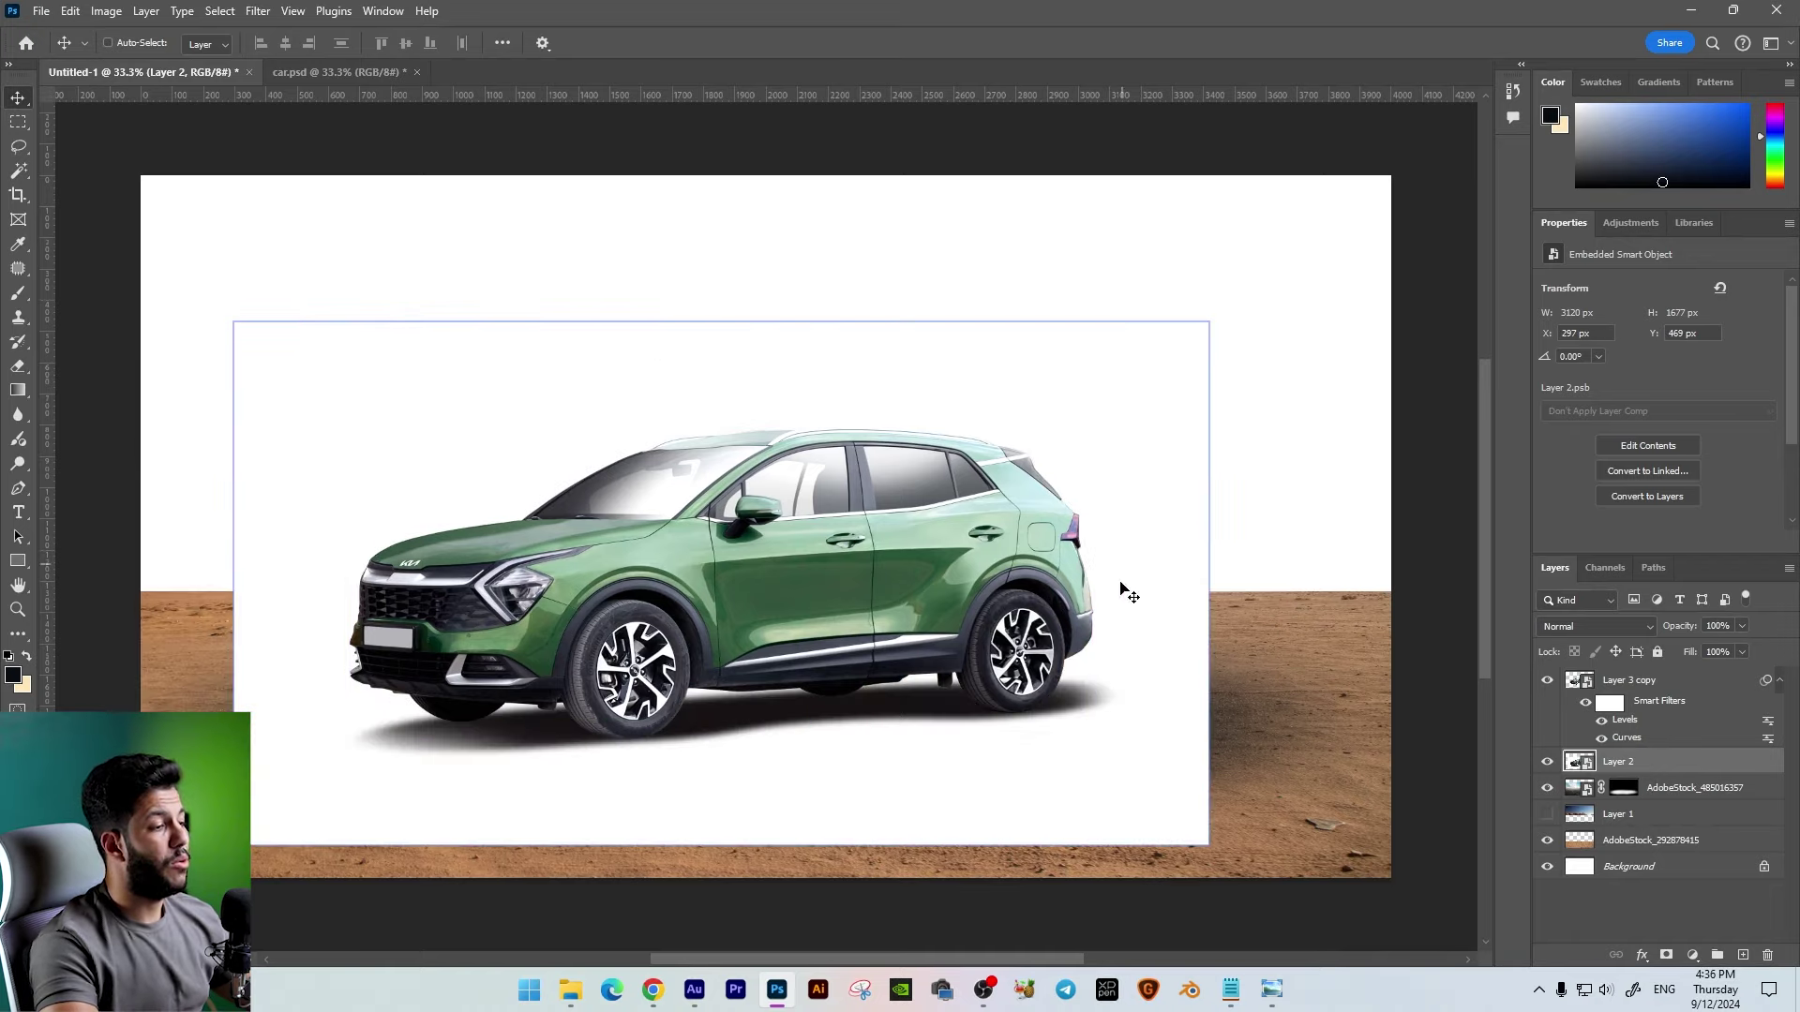
drag(1117, 462, 527, 351)
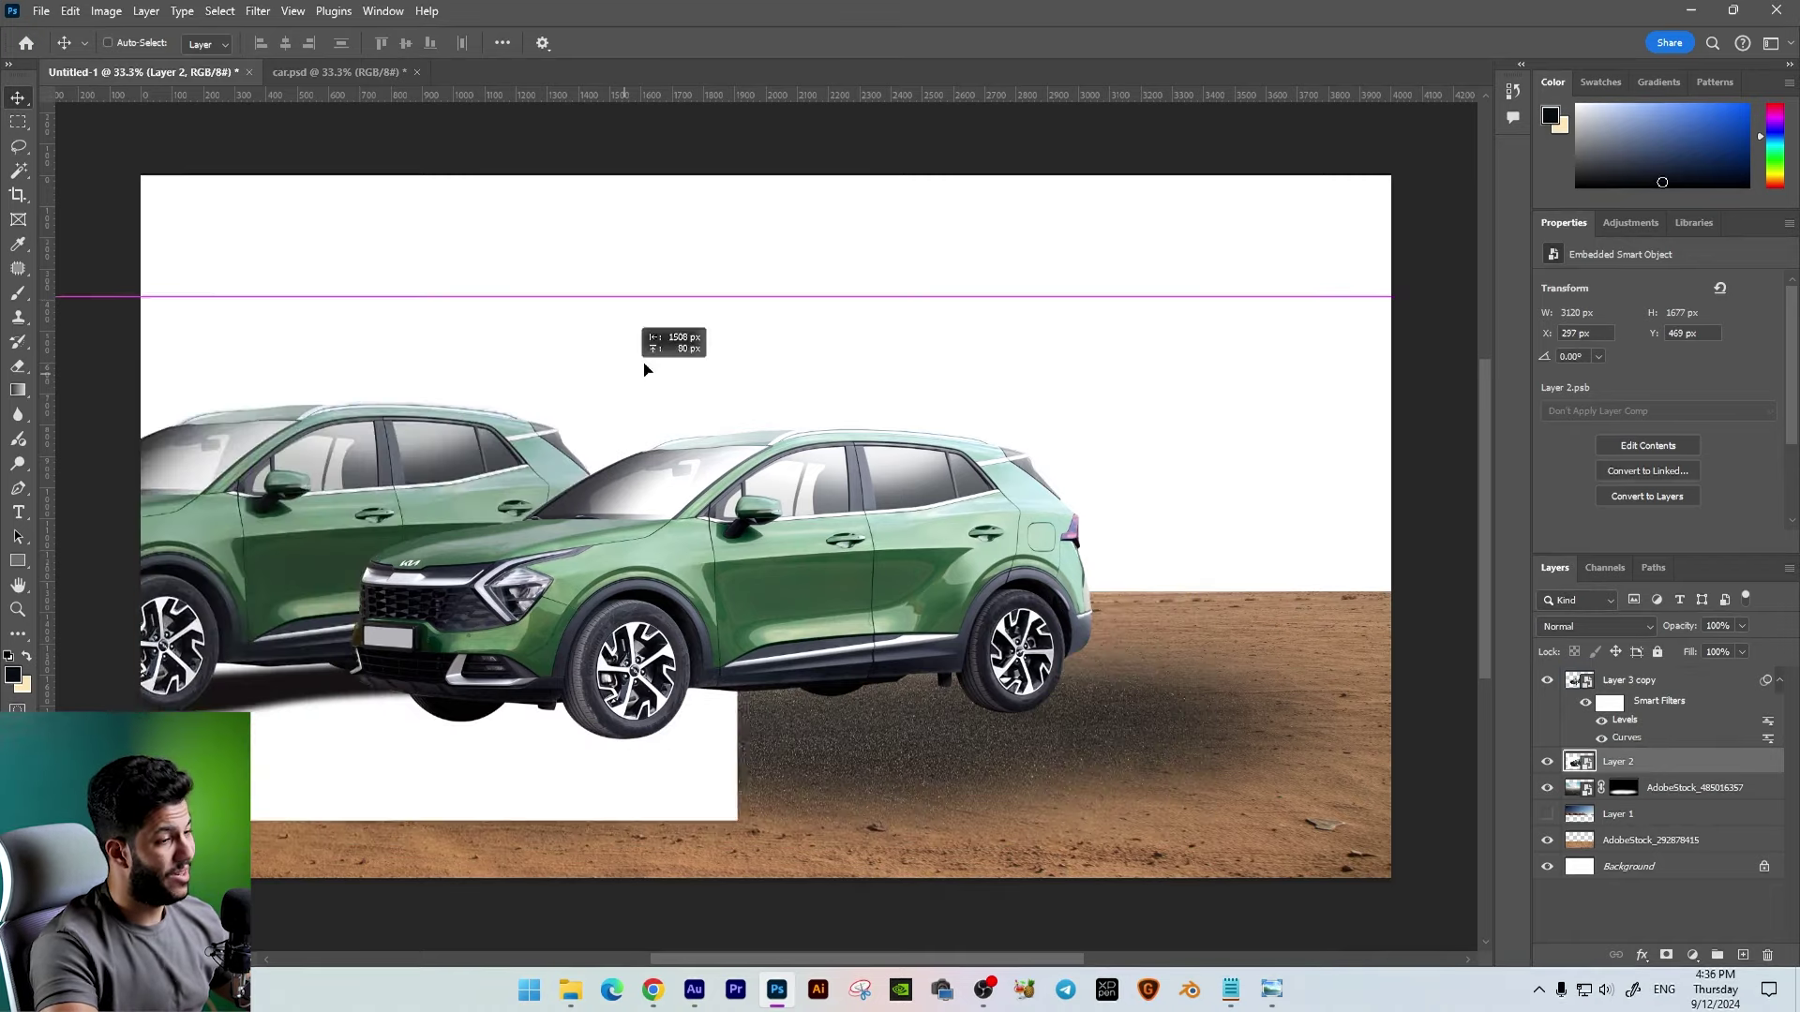
key(ctrl+z)
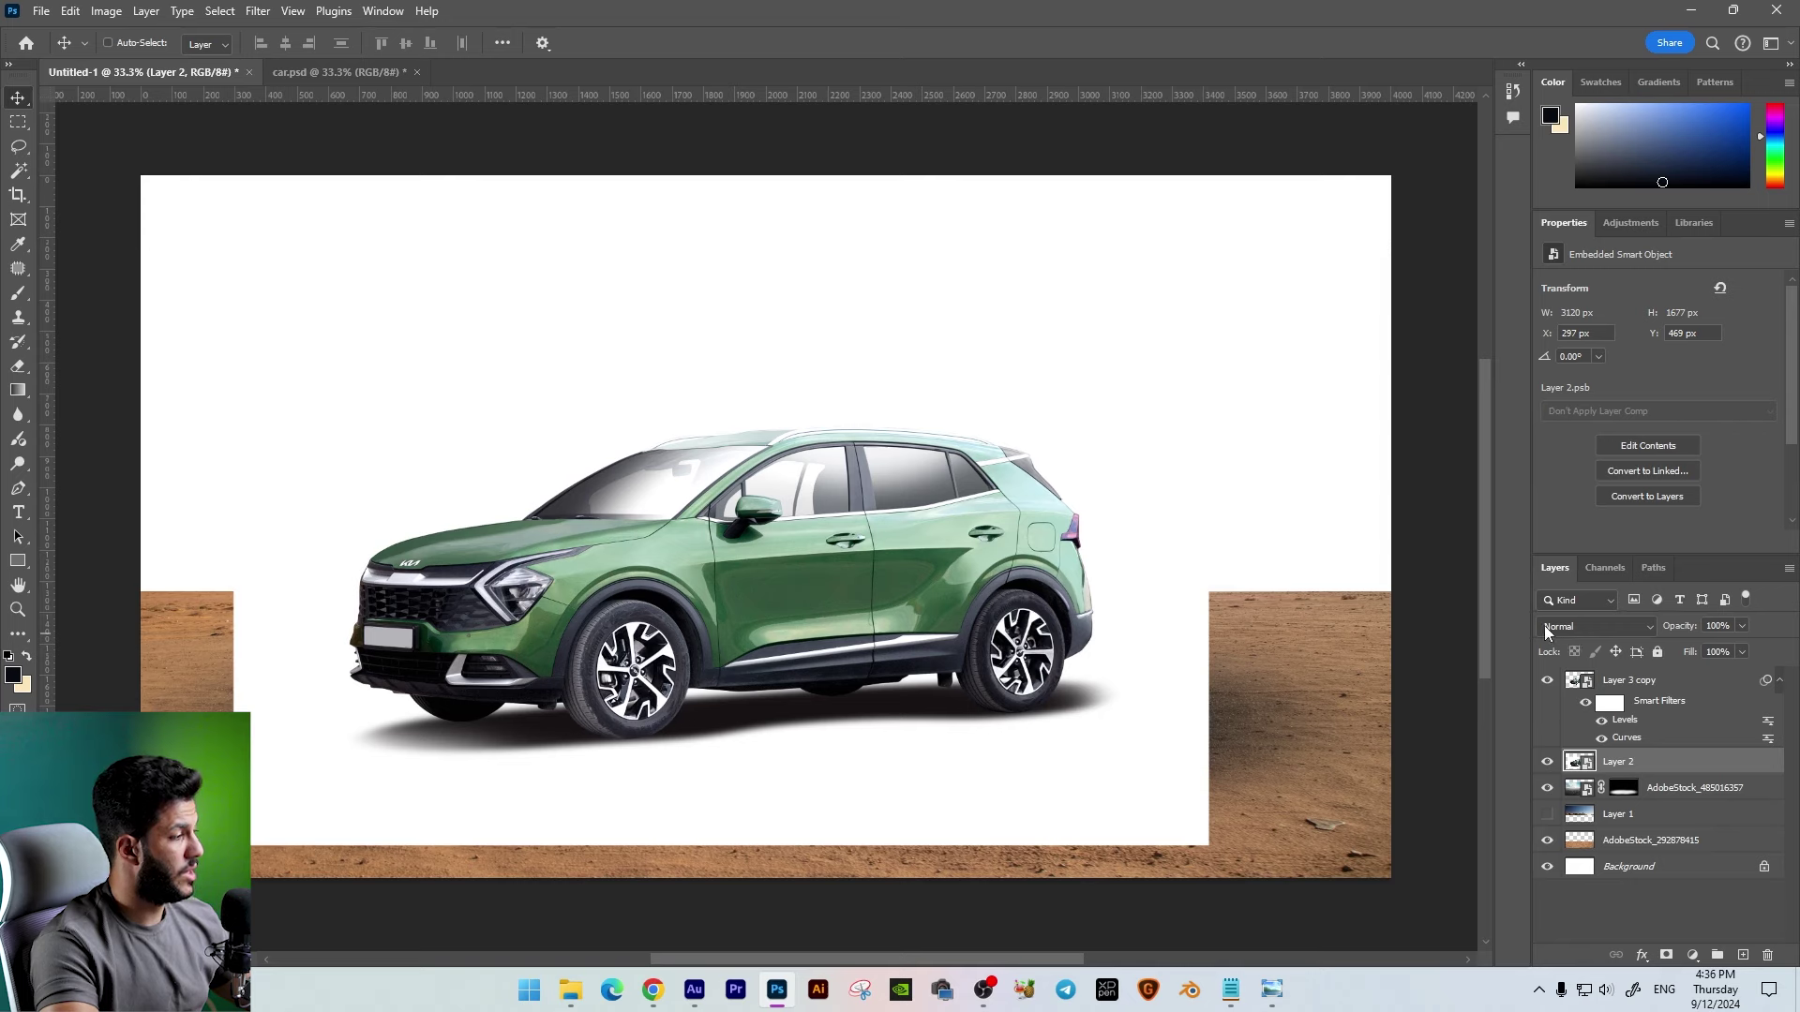
click(1544, 626)
click(1558, 523)
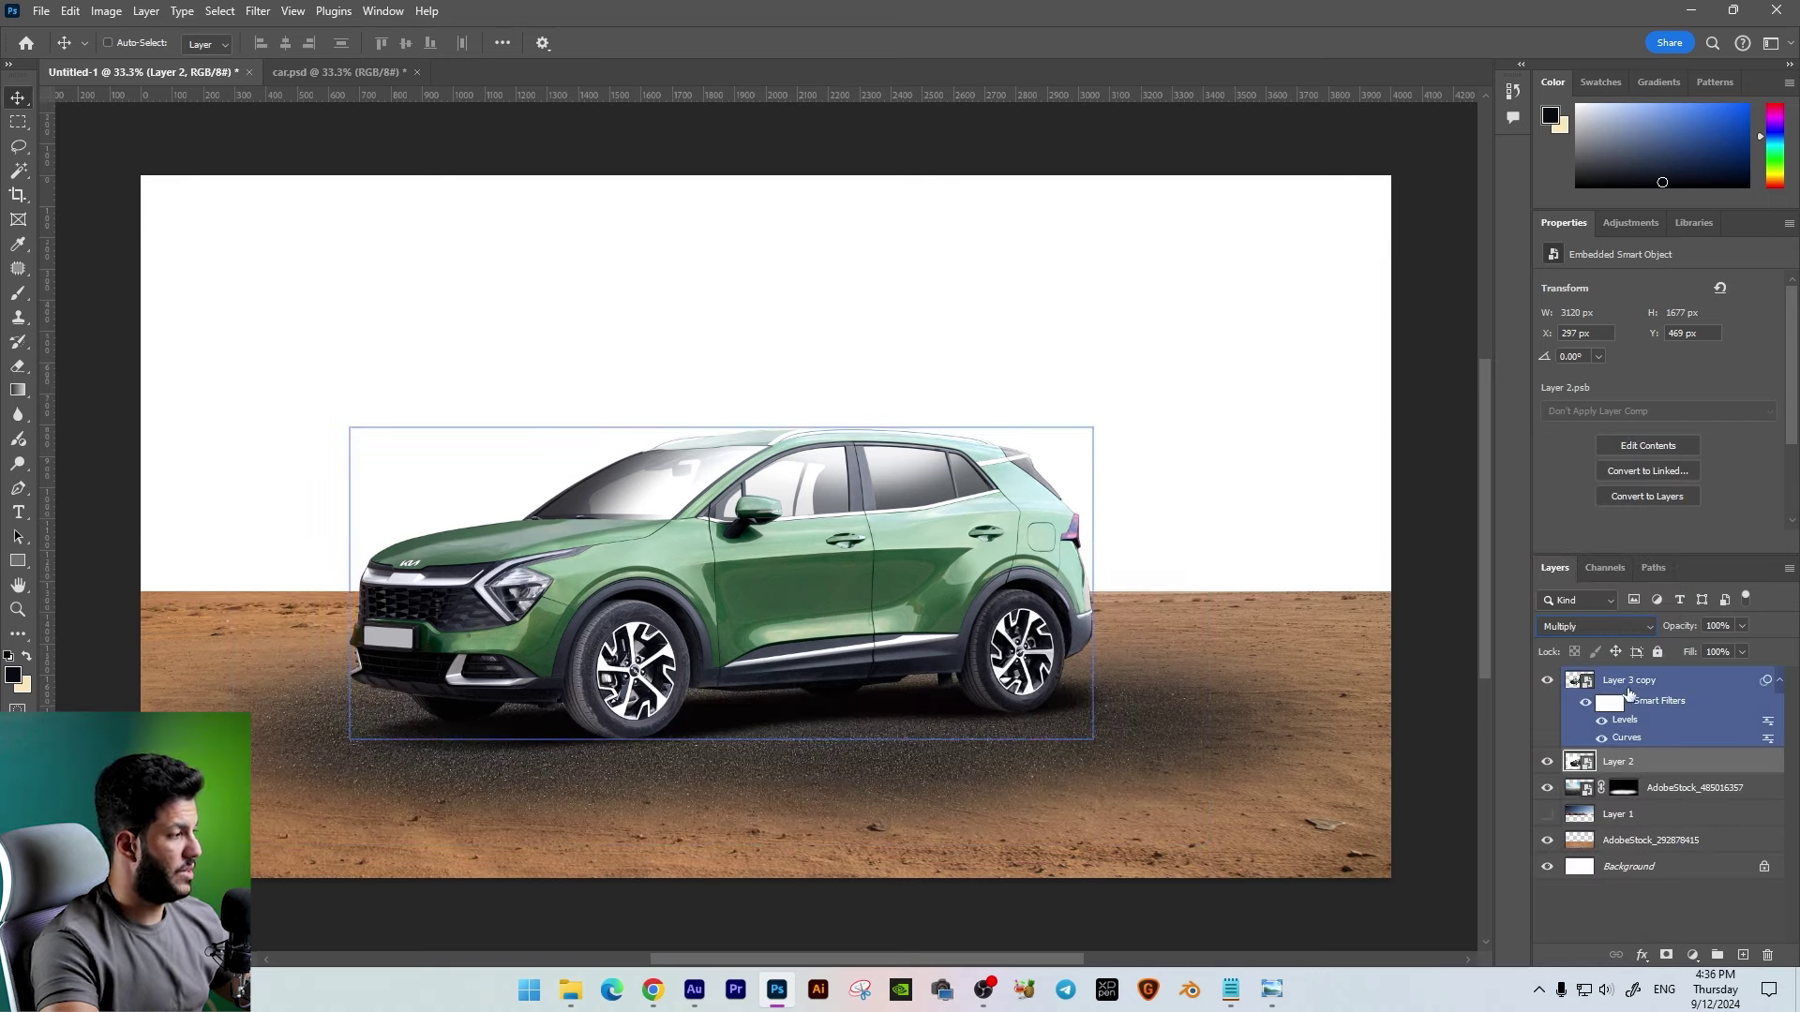
Step: Nudge both car layers into place, group them as Group 1, and drag in the pyramid image
ctrl+shift+click(822, 562)
drag(1006, 607, 1022, 617)
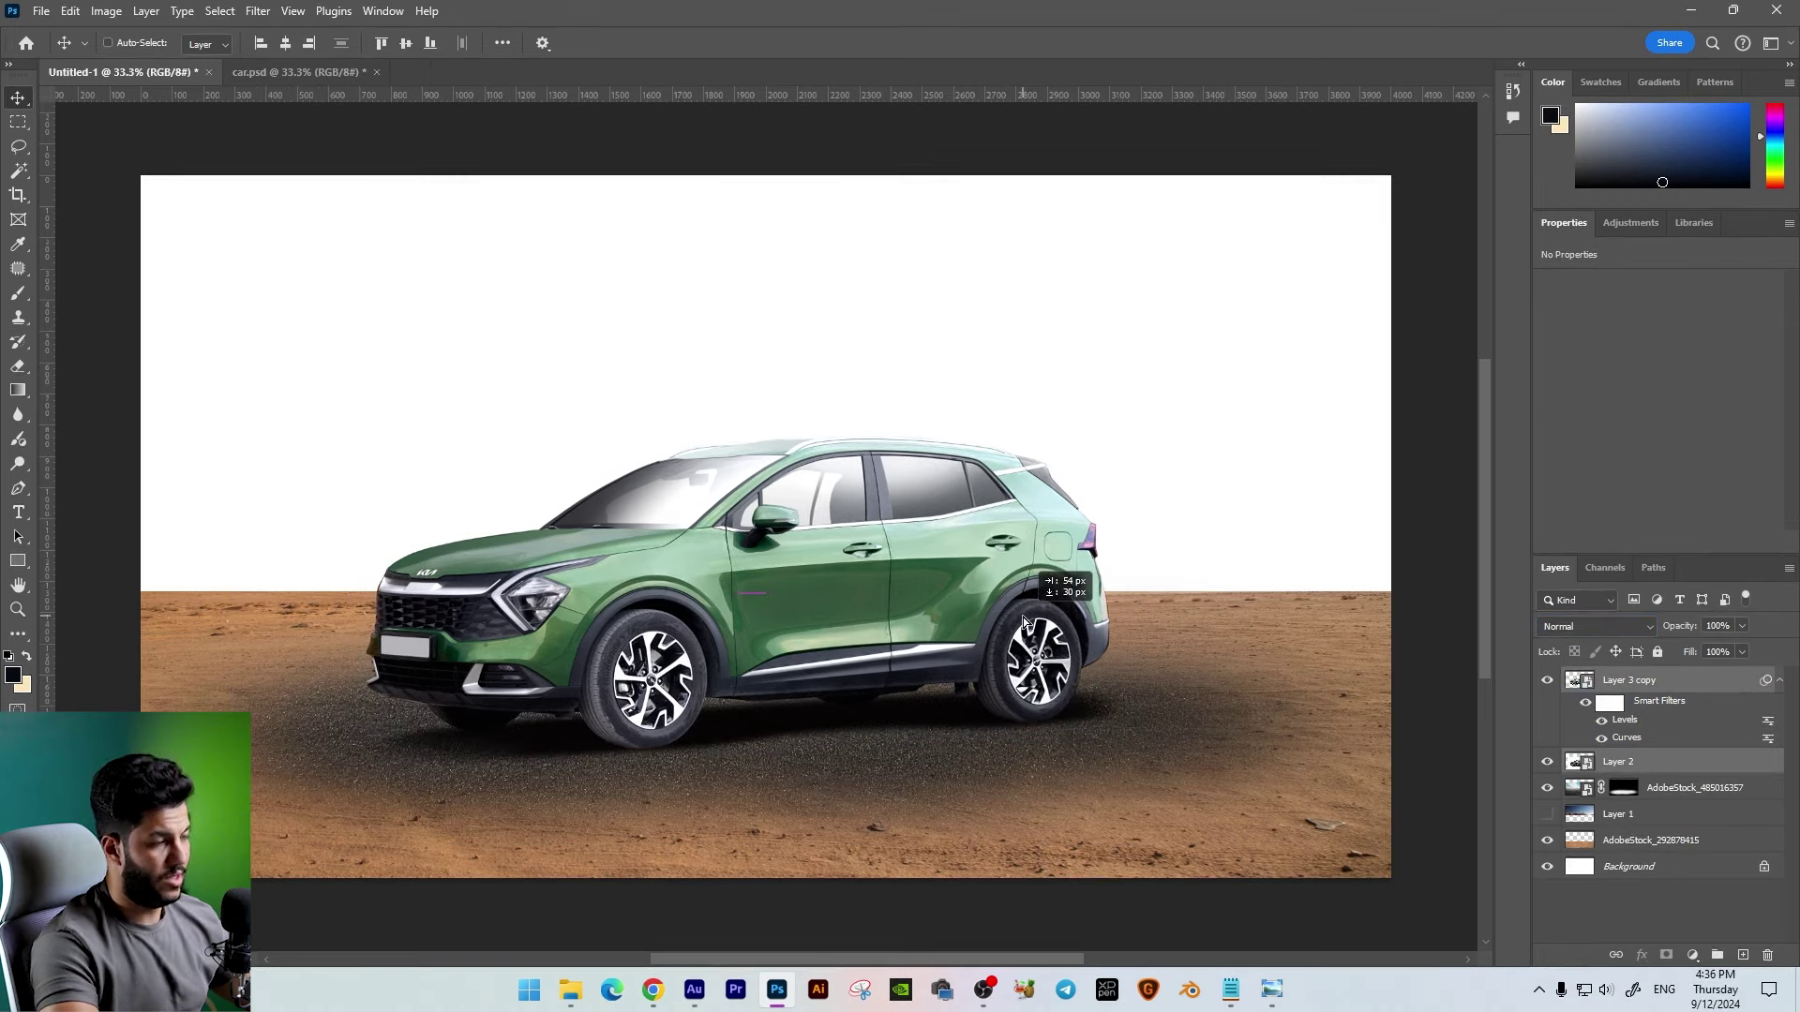
key(ctrl+t)
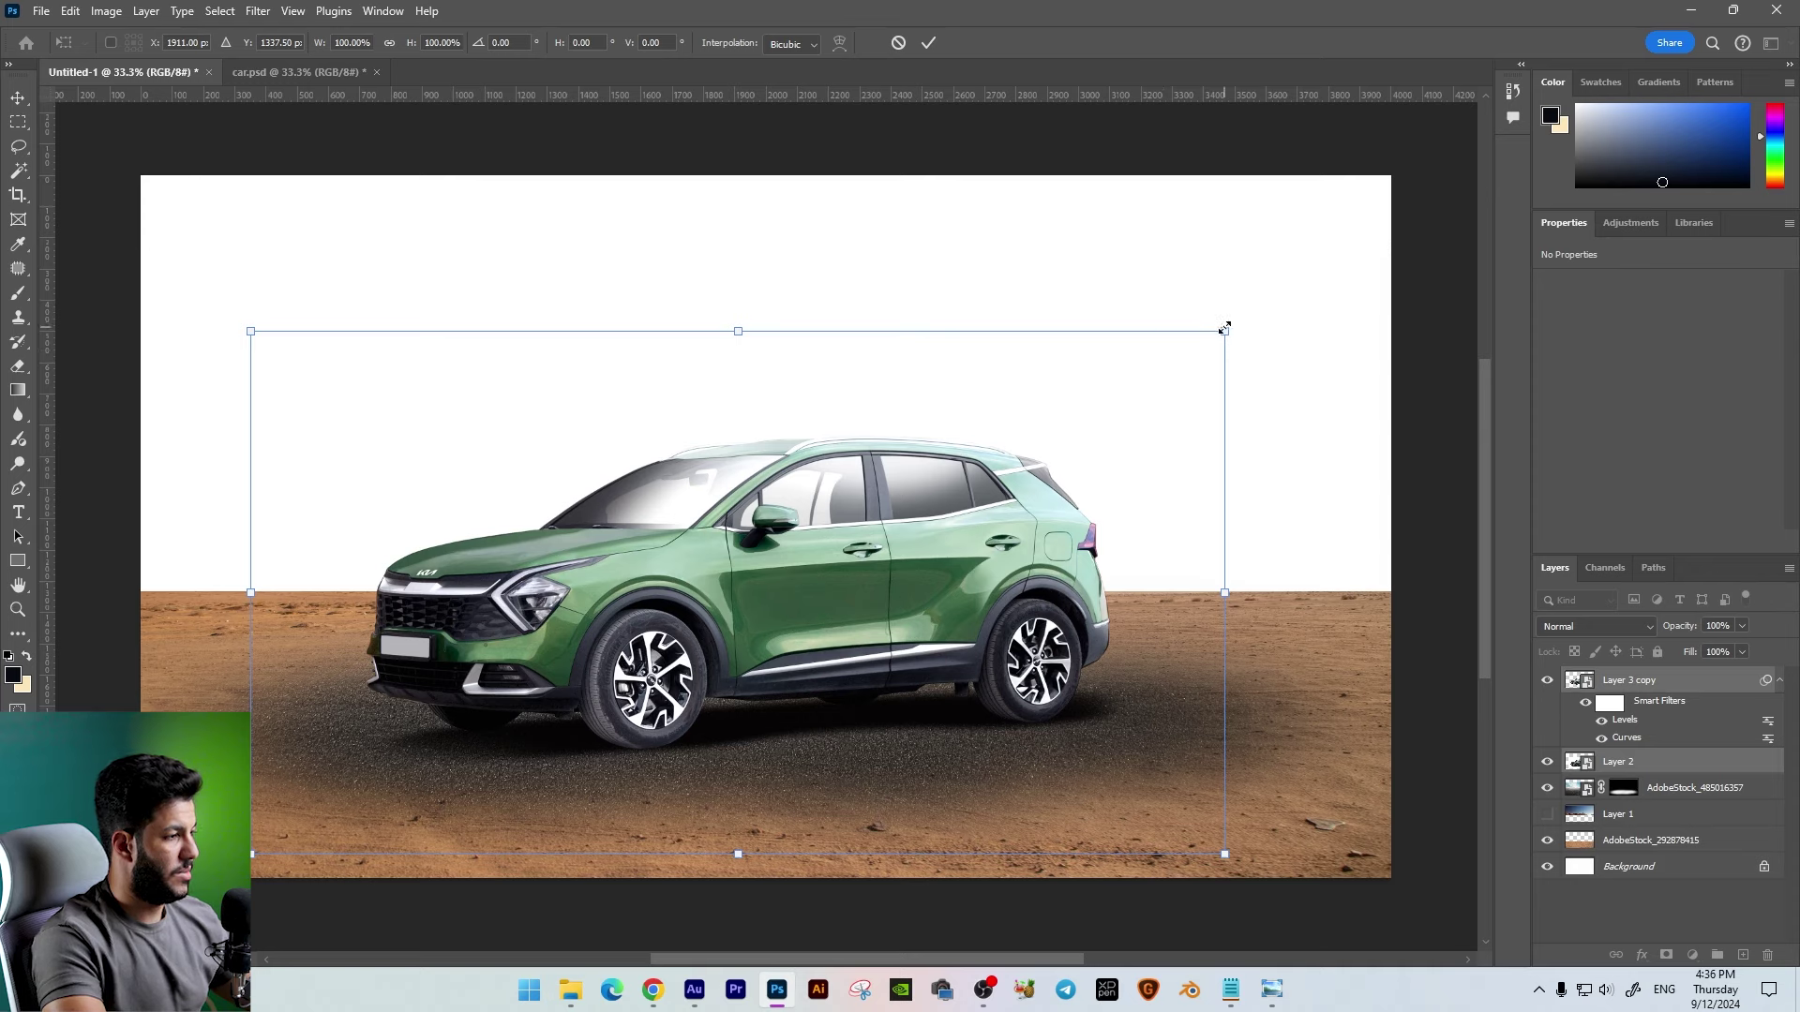
key(Escape)
key(ctrl+g)
click(1548, 678)
click(1547, 679)
key(alt+Tab)
drag(787, 511, 969, 565)
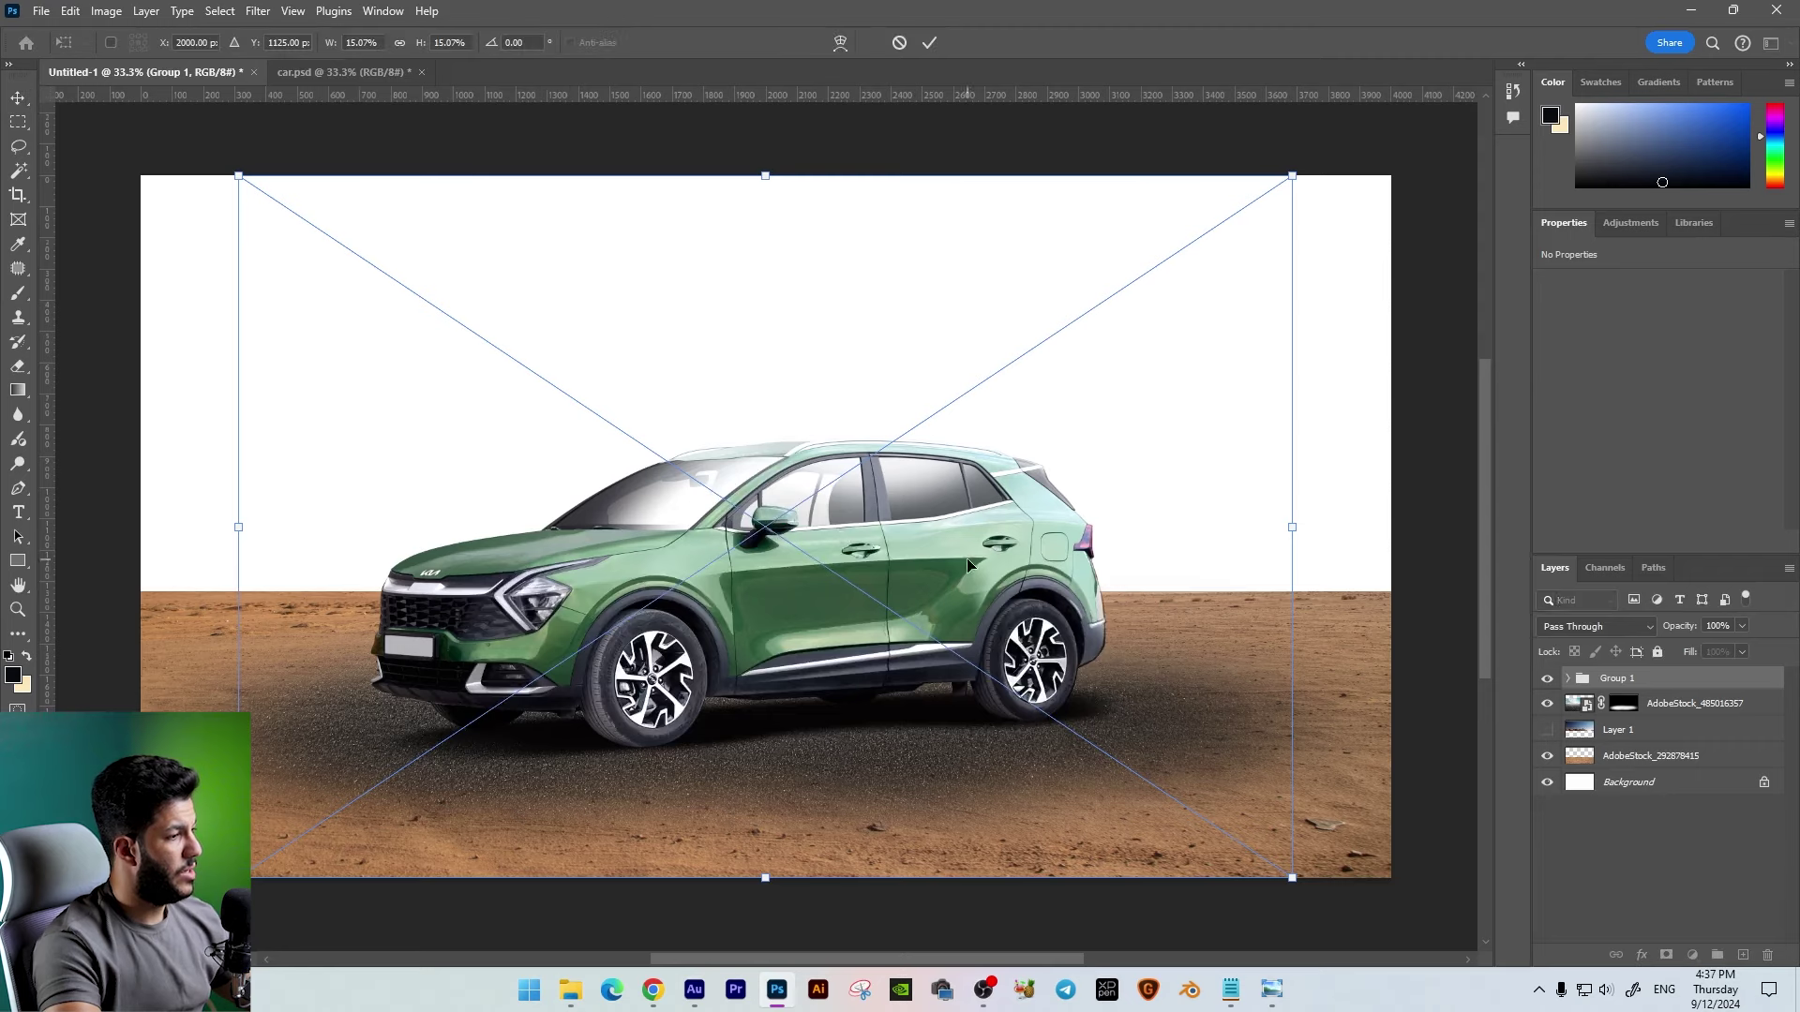
Step: Scale the pyramids onto the left horizon and move their layer below Group 1
drag(1287, 871, 694, 548)
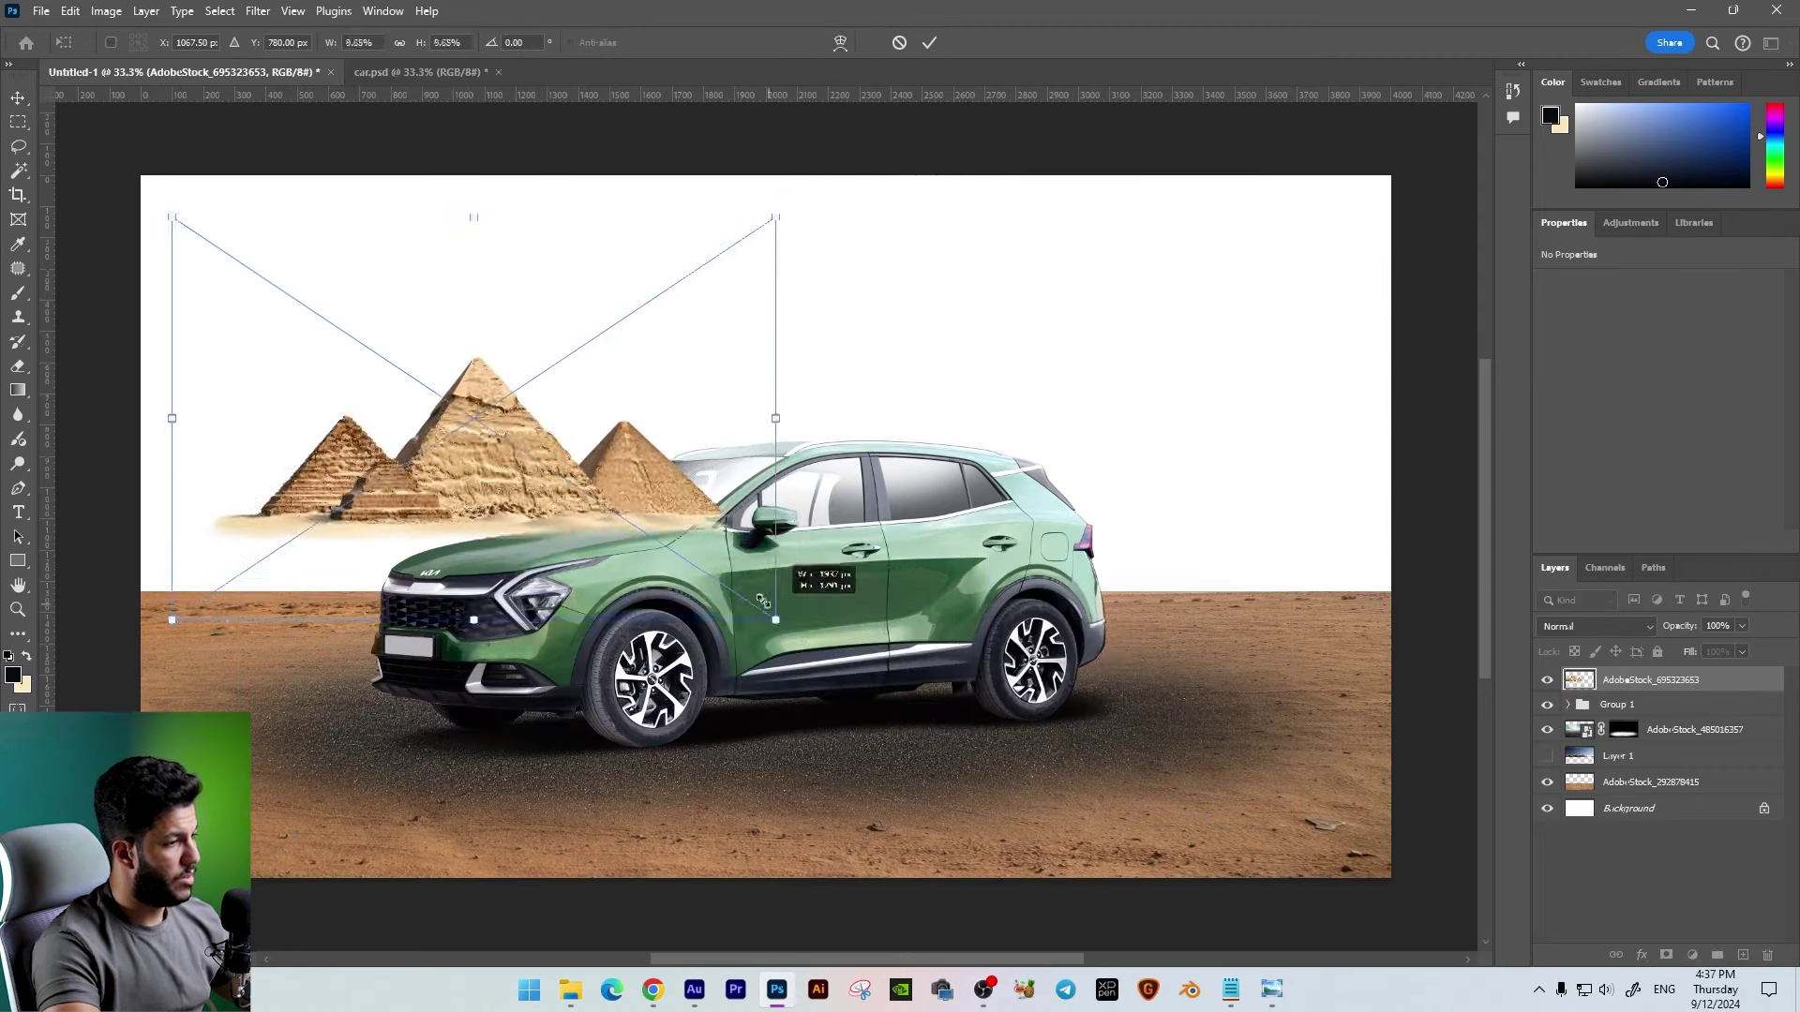
drag(630, 495, 437, 589)
key(Return)
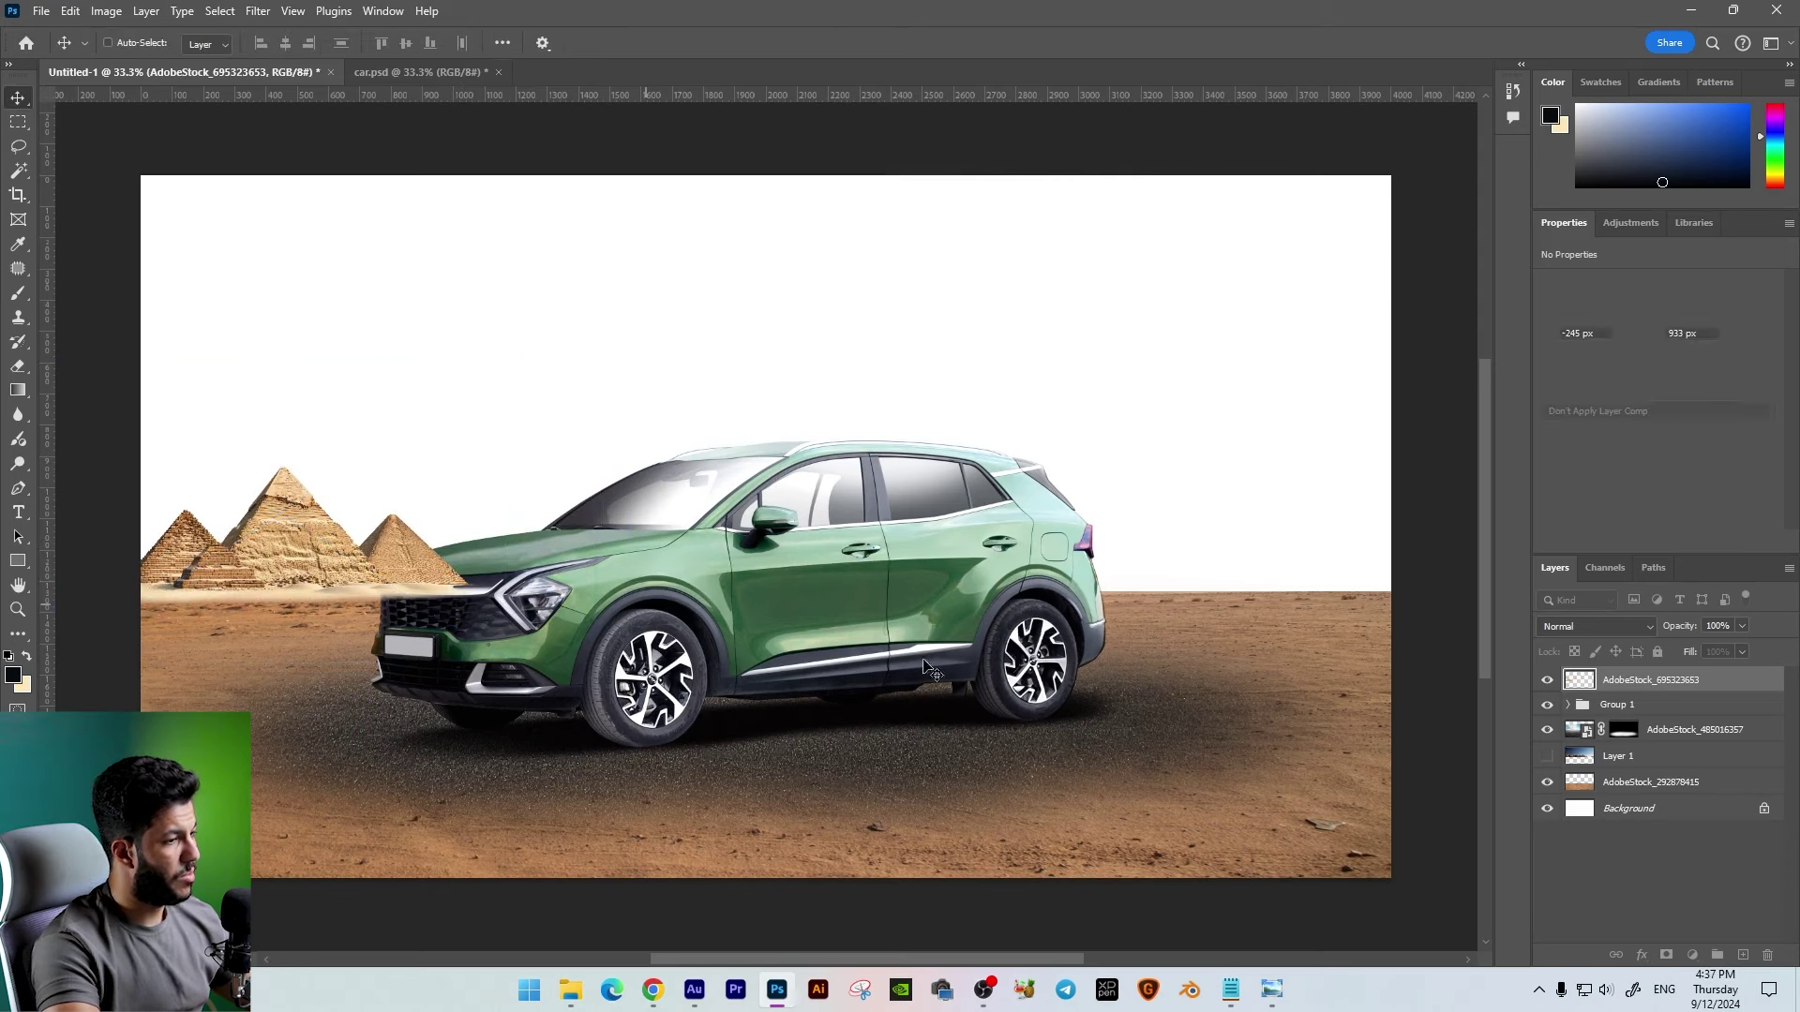
drag(1648, 680, 1649, 718)
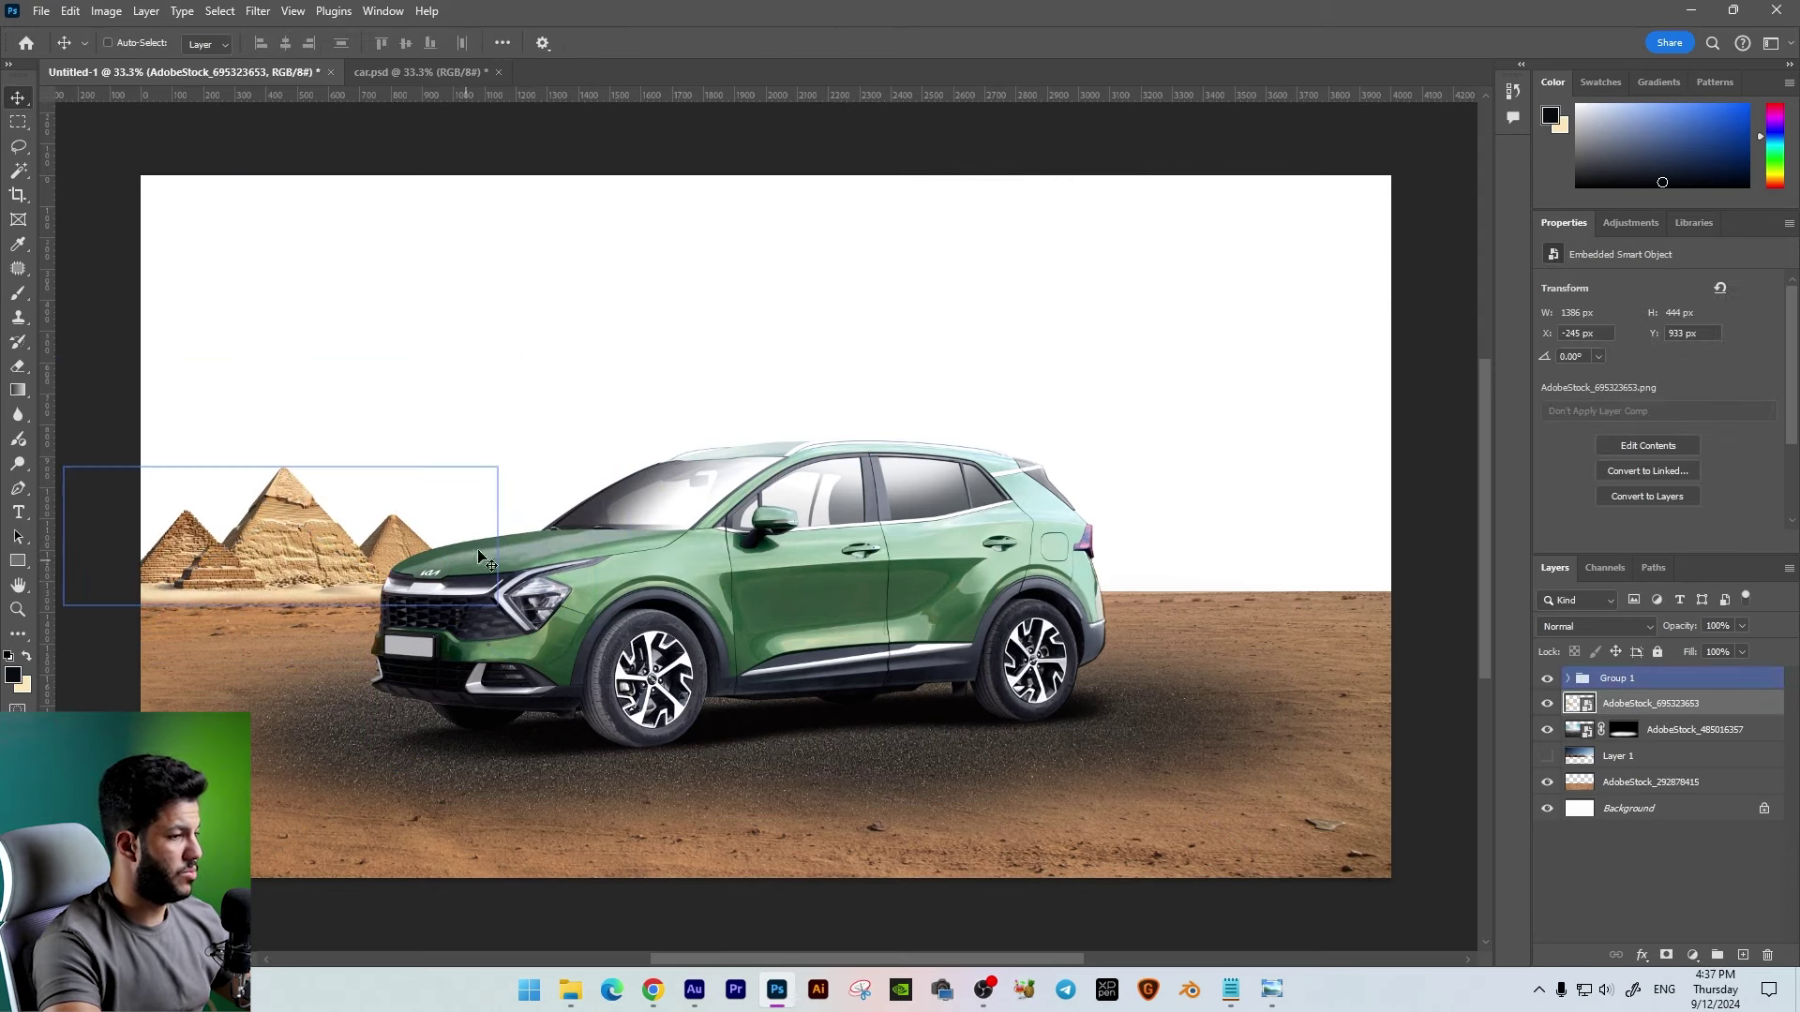
key(ctrl+t)
drag(501, 471, 538, 464)
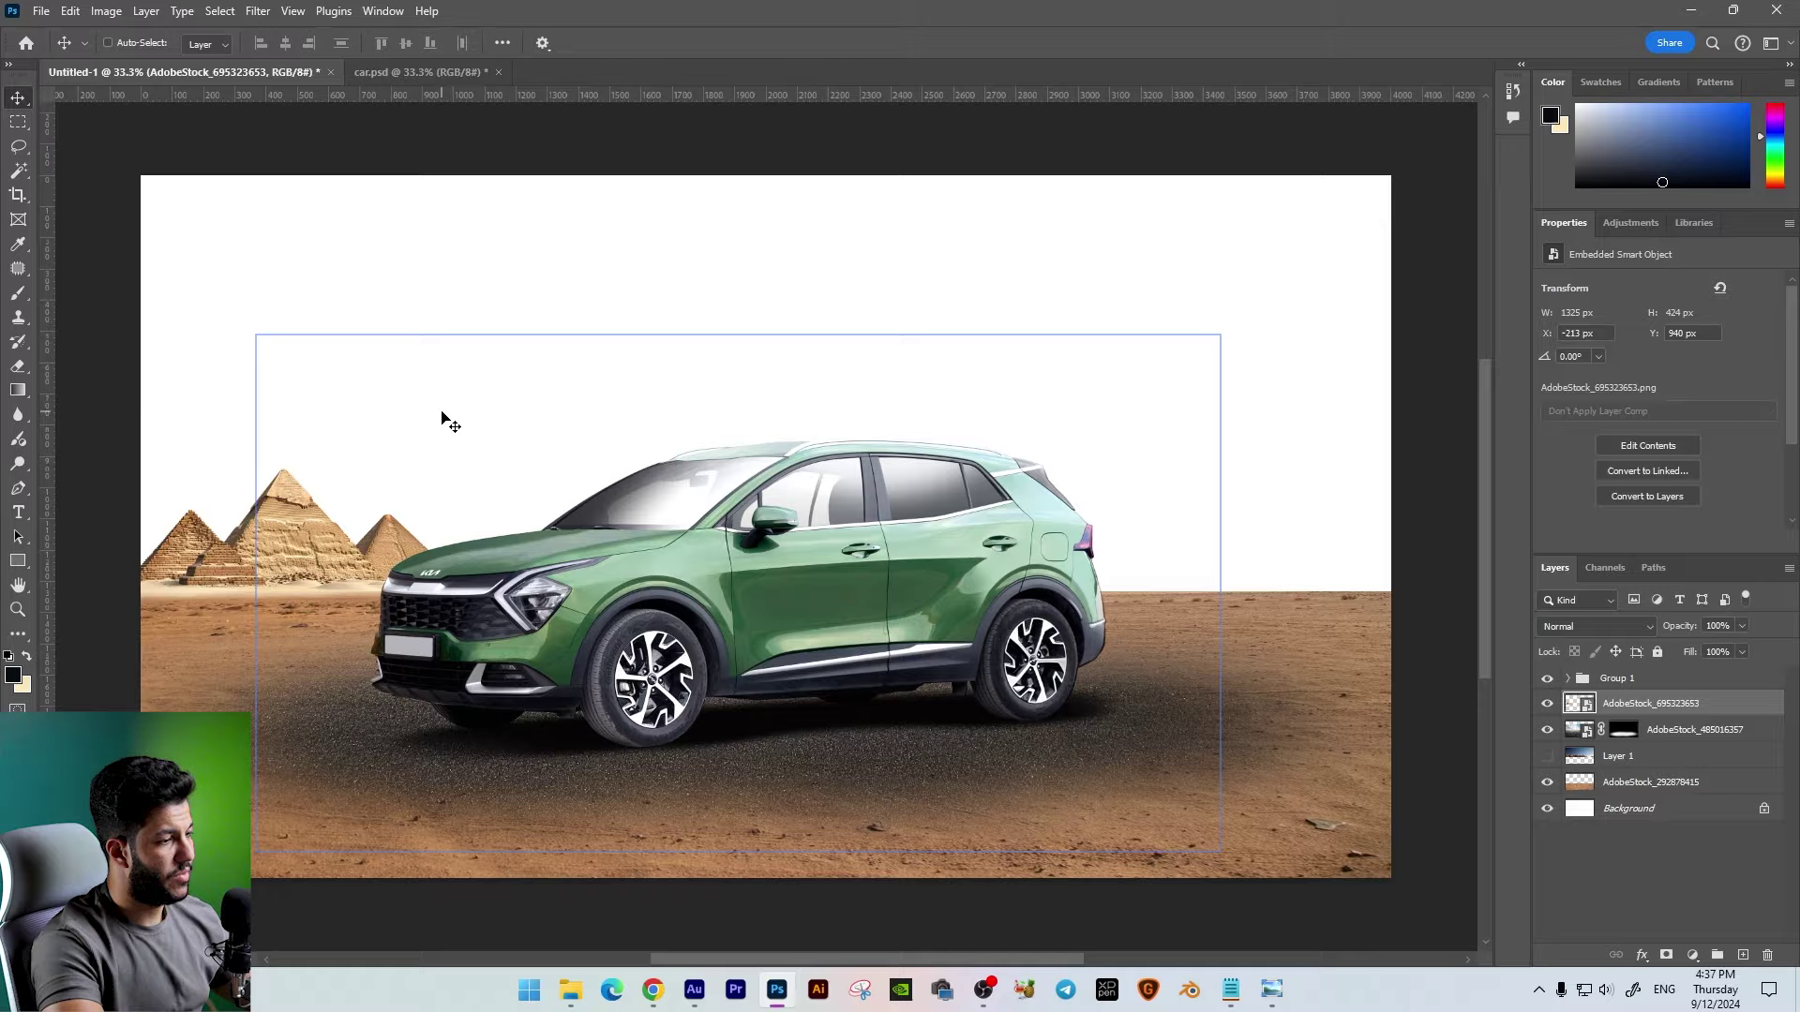
drag(467, 414, 441, 392)
key(Return)
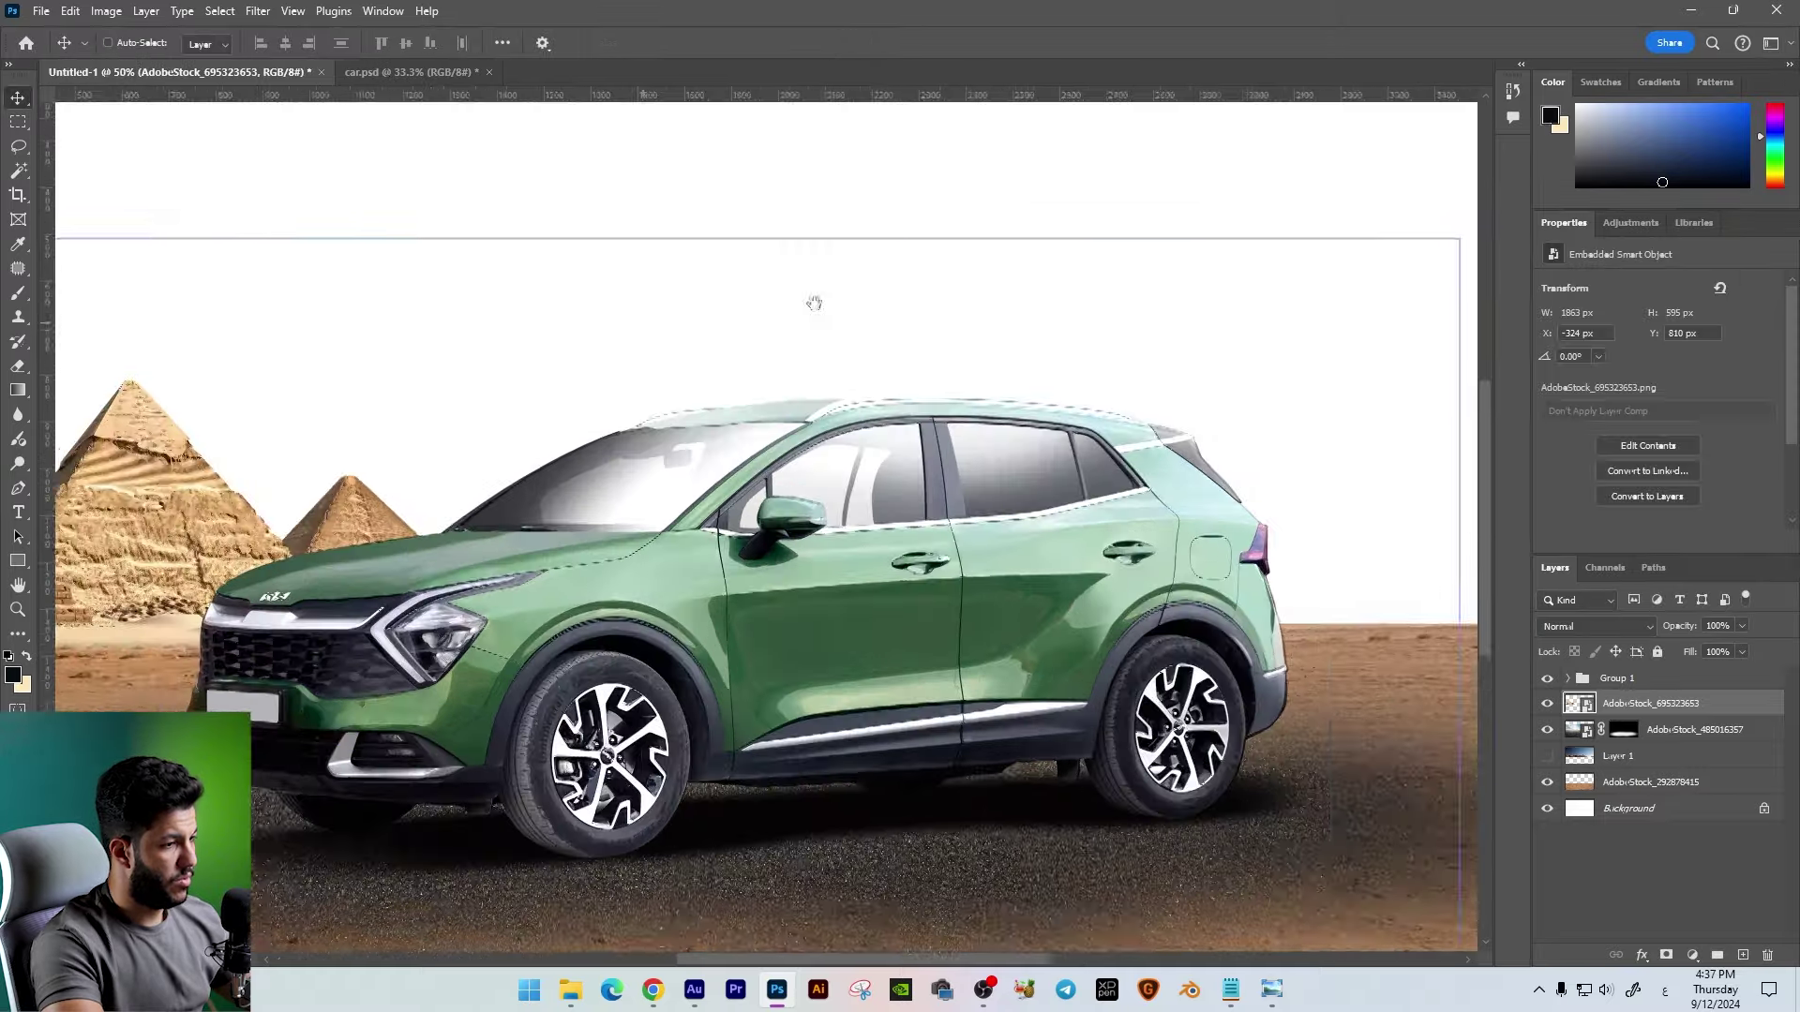
Step: Zoom to the pyramids and car front, hide guides, and add a pyramid layer mask
scroll(1017, 258, up, 3)
scroll(1024, 270, up, 1)
scroll(1025, 270, up, 1)
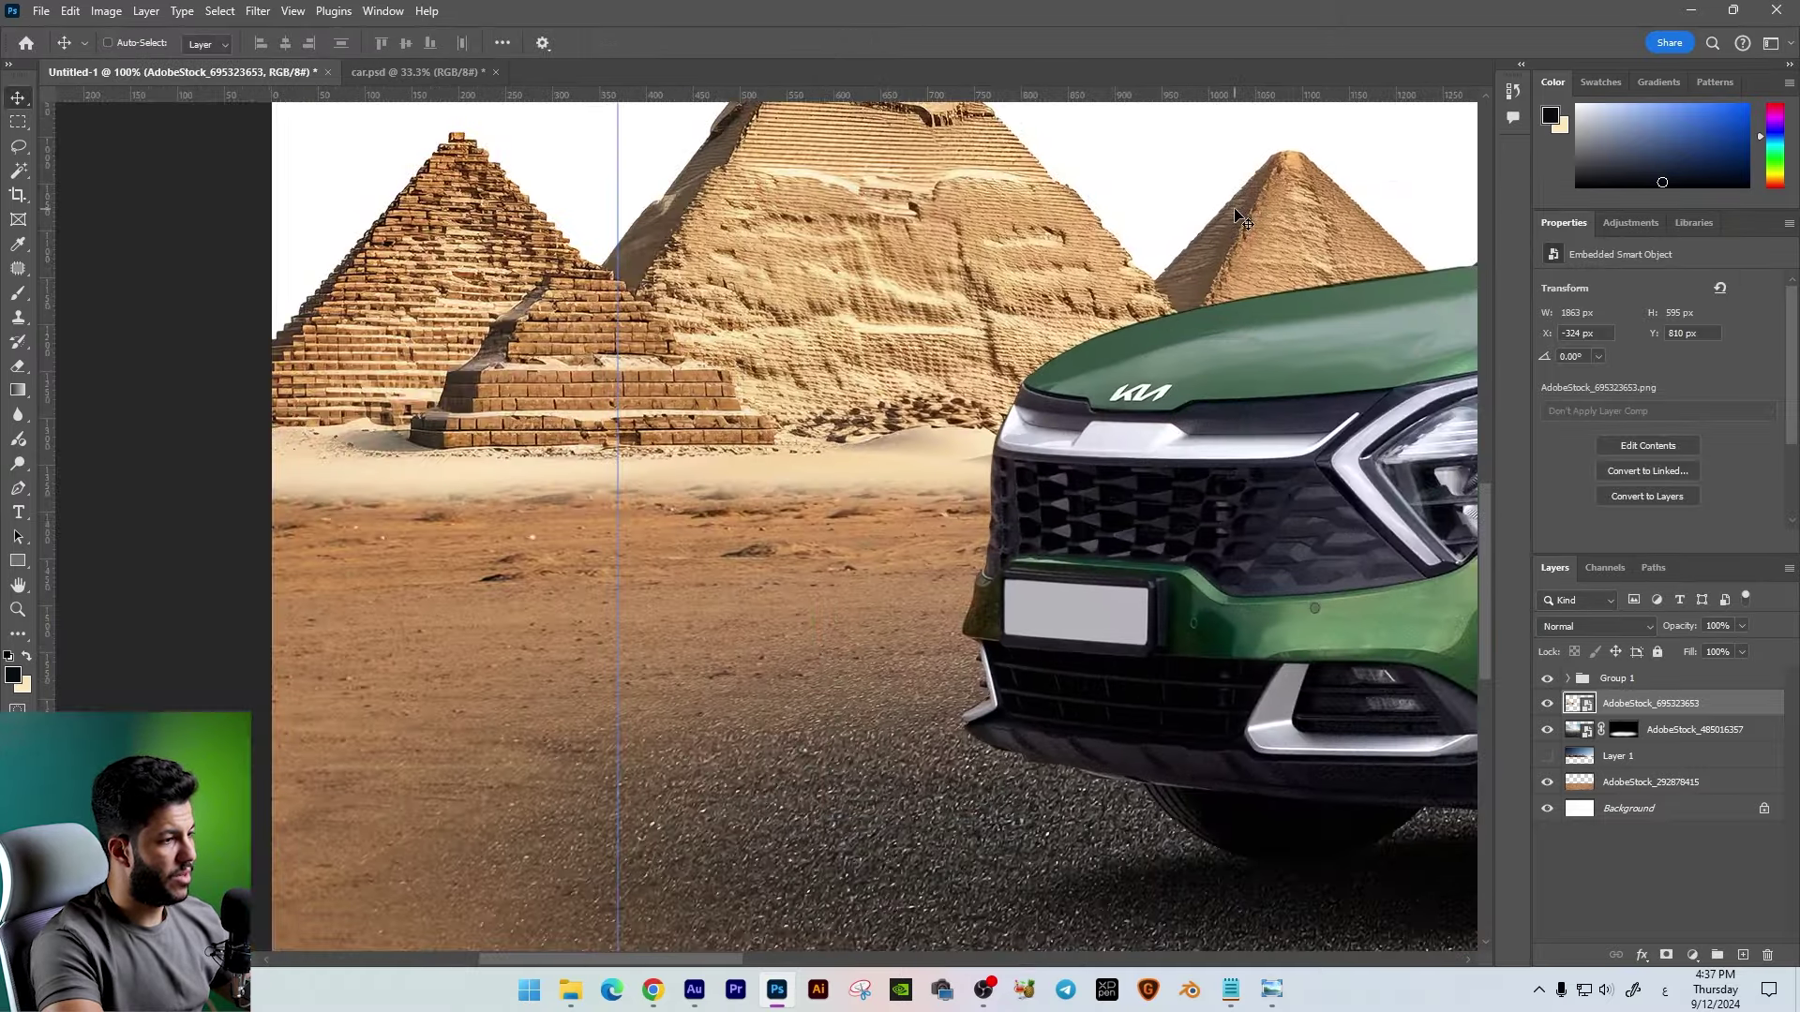
scroll(897, 495, up, 2)
scroll(897, 495, down, 2)
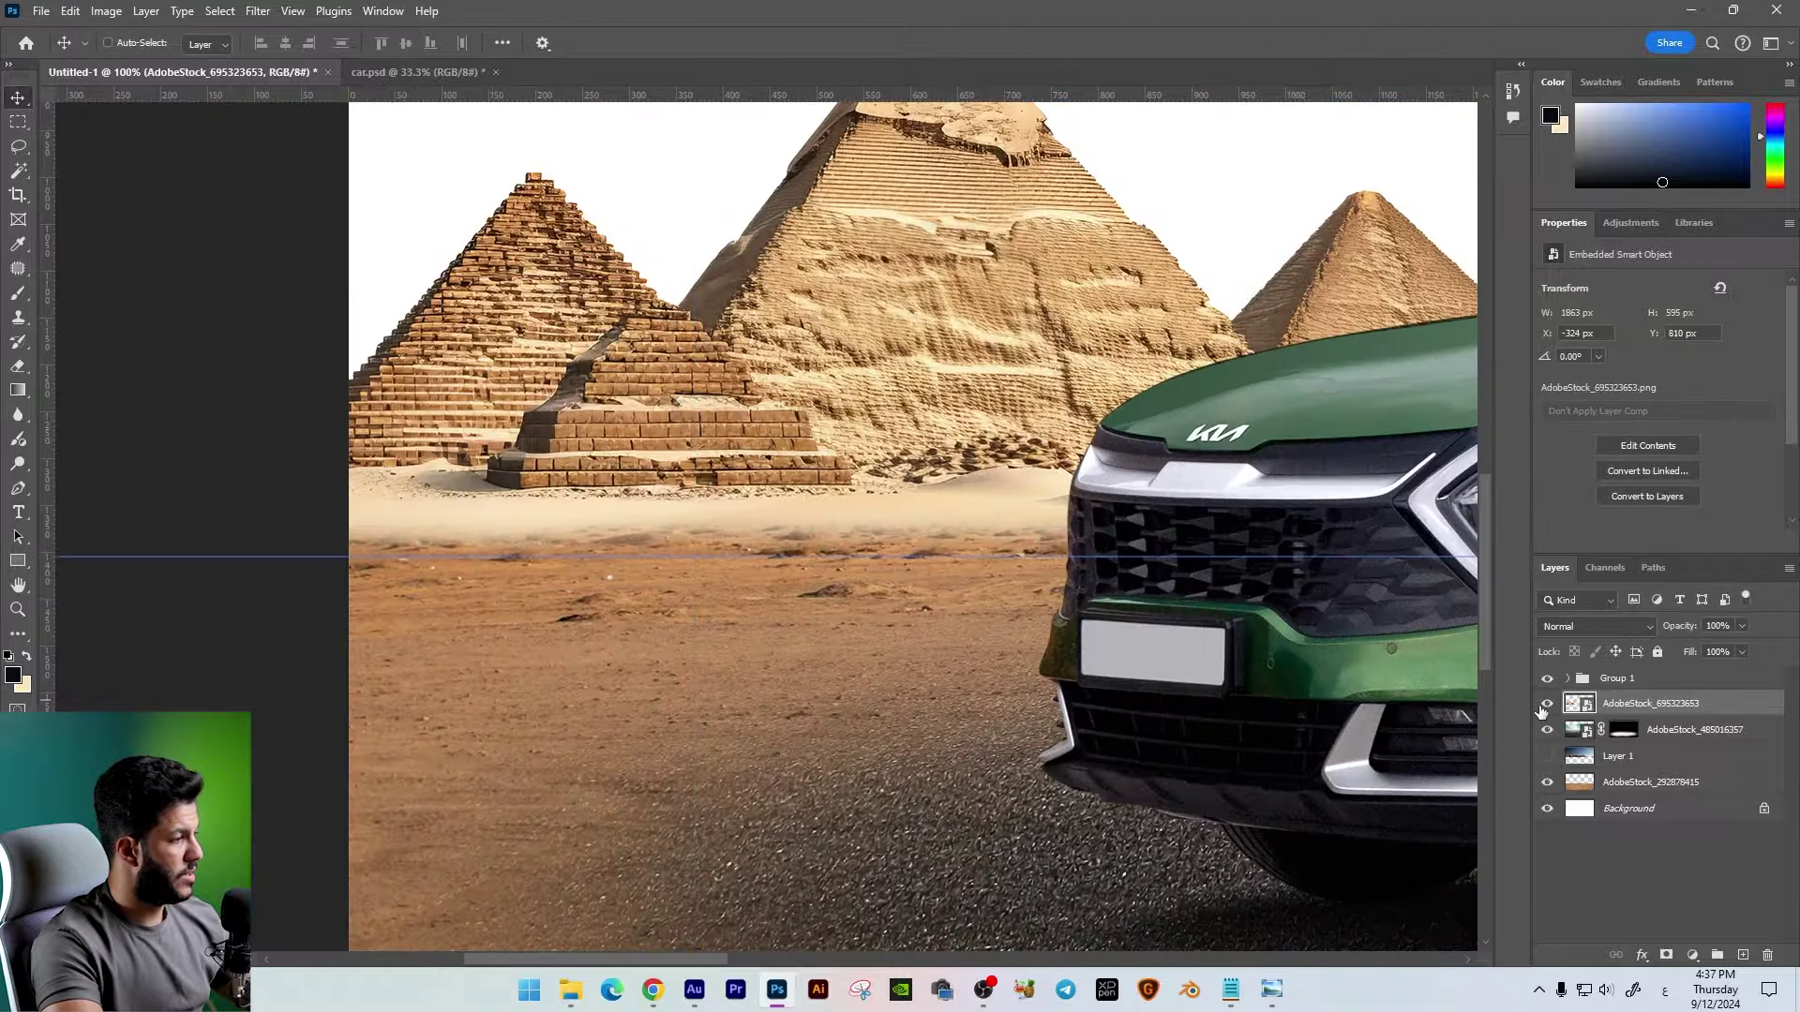
drag(978, 586, 698, 649)
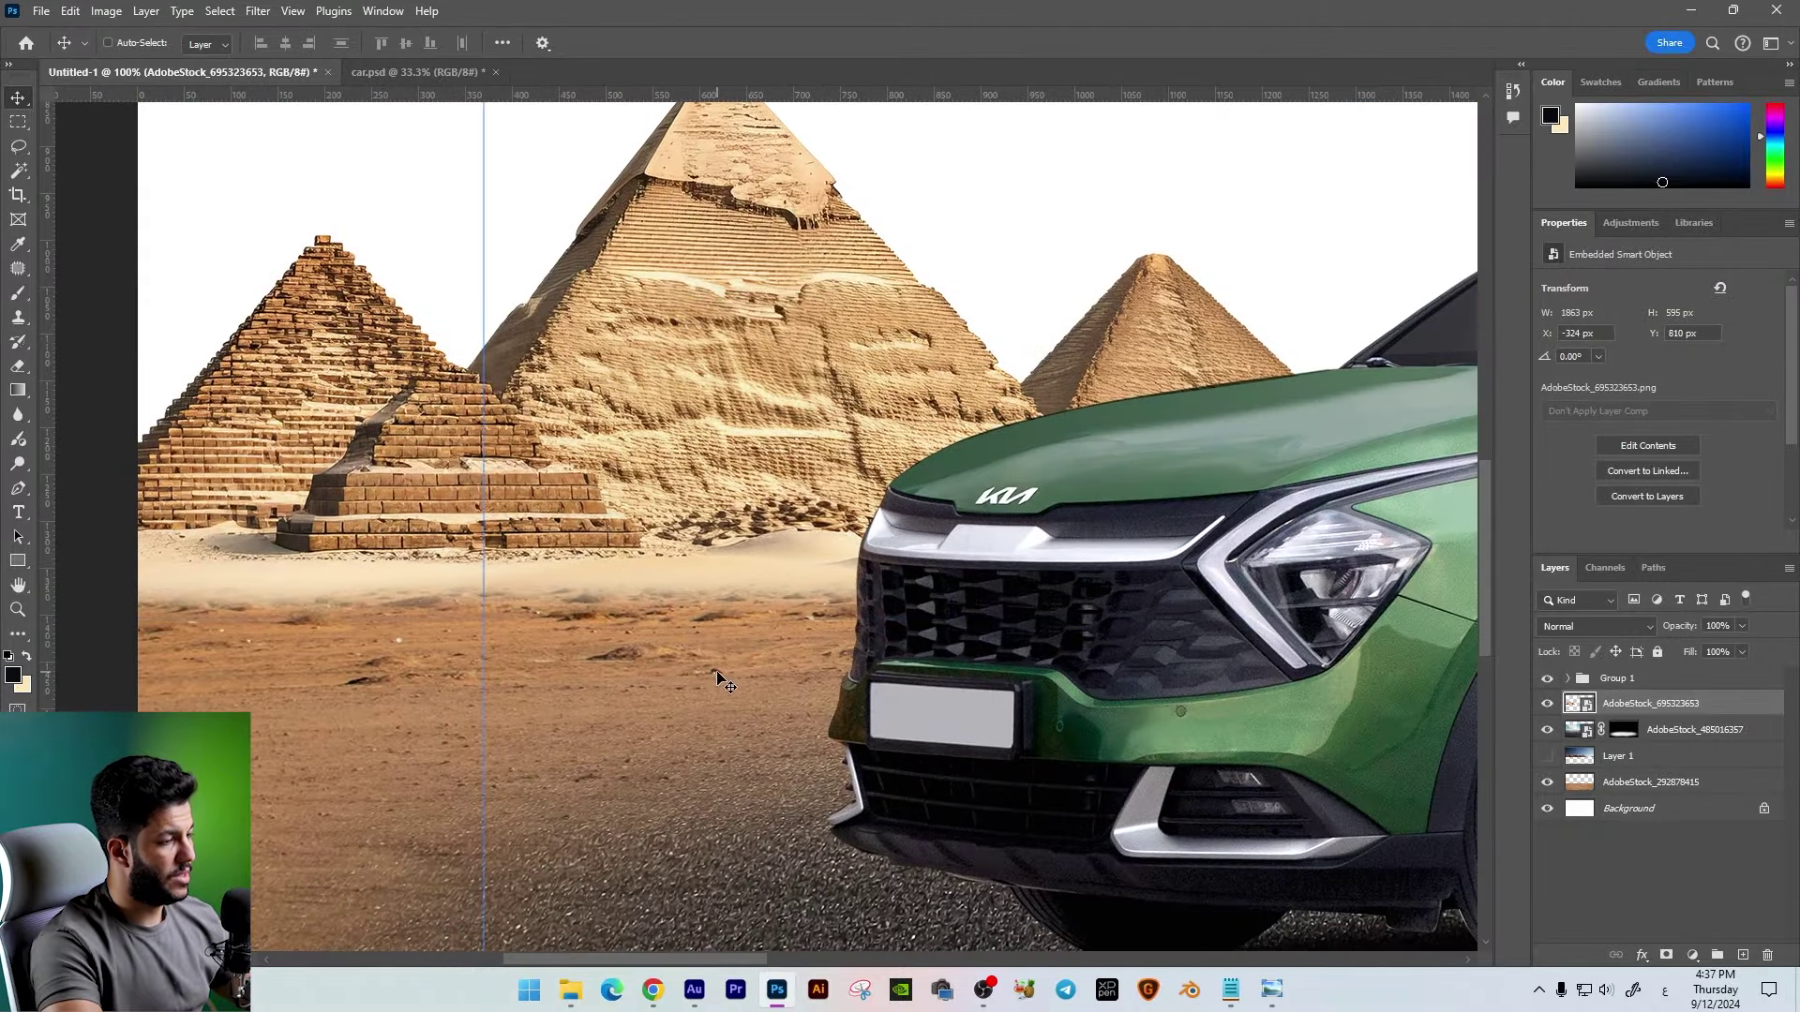
key(ctrl+semicolon)
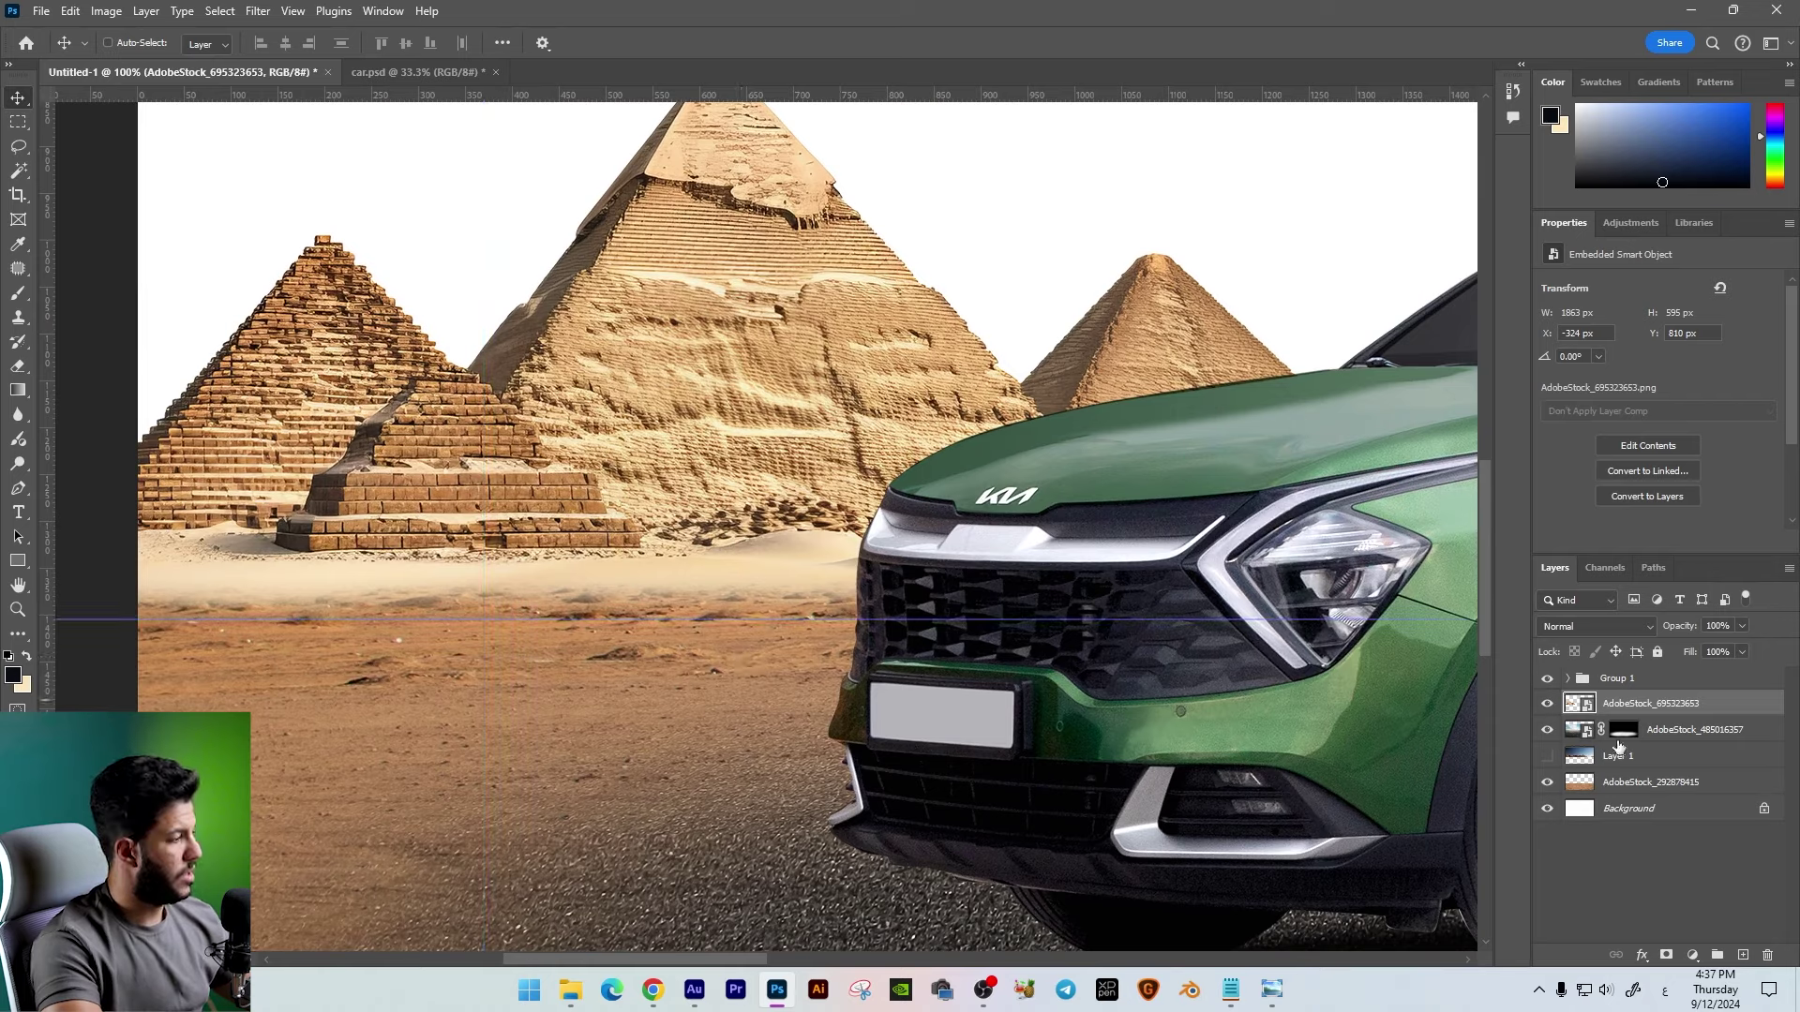
click(1665, 960)
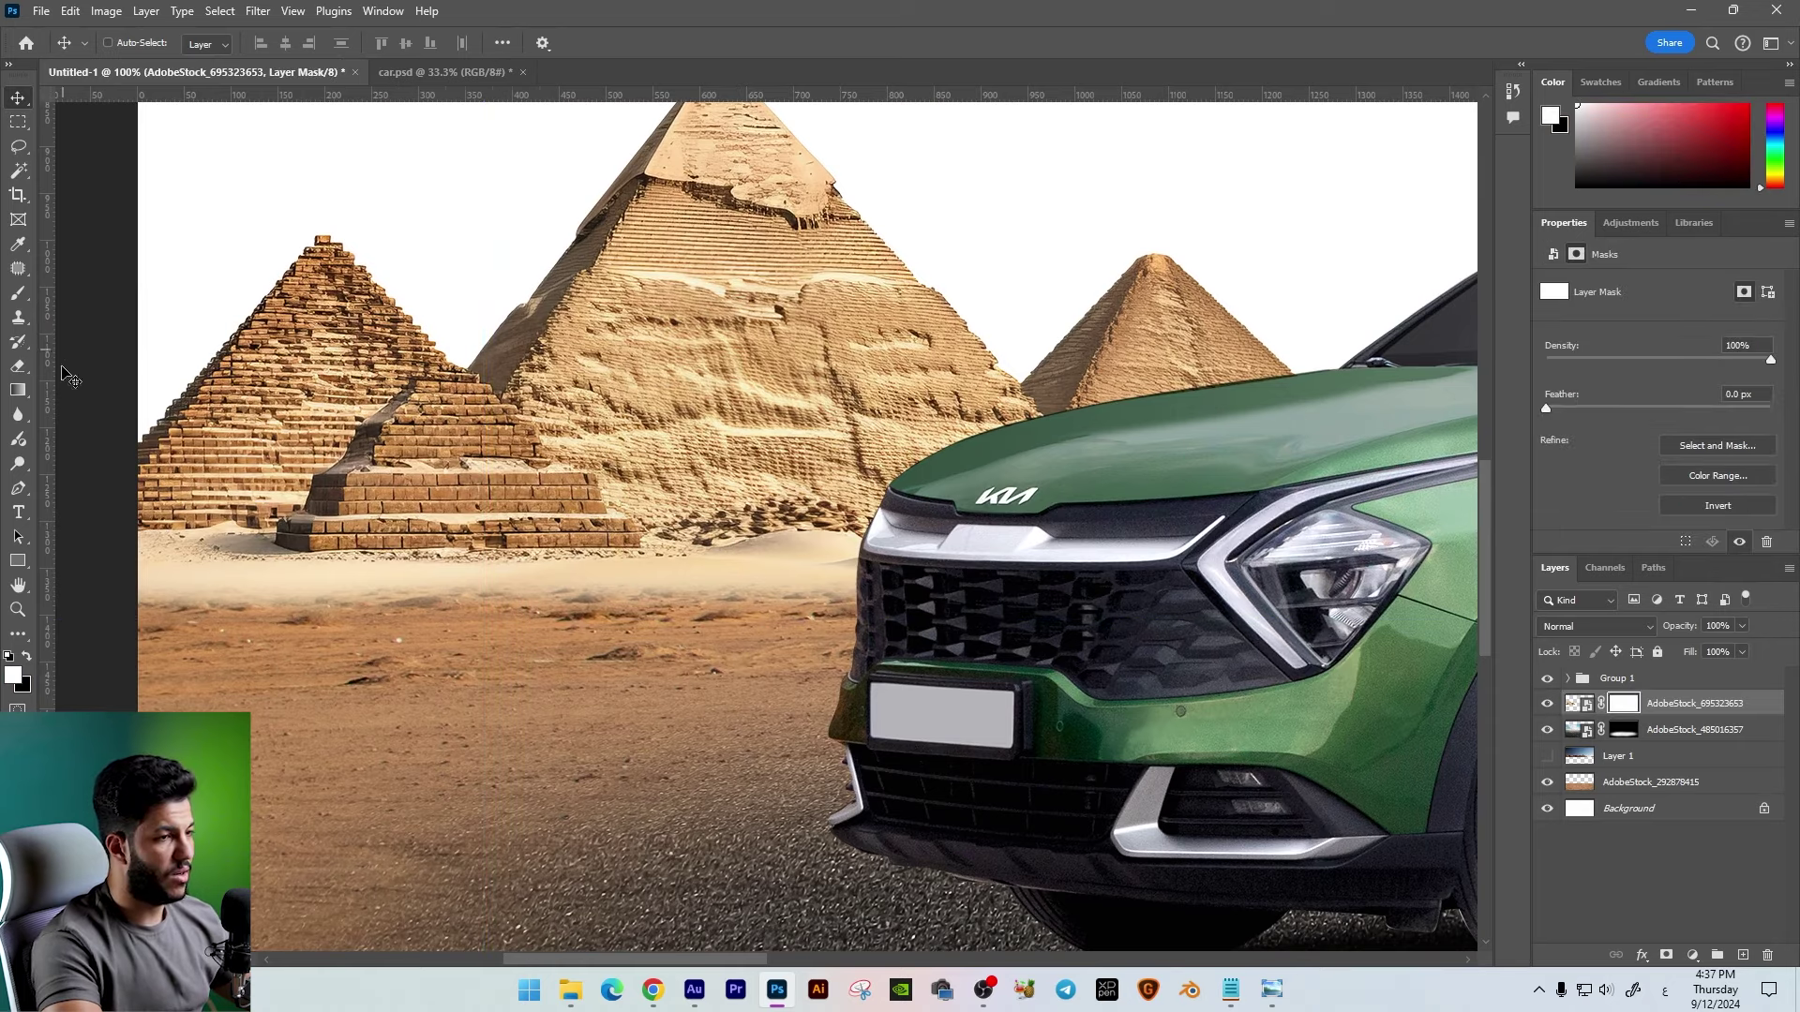
Step: Paint black on the pyramid layer mask with a 165 px soft brush to fade its sandy base into the desert
key(b)
right_click(652, 619)
text(165)
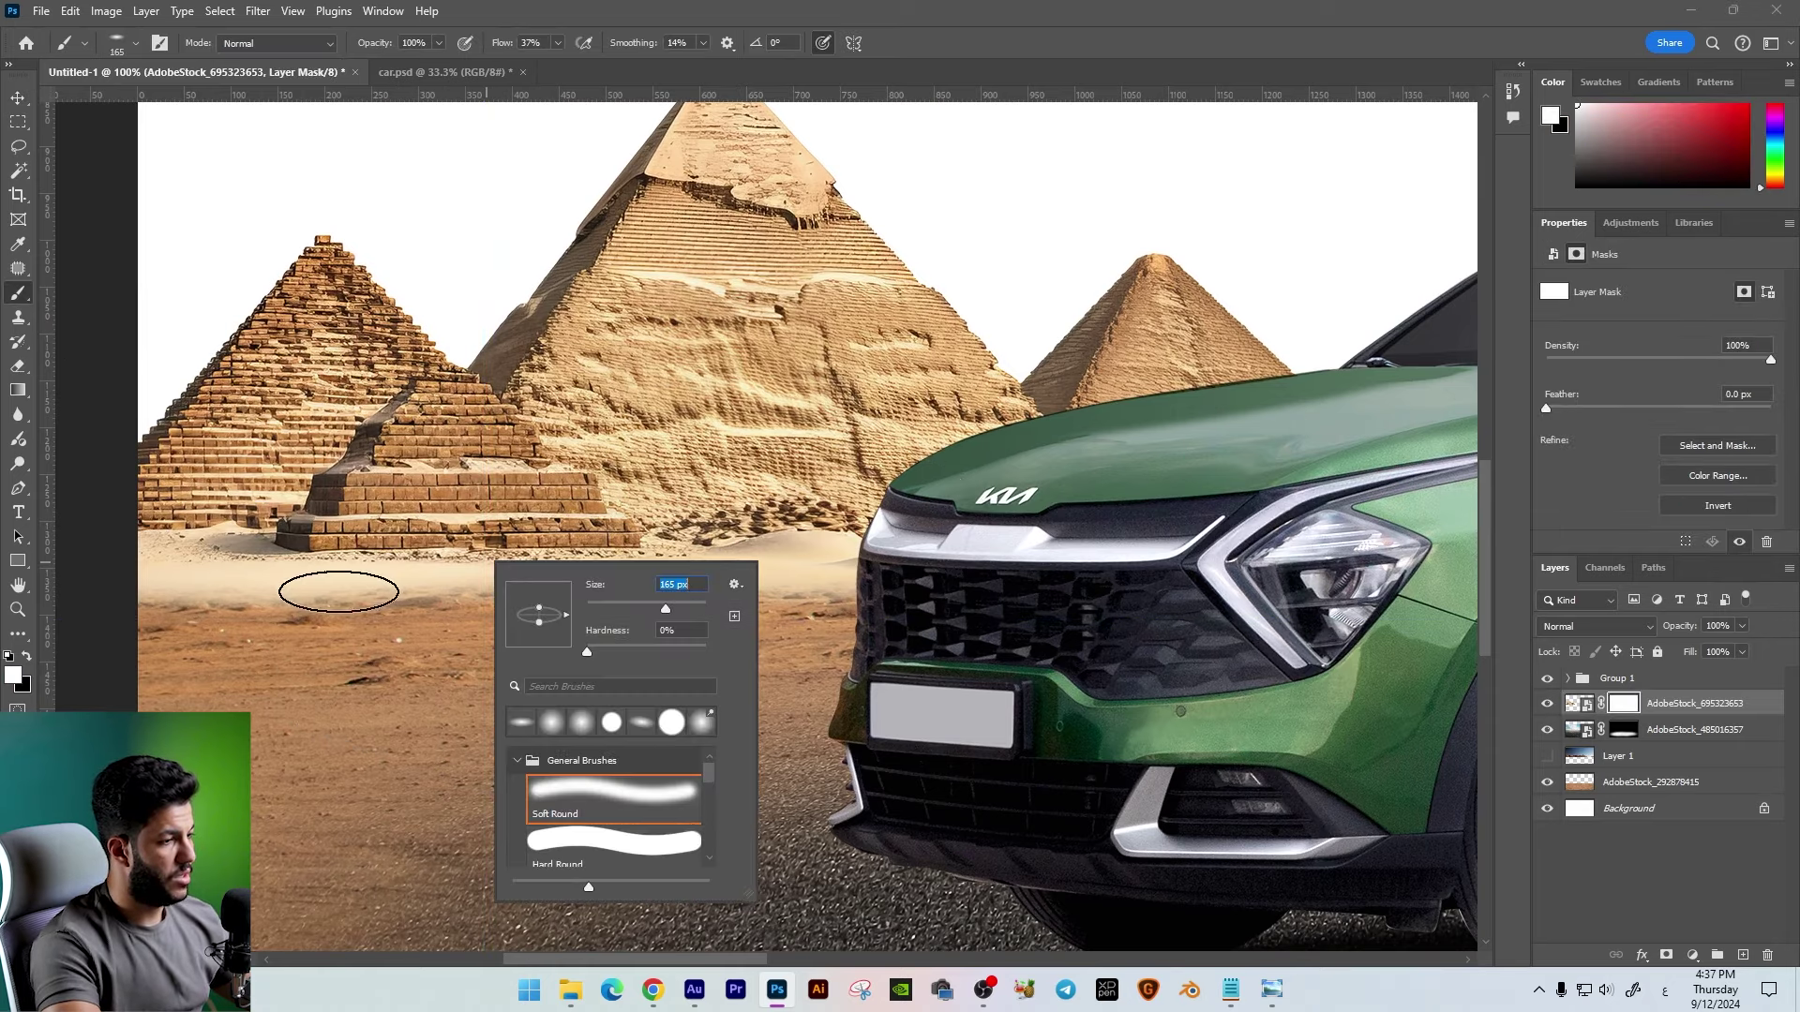
key(Return)
key(x)
drag(630, 631, 162, 575)
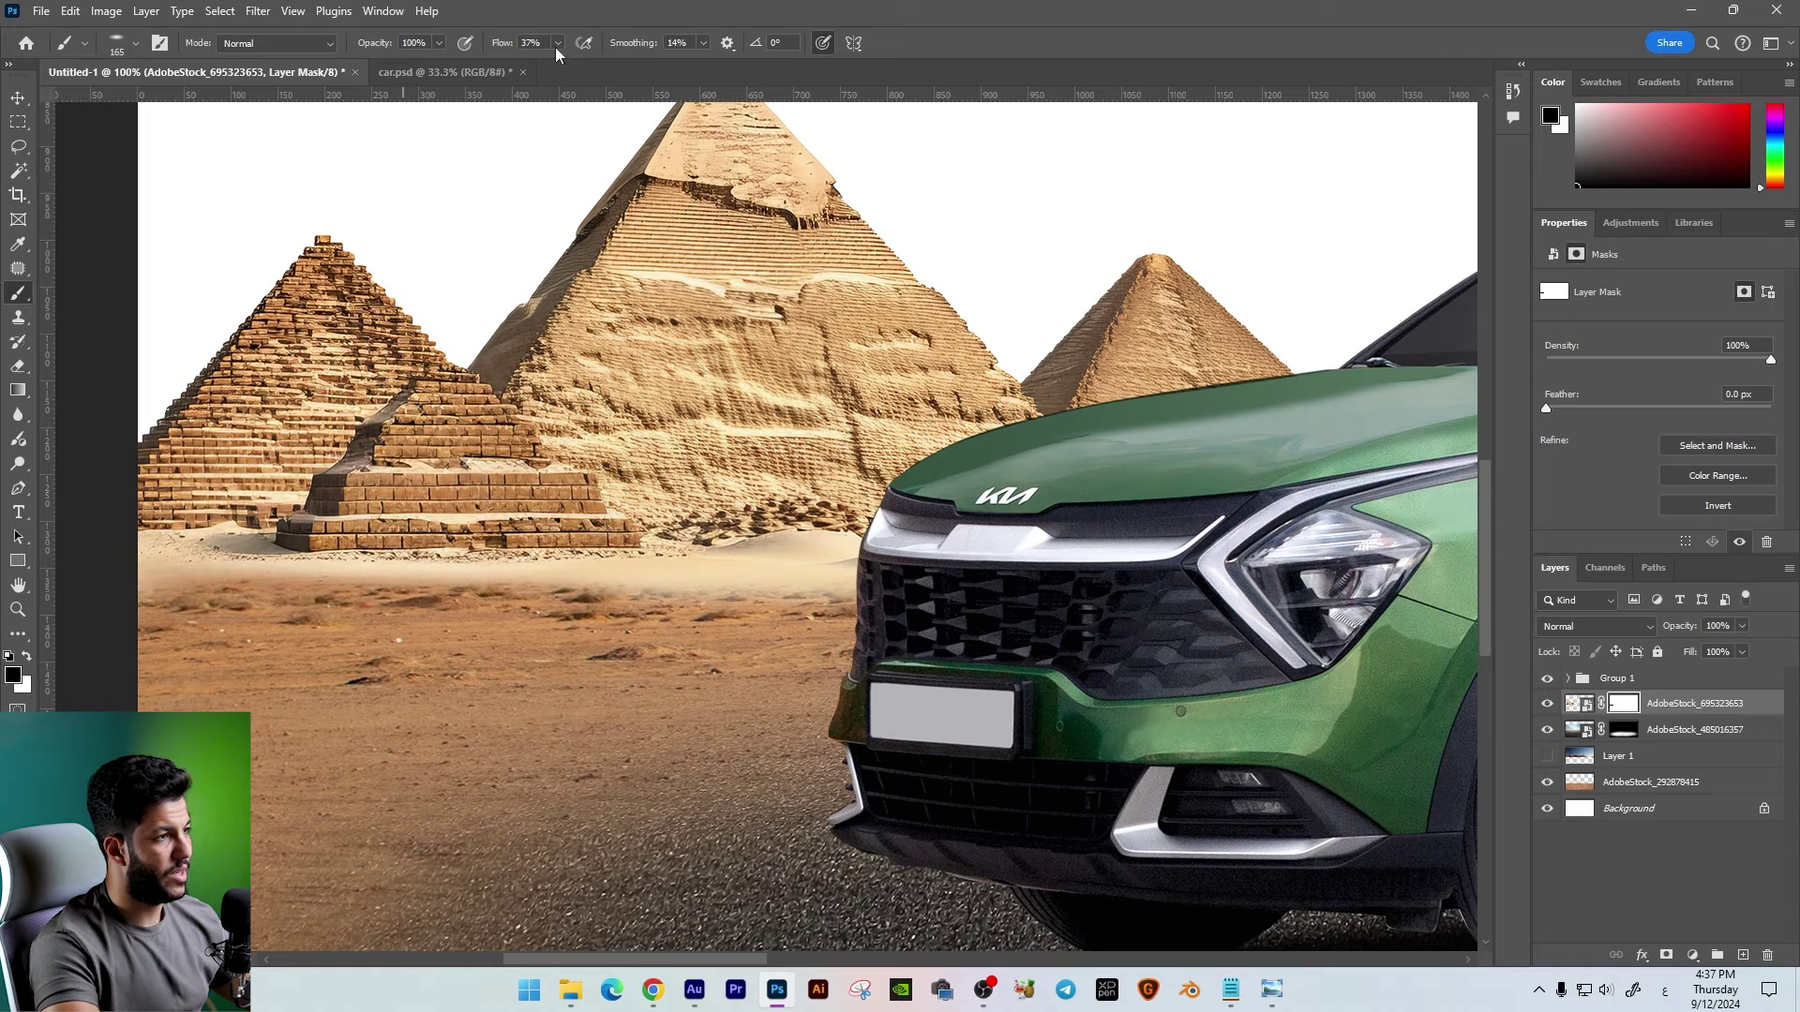
drag(450, 589, 937, 586)
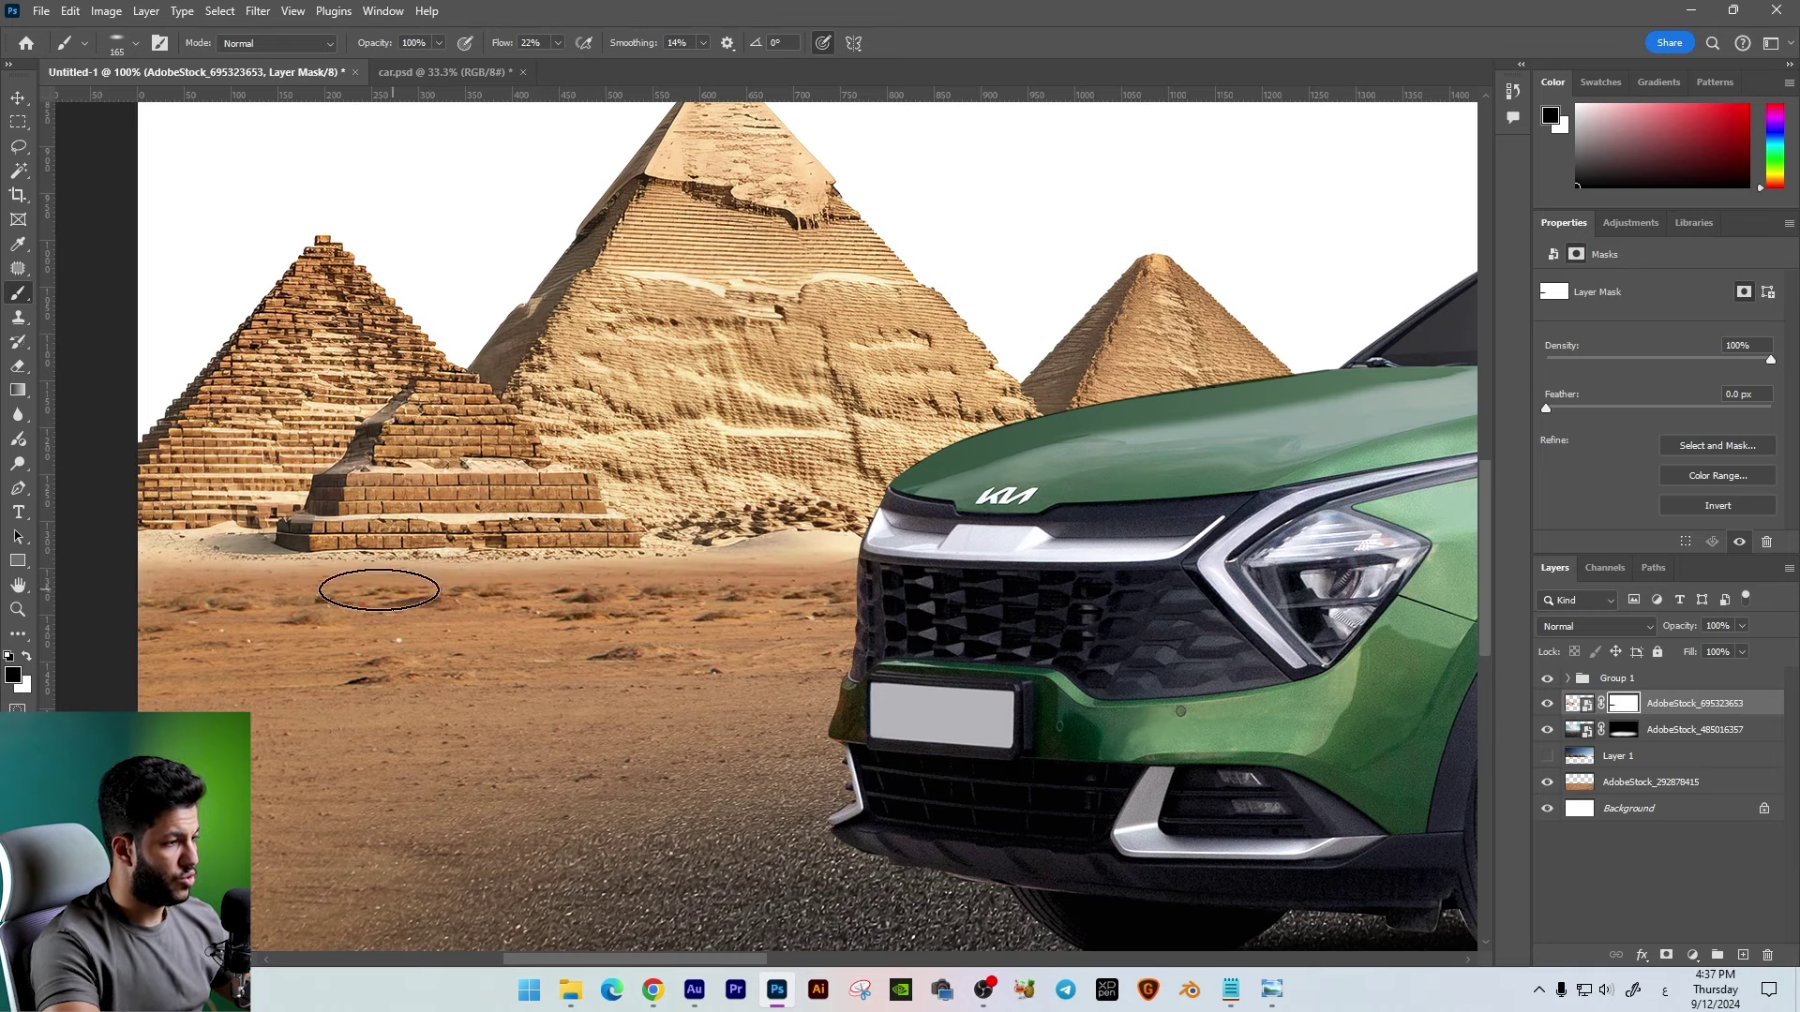
key(ctrl+minus)
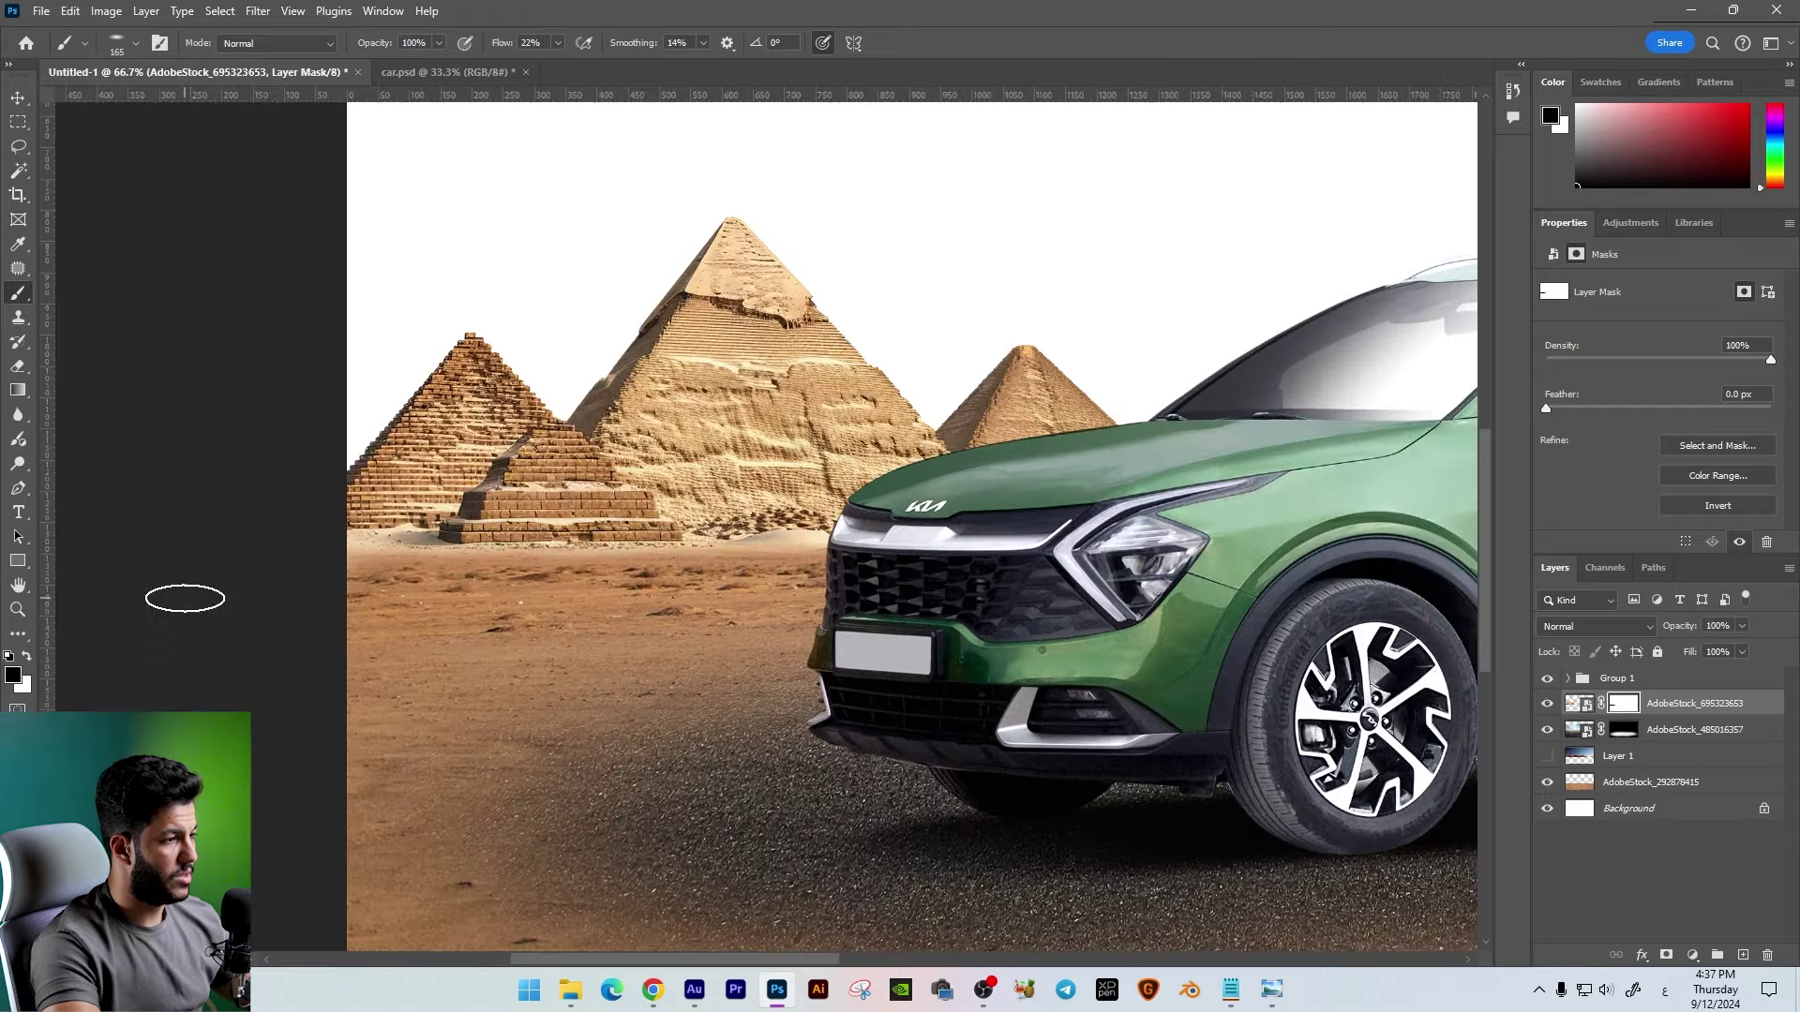
key(ctrl+minus)
key(ctrl+minus)
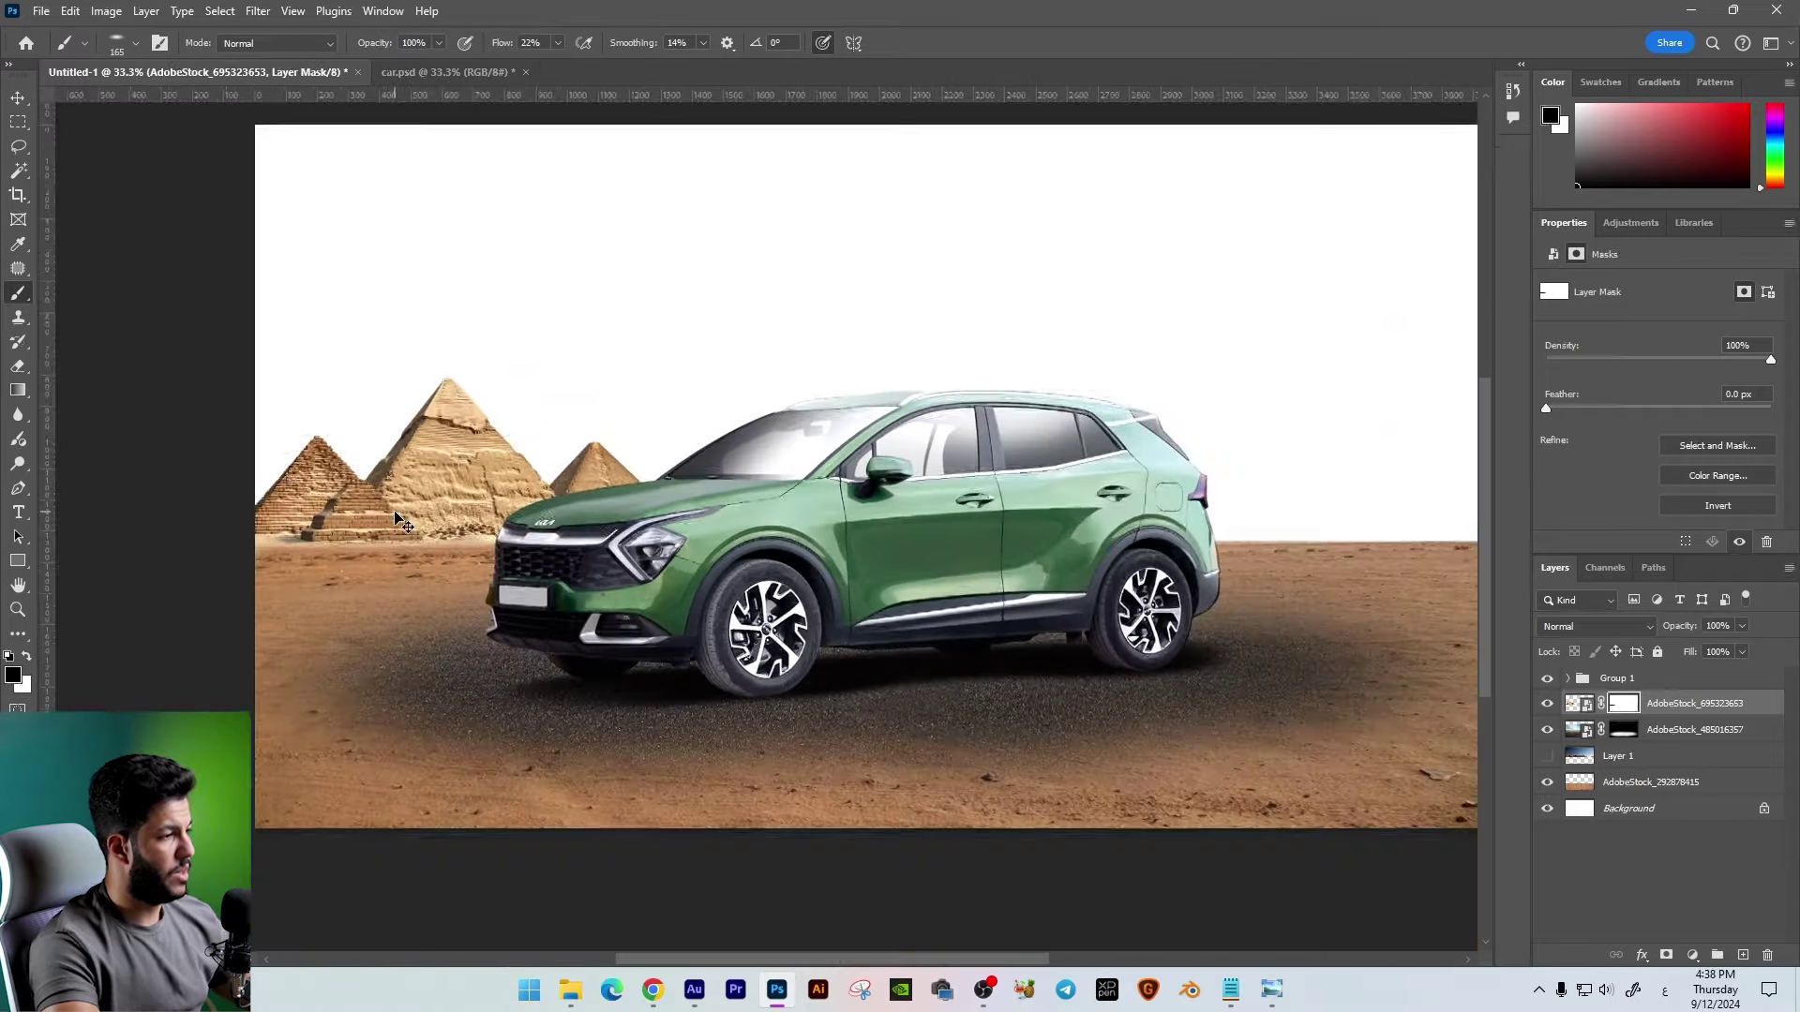
key(ctrl+minus)
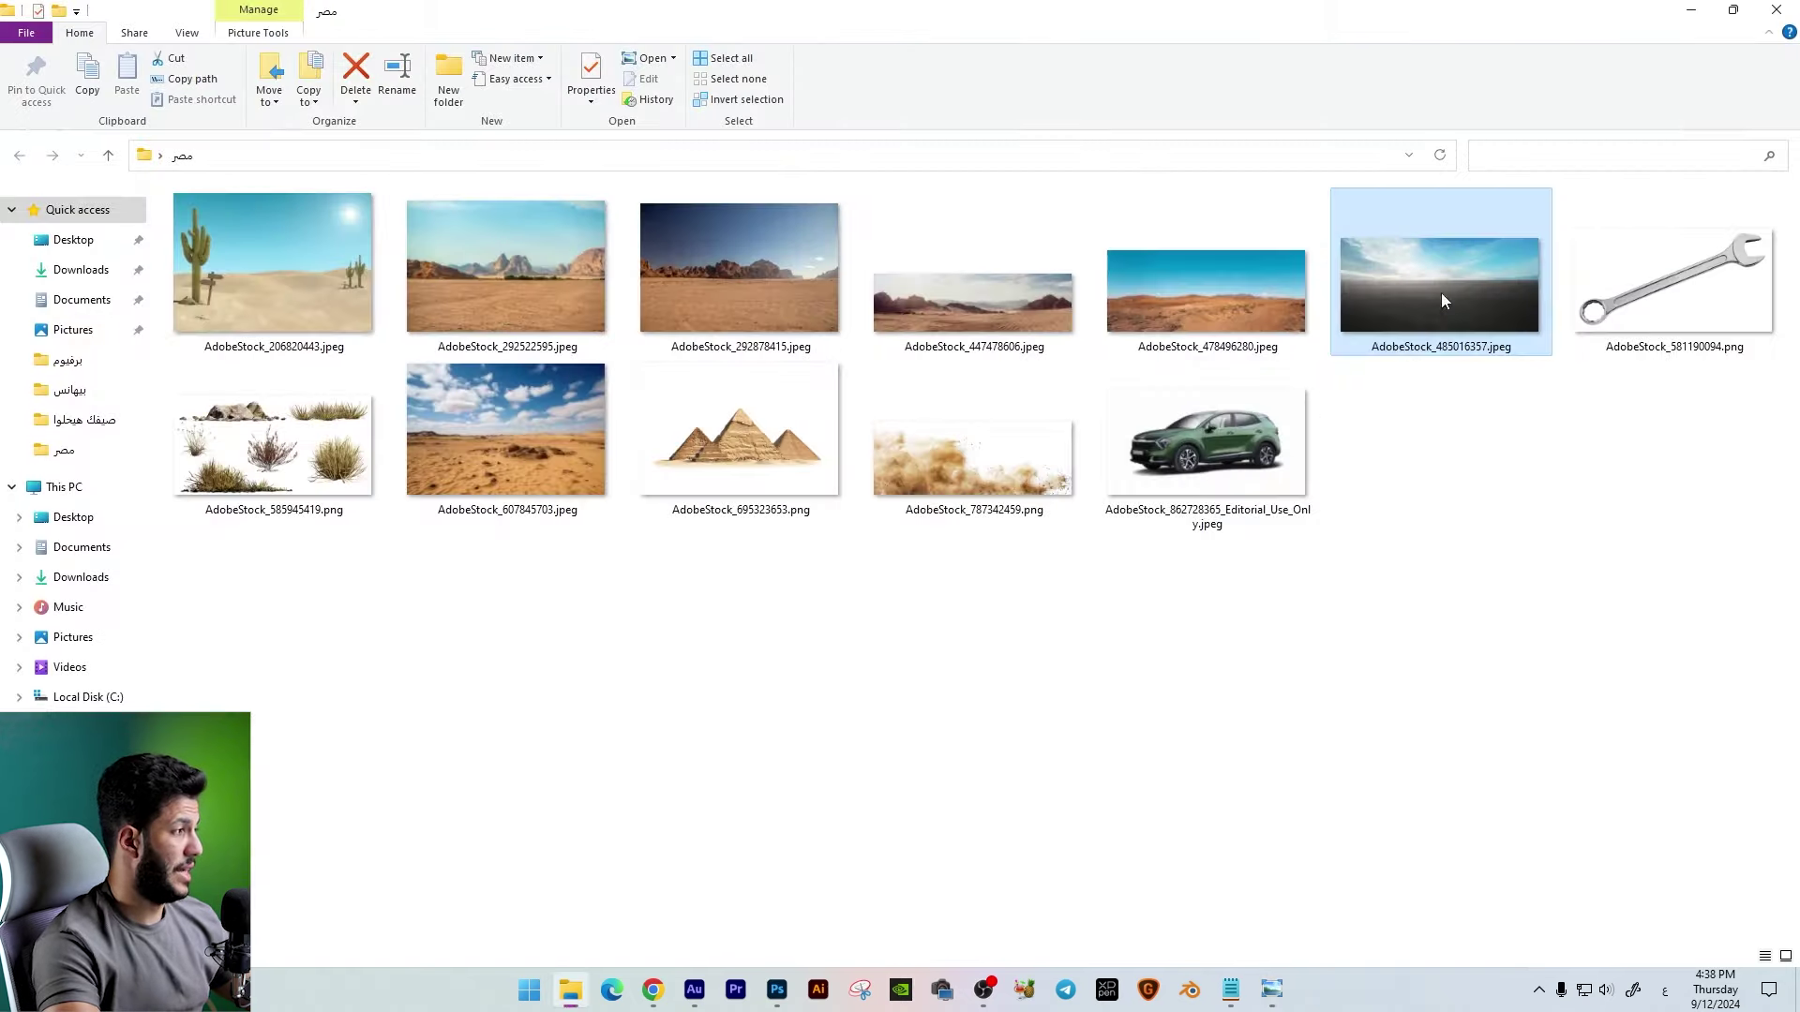
Step: Place the cloudy sky-and-asphalt photo and move its layer just above Background
drag(1441, 293, 1462, 394)
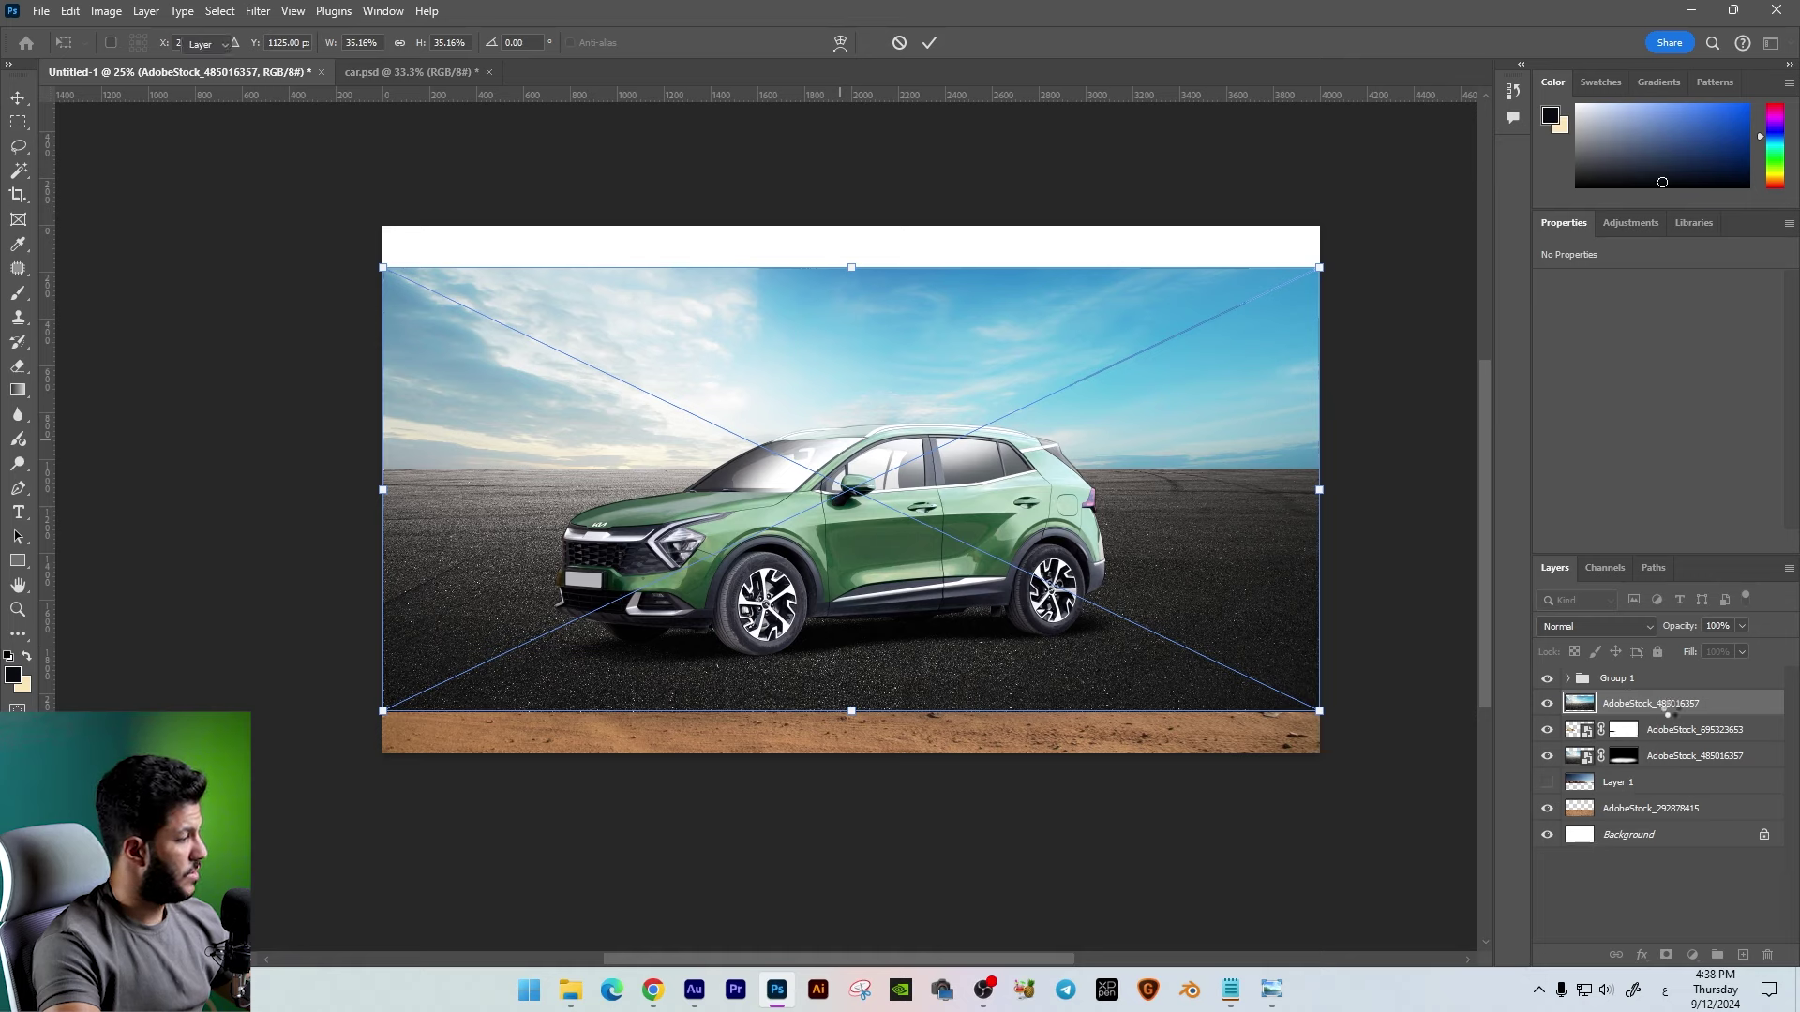
key(Return)
drag(1666, 703, 1650, 821)
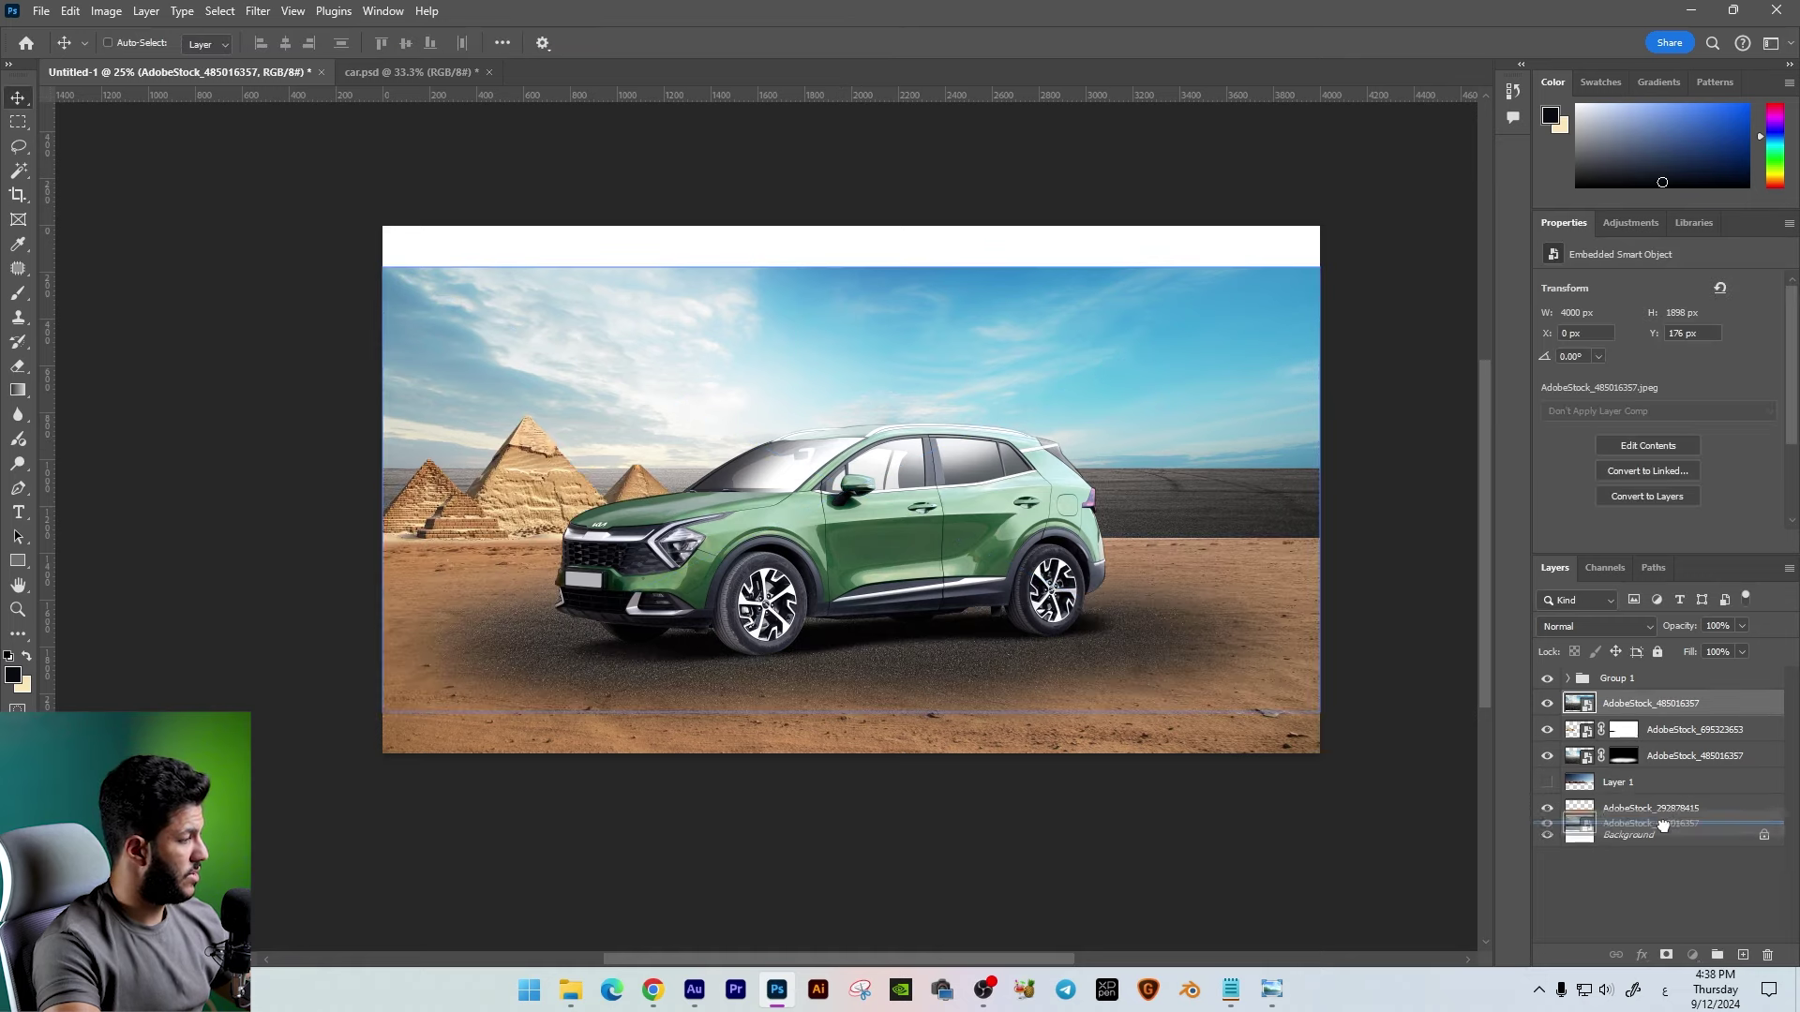
Step: Stretch the sky-and-desert background taller and wider to cover the canvas
key(ctrl+t)
drag(851, 267, 852, 227)
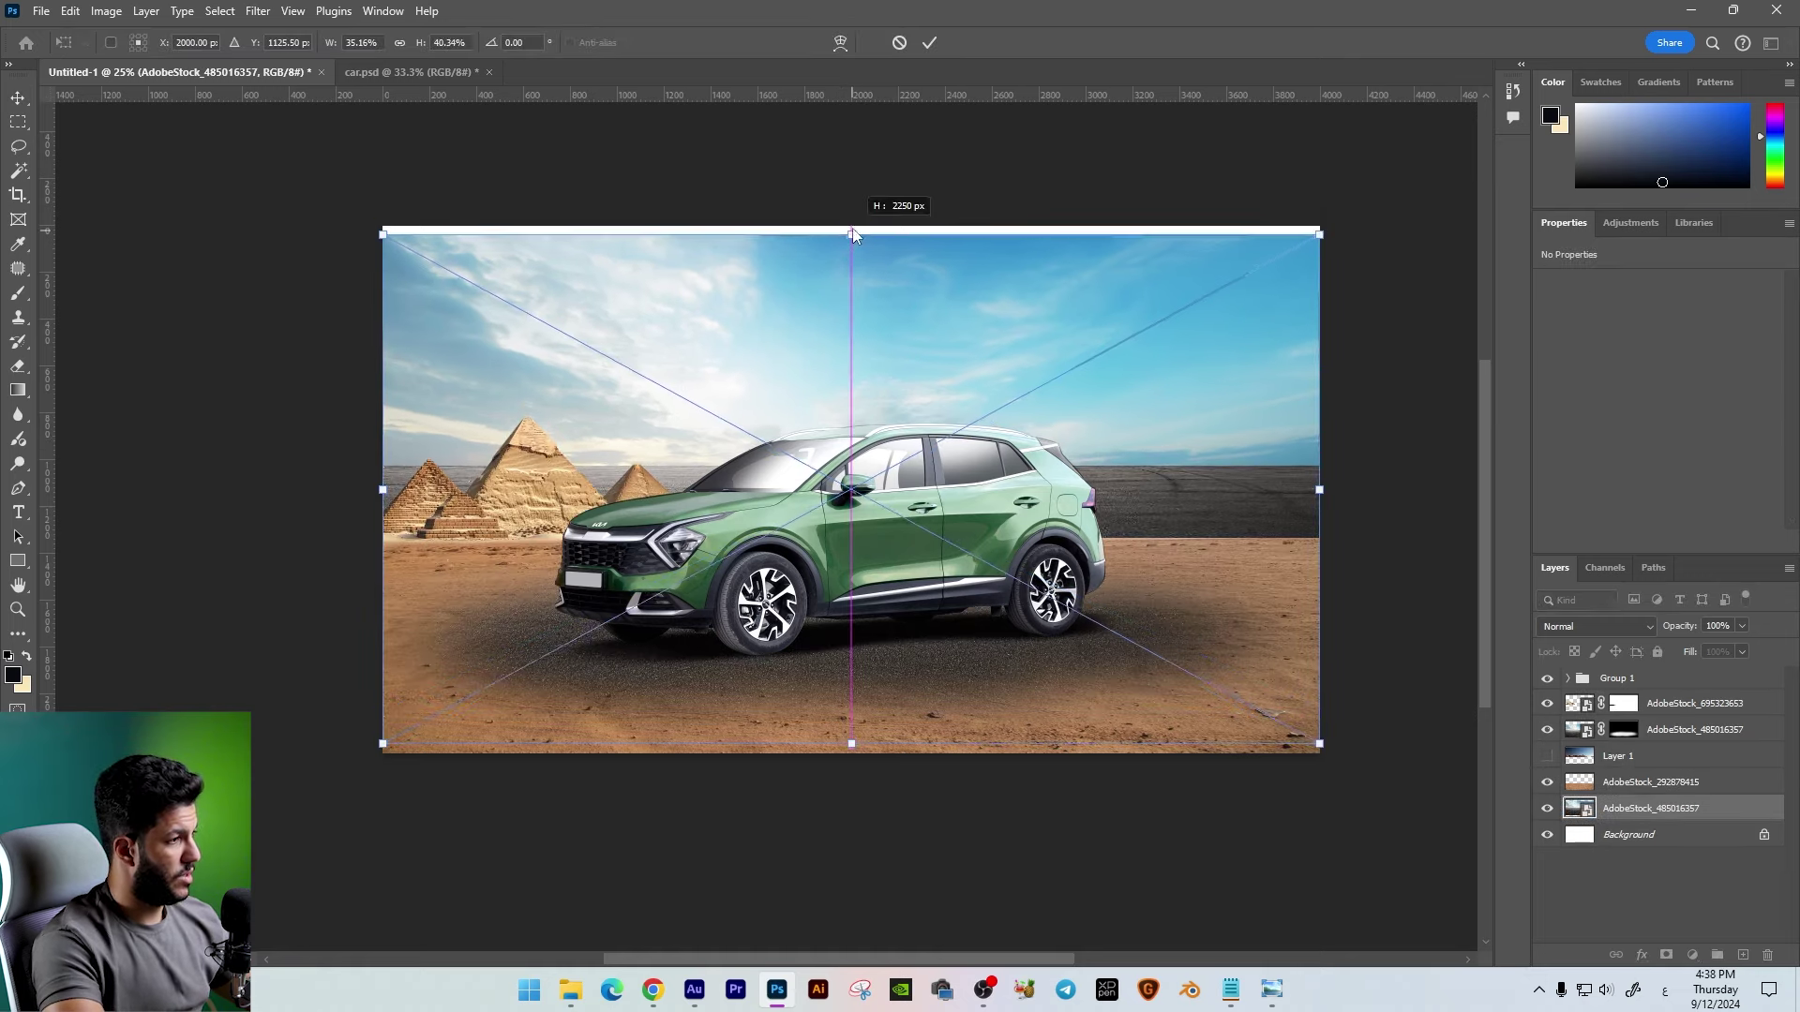
drag(851, 762, 852, 918)
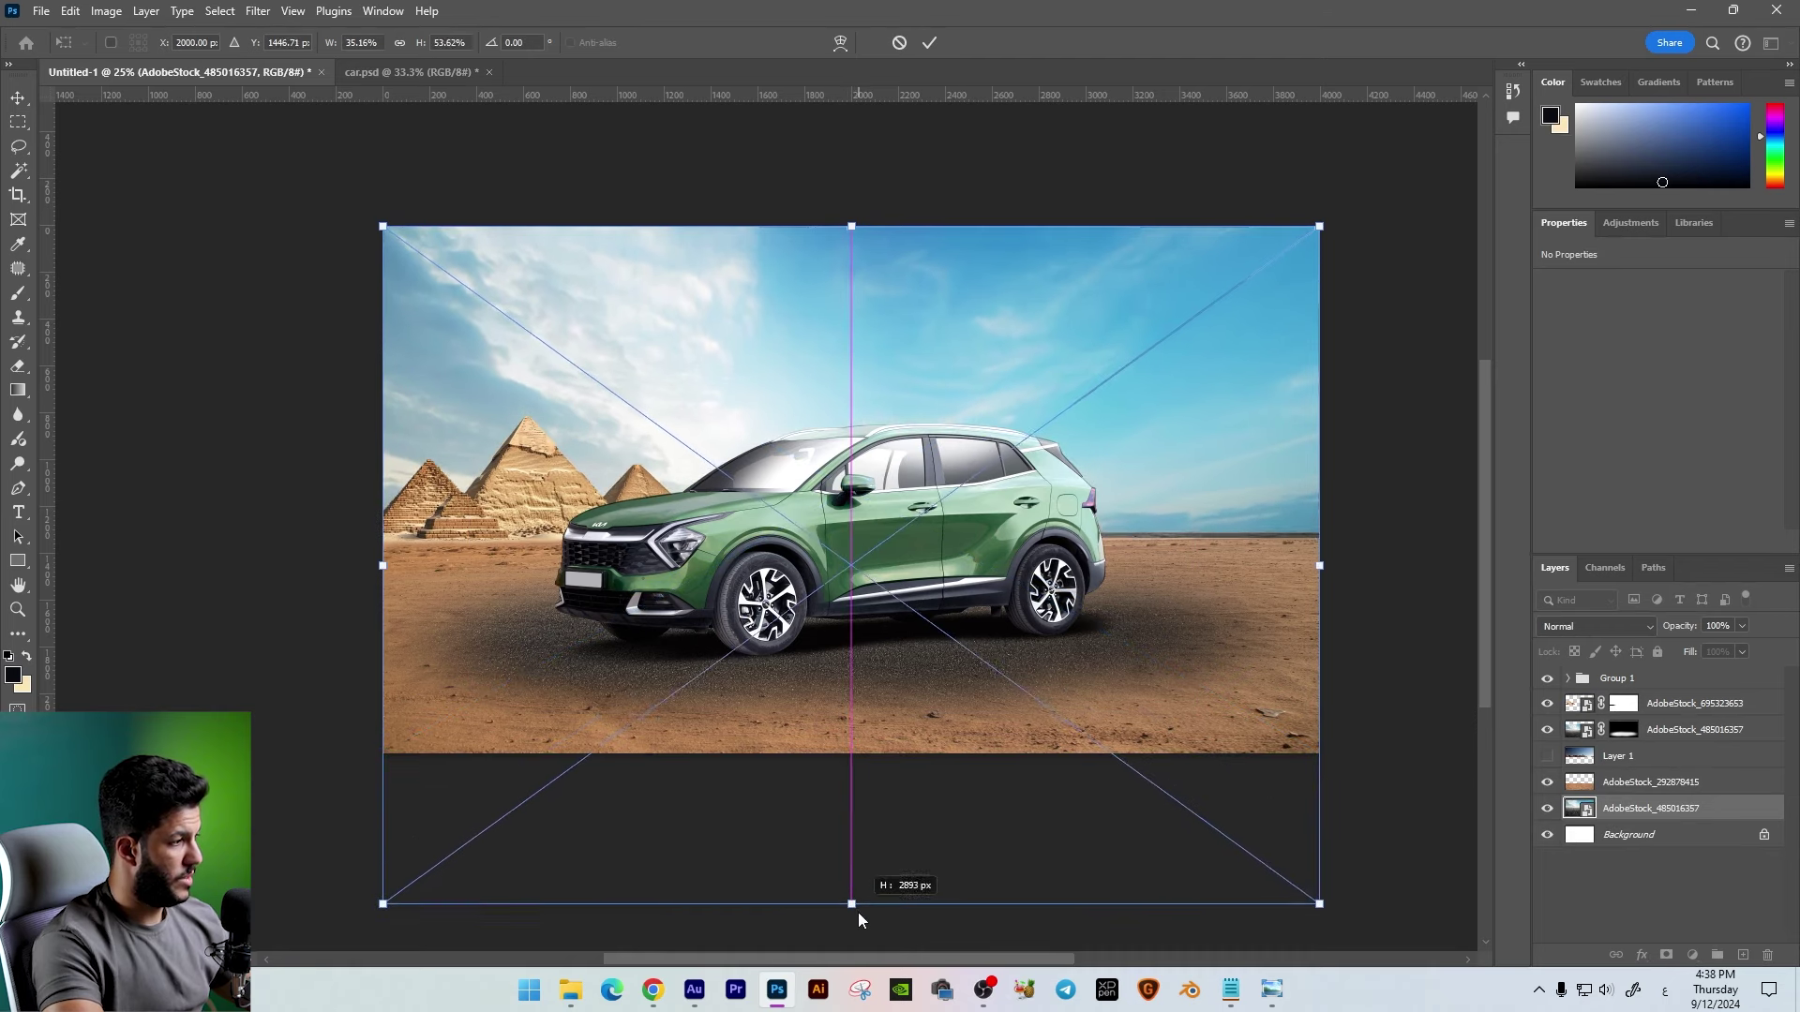
drag(1319, 569, 1429, 574)
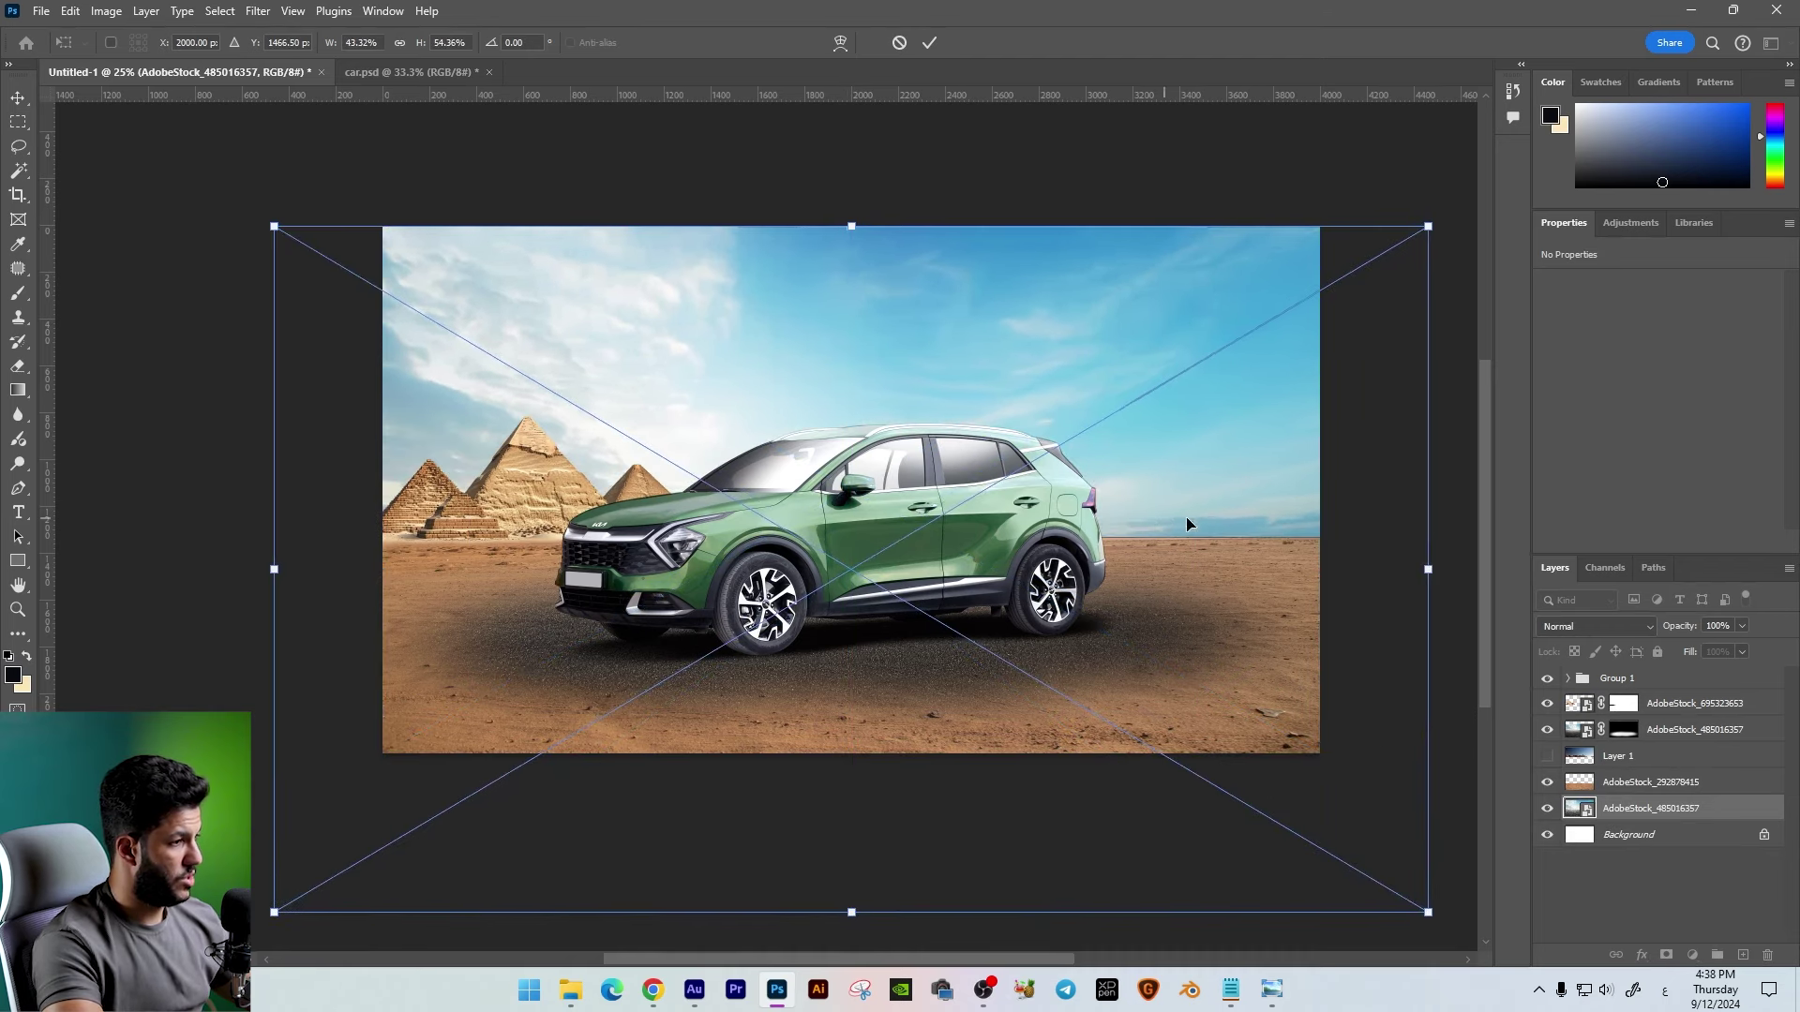
key(Return)
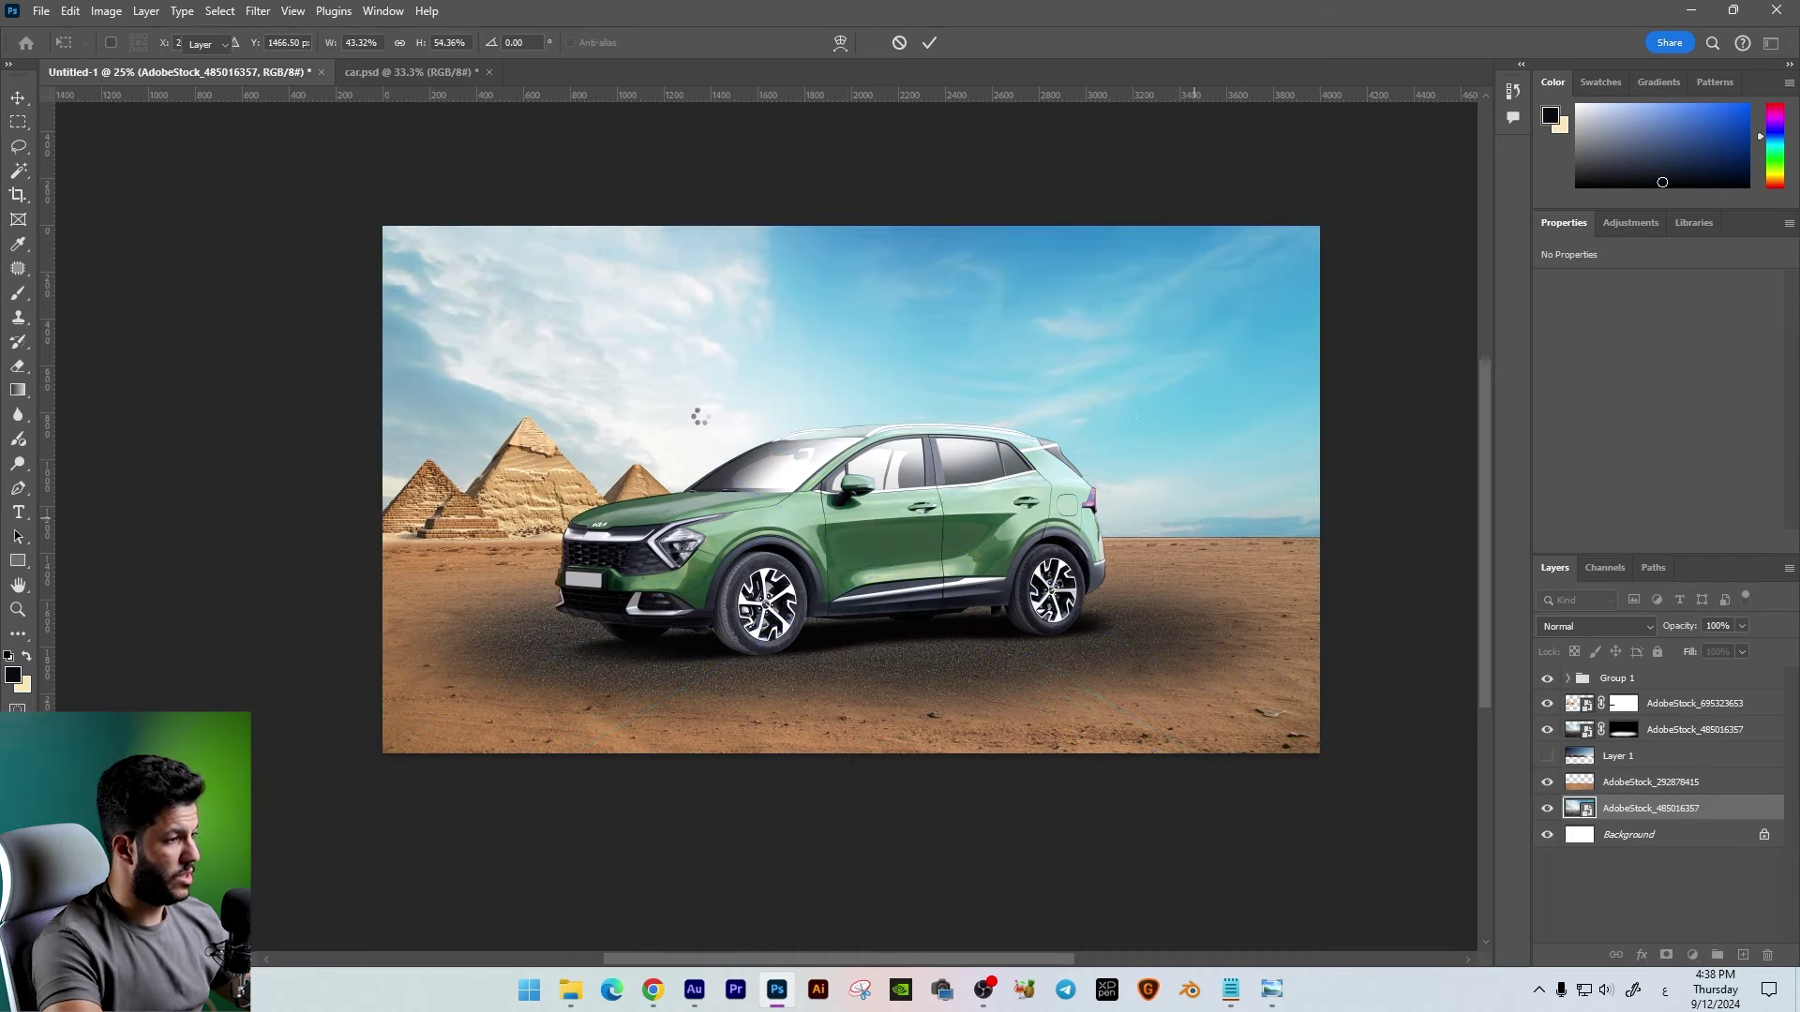
Step: Check the stretched background up close and shift it slightly right to fit
key(ctrl+plus)
key(ctrl+plus)
key(ctrl+plus)
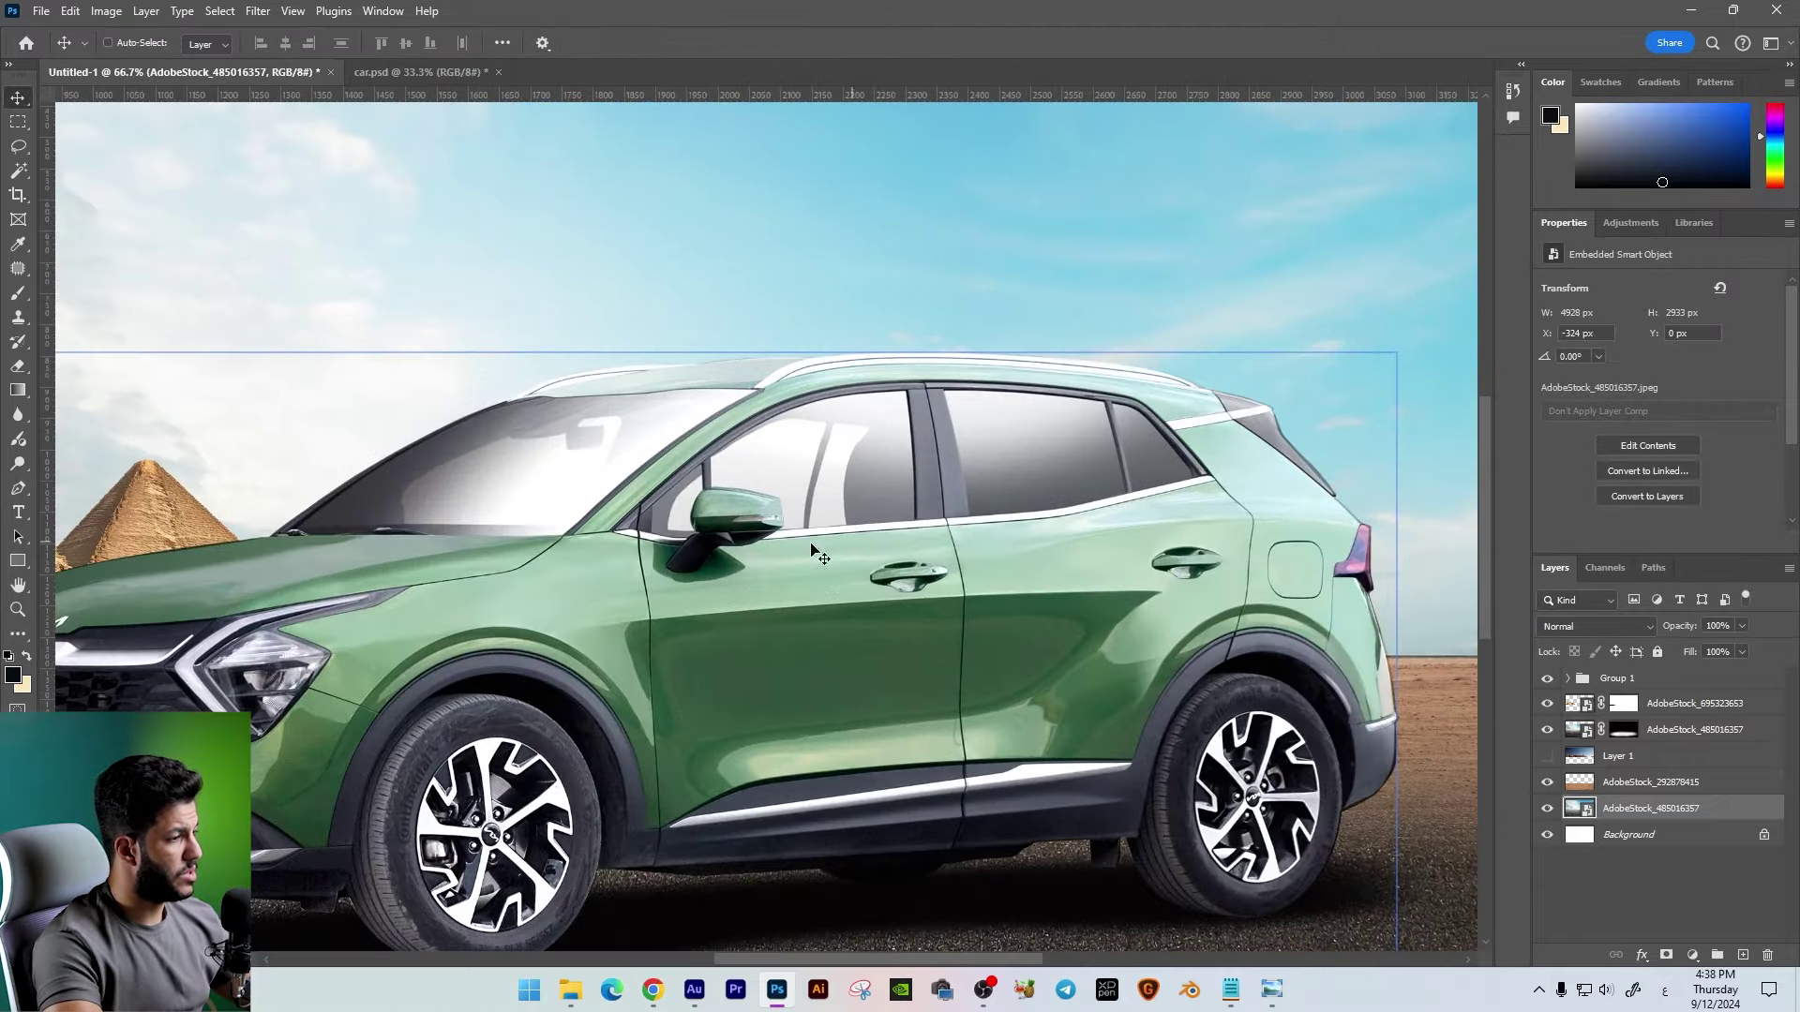
scroll(823, 547, left, 5)
scroll(656, 468, up, 3)
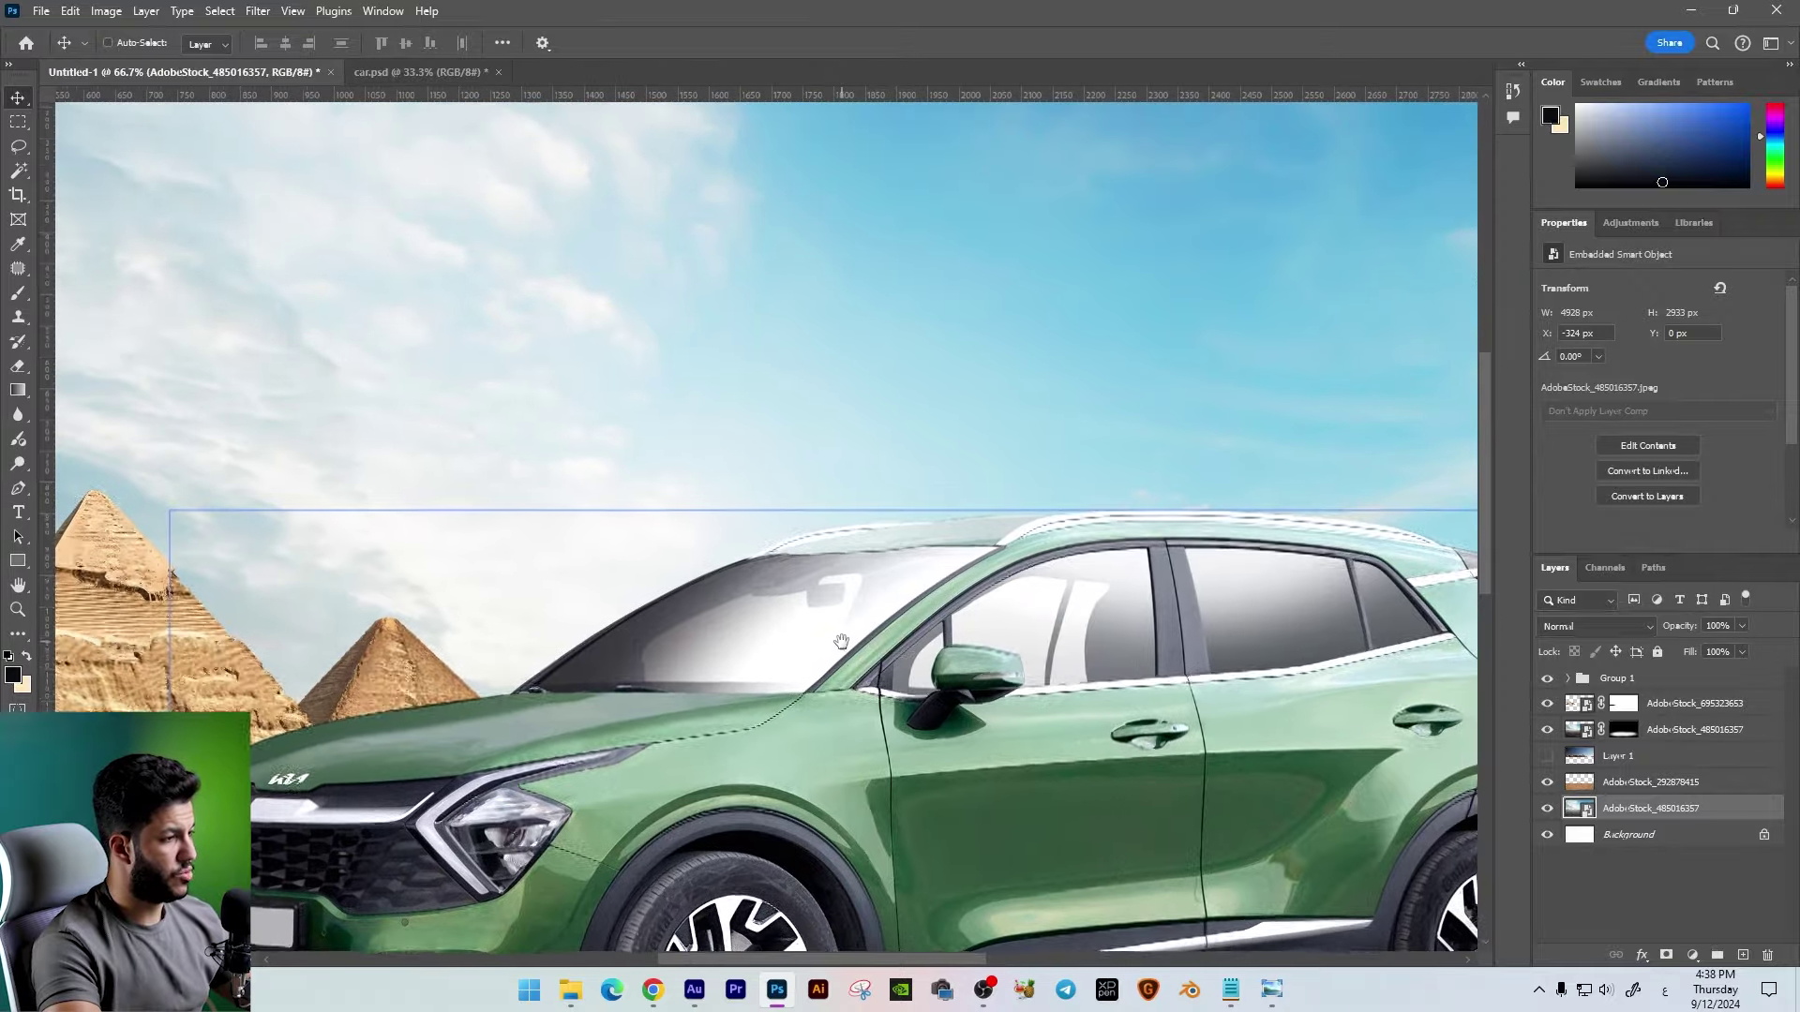
scroll(497, 392, left, 7)
scroll(497, 392, up, 3)
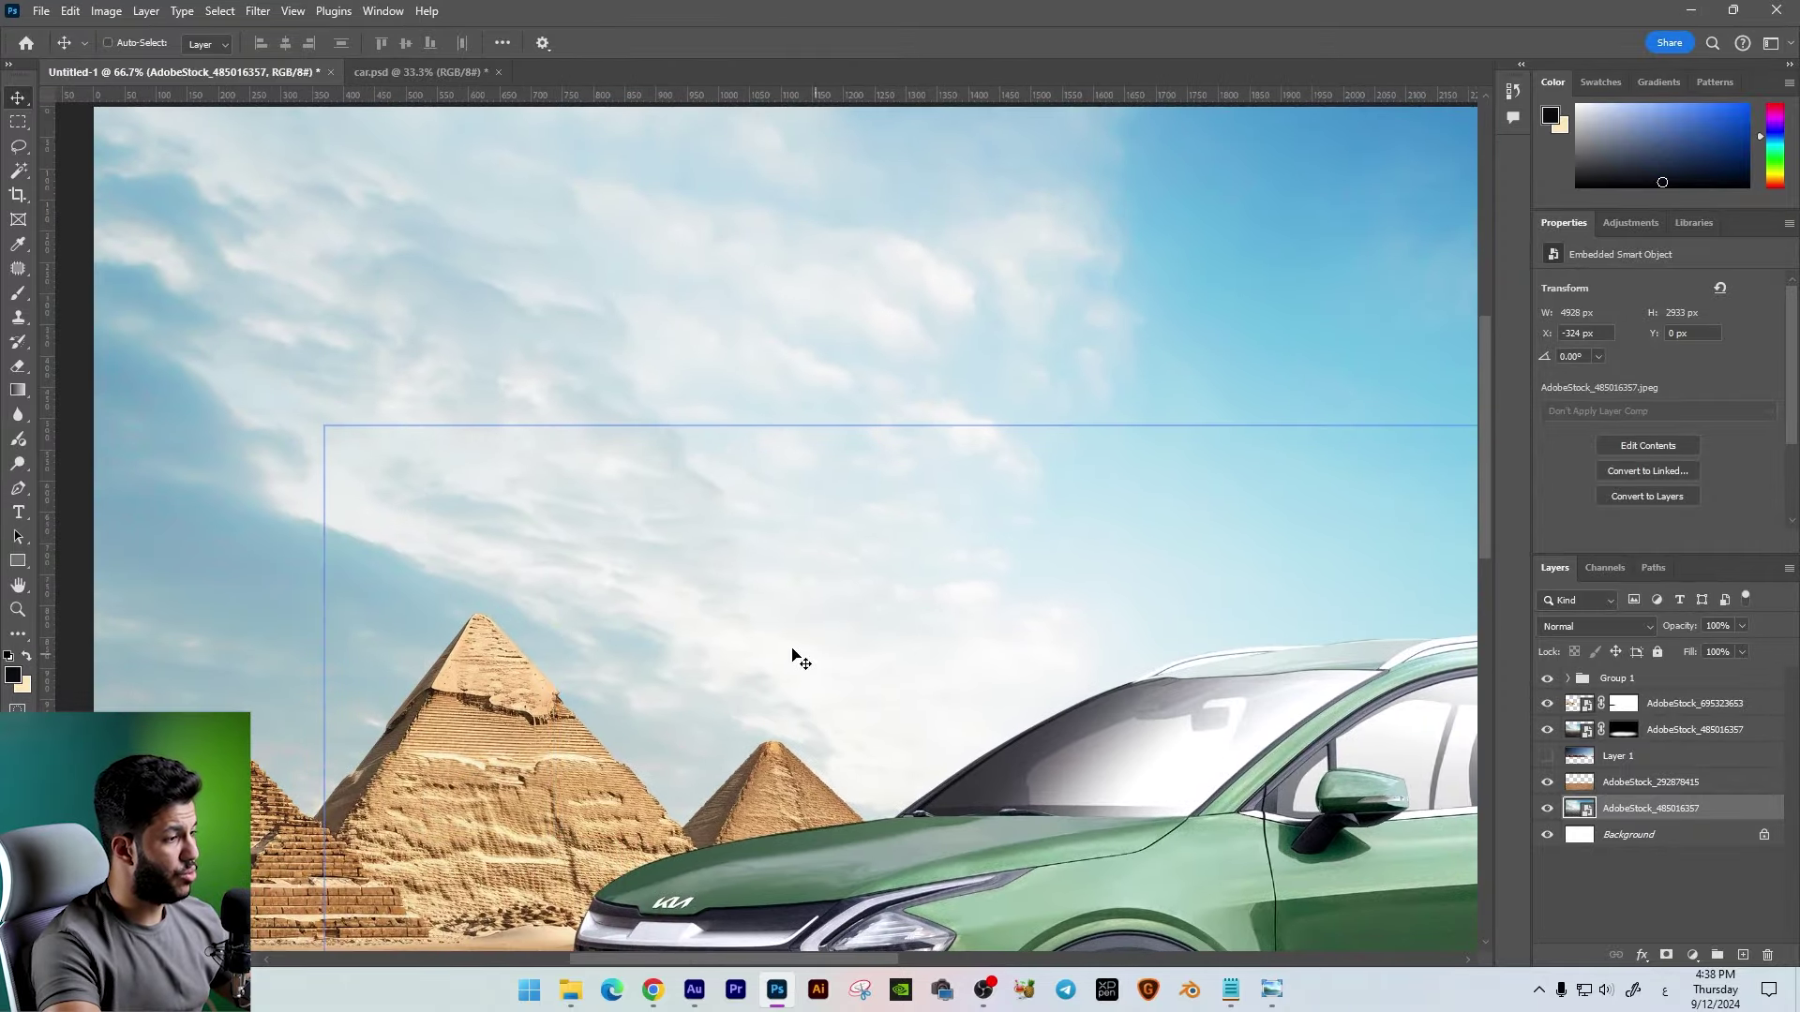
key(ctrl+minus)
scroll(1032, 605, left, 3)
key(ctrl+minus)
key(ctrl+minus)
right_click(624, 393)
drag(630, 405, 668, 405)
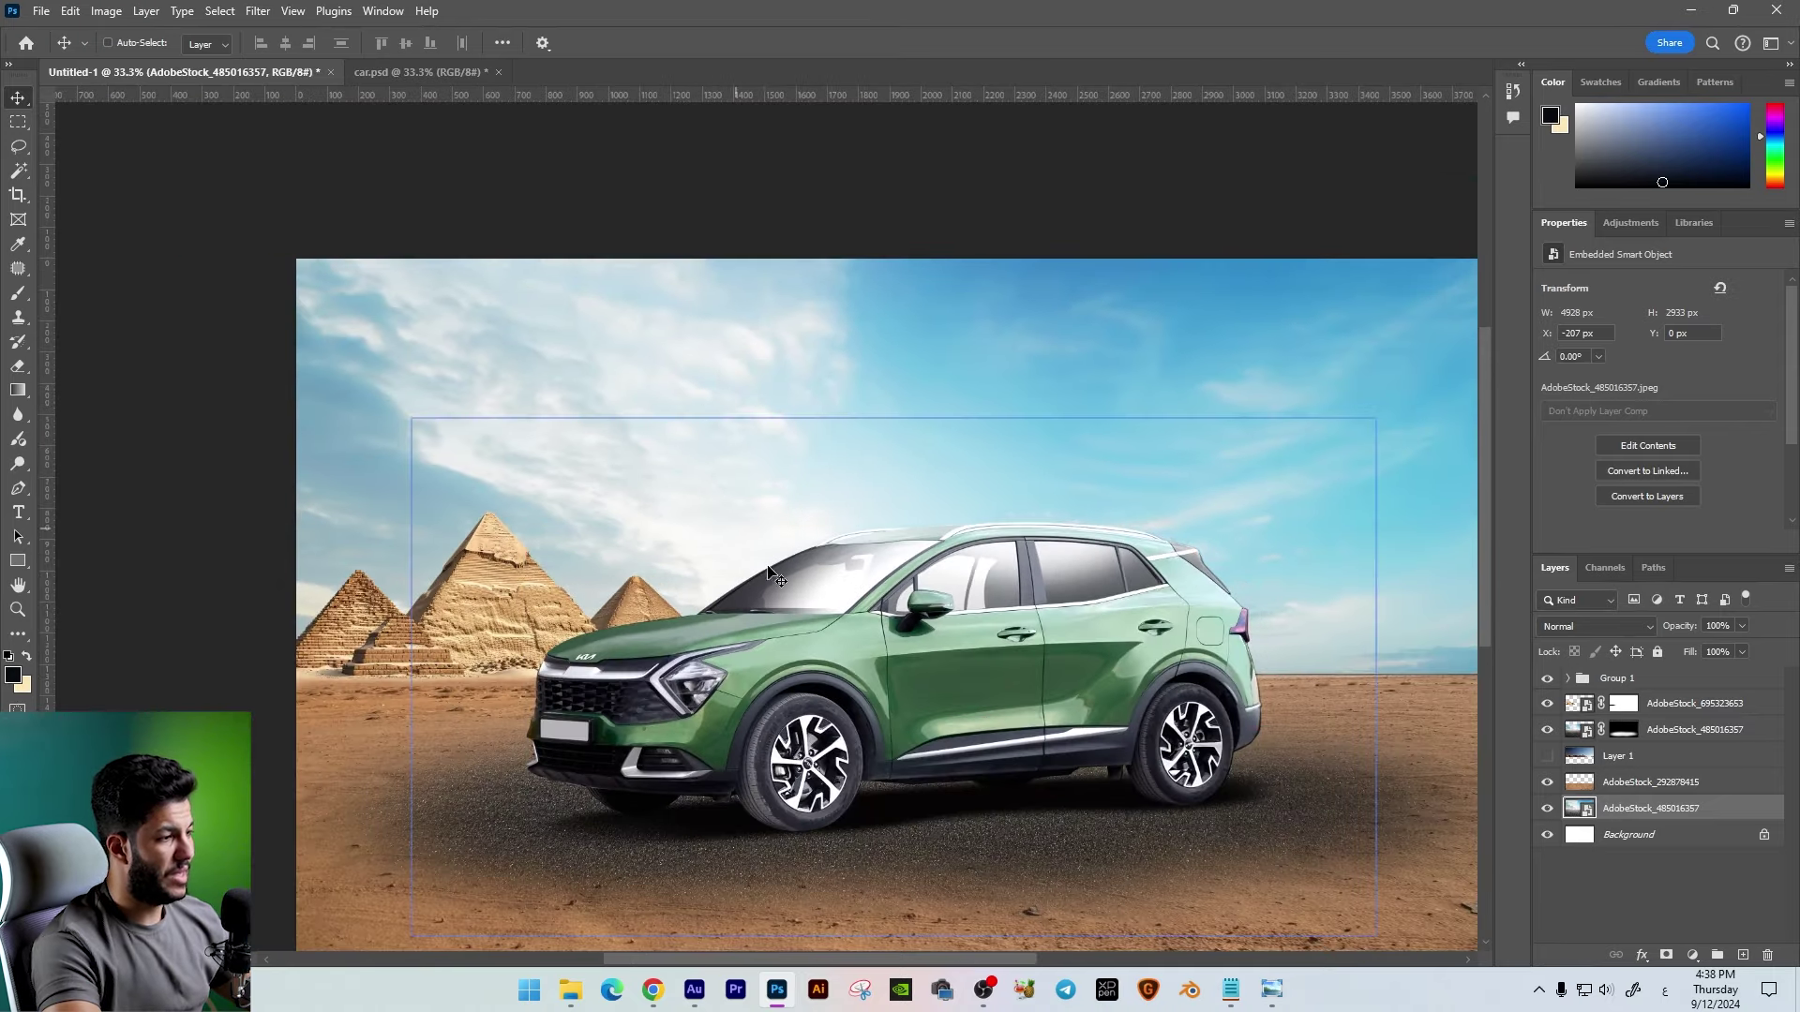
key(ctrl+minus)
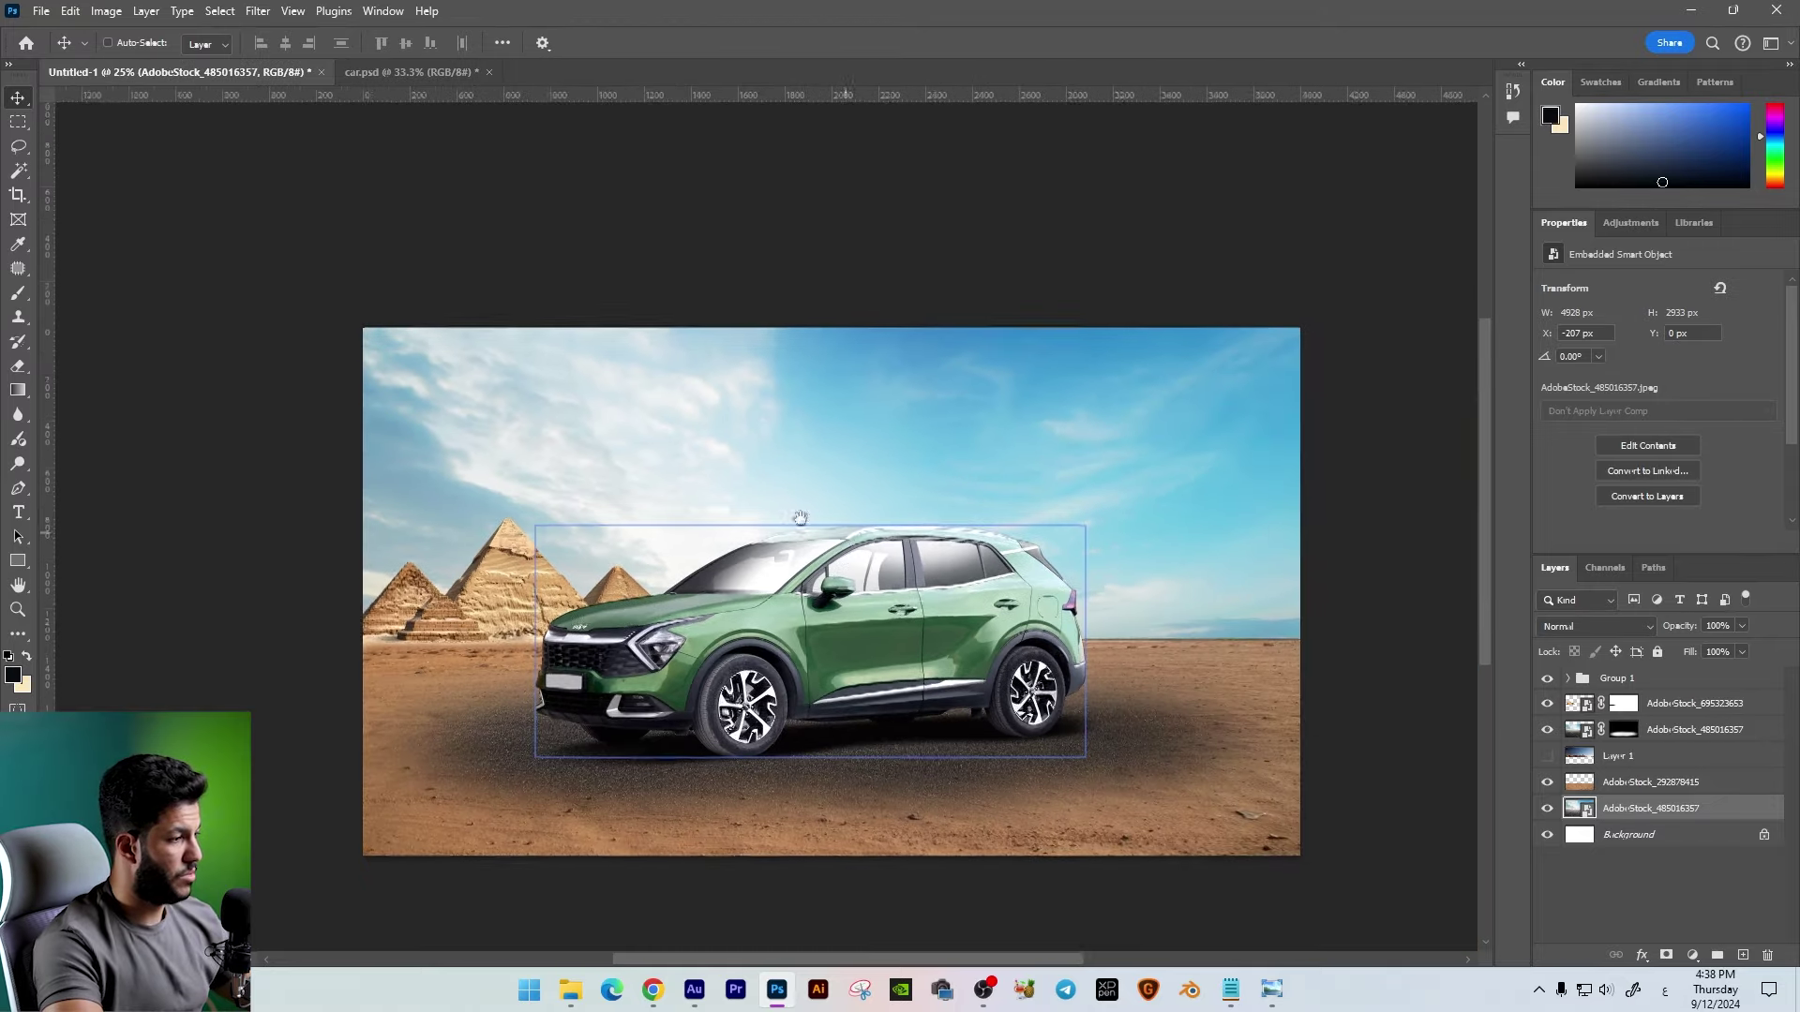
key(ctrl+t)
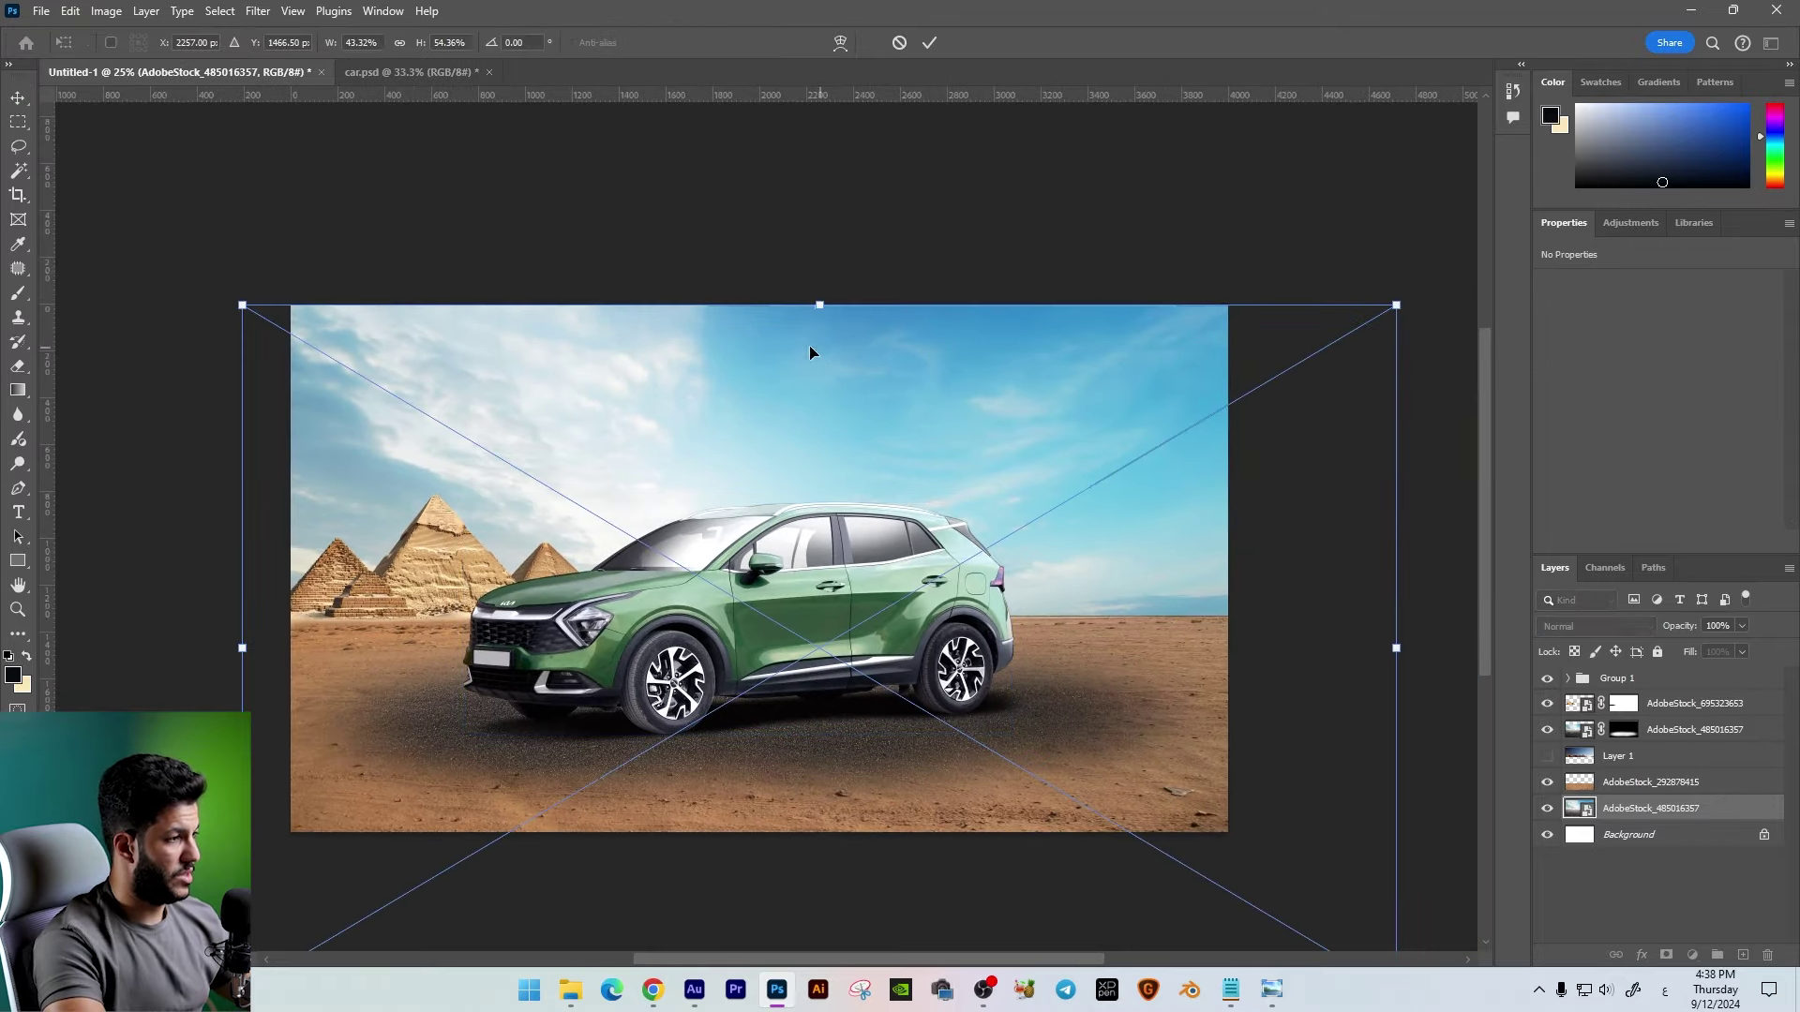
key(Return)
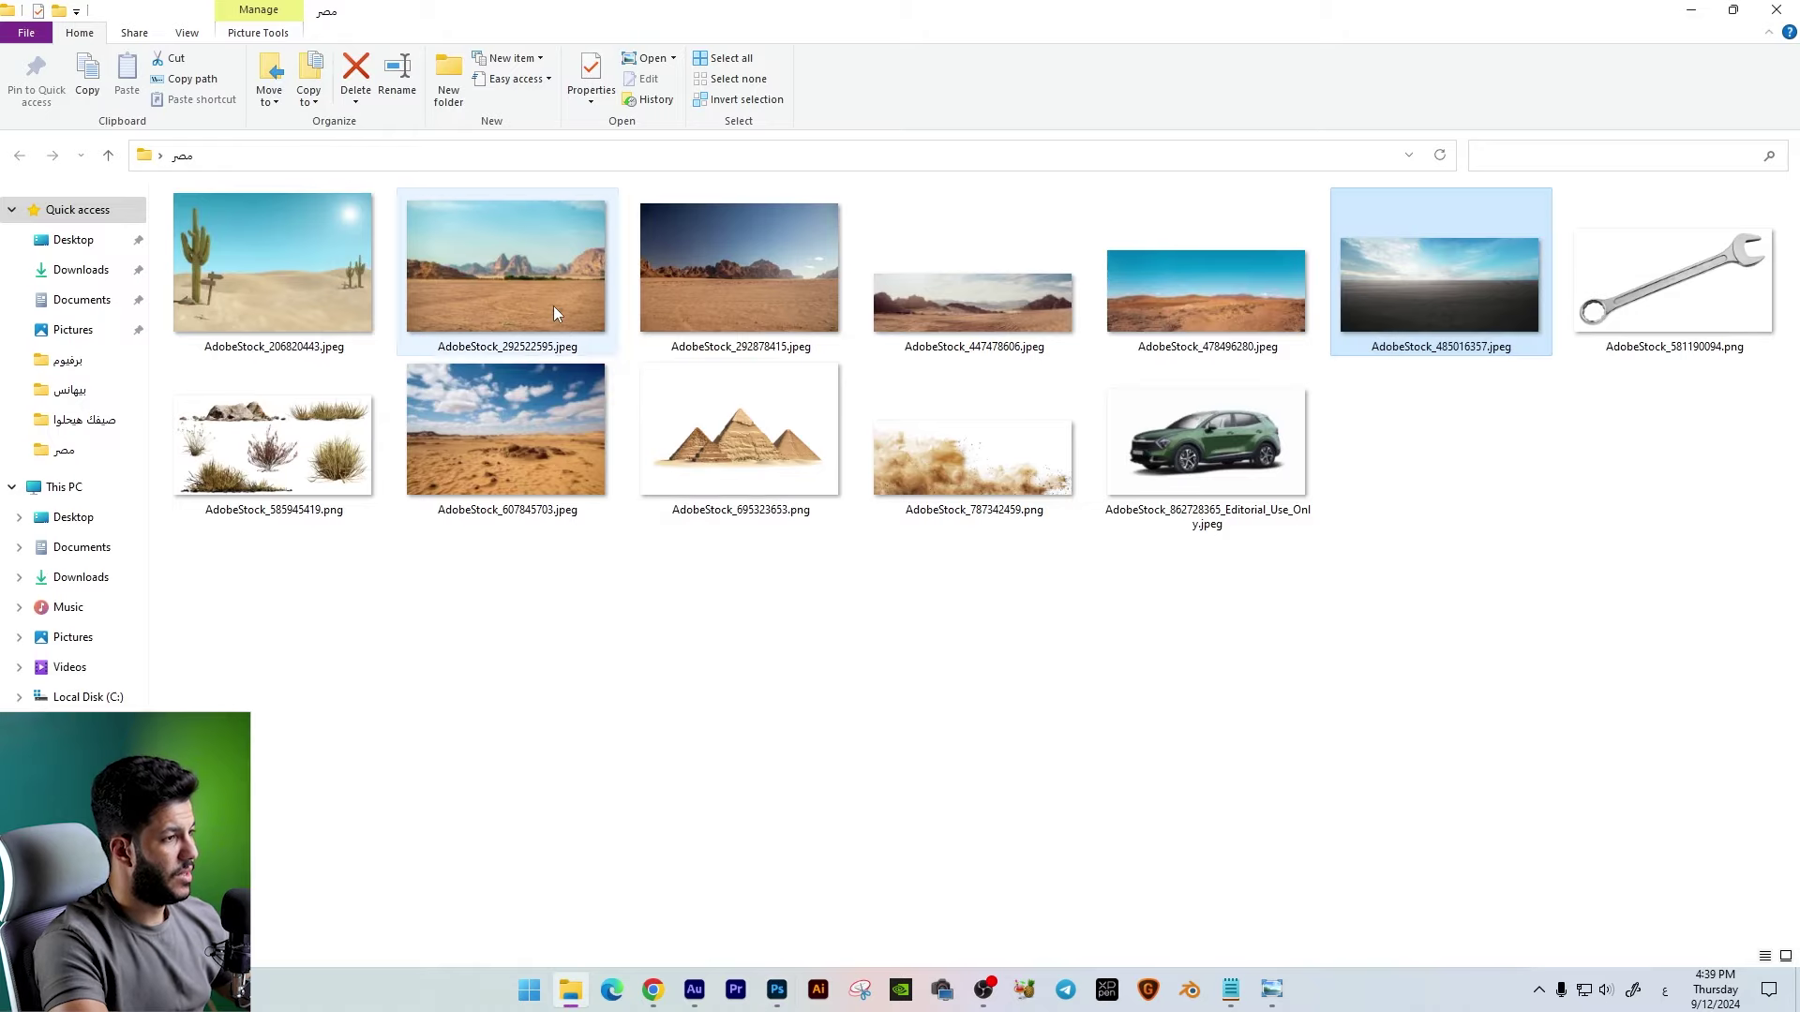
Step: Preview the rocky-mountain desert photo and drag it onto the right side of the composite
double_click(553, 306)
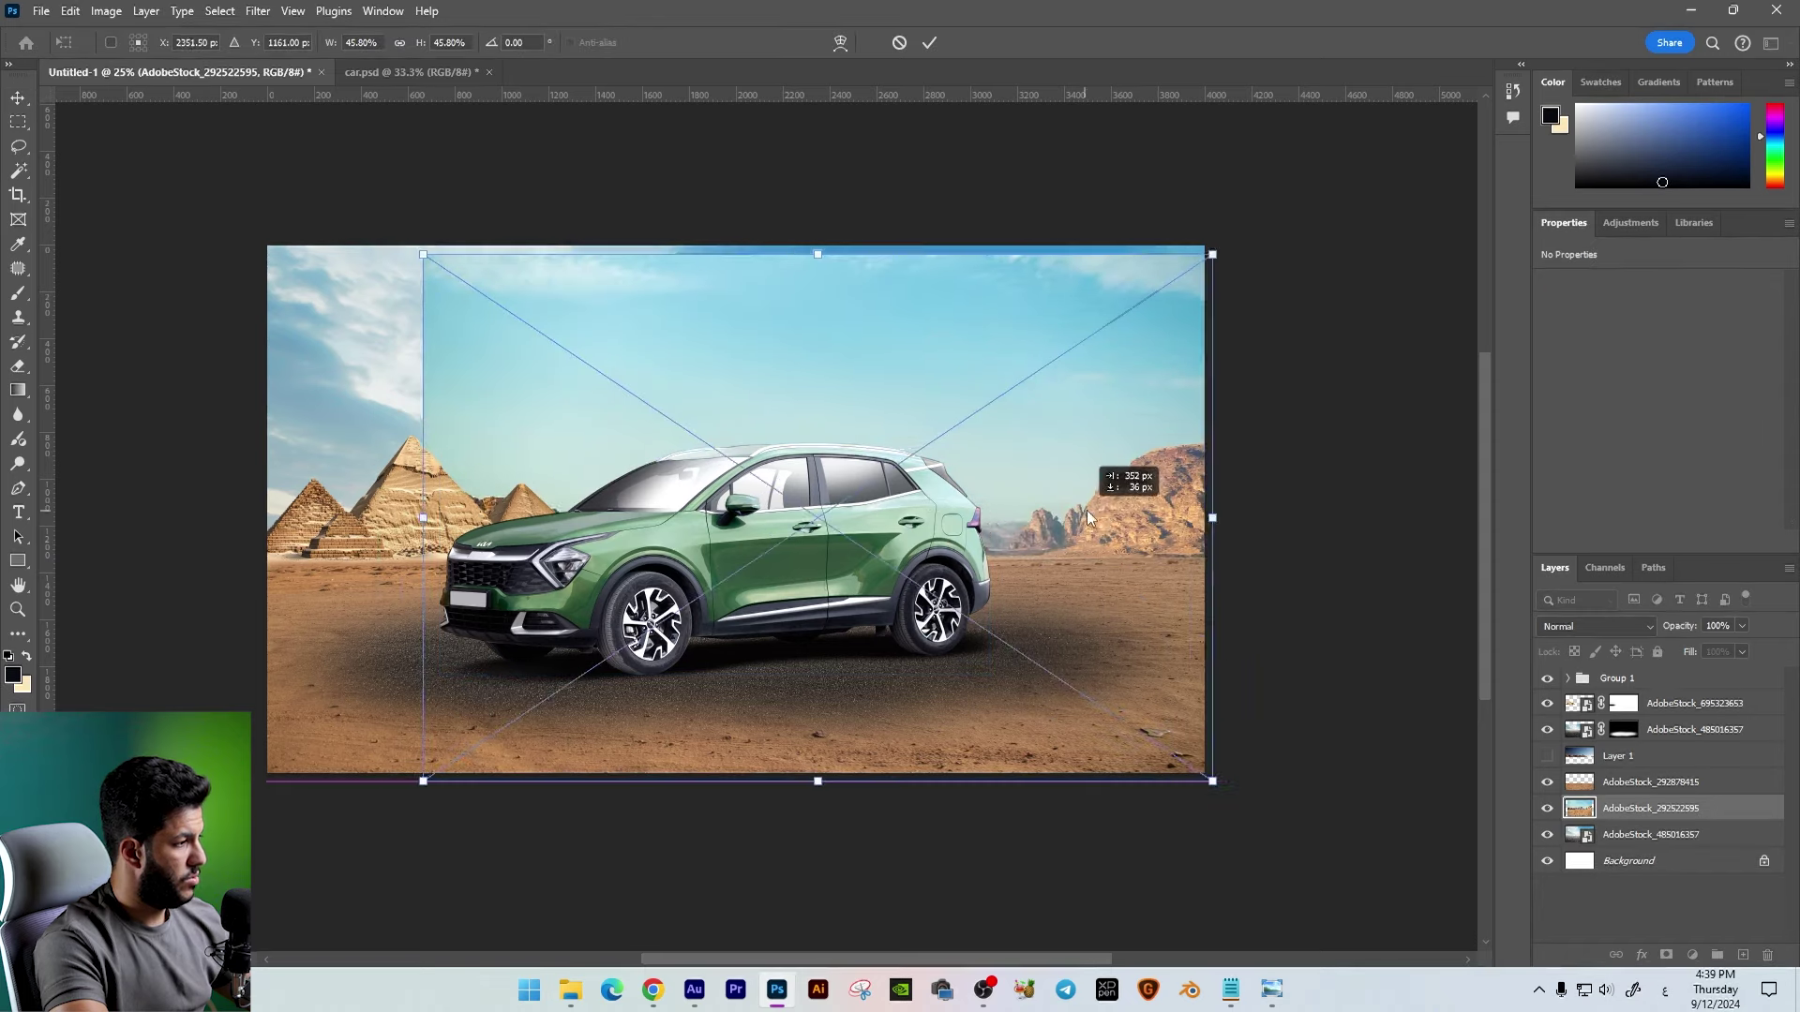
mouse_move(1085, 370)
mouse_down()
mouse_move(1262, 380)
mouse_move(1246, 376)
mouse_up()
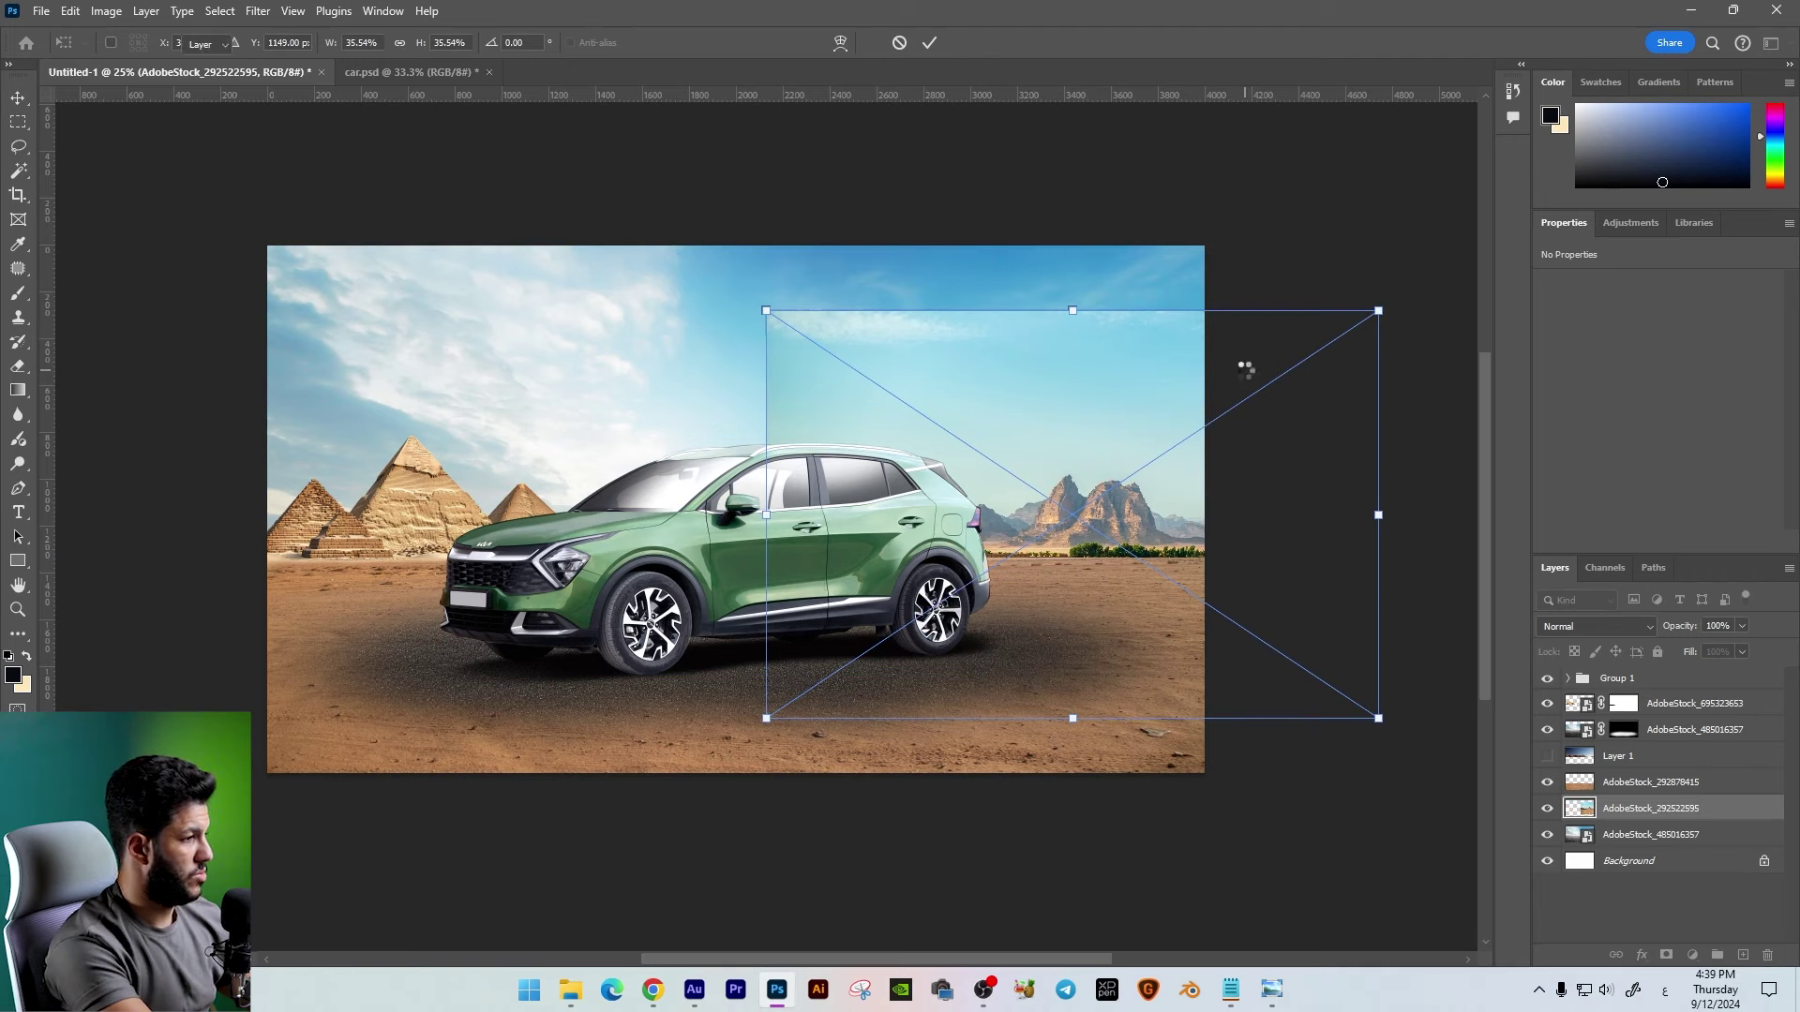
Step: Magic Wand the mountain photo's sky and clouds, rasterize the layer and delete them
key(Return)
key(w)
click(1034, 425)
shift+click(917, 328)
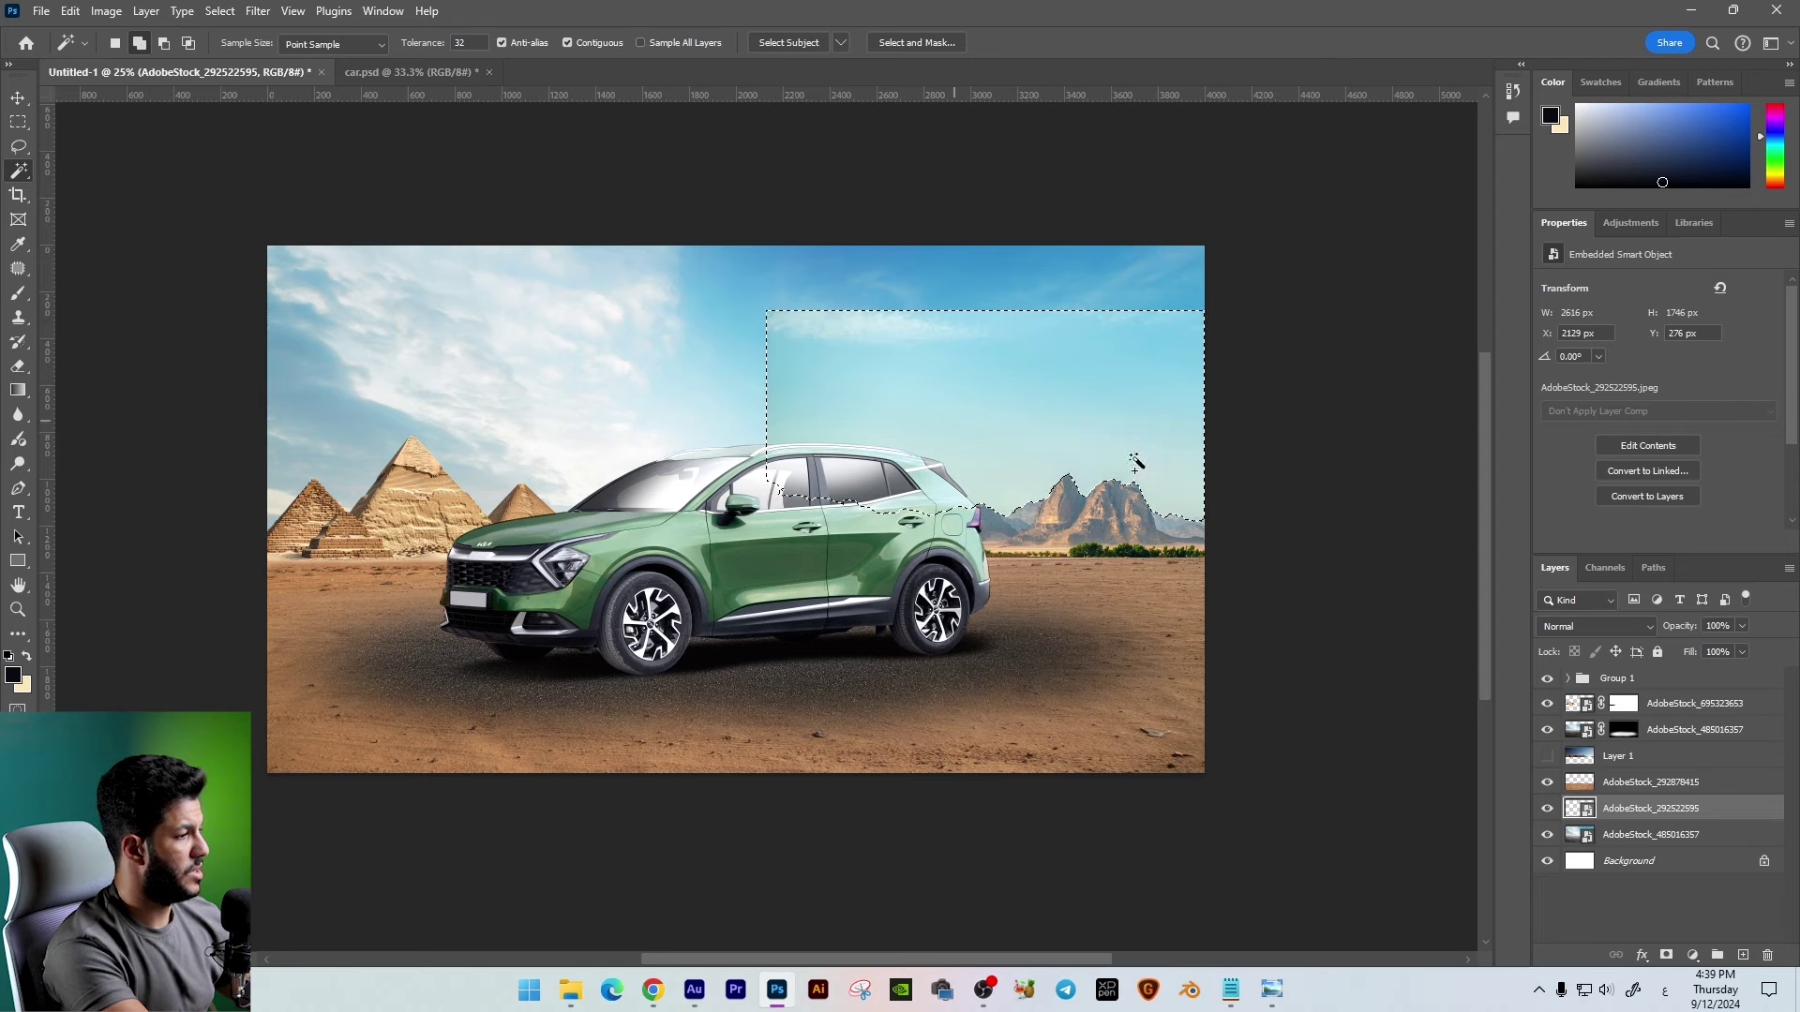
right_click(1643, 814)
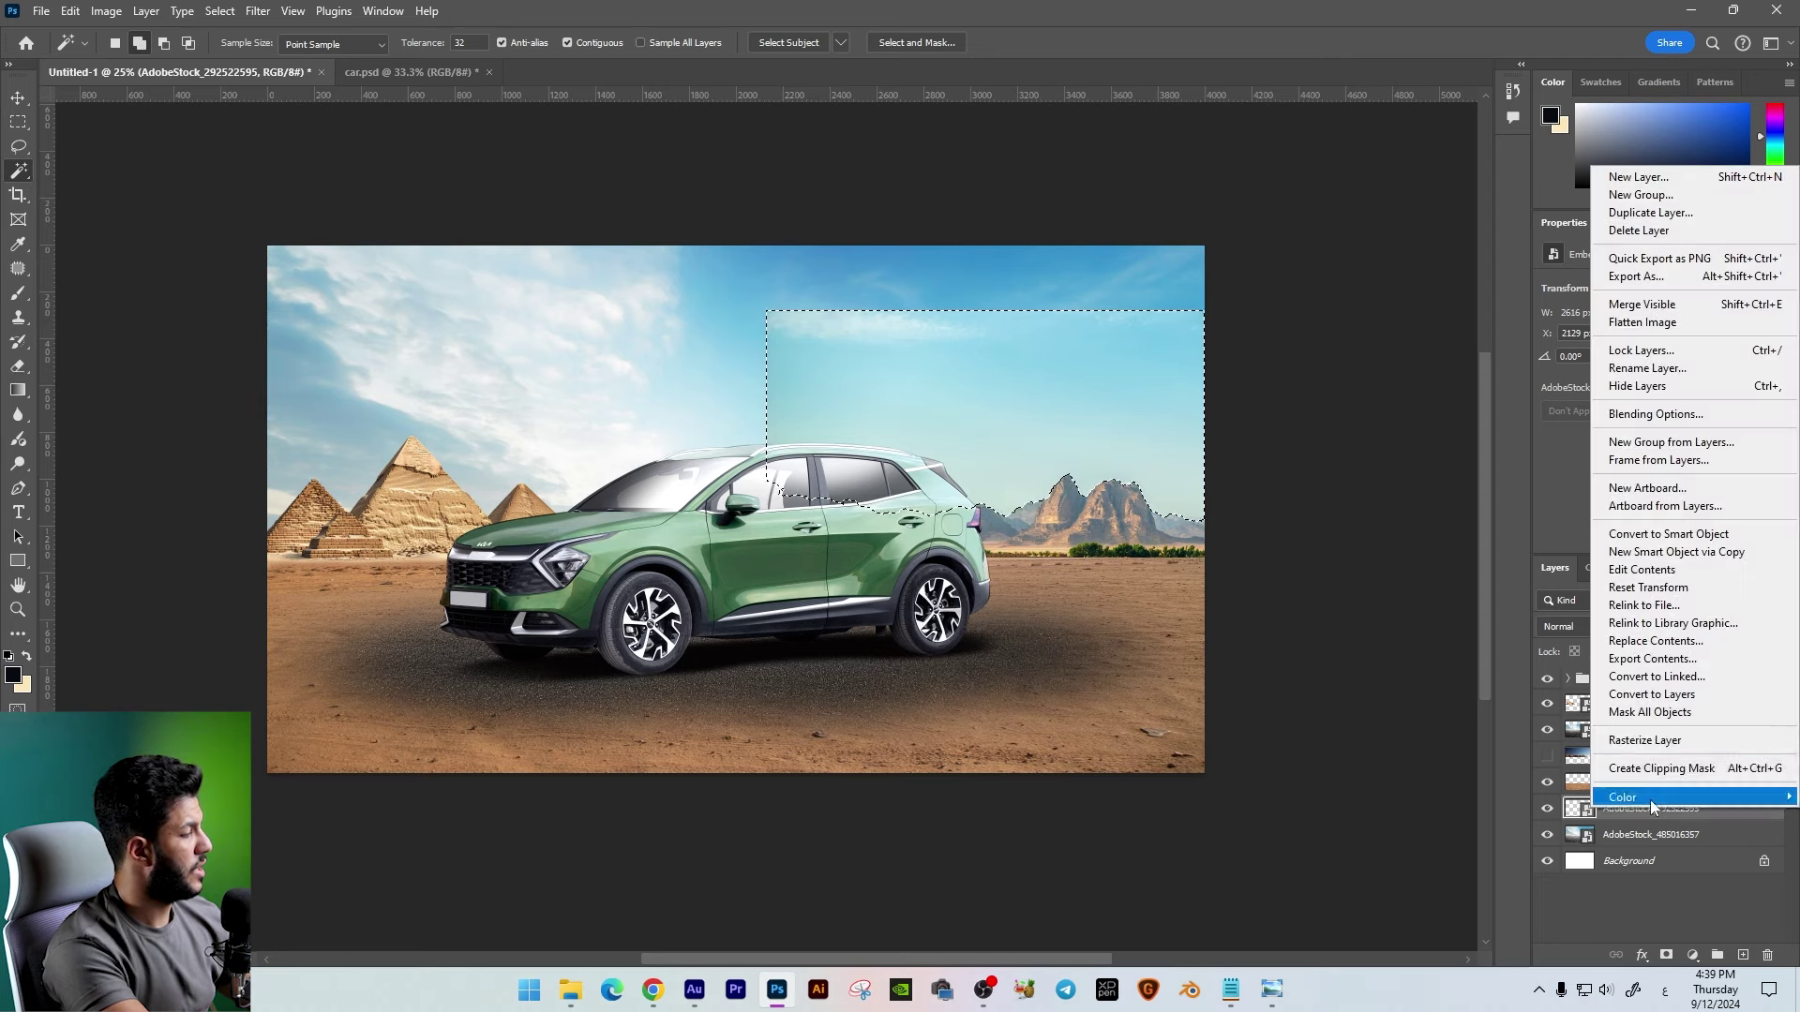
click(1662, 741)
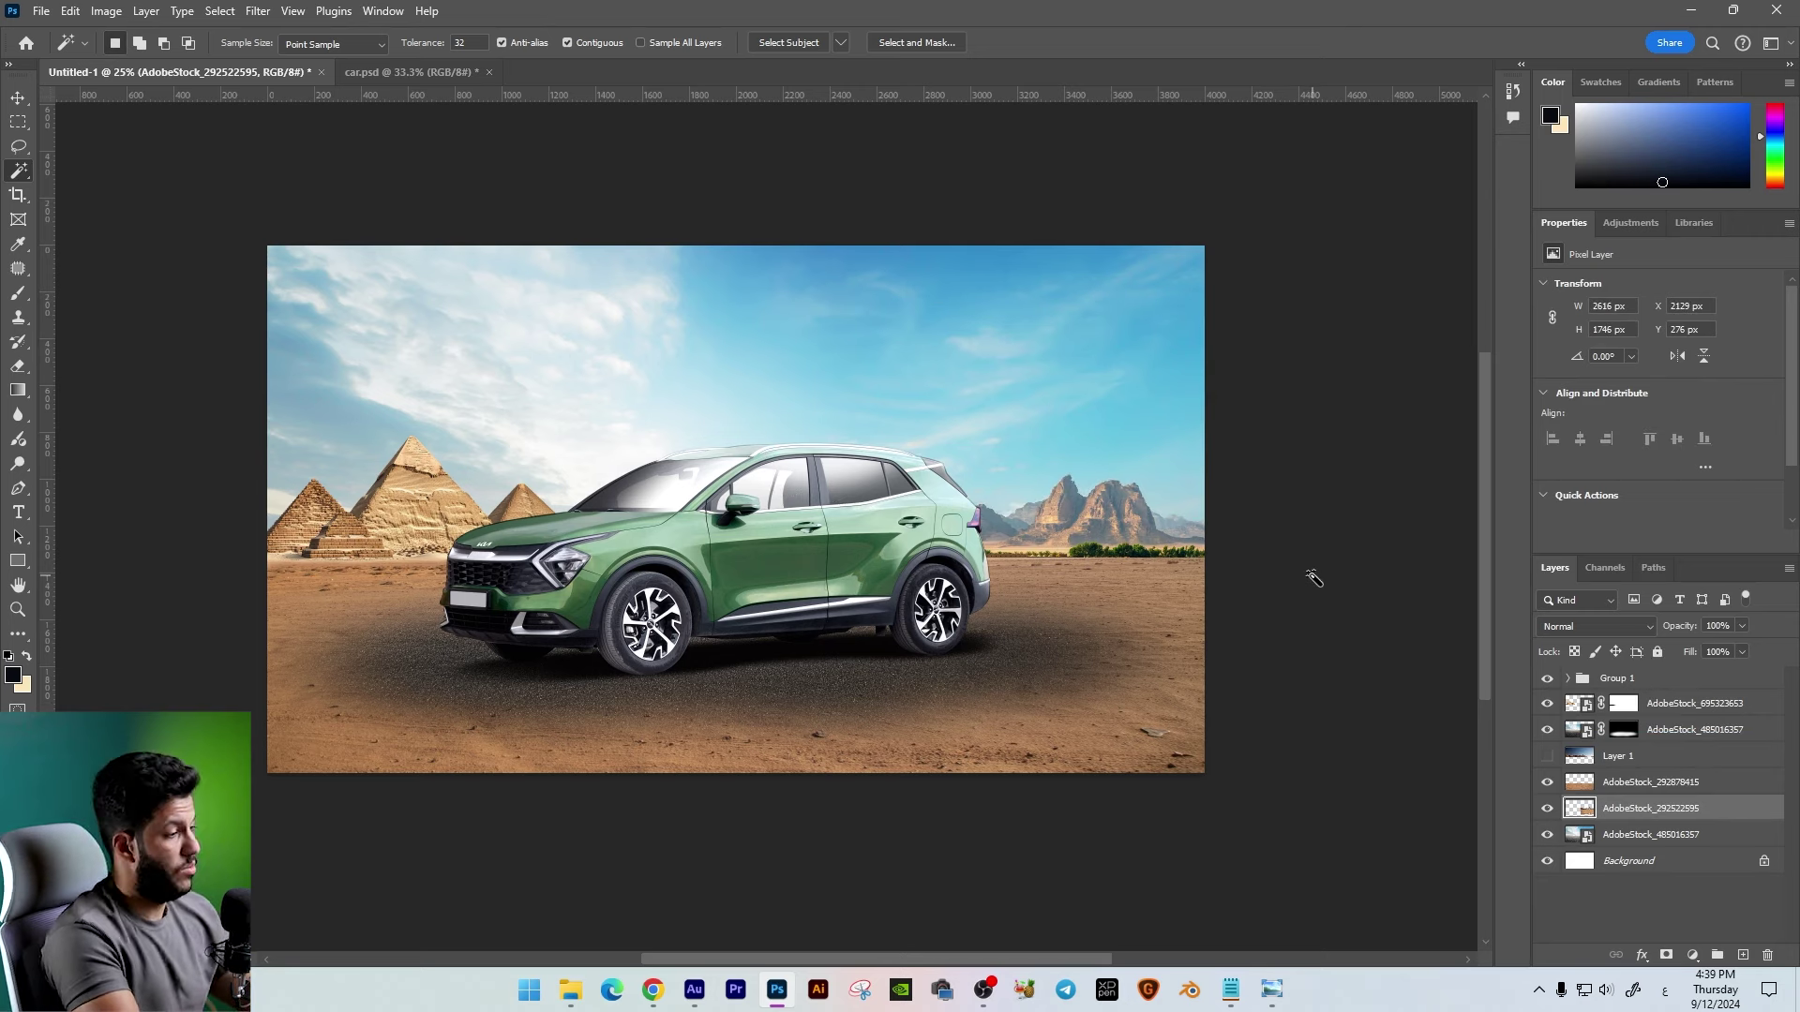
key(v)
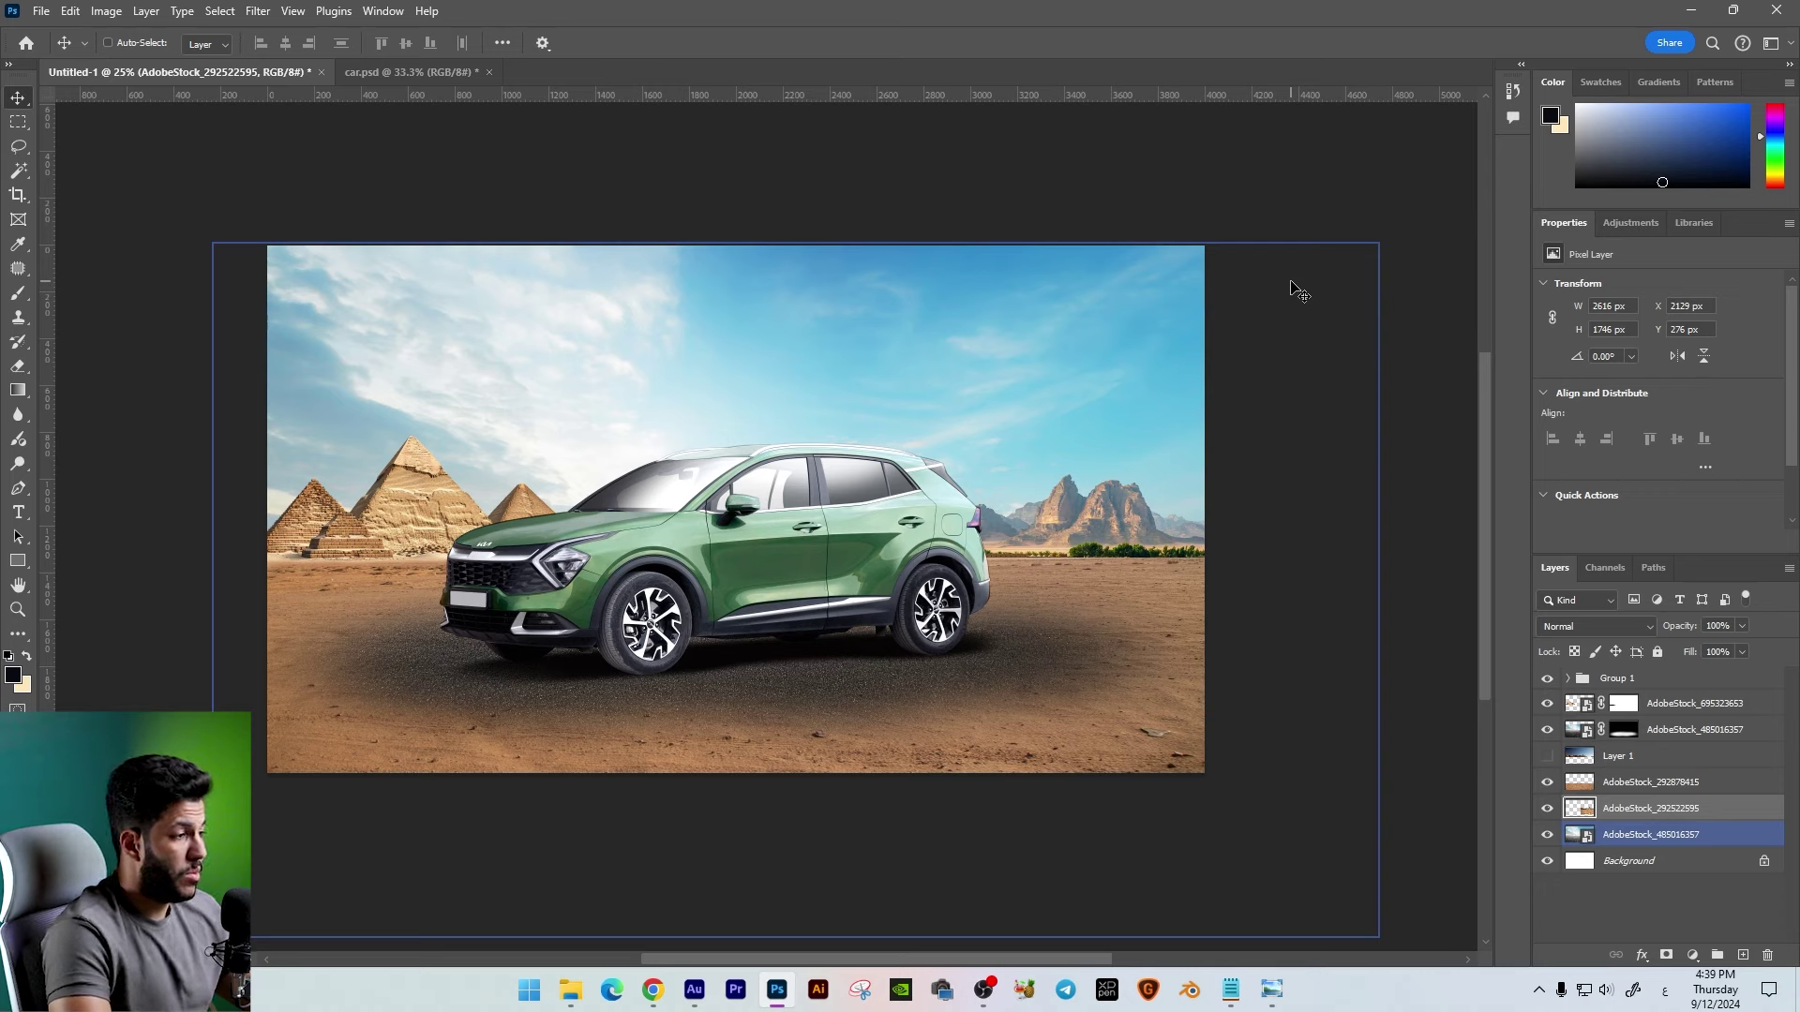
Step: Nudge the pyramids lower and scale them slightly larger
right_click(449, 504)
click(453, 507)
drag(449, 506, 446, 522)
key(ctrl+t)
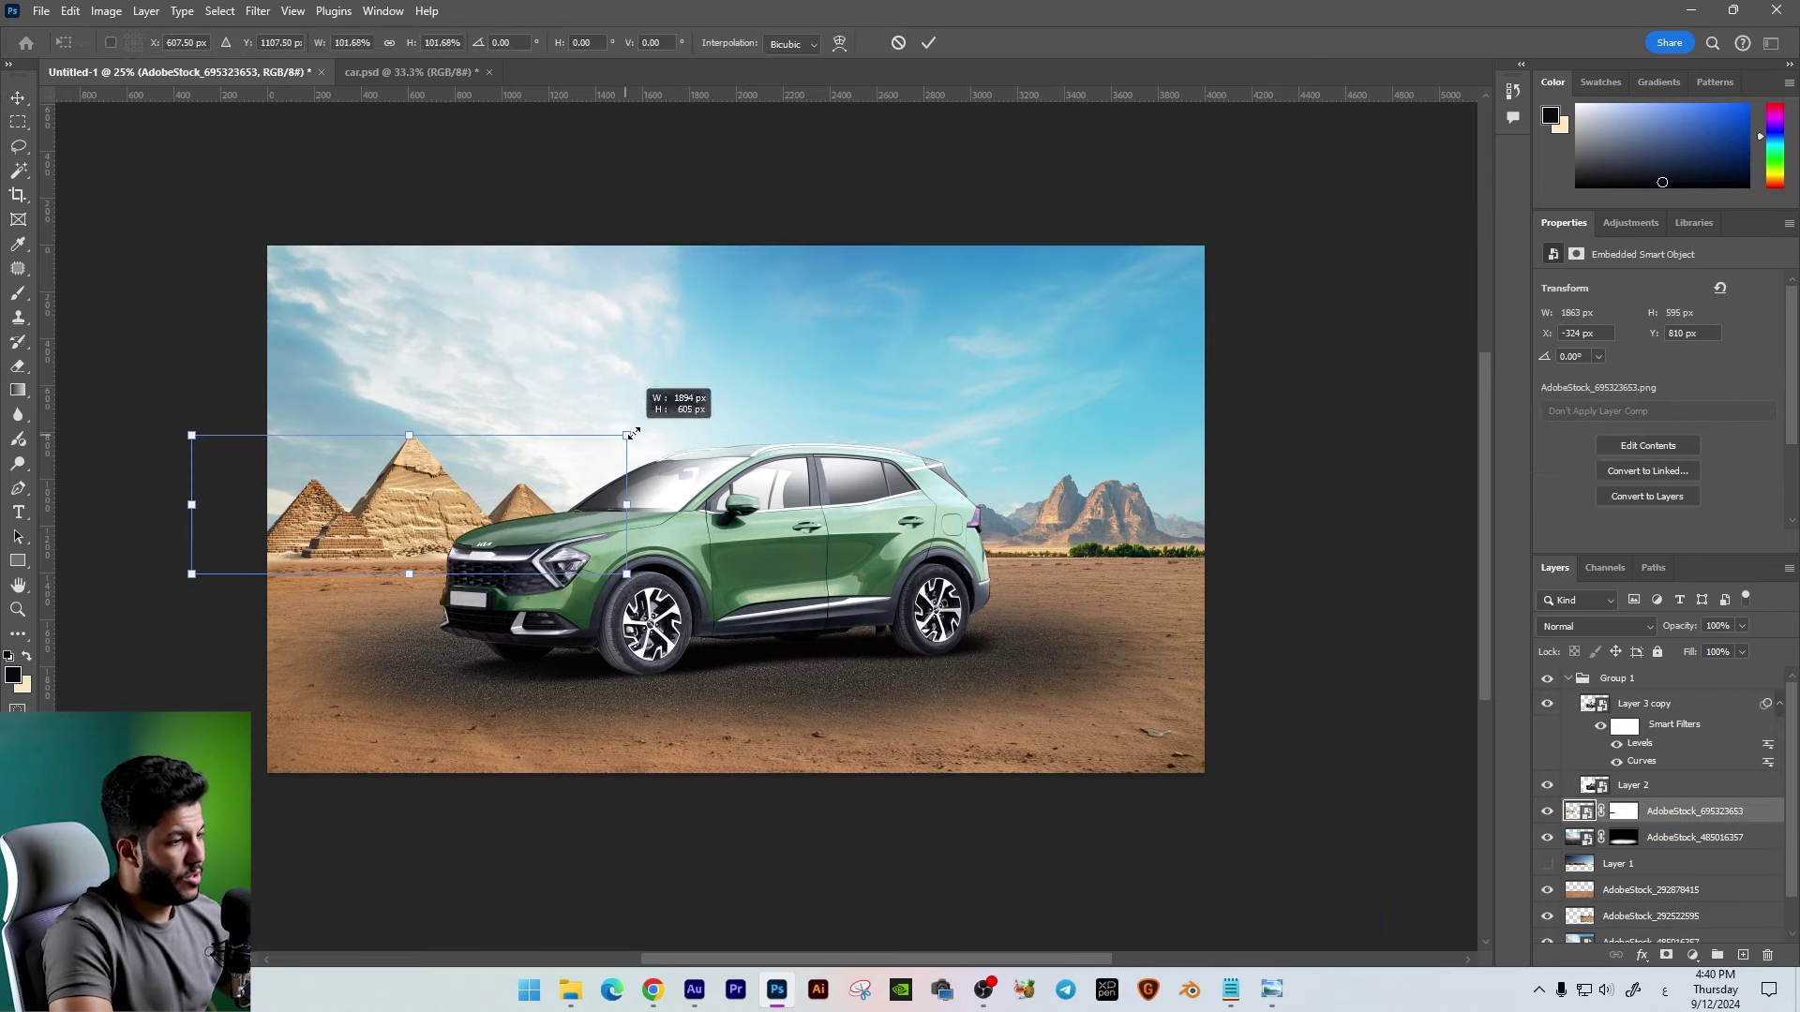
mouse_move(633, 434)
mouse_down()
mouse_move(699, 392)
mouse_move(662, 411)
mouse_up()
key(Return)
key(ctrl+t)
key(Return)
Step: Set the sky-and-desert background's saturation to -48 and add a new empty layer above it
right_click(952, 354)
click(970, 373)
right_click(1052, 351)
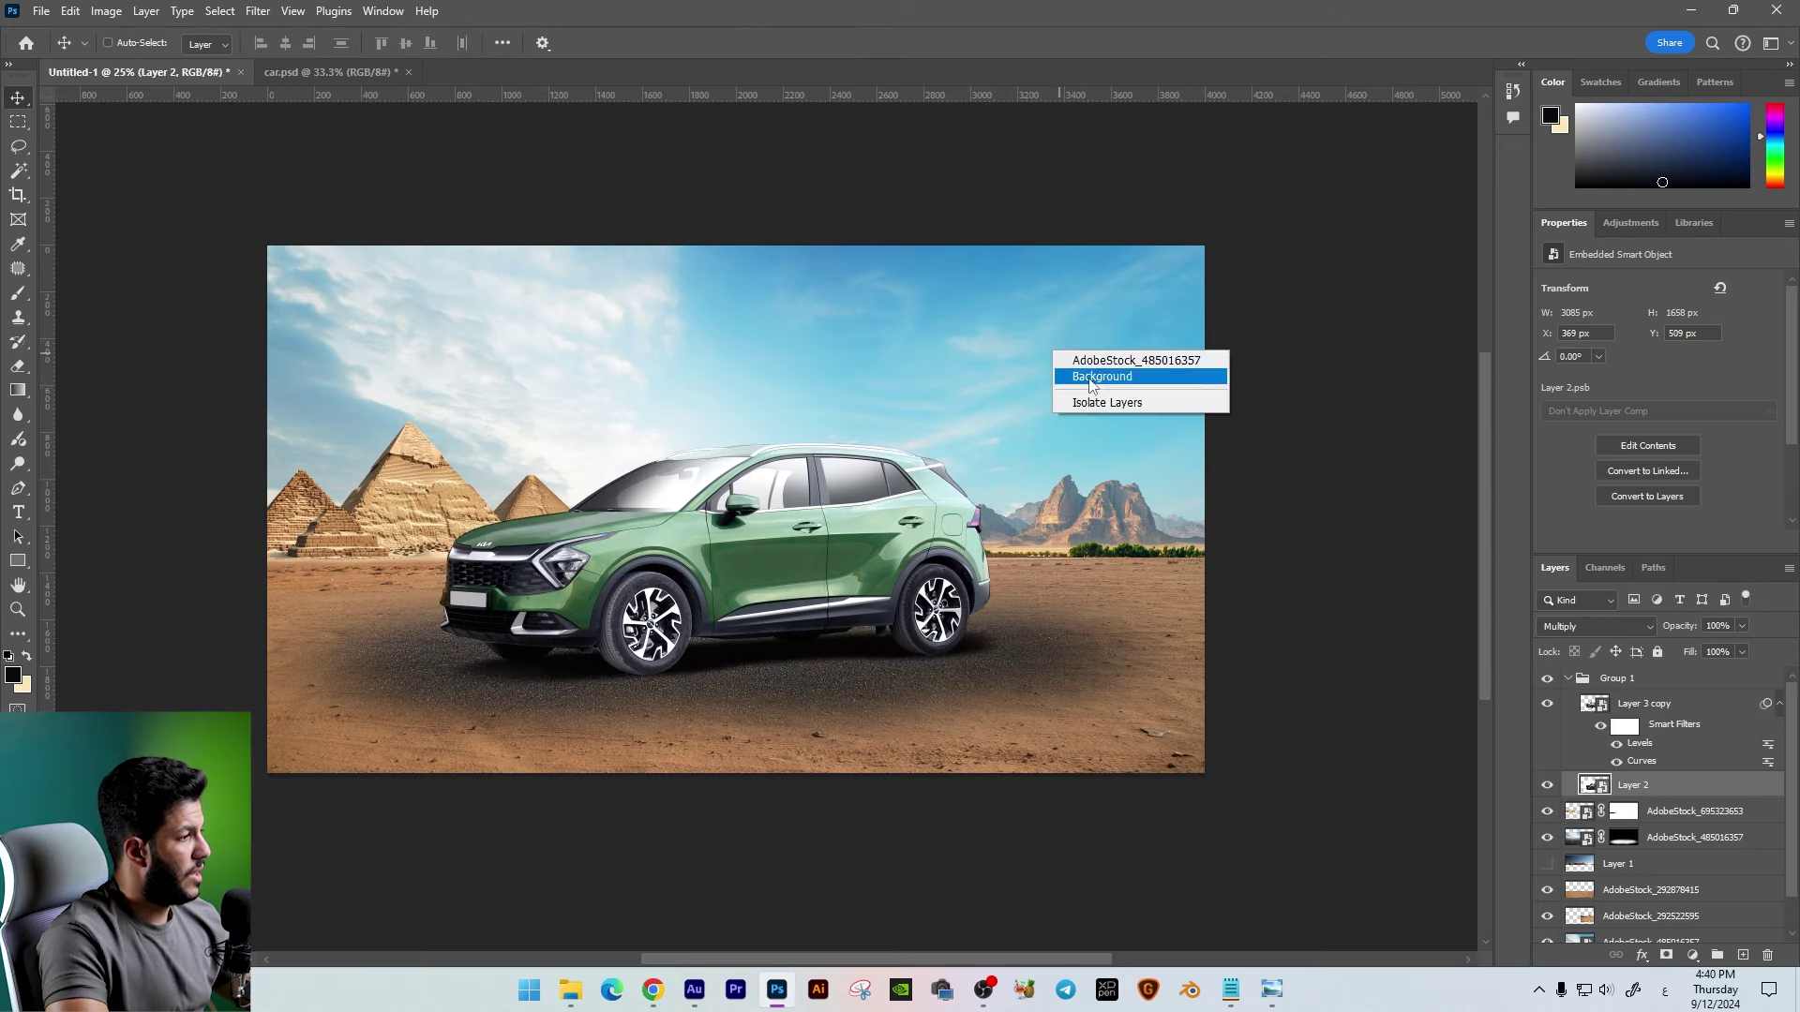
click(1092, 361)
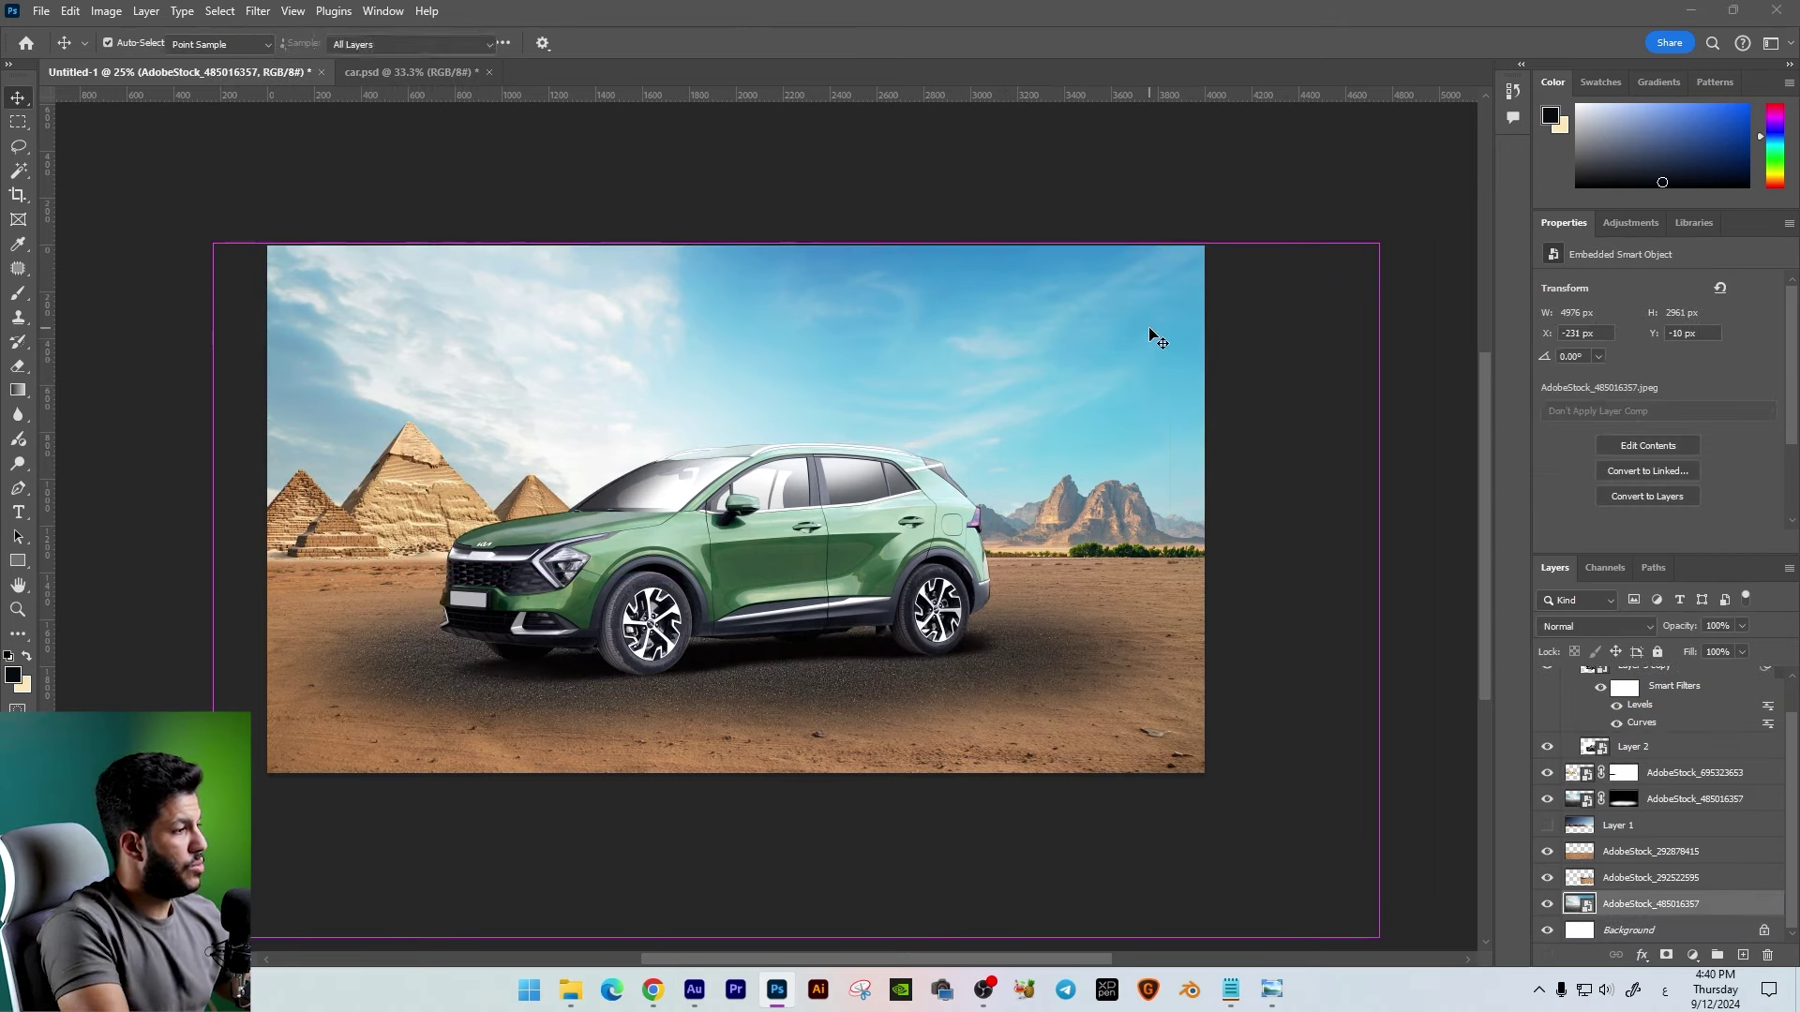
key(ctrl+u)
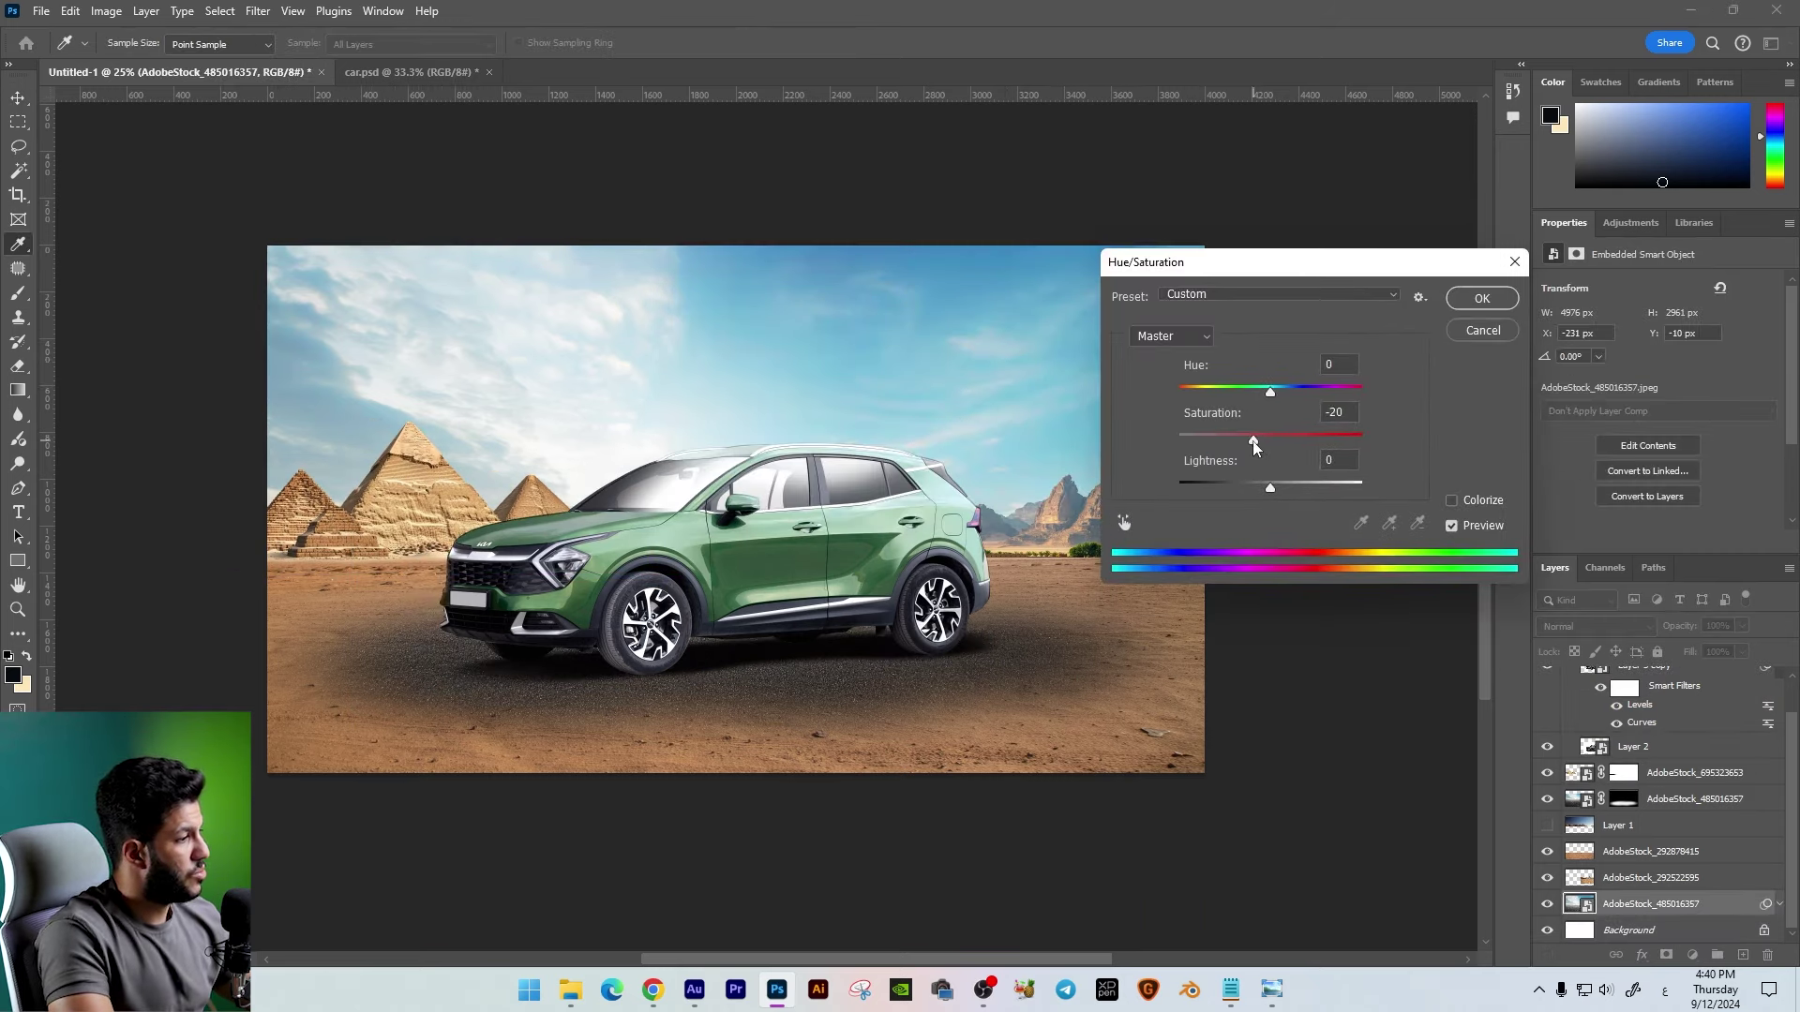
drag(1239, 443, 1230, 445)
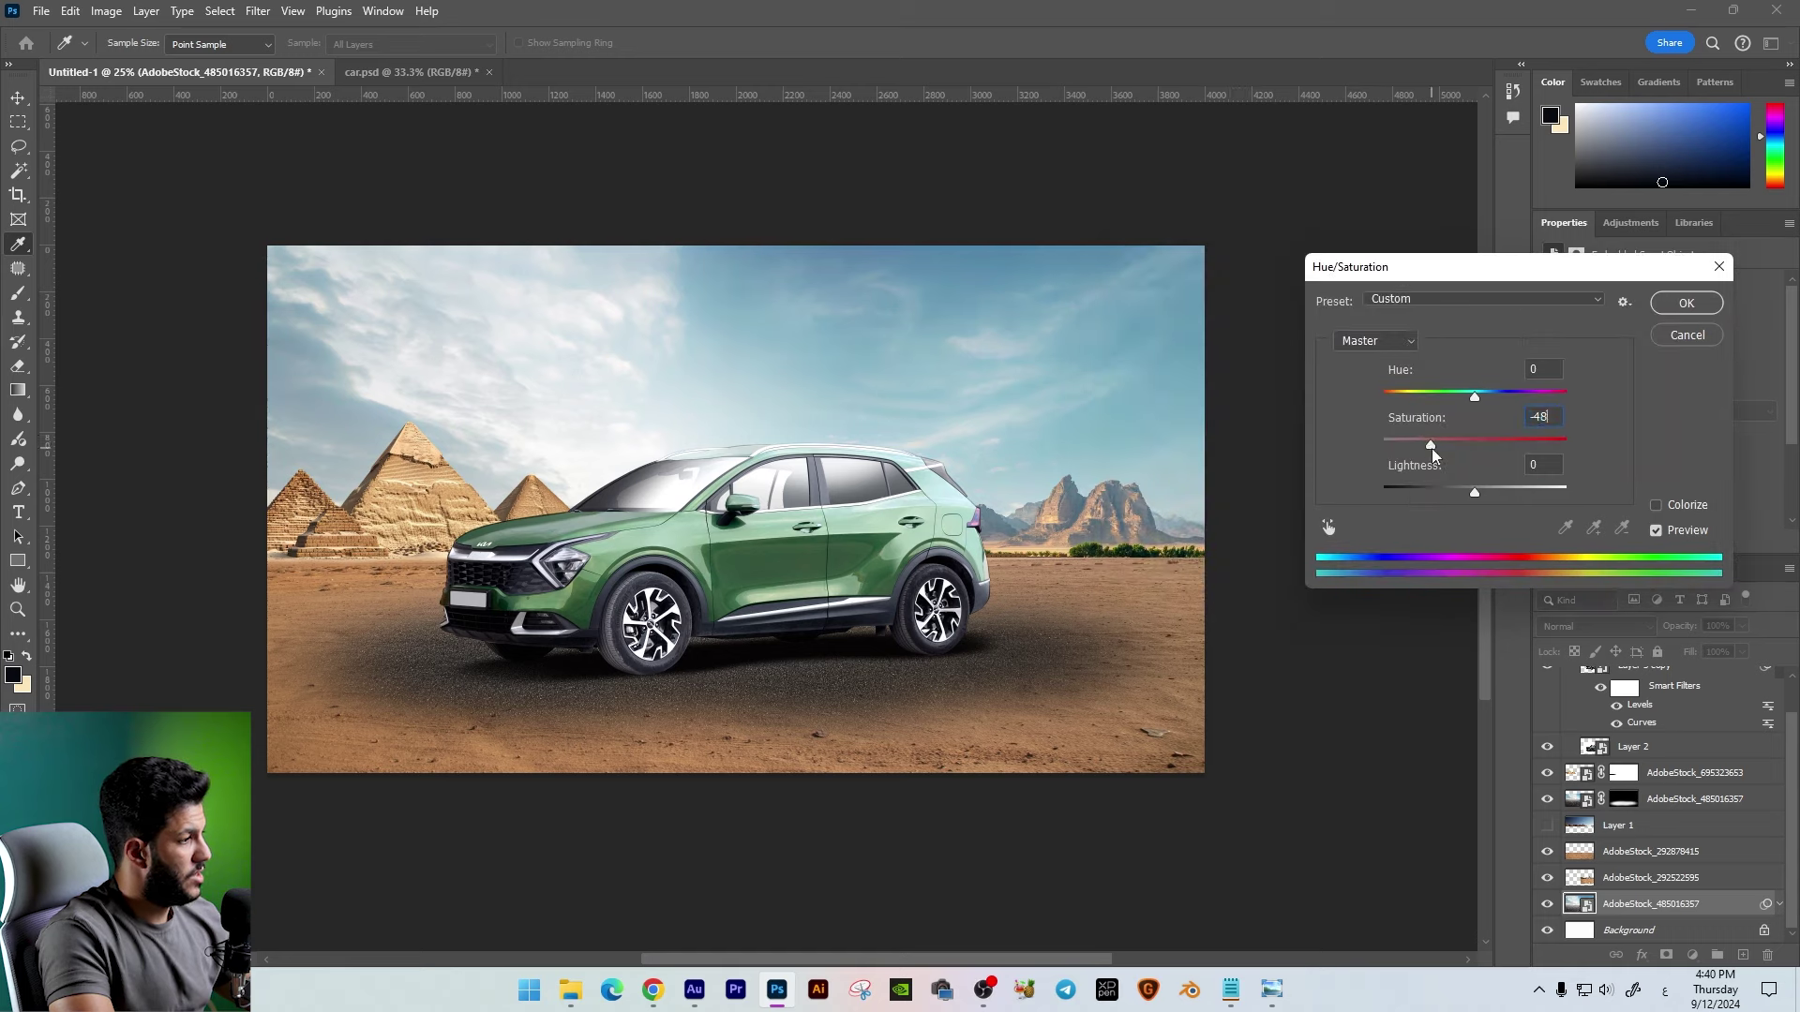
key(Return)
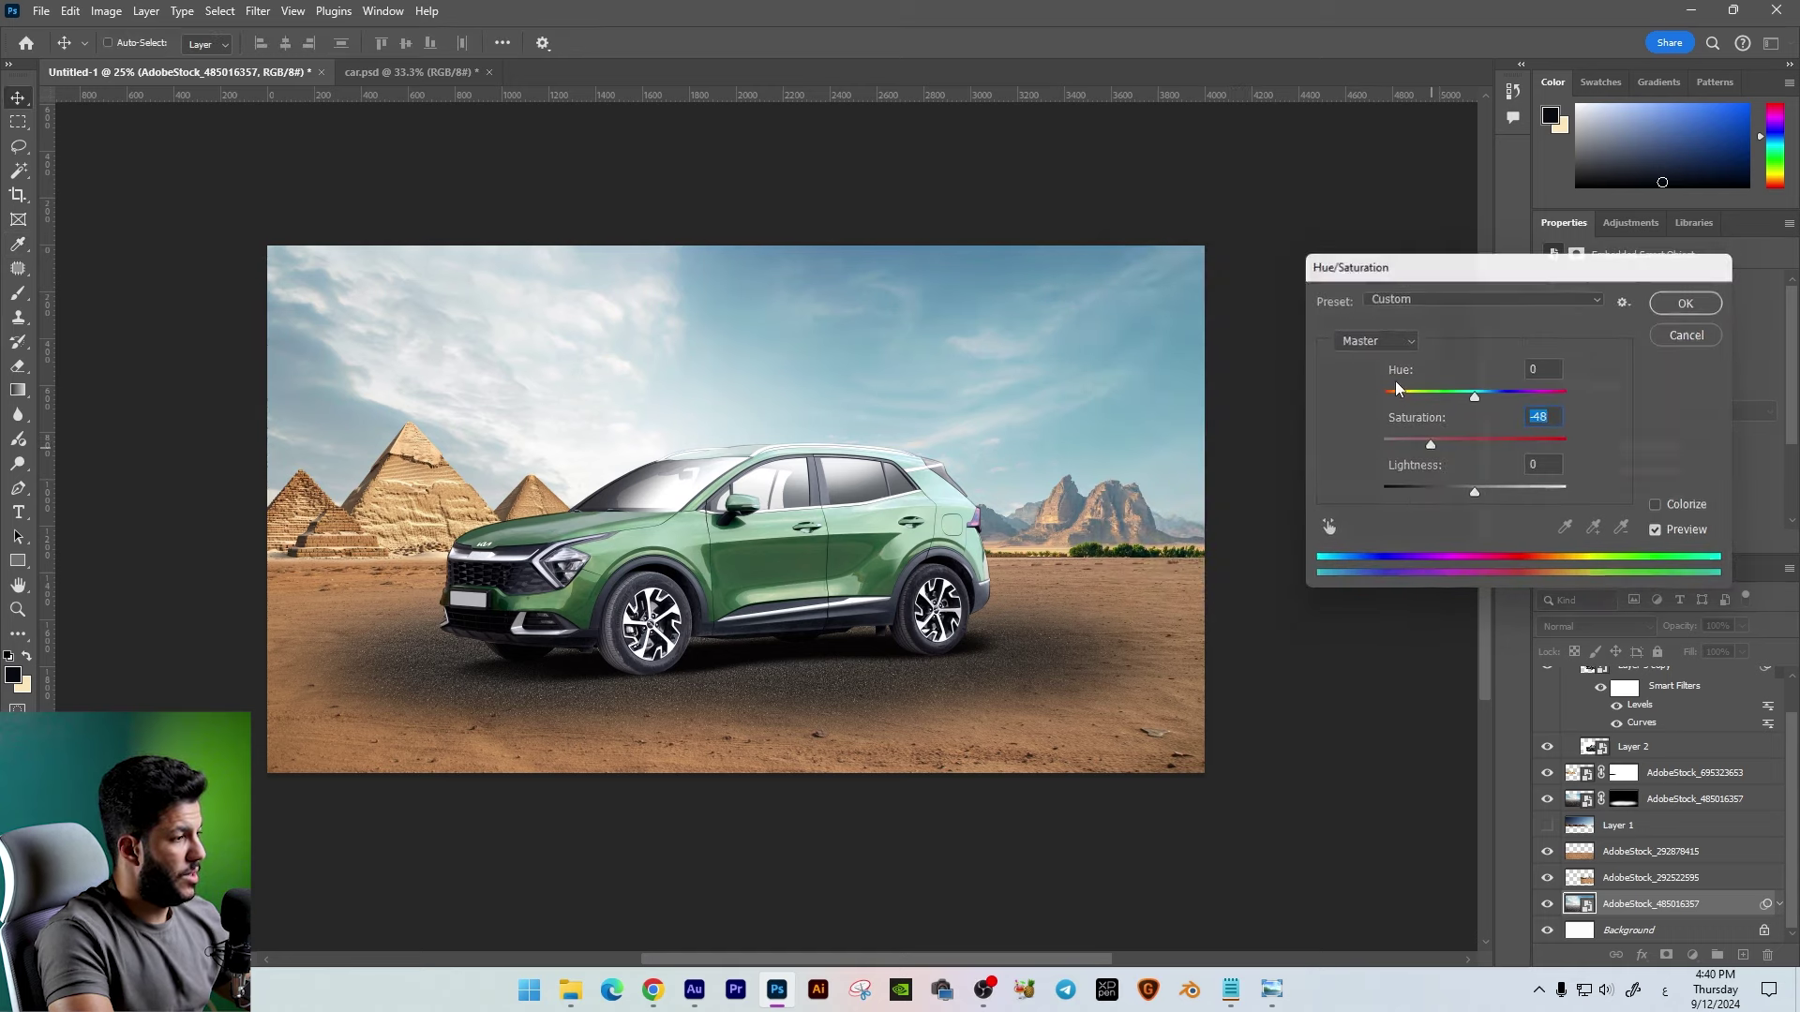
key(ctrl+shift+alt+n)
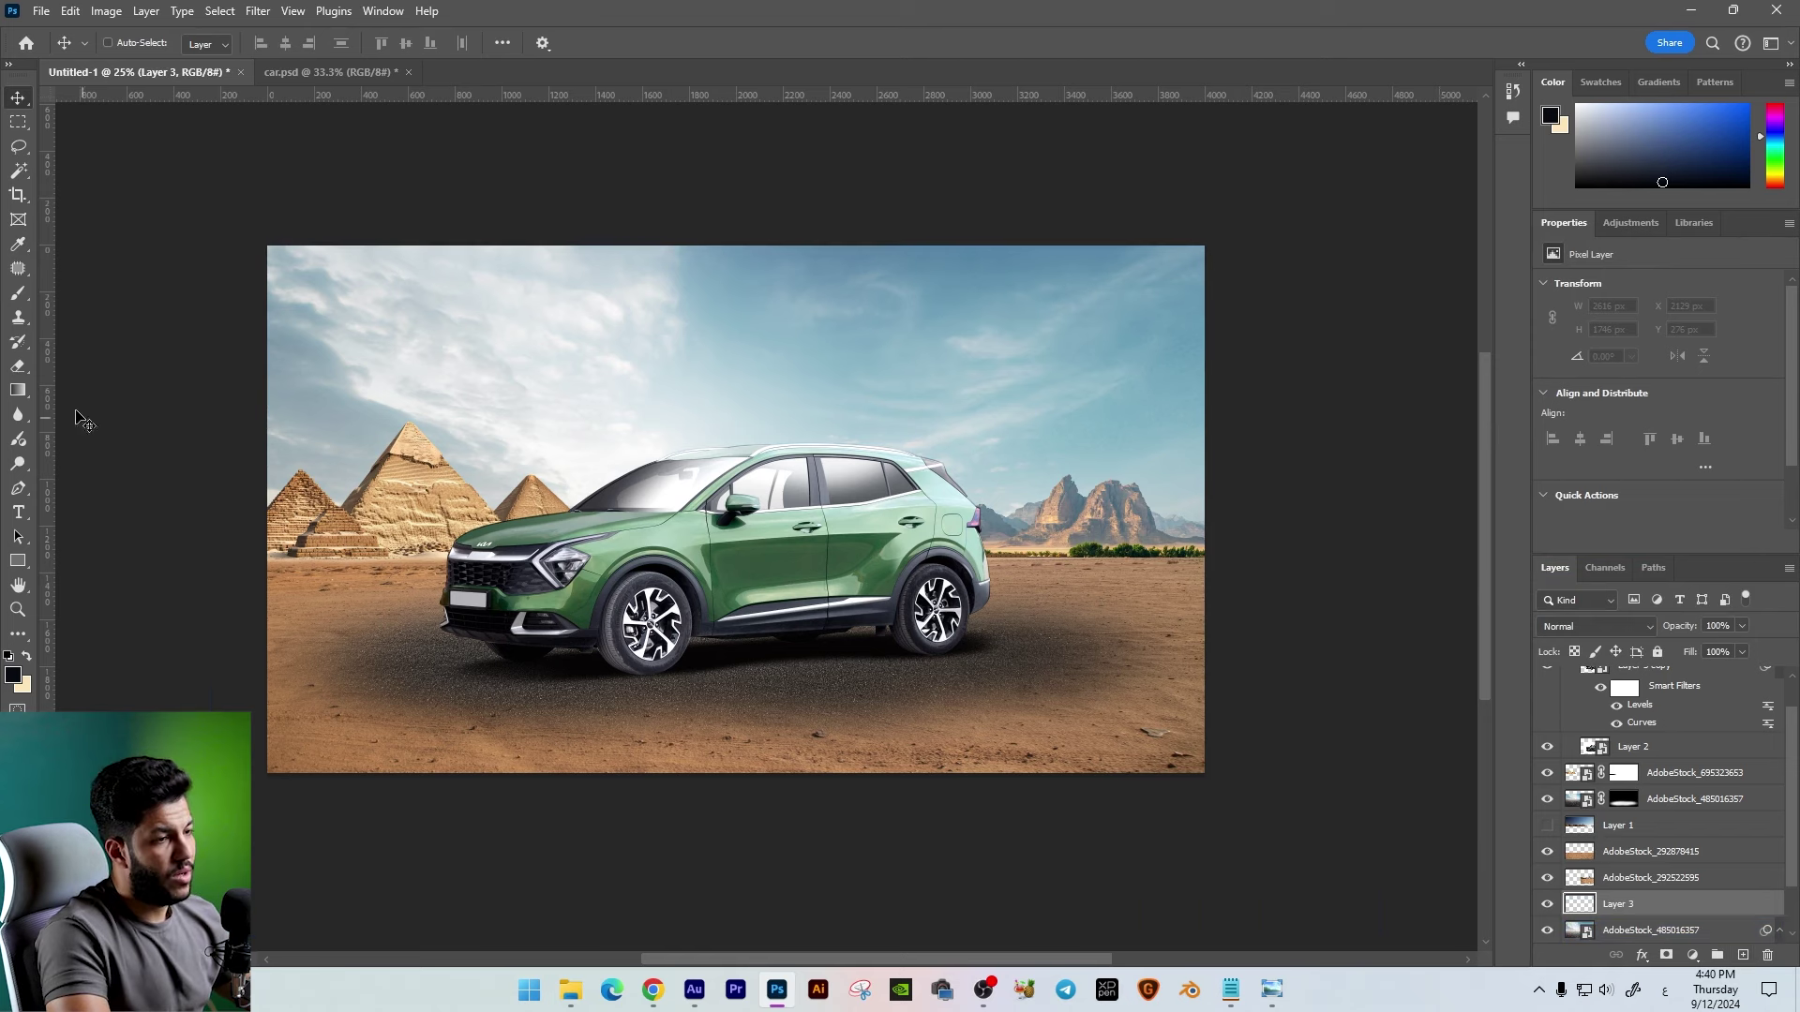
Step: Draw a dark teal gradient from the top of the sky toward the car
click(22, 392)
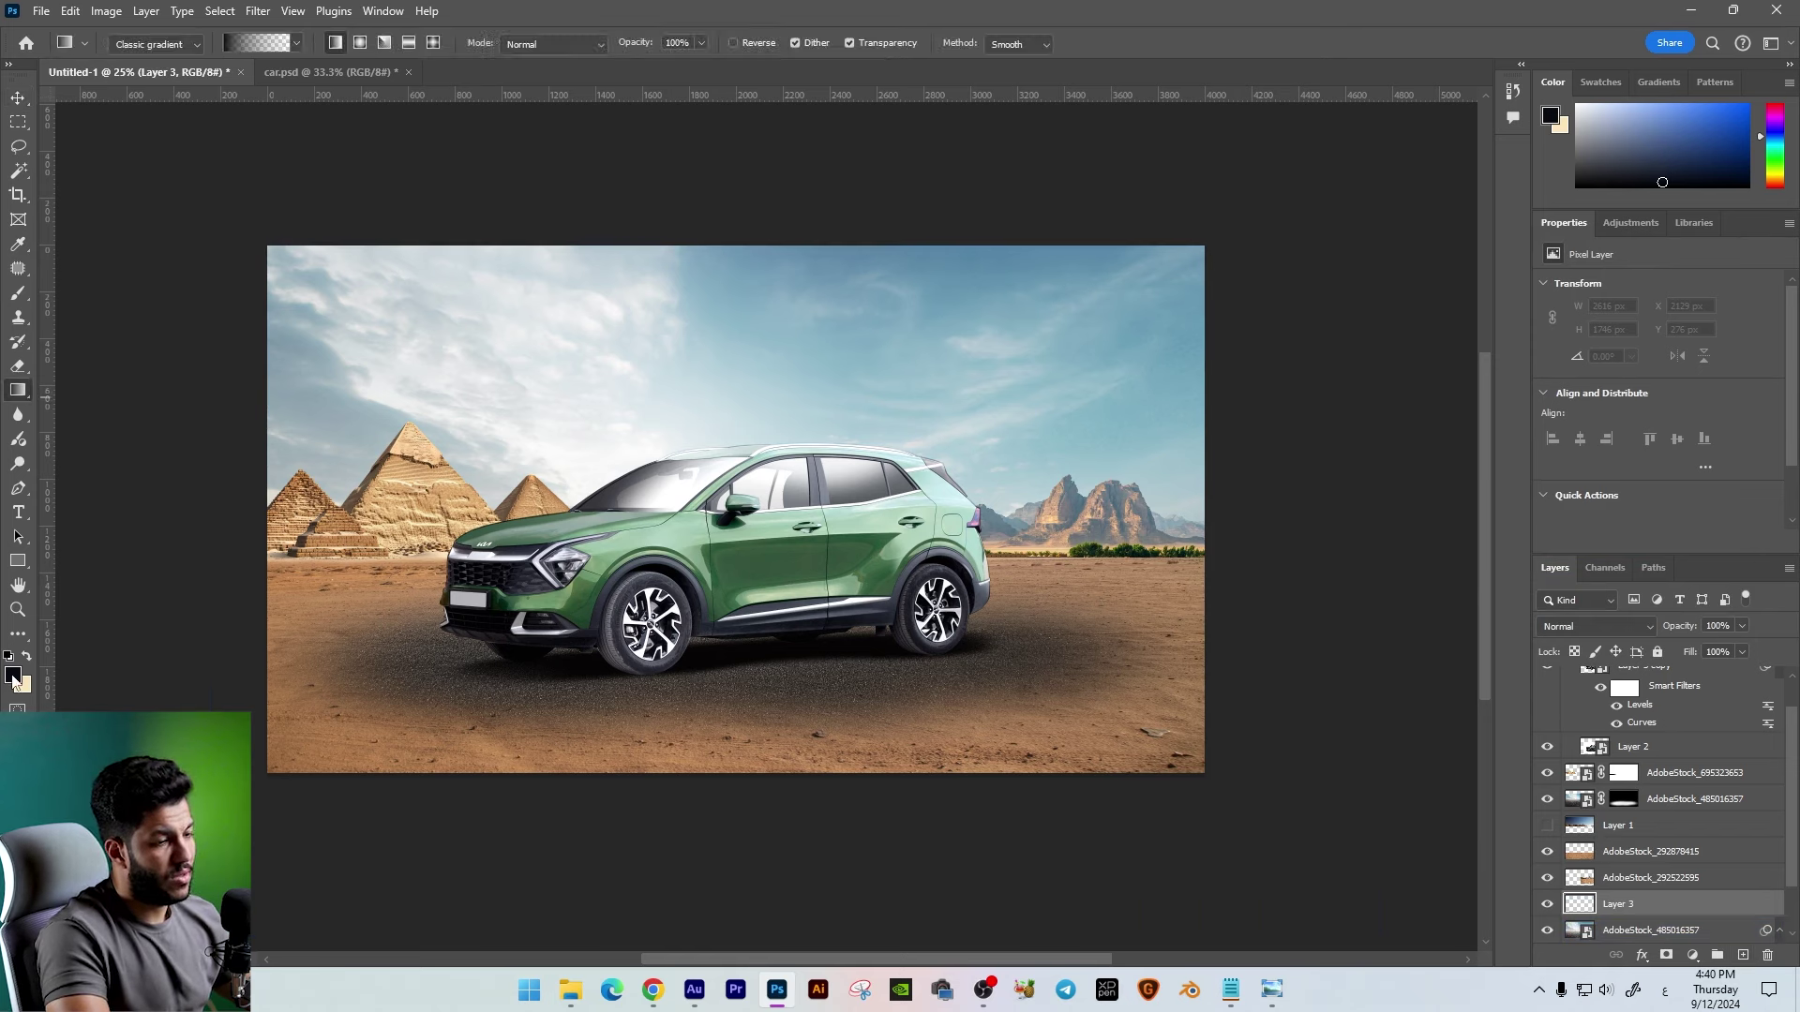
click(13, 676)
click(906, 345)
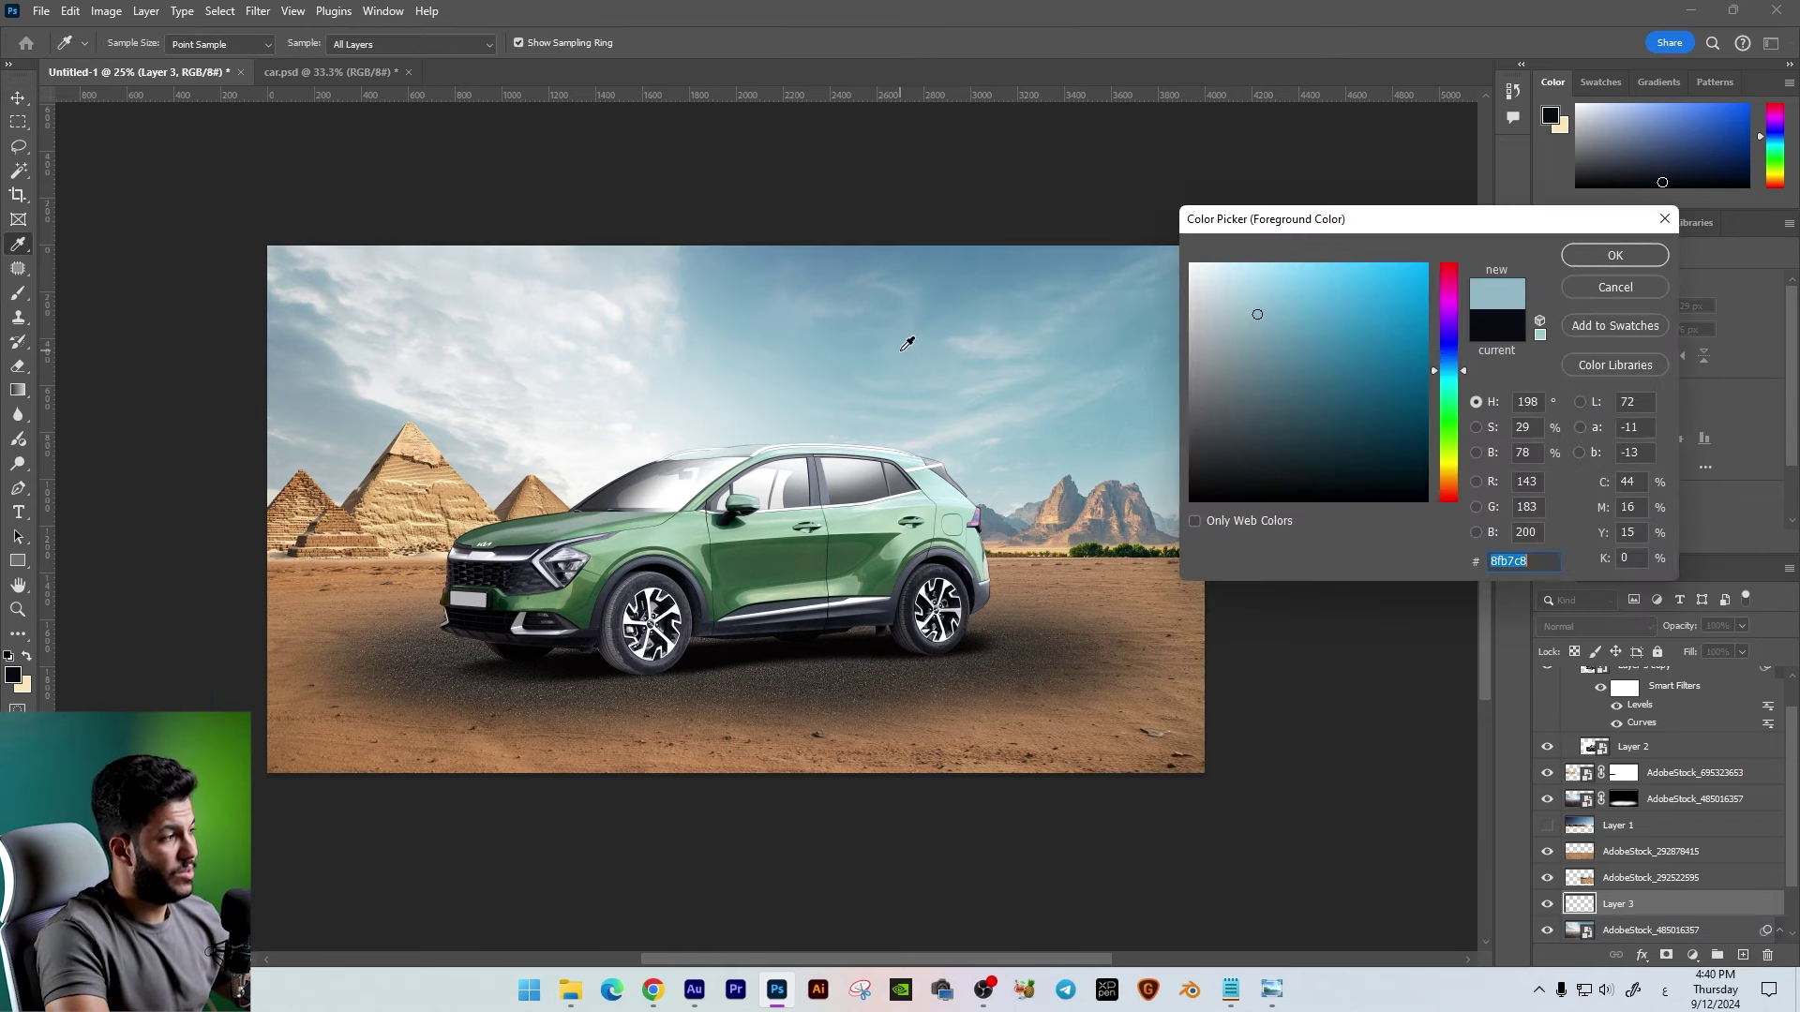
click(1286, 370)
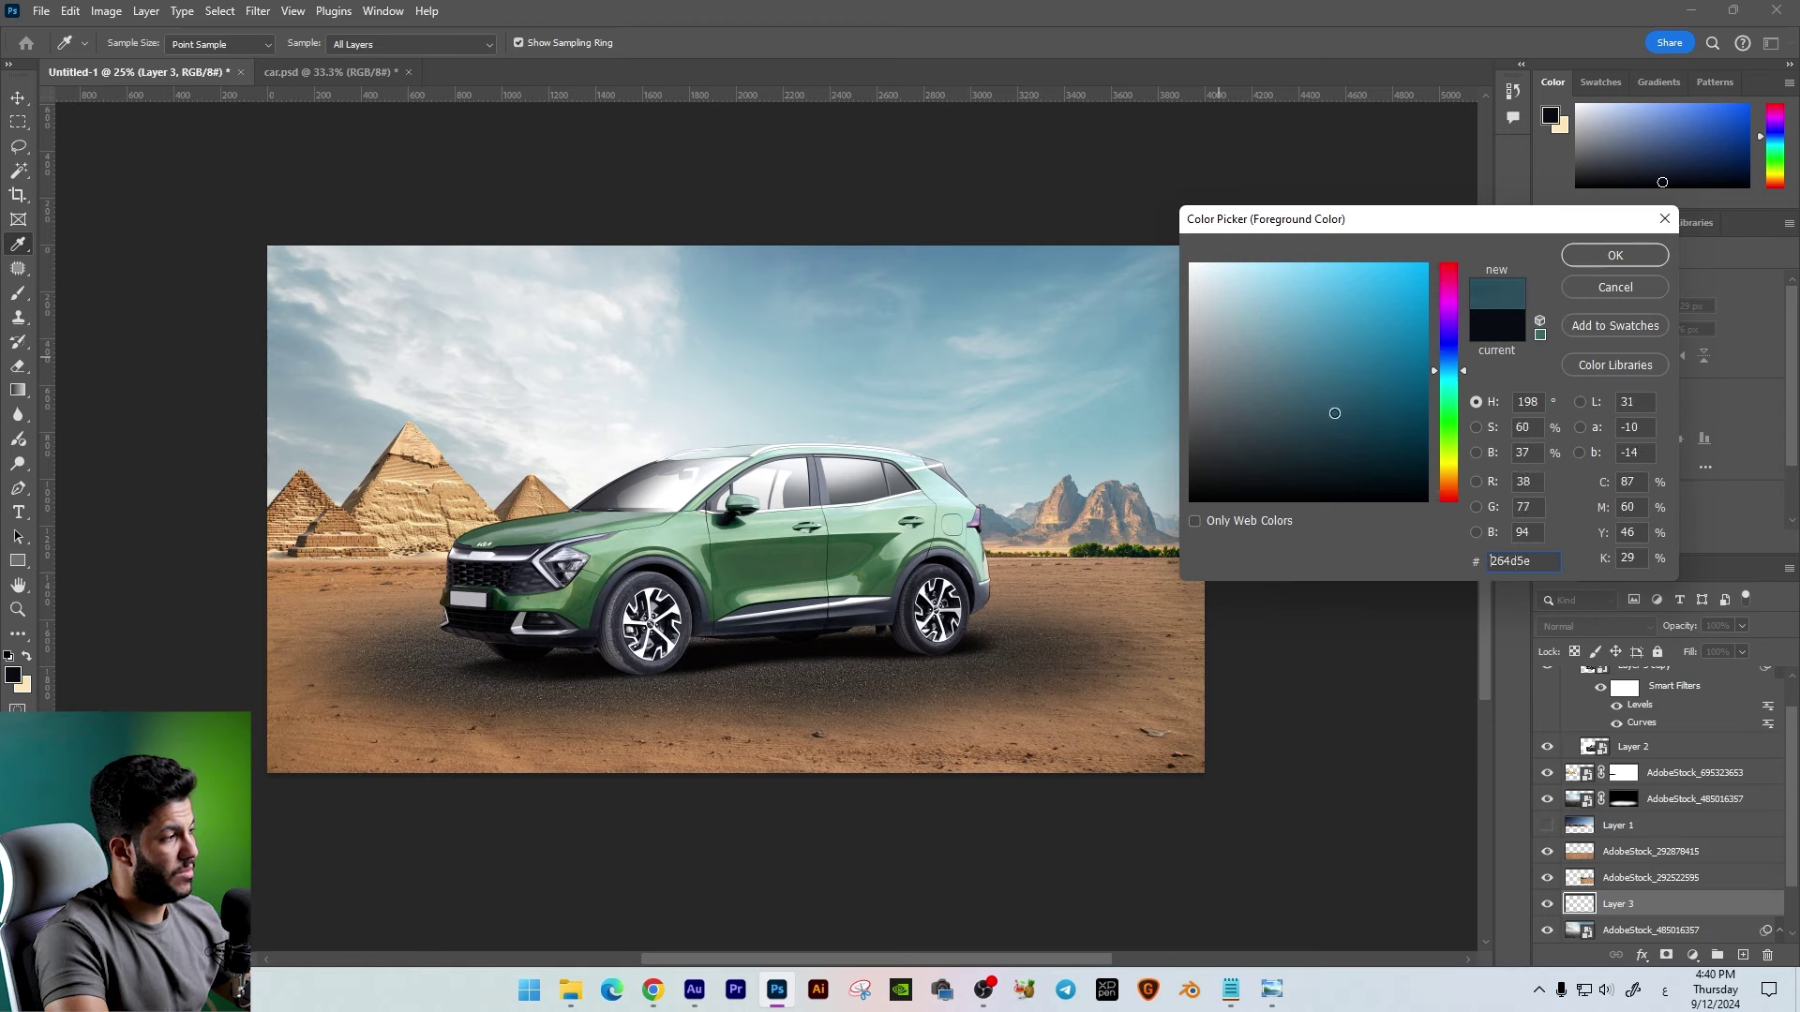
click(1614, 255)
key(g)
drag(956, 193, 854, 364)
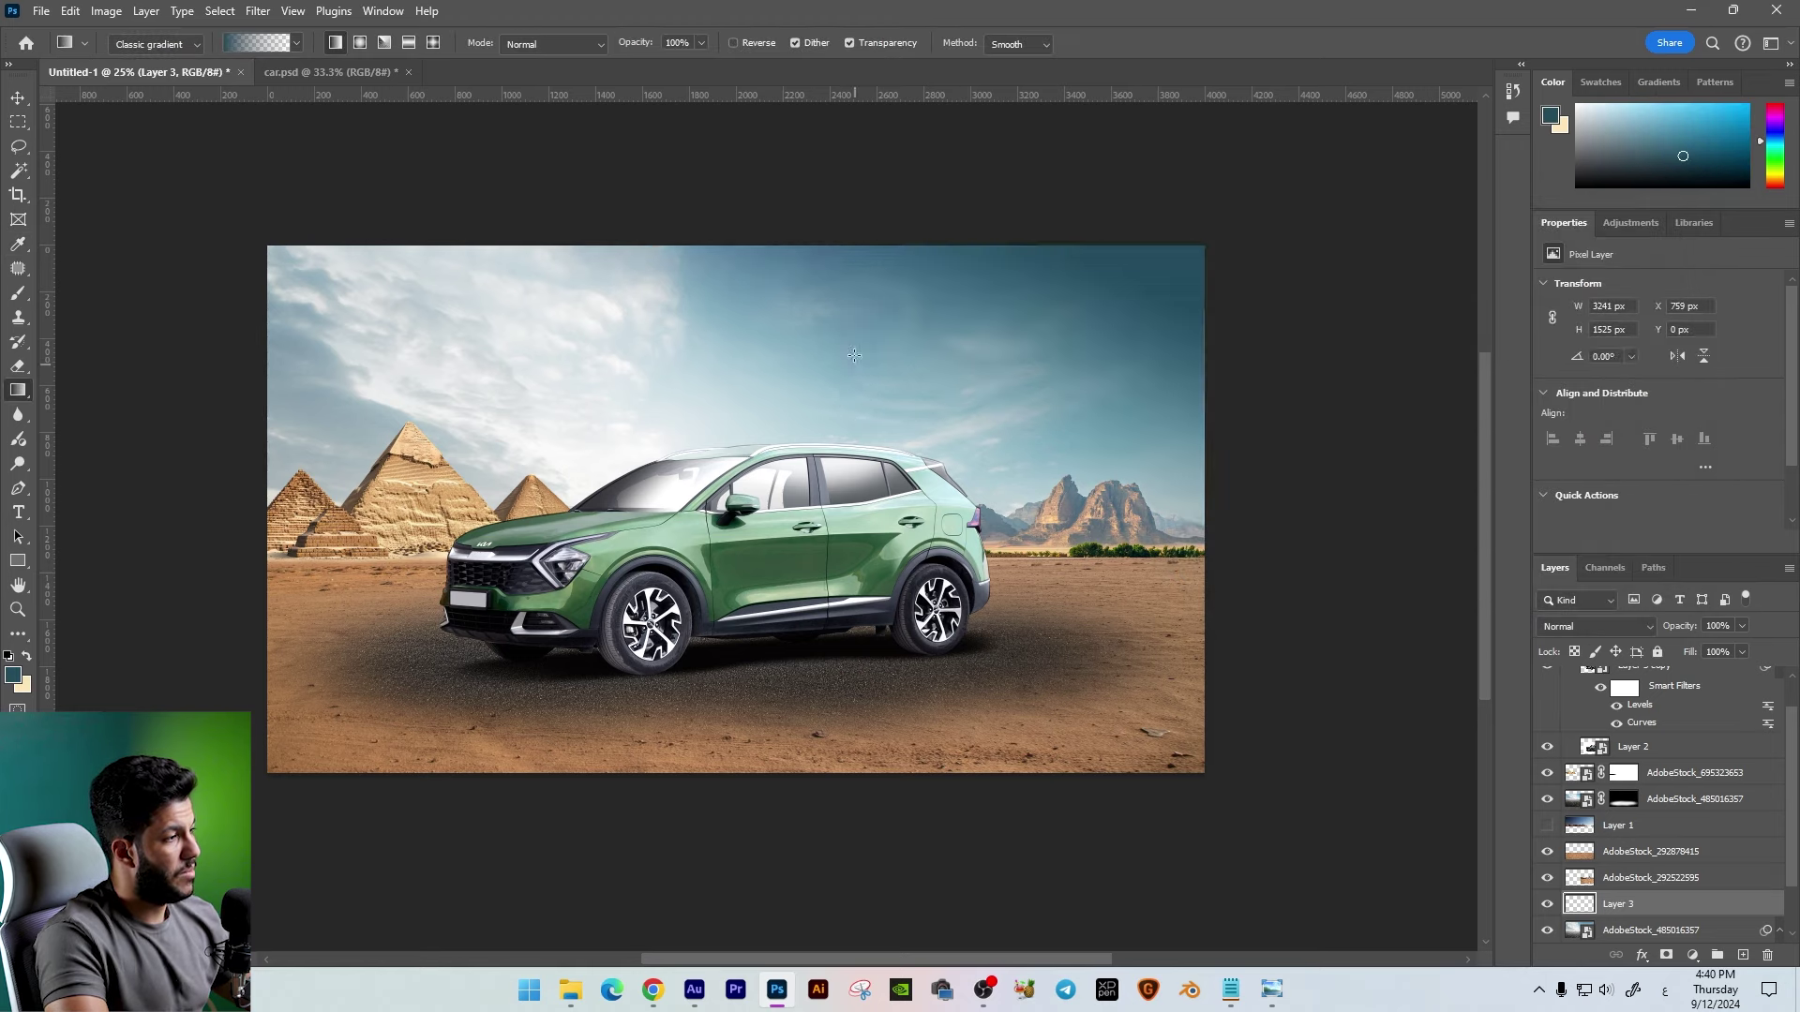
drag(904, 185, 805, 441)
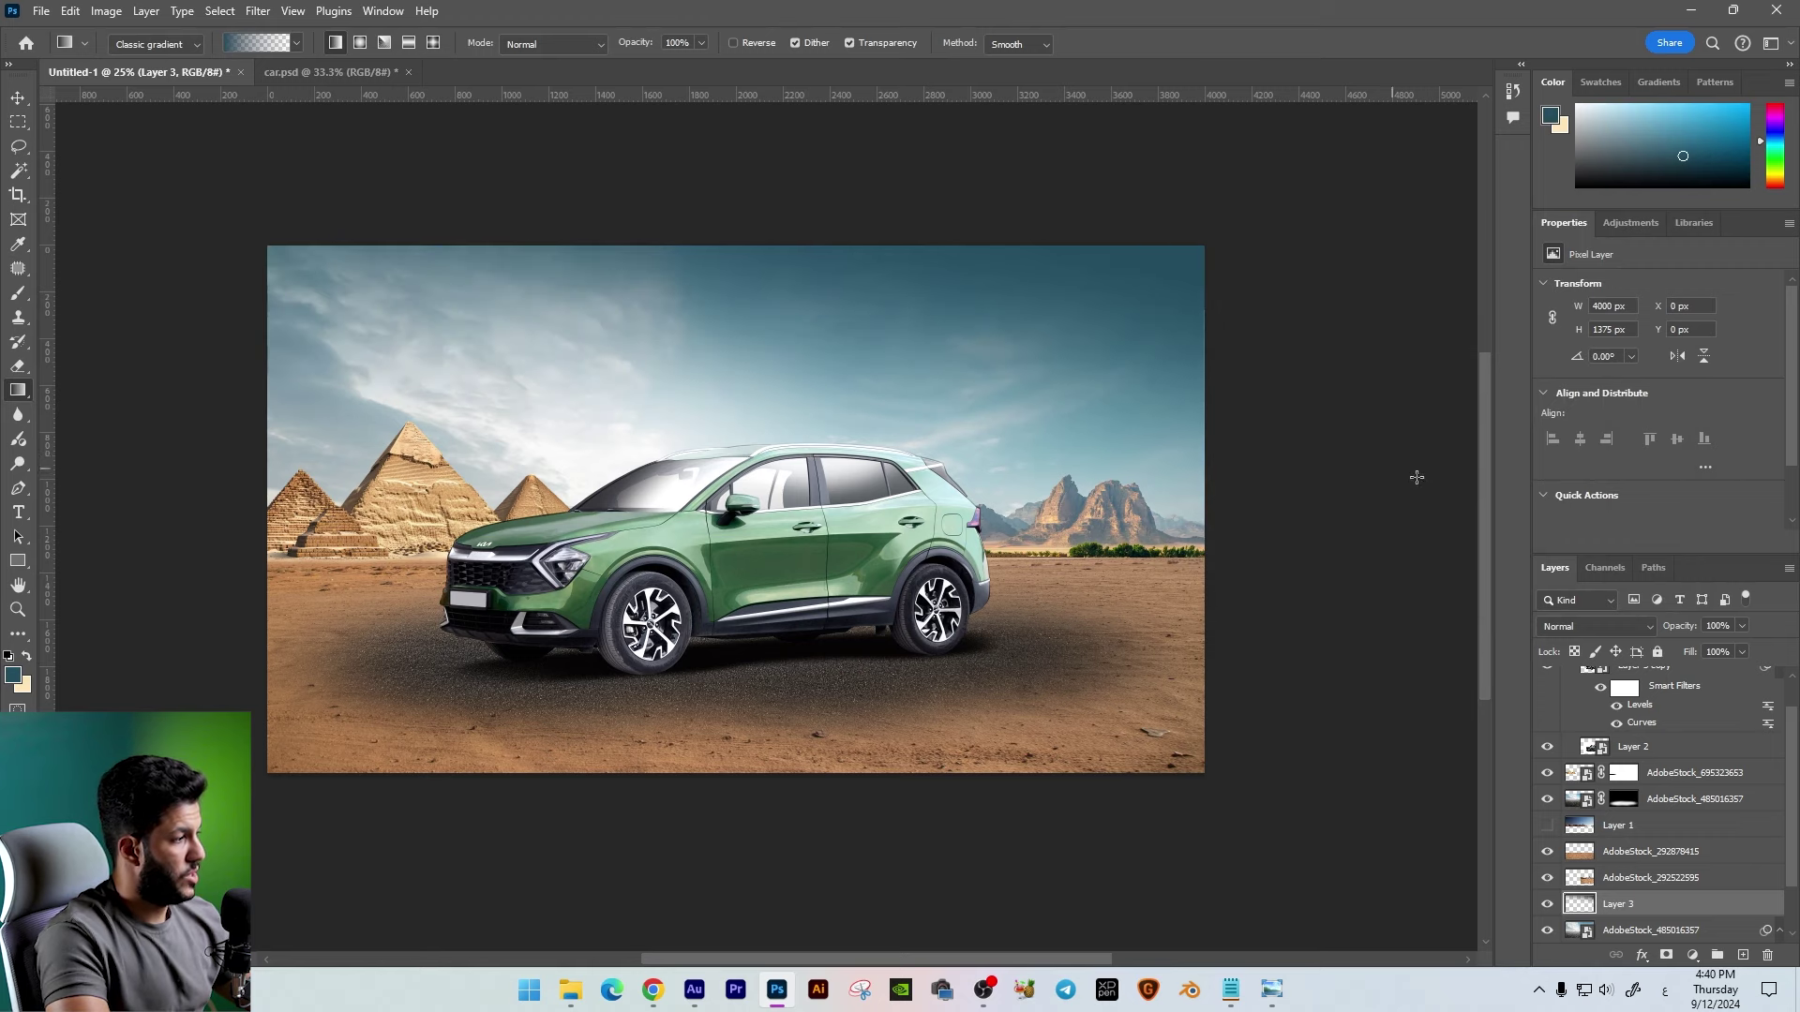
Step: Set the gradient layer to Multiply blend mode at 75% opacity
click(1598, 626)
click(1575, 512)
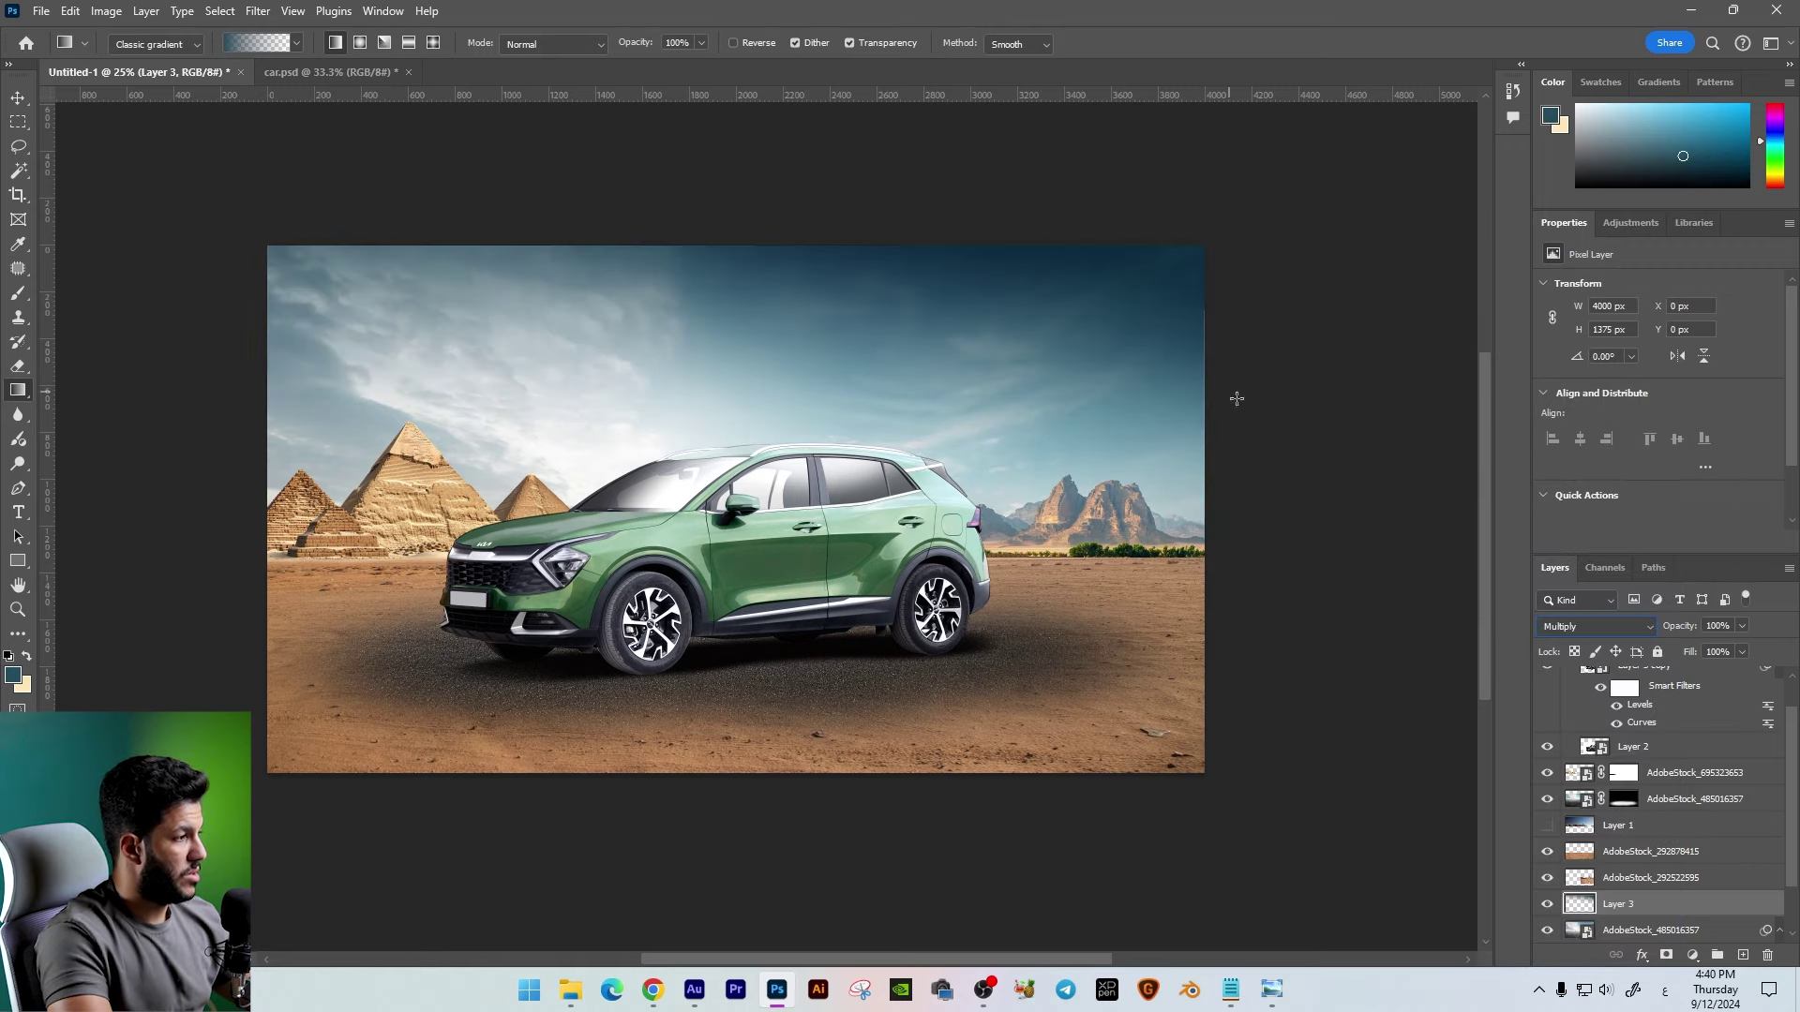
key(v)
click(1742, 626)
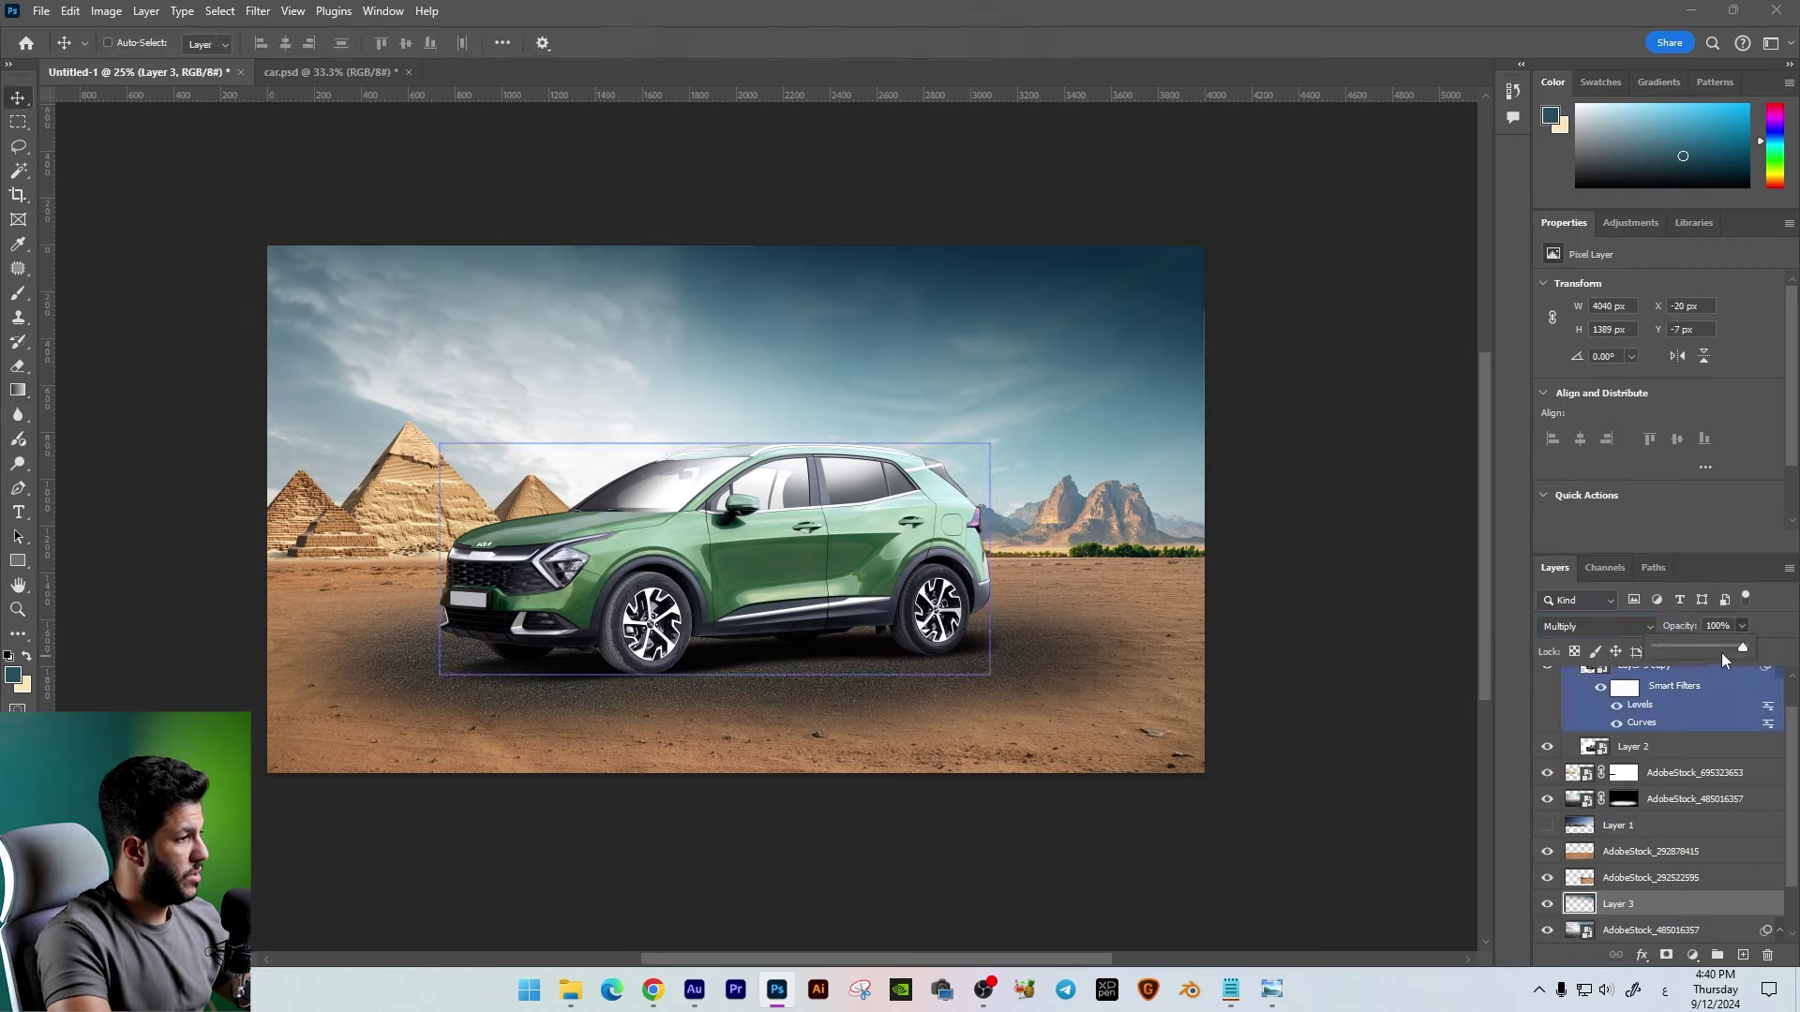
click(1721, 650)
key(alt+bracketleft)
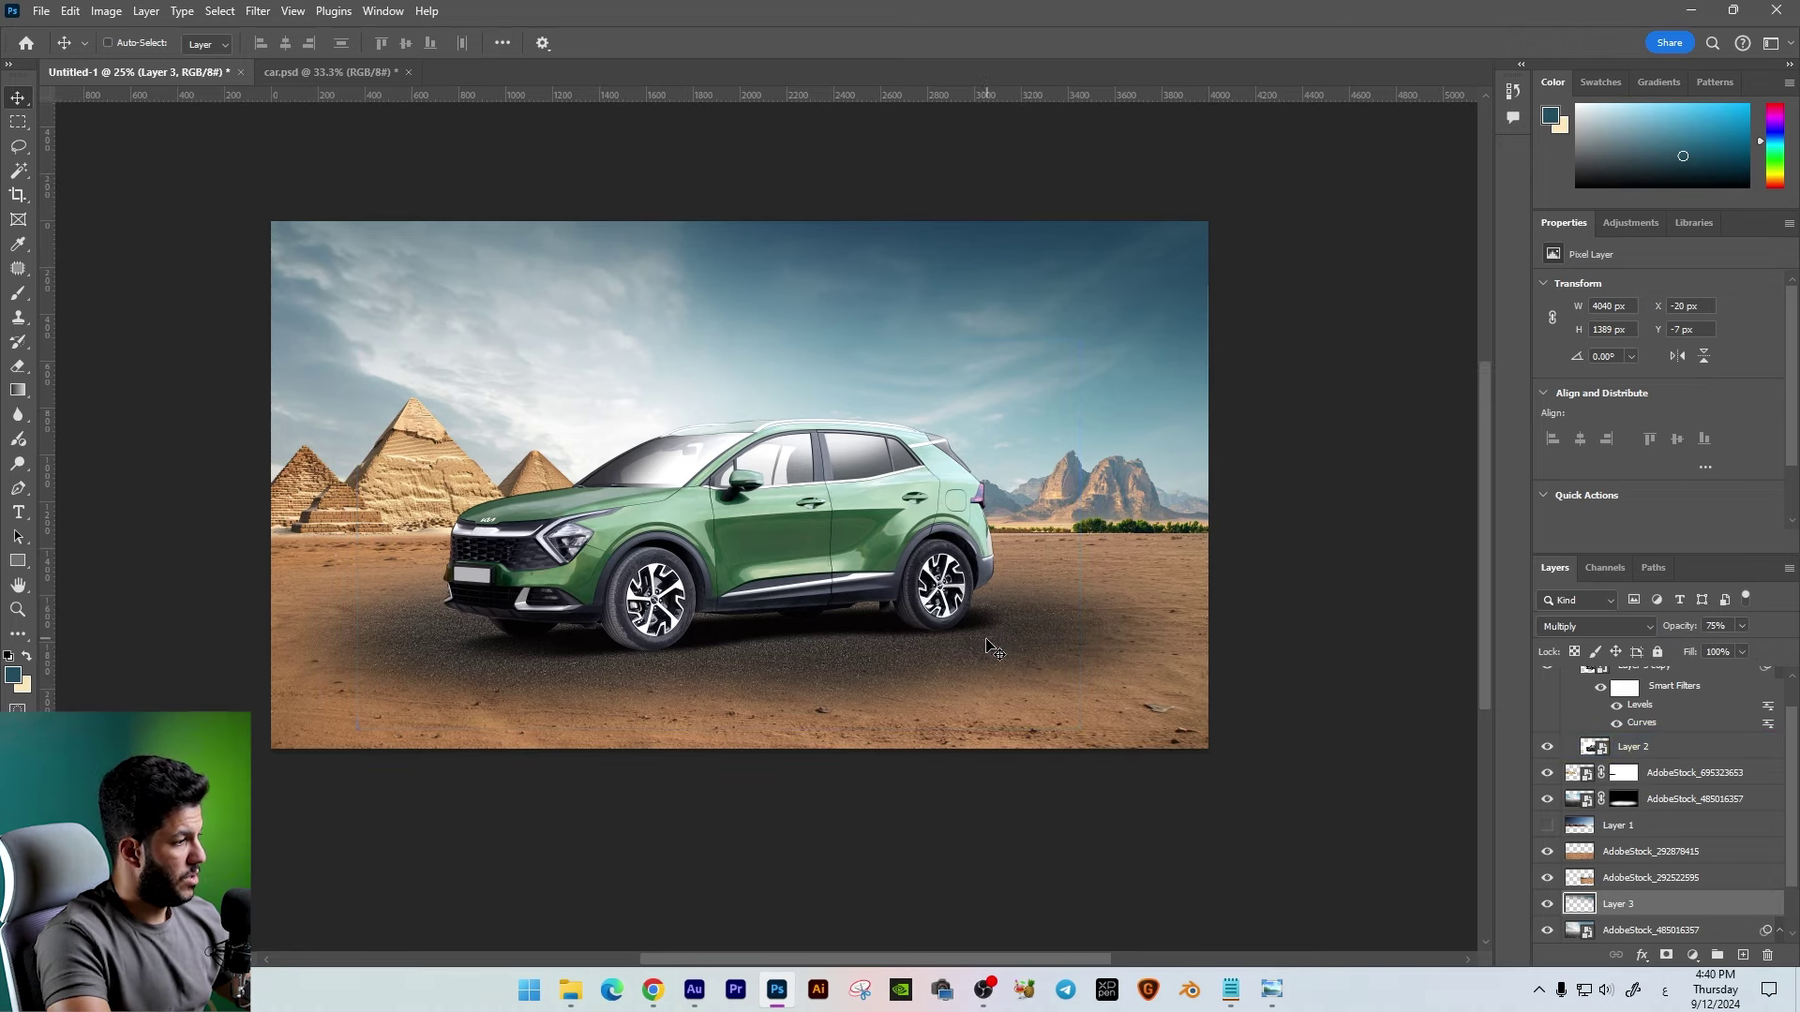
right_click(1013, 661)
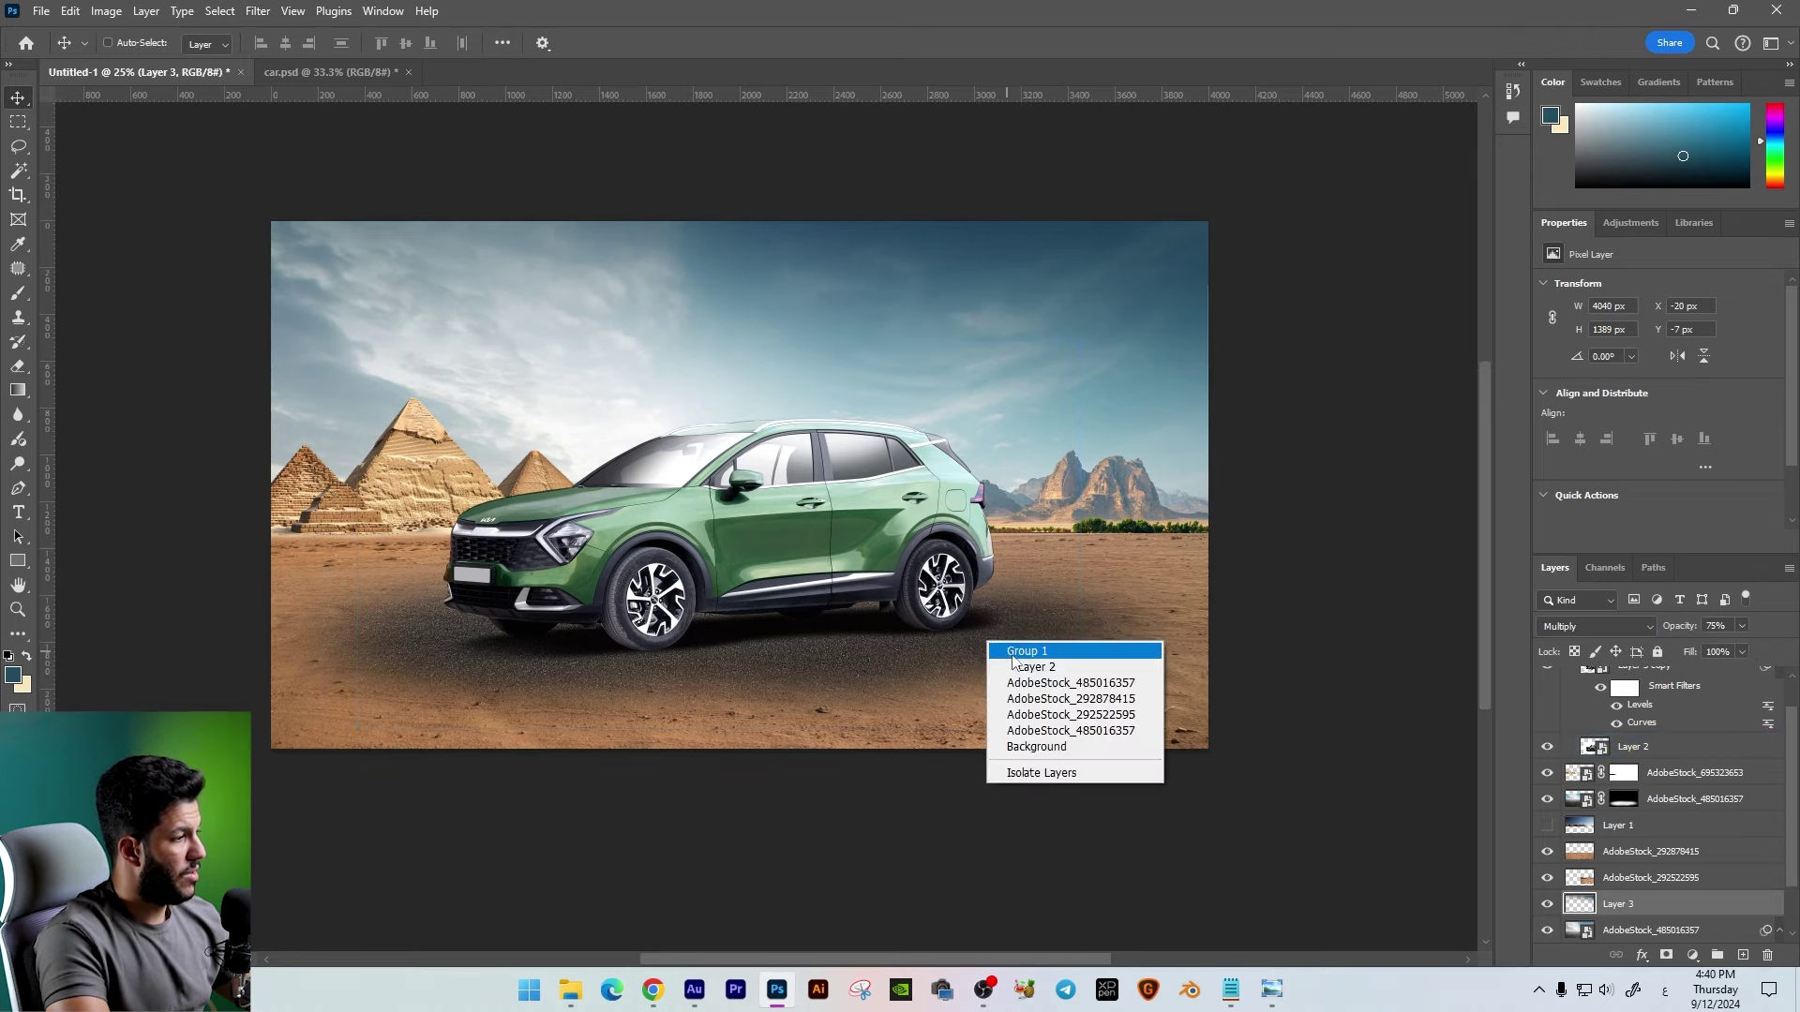
Step: Brighten the masked AdobeStock_485016357 layer with a two-point Curves lift
click(1031, 666)
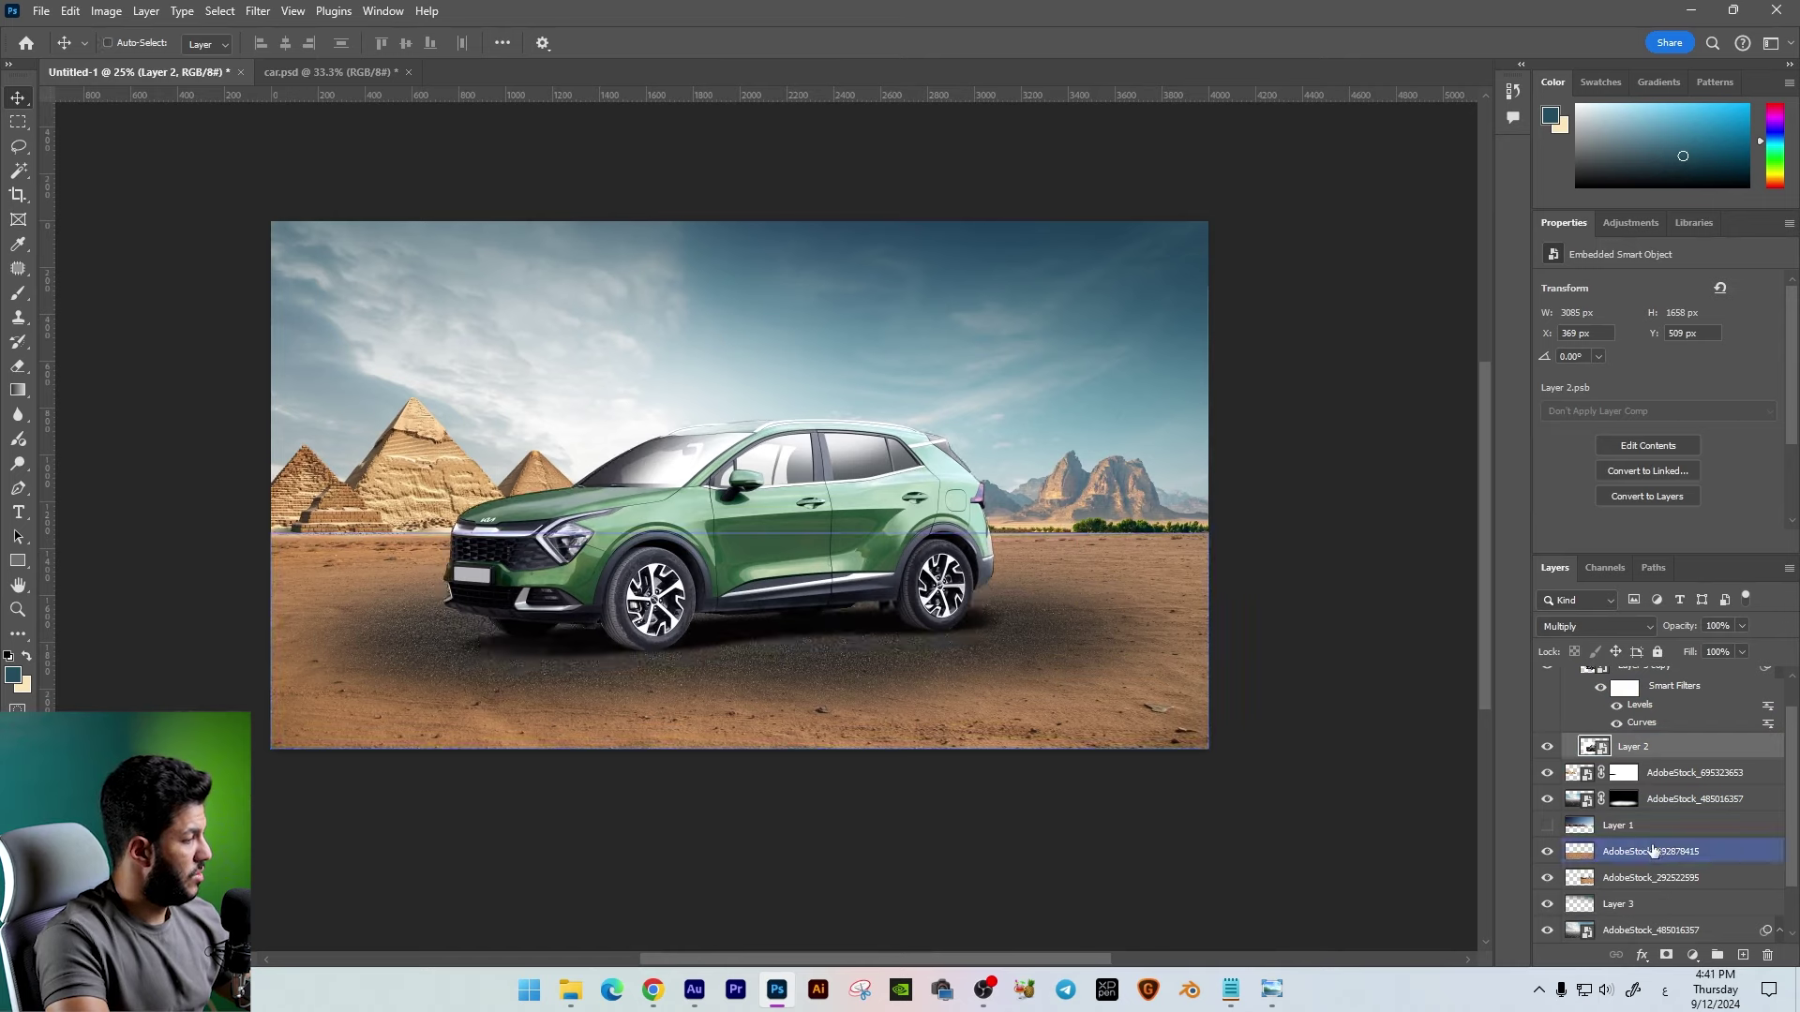
scroll(1653, 844, down, 1)
click(1582, 765)
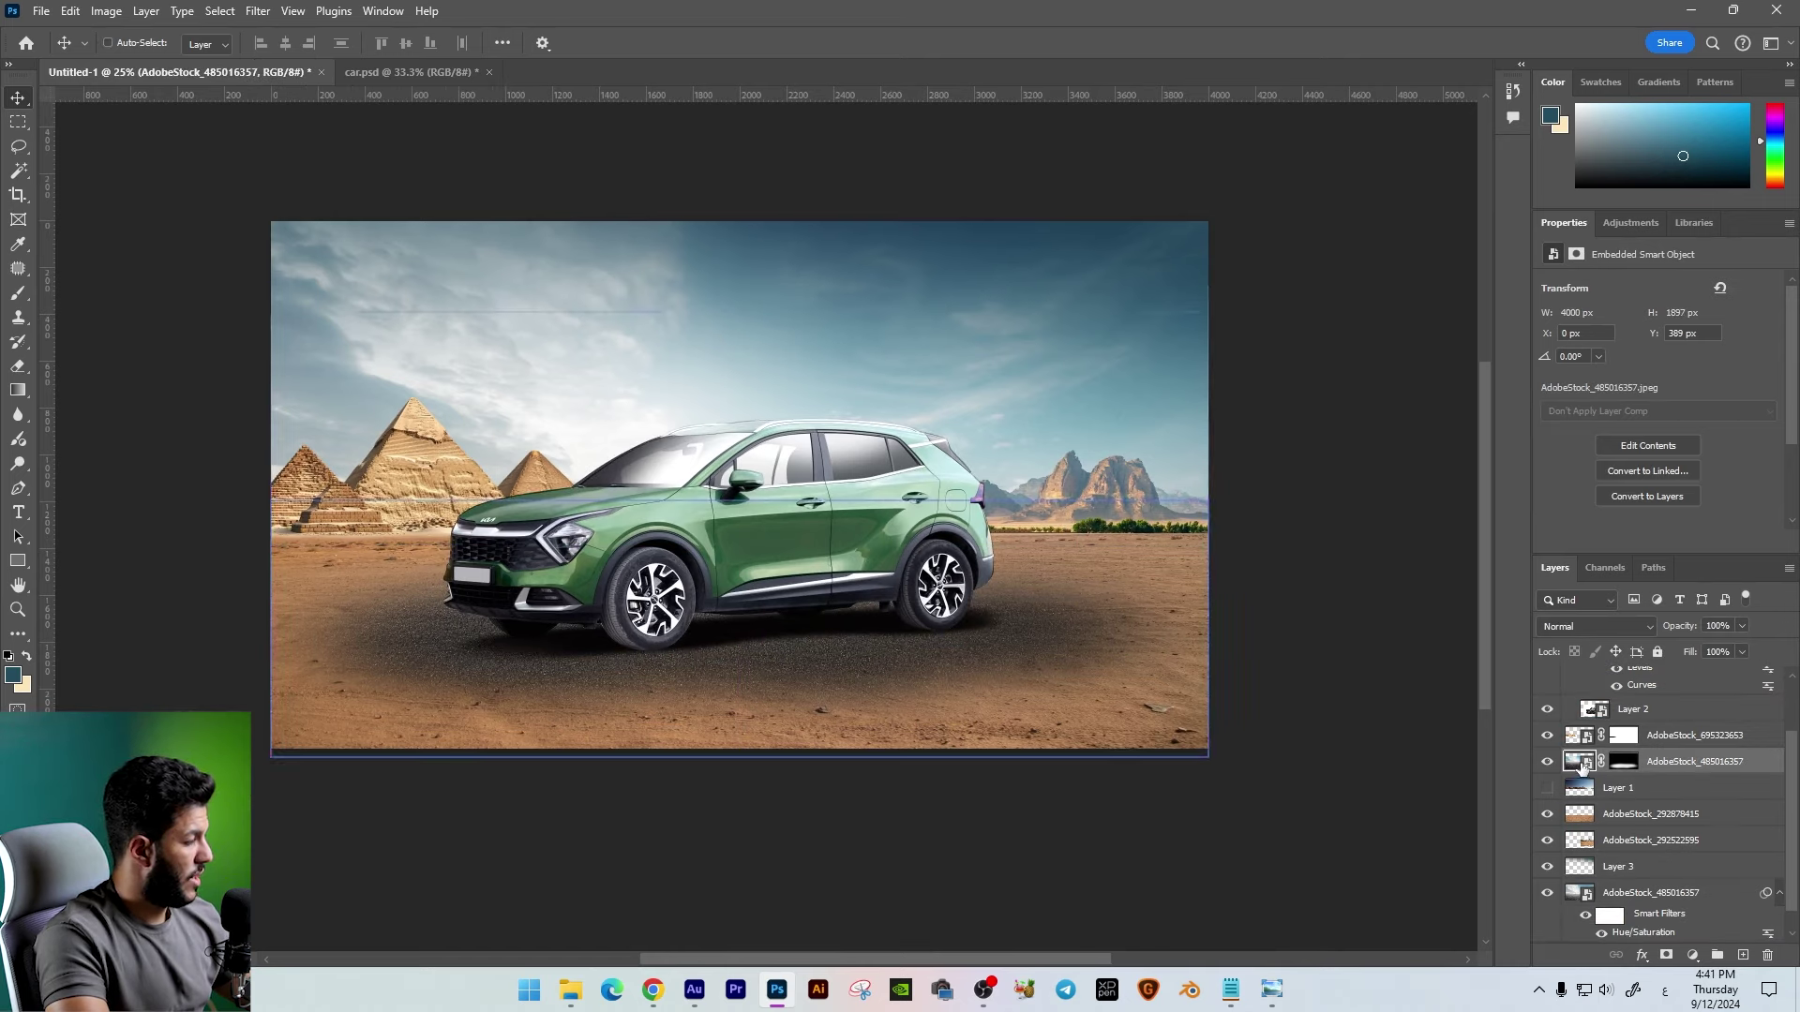
key(ctrl+m)
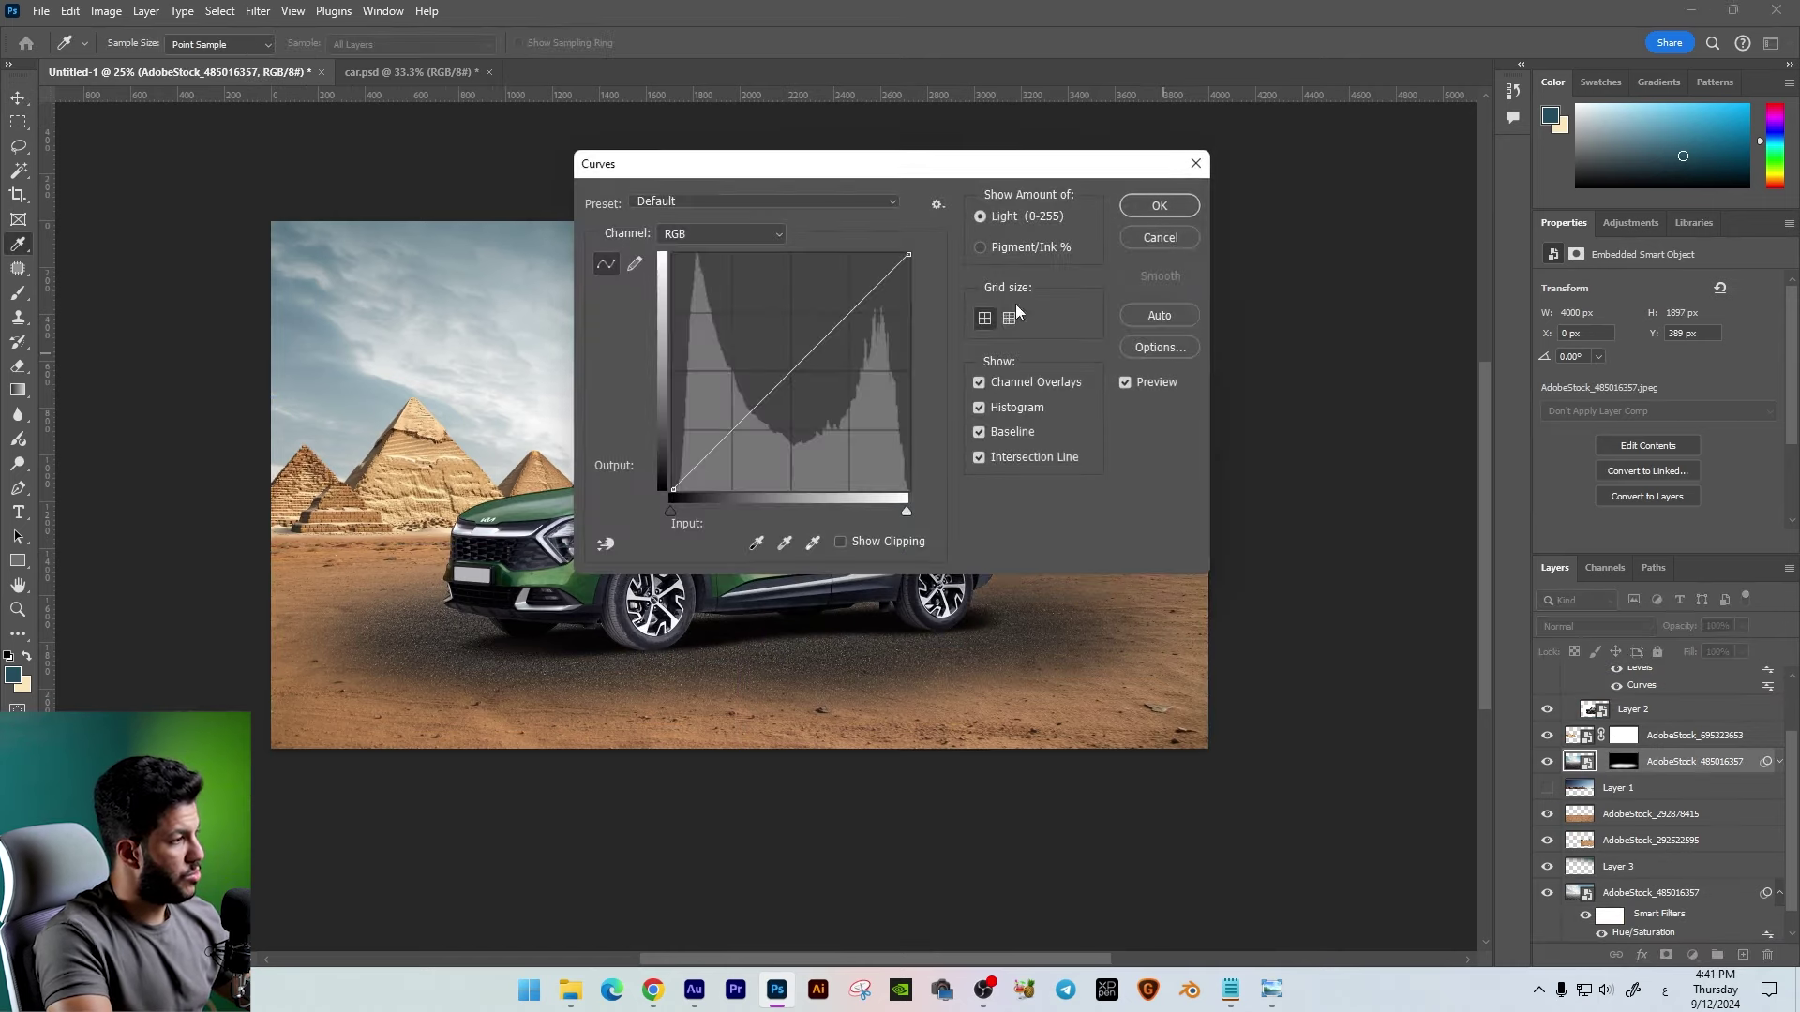
drag(961, 177, 1582, 297)
drag(1418, 471, 1397, 446)
click(1462, 398)
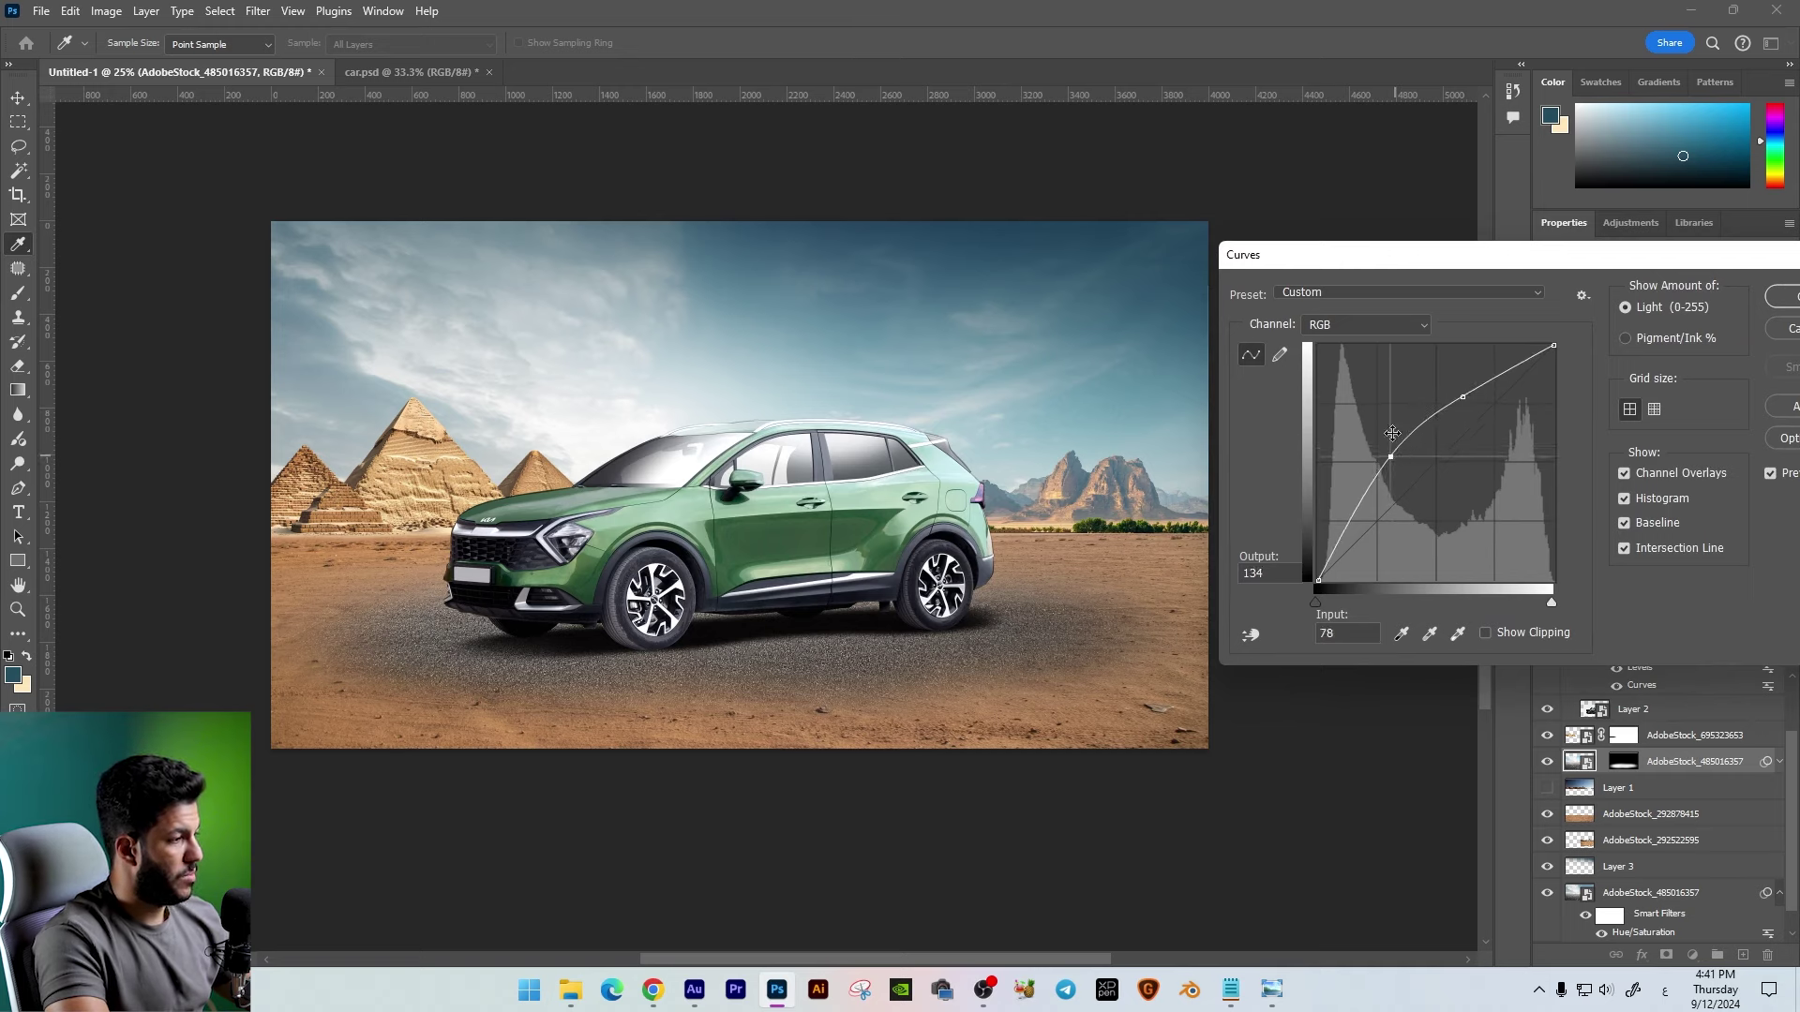
key(Return)
Step: Brighten the desert ground layer AdobeStock_292878415 by raising its upper Curves tones
key(v)
click(928, 619)
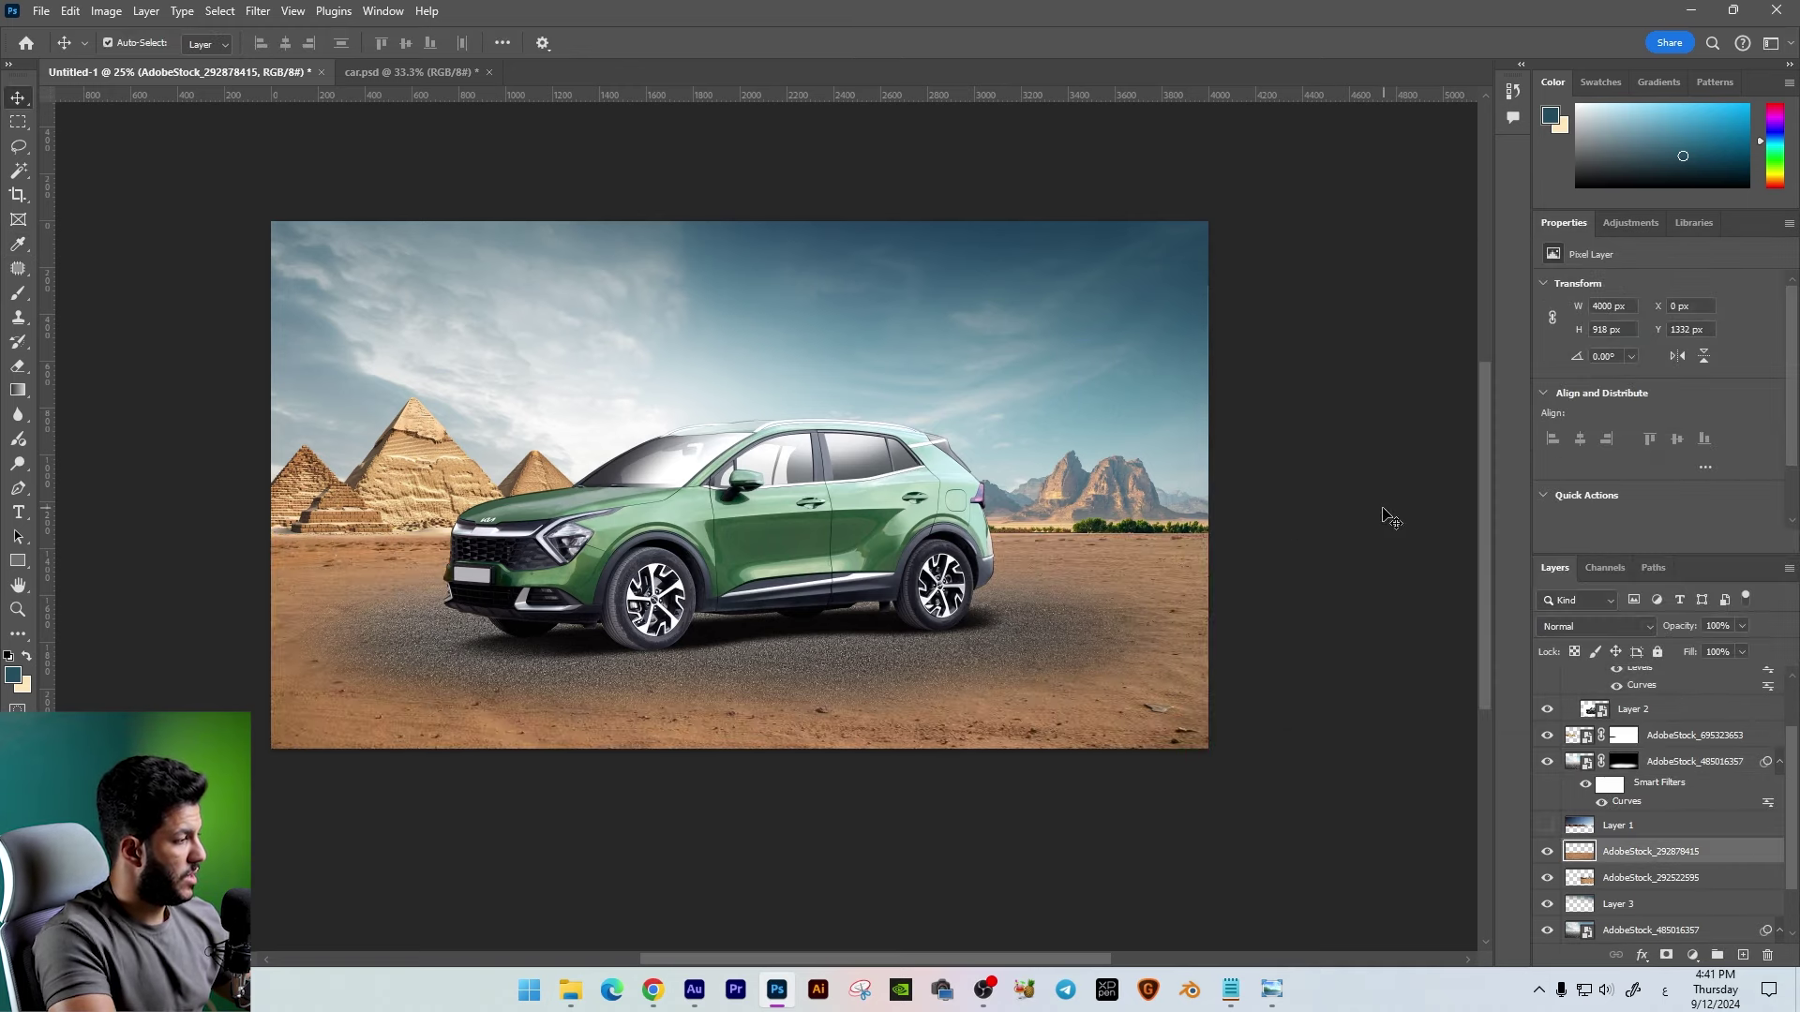
key(ctrl+m)
drag(1145, 188, 1517, 270)
click(1432, 486)
drag(1479, 439, 1479, 431)
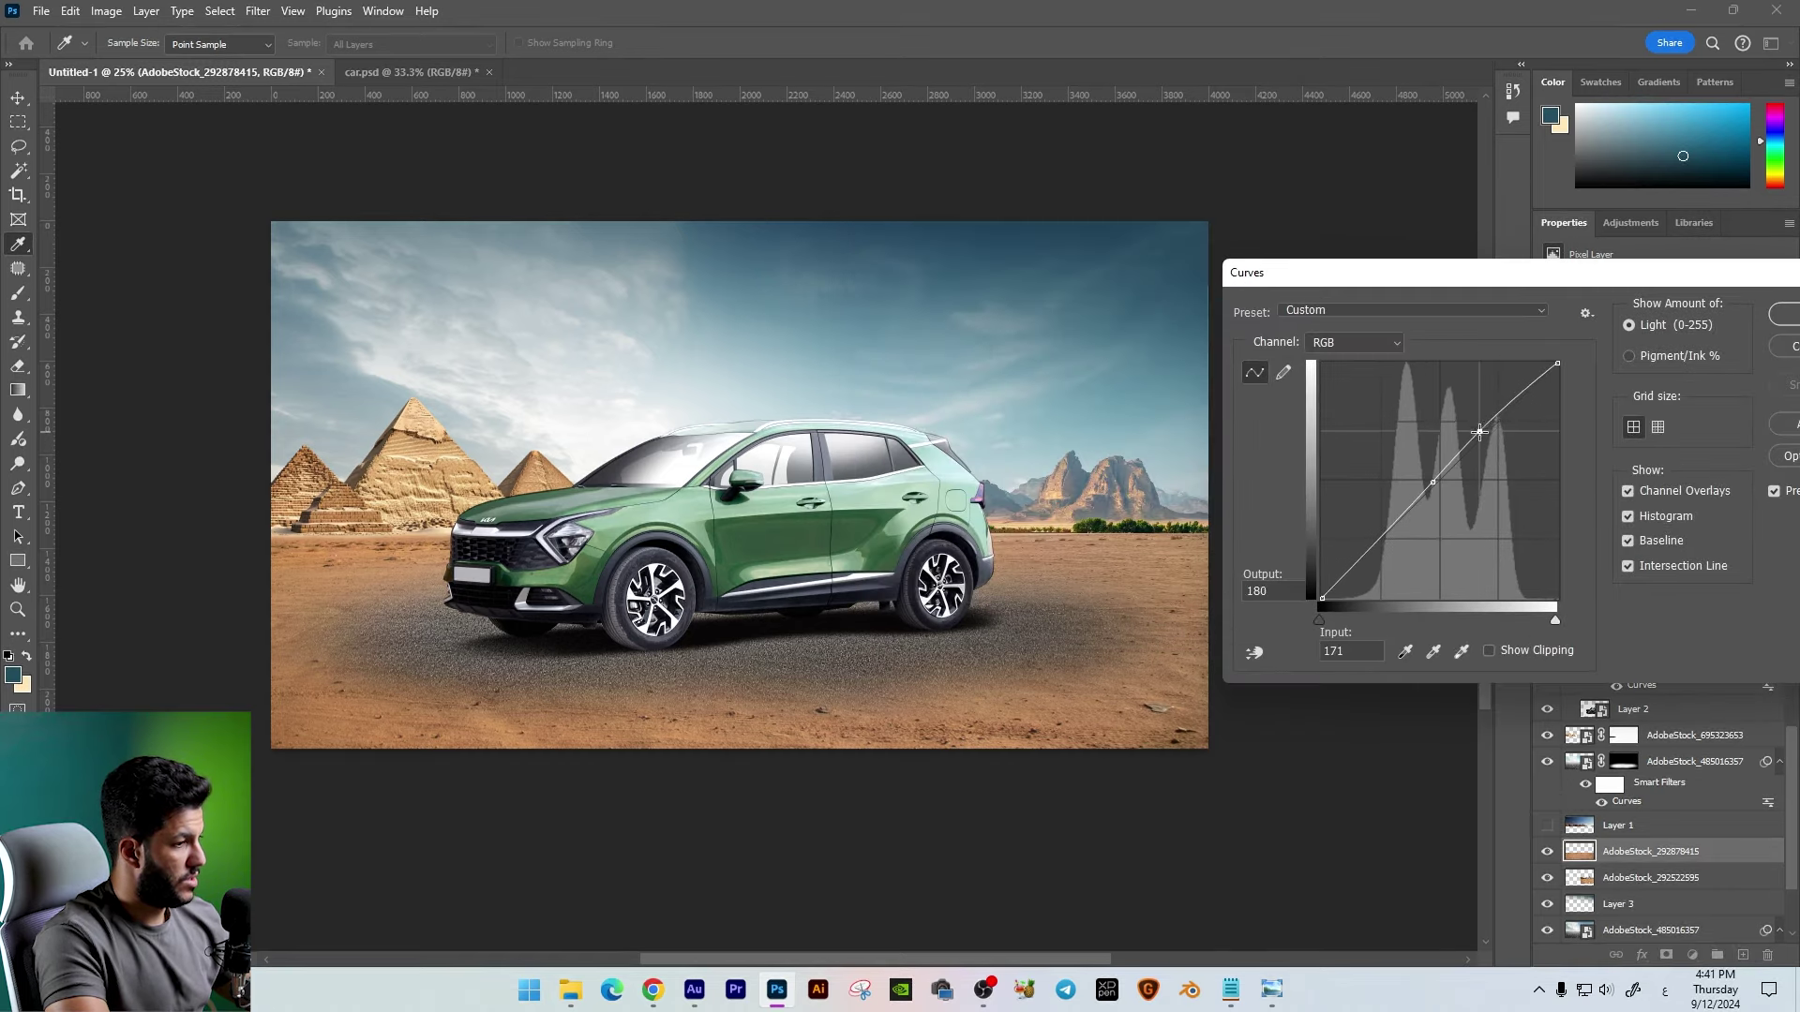
key(Return)
key(v)
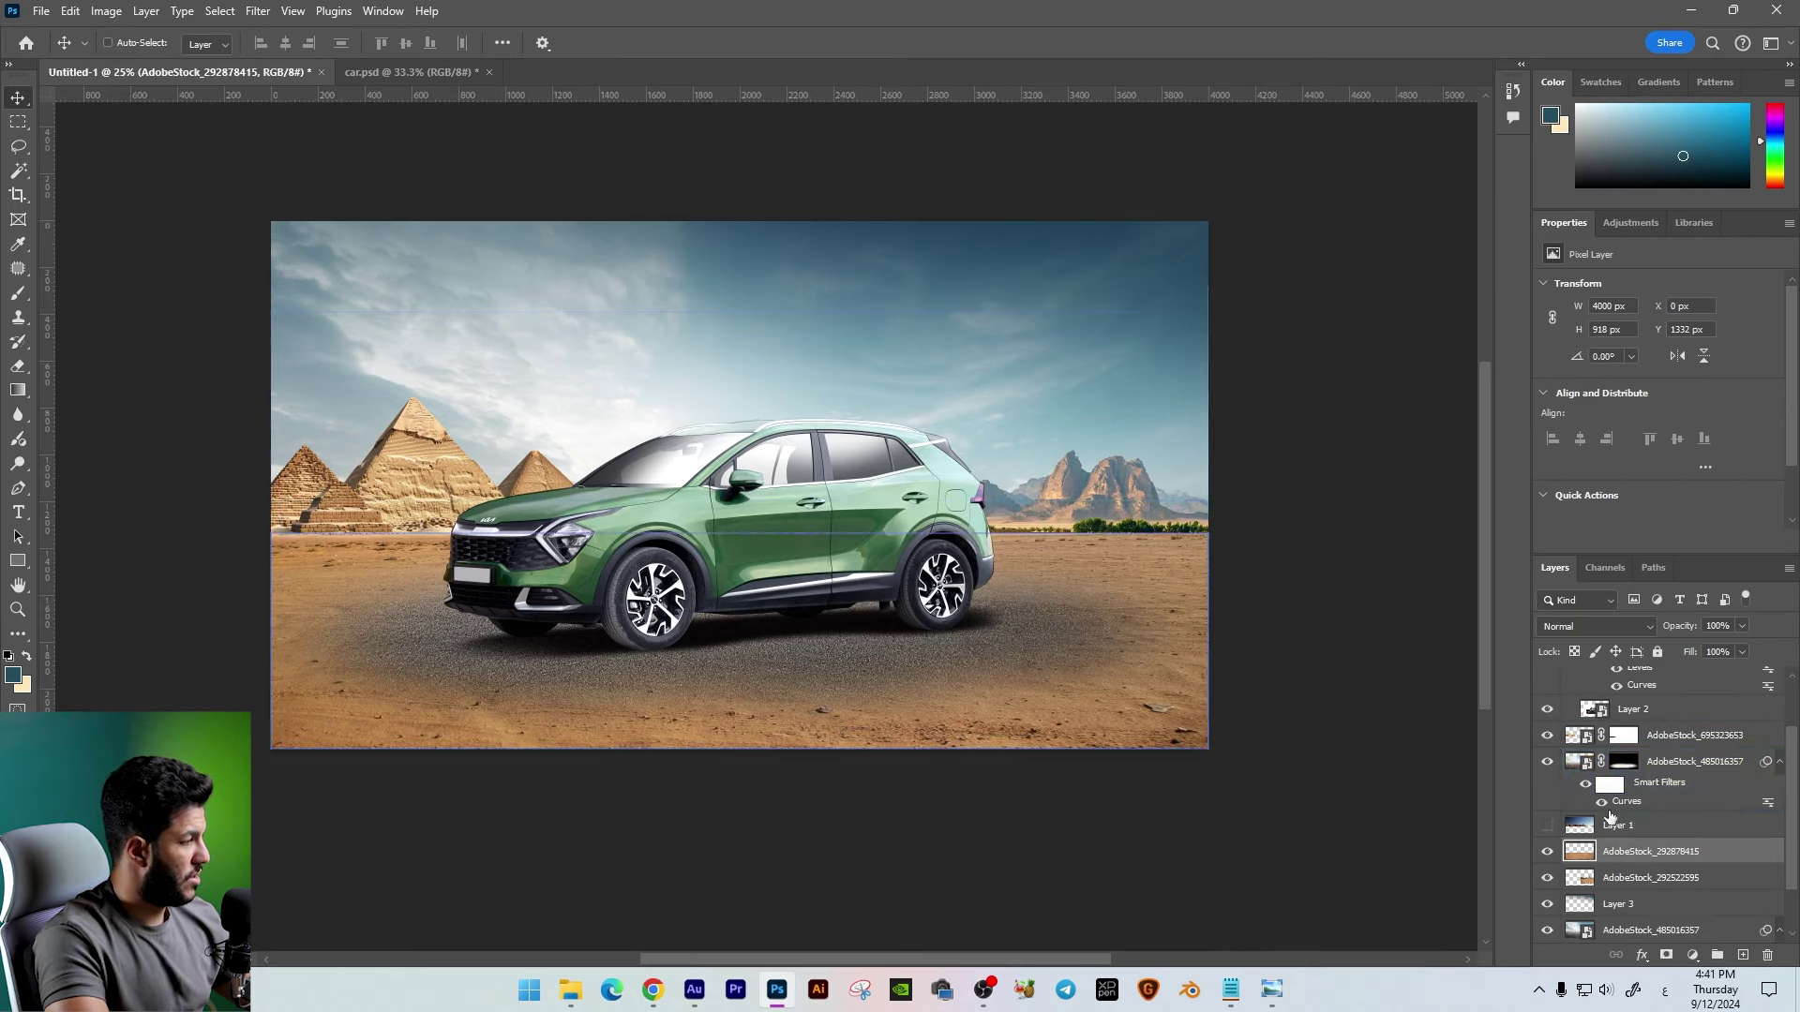
click(1623, 767)
Step: Reset default black and white colours and set a soft brush of about 2520 px
key(d)
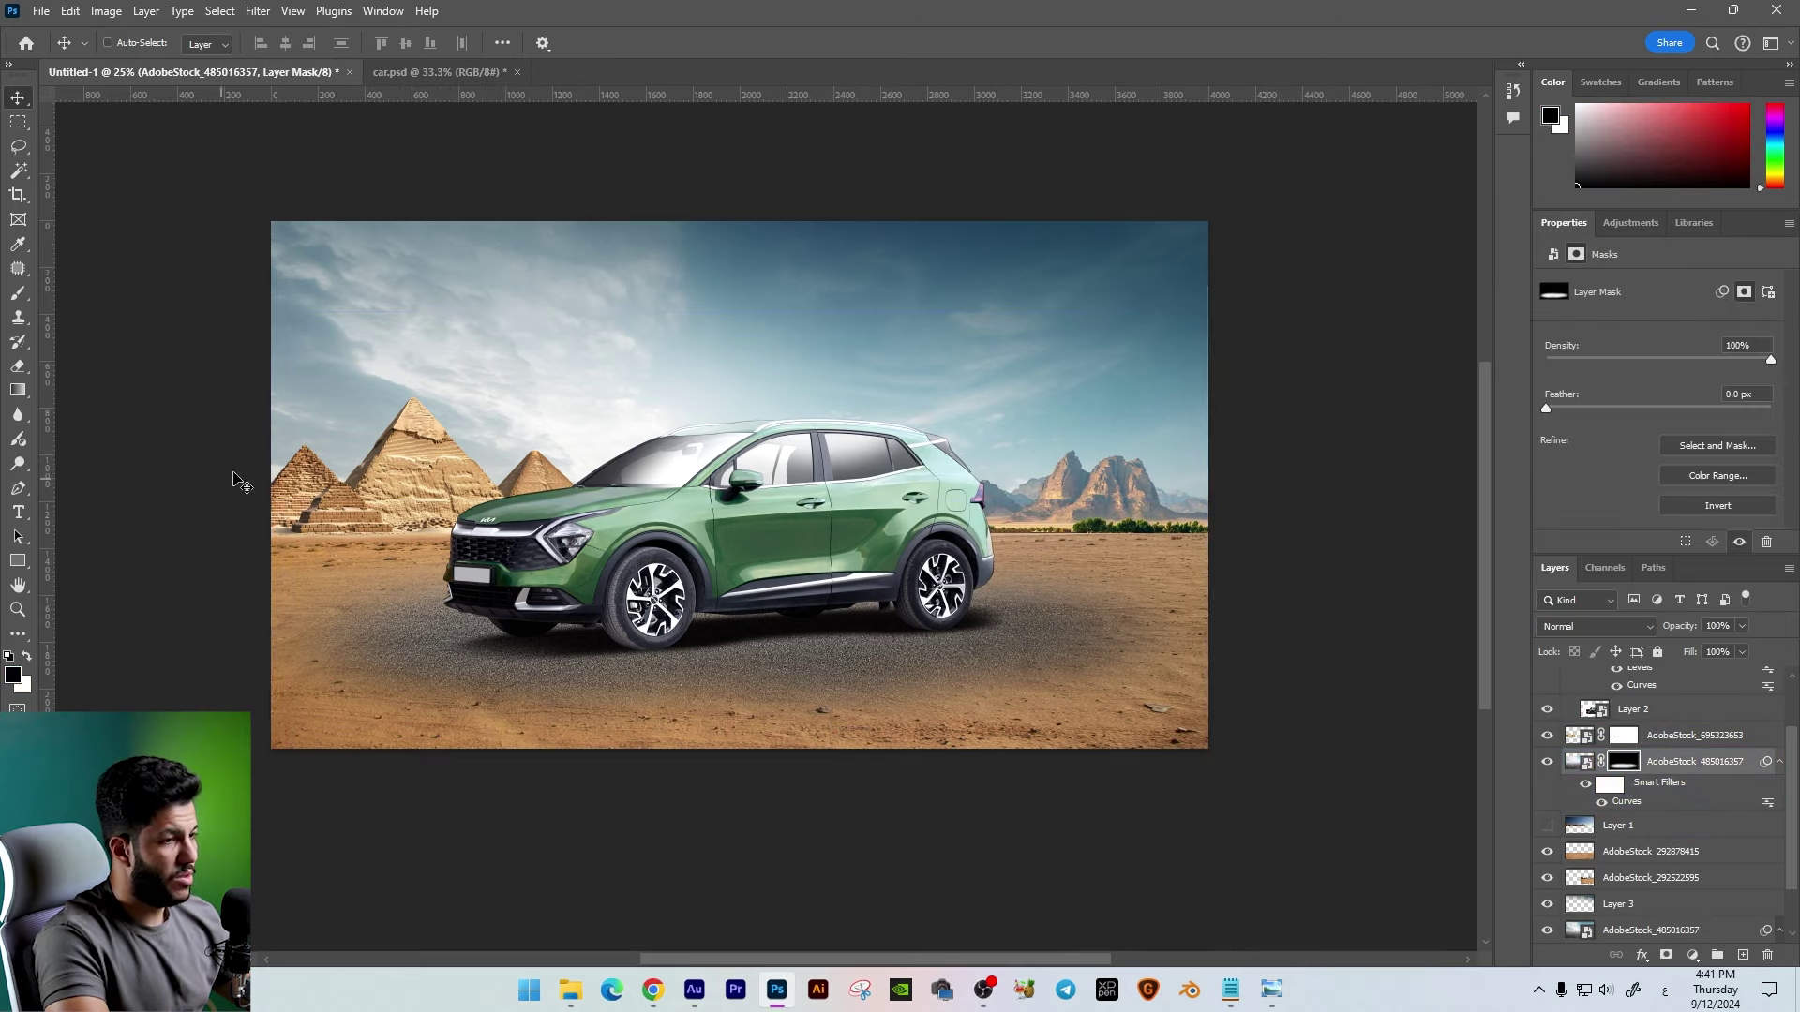
key(b)
right_click(852, 678)
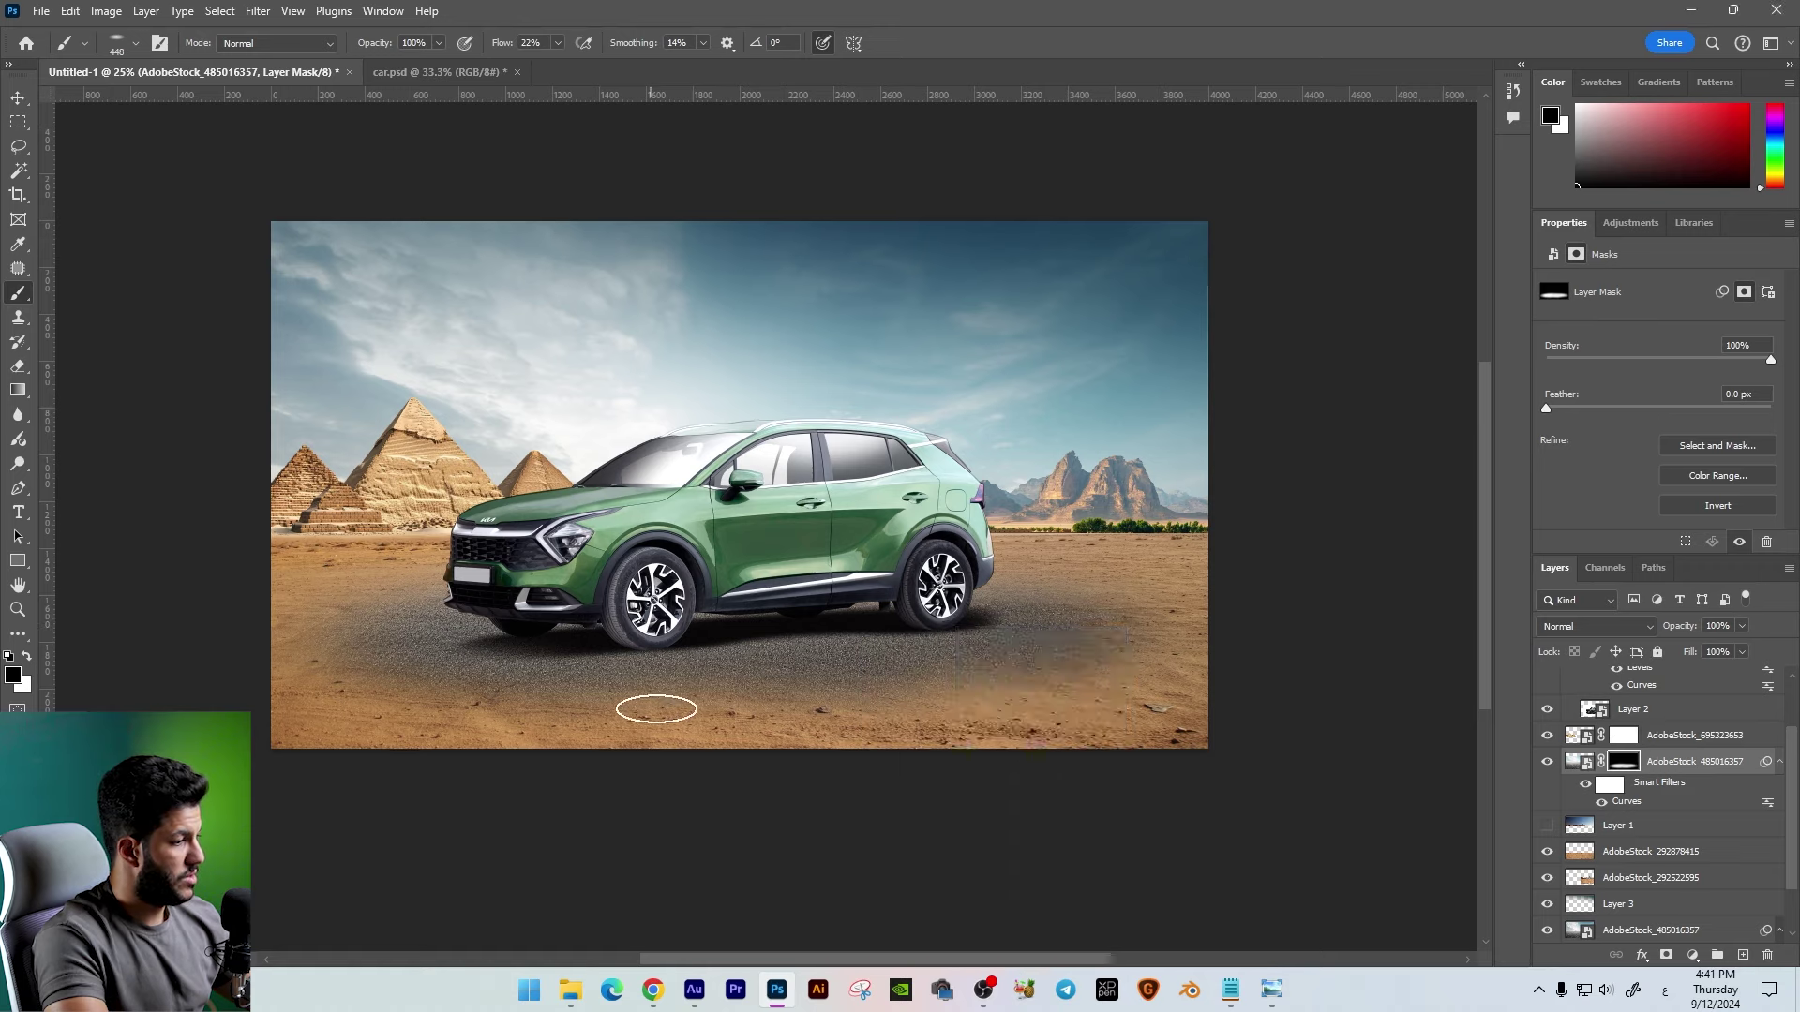
right_click(944, 679)
drag(1152, 674, 1160, 674)
key(Return)
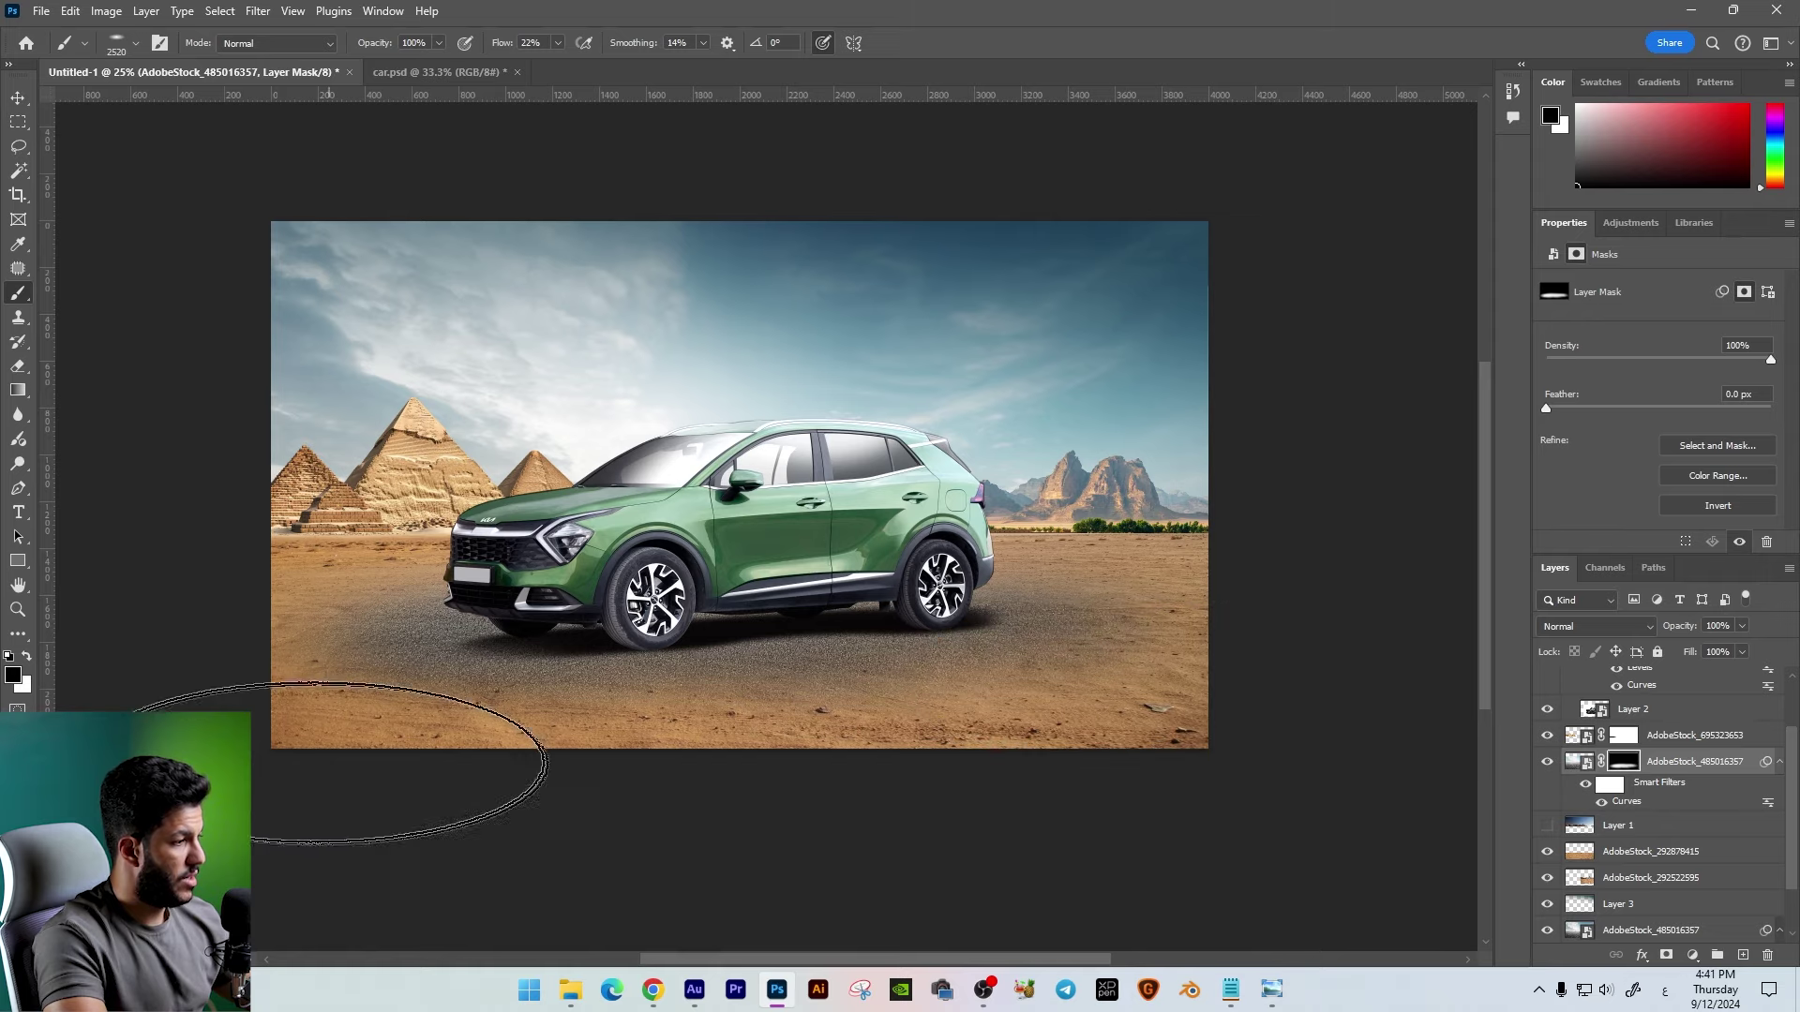
Step: Paint the AdobeStock_485016357 mask in white and black with a 432 px brush around the SUV
key(x)
right_click(791, 659)
key(Return)
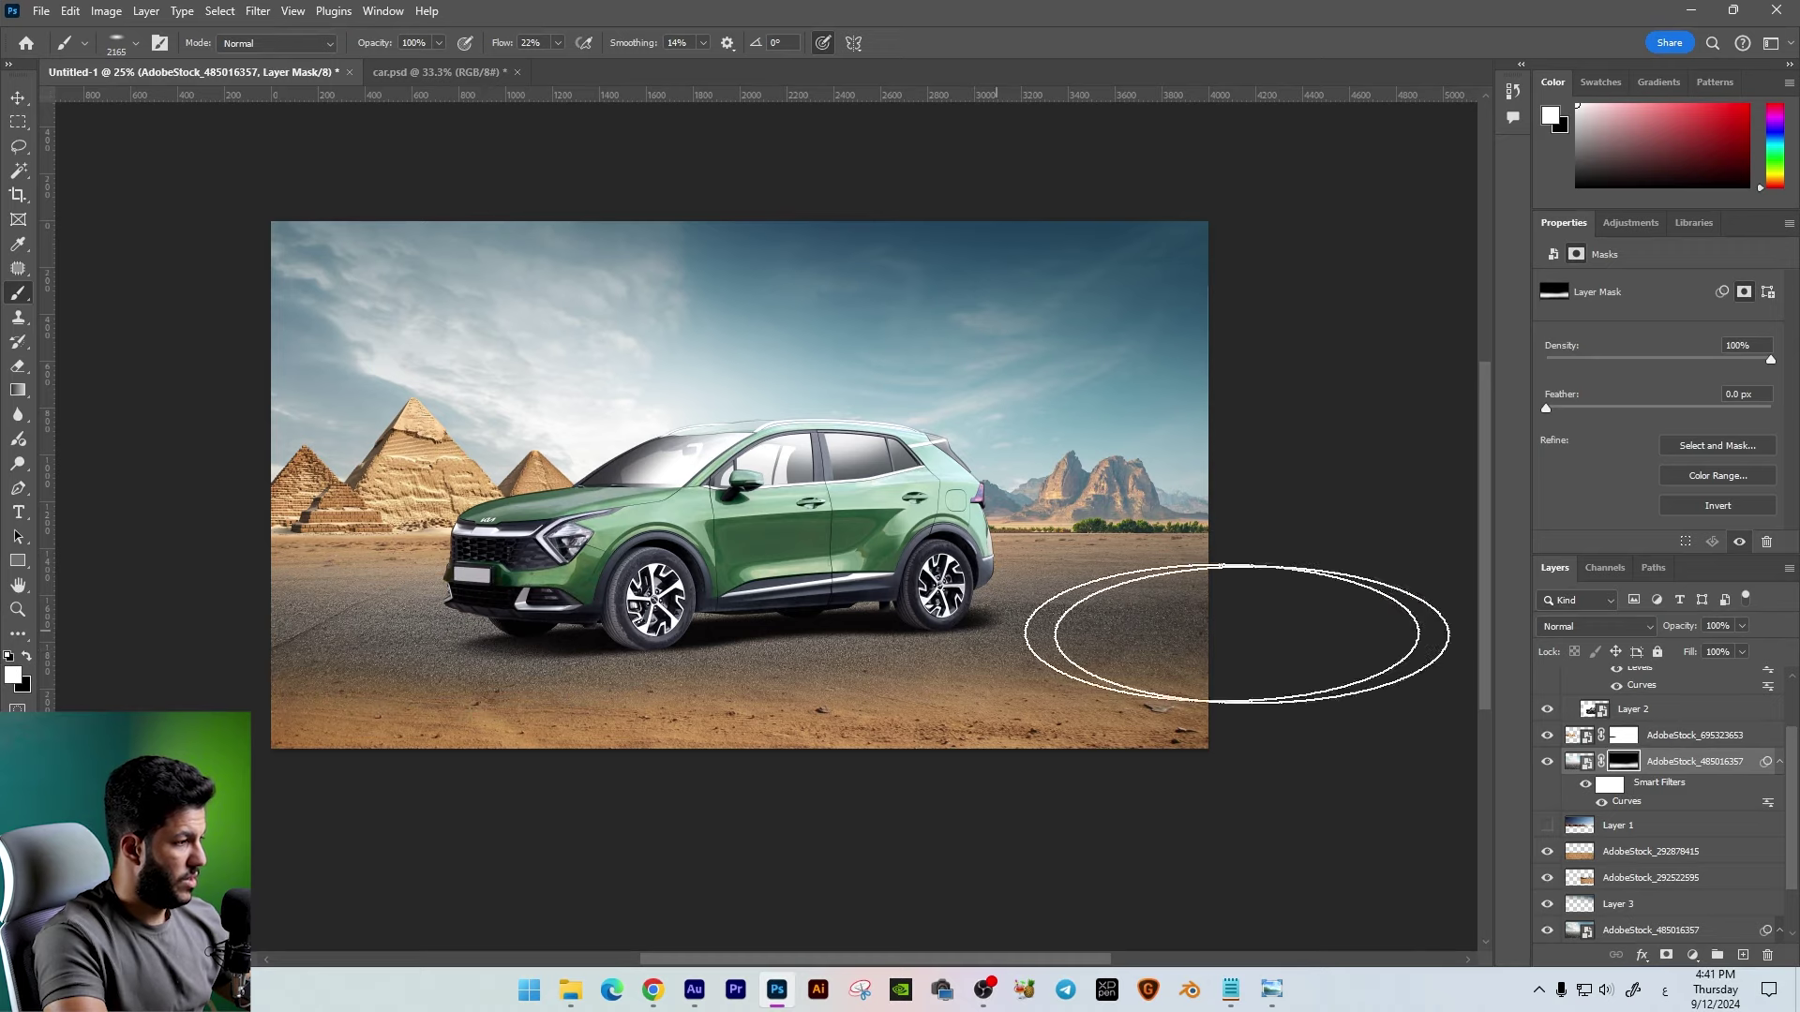
right_click(1326, 586)
text(432)
key(Return)
key(x)
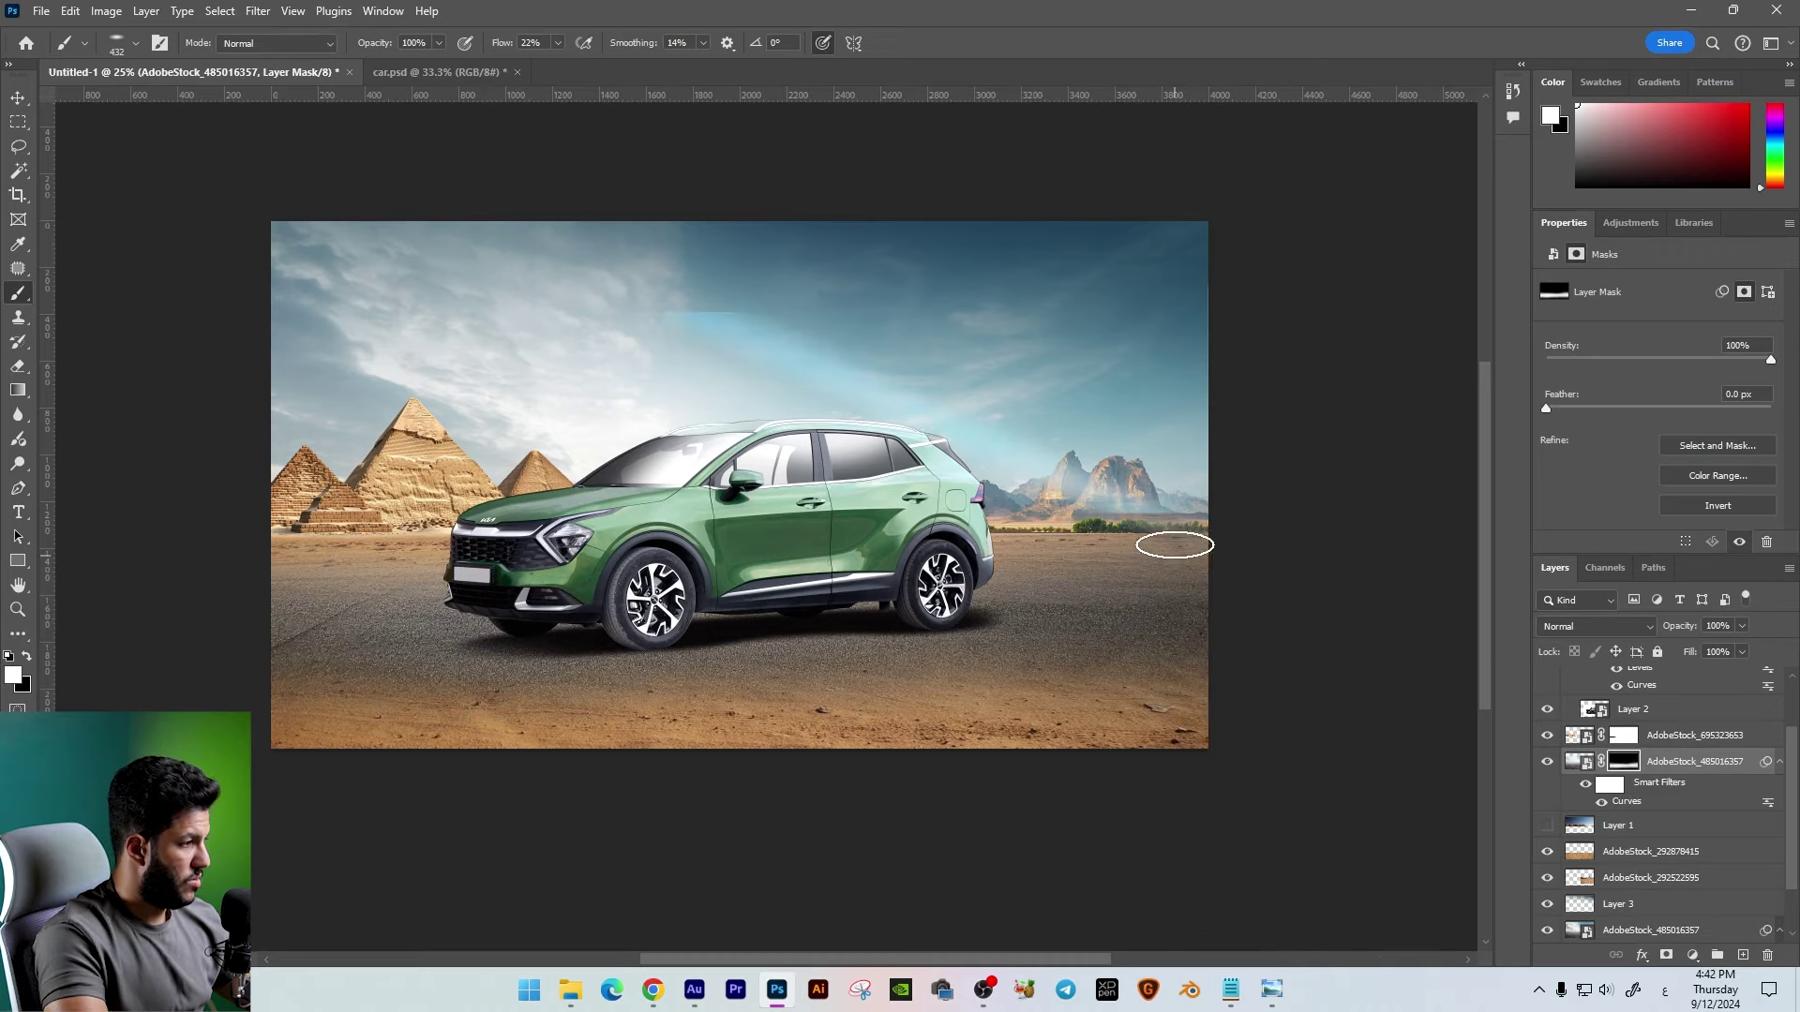
key(bracketright)
key(bracketright)
key(bracketright)
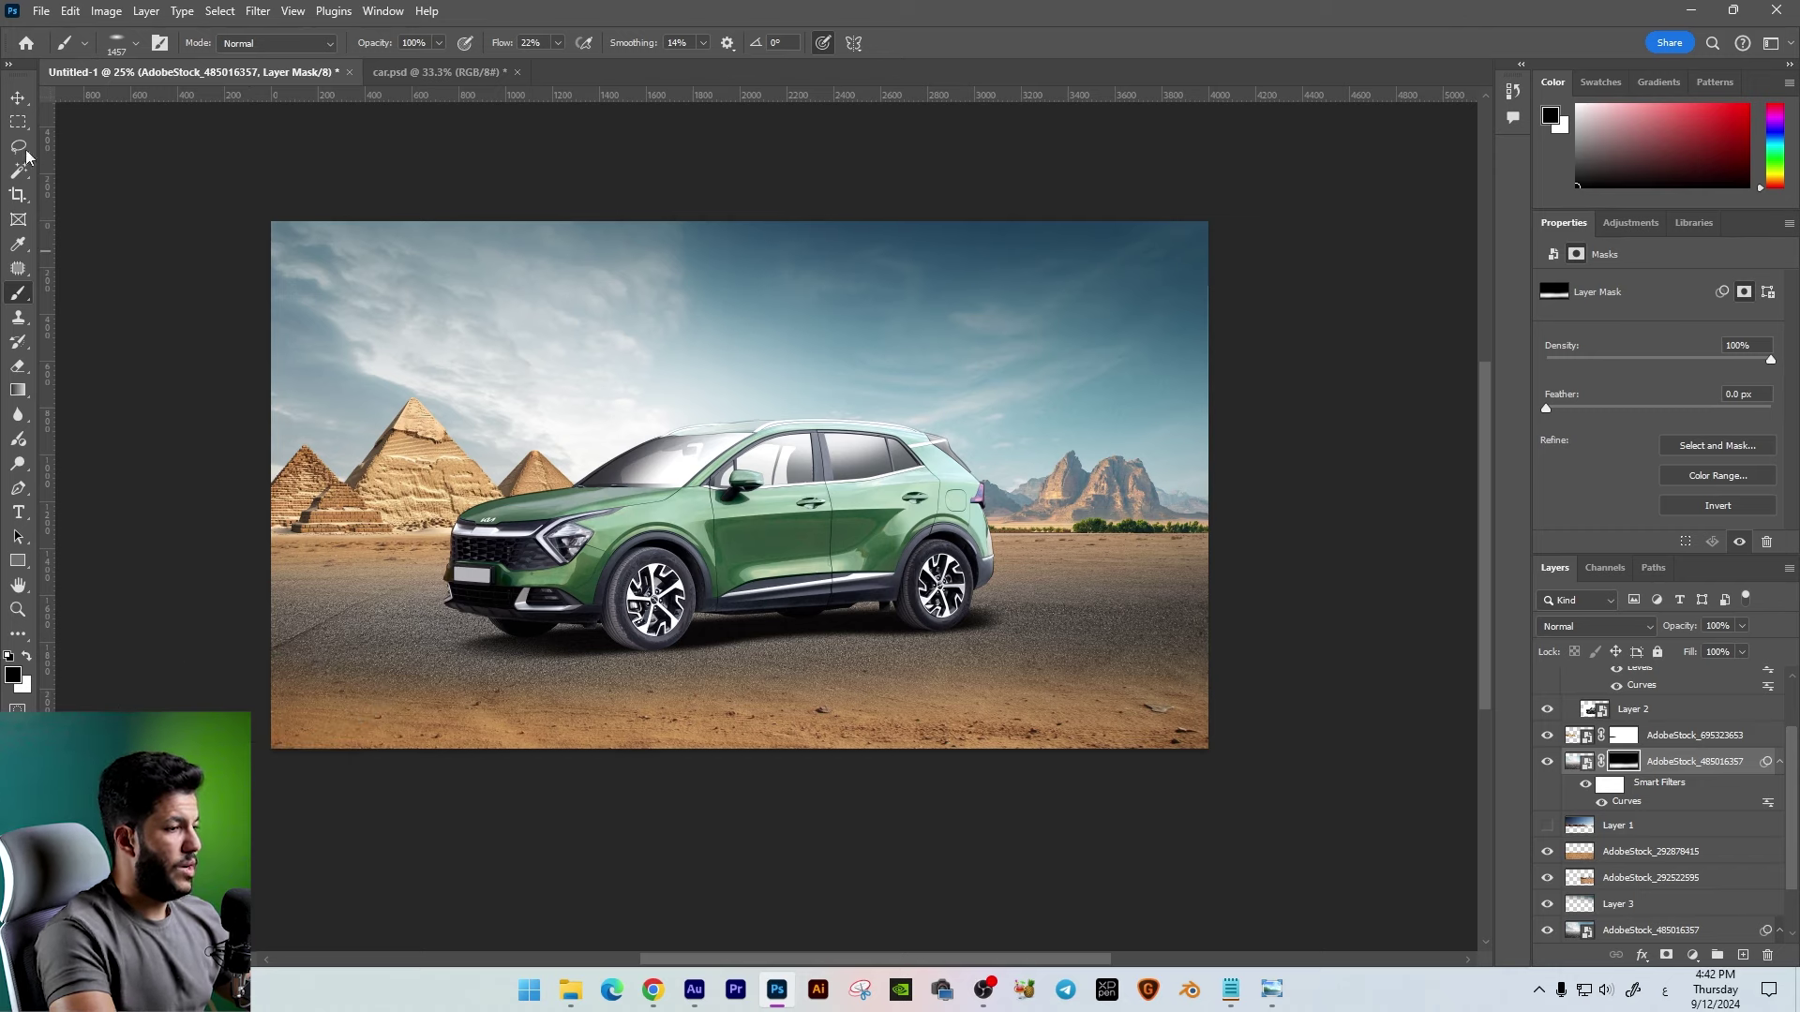
Step: Select Layer 2, the car, from the canvas layer list
key(m)
right_click(745, 527)
click(18, 97)
right_click(762, 539)
click(787, 567)
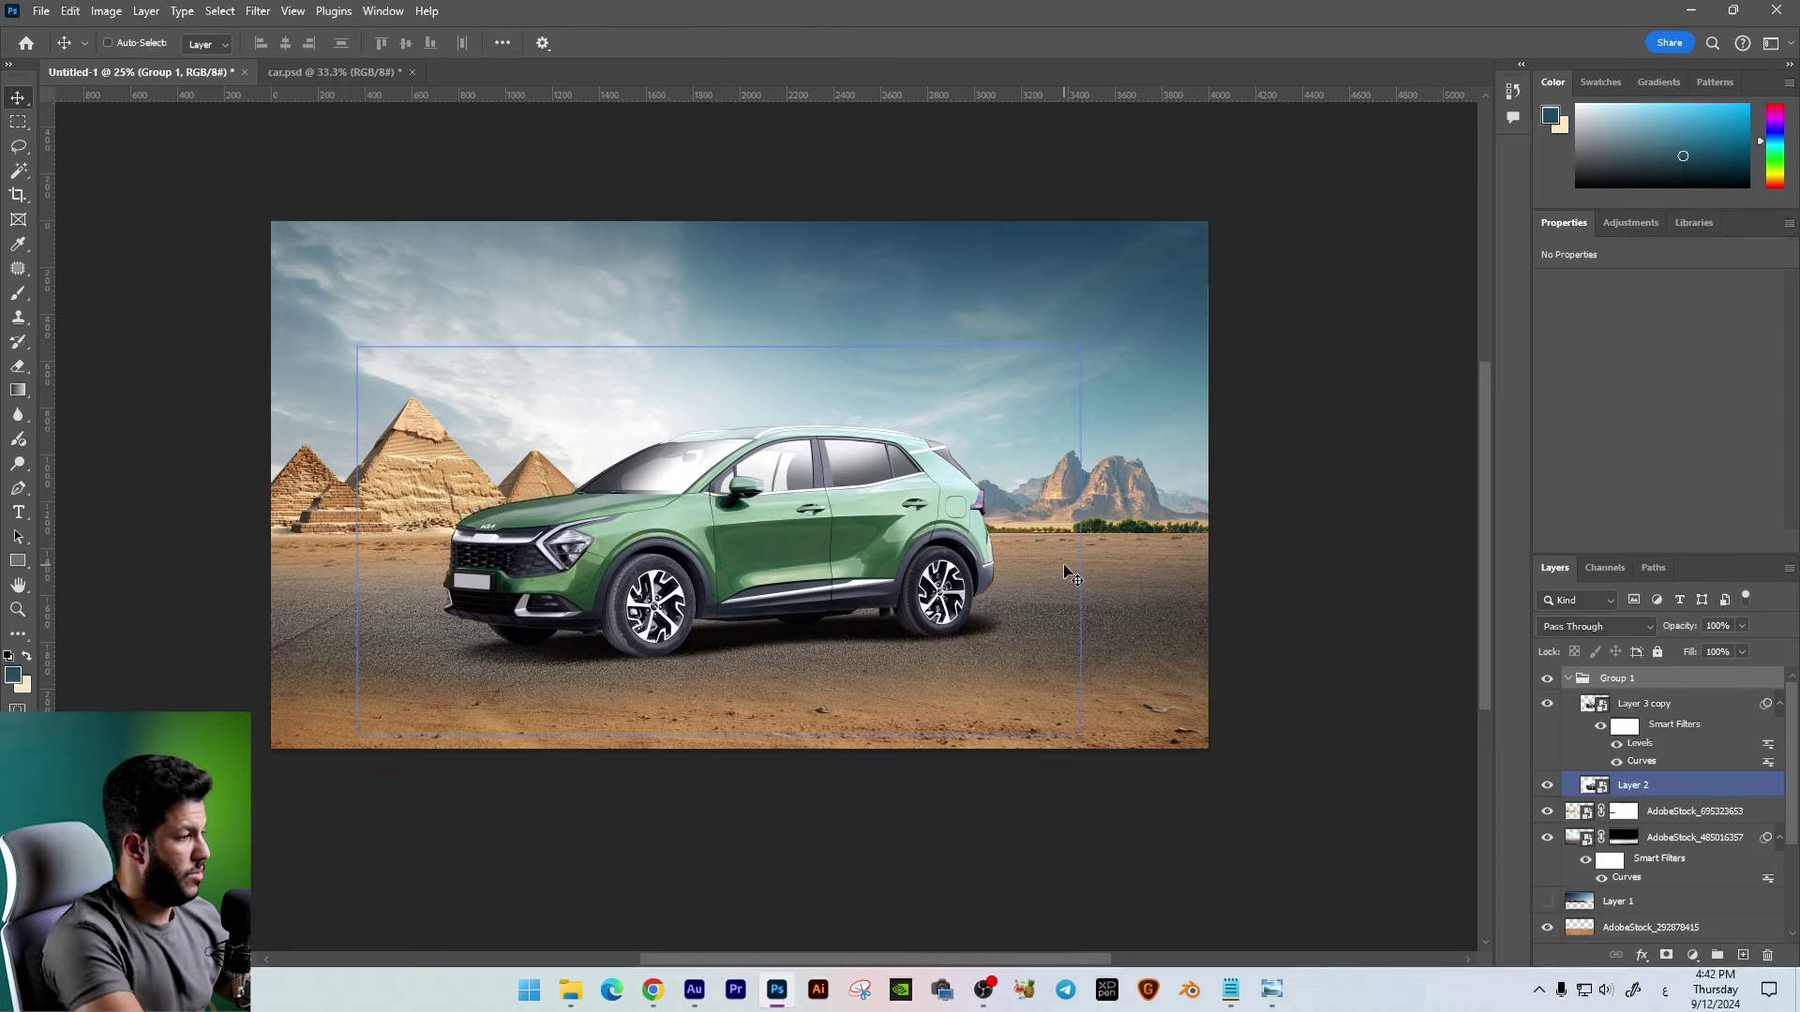
Step: Scale the car layer up slightly with Free Transform
key(ctrl+t)
drag(1080, 349, 1072, 373)
key(Return)
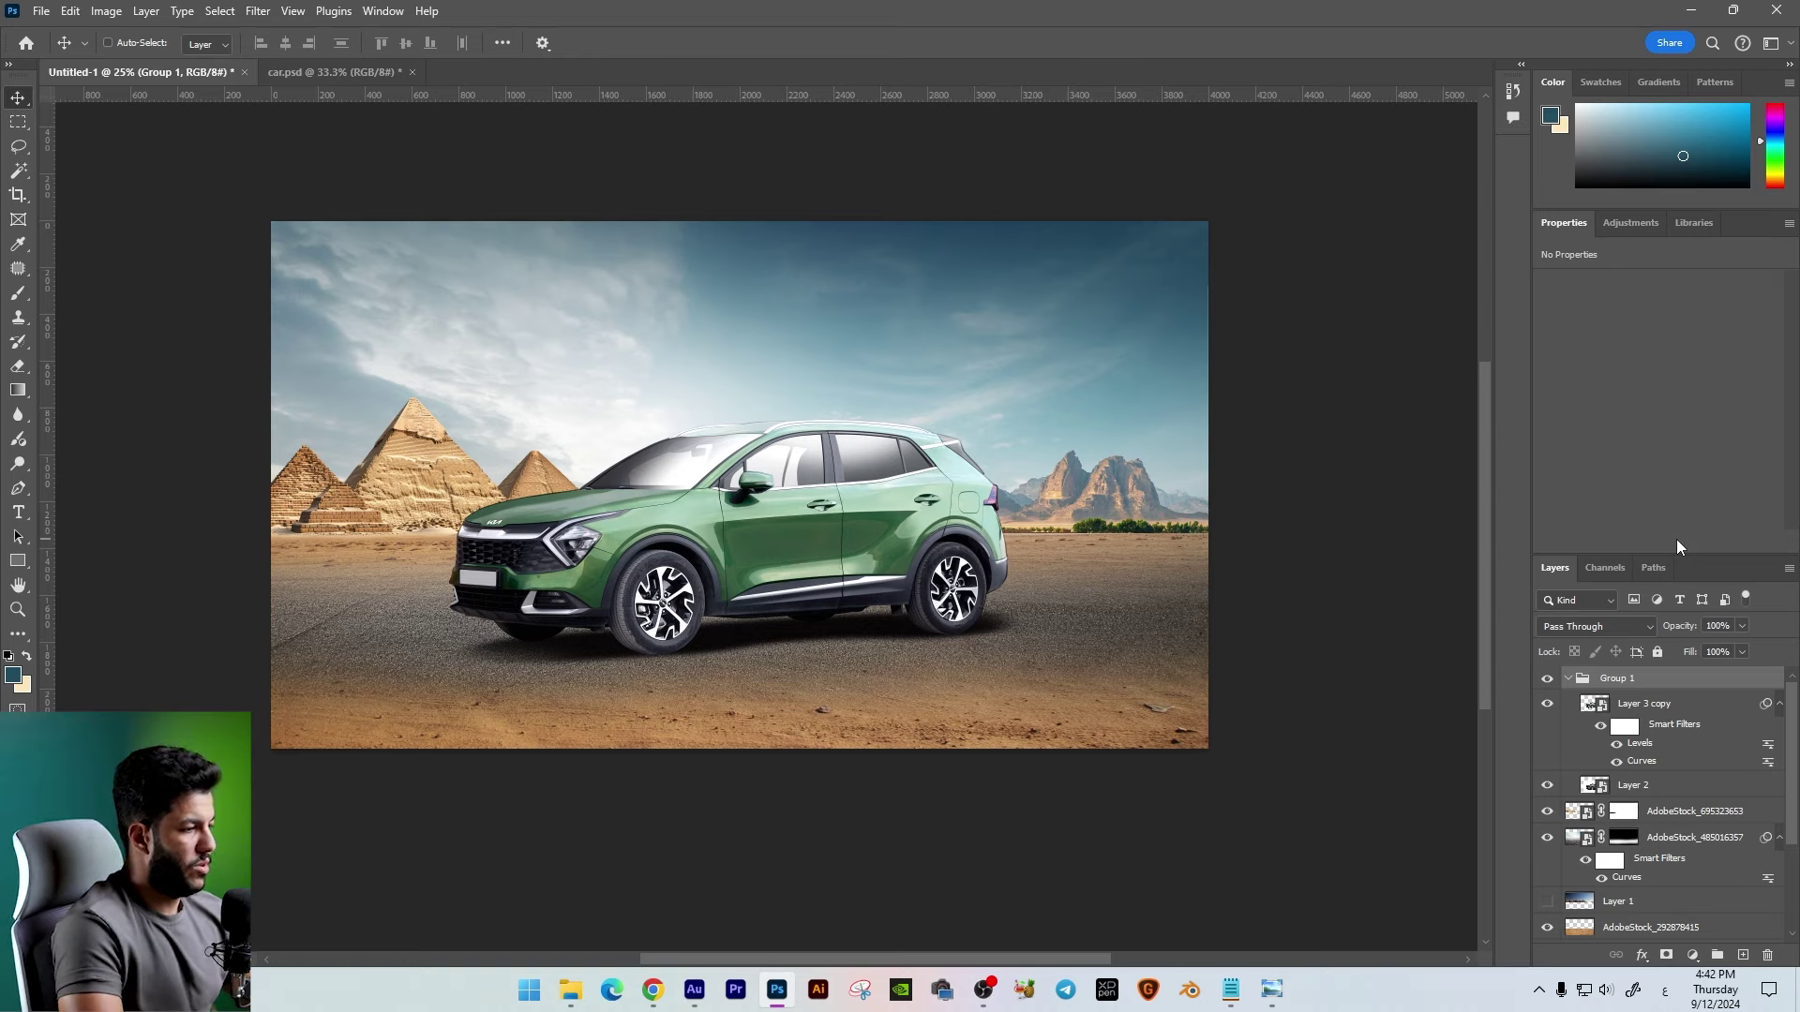
Step: Reselect the car layer and bring the Notepad with the Arabic headline text forward
ctrl+click(656, 414)
scroll(656, 414, up, 1)
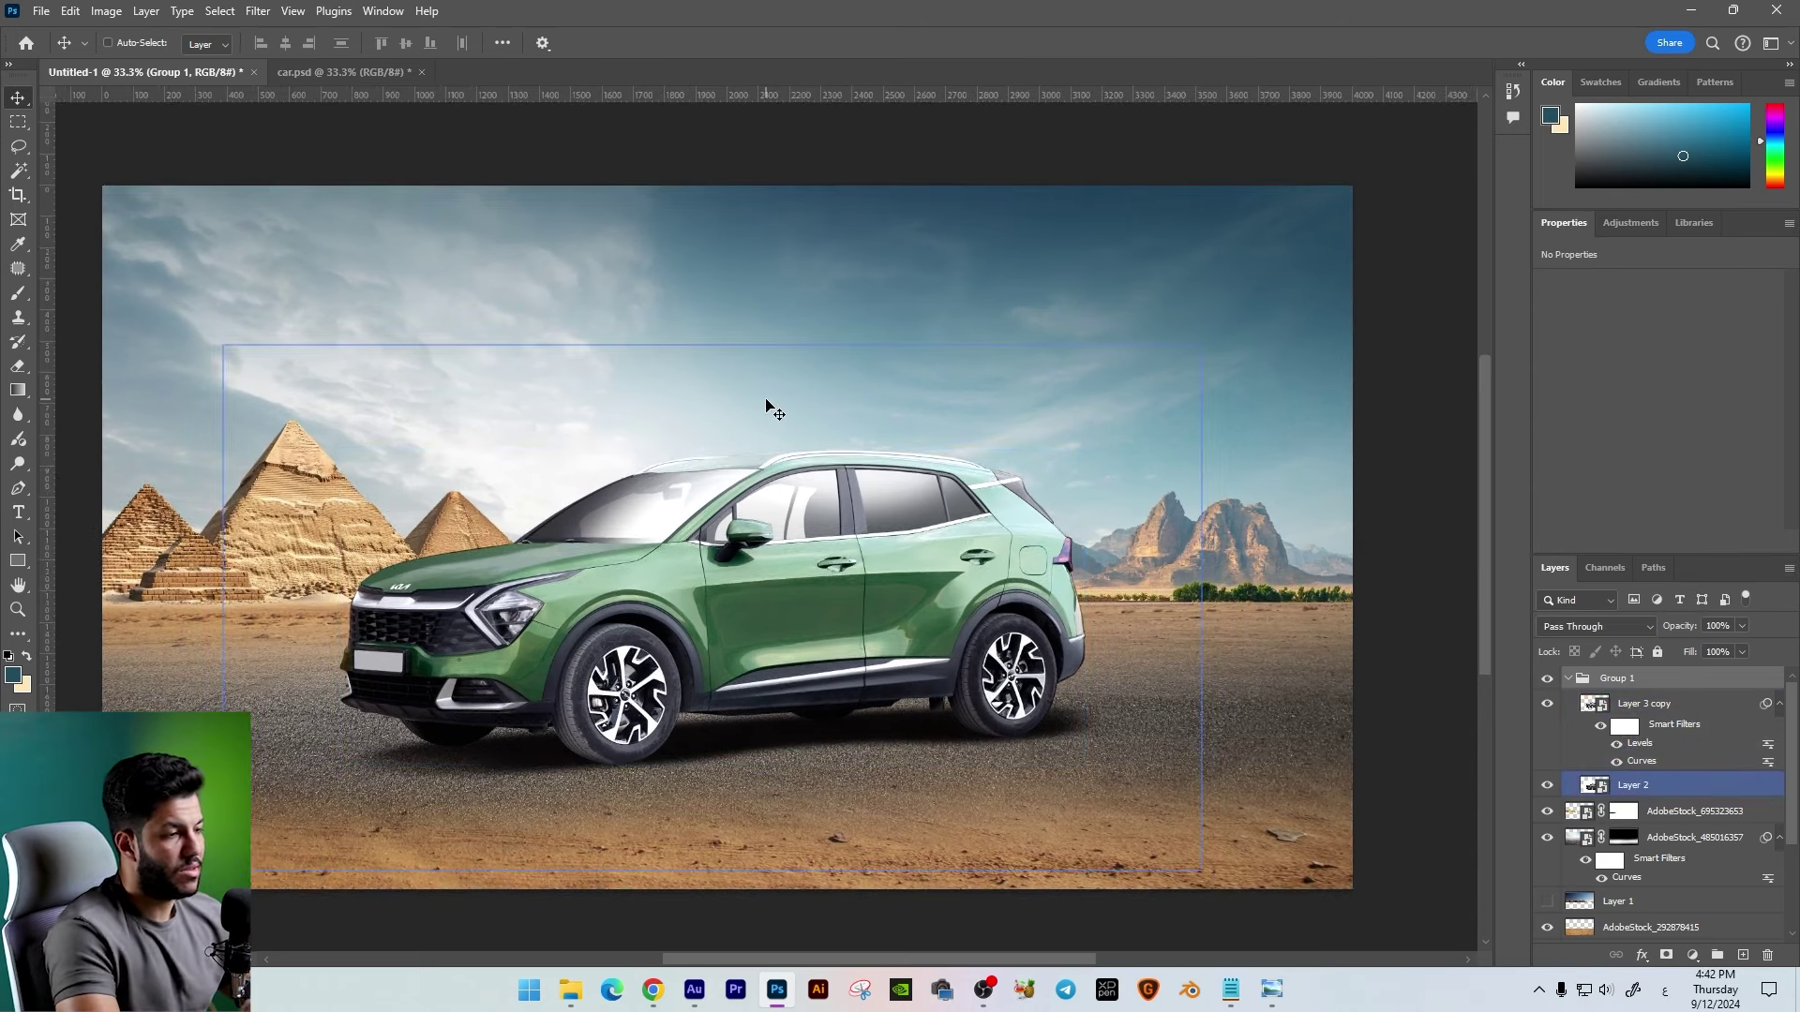
mouse_move(1230, 989)
click(1283, 891)
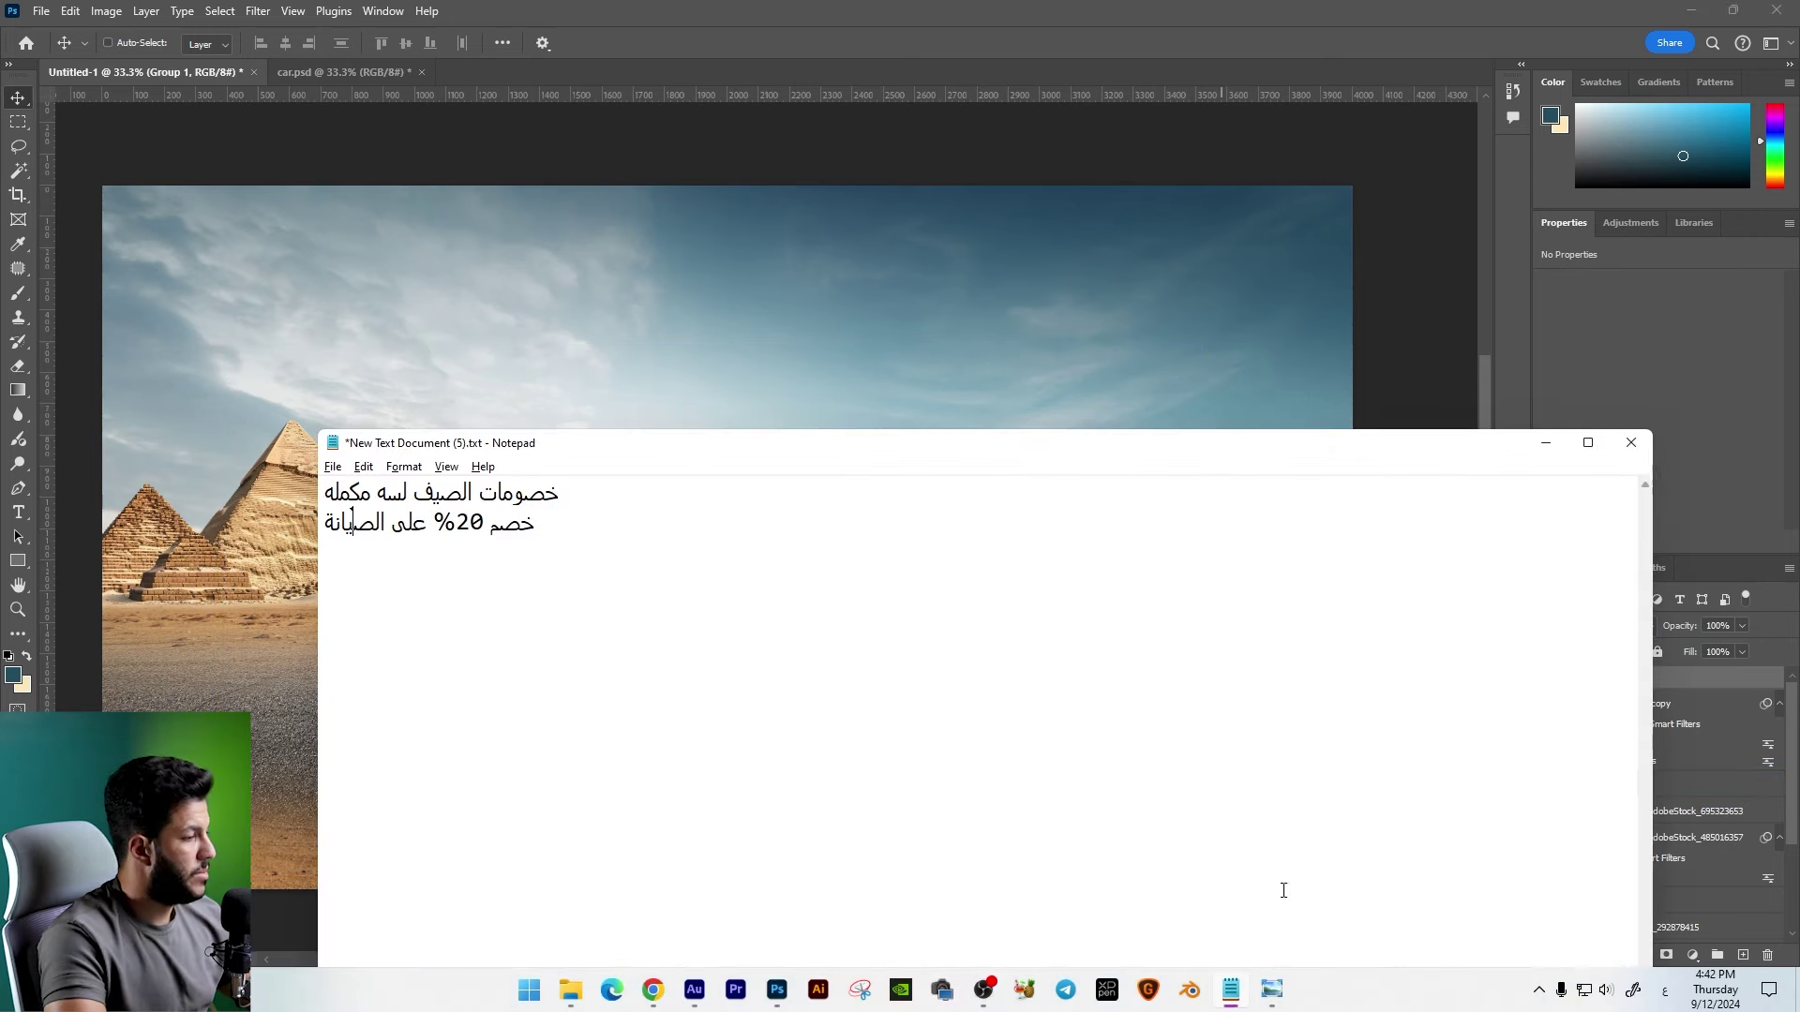
Step: Select the word خصومات in the first headline line in Notepad
double_click(561, 493)
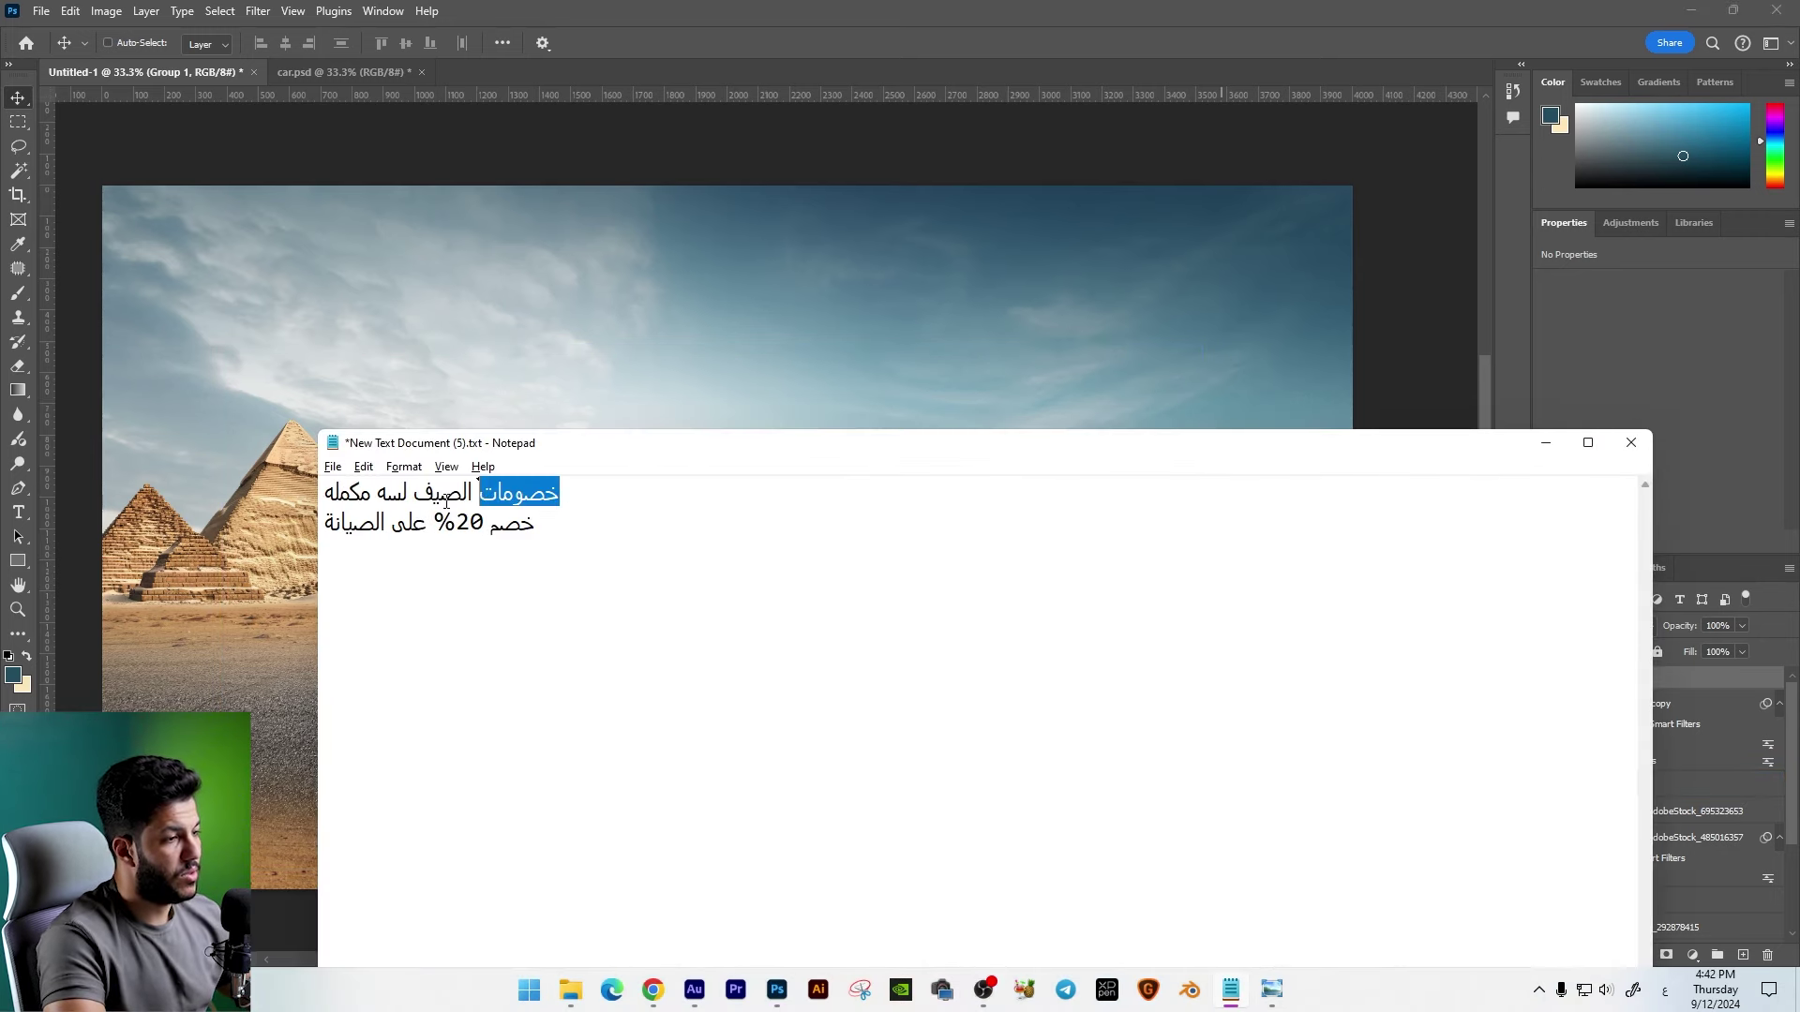
double_click(415, 488)
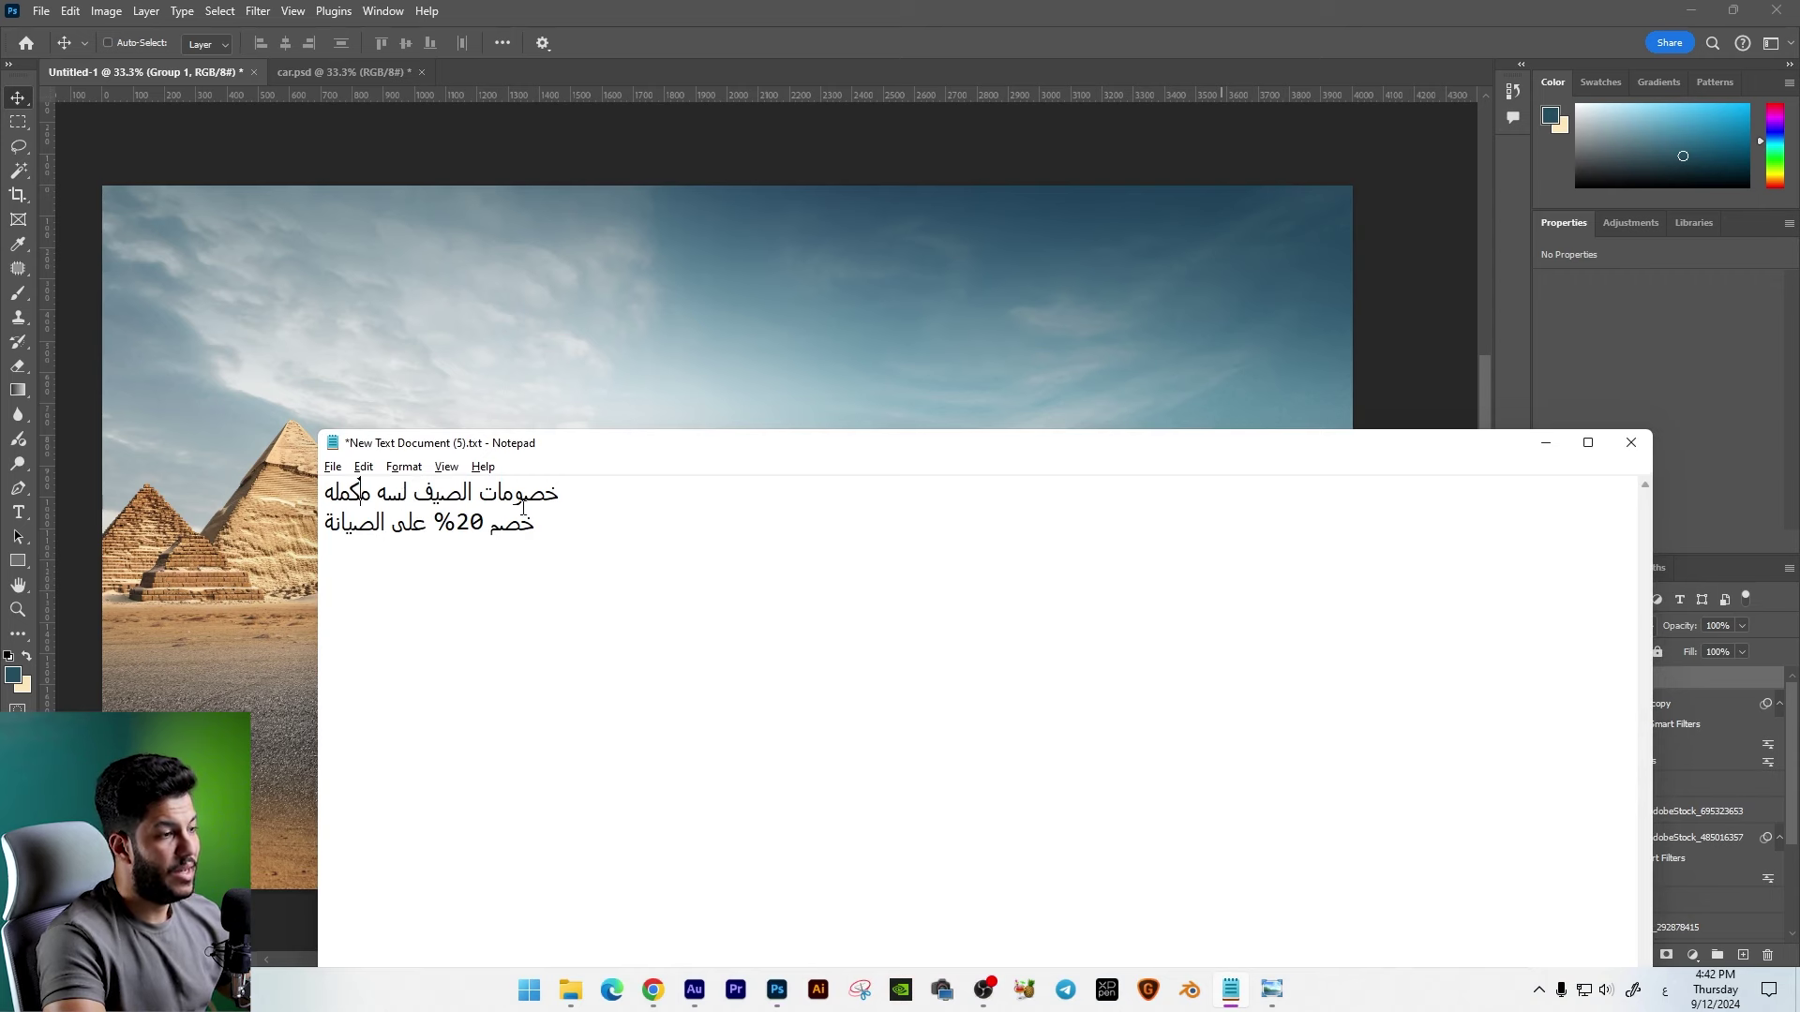
triple_click(326, 489)
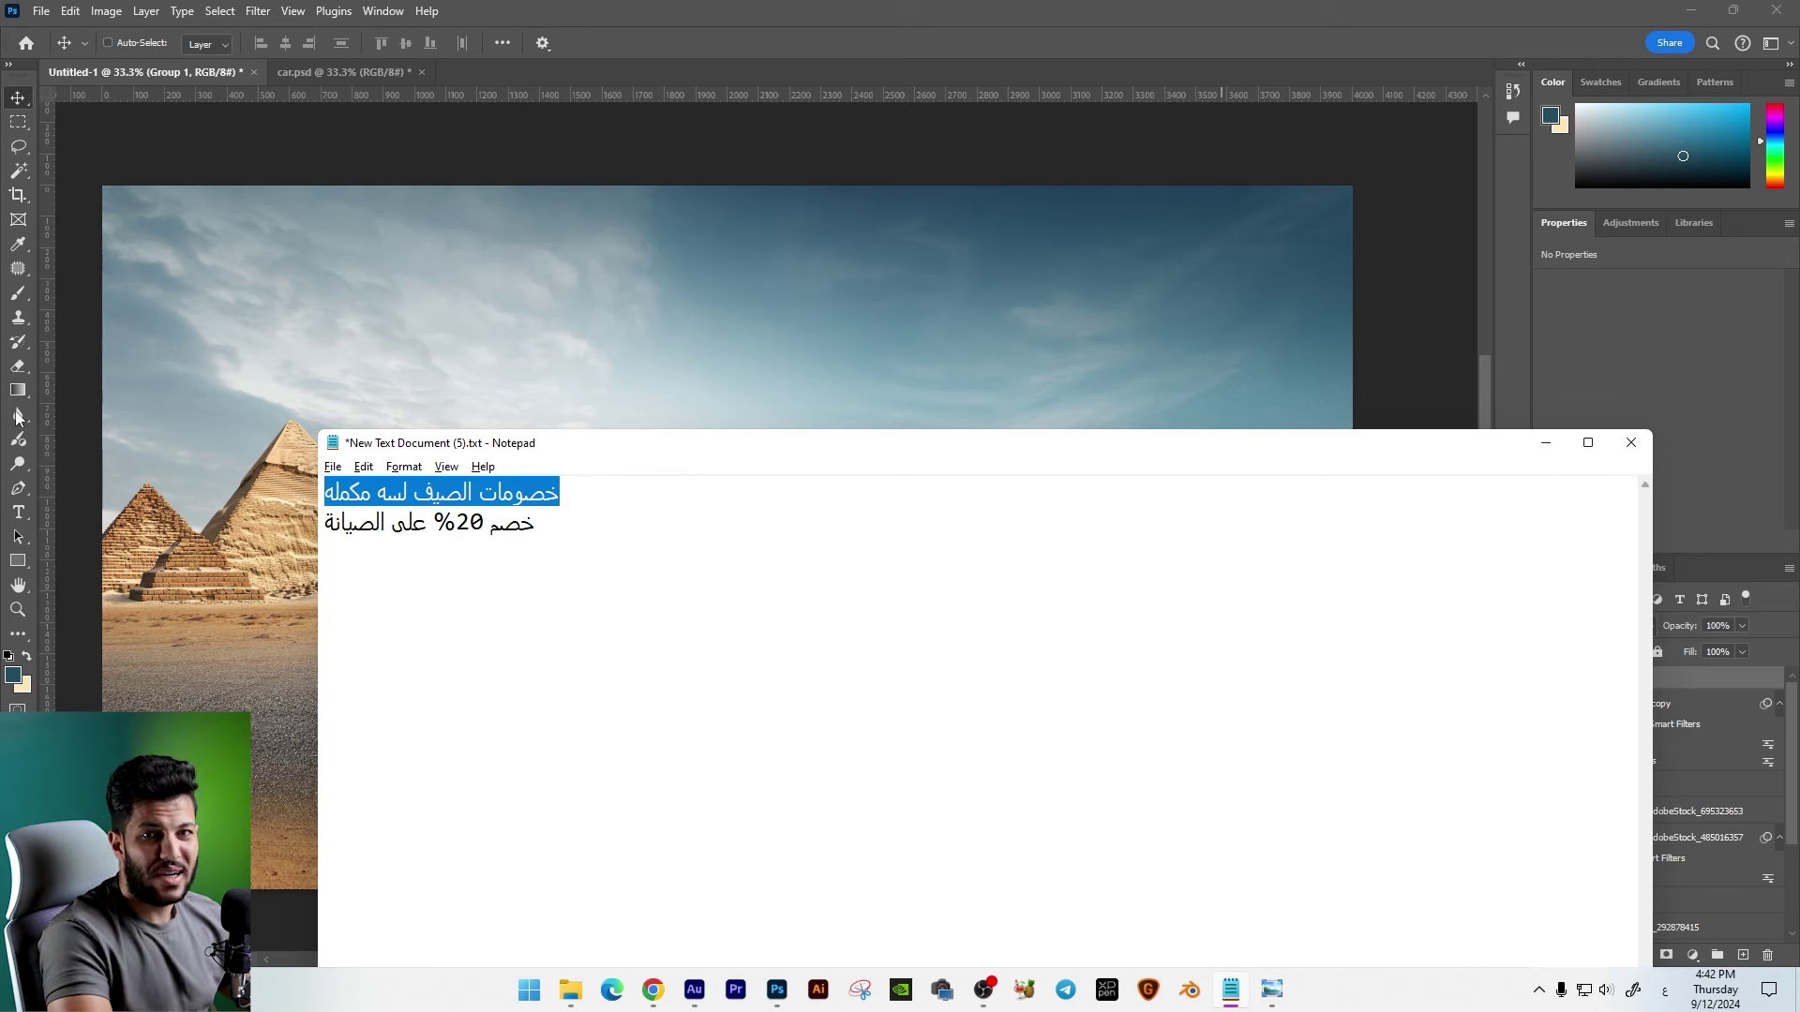
click(509, 491)
drag(474, 491, 540, 494)
key(ctrl+c)
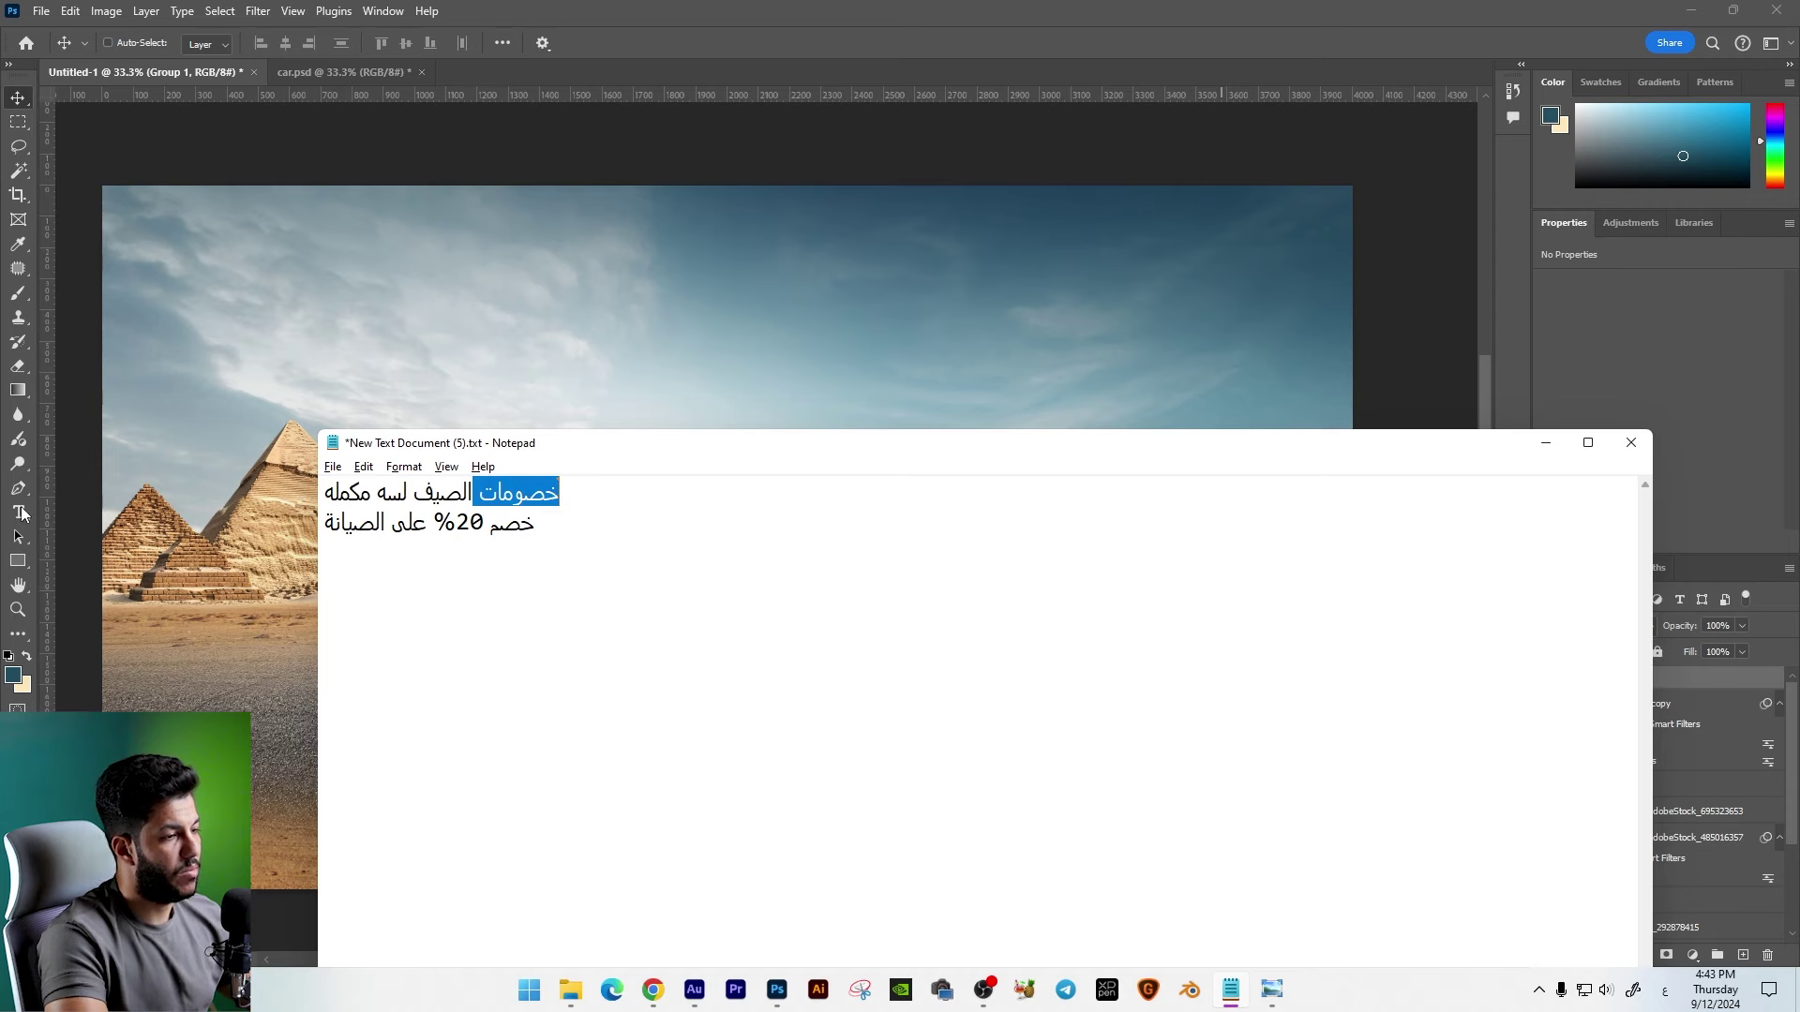
Step: Paste خصومات into the Photoshop ad as a new type layer
click(20, 513)
click(957, 281)
key(ctrl+v)
key(ctrl+Return)
key(ctrl+t)
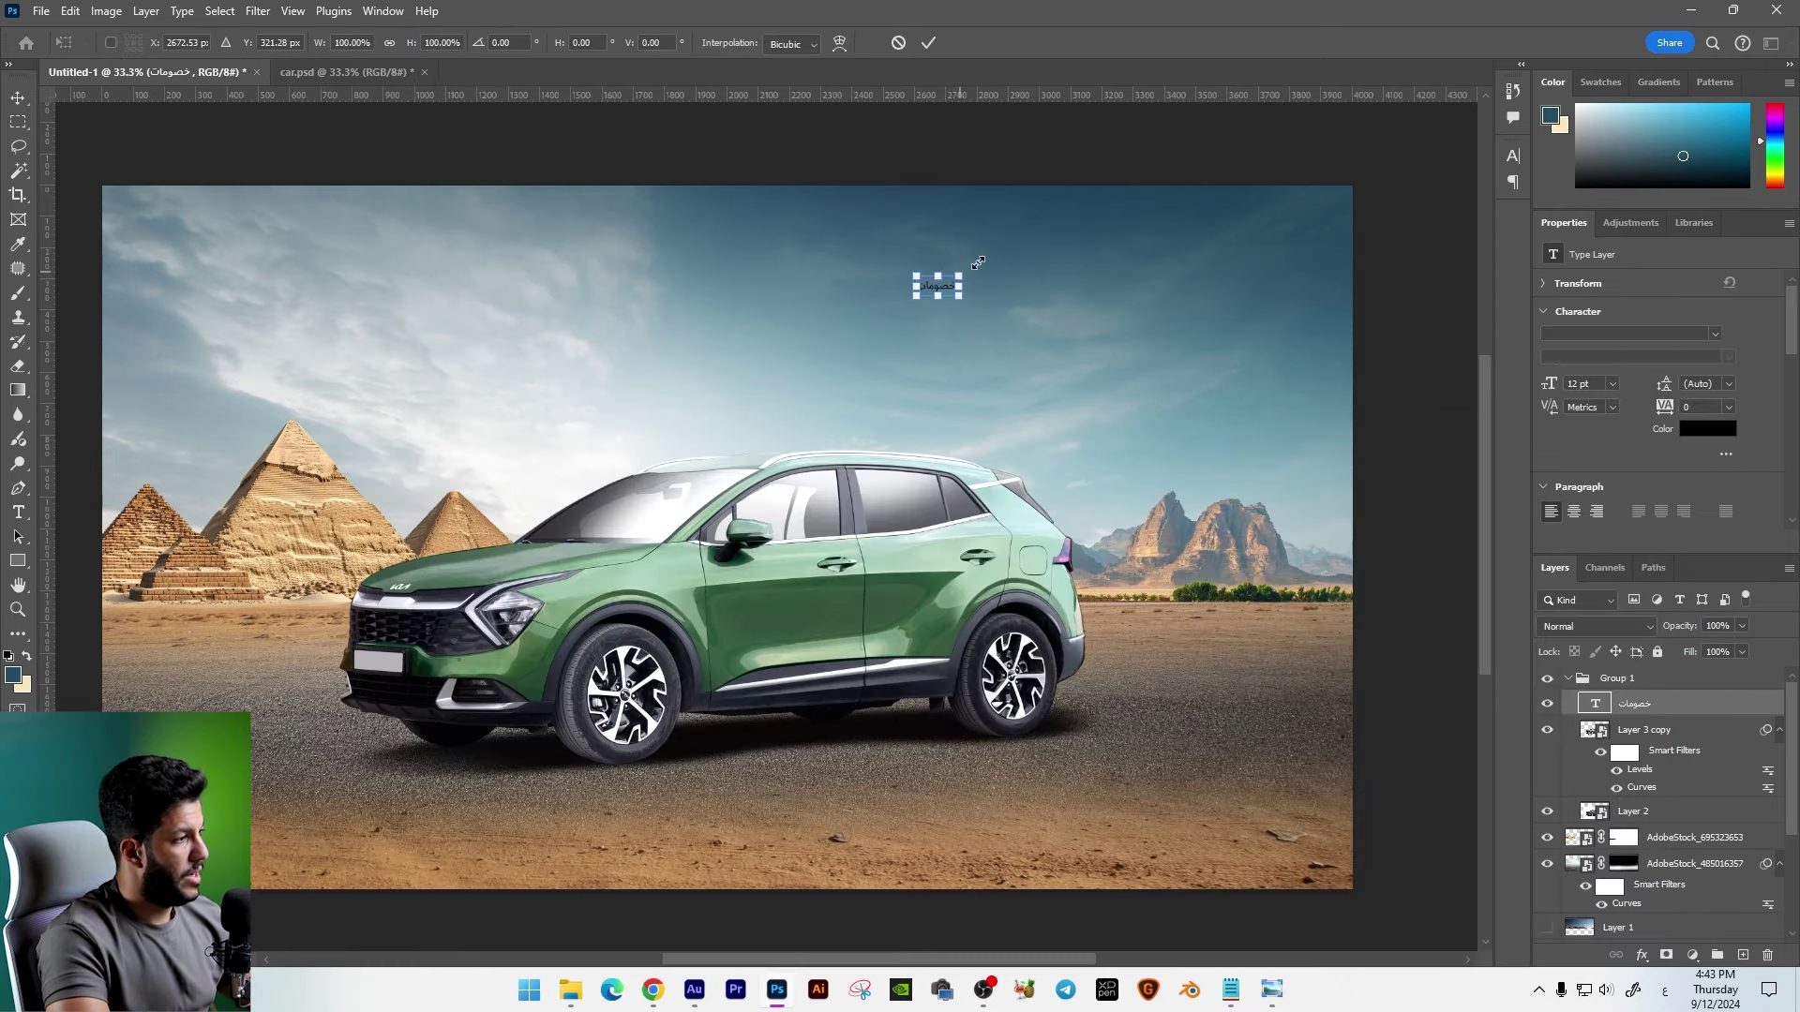
Step: Enlarge خصومات and set it in the GE SS Two Bold font
drag(970, 267, 1011, 250)
key(Return)
key(Return)
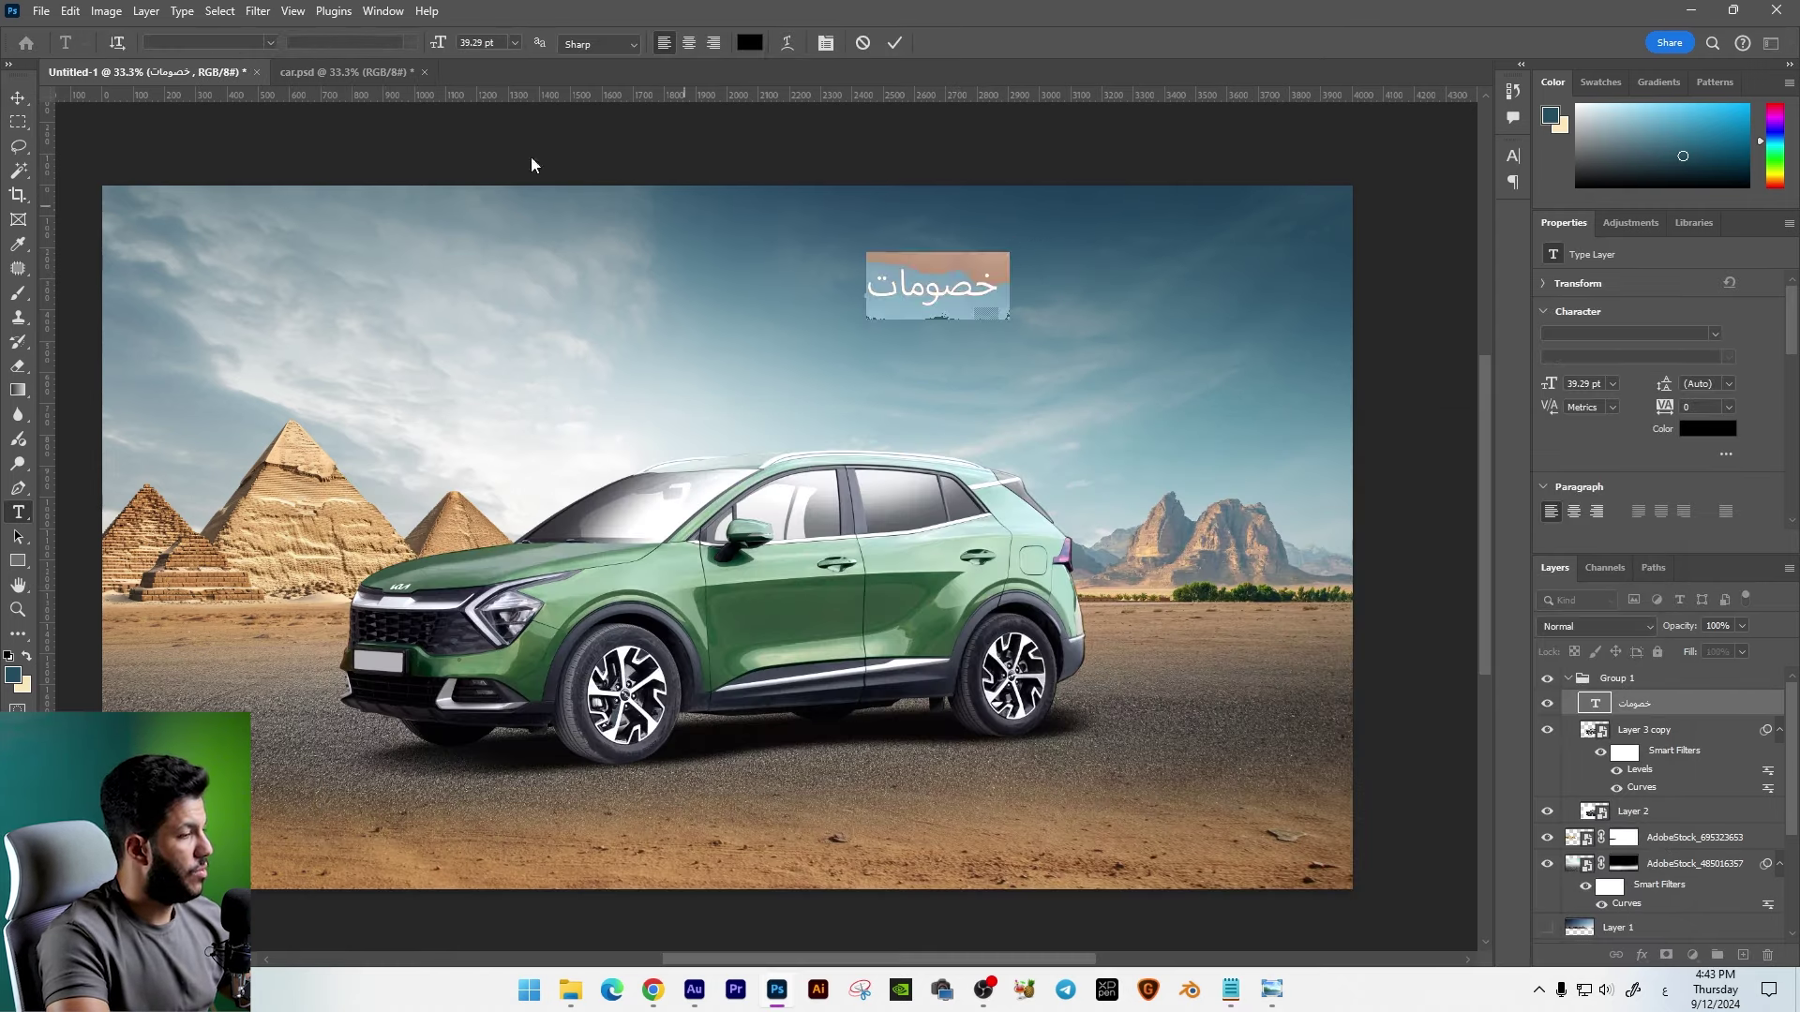
click(168, 42)
text(ge ss)
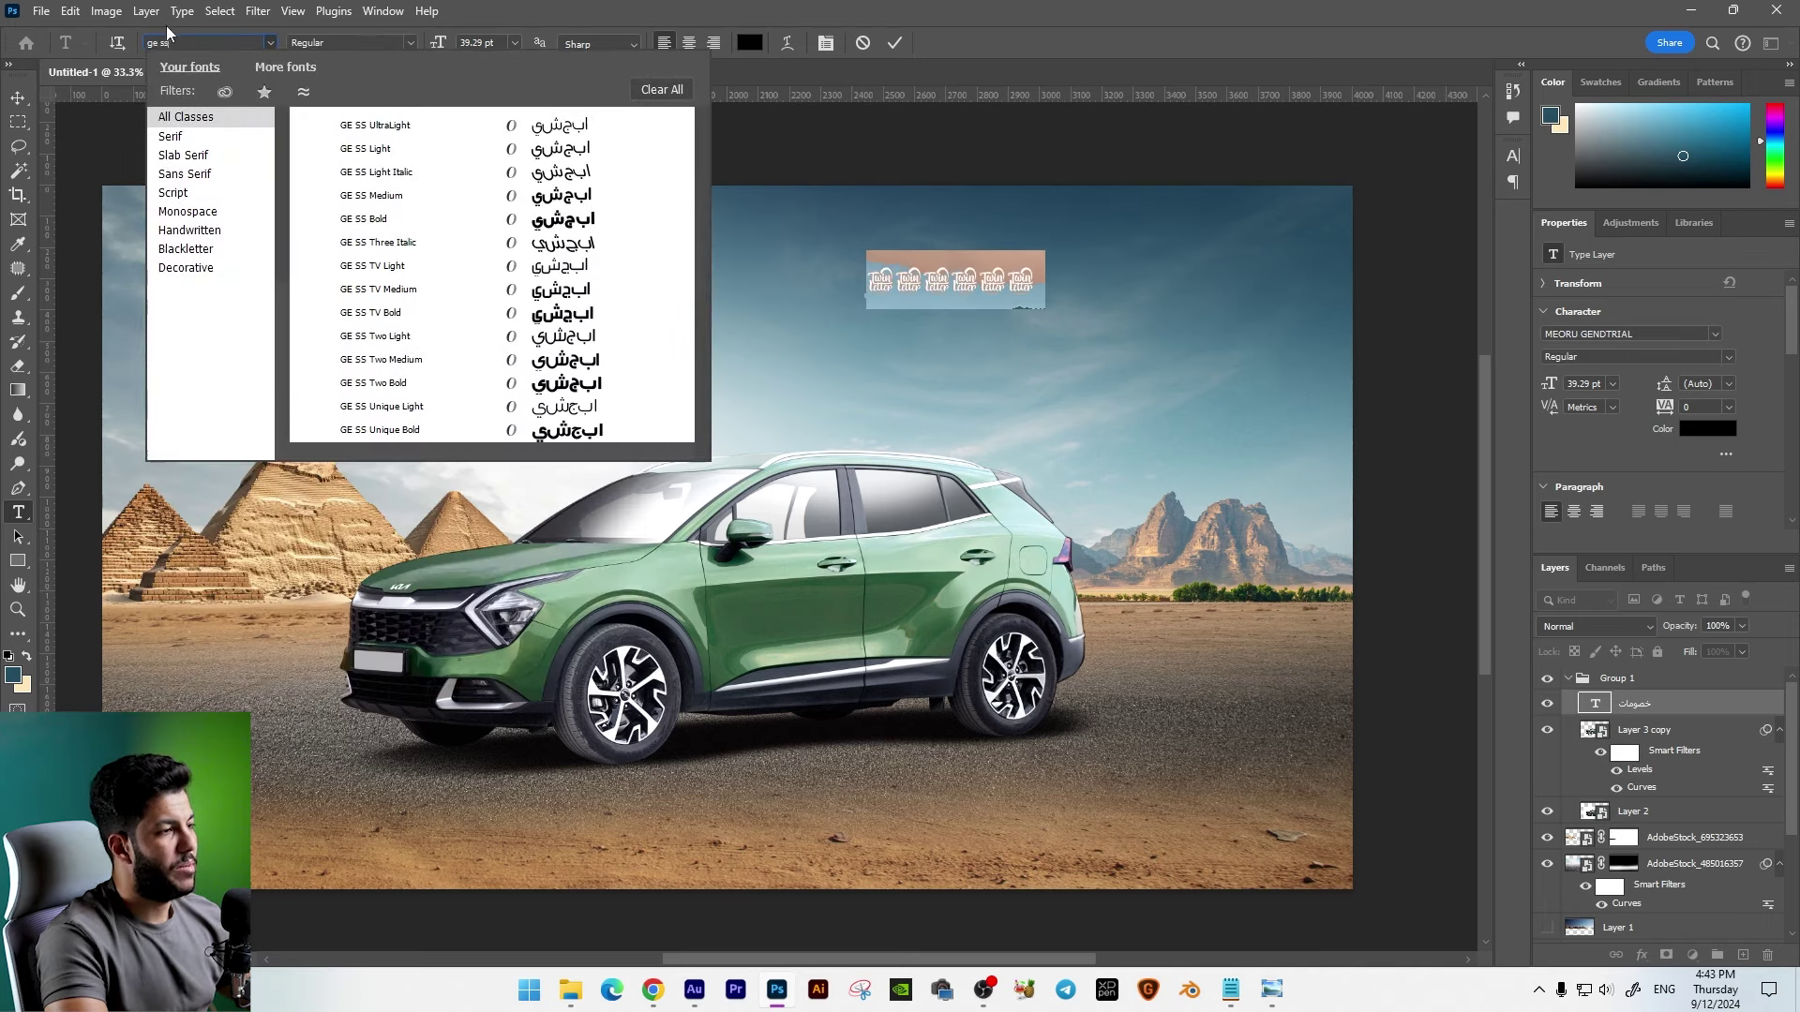
click(560, 383)
Step: Make خصومات white, move it up into the sky, and duplicate it below
click(13, 674)
click(1195, 268)
click(1615, 245)
click(18, 98)
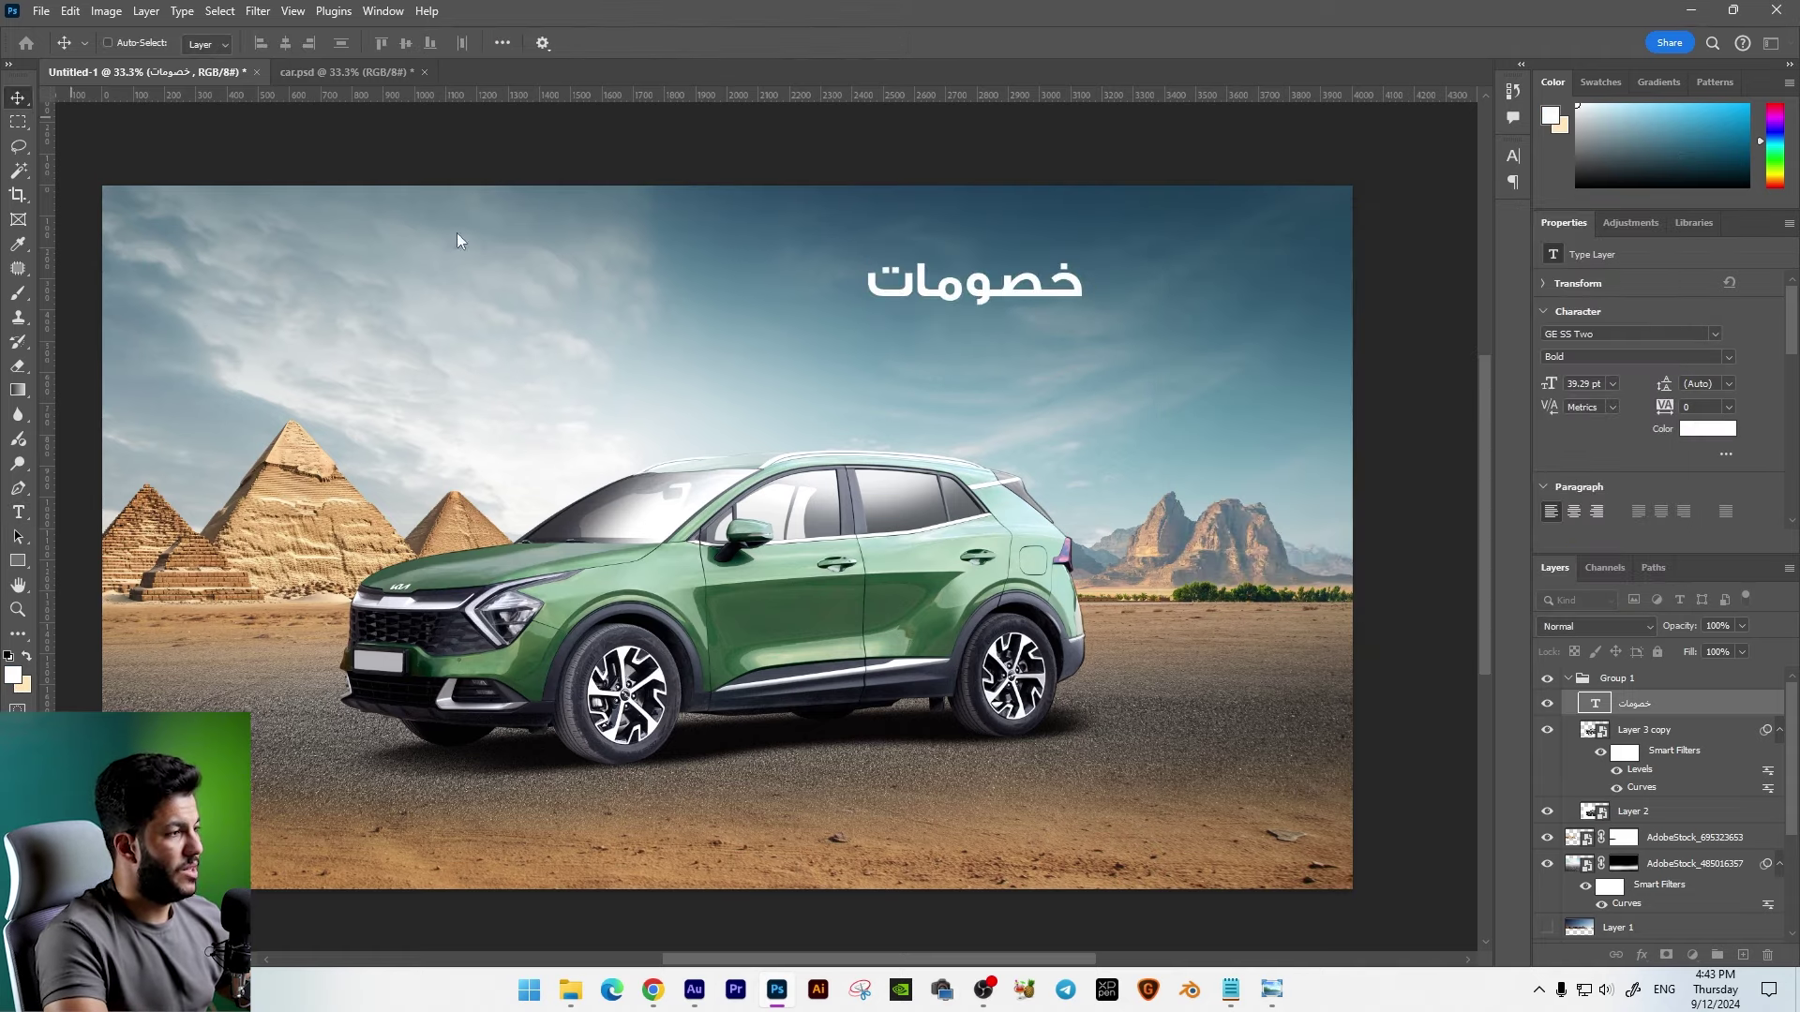
drag(1144, 390, 1057, 345)
key(ctrl+plus)
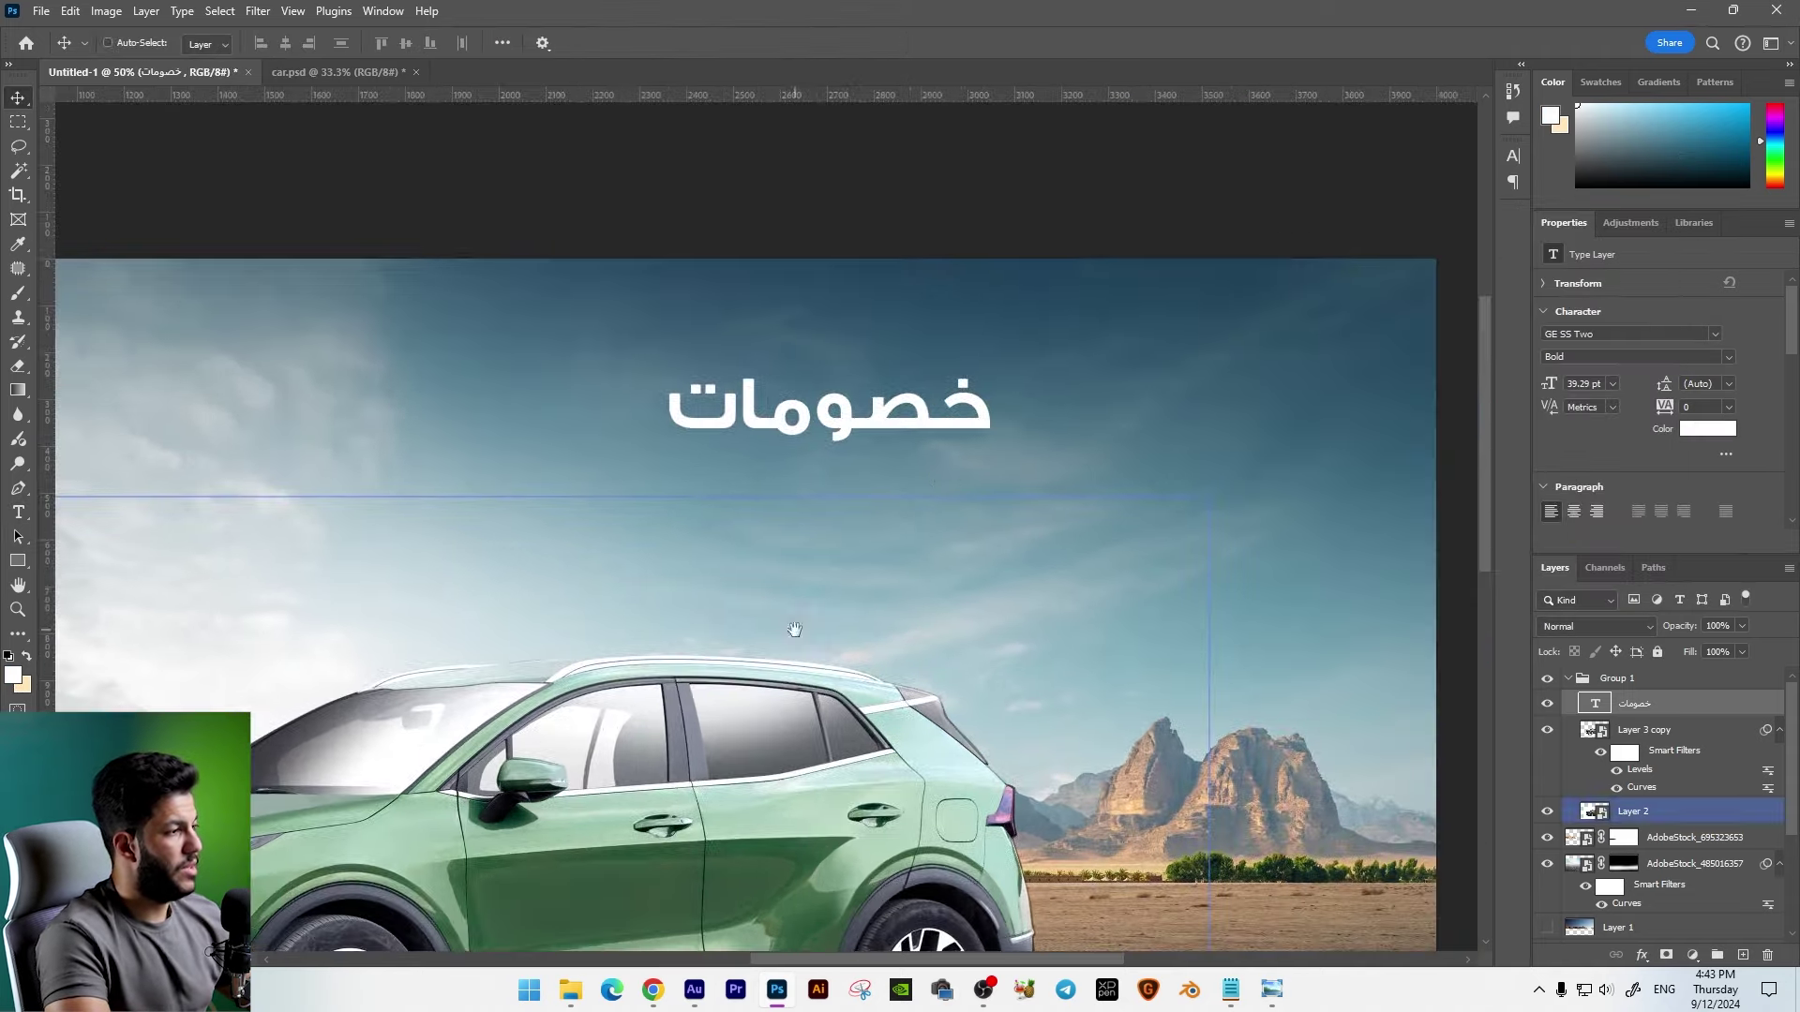
alt+drag(917, 436, 901, 549)
double_click(901, 549)
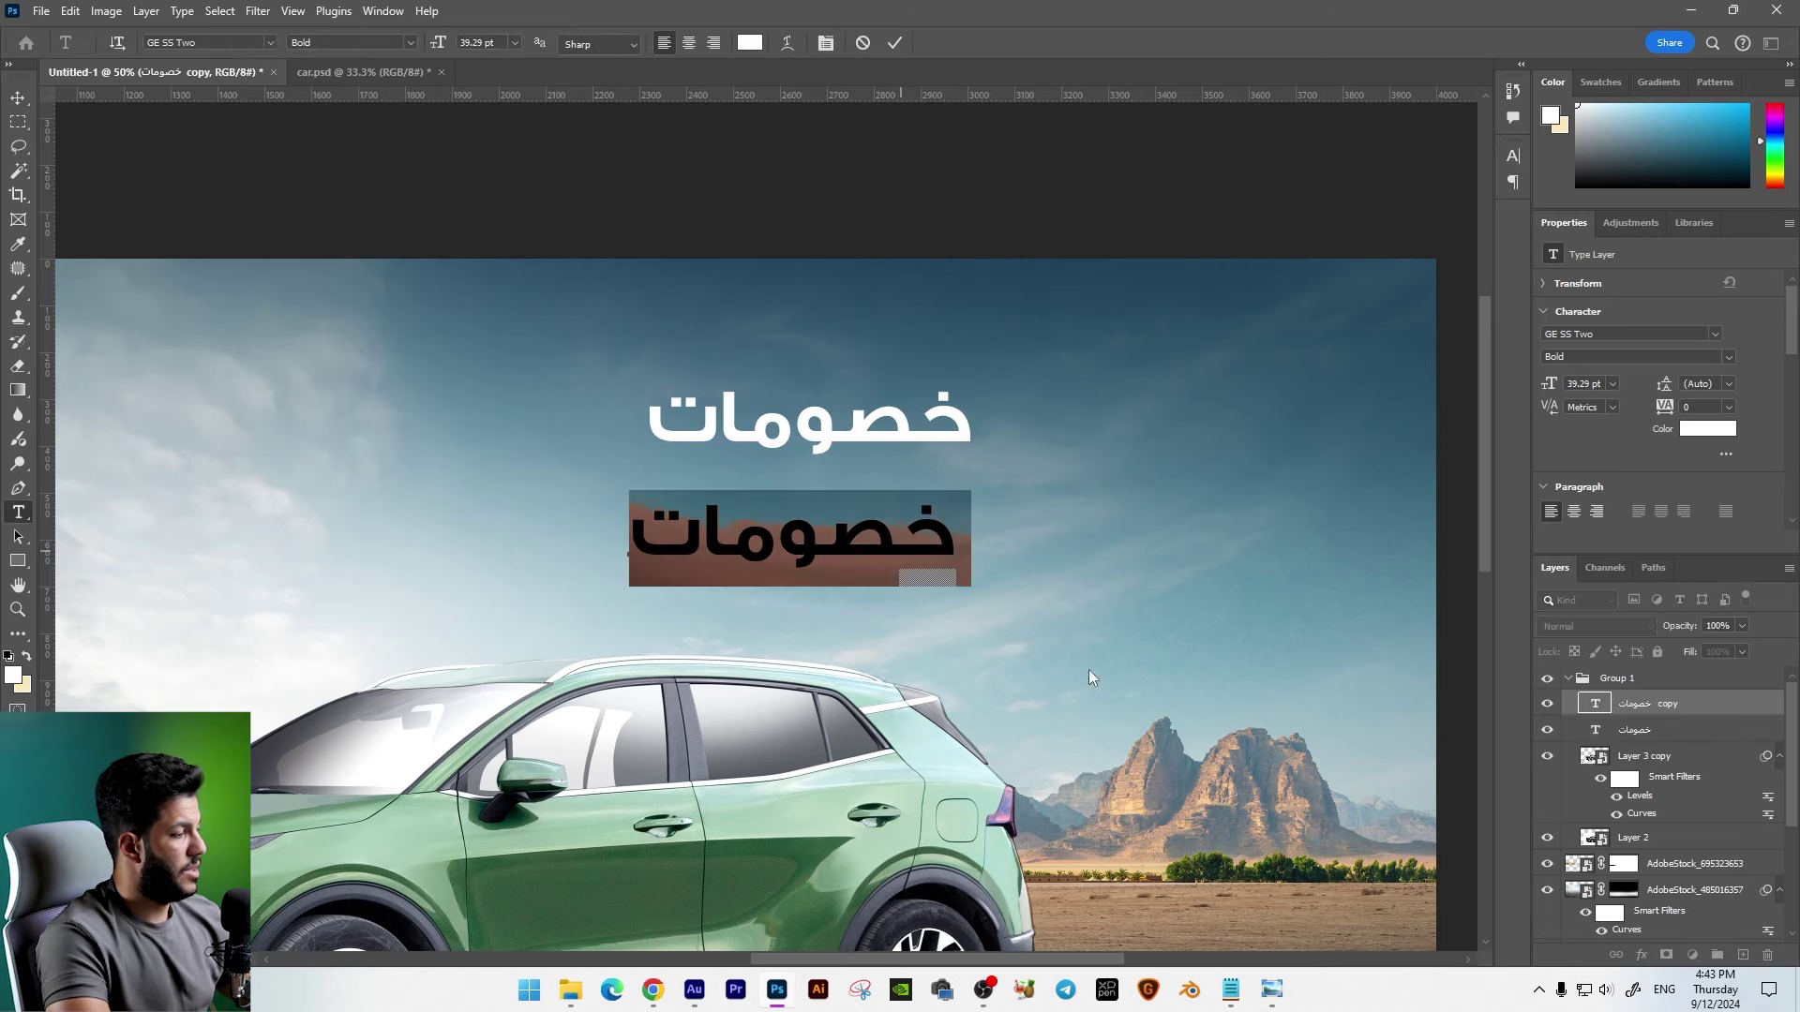
Step: Replace the duplicated word's text with الصيف copied from Notepad
click(1235, 989)
click(415, 494)
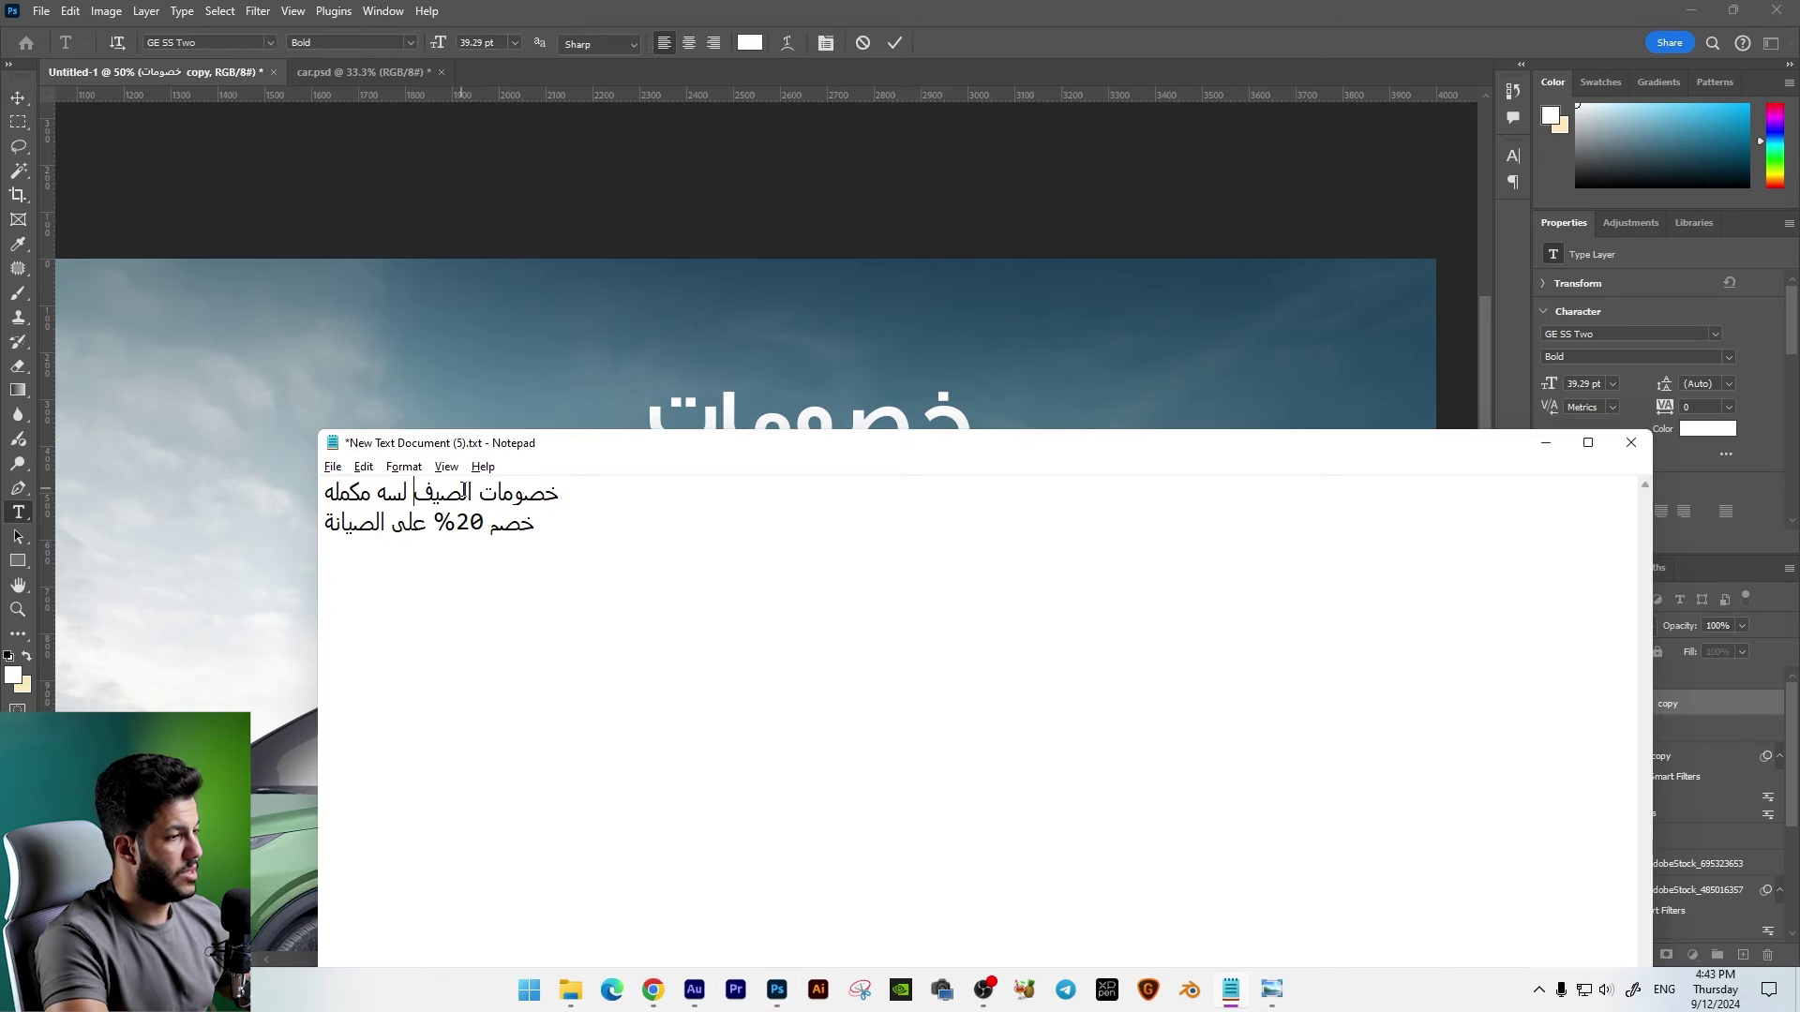
key(ctrl+c)
key(alt+Tab)
key(ctrl+v)
click(18, 97)
Step: Tuck الصيف under خصومات and stretch it with tatweel elongation (ـــــ)
drag(650, 550, 668, 494)
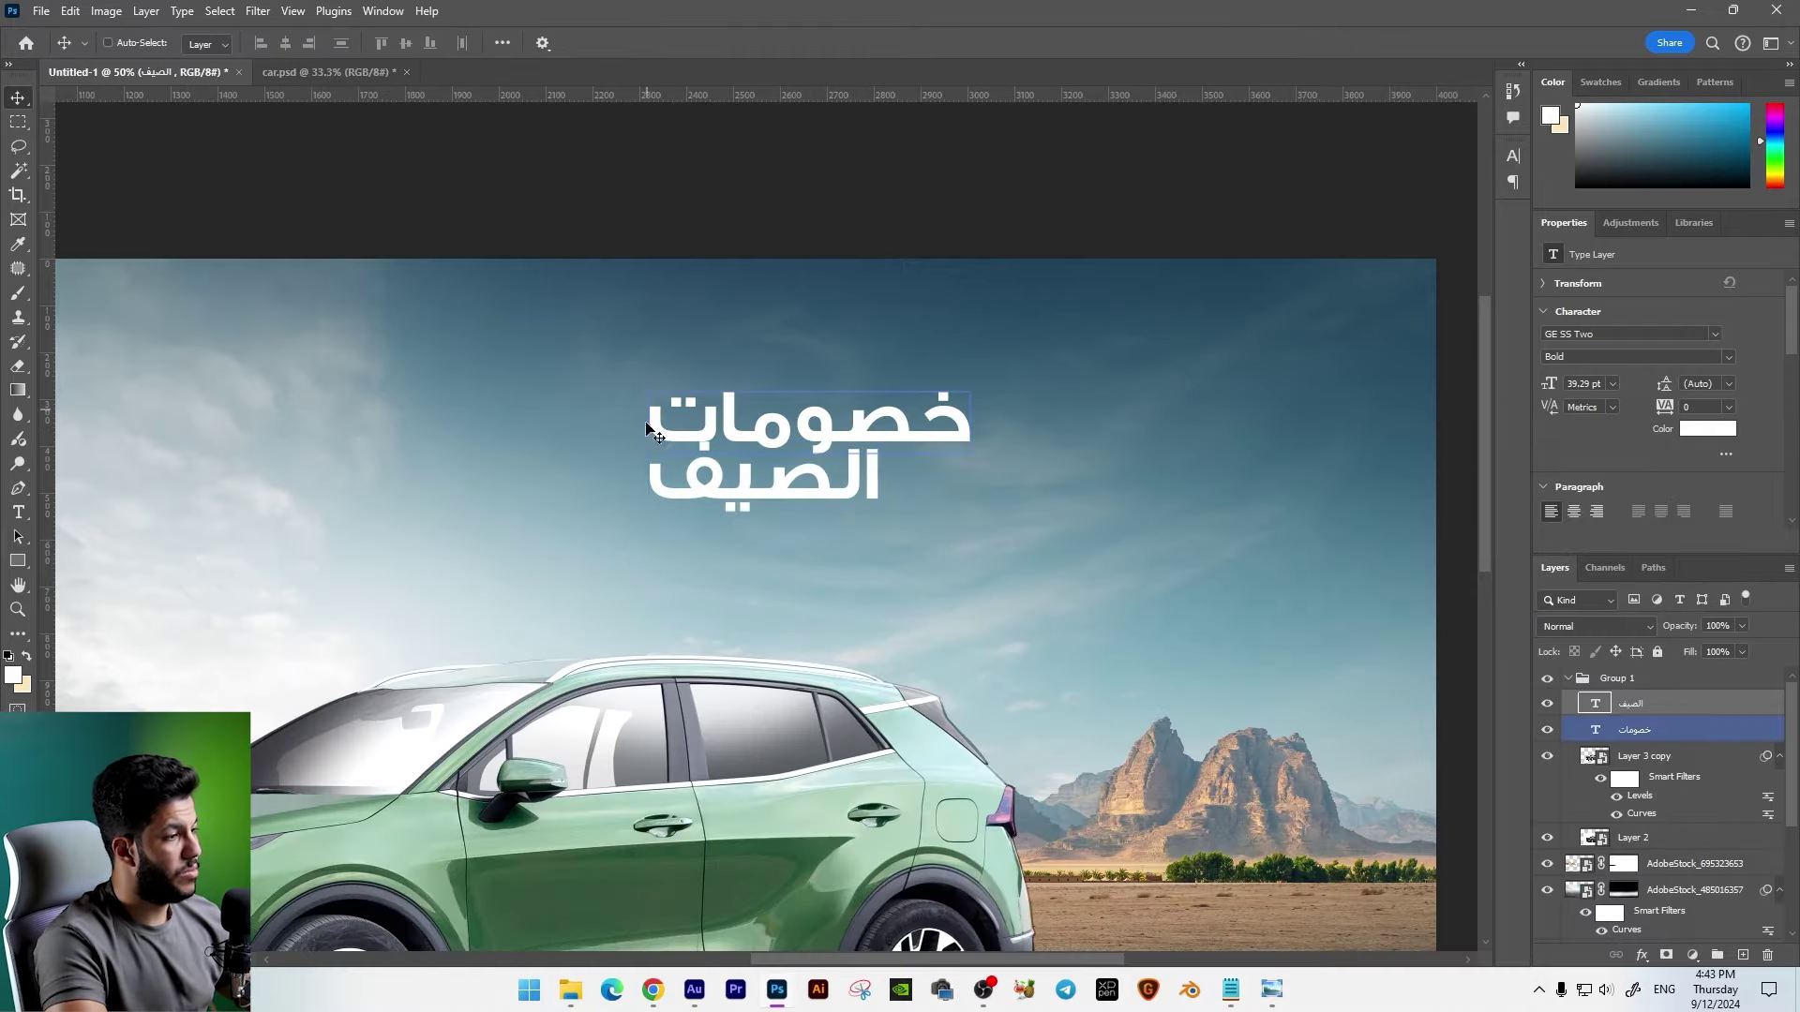
drag(825, 490, 825, 499)
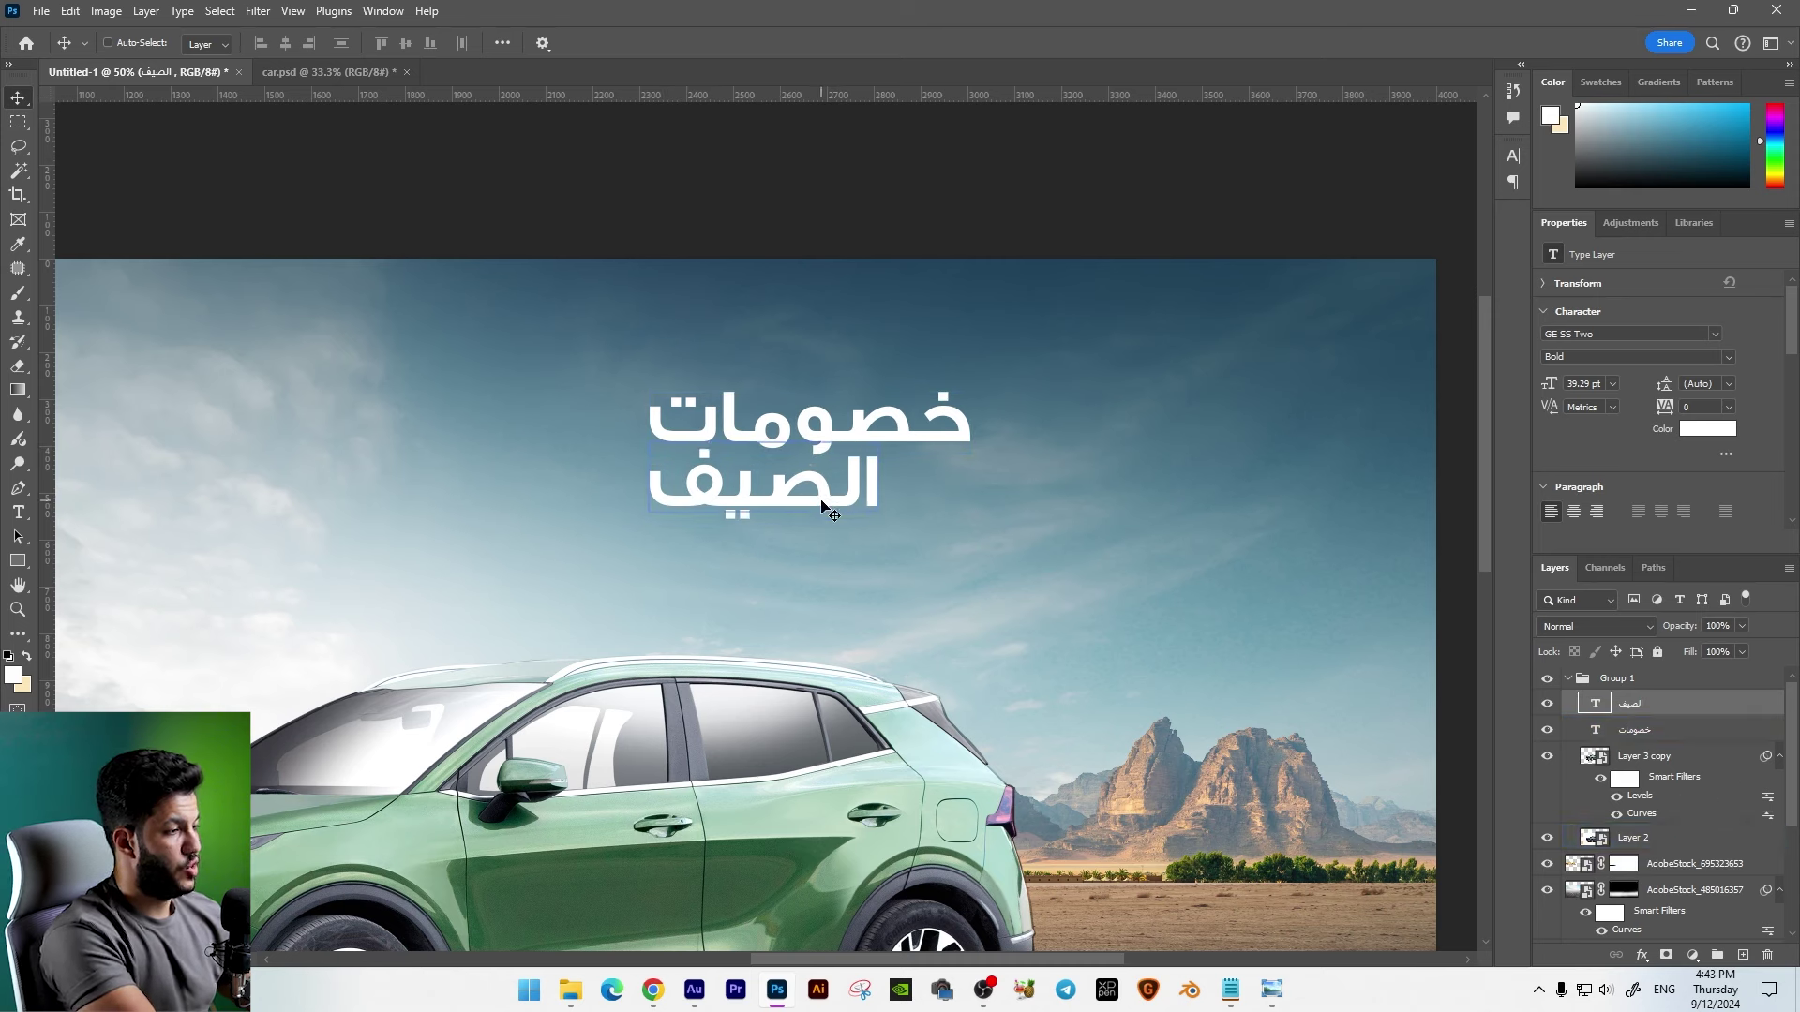
key(t)
click(740, 482)
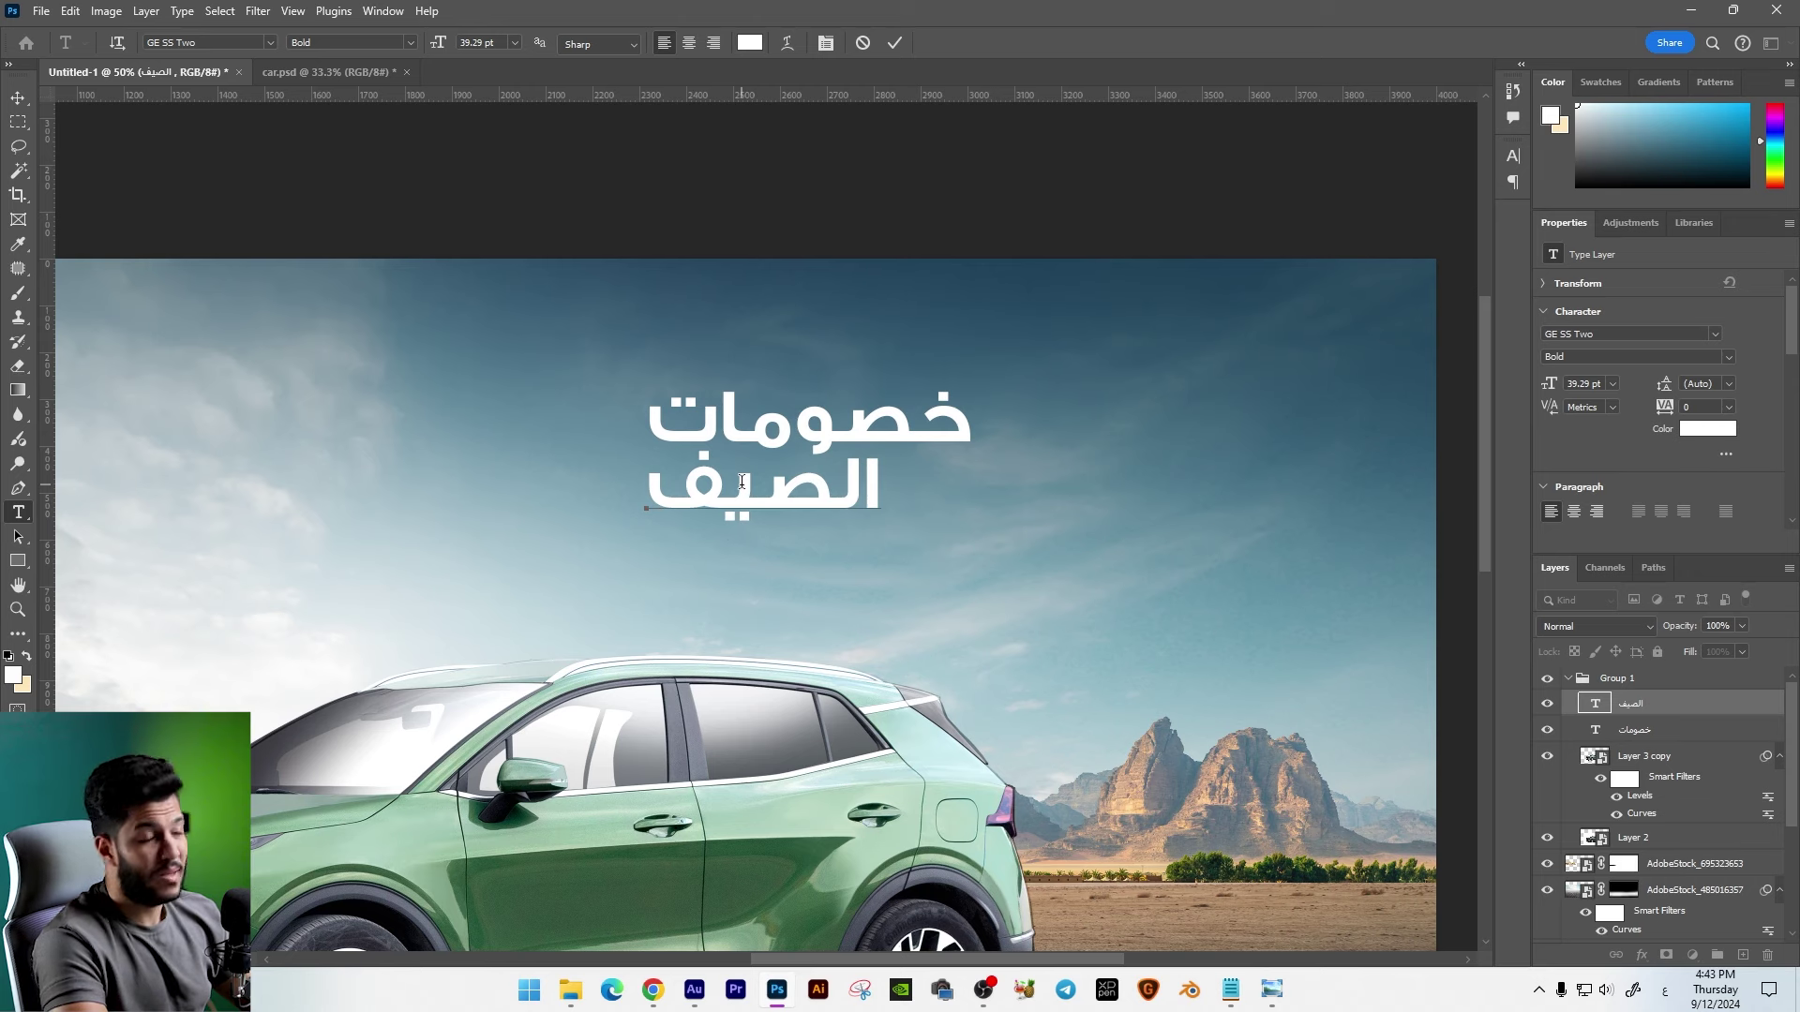
text(ـــــ)
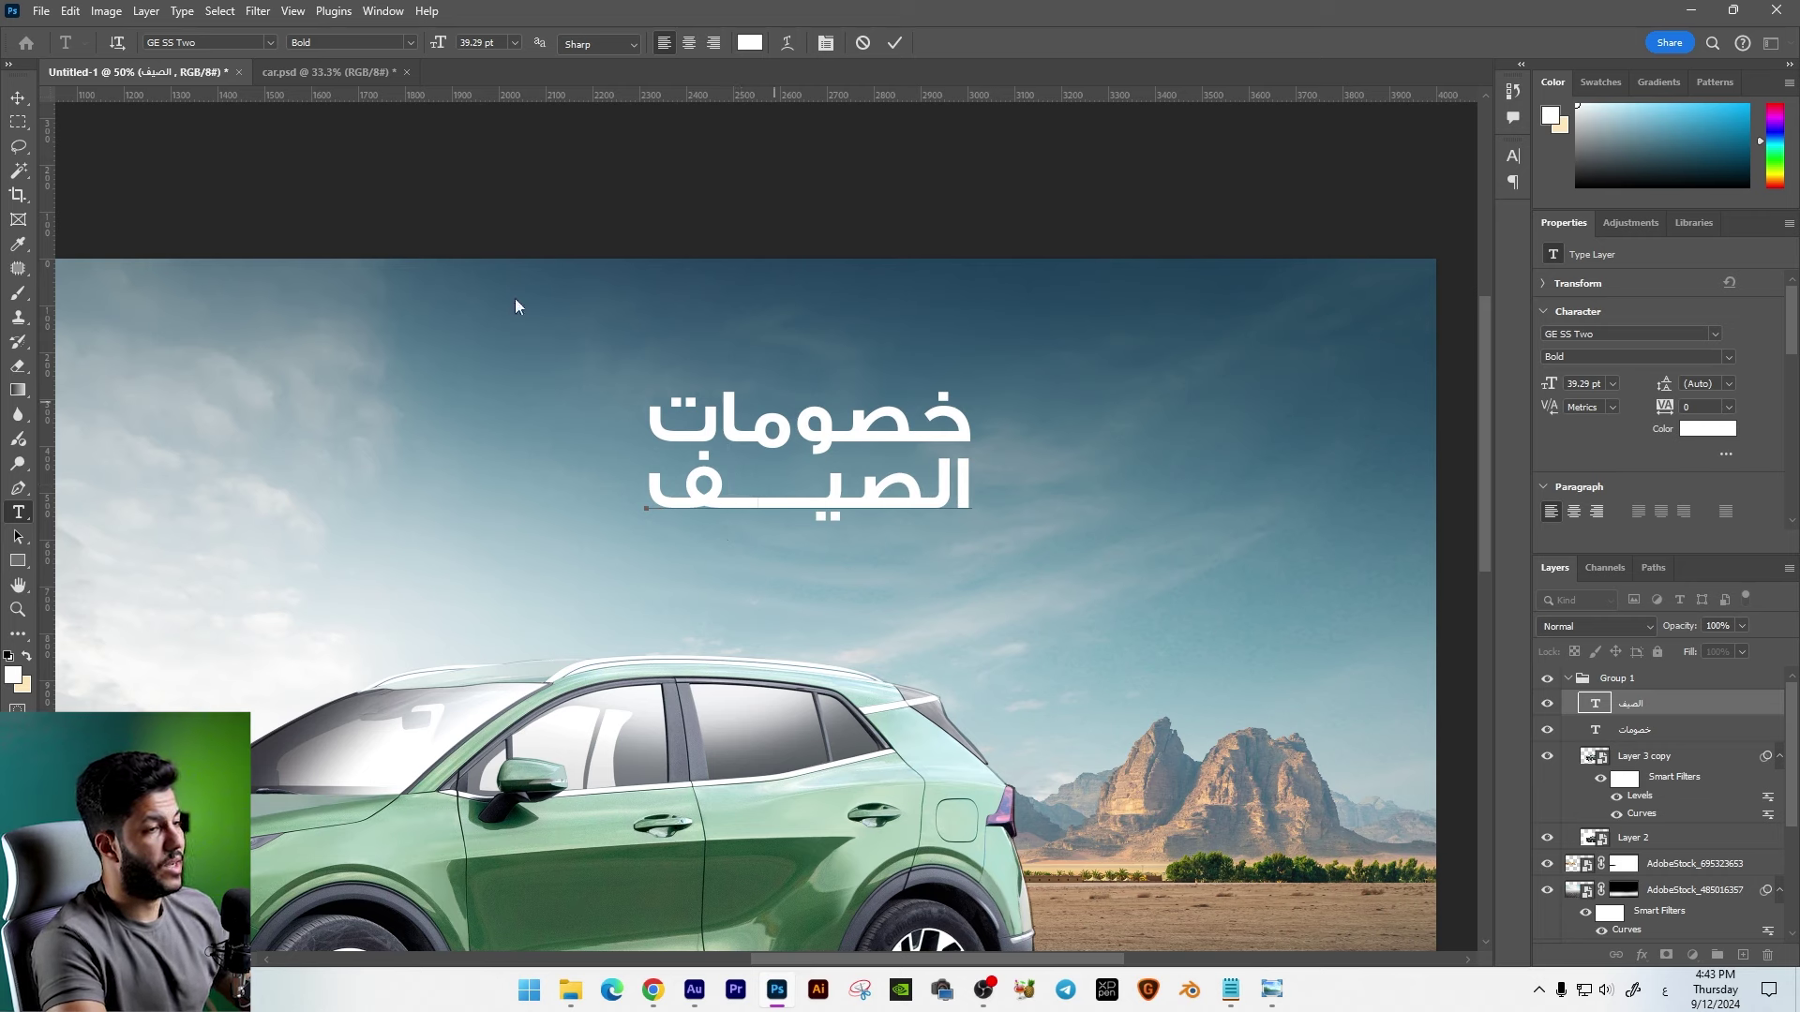
click(18, 98)
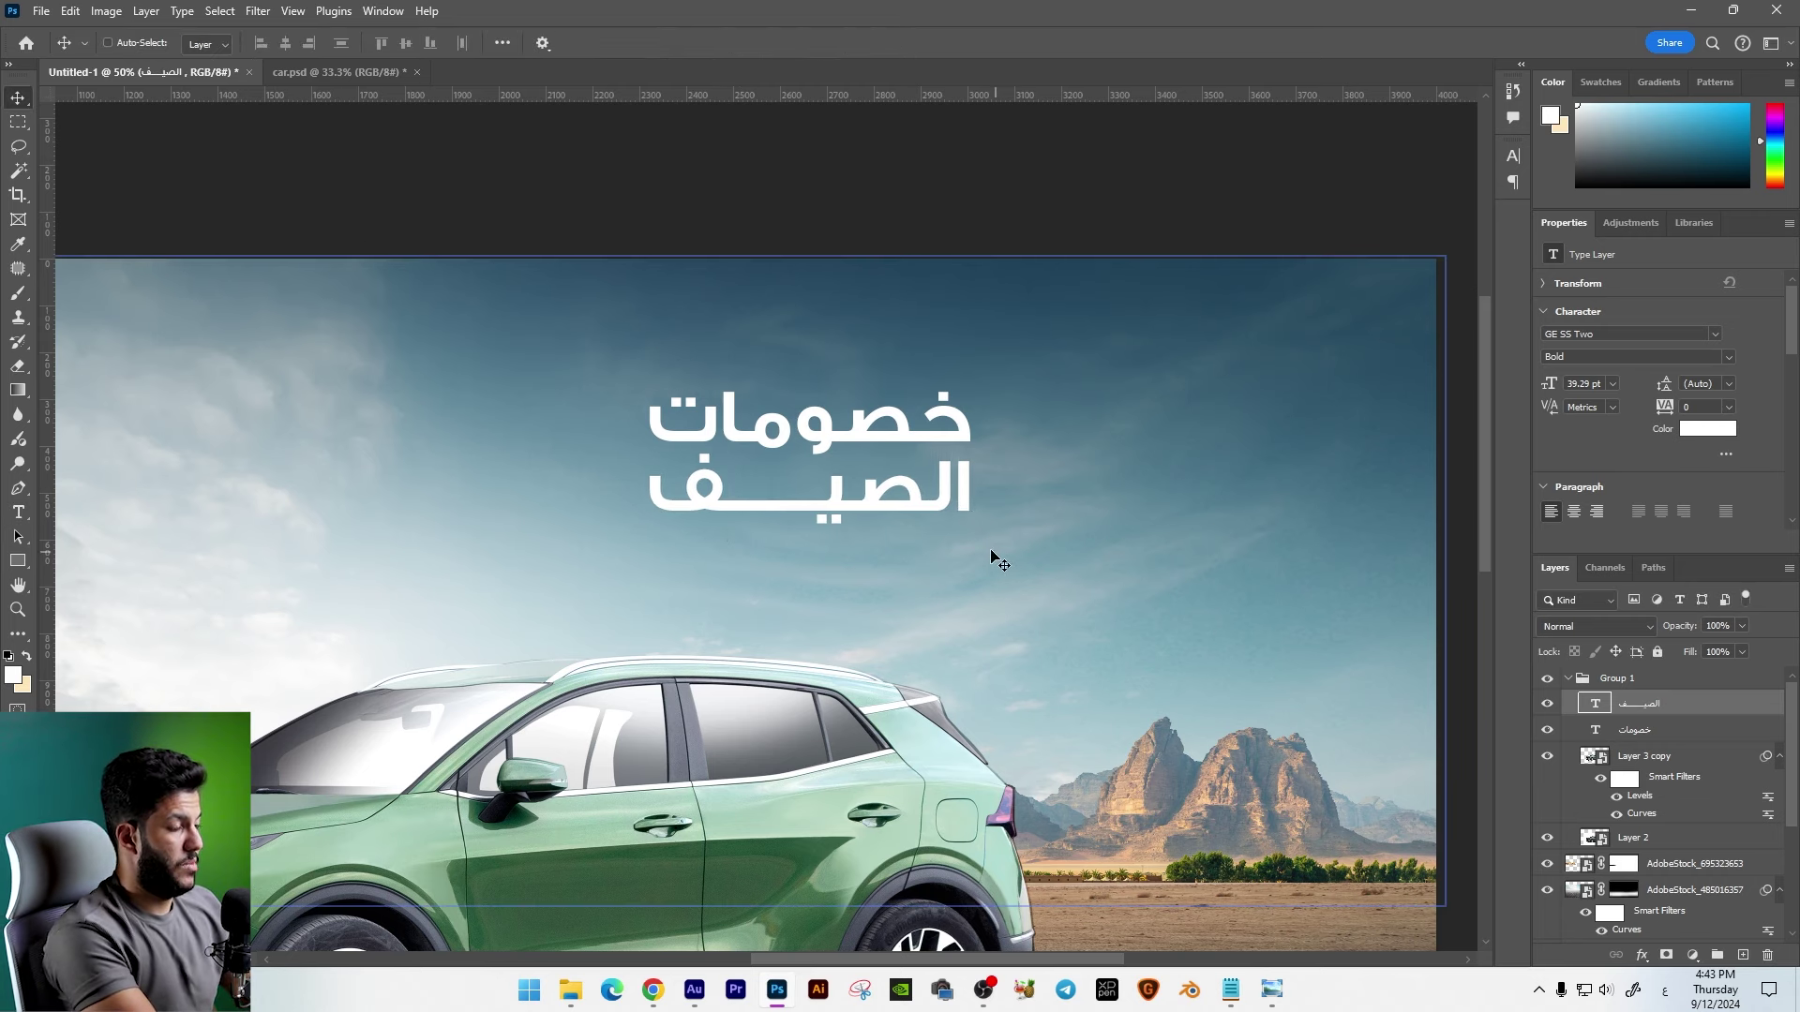
Step: Mark the headline's left and right edges with vertical guides and select the الصيف layer
drag(52, 375, 648, 290)
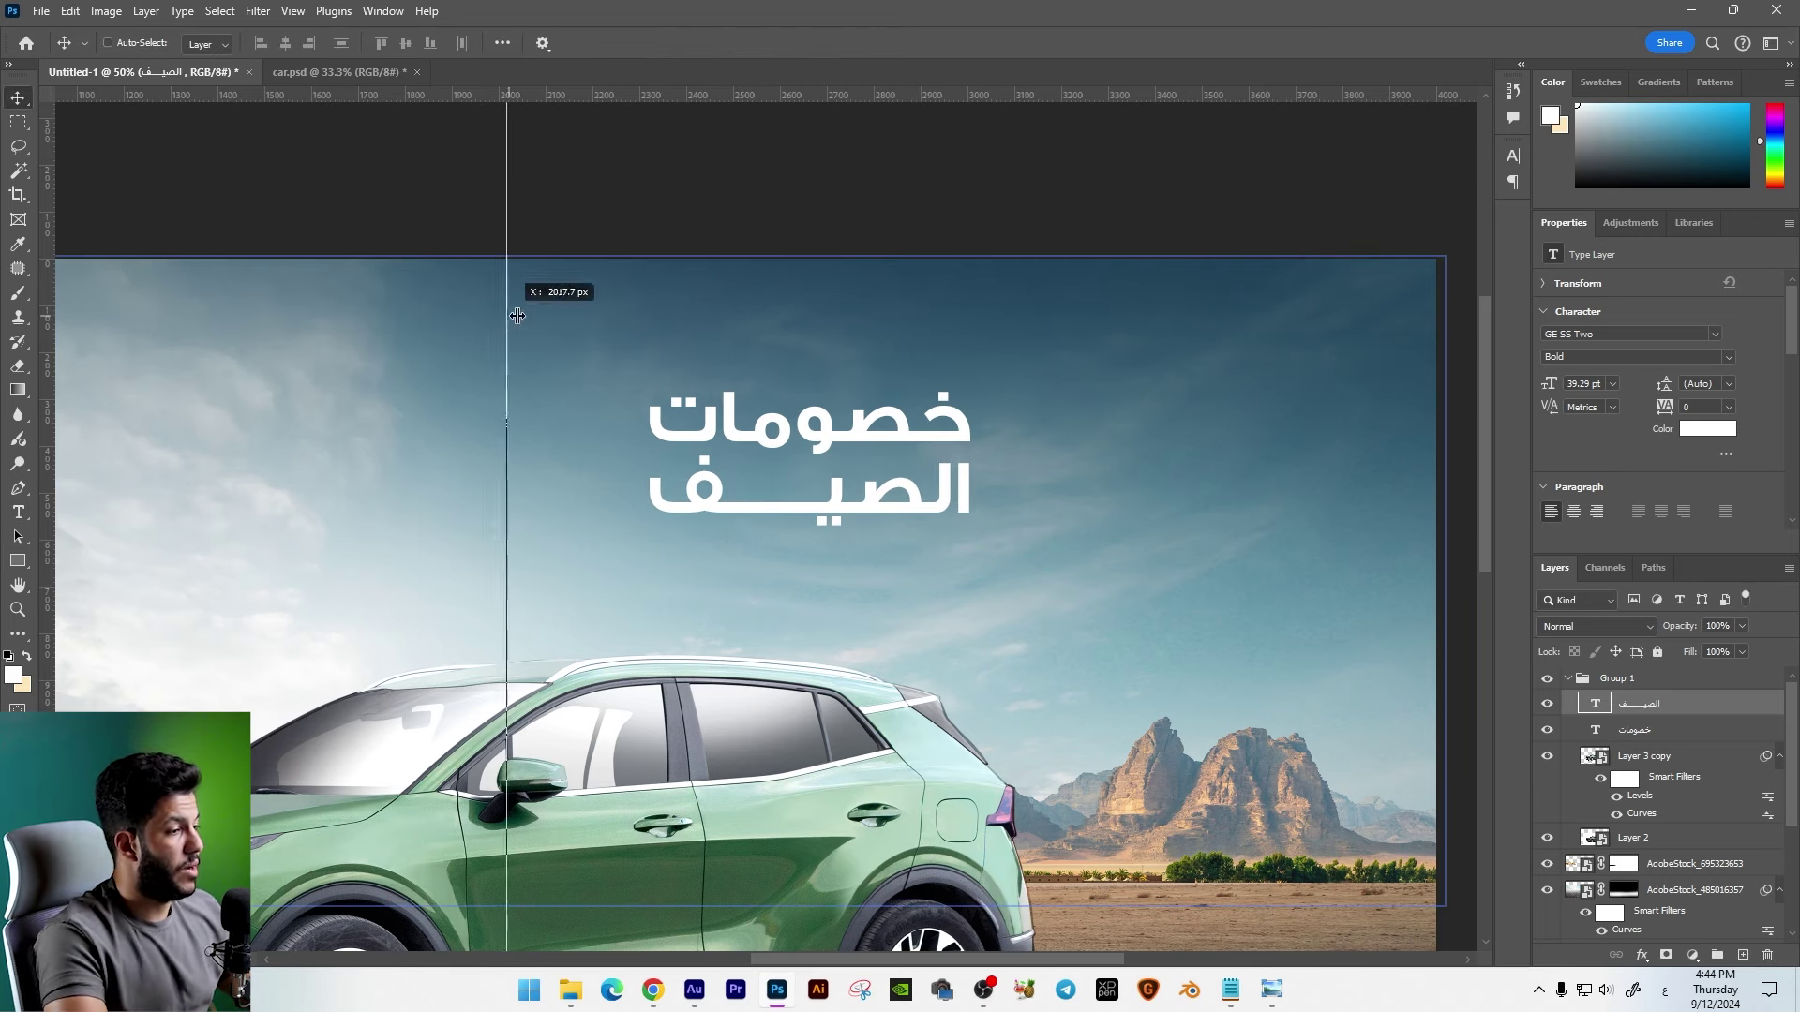
drag(49, 416, 972, 415)
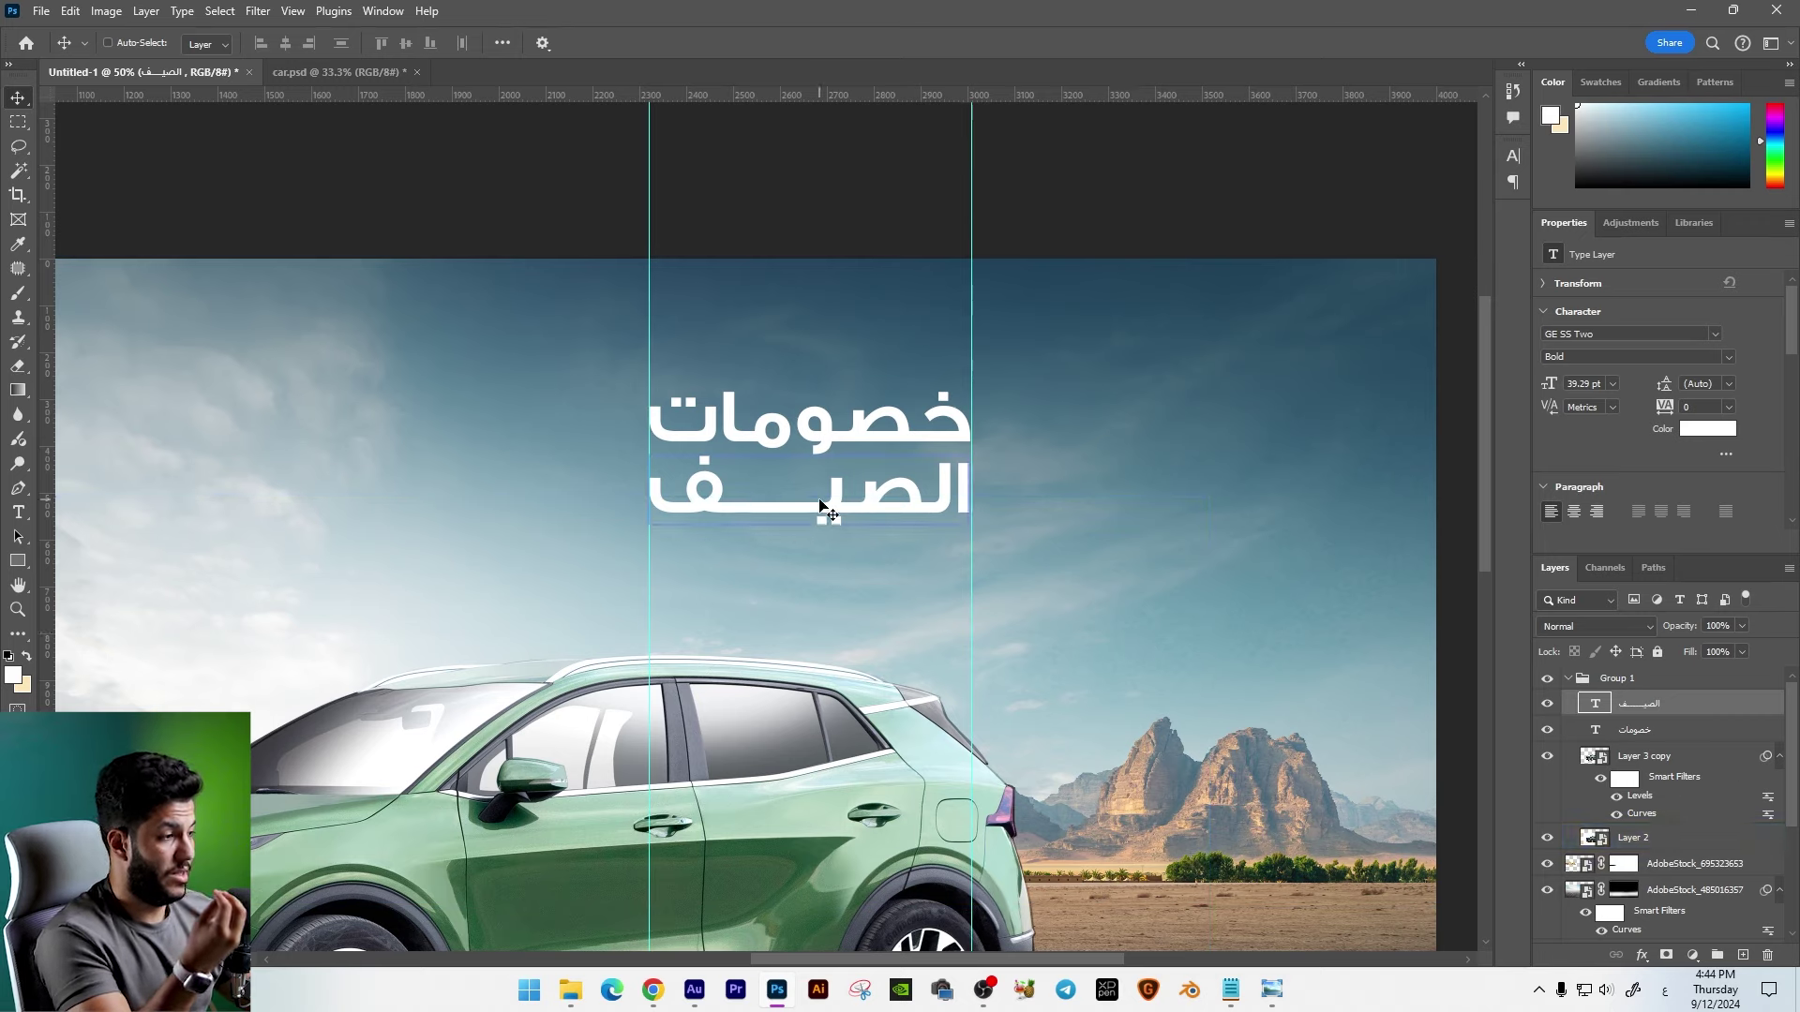
right_click(891, 501)
click(924, 527)
Step: Duplicate the الصيف line one line below the headline
mouse_move(944, 559)
mouse_down()
mouse_move(844, 559)
mouse_move(734, 649)
mouse_up()
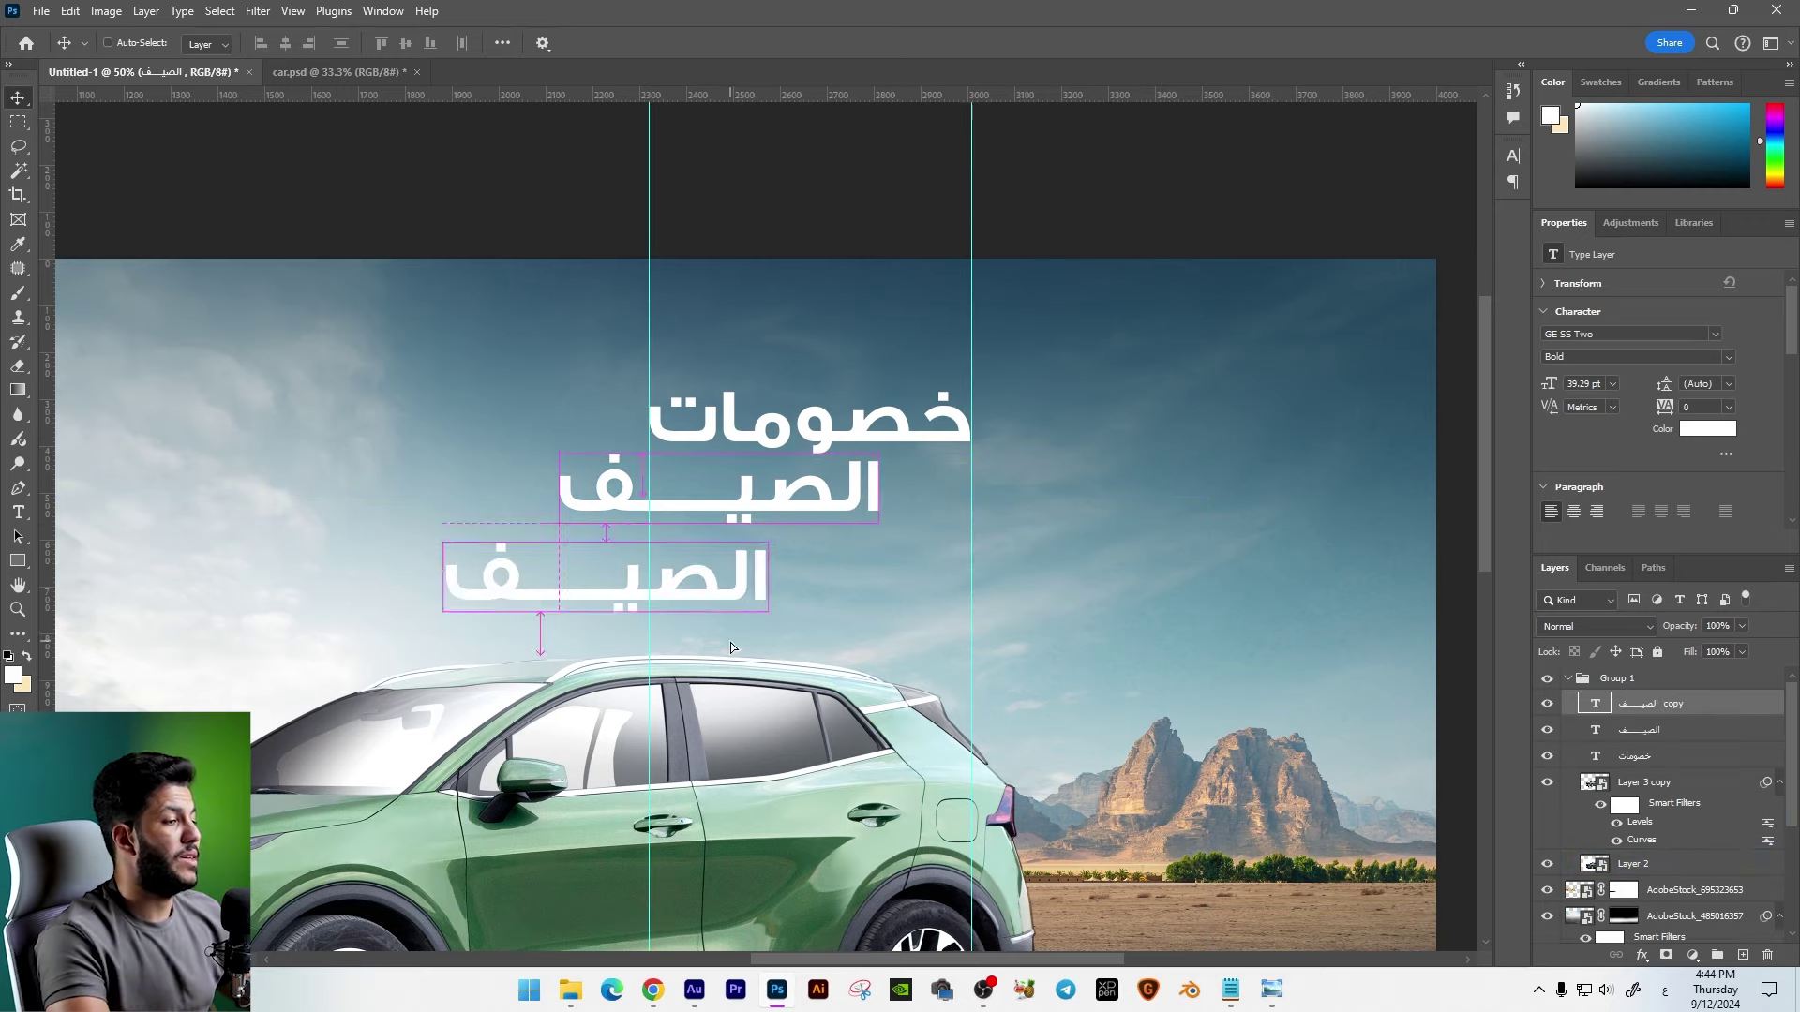
drag(883, 634, 937, 528)
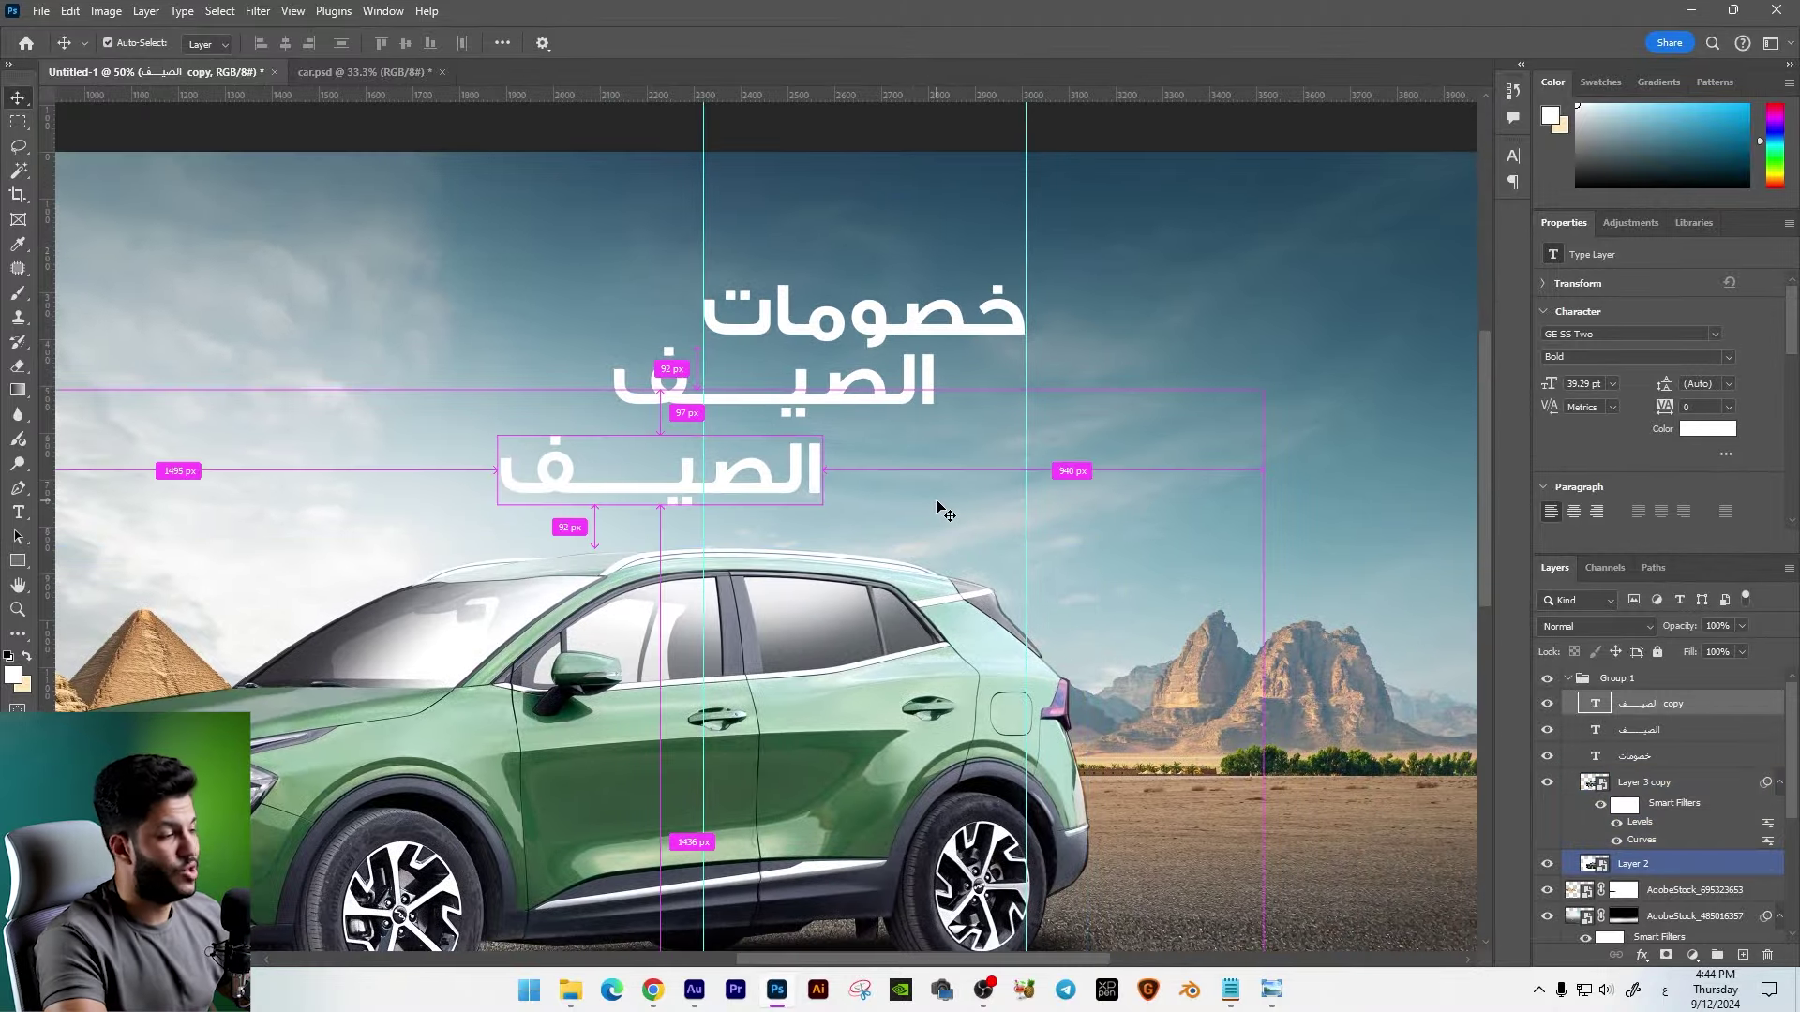
key(ctrl+z)
key(ctrl+z)
drag(985, 445, 971, 527)
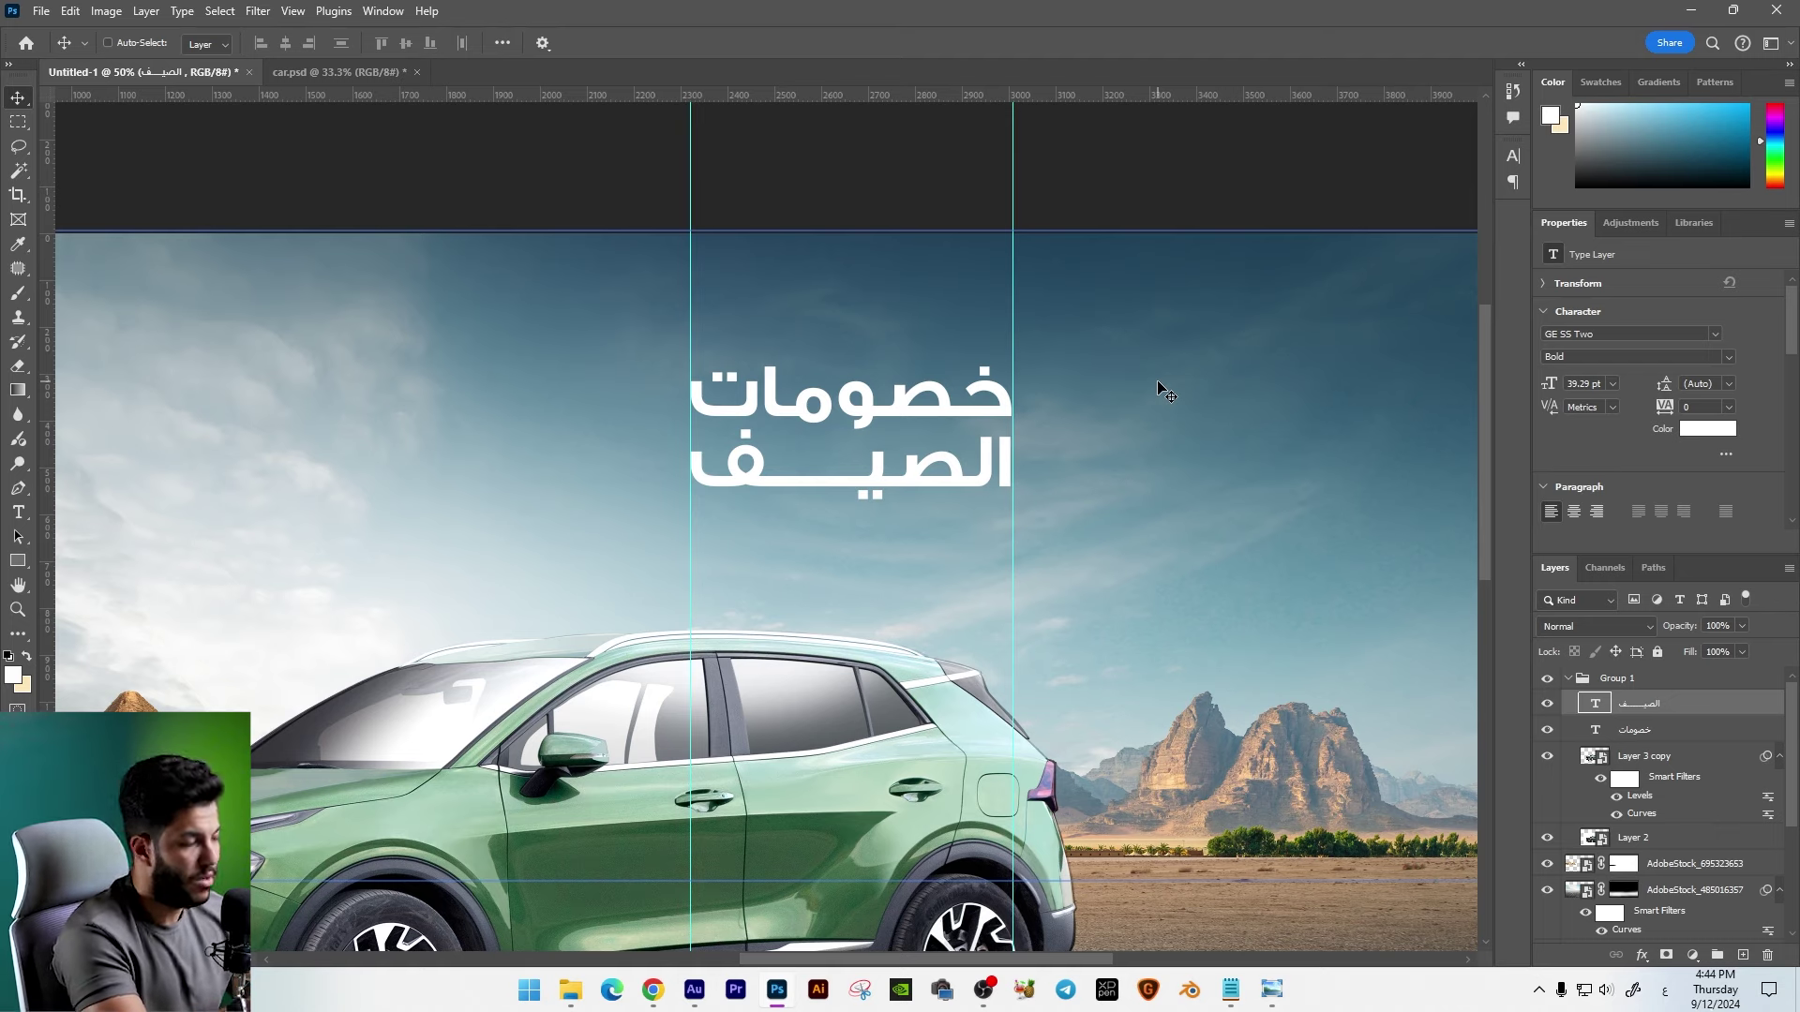
alt+drag(1060, 459, 1059, 527)
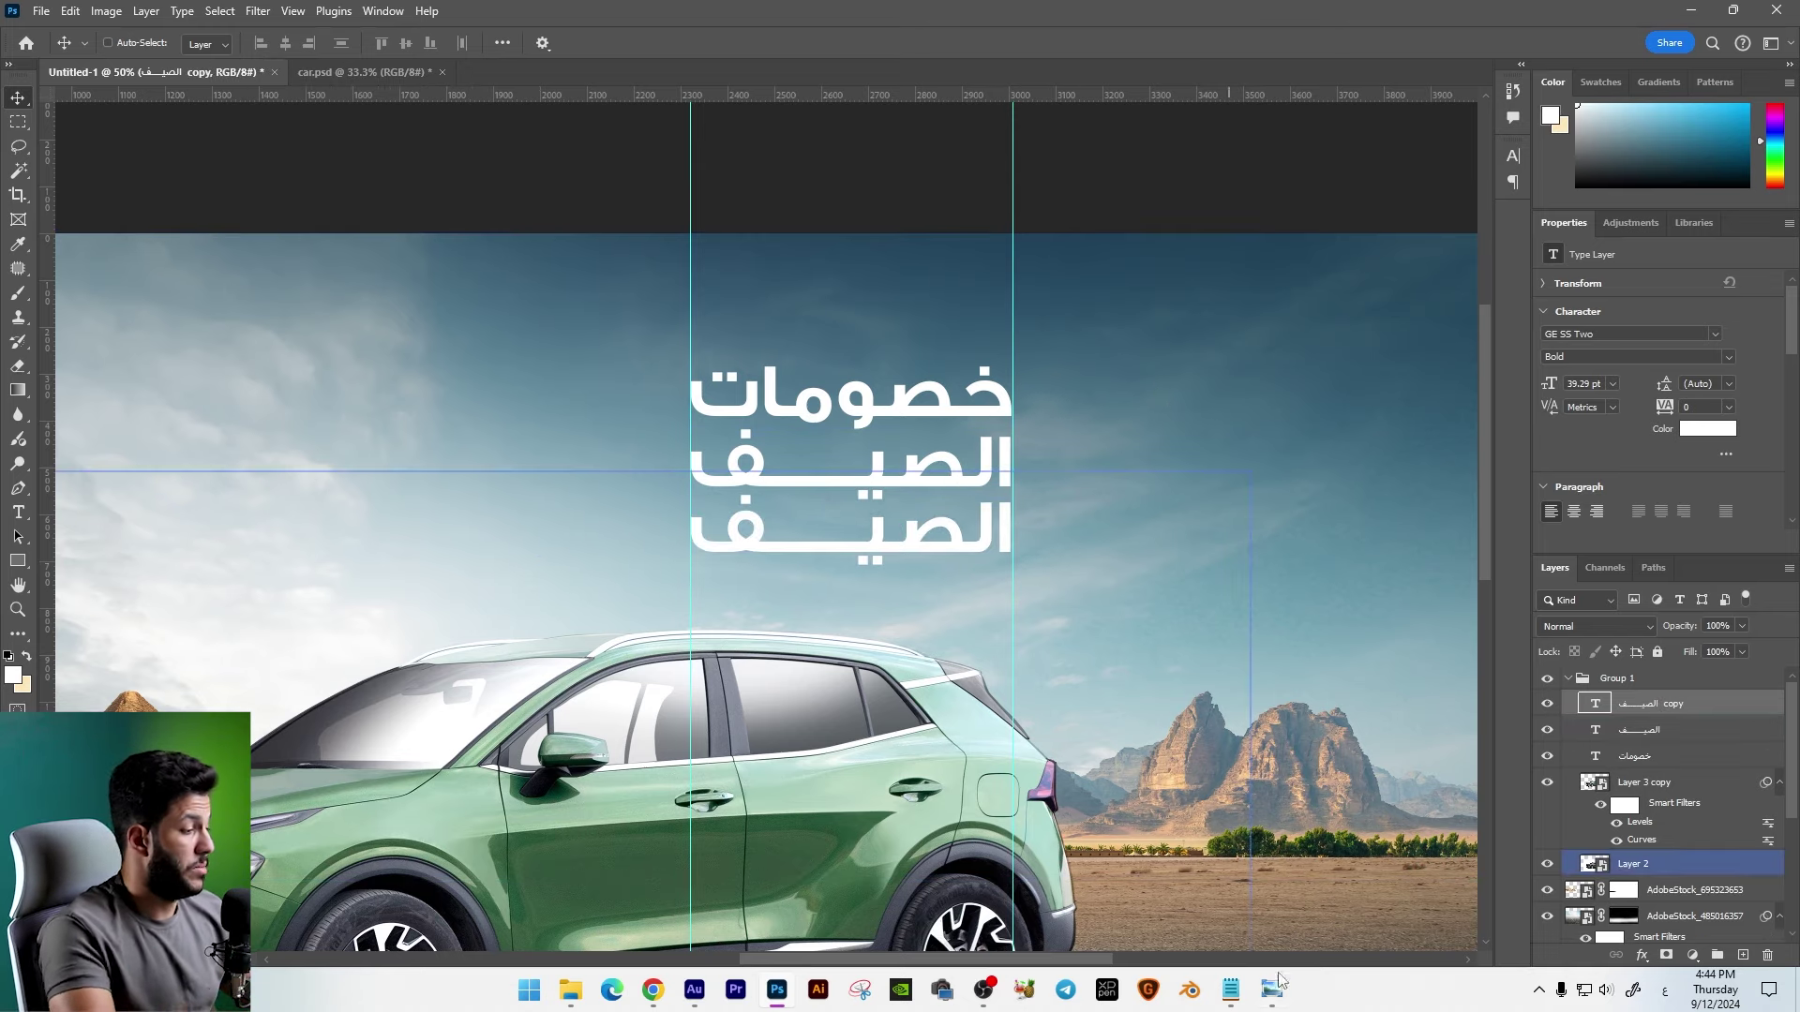
Step: Replace the third line's text with لسه مكمله copied from Notepad
click(1231, 990)
click(379, 494)
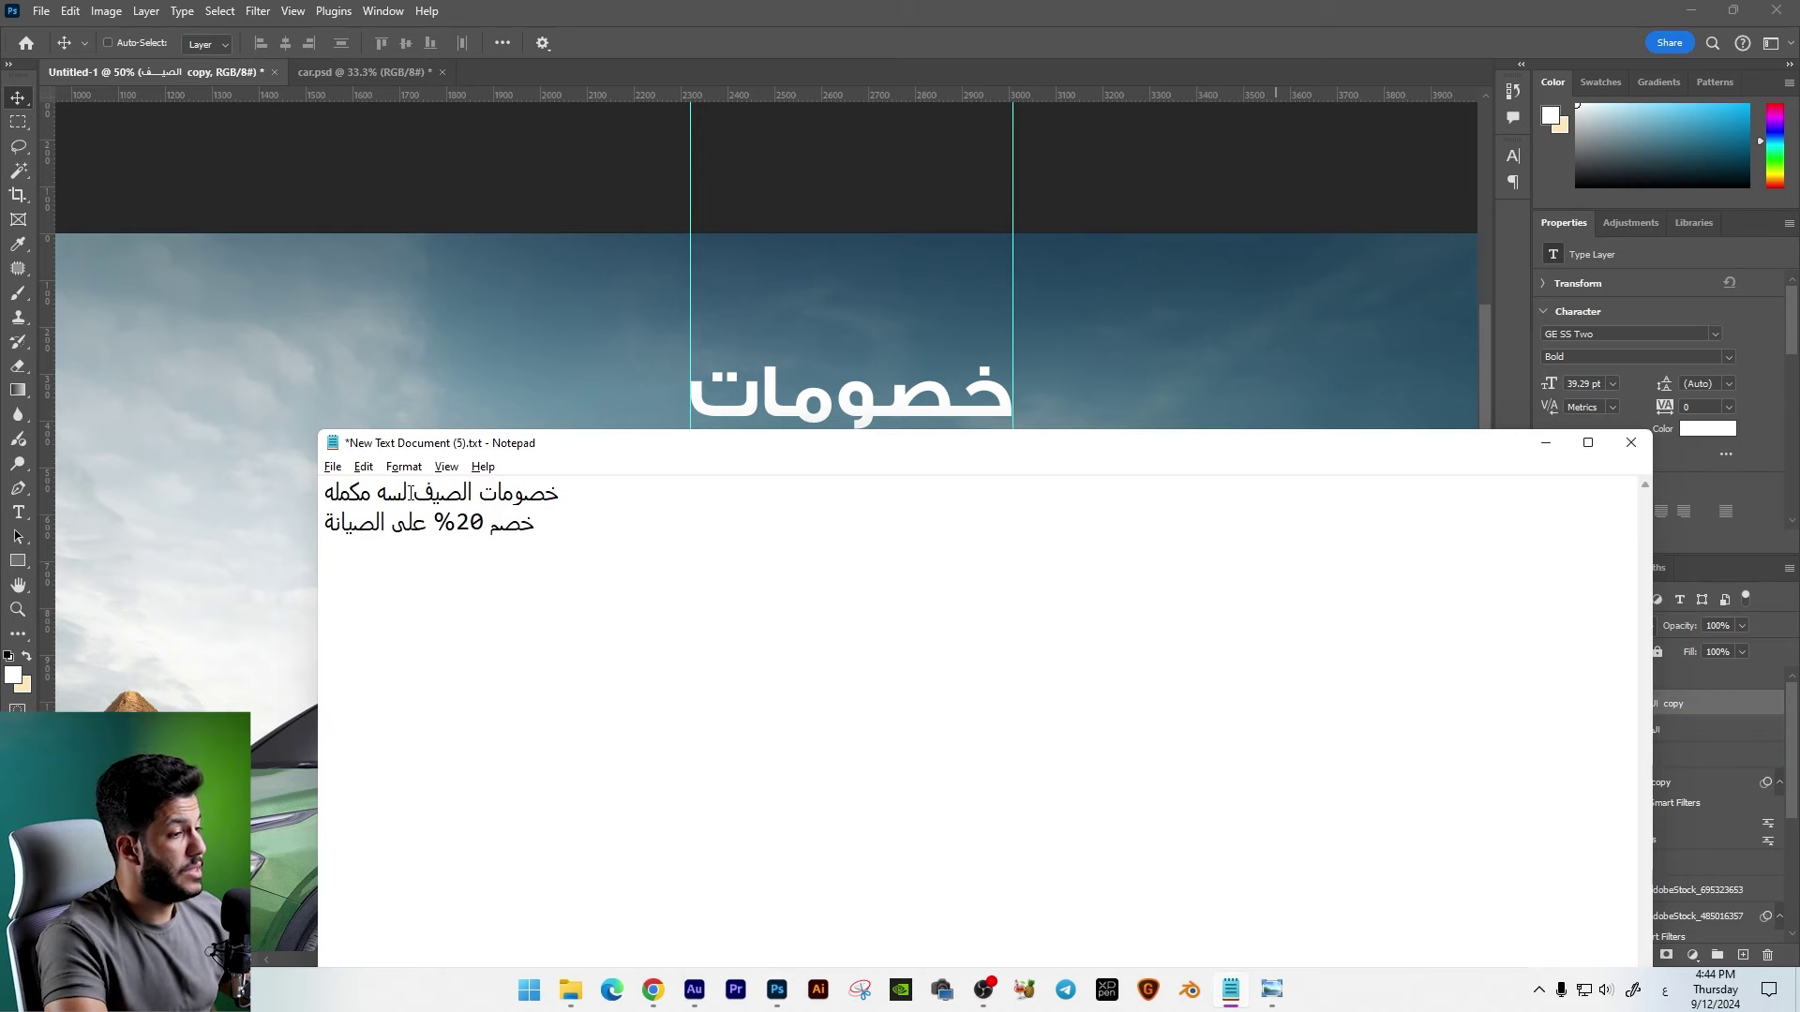
drag(411, 494, 325, 490)
key(ctrl+c)
key(alt+Tab)
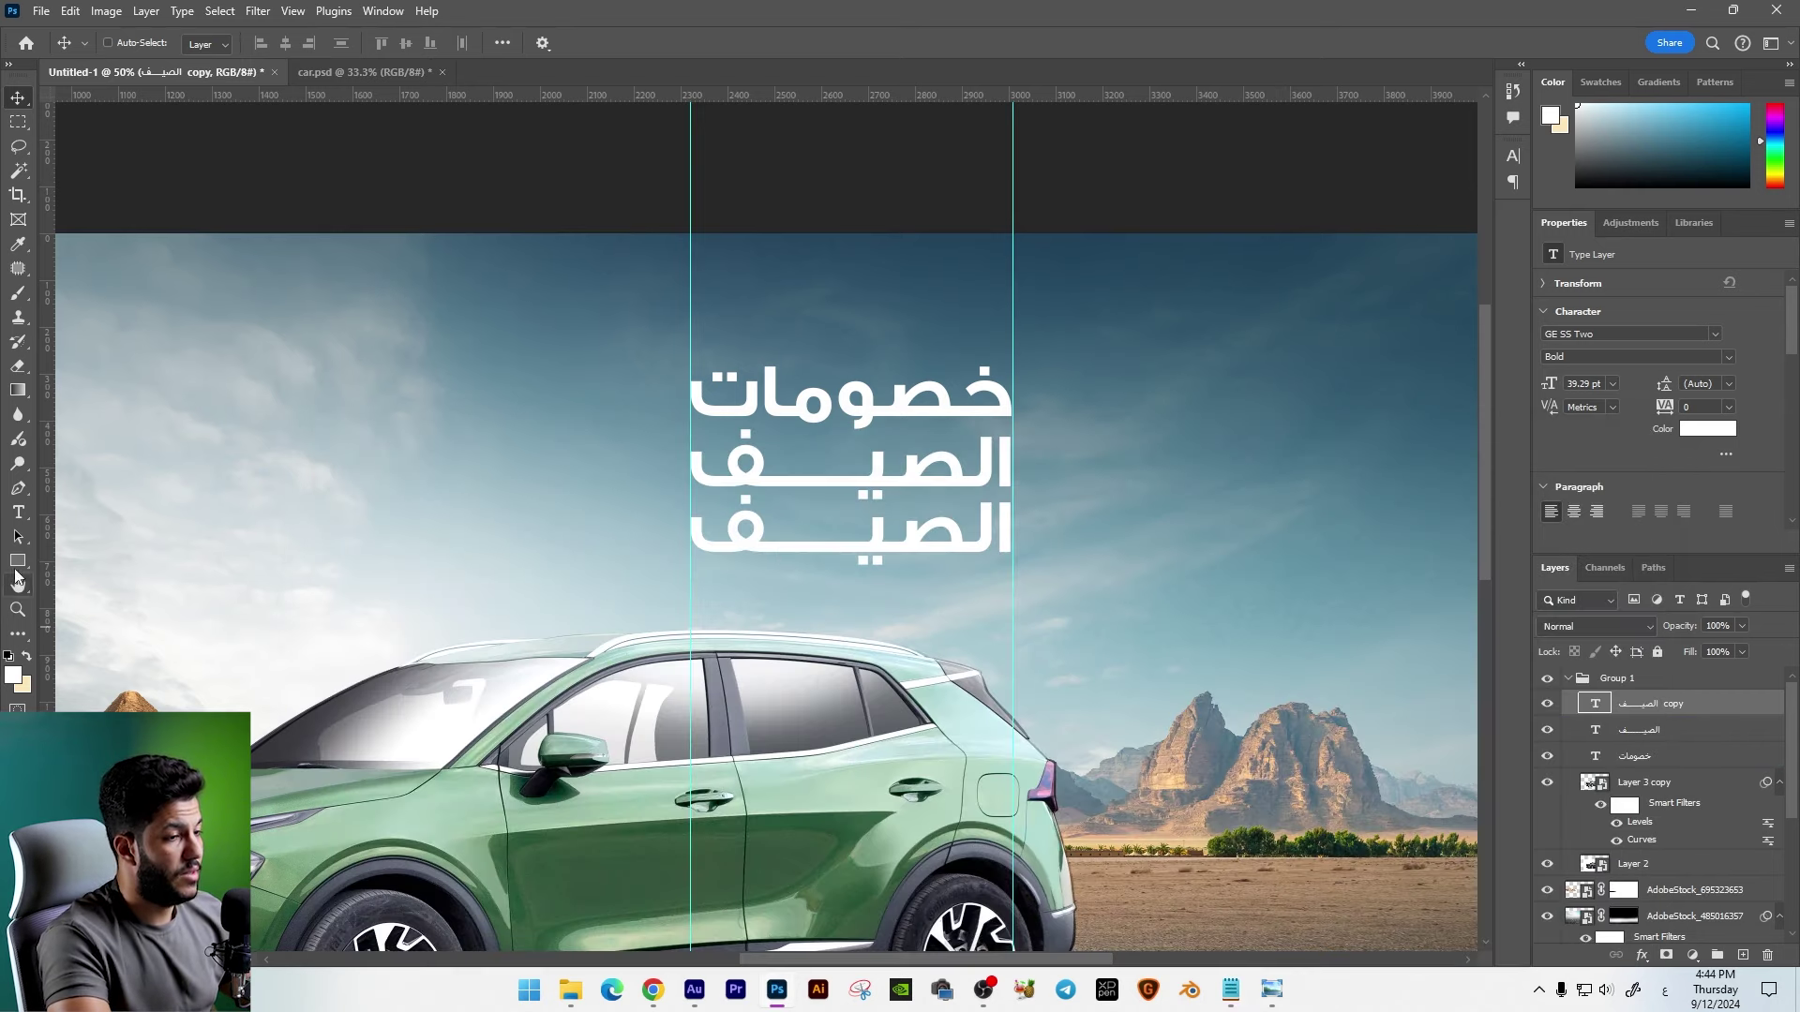
key(t)
key(ctrl+a)
key(ctrl+v)
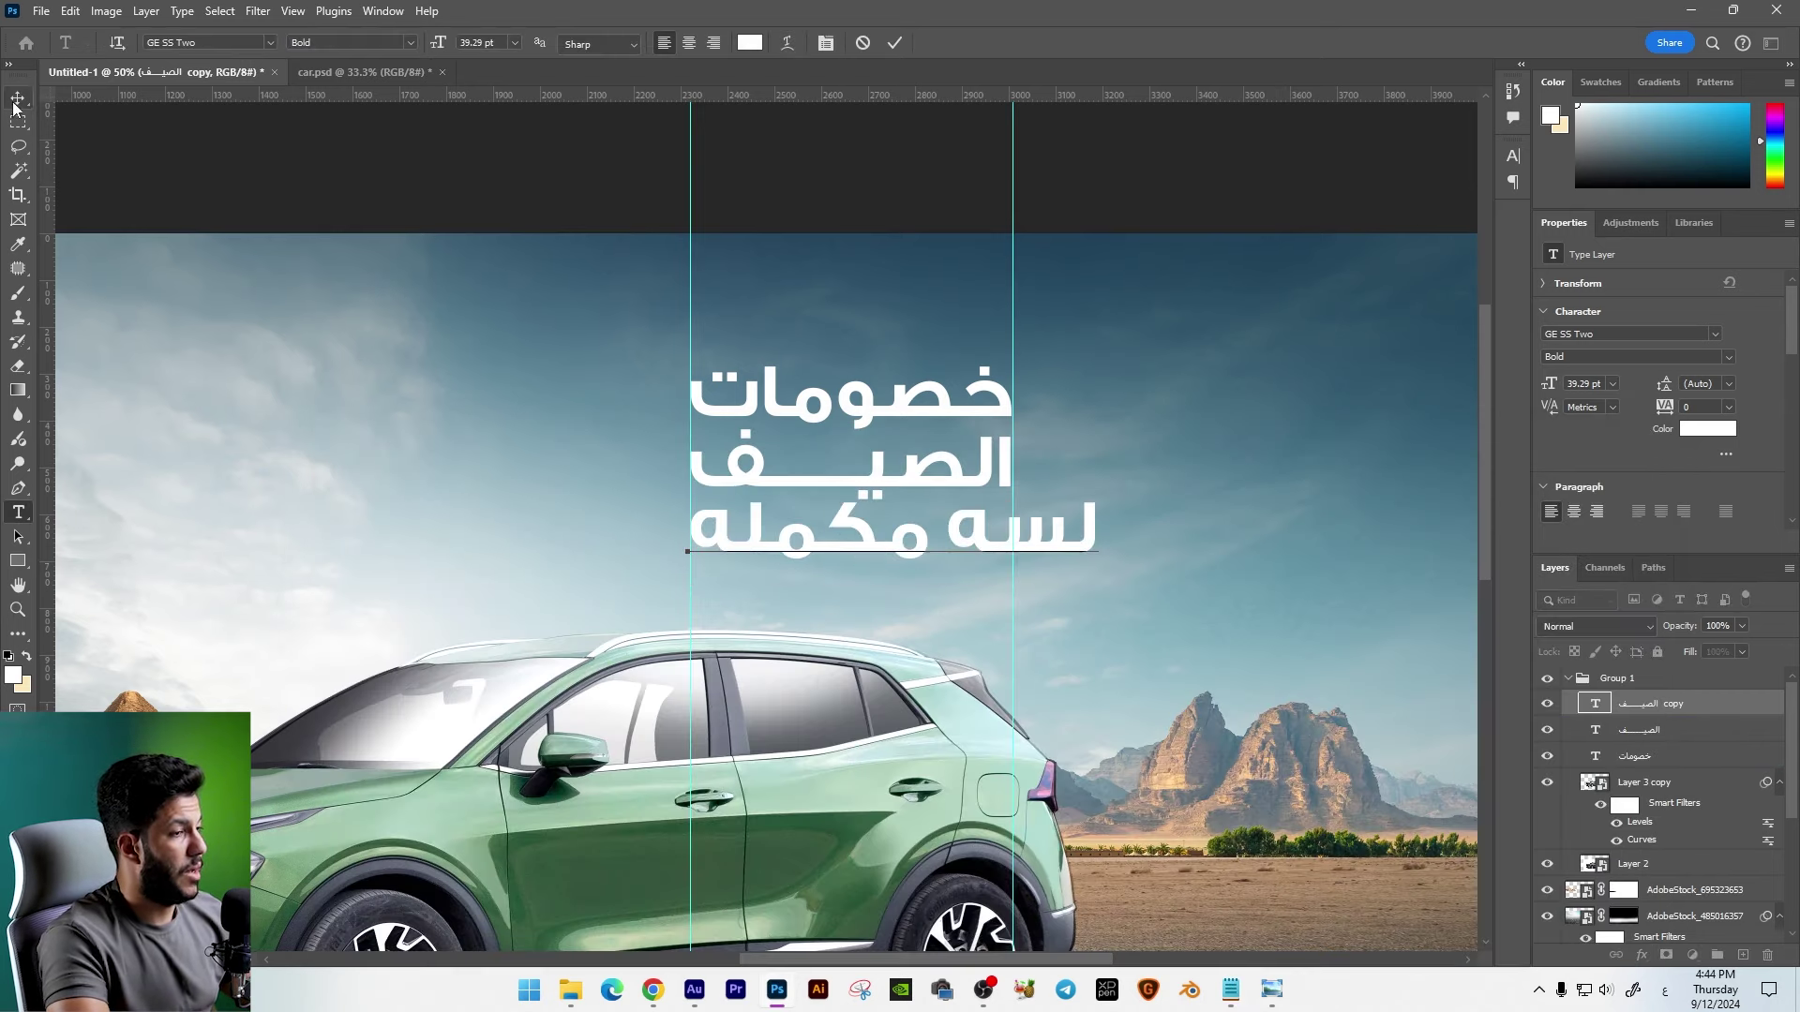
key(ctrl+Return)
Step: Scale the لسه مكمله subtitle down to fit under the headline
key(ctrl+t)
drag(1096, 487, 997, 492)
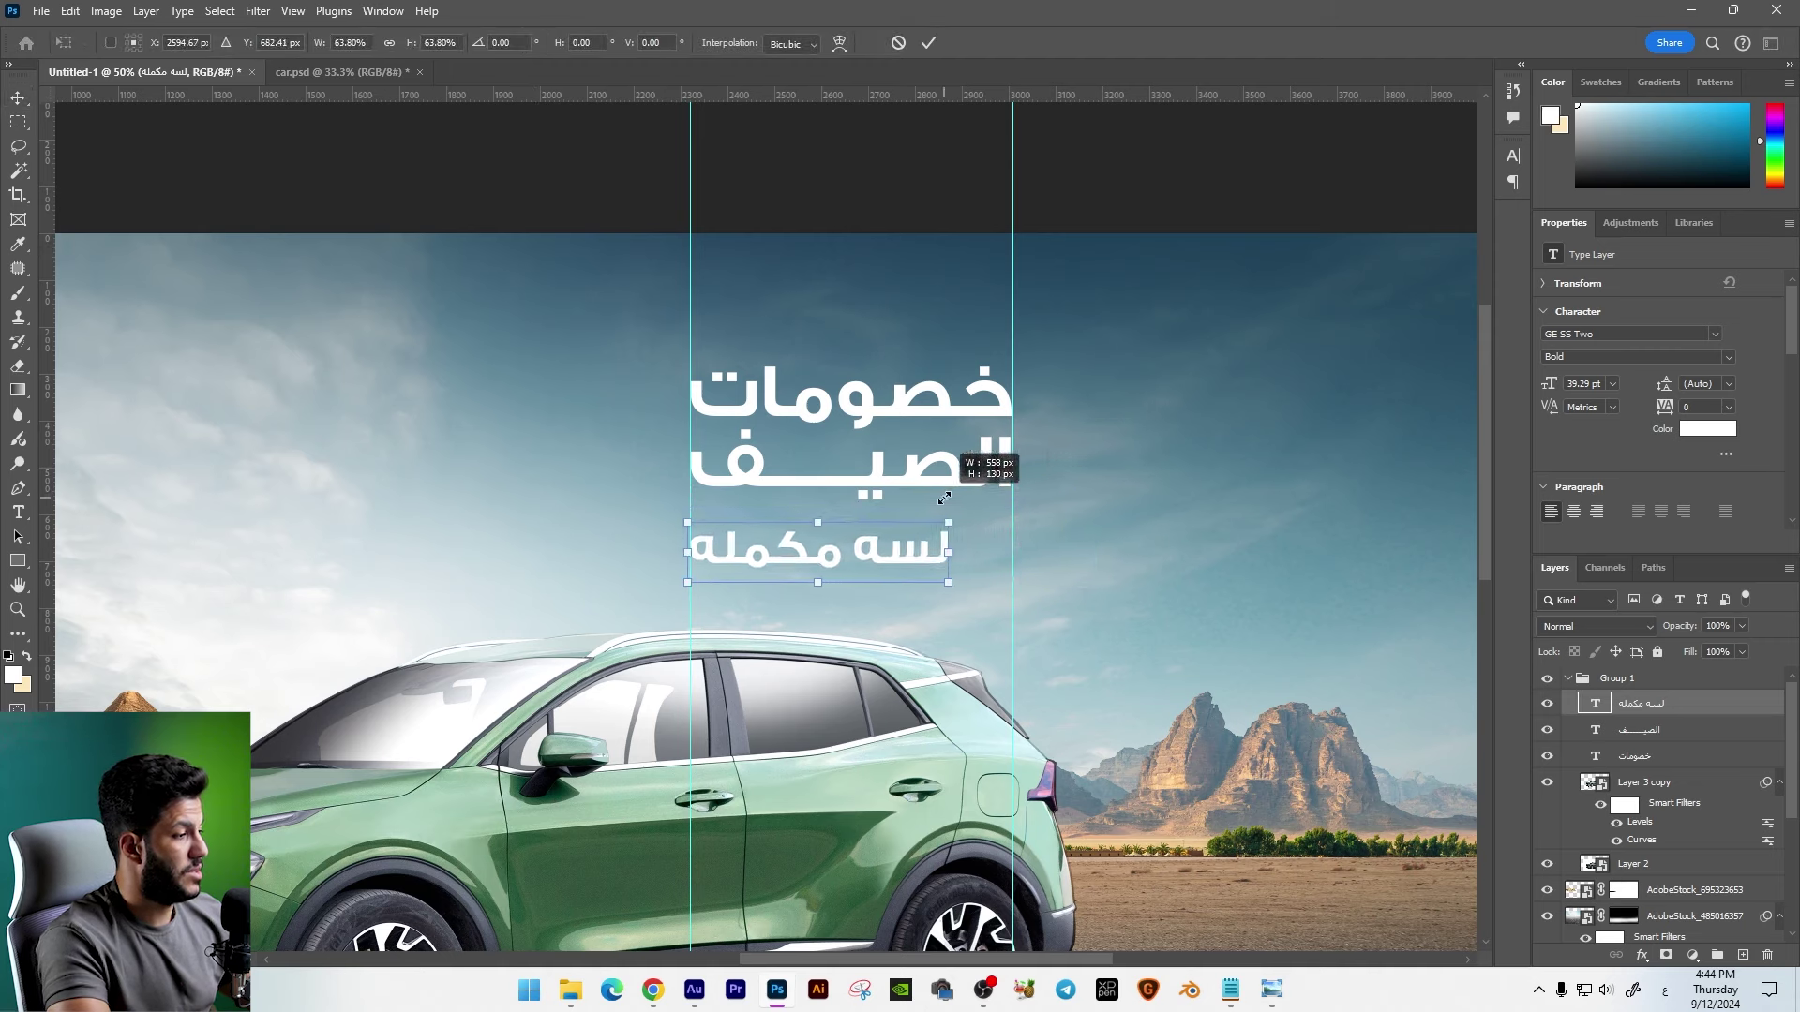
drag(998, 492, 876, 540)
key(Return)
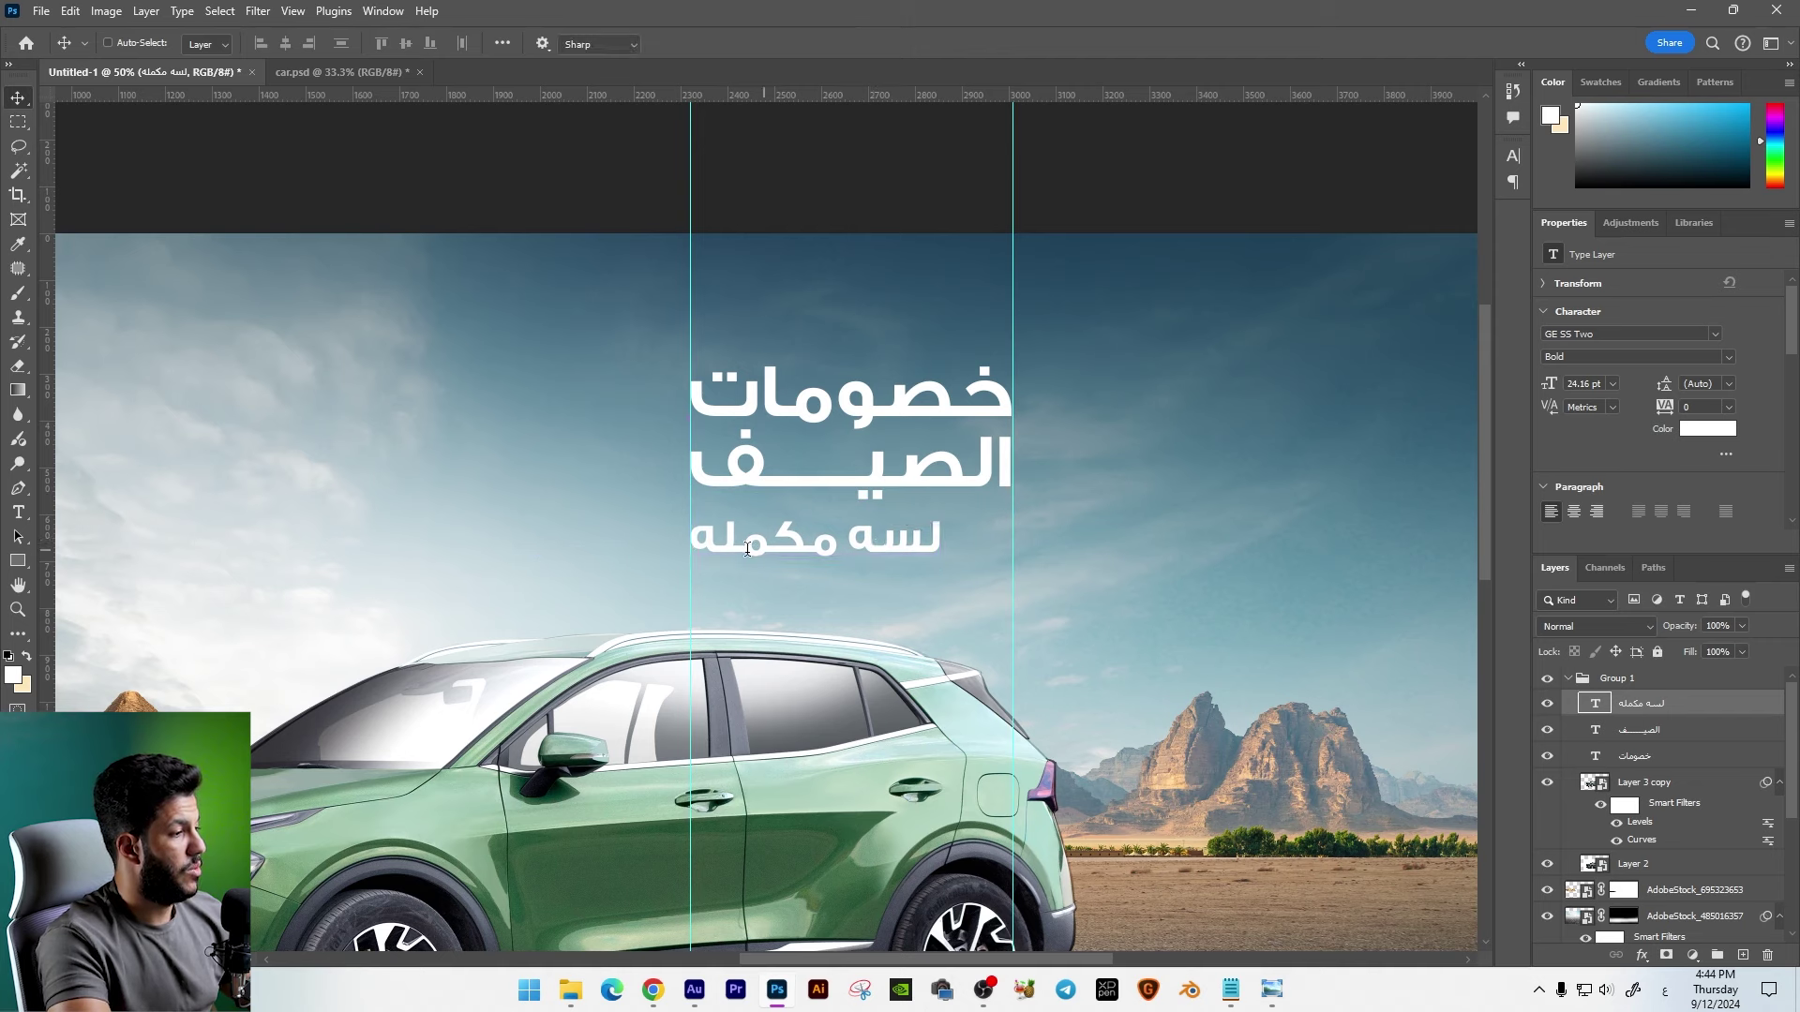
Step: Stretch the subtitle with tatweel characters and set it to Light weight
click(726, 547)
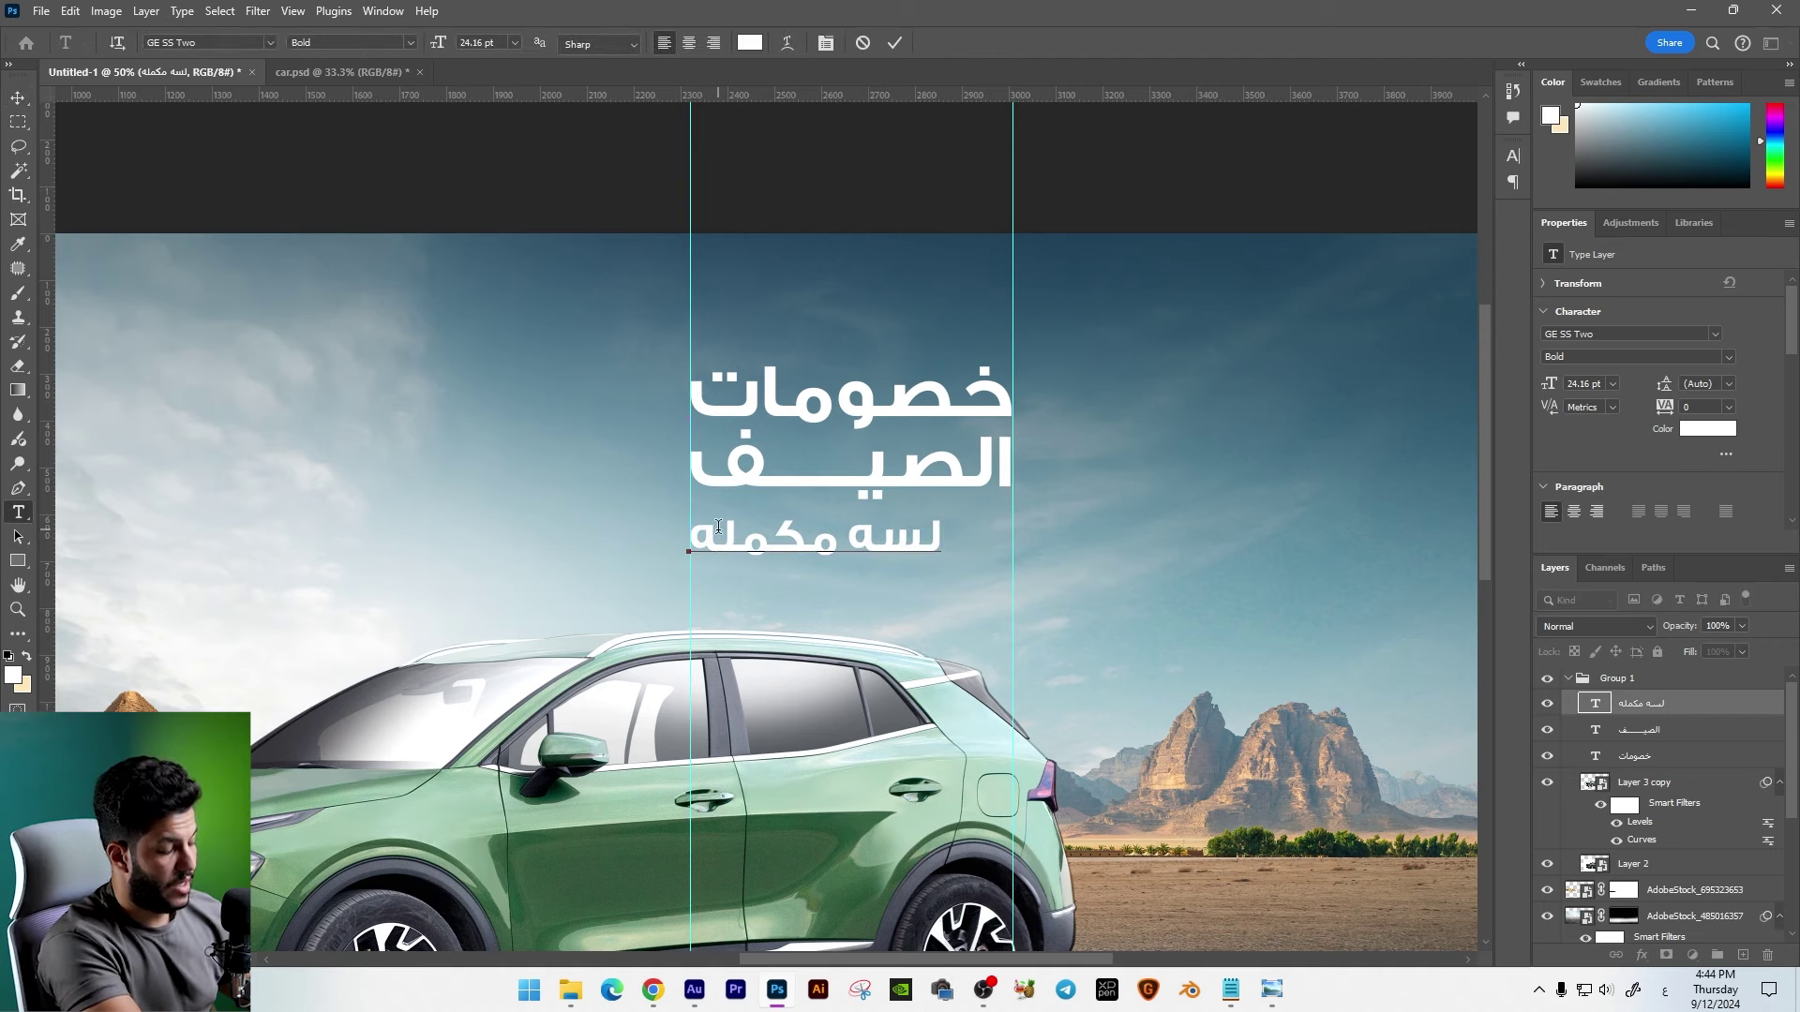
text(ـ)
click(889, 534)
text(ــ)
key(ctrl+a)
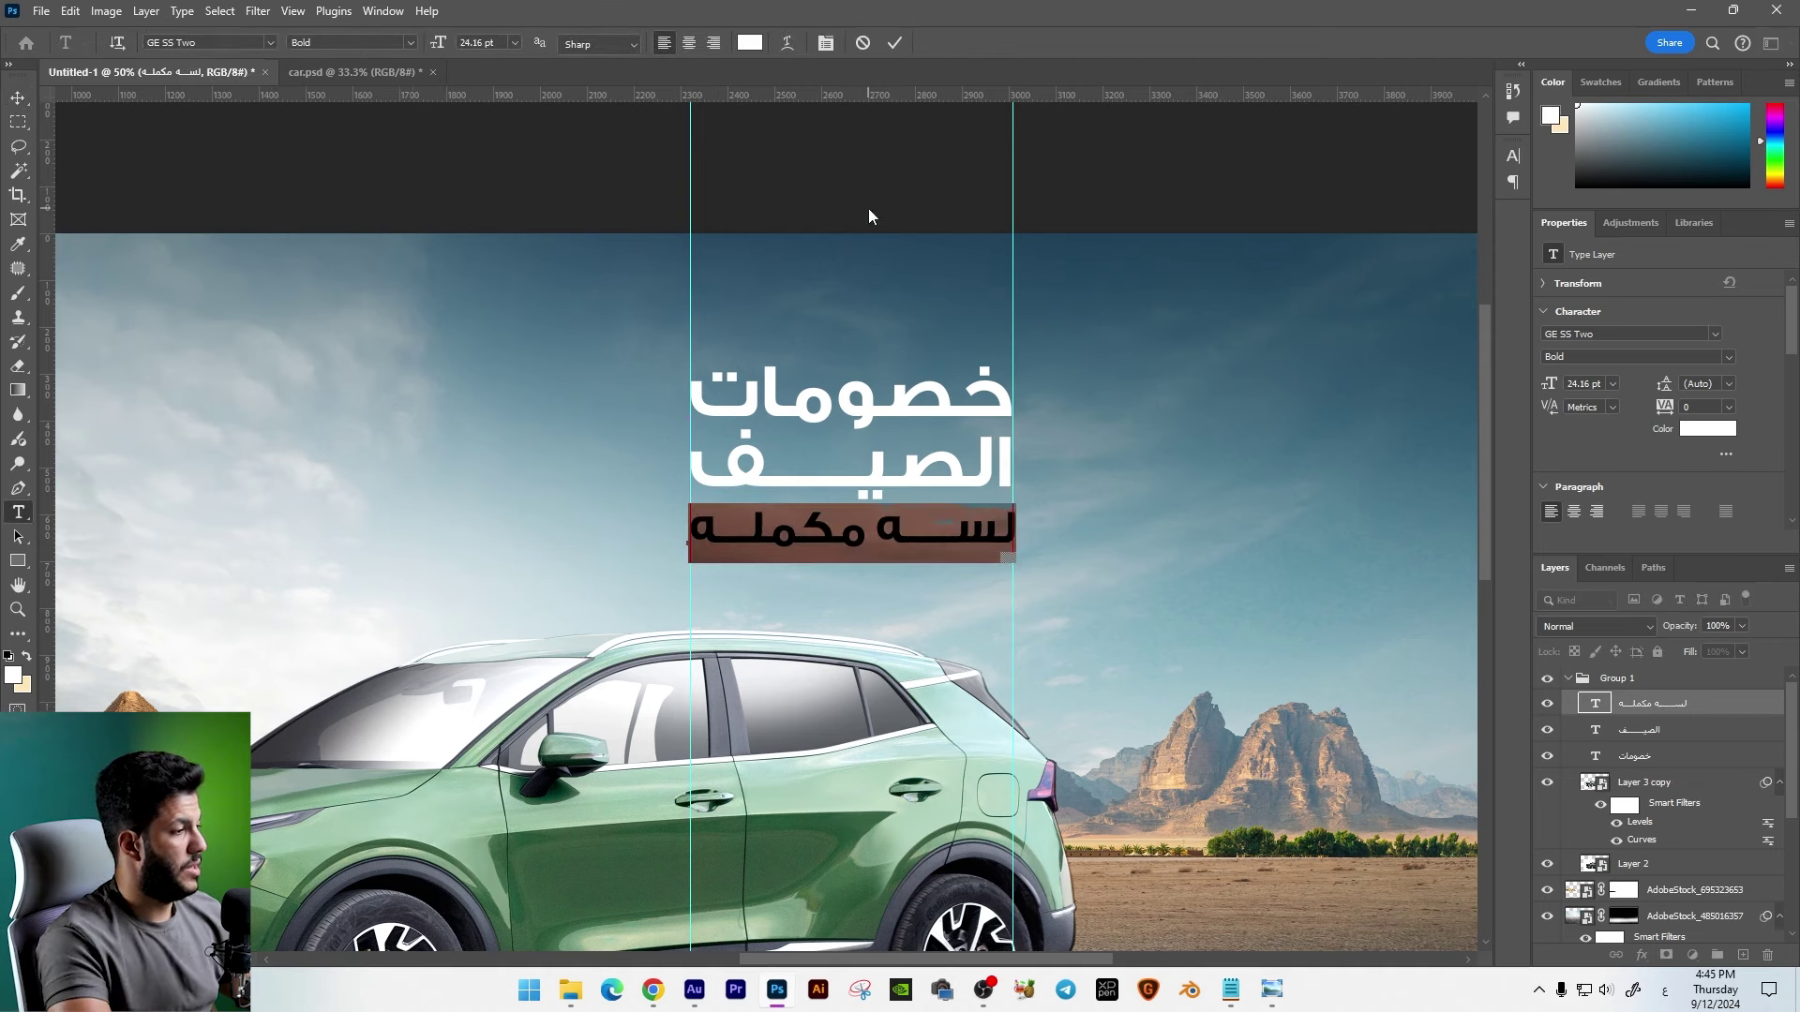
click(411, 44)
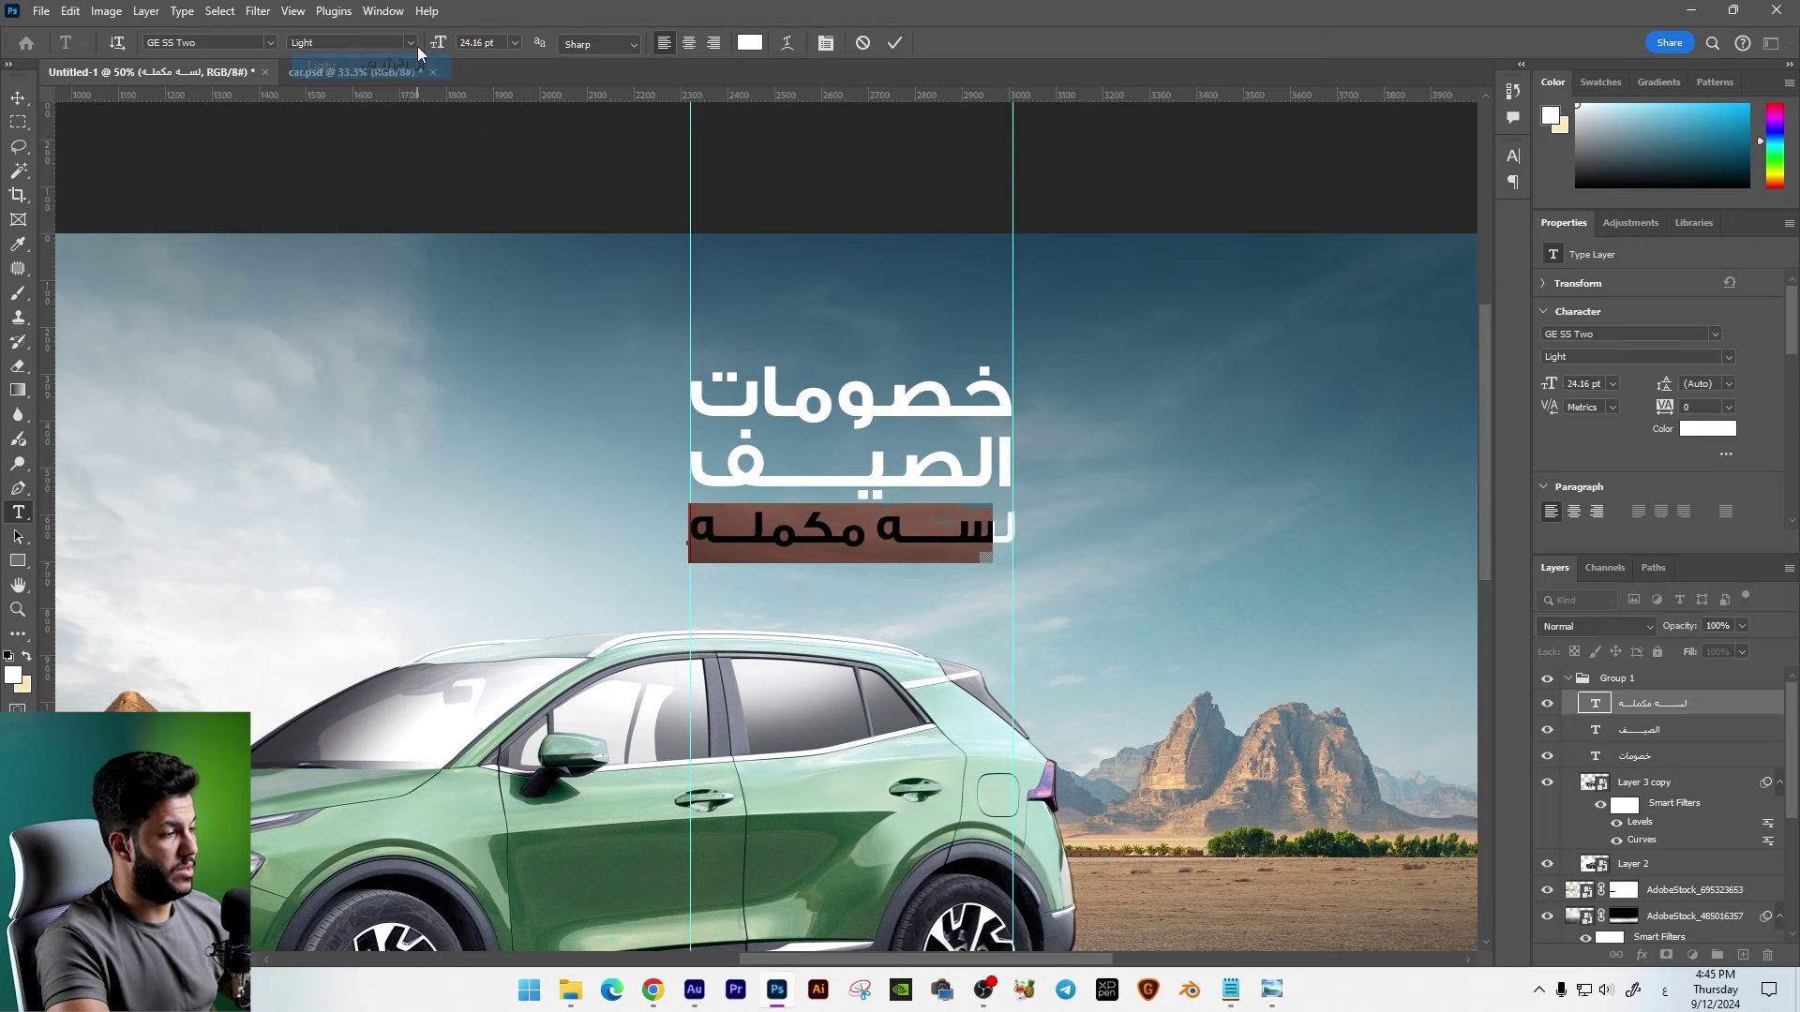
click(398, 63)
click(9, 99)
Step: Add one more tatweel and enlarge the subtitle slightly to meet the guides
drag(997, 611, 1036, 586)
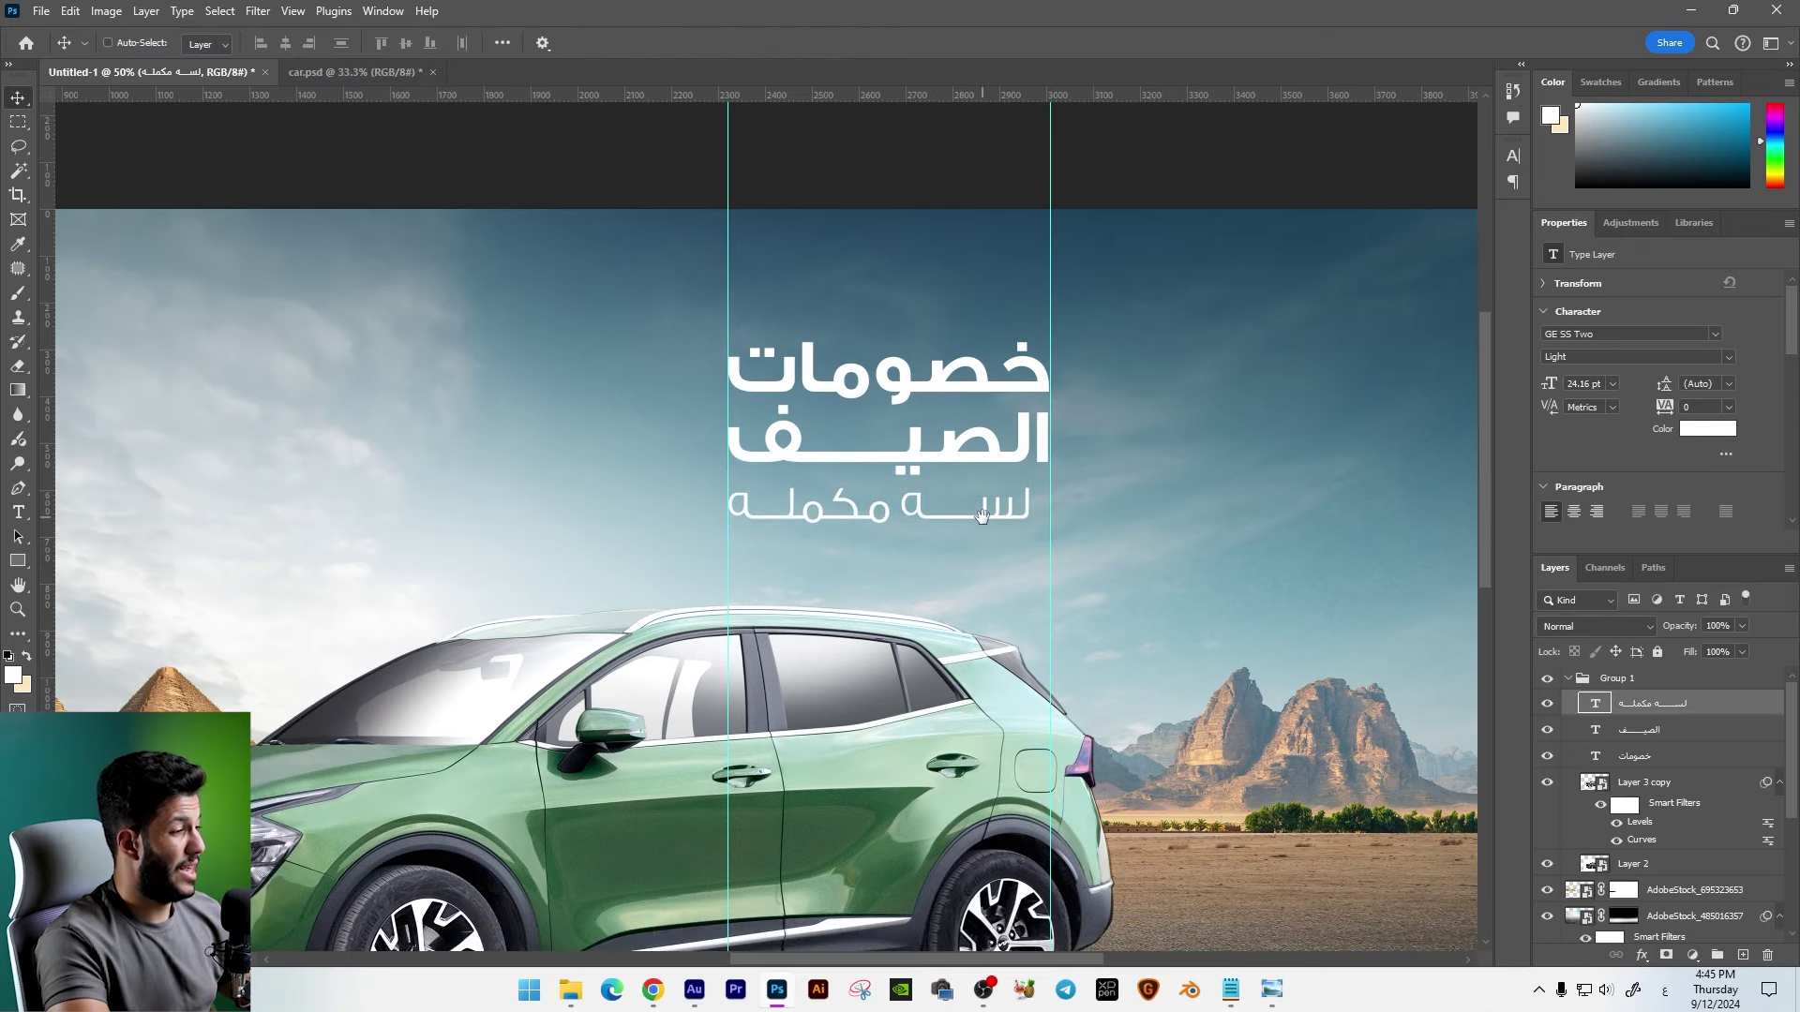
key(t)
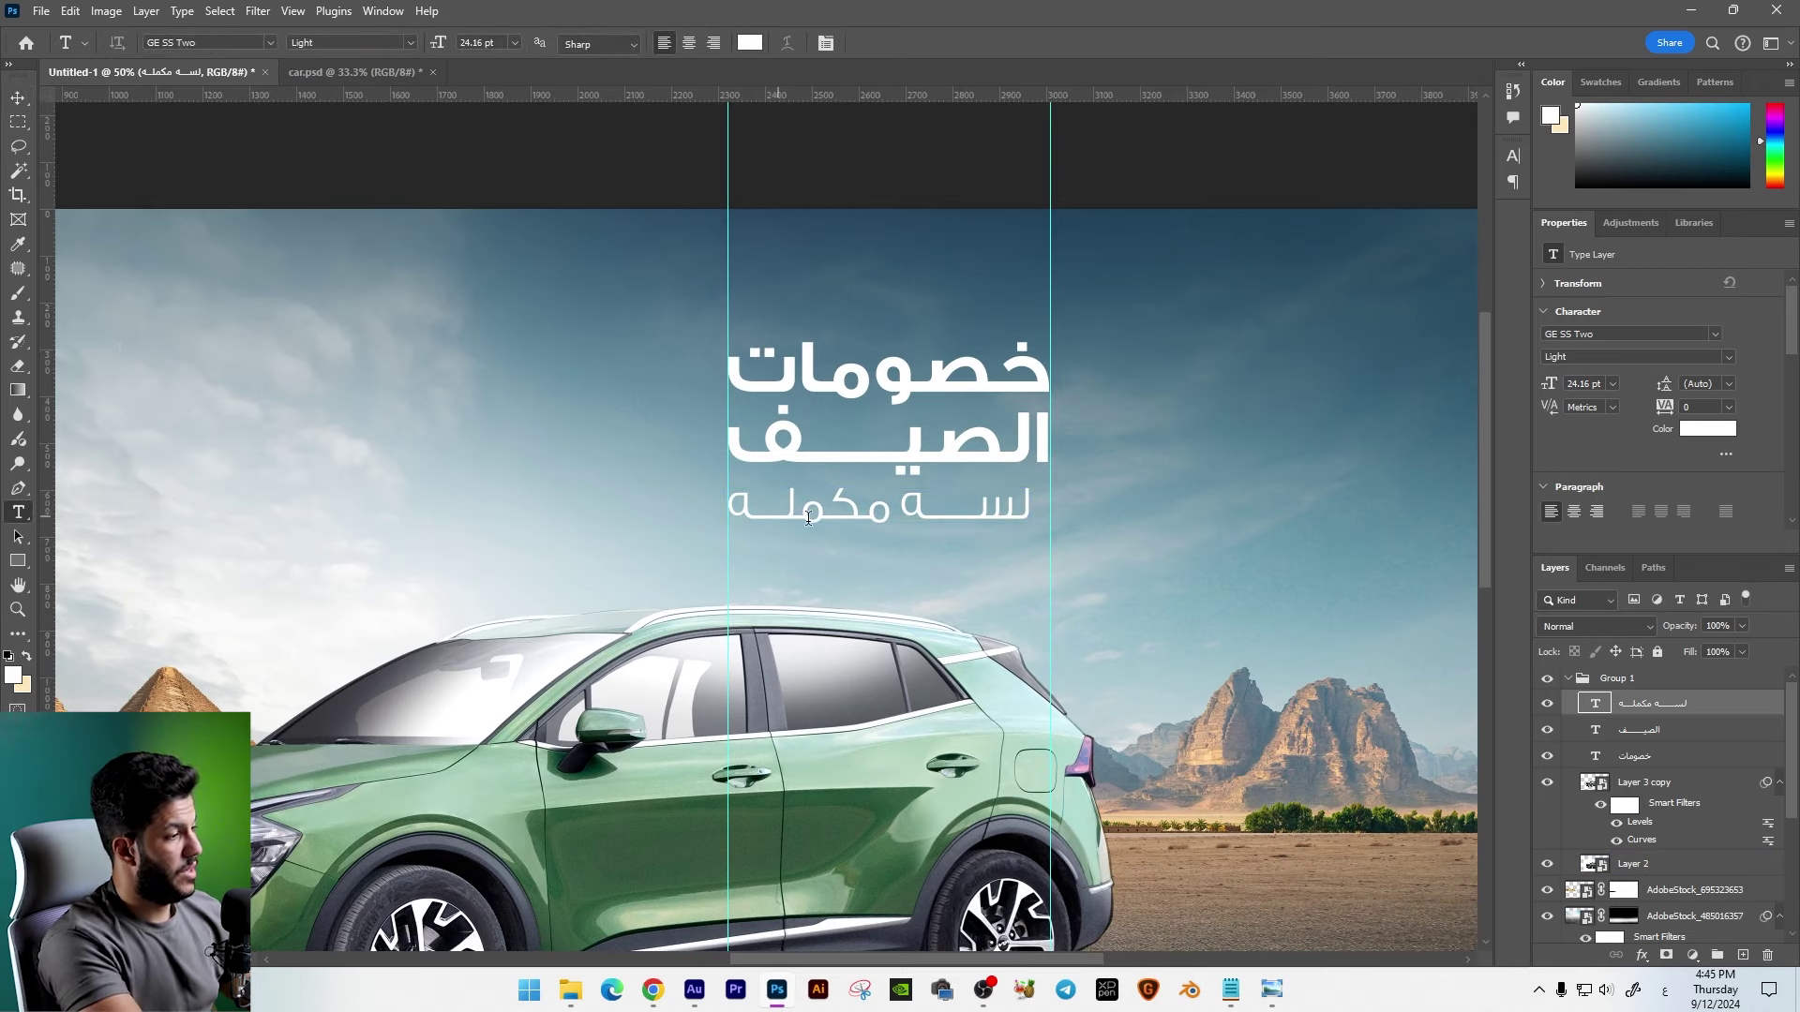
click(945, 514)
click(780, 498)
text(ـ)
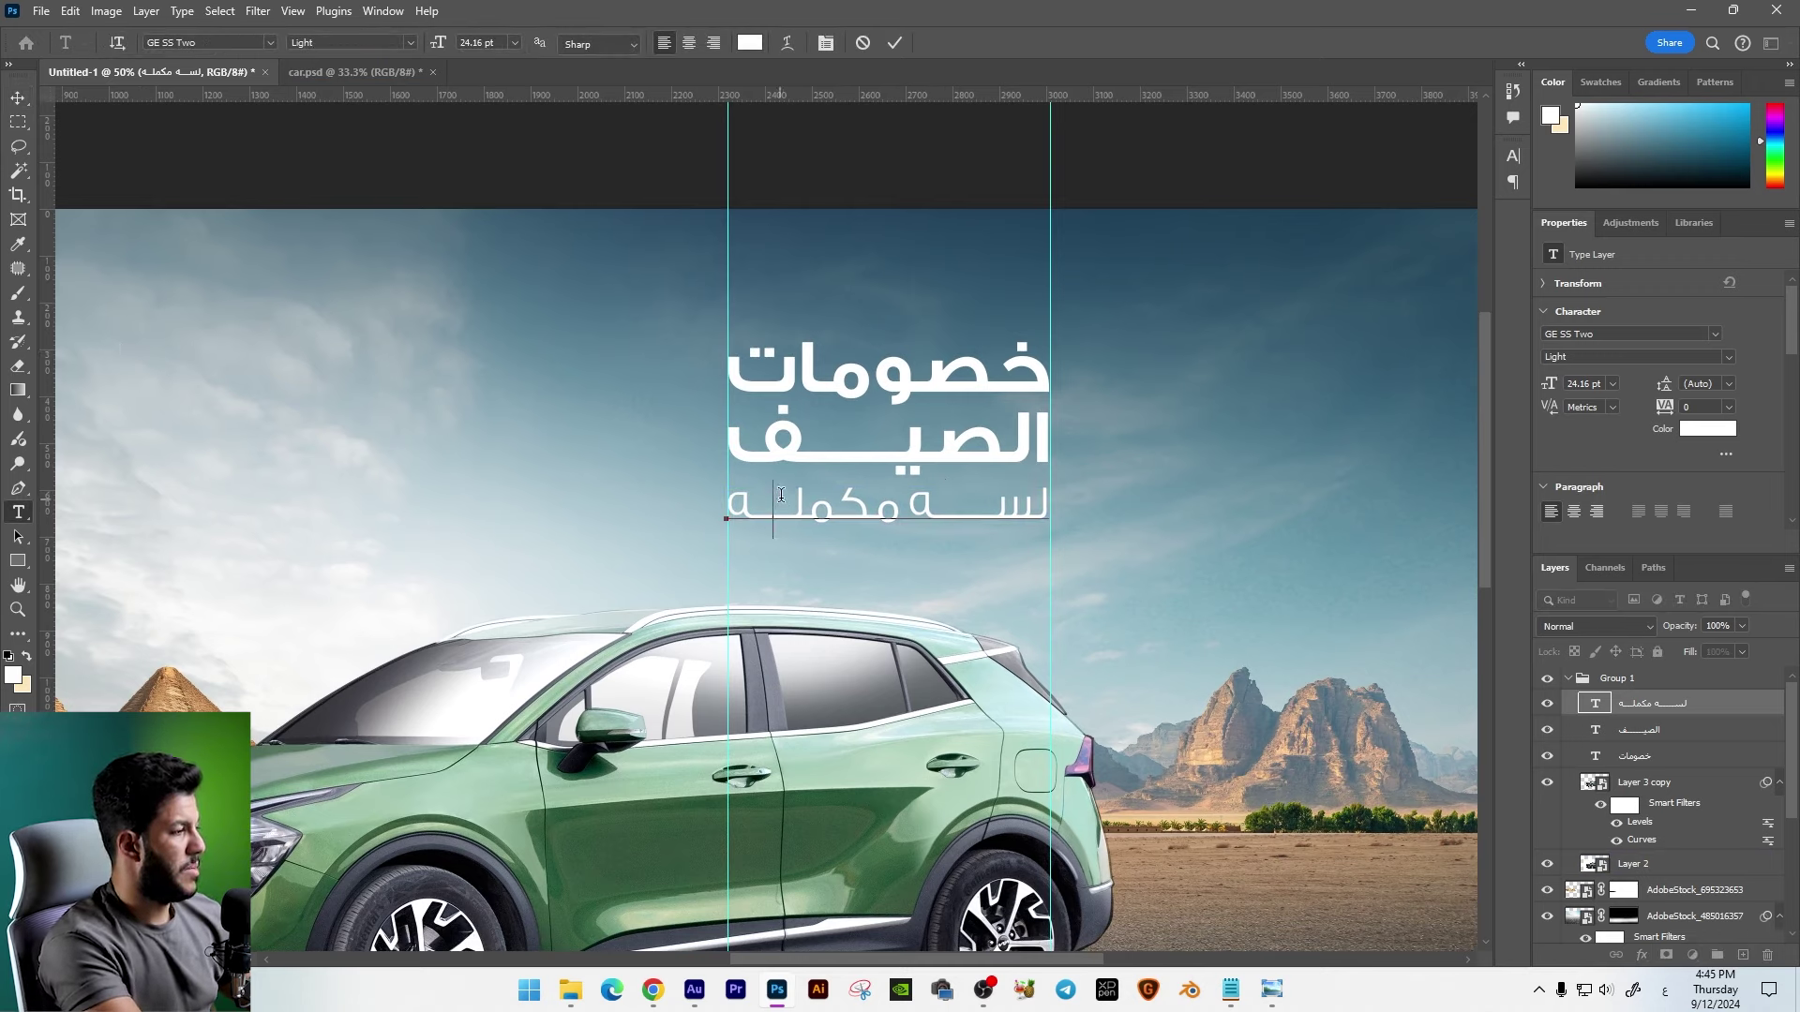
click(17, 98)
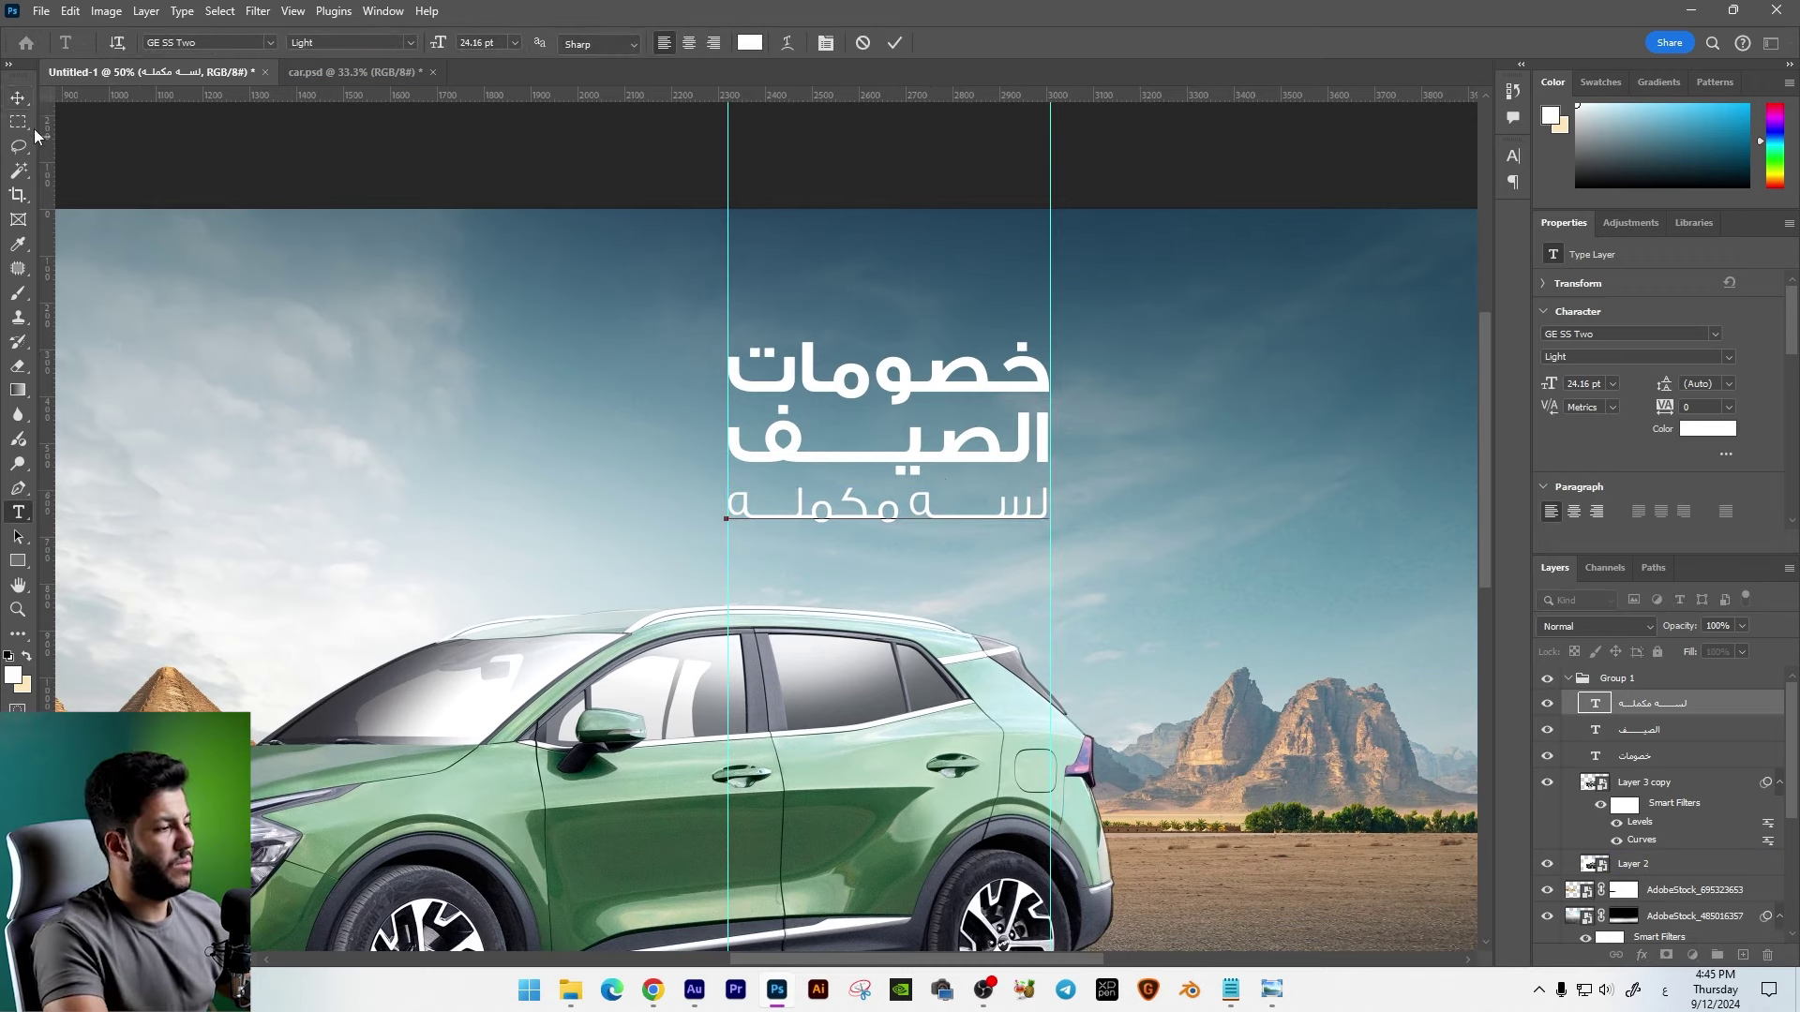
key(ctrl+t)
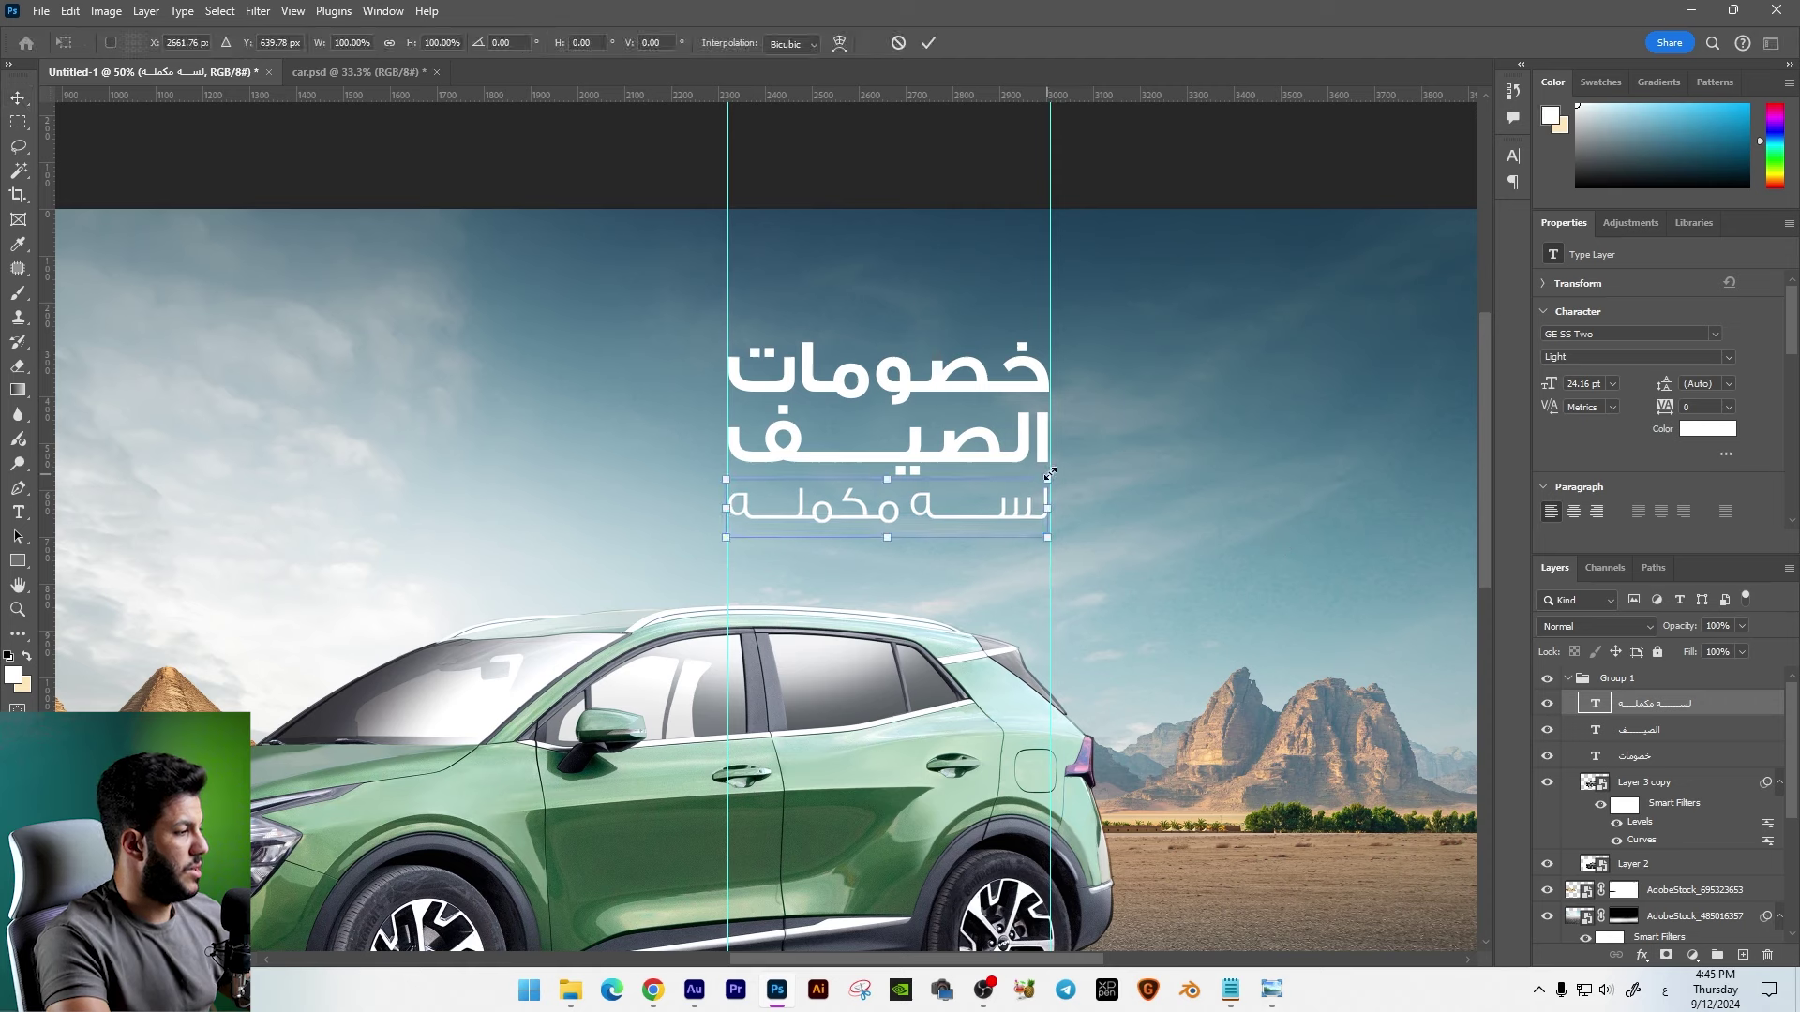
drag(1052, 473, 1055, 471)
key(Return)
Step: Check the whole ad and remove the extra vertical guide
key(ctrl+minus)
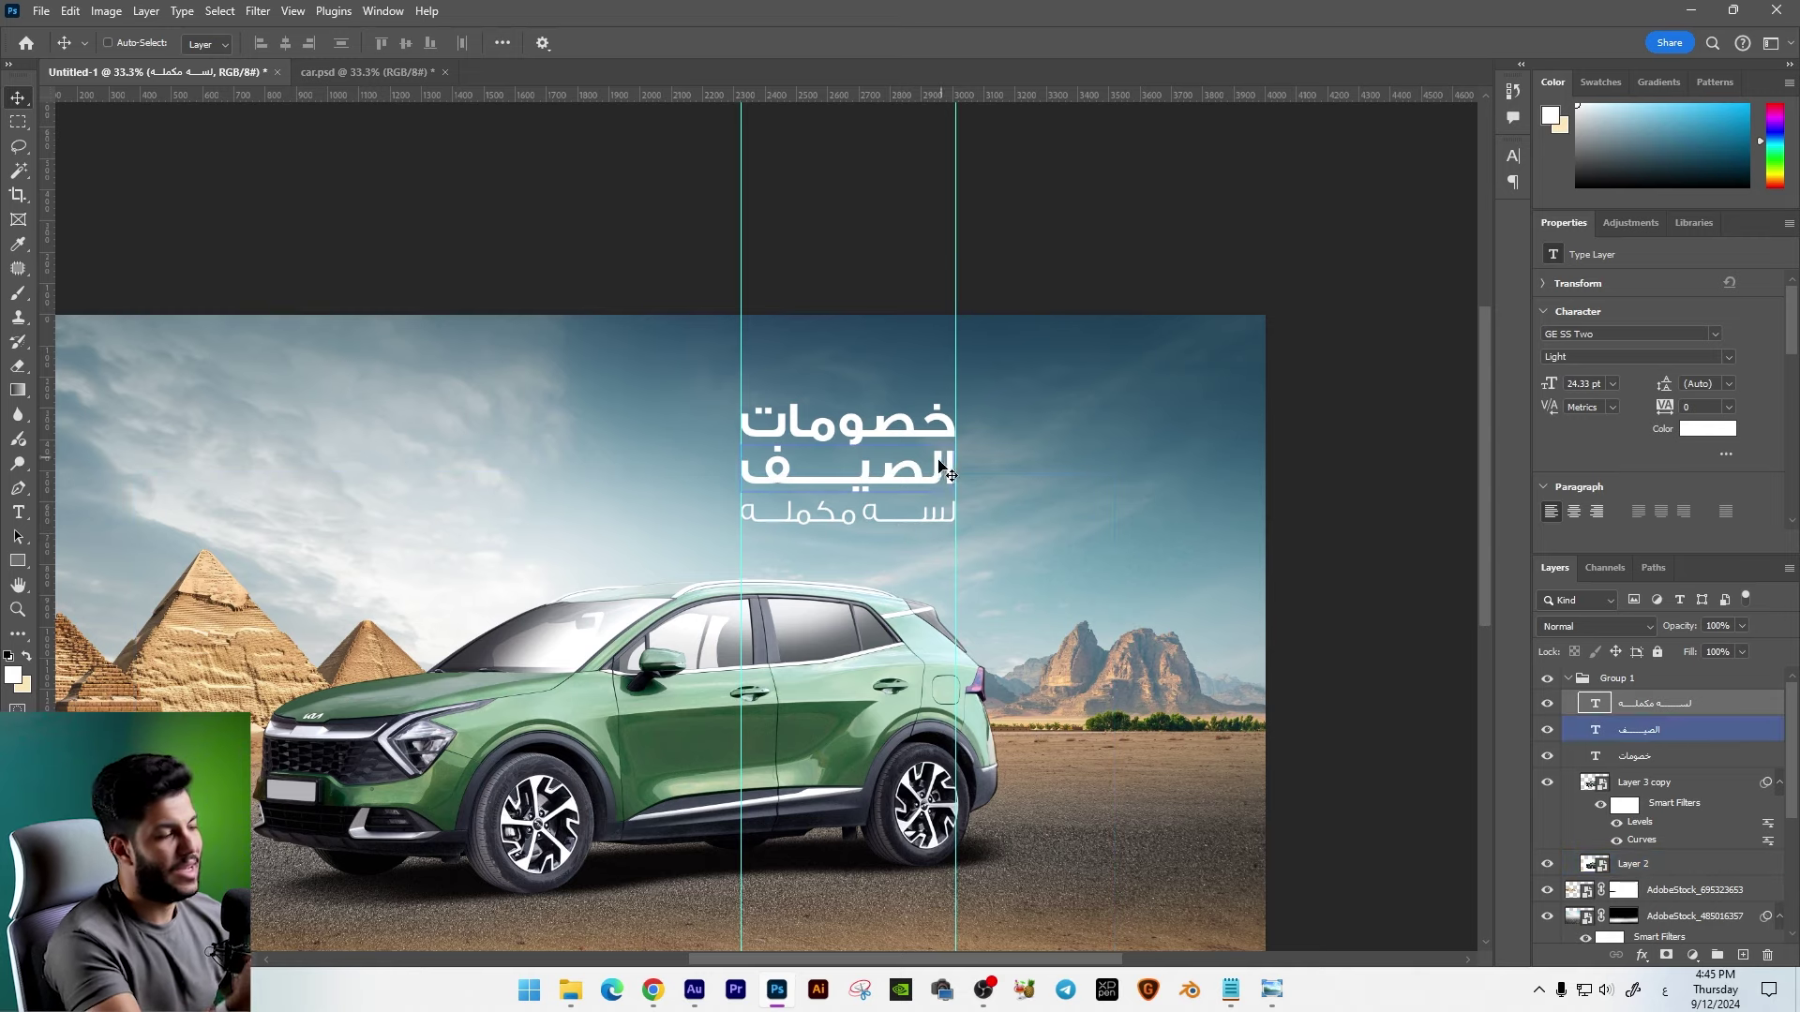
key(ctrl+plus)
drag(729, 352, 47, 337)
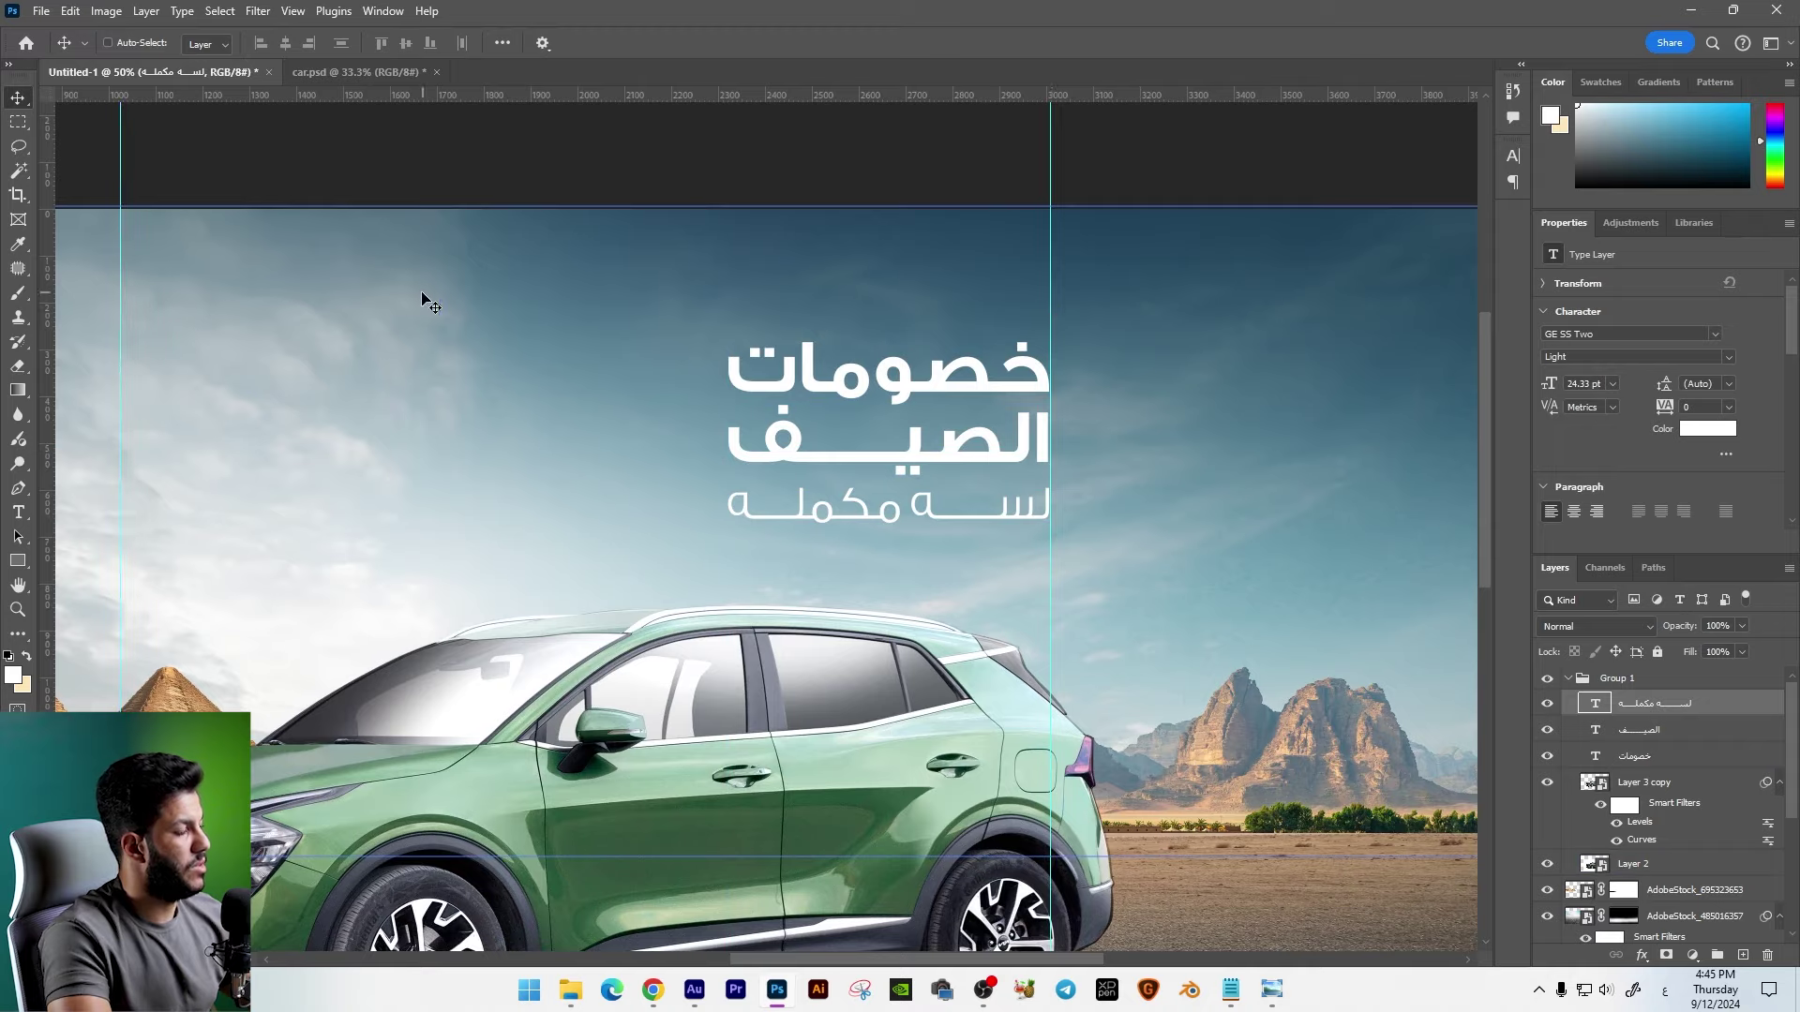
key(ctrl+plus)
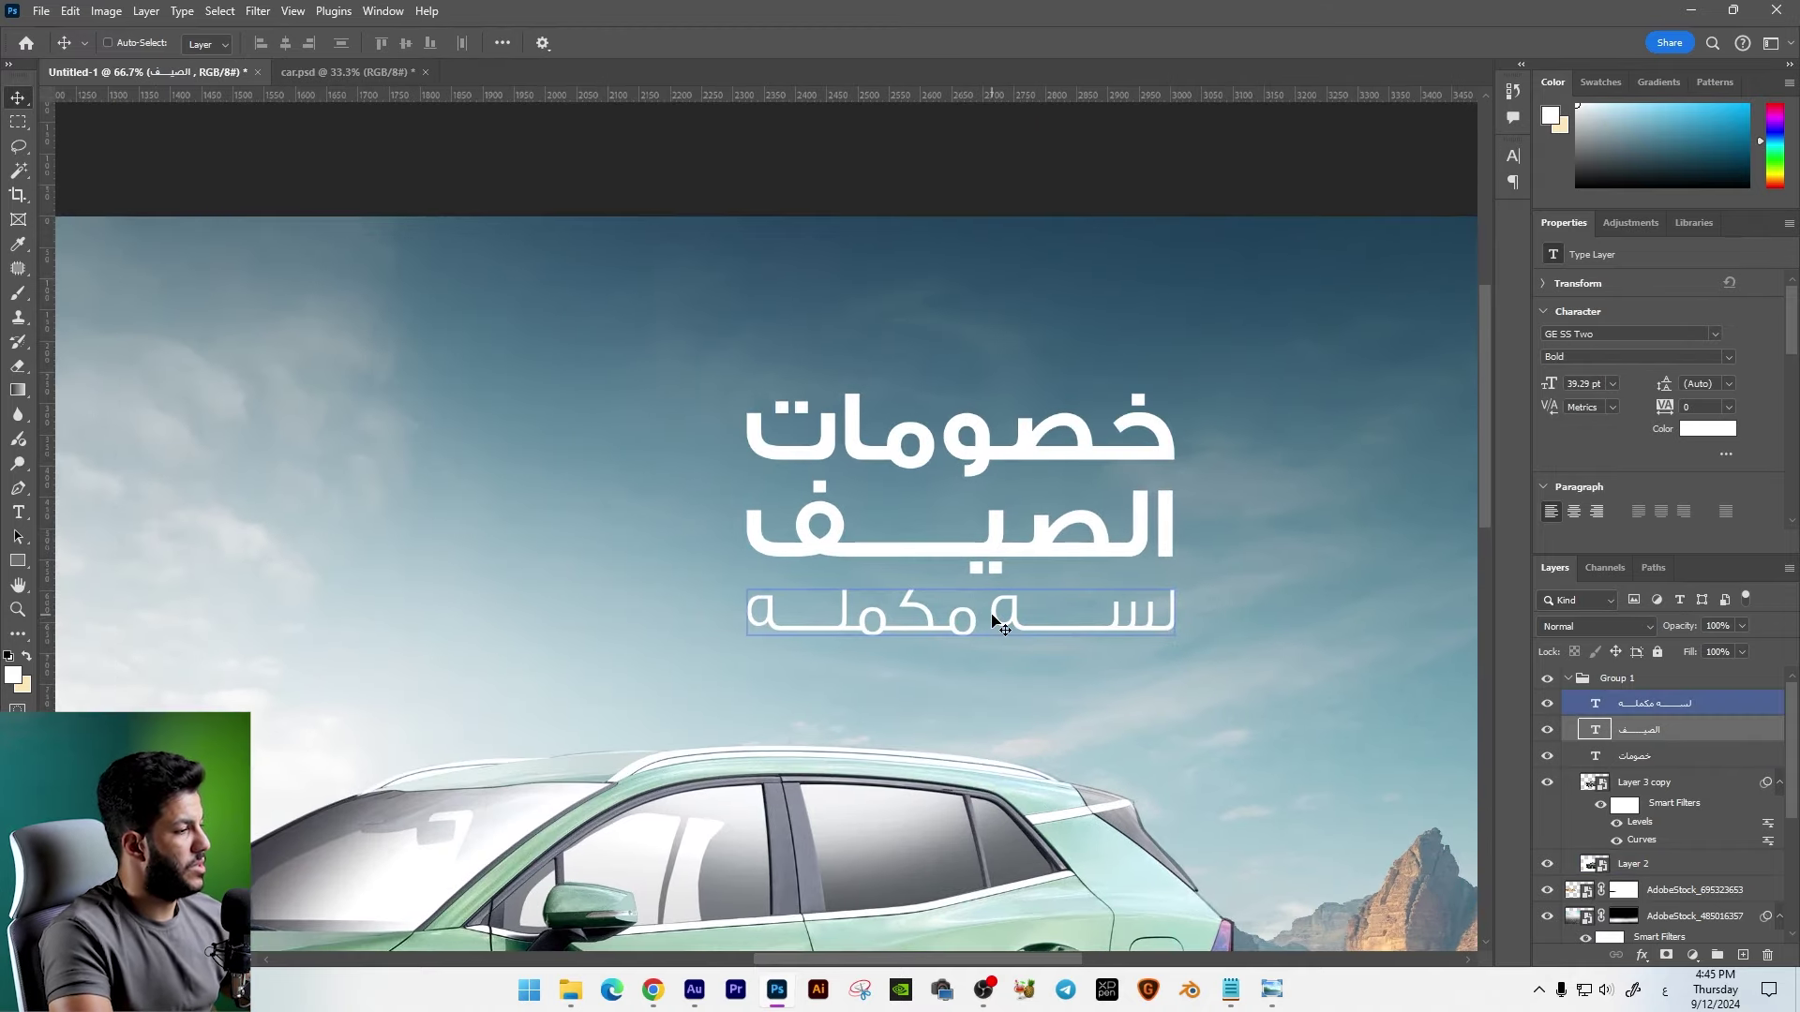
Step: Draw a thin vertical rectangle divider left of the headline
key(u)
drag(703, 407, 704, 657)
drag(842, 455, 830, 423)
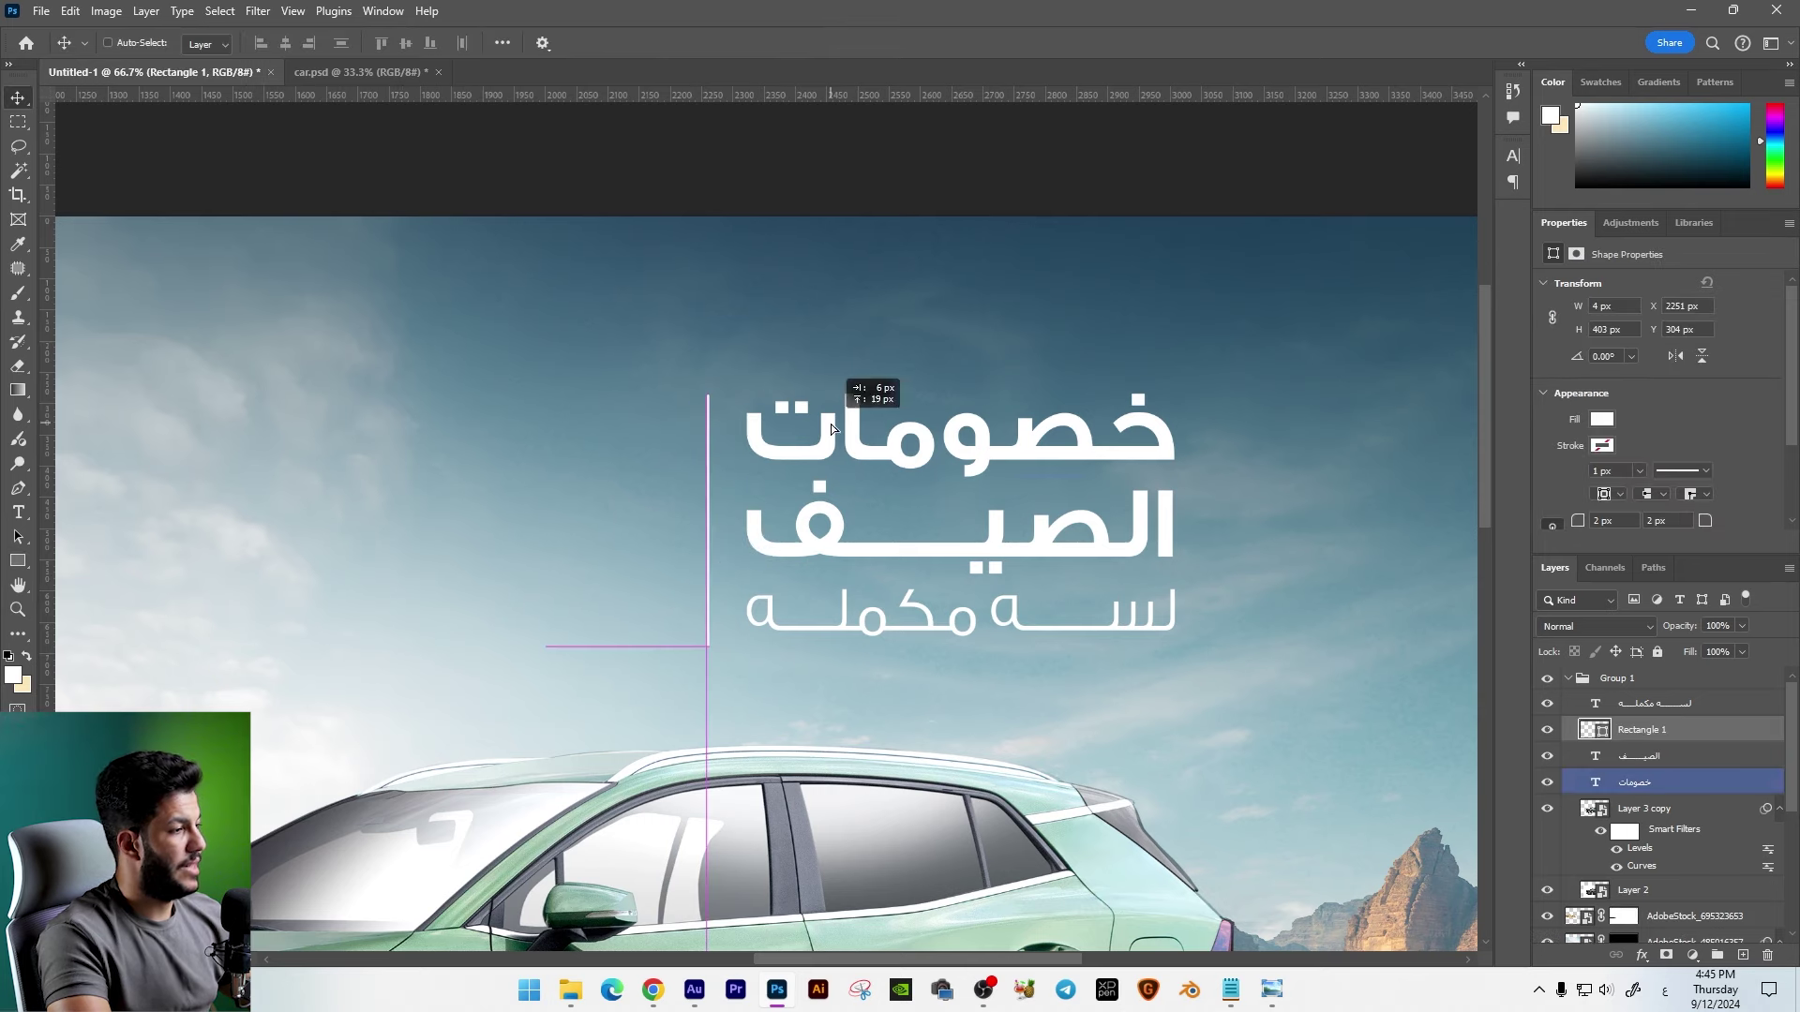
scroll(1105, 415, down, 2)
Step: Copy خصومات to the left of the divider and replace its text with 20%
right_click(1032, 375)
click(1064, 357)
drag(883, 387, 572, 383)
scroll(572, 382, up, 2)
scroll(572, 382, left, 5)
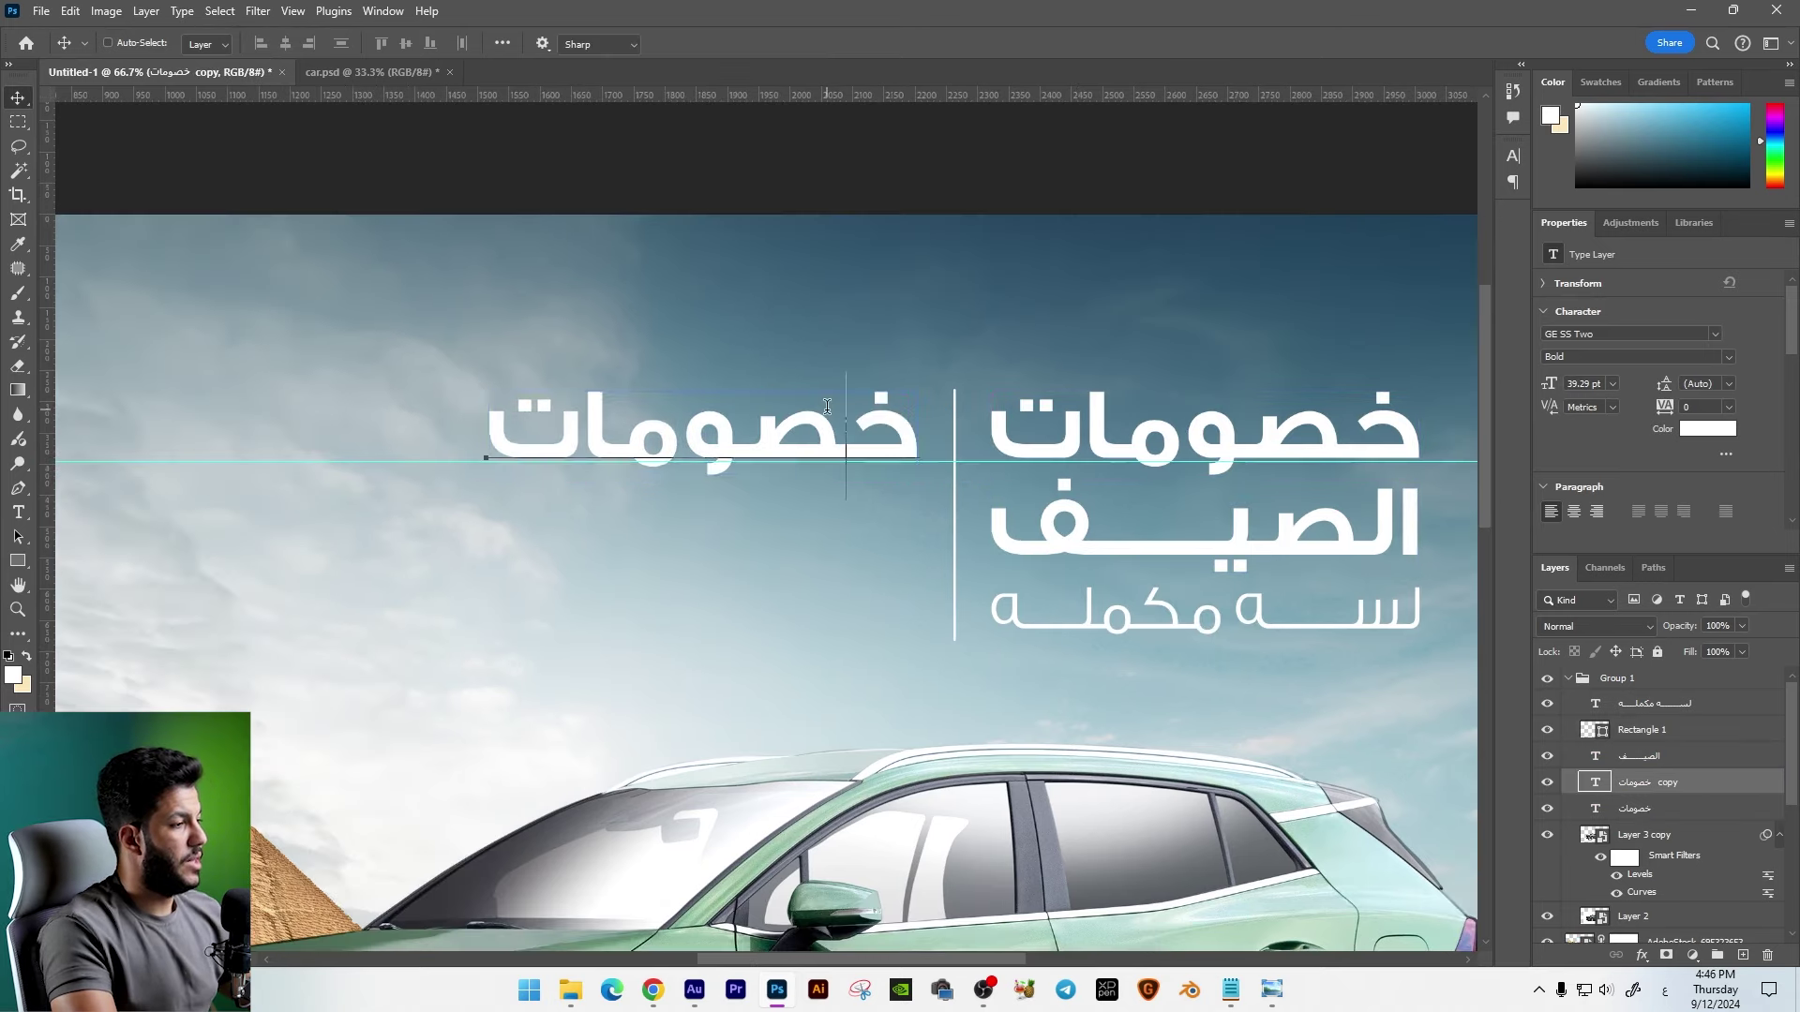
double_click(826, 406)
click(1230, 990)
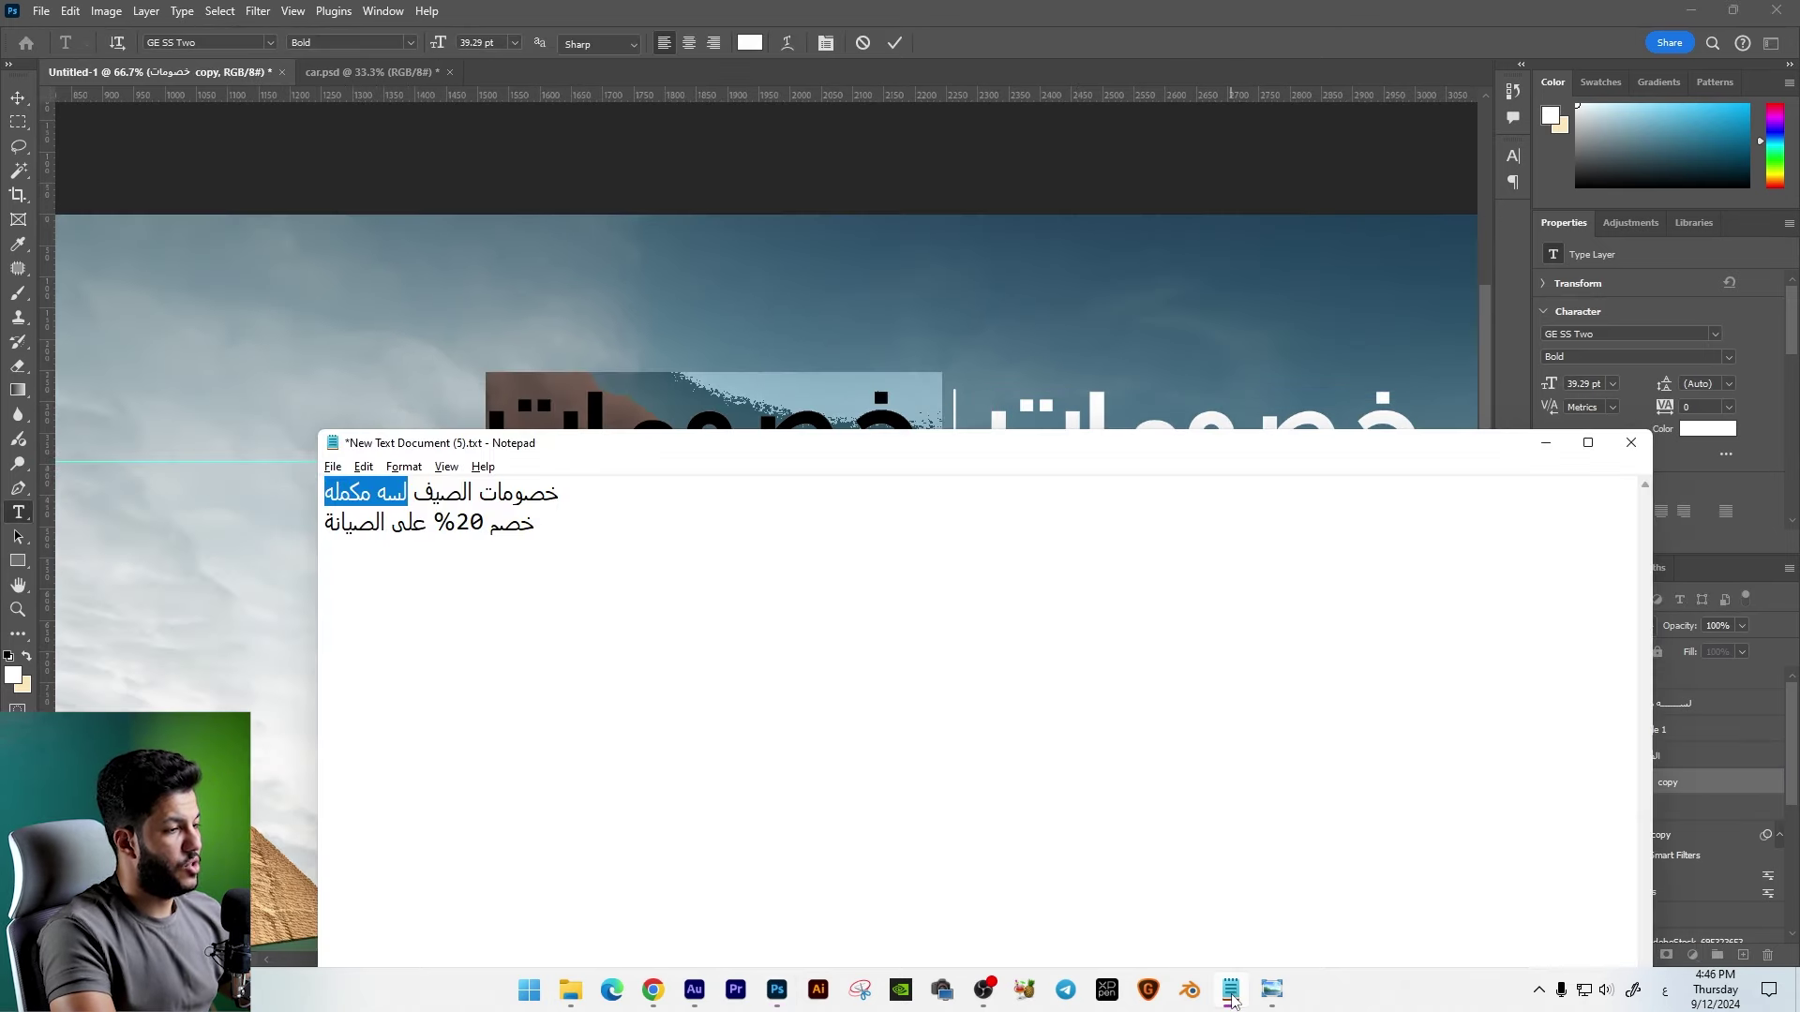
click(1546, 443)
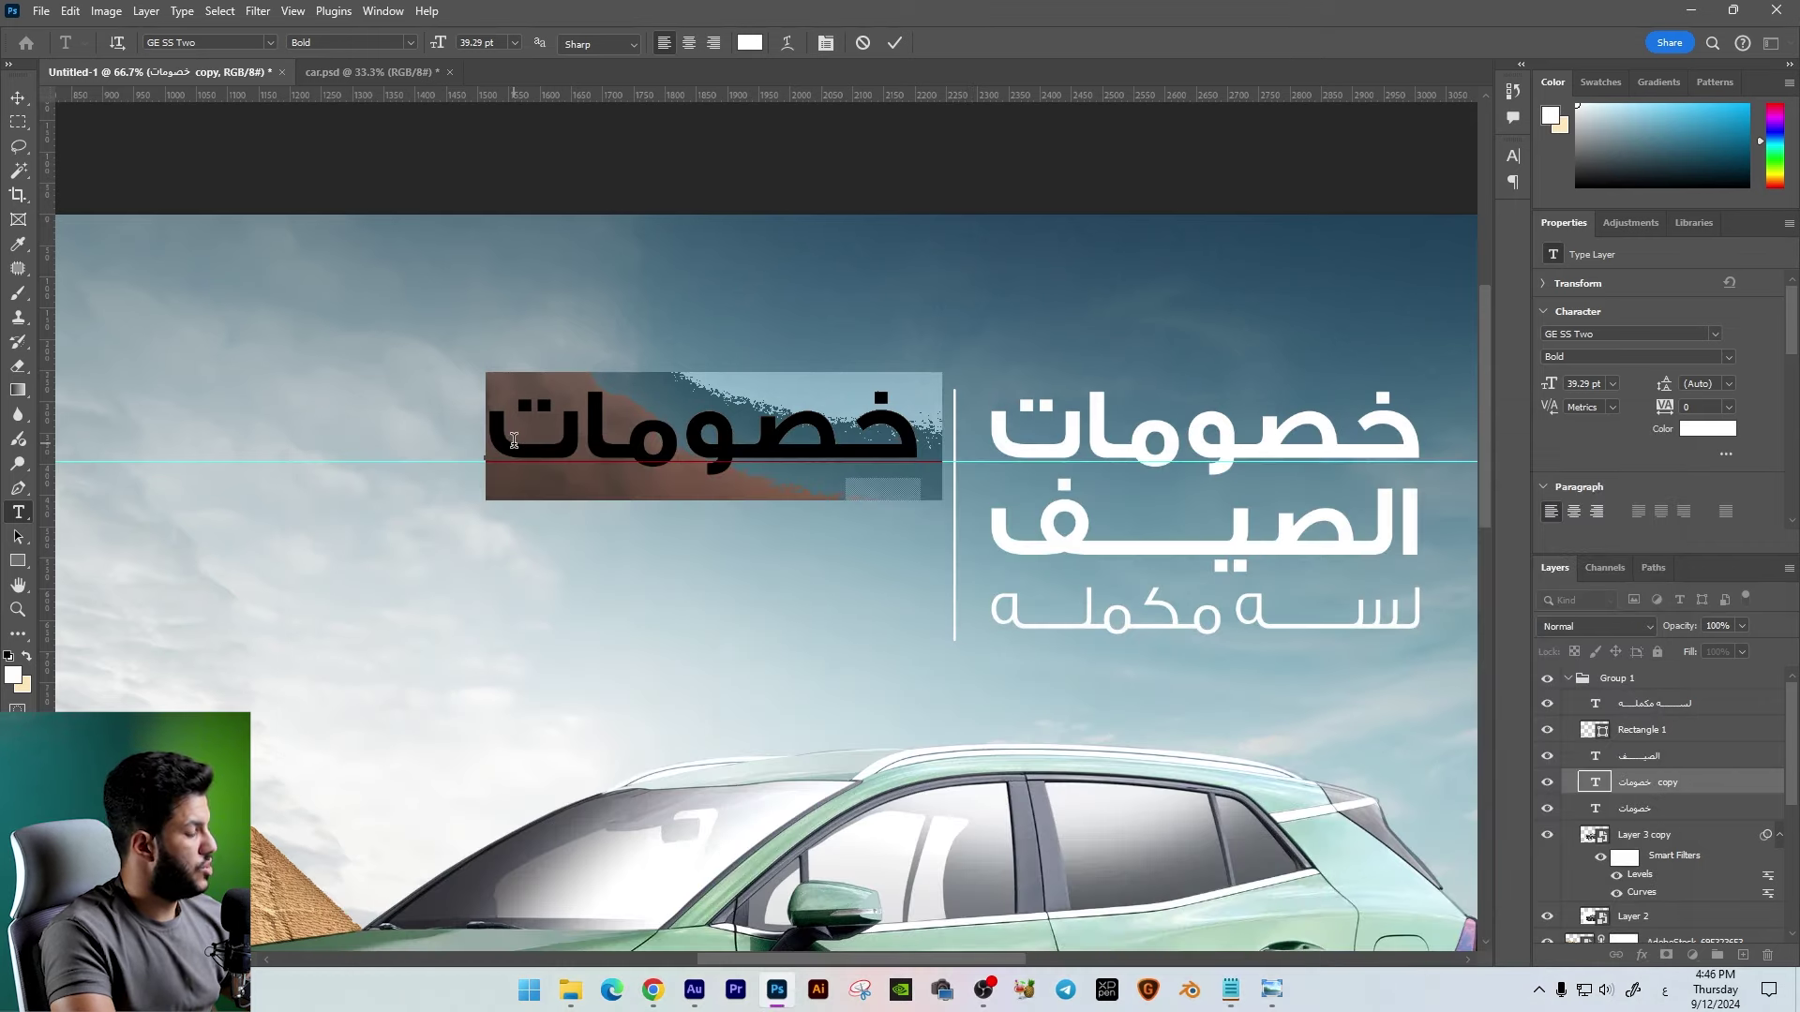
key(ctrl+v)
Step: Set the 20% text in the Impact font
key(ctrl+a)
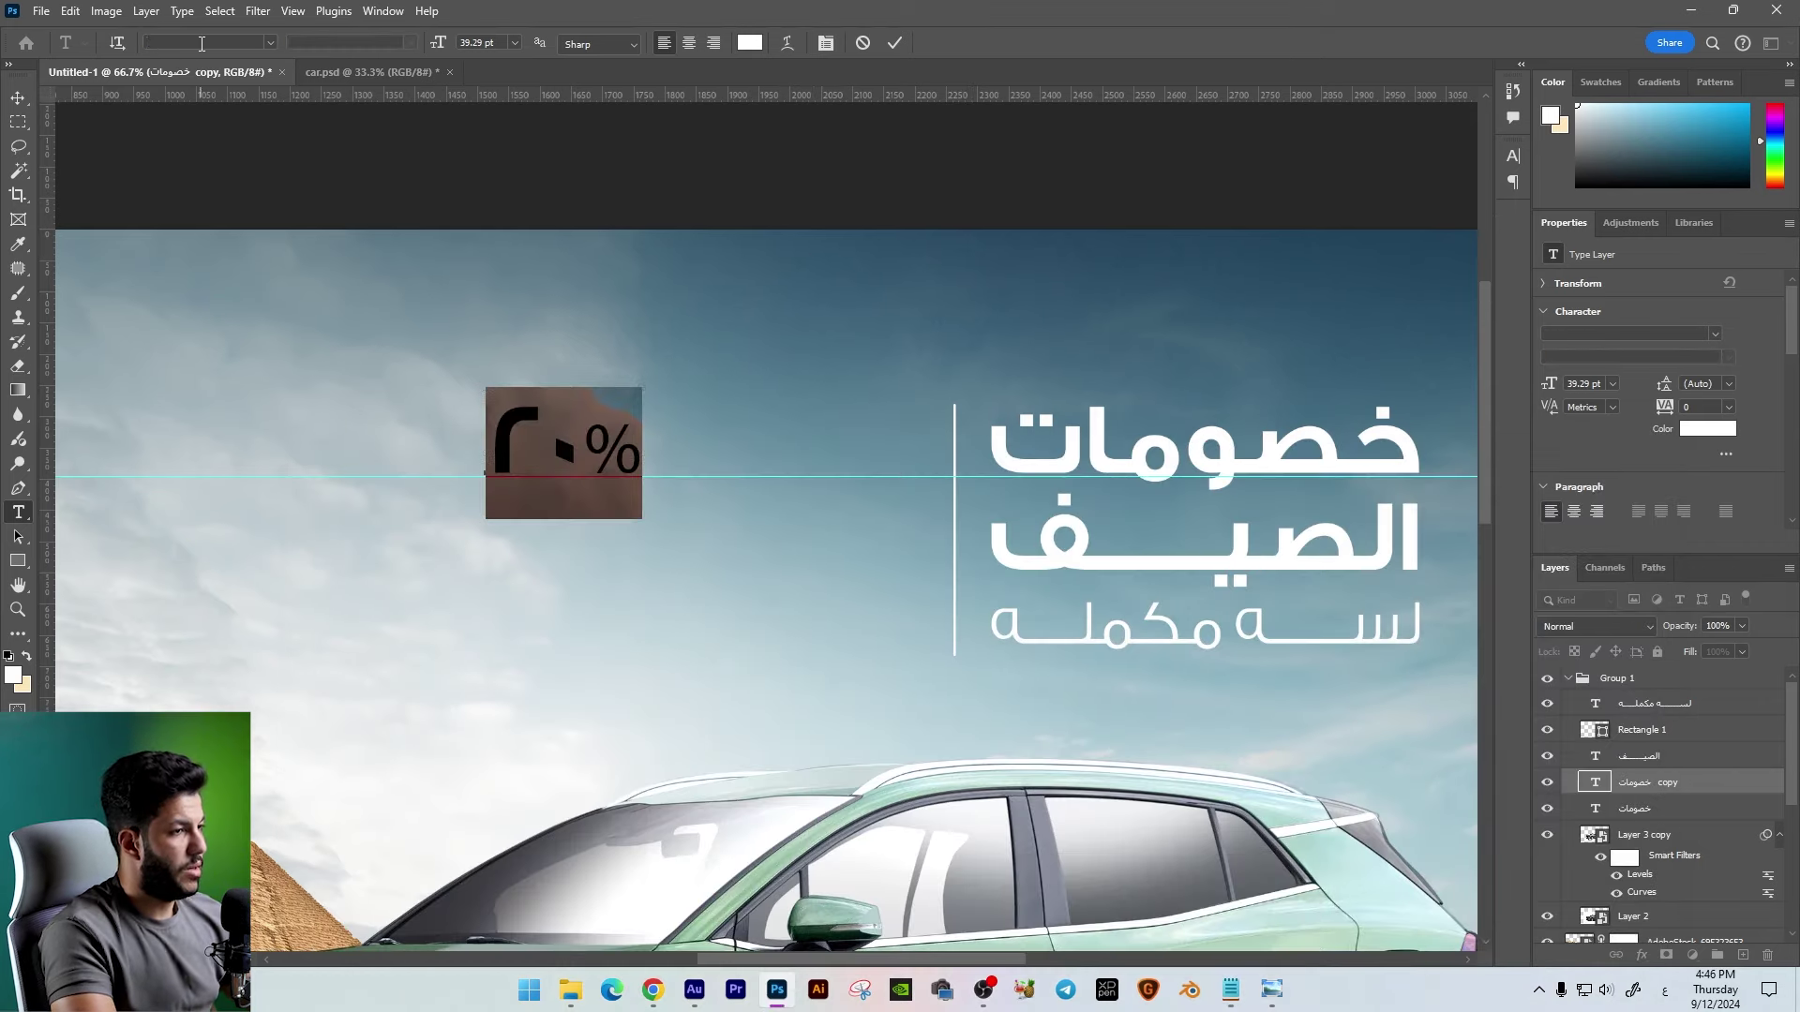
click(227, 42)
text(Impact)
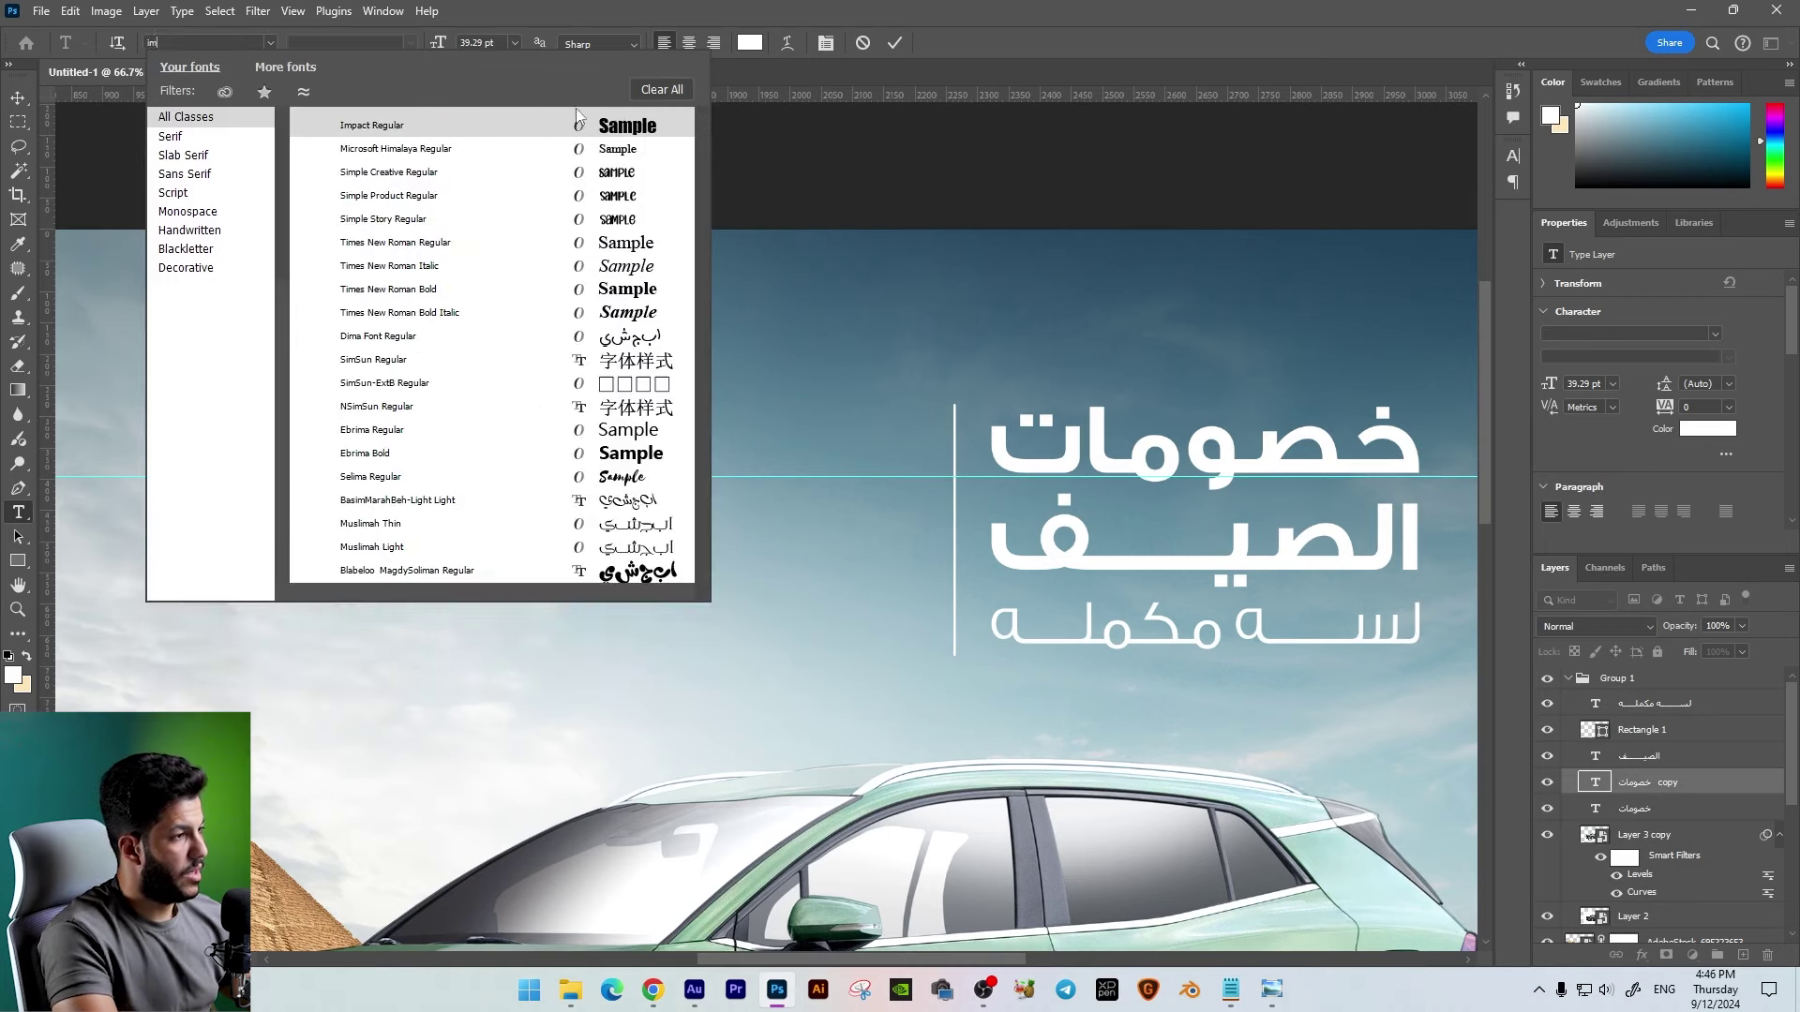
key(Return)
click(18, 97)
Step: Enlarge 20% to about 175% and align it beside the divider
key(ctrl+t)
mouse_move(676, 482)
mouse_down()
mouse_move(813, 574)
mouse_move(870, 559)
mouse_up()
key(Return)
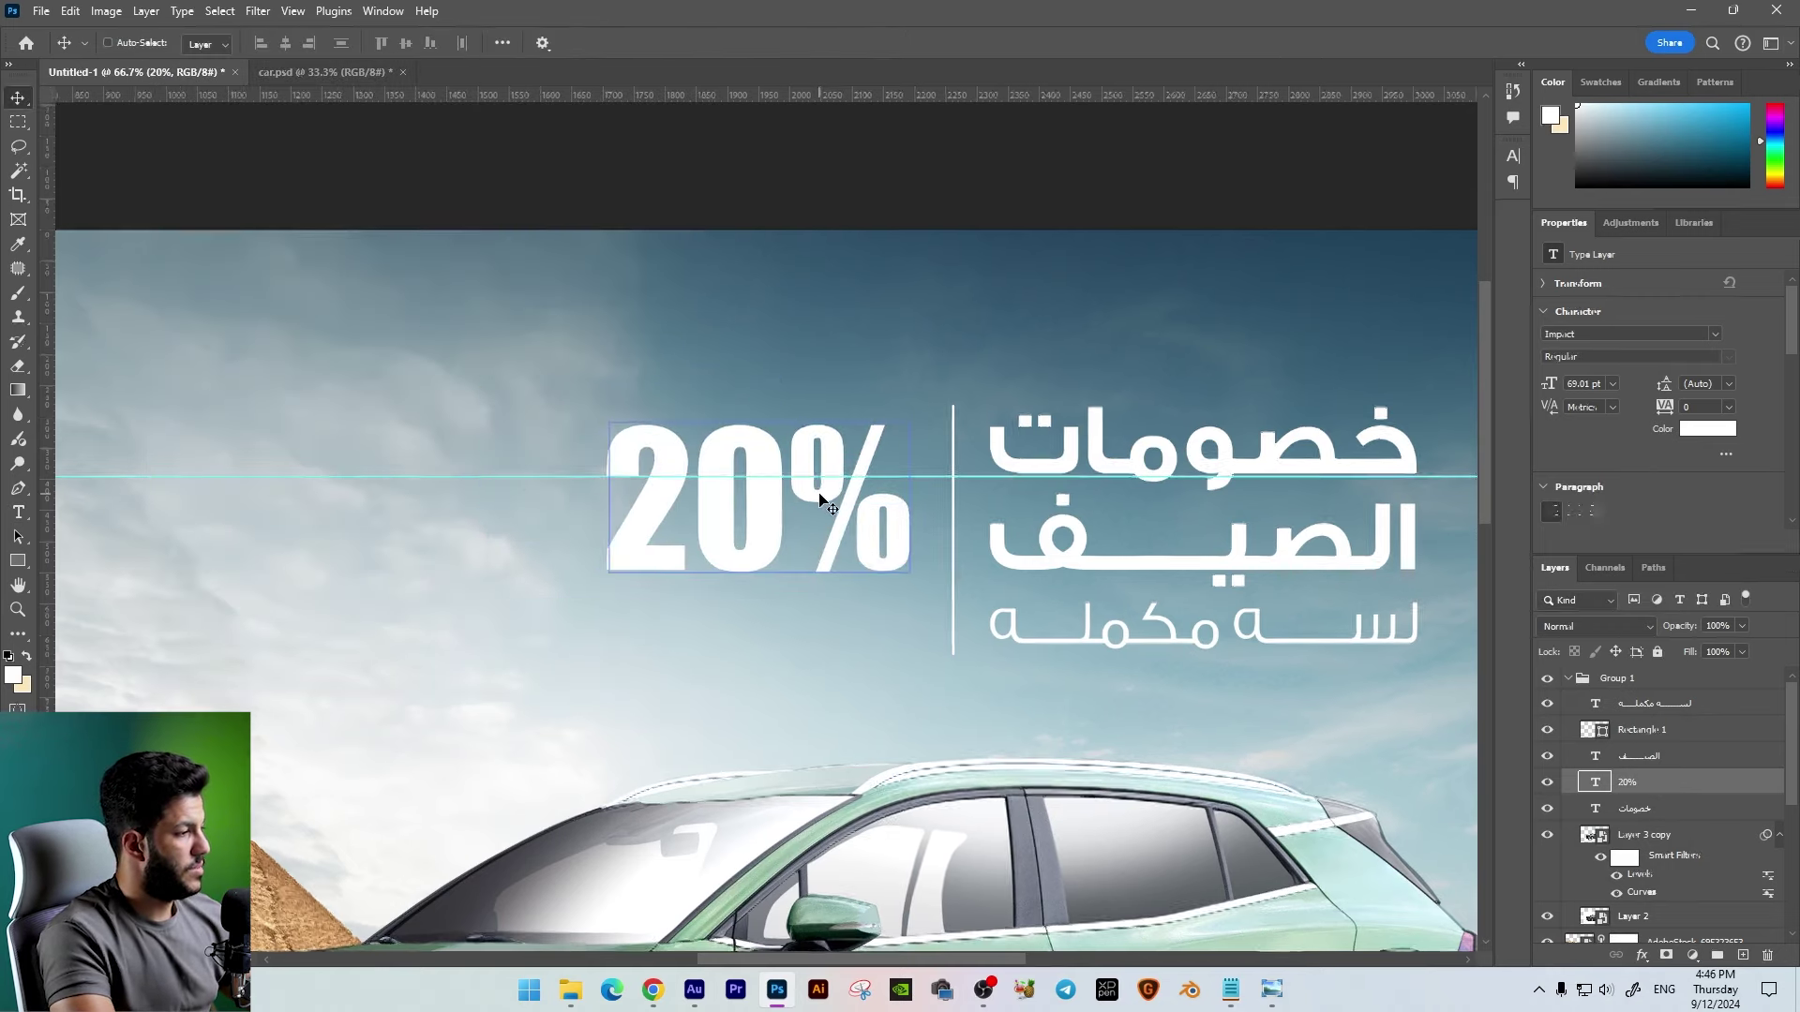
key(ctrl+minus)
drag(679, 577, 675, 572)
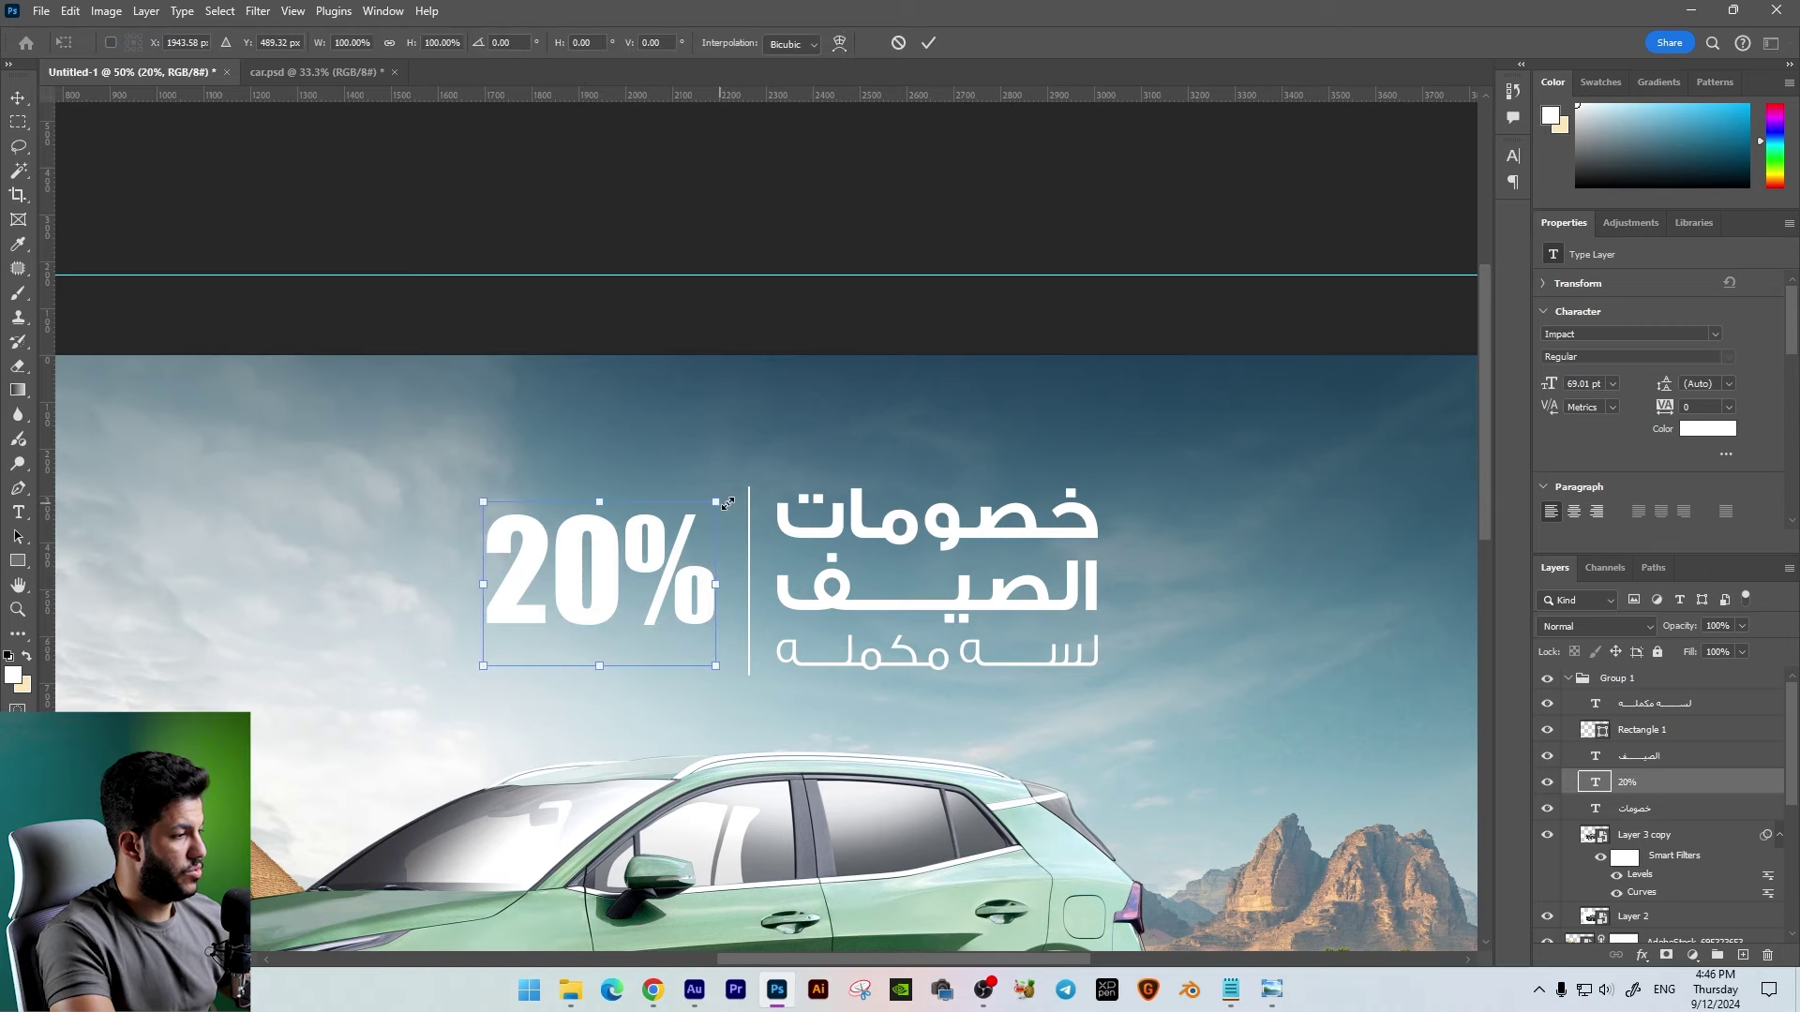
key(ctrl+plus)
right_click(1091, 663)
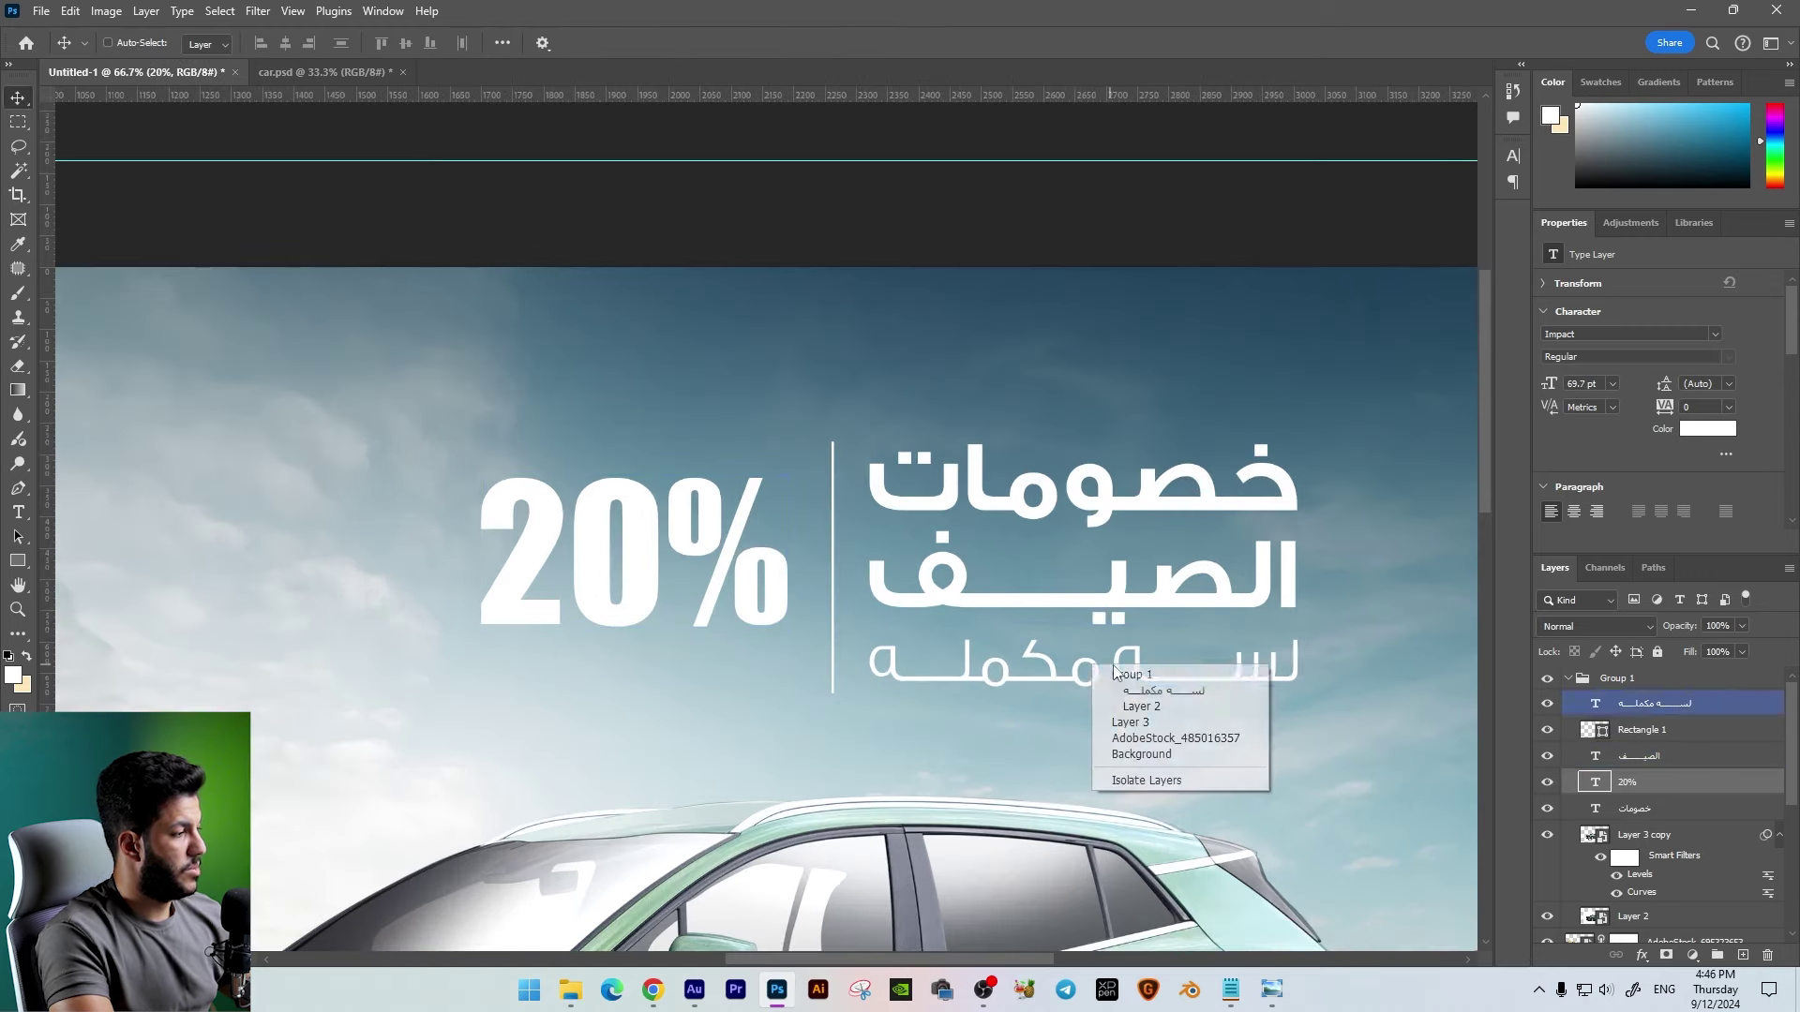
Step: Copy the subtitle above the 20%, retype it as خصم, and resize it
click(1120, 677)
drag(1125, 677, 681, 384)
double_click(467, 379)
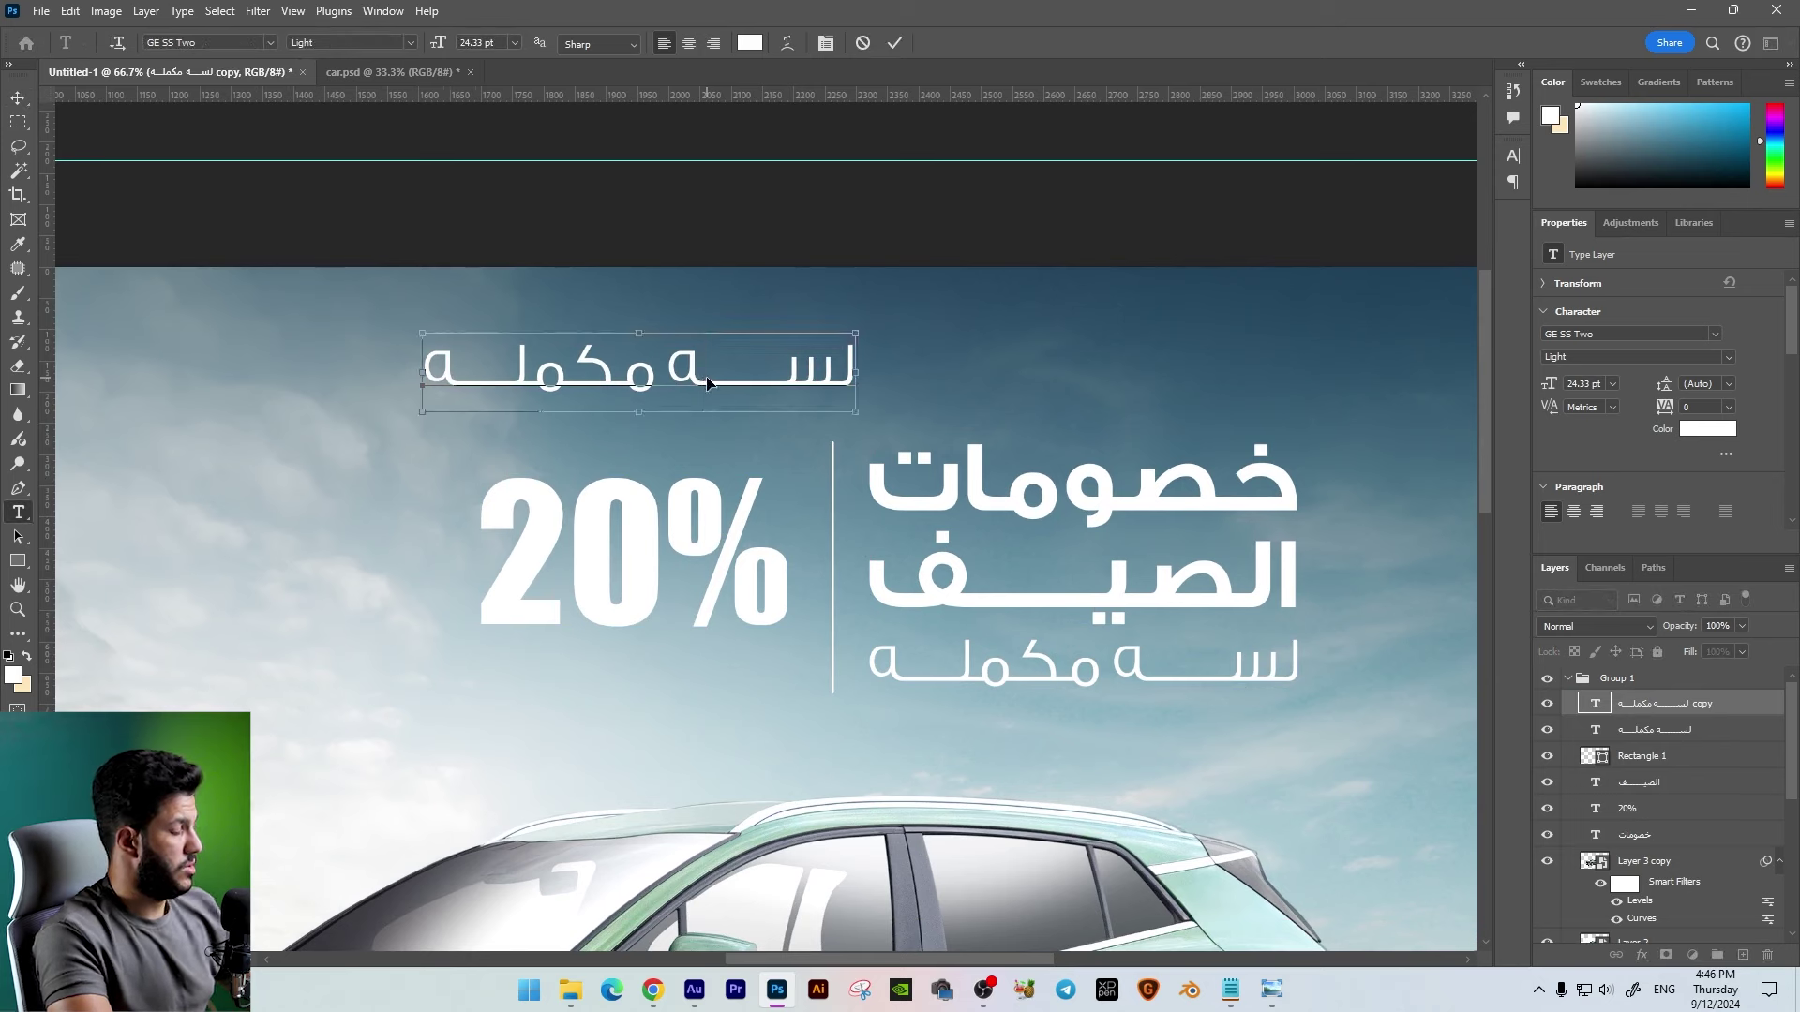
text(خصم)
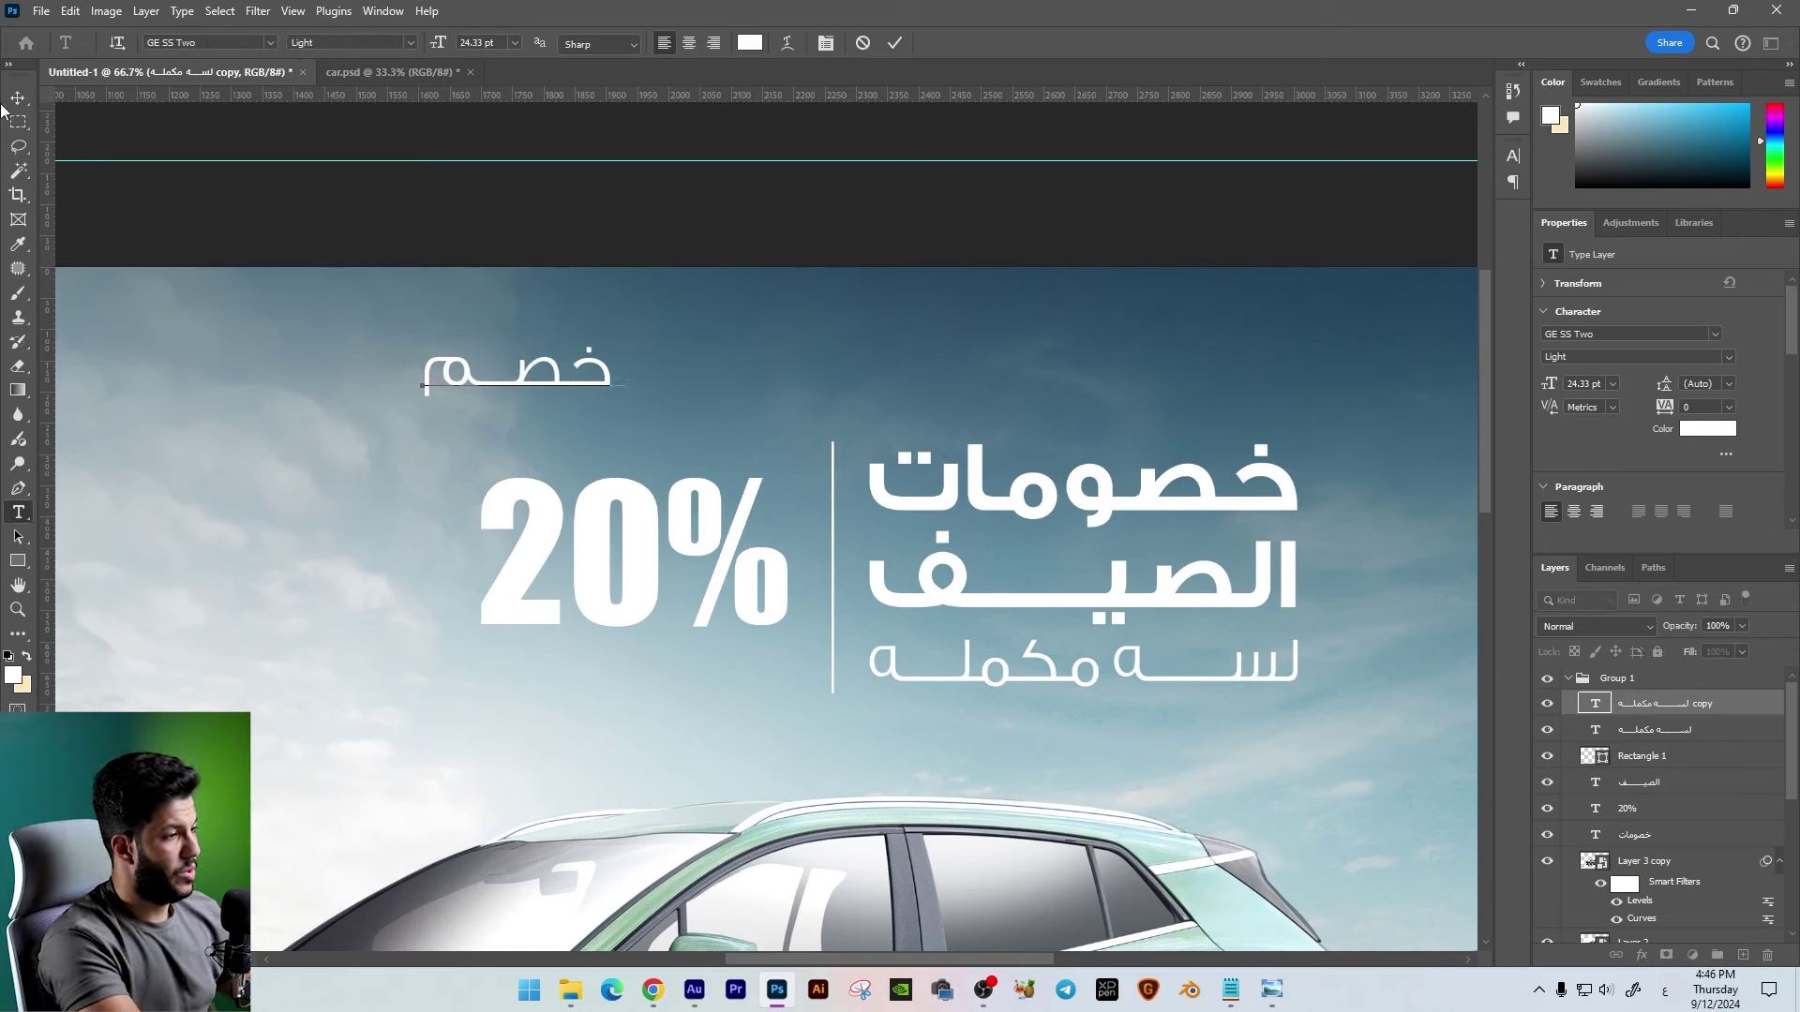
key(ctrl+Return)
mouse_move(669, 403)
mouse_down()
mouse_move(751, 452)
mouse_move(727, 413)
mouse_move(691, 474)
mouse_up()
key(ctrl+t)
key(Return)
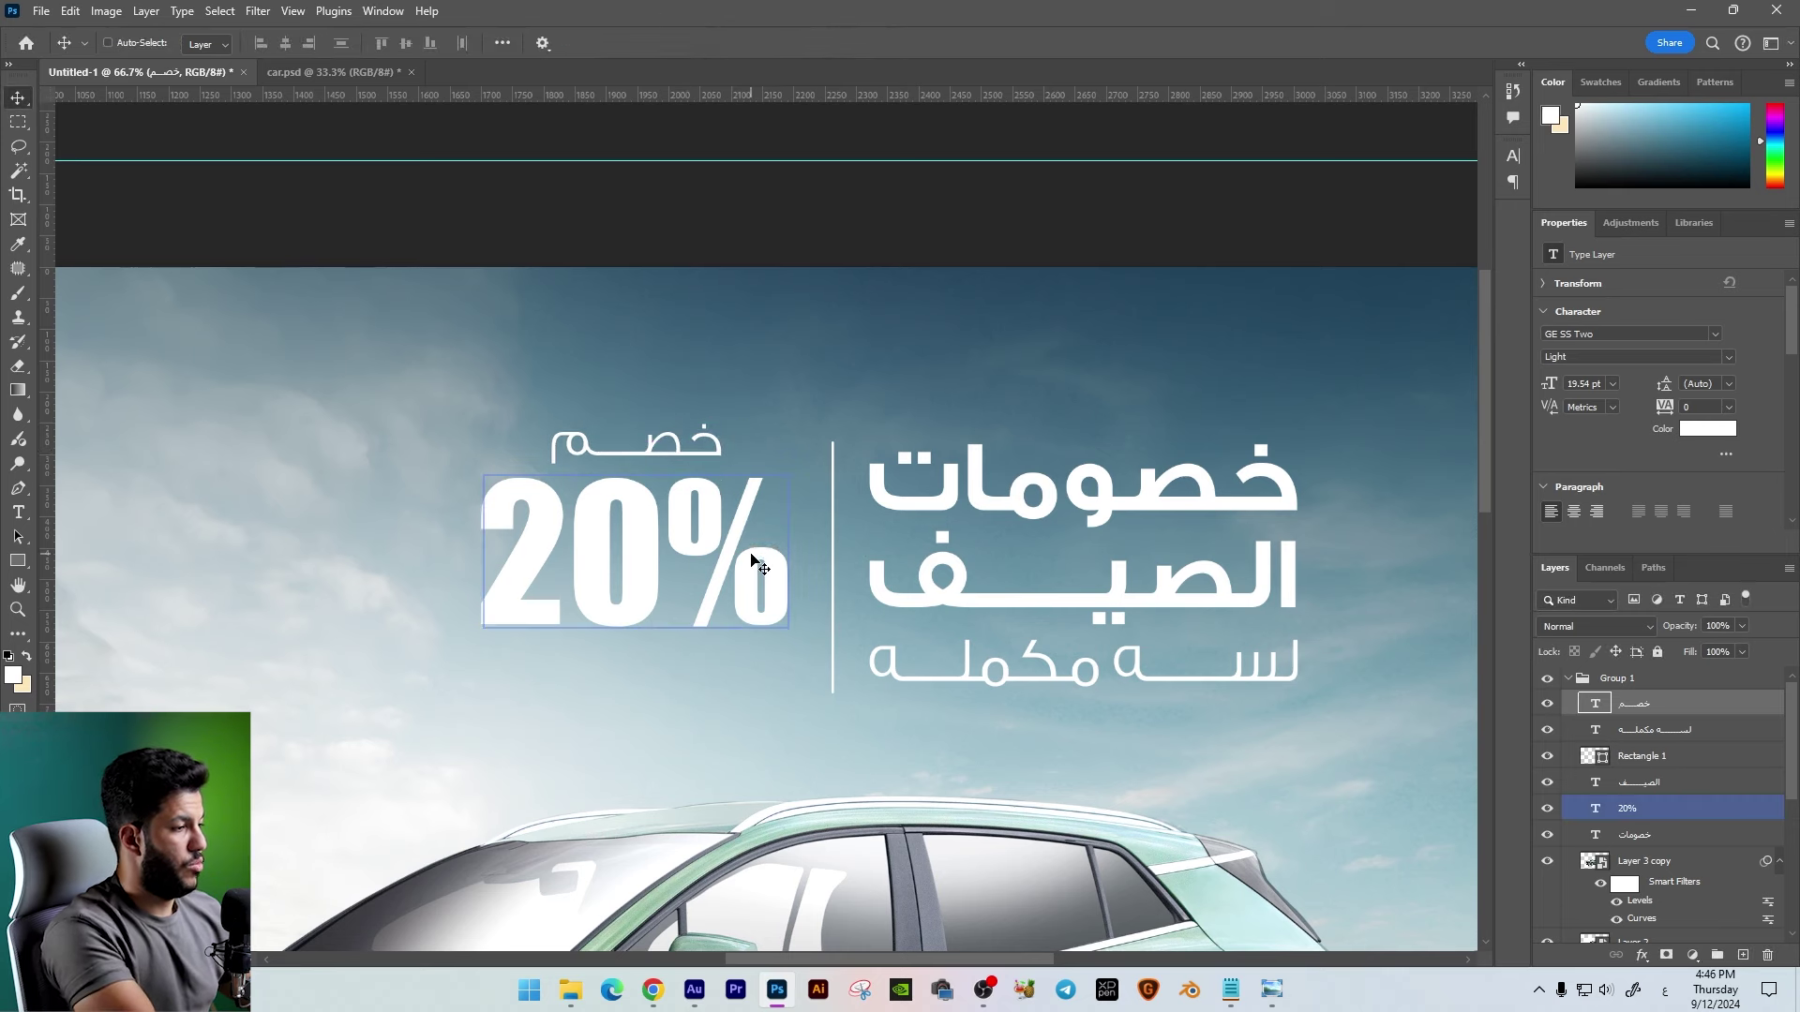
Step: Copy خصم below the 20% and retype it as على الصيانة
right_click(672, 453)
click(710, 480)
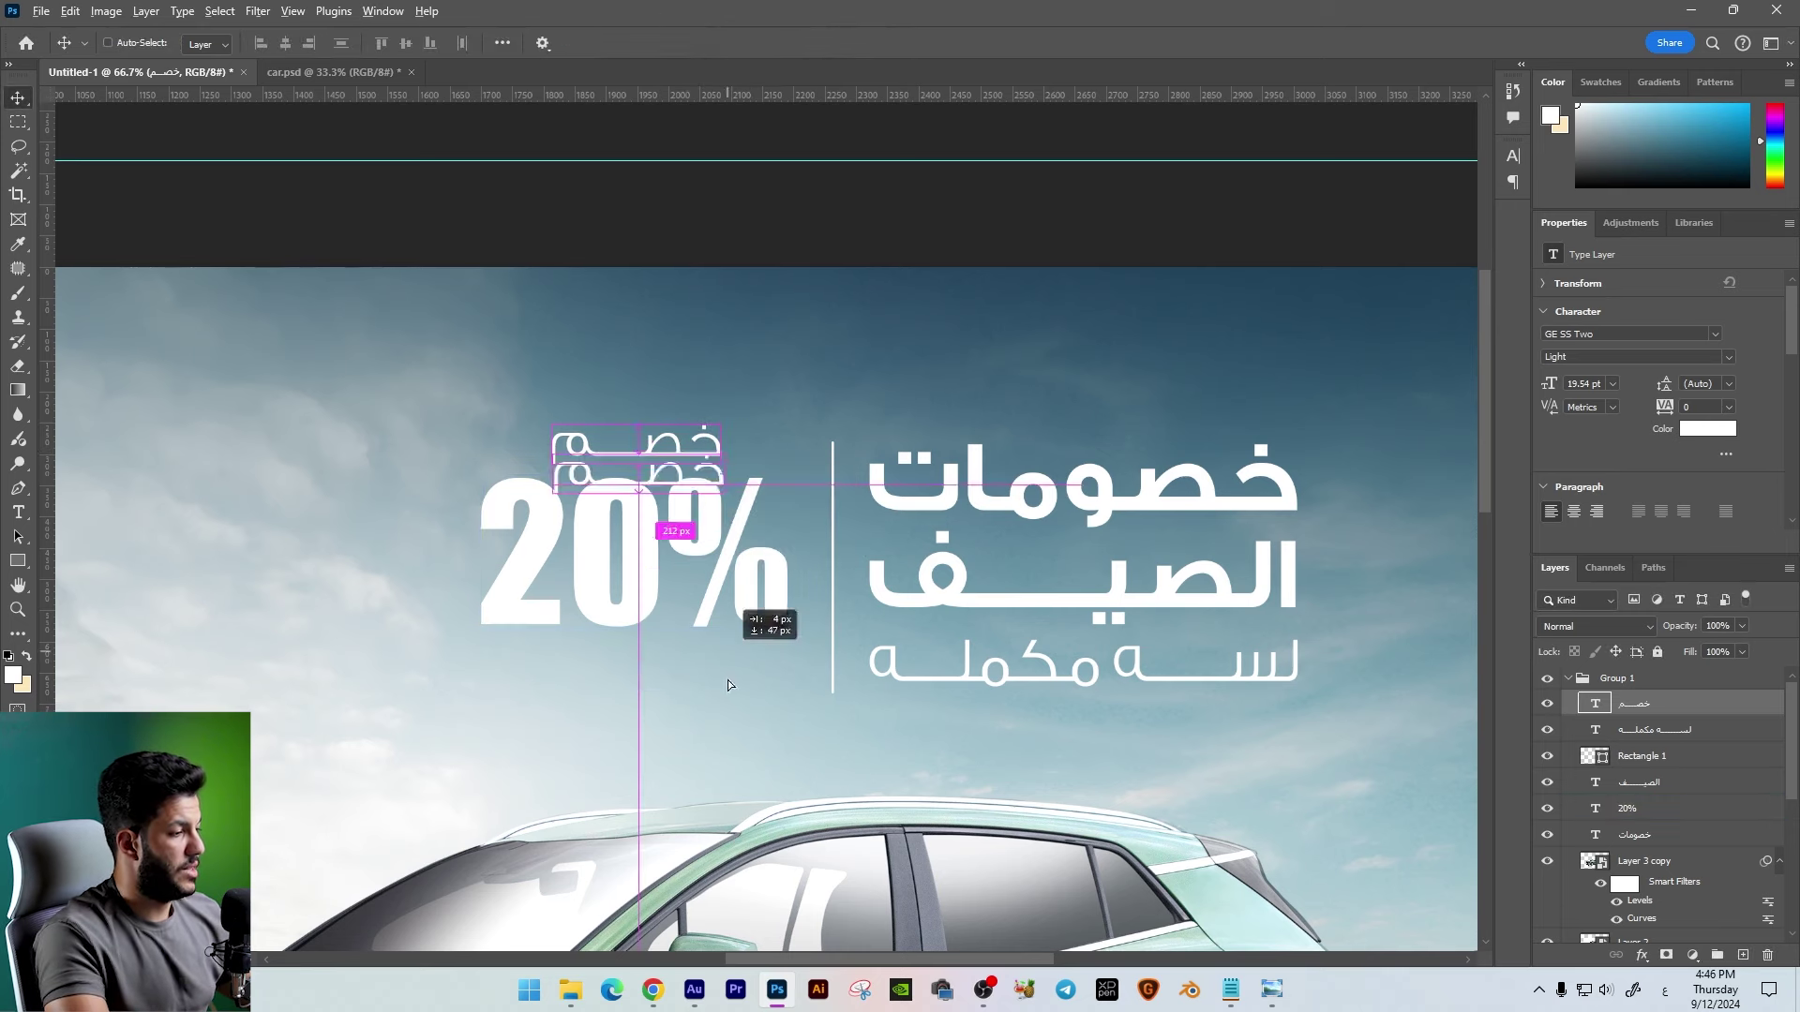
drag(709, 480, 712, 712)
double_click(684, 668)
text(على الصي)
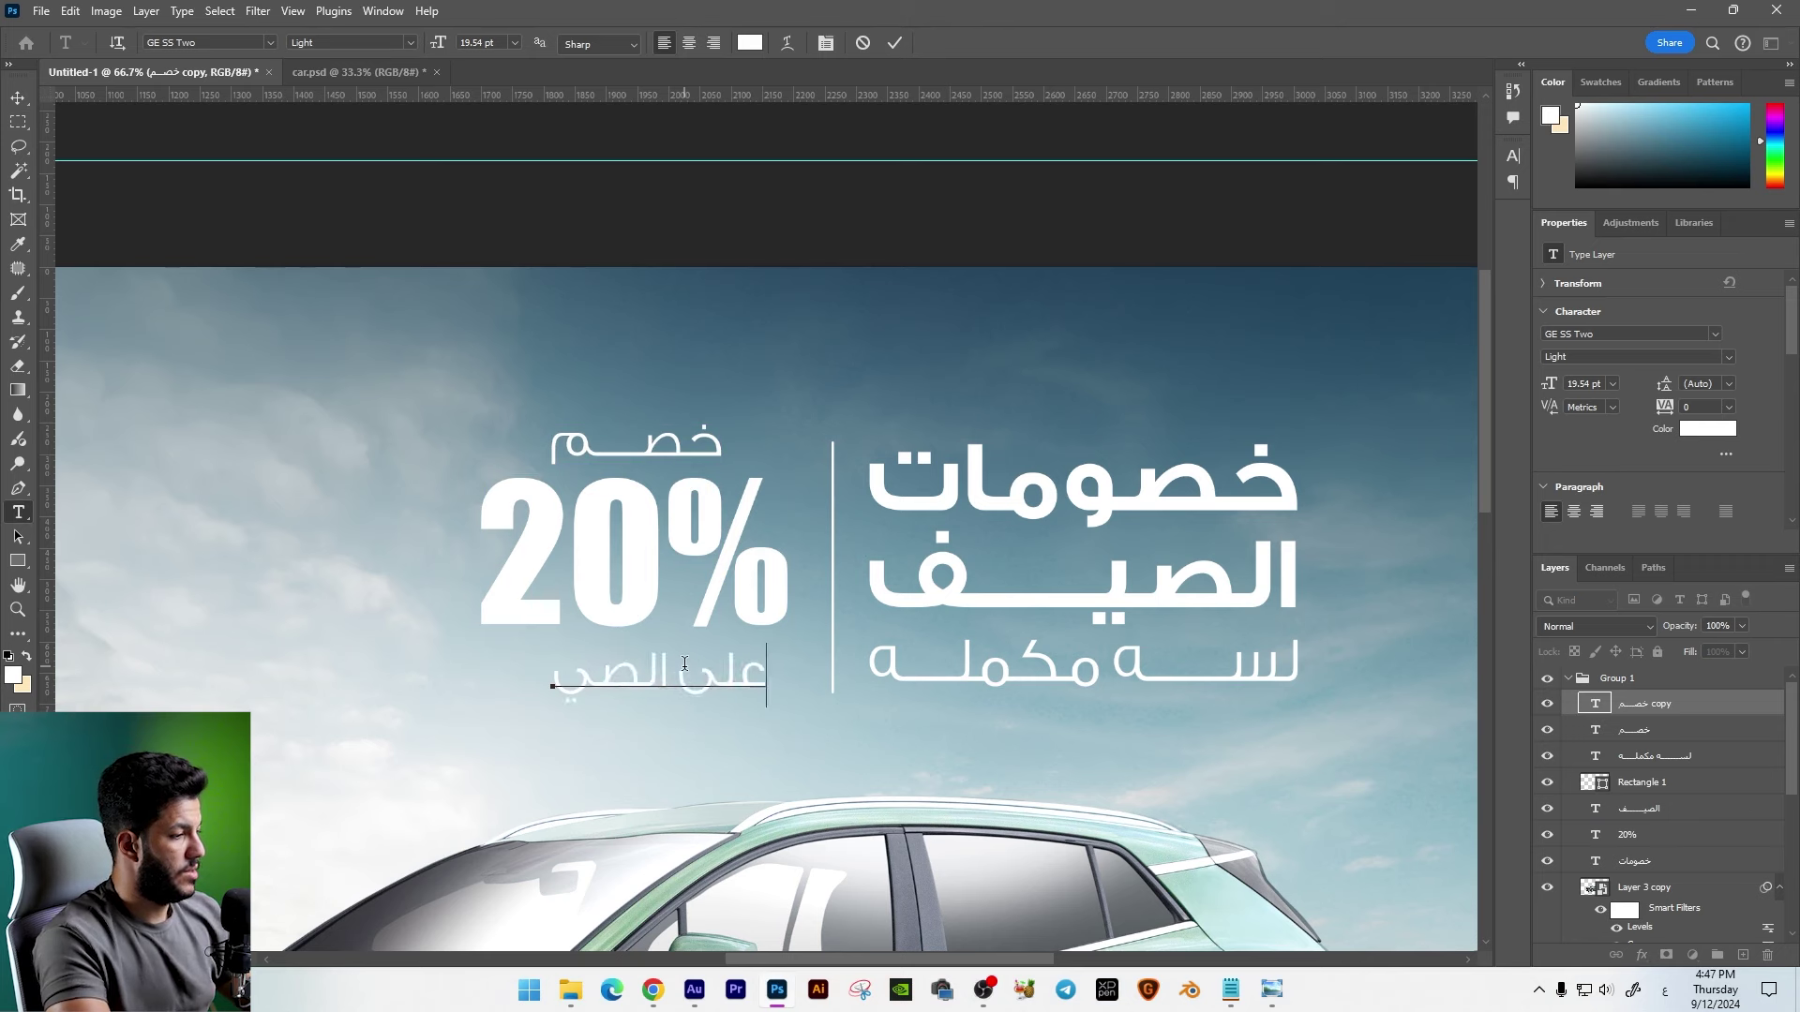
text(انة)
drag(675, 667, 607, 668)
key(ctrl+Return)
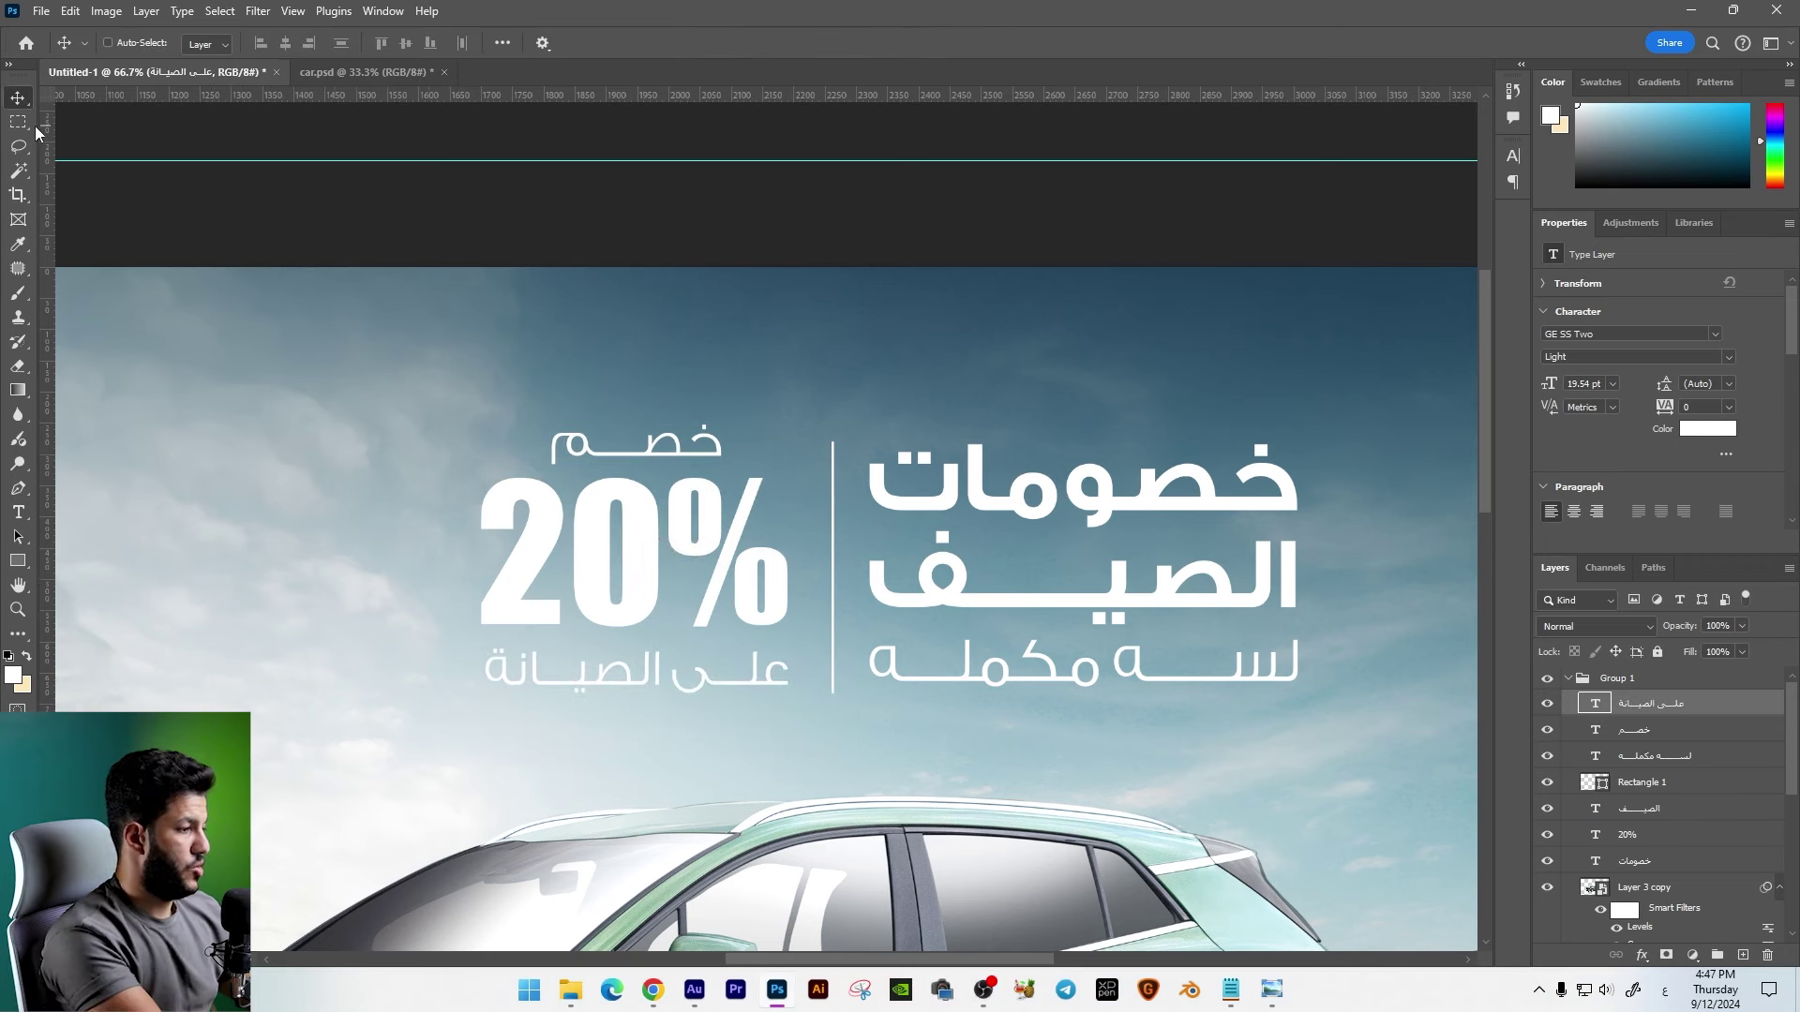
key(v)
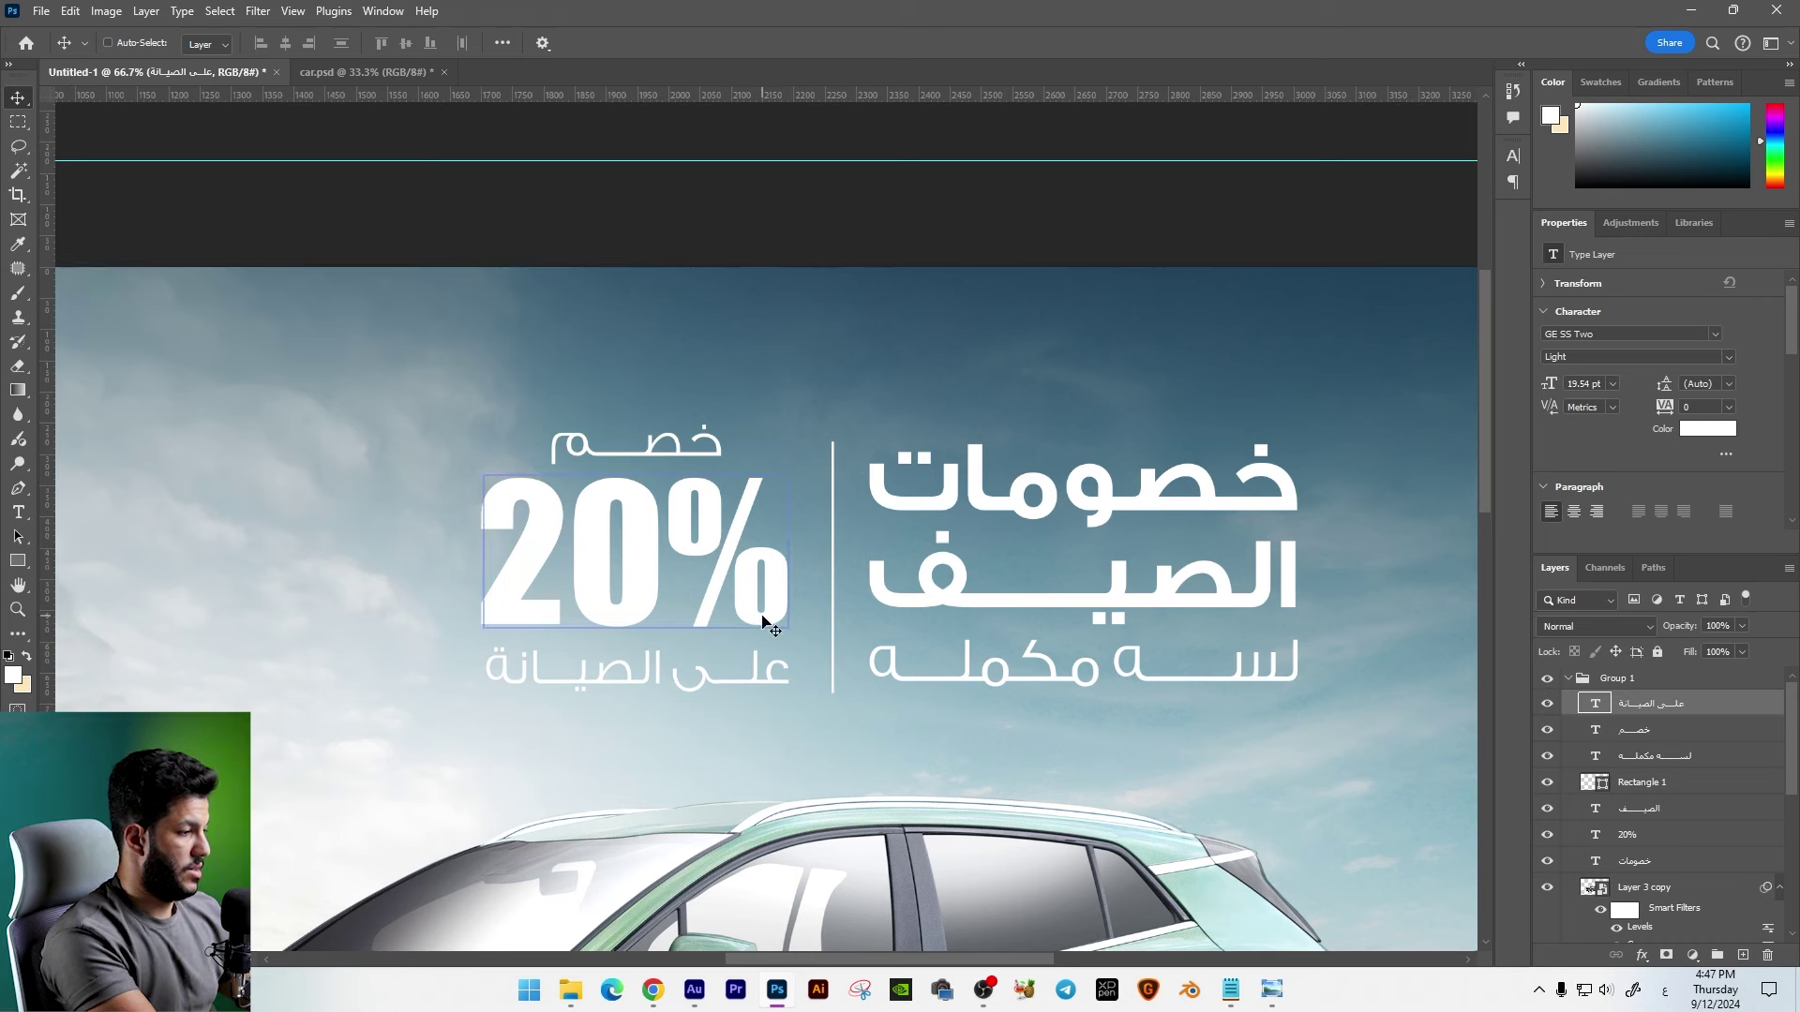
Step: Select the خصم / 20% block, nudge it right and down, and enlarge it slightly
right_click(740, 620)
click(750, 645)
right_click(684, 448)
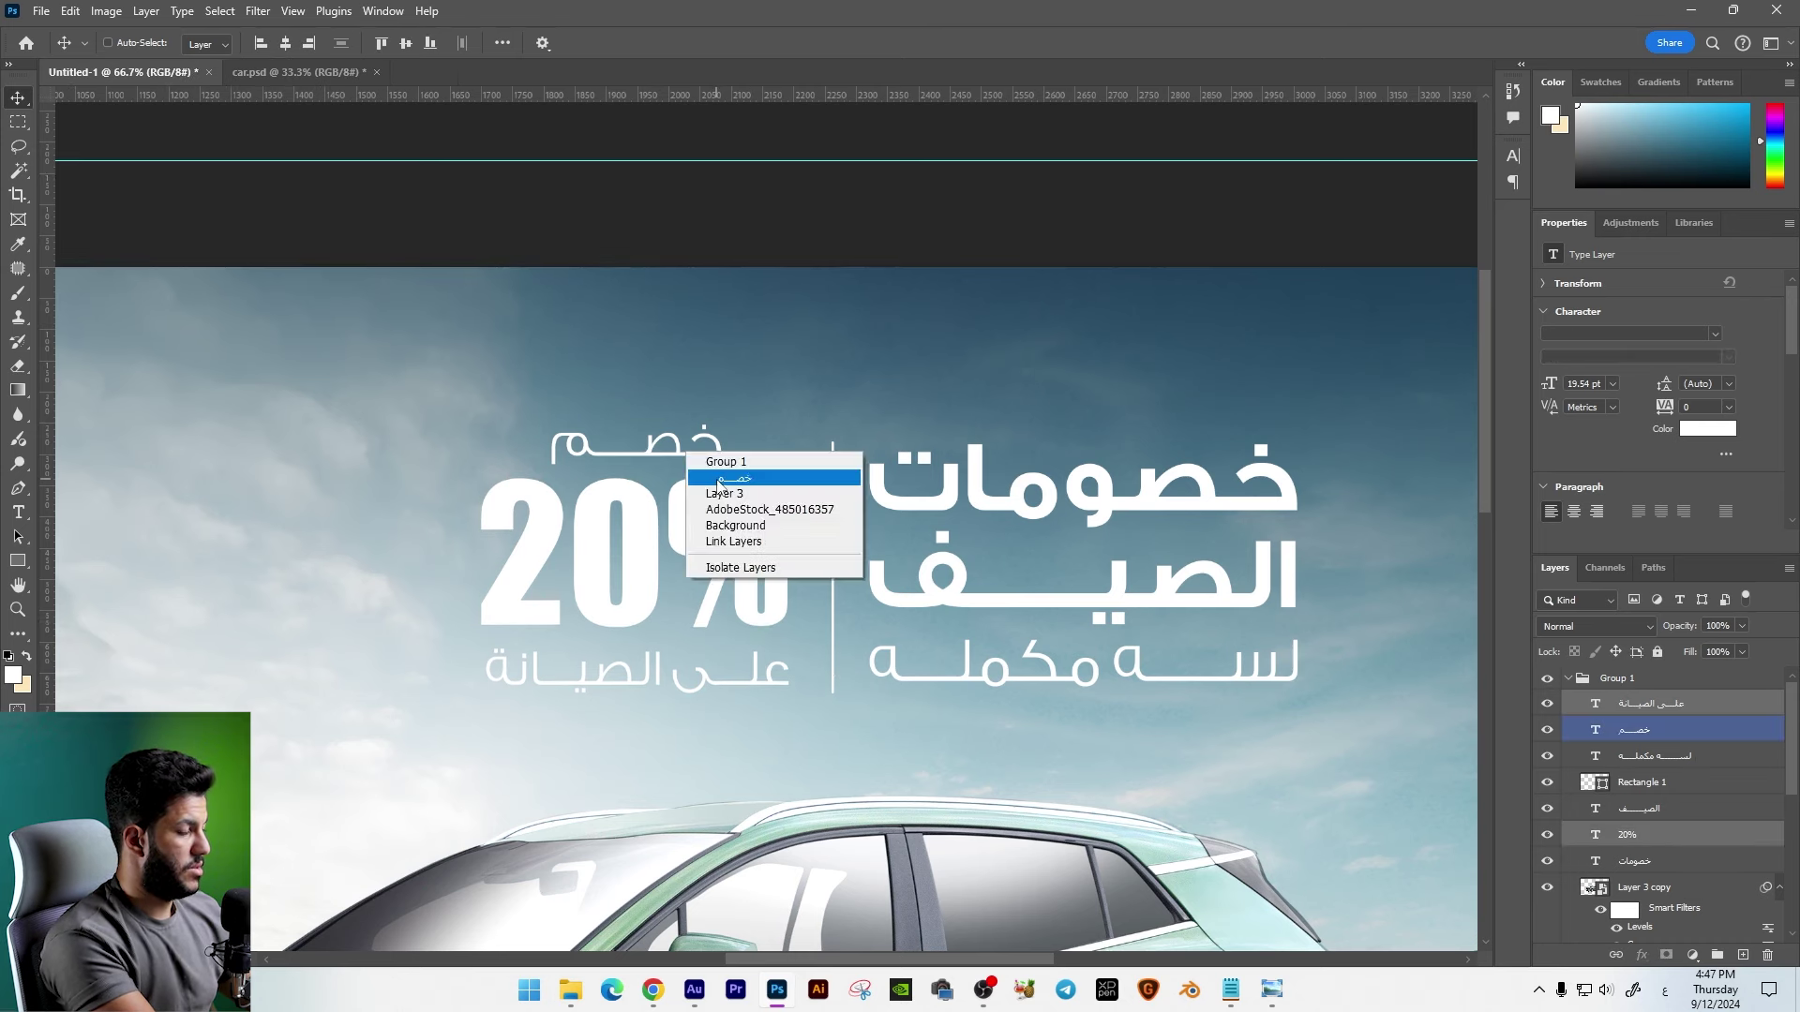
shift+click(741, 460)
drag(762, 494, 774, 504)
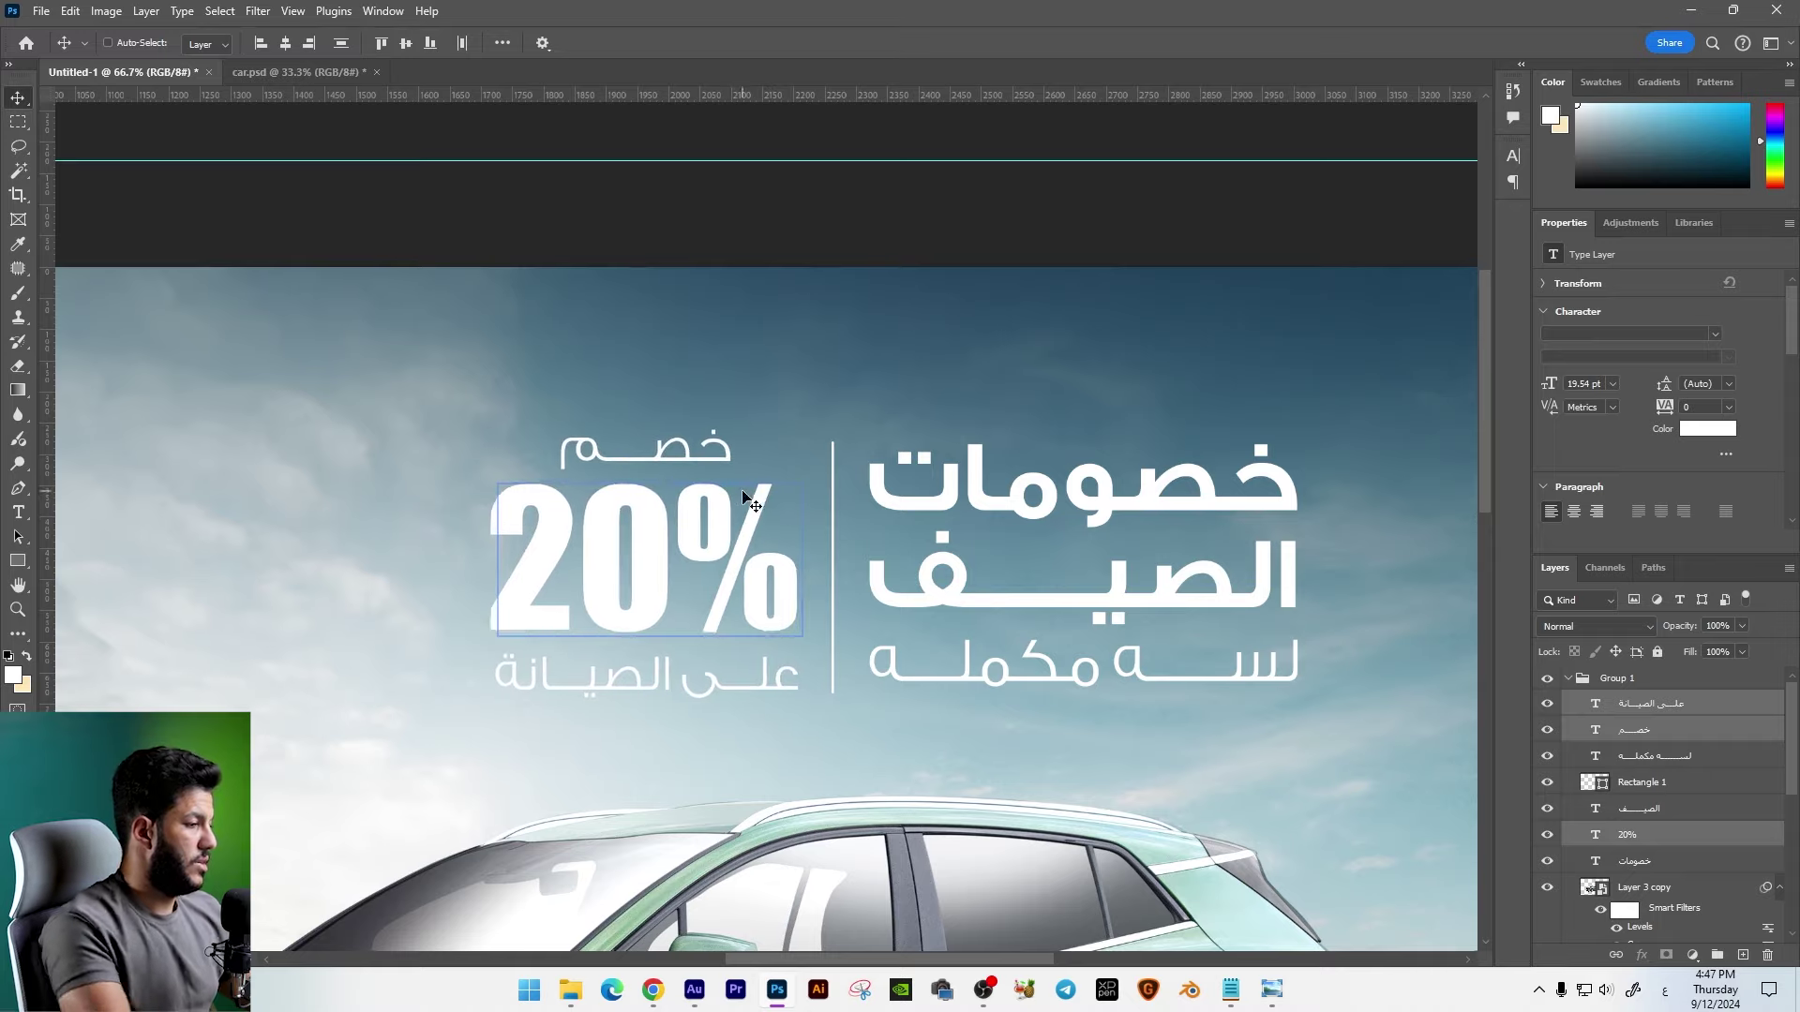
key(ctrl+minus)
key(ctrl+minus)
drag(837, 394, 800, 332)
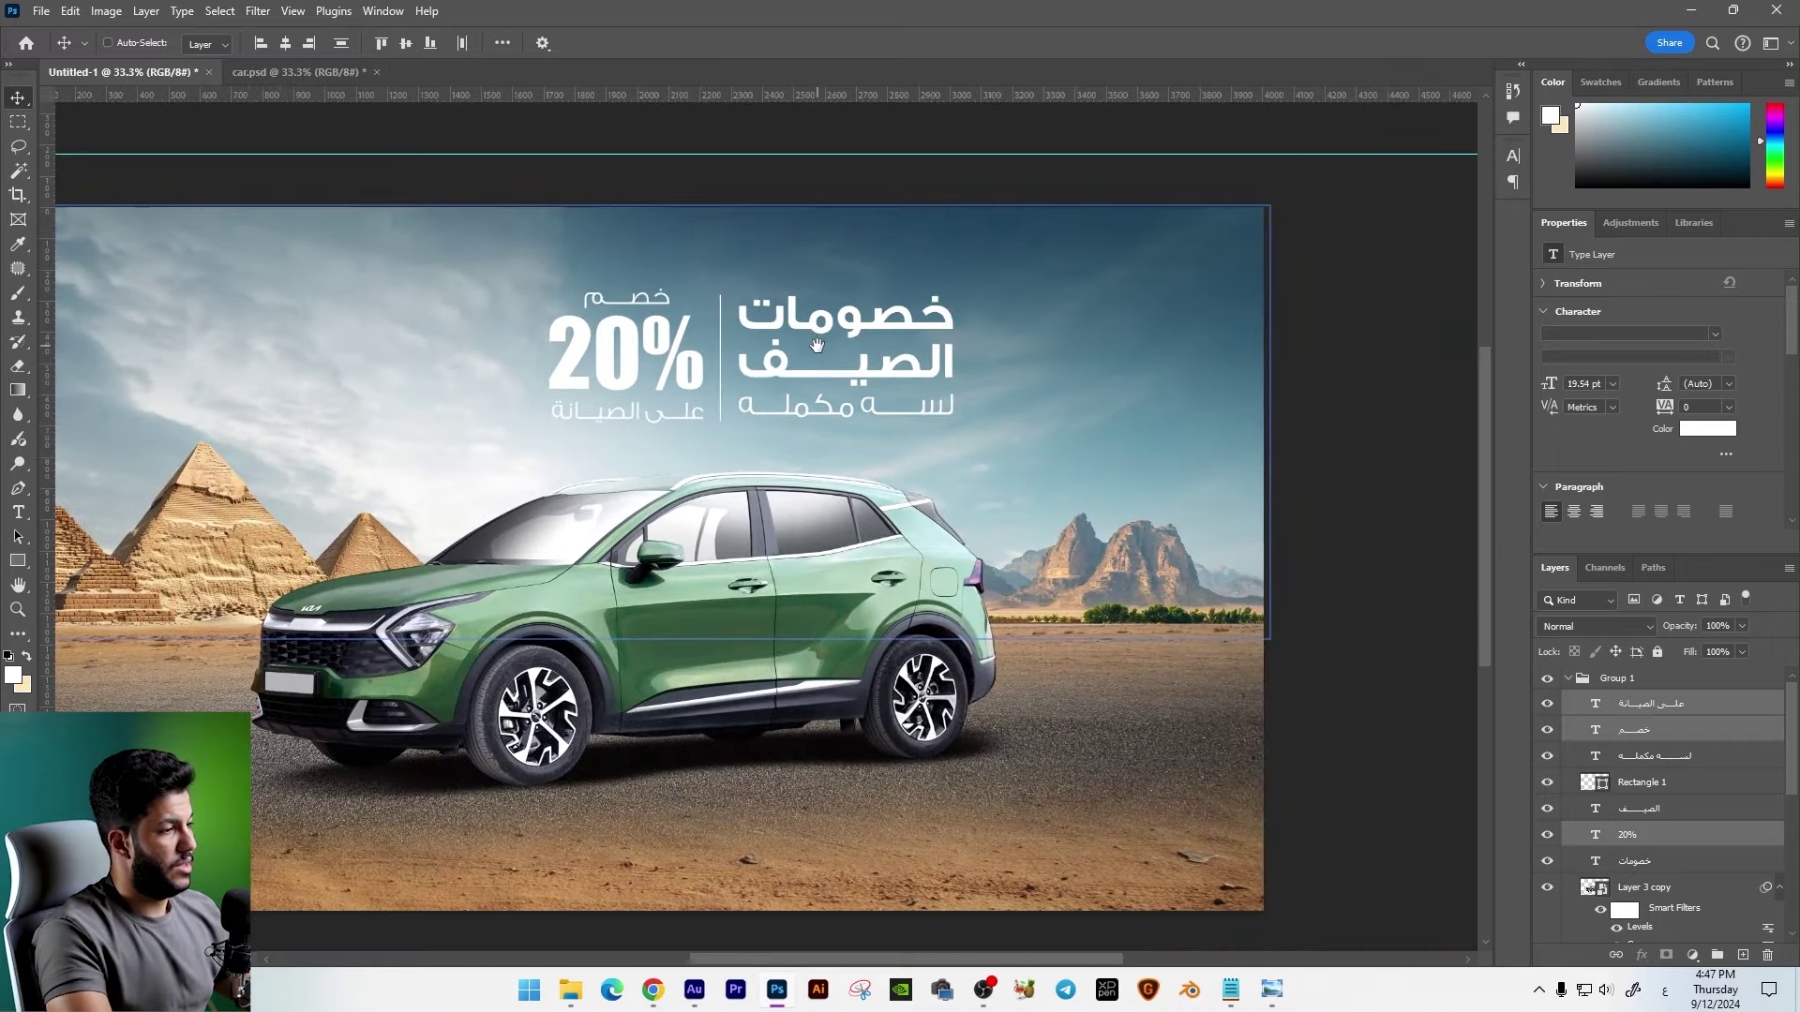
key(ctrl+t)
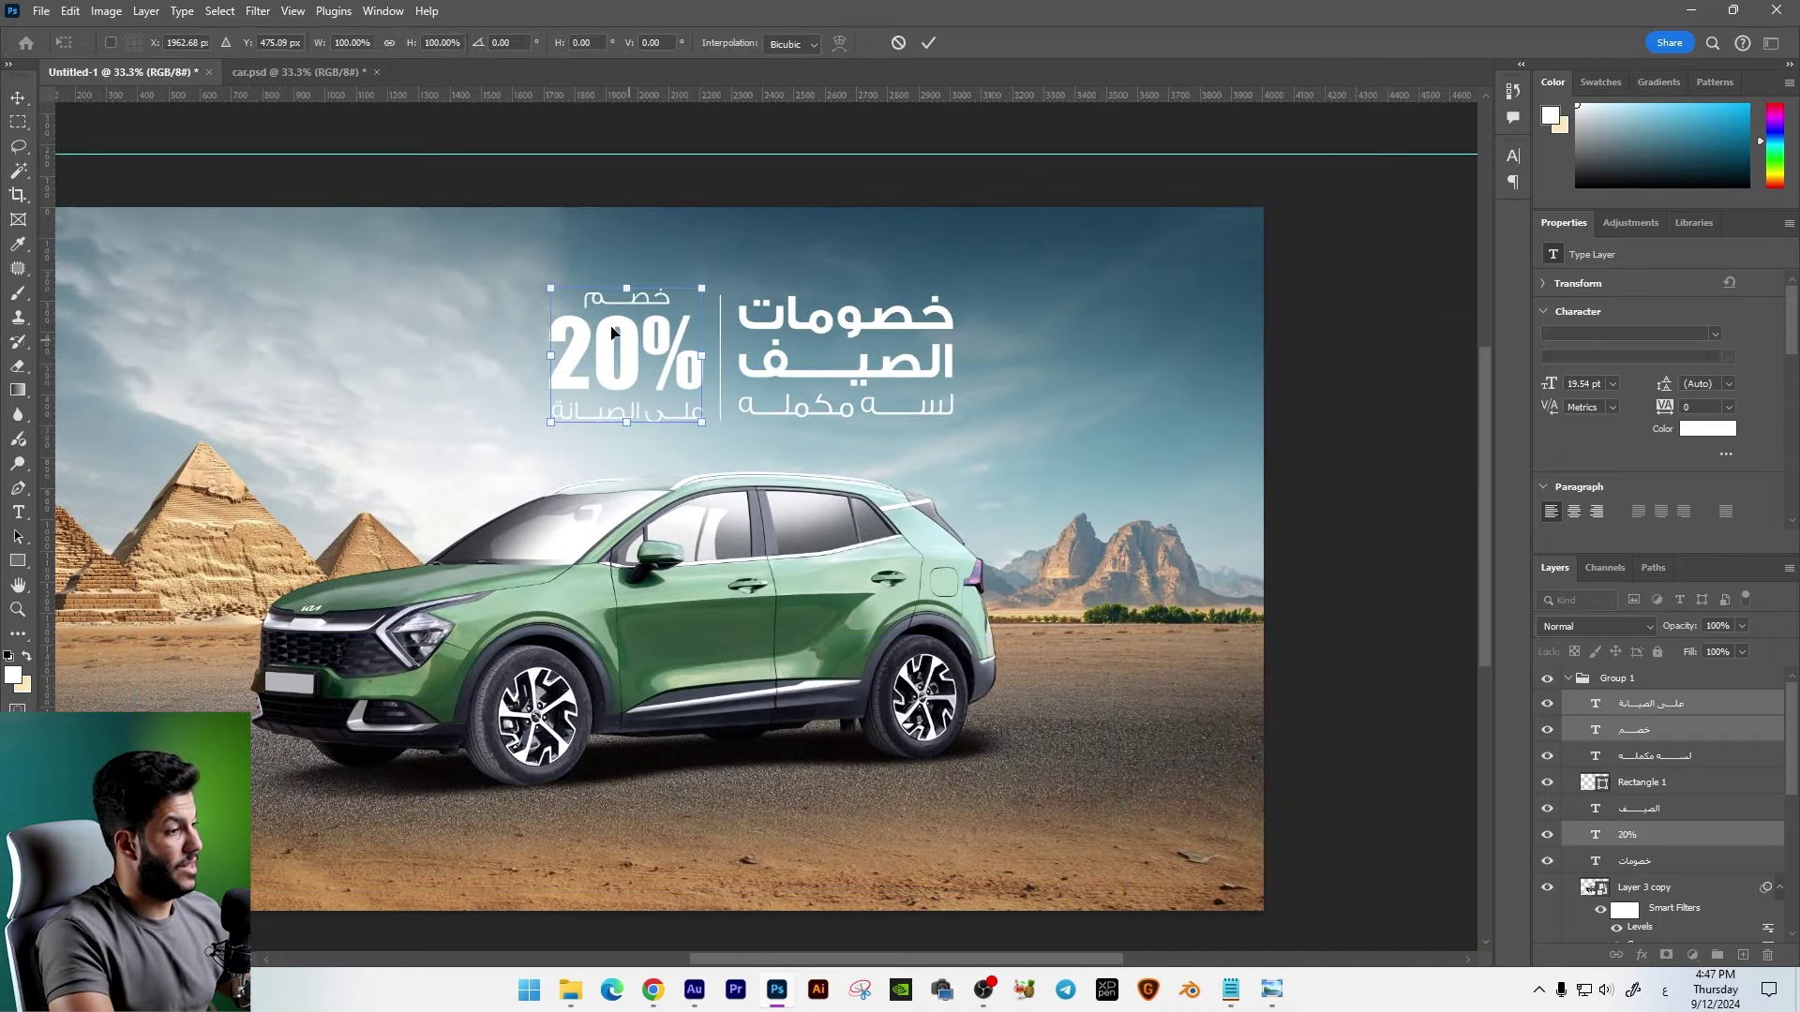
drag(549, 299, 546, 296)
key(Return)
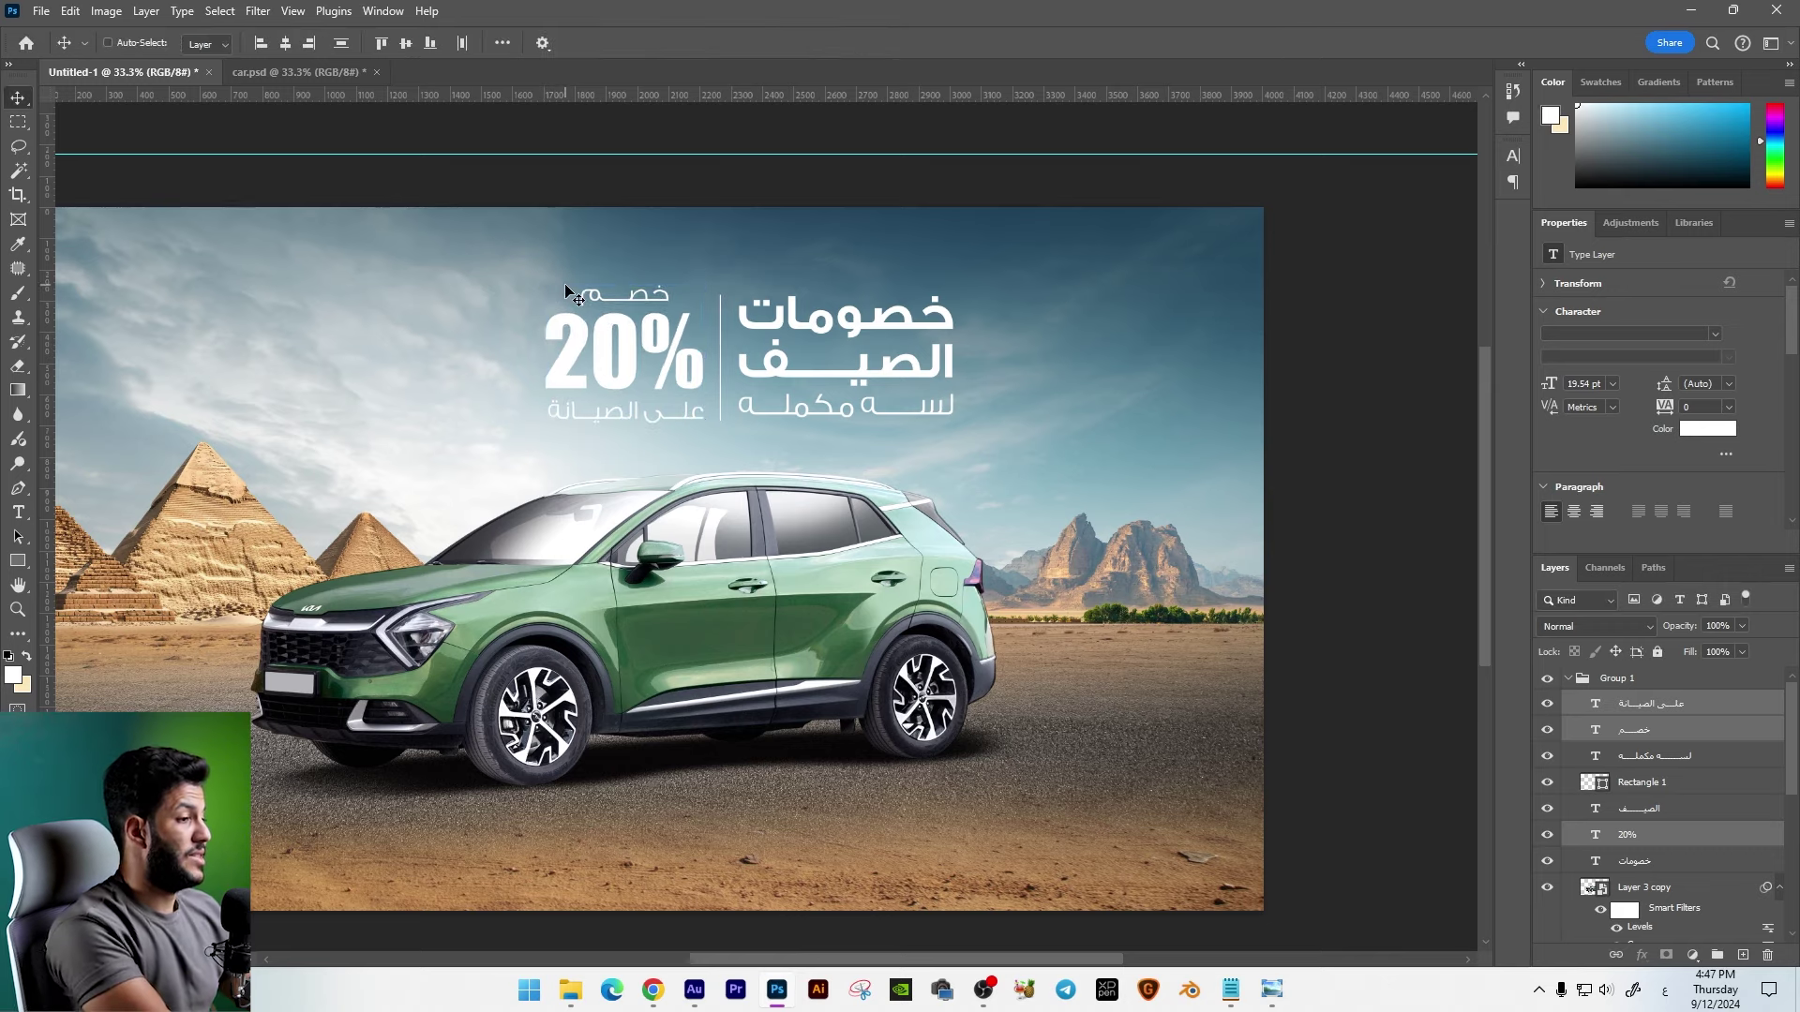
Step: Select the car layer and bring the headline back into view
scroll(570, 294, up, 1)
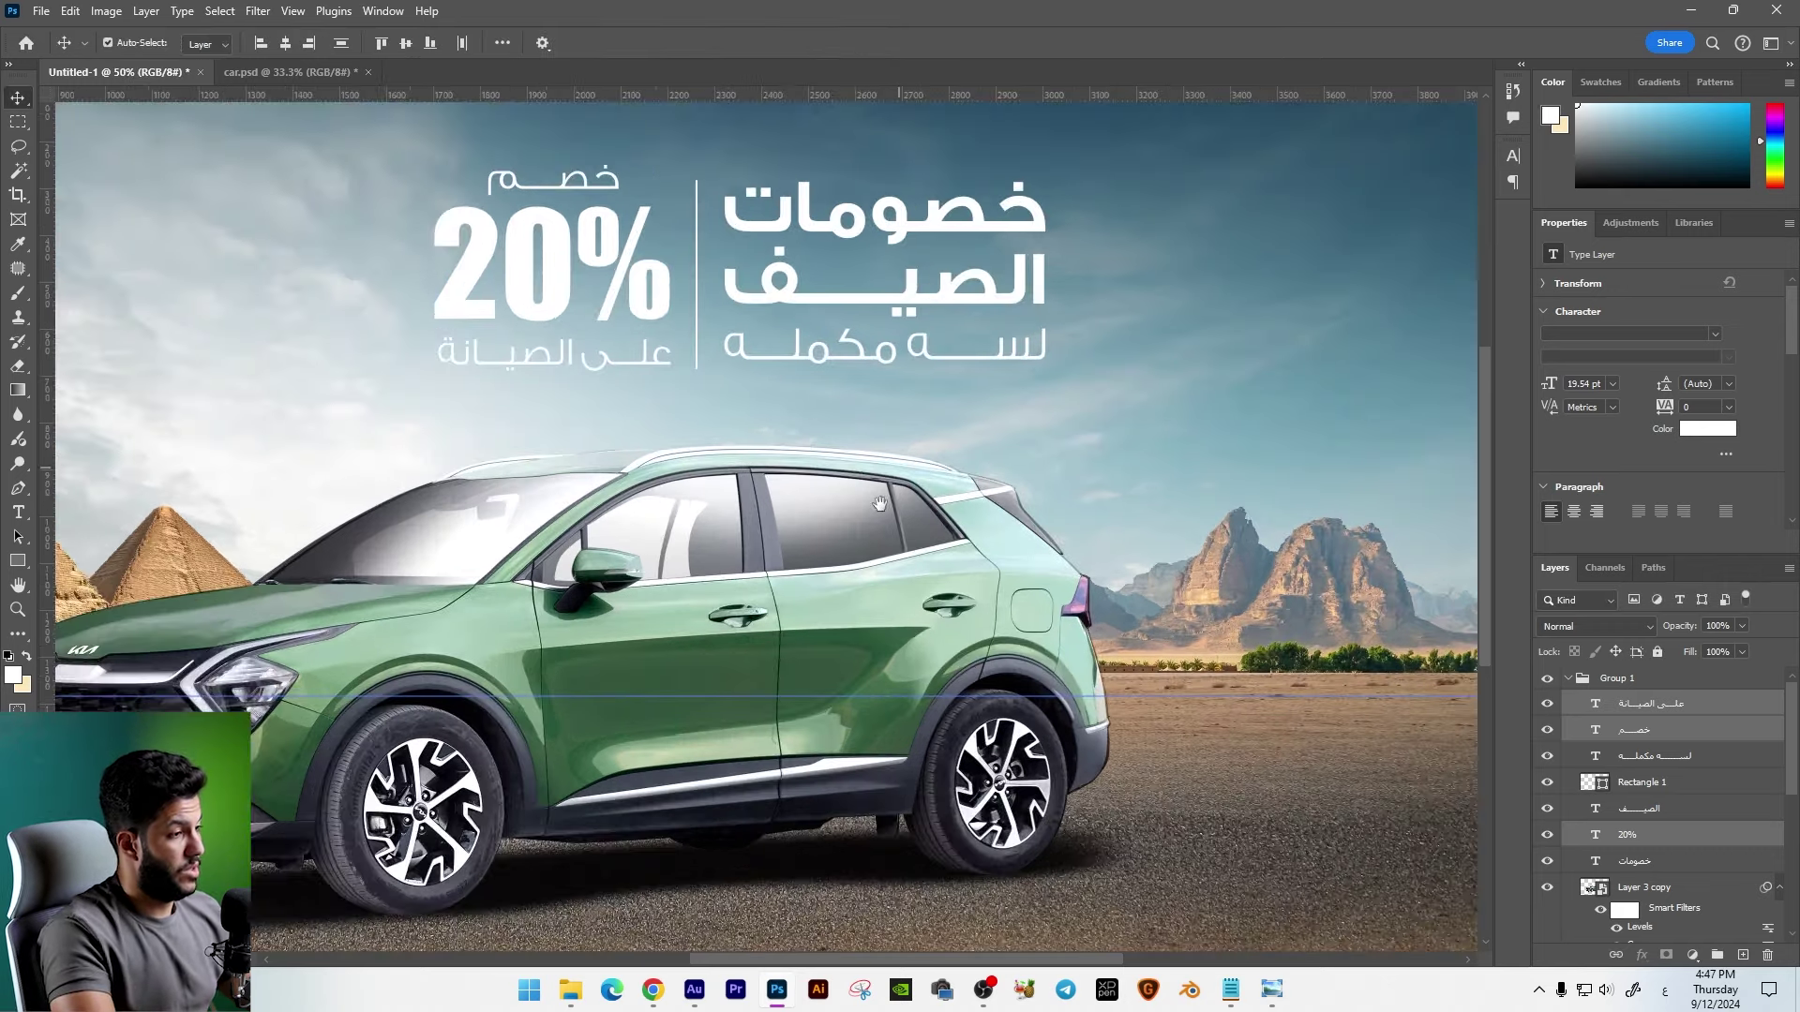
scroll(749, 469, up, 2)
click(869, 651)
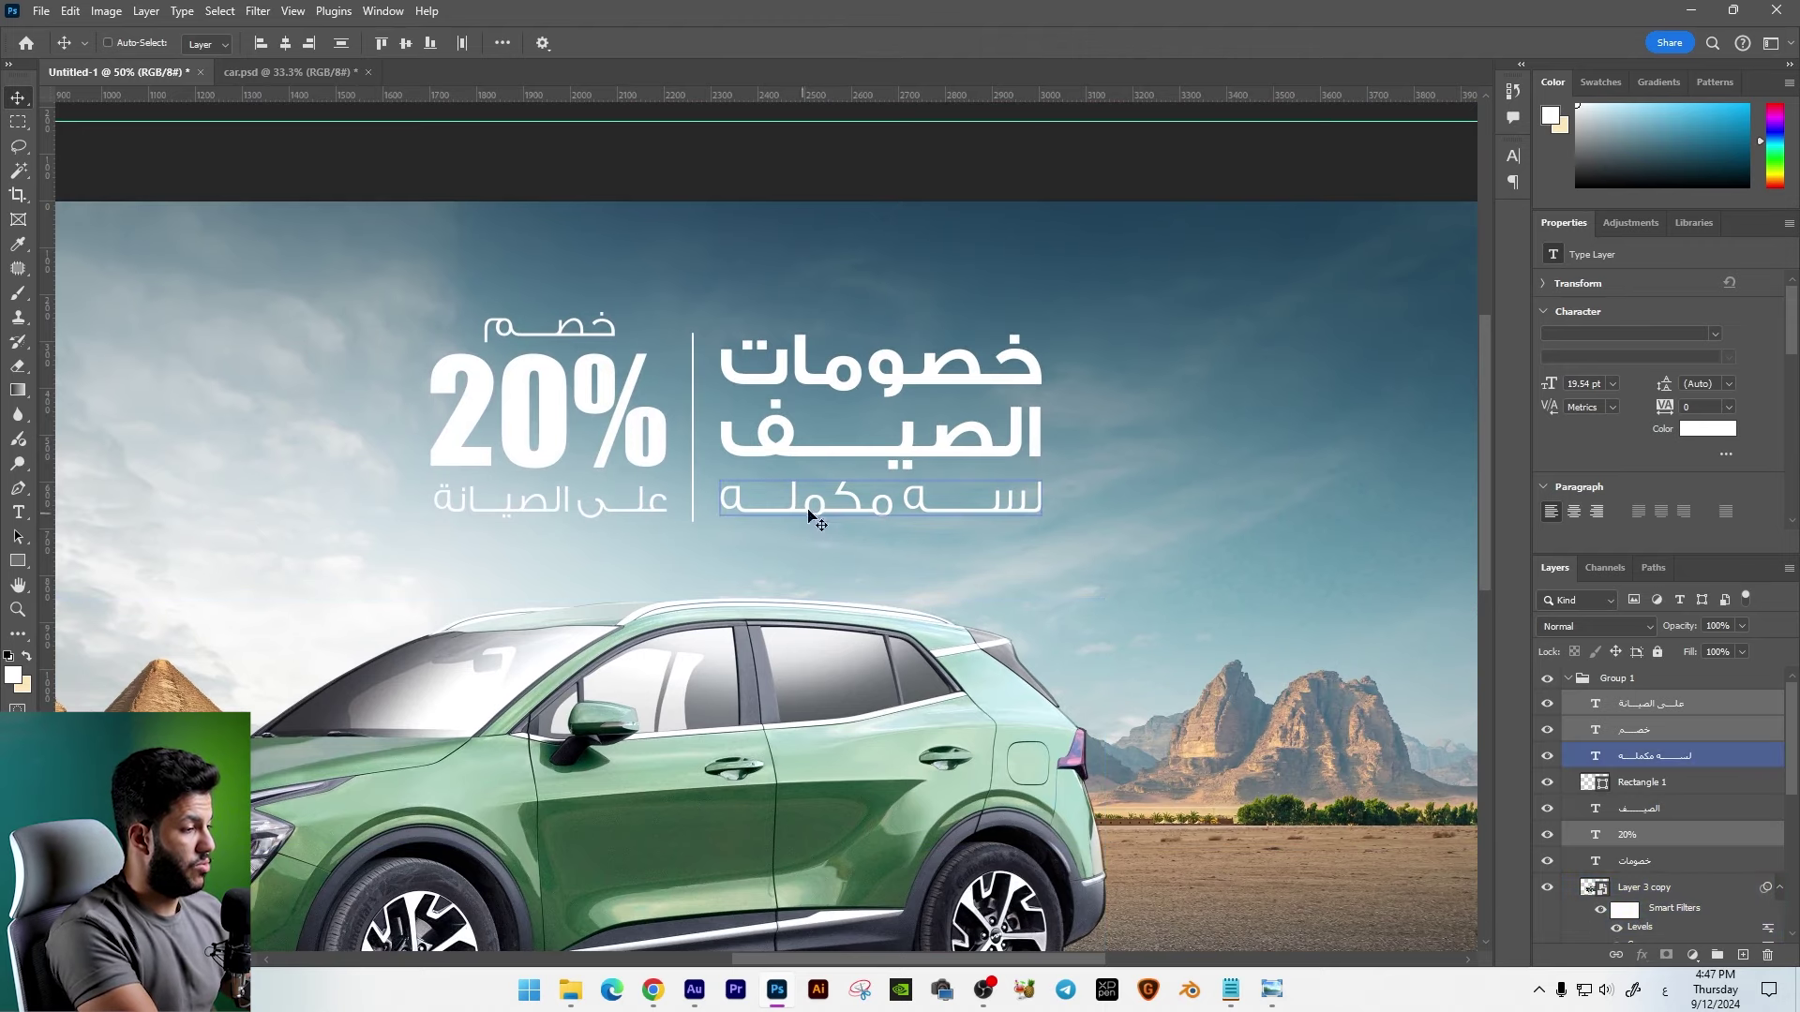
drag(807, 507, 882, 555)
scroll(881, 555, up, 1)
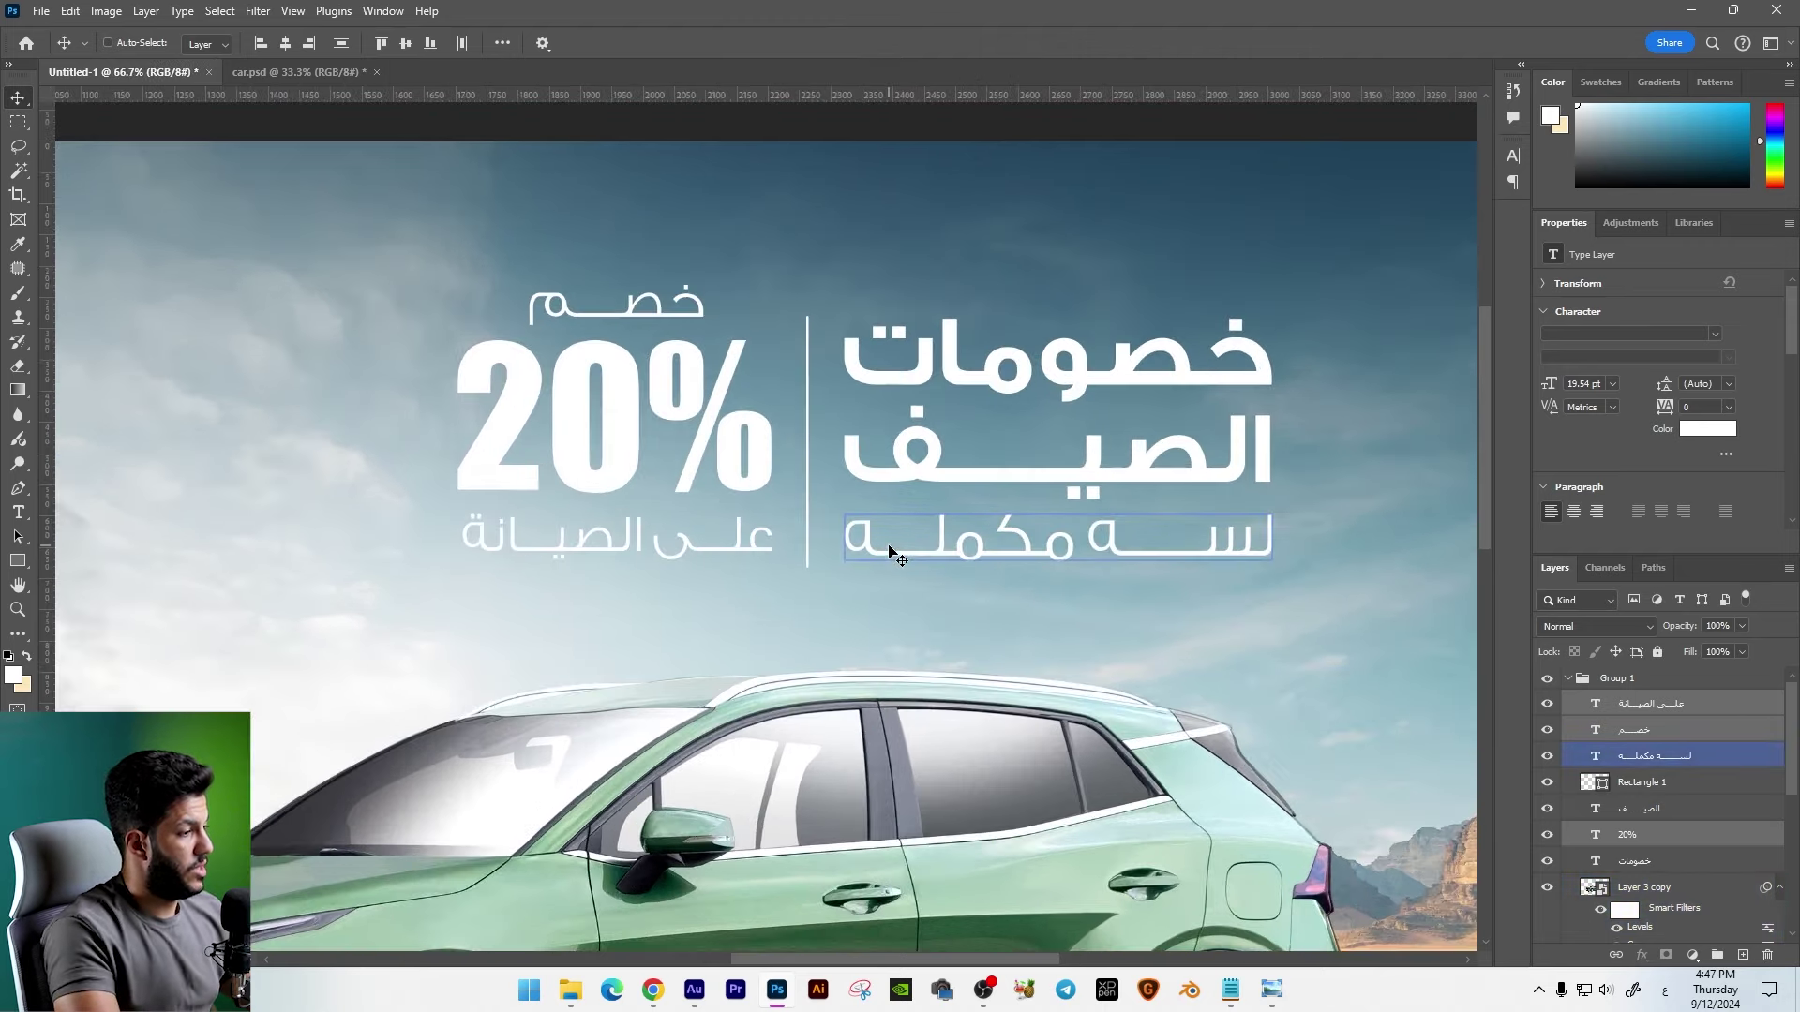
click(18, 561)
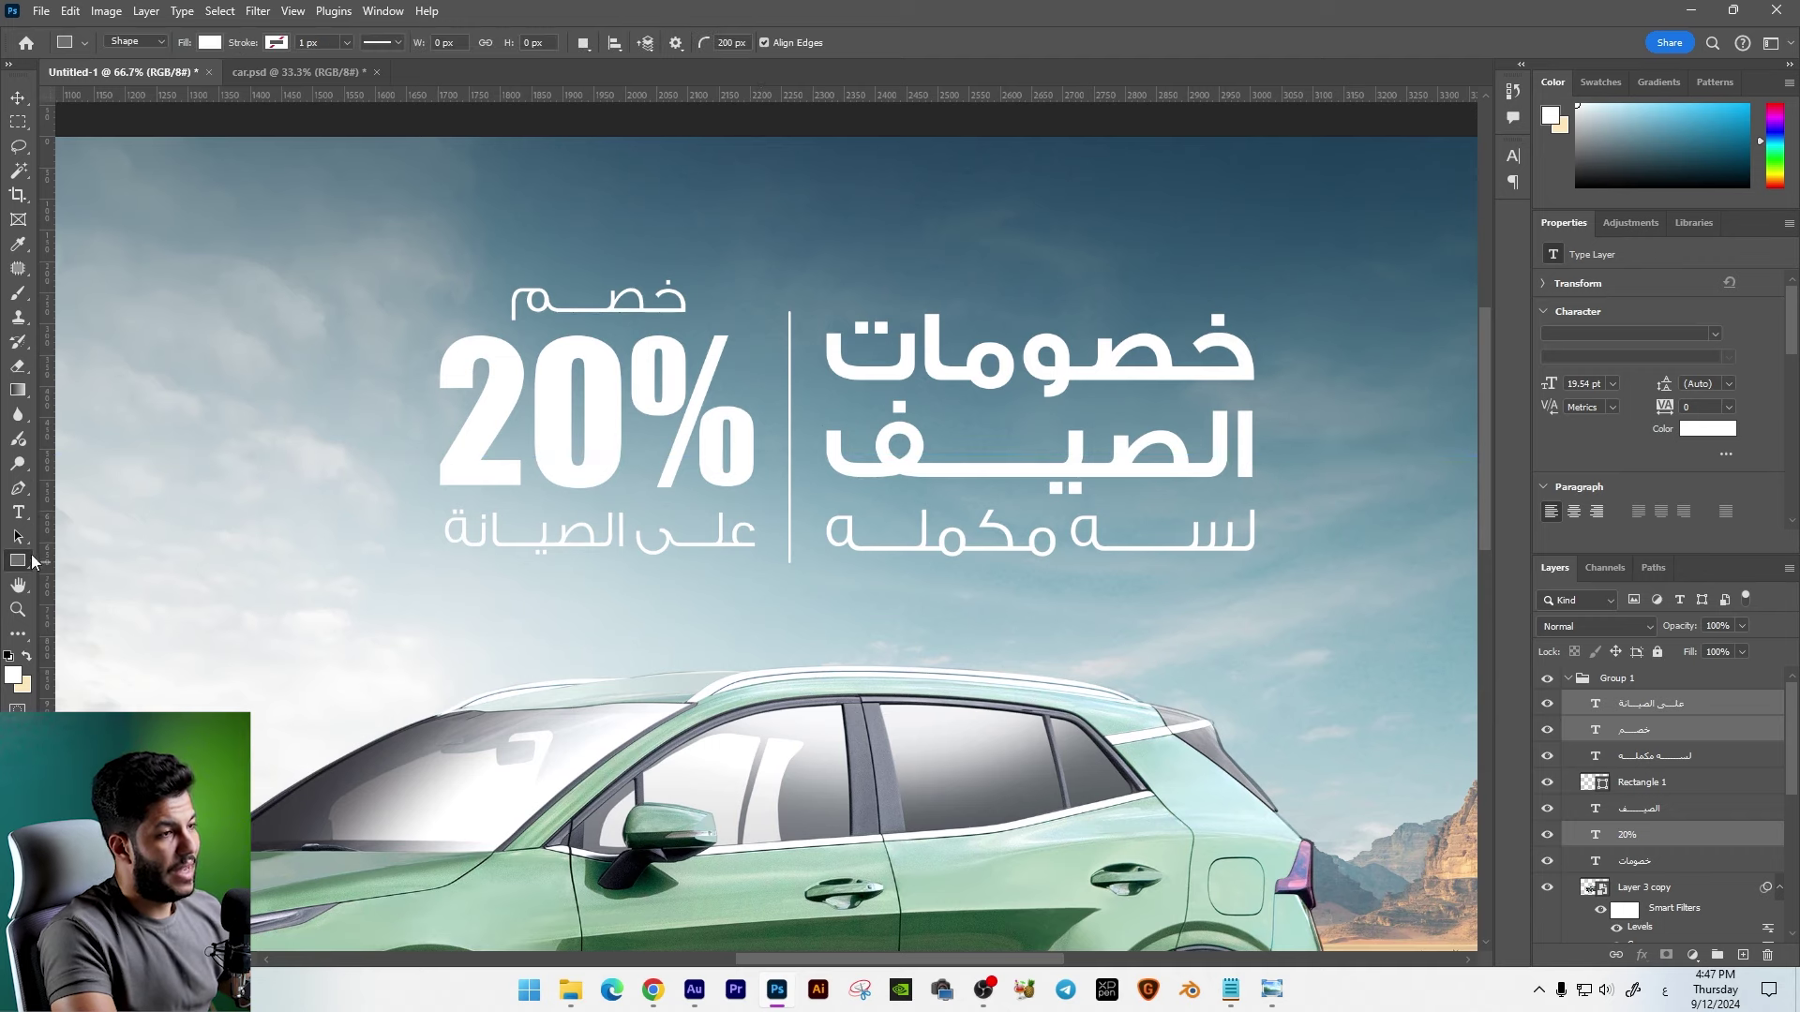
Step: Set the foreground colour to dark blue and select the layer the banner should sit above
click(20, 683)
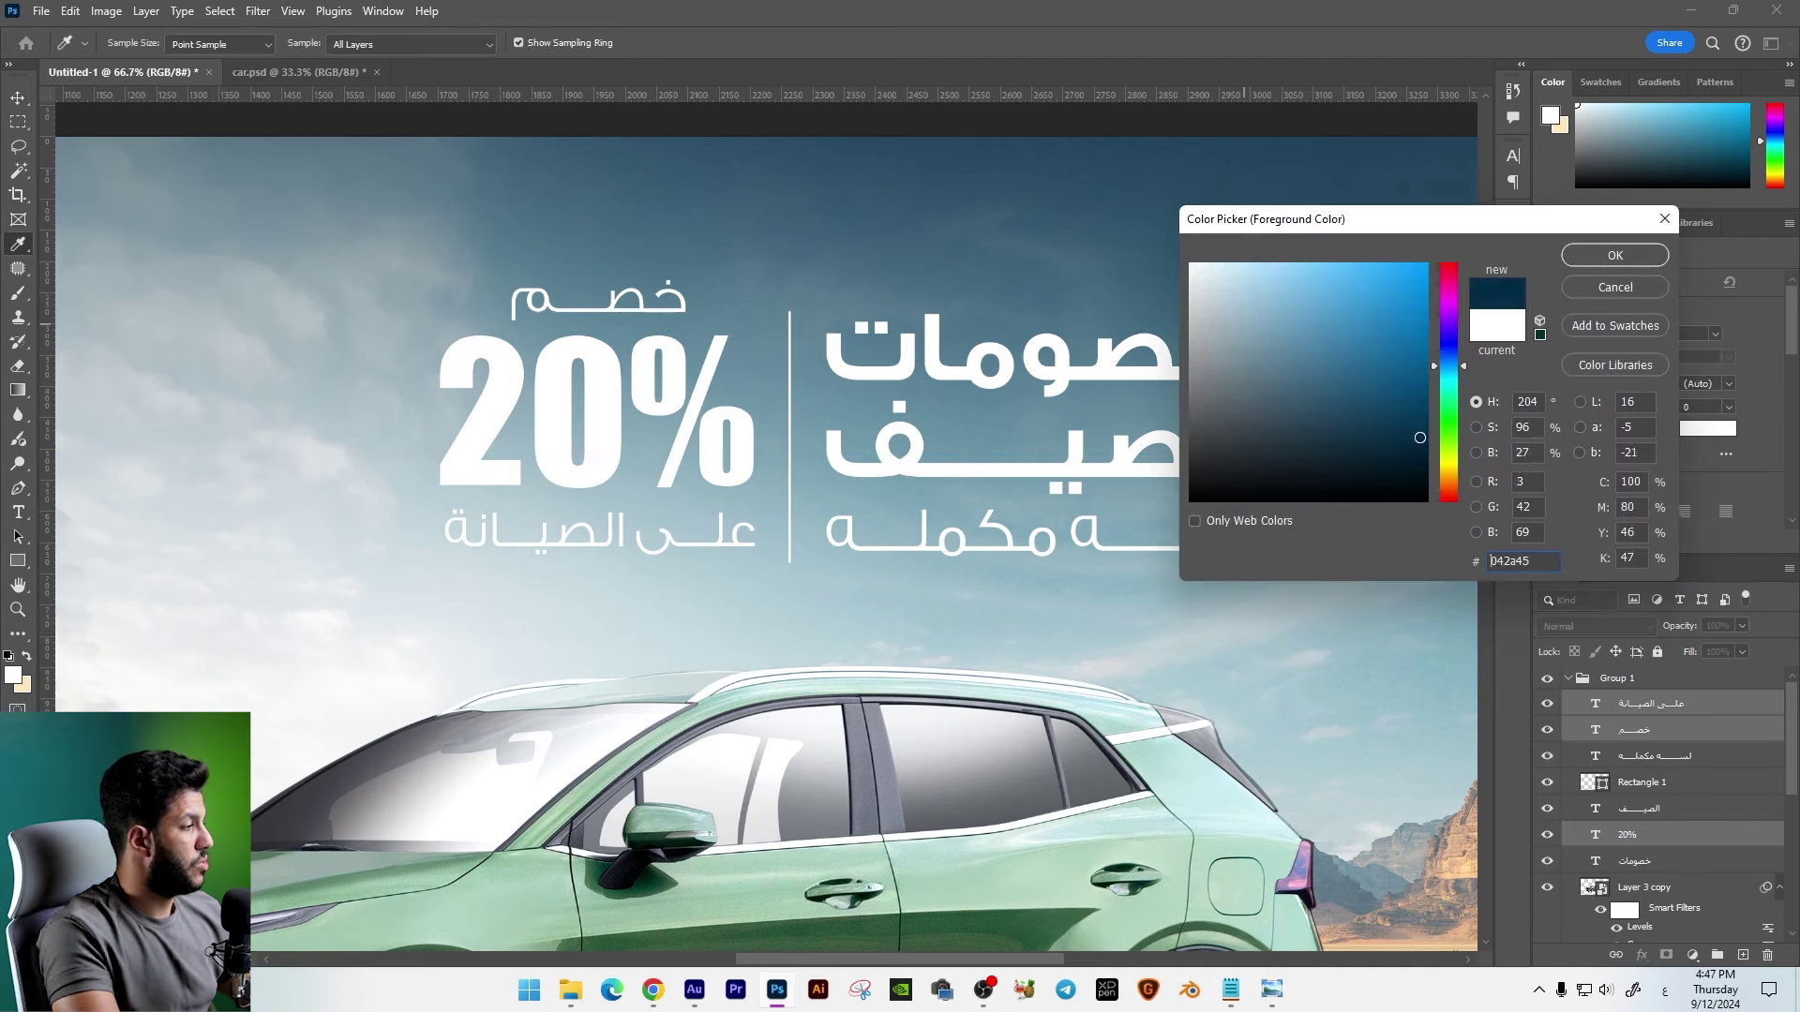
key(Return)
scroll(1744, 765, down, 3)
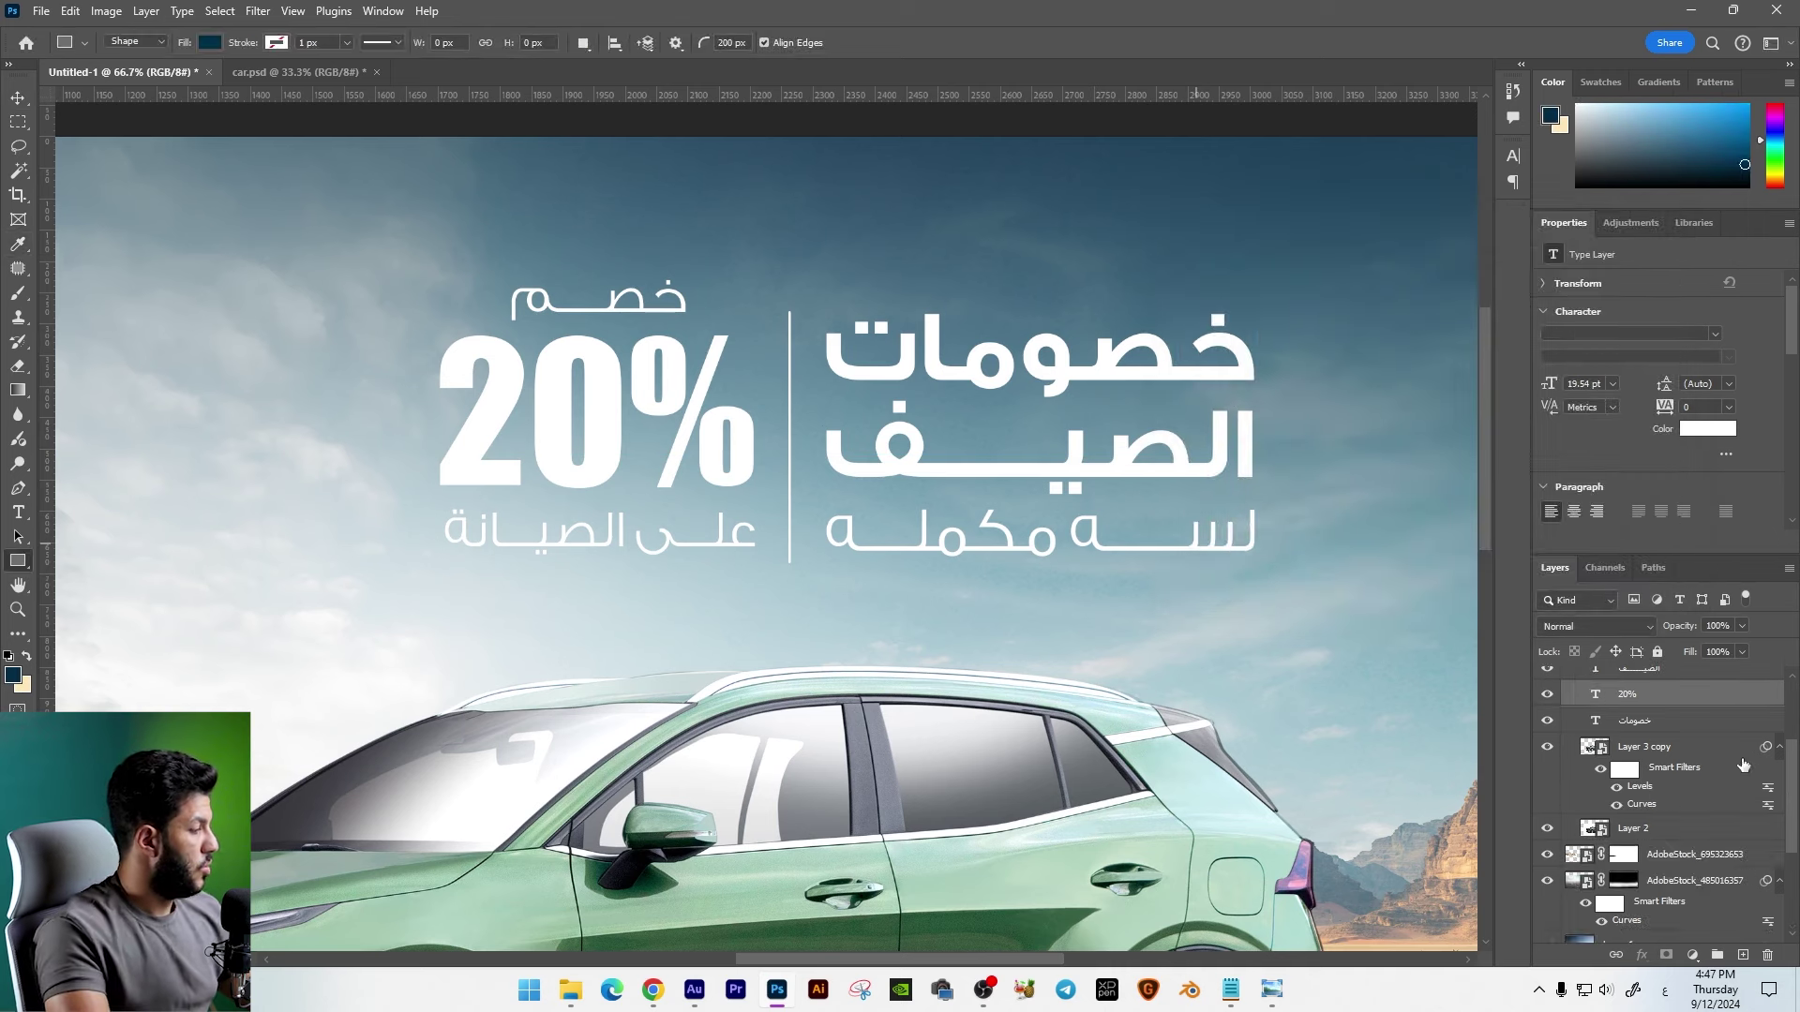
click(1668, 860)
click(1645, 746)
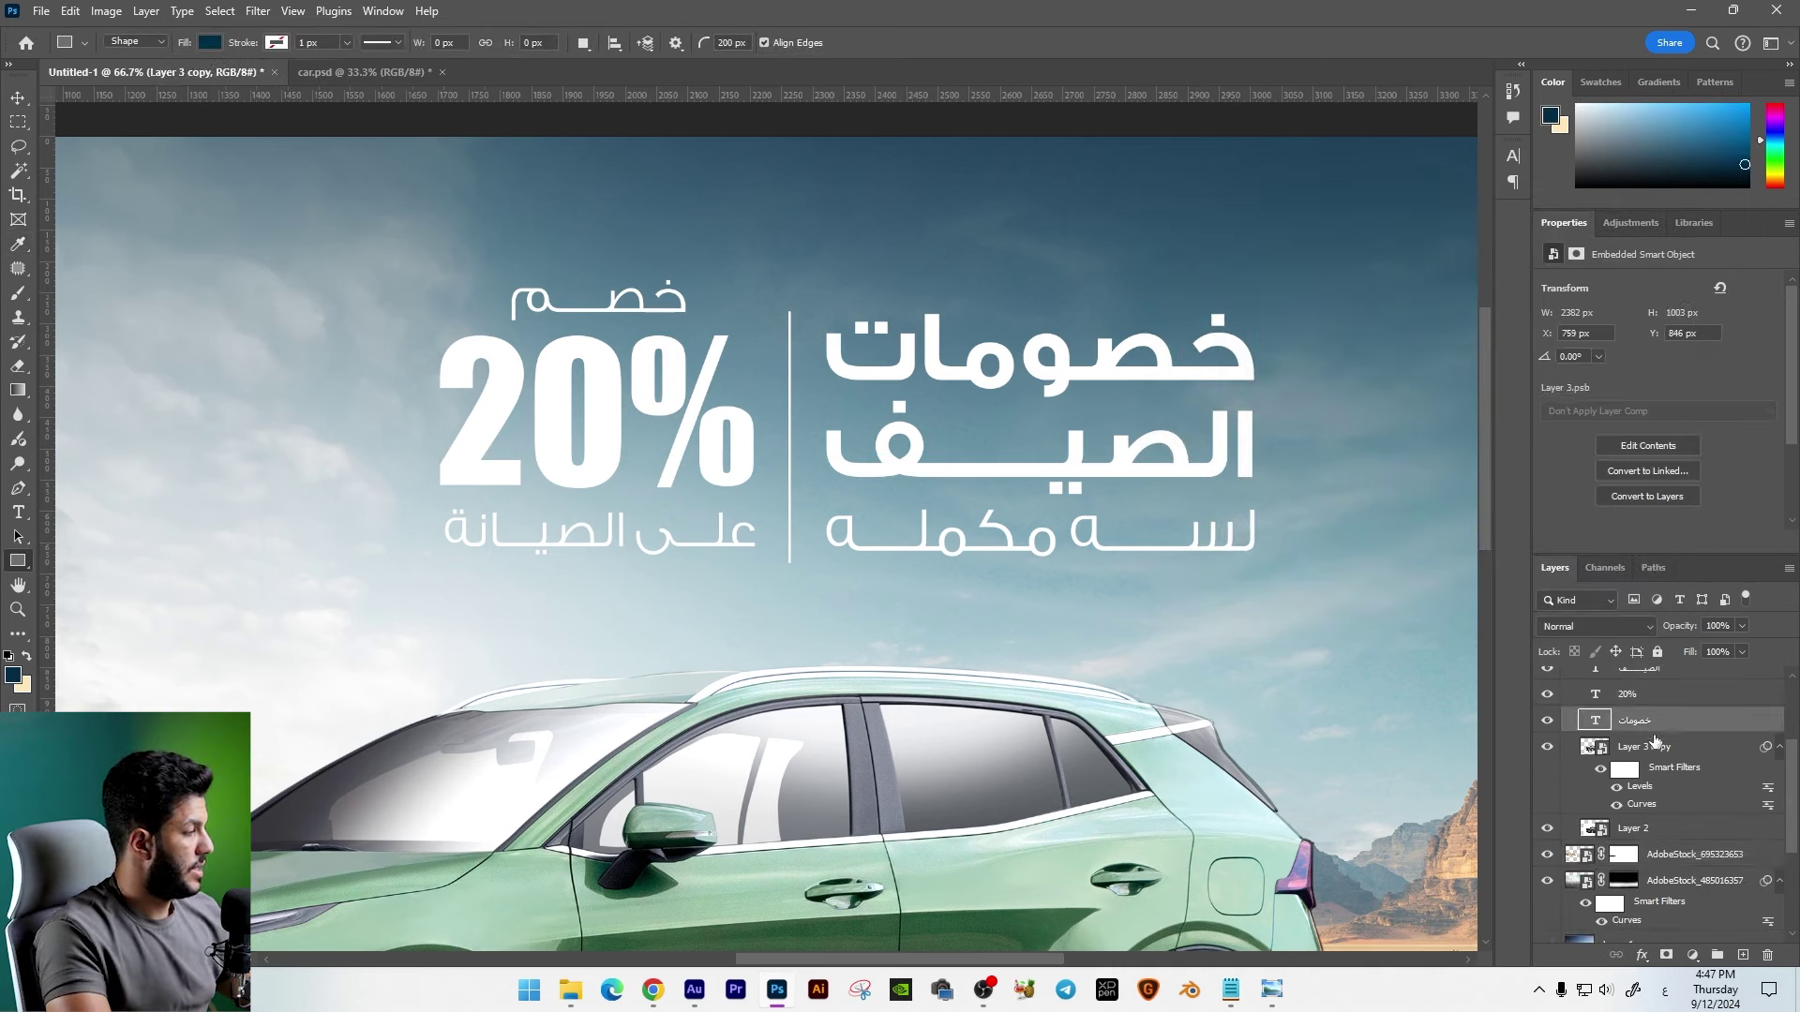
Step: Draw a dark navy rectangle behind على الصيانة and add a layer mask to it
drag(508, 540, 747, 552)
key(ctrl+z)
drag(539, 554, 765, 545)
key(v)
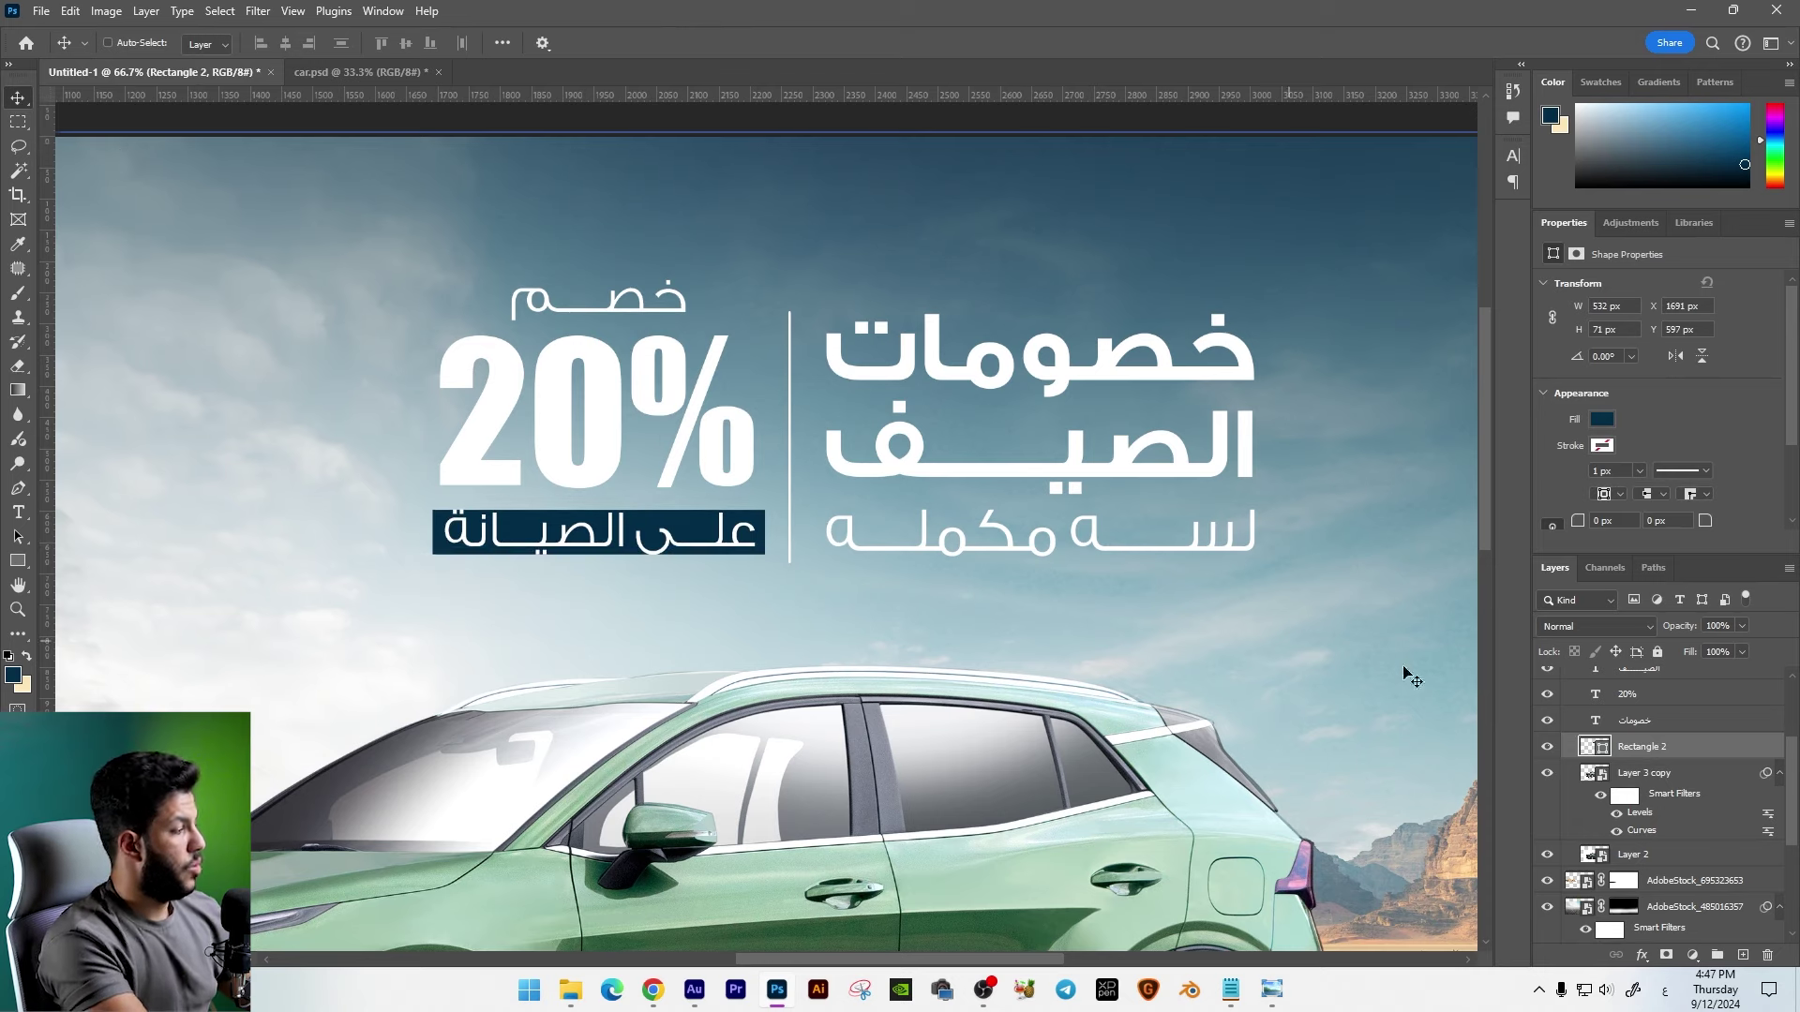
click(1665, 955)
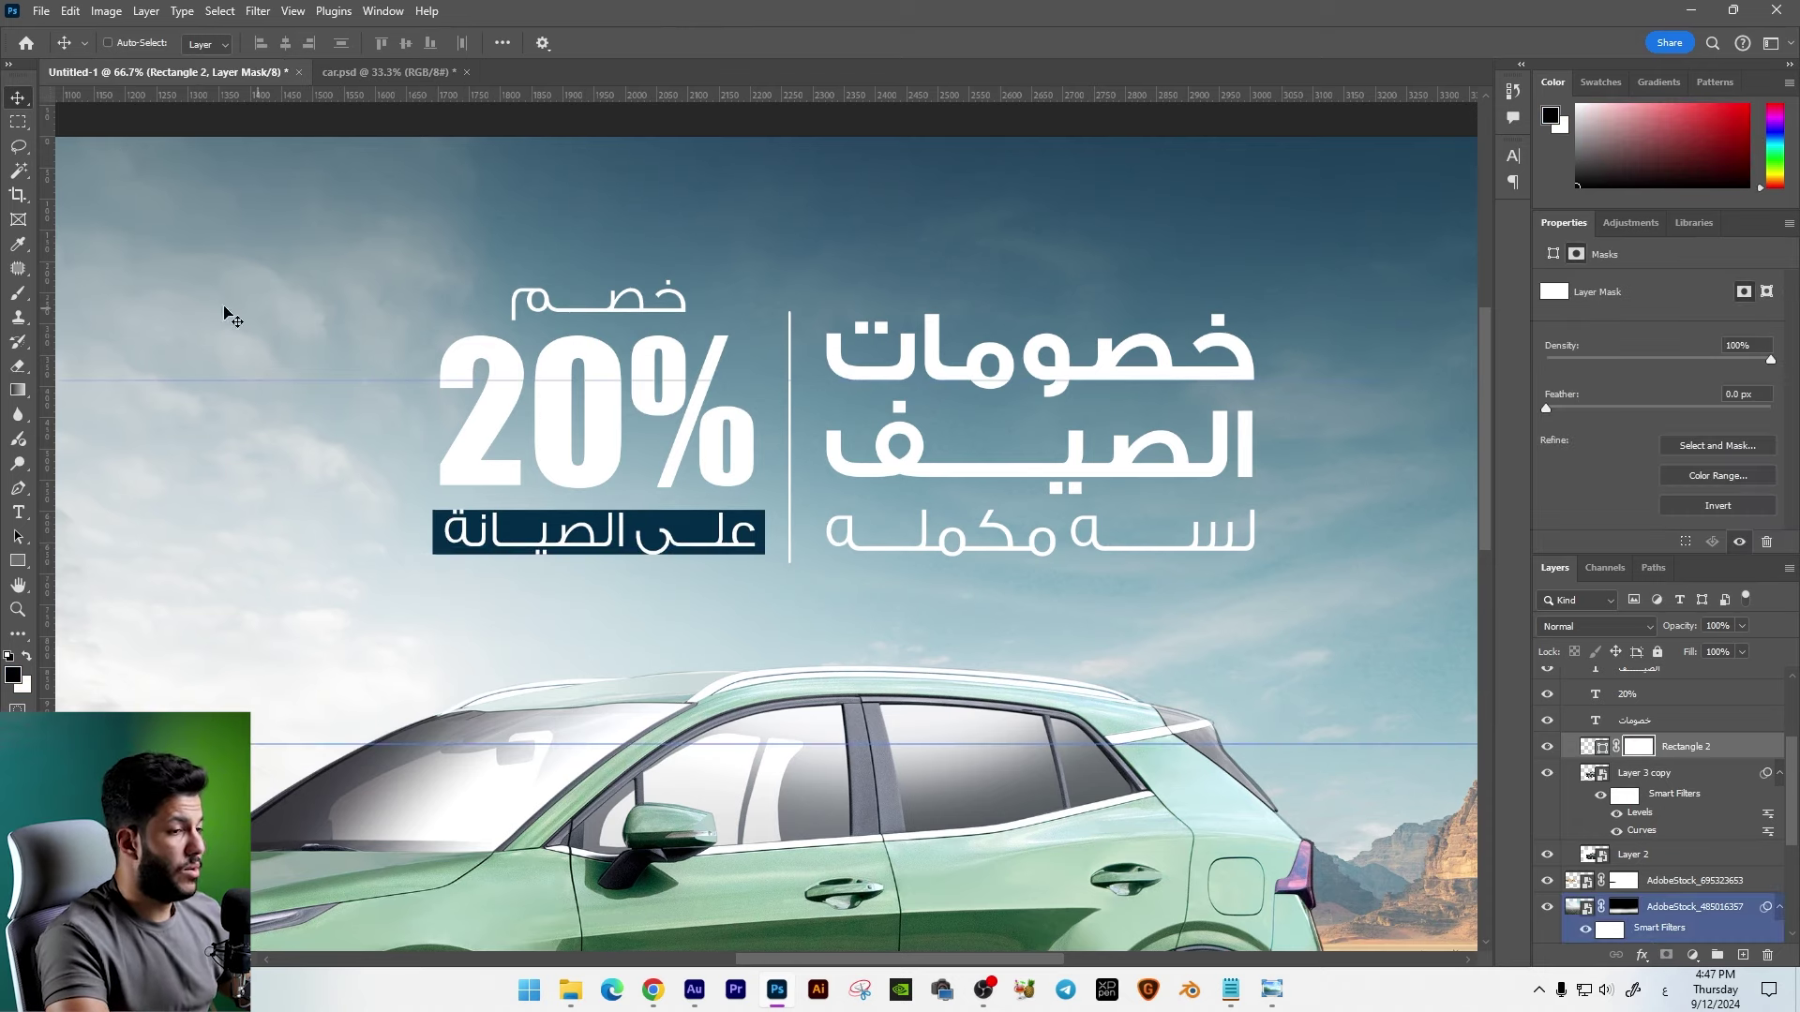
Step: Fade the dark box behind على الصيانة with a gradient and lower its opacity to 40%
click(17, 394)
drag(437, 511, 823, 538)
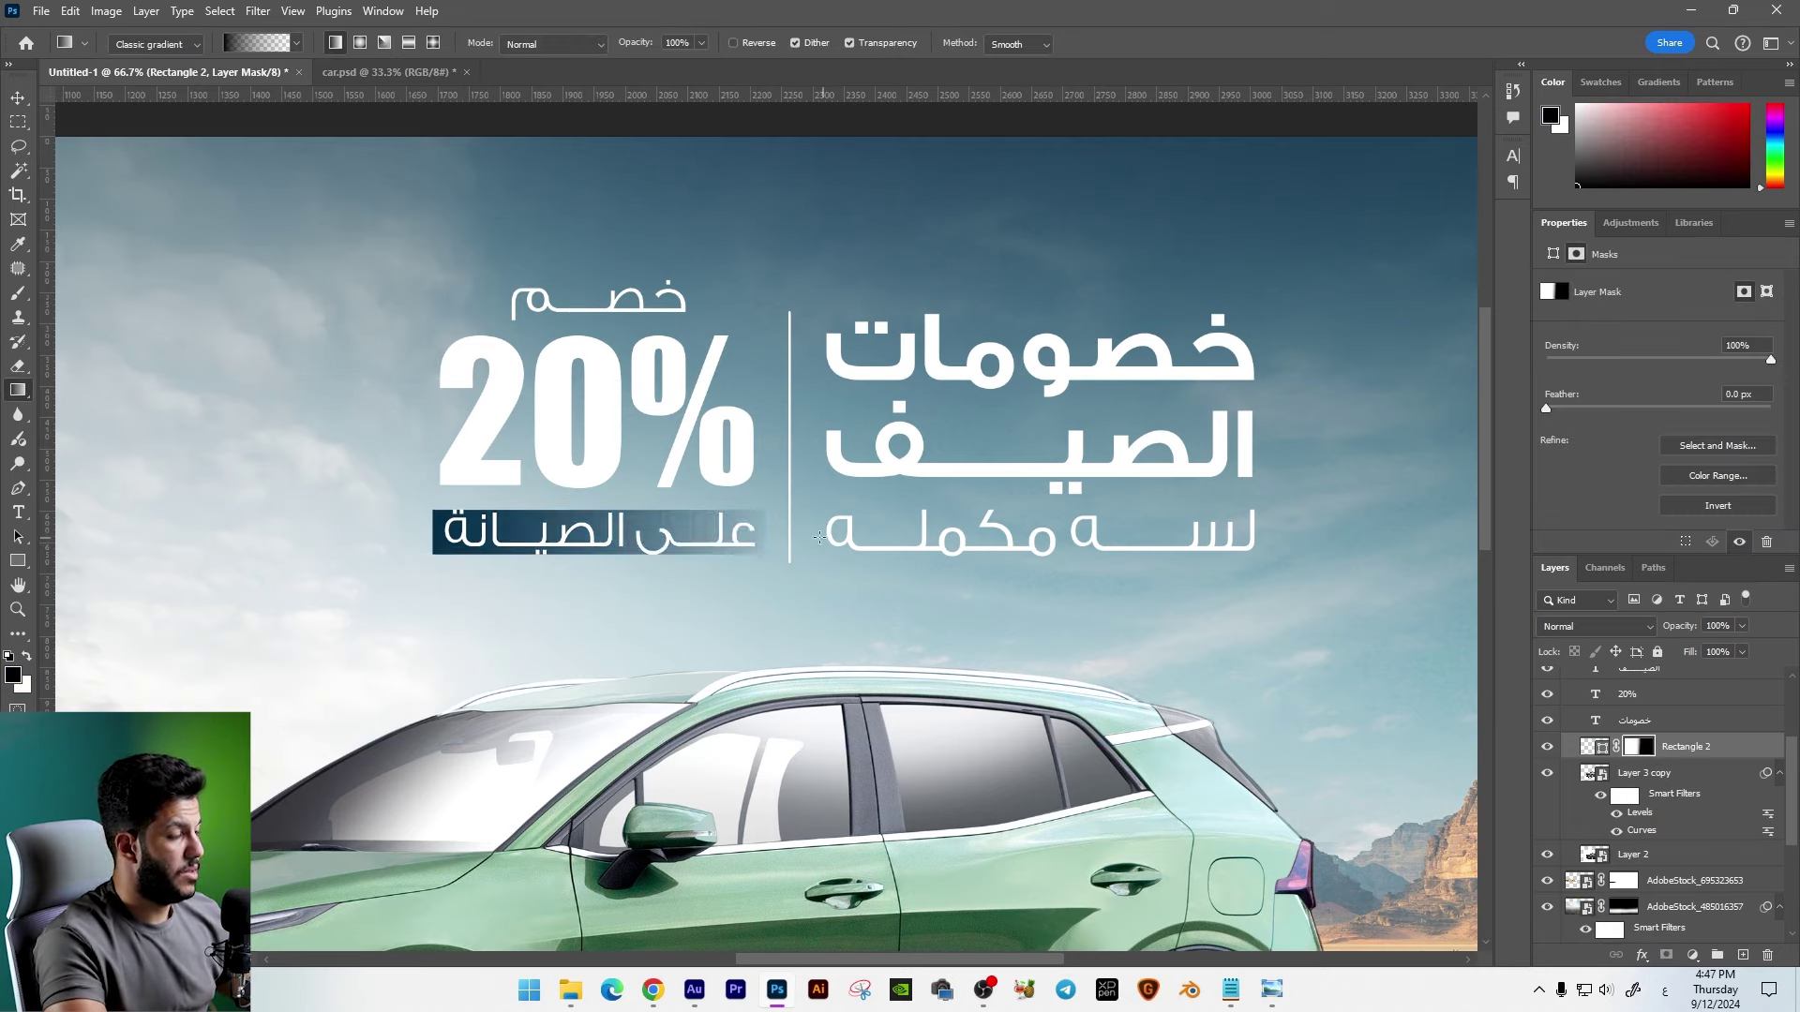
drag(351, 535, 353, 535)
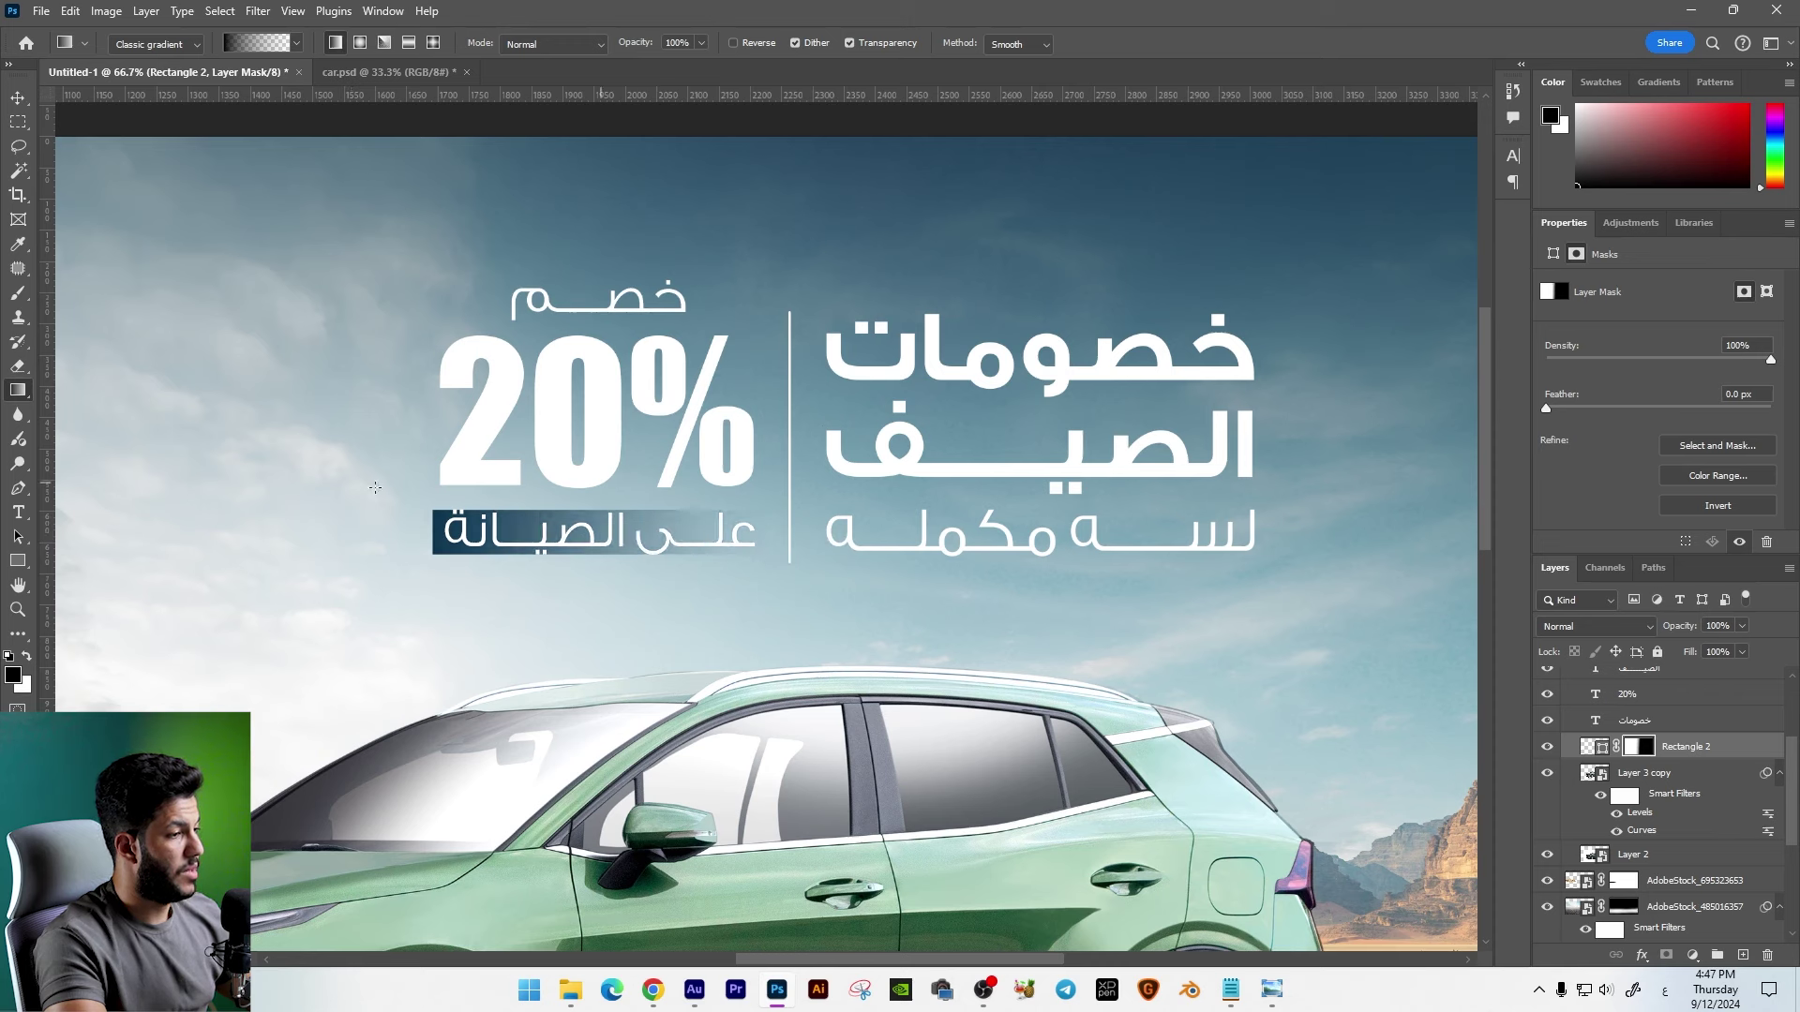
drag(1723, 648, 1718, 648)
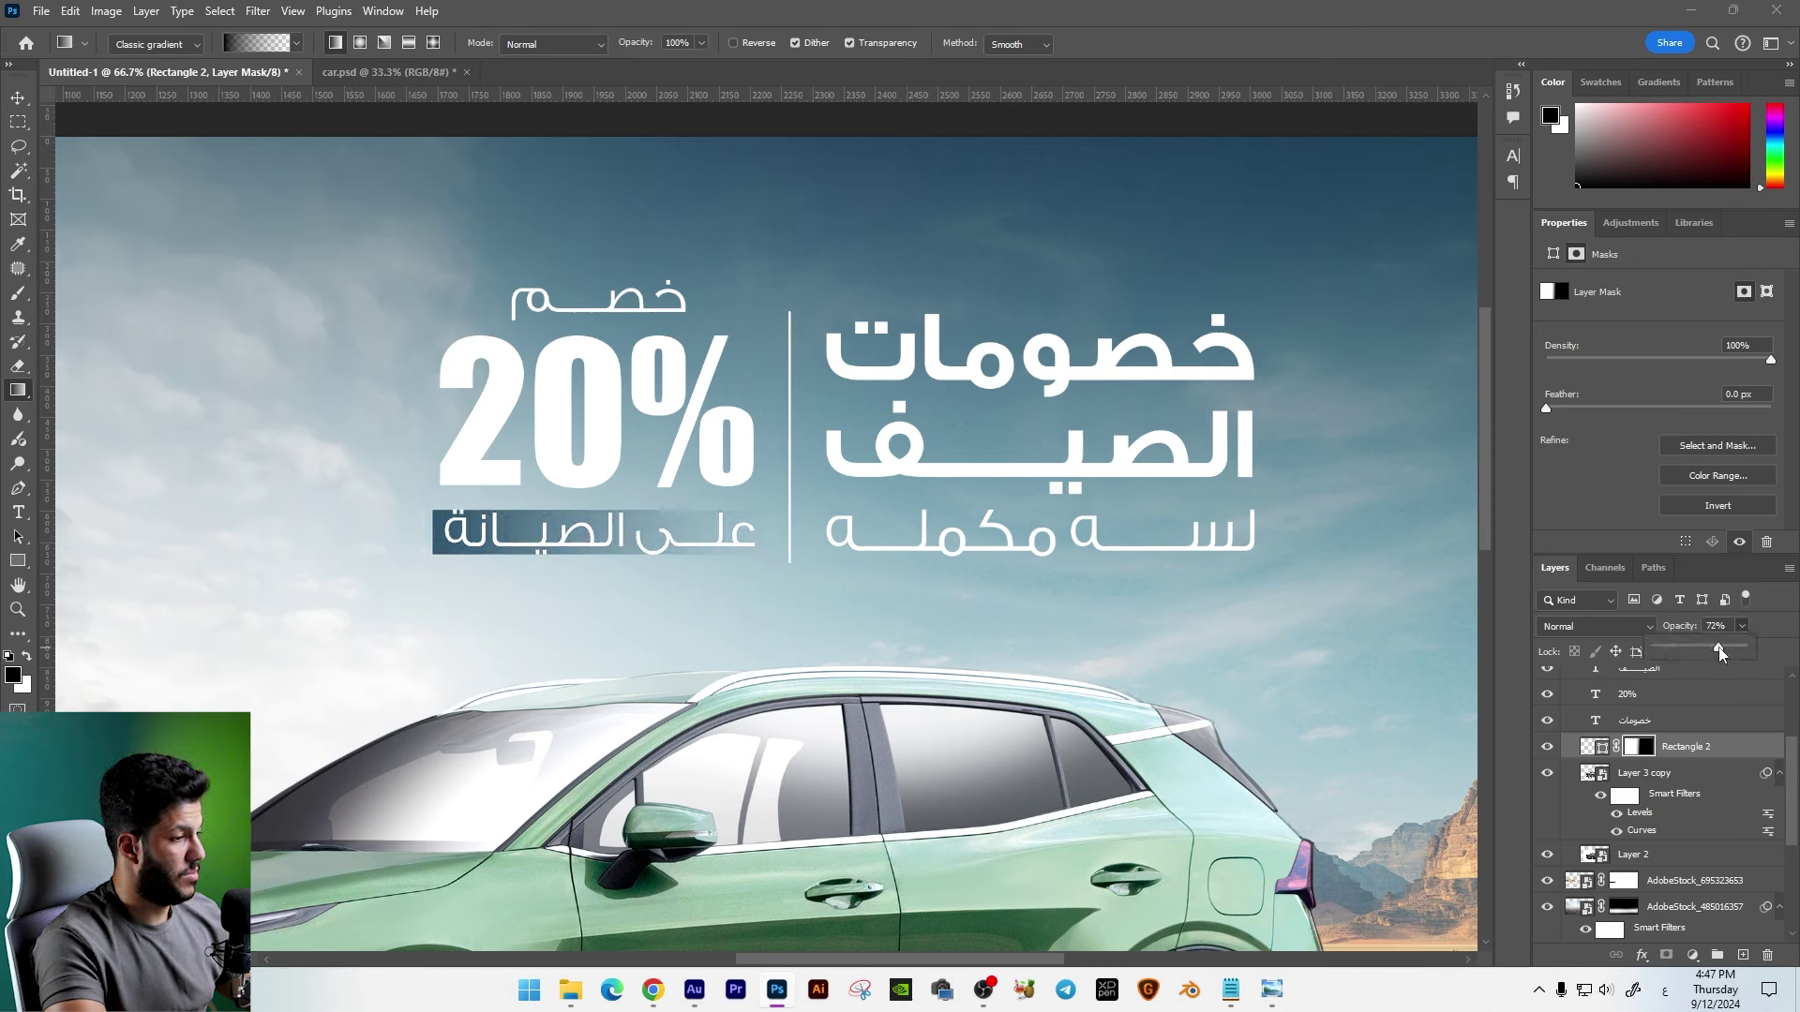
click(28, 98)
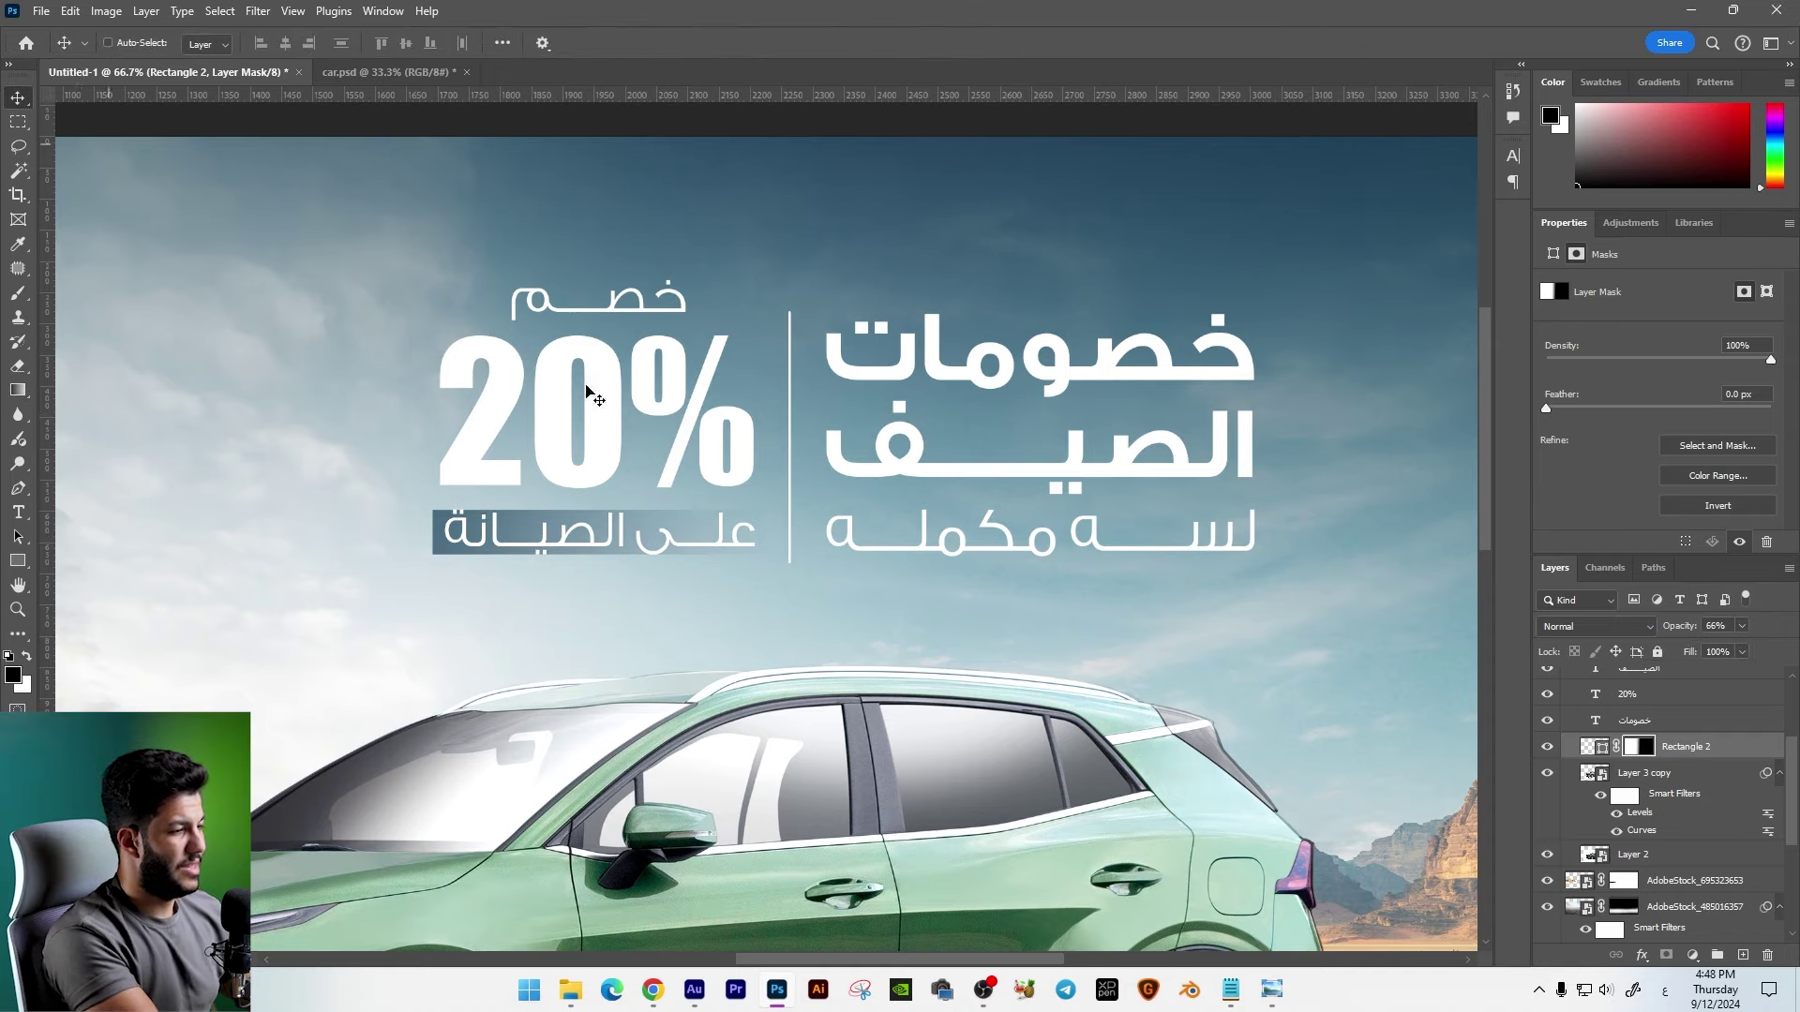
drag(1709, 644, 1723, 643)
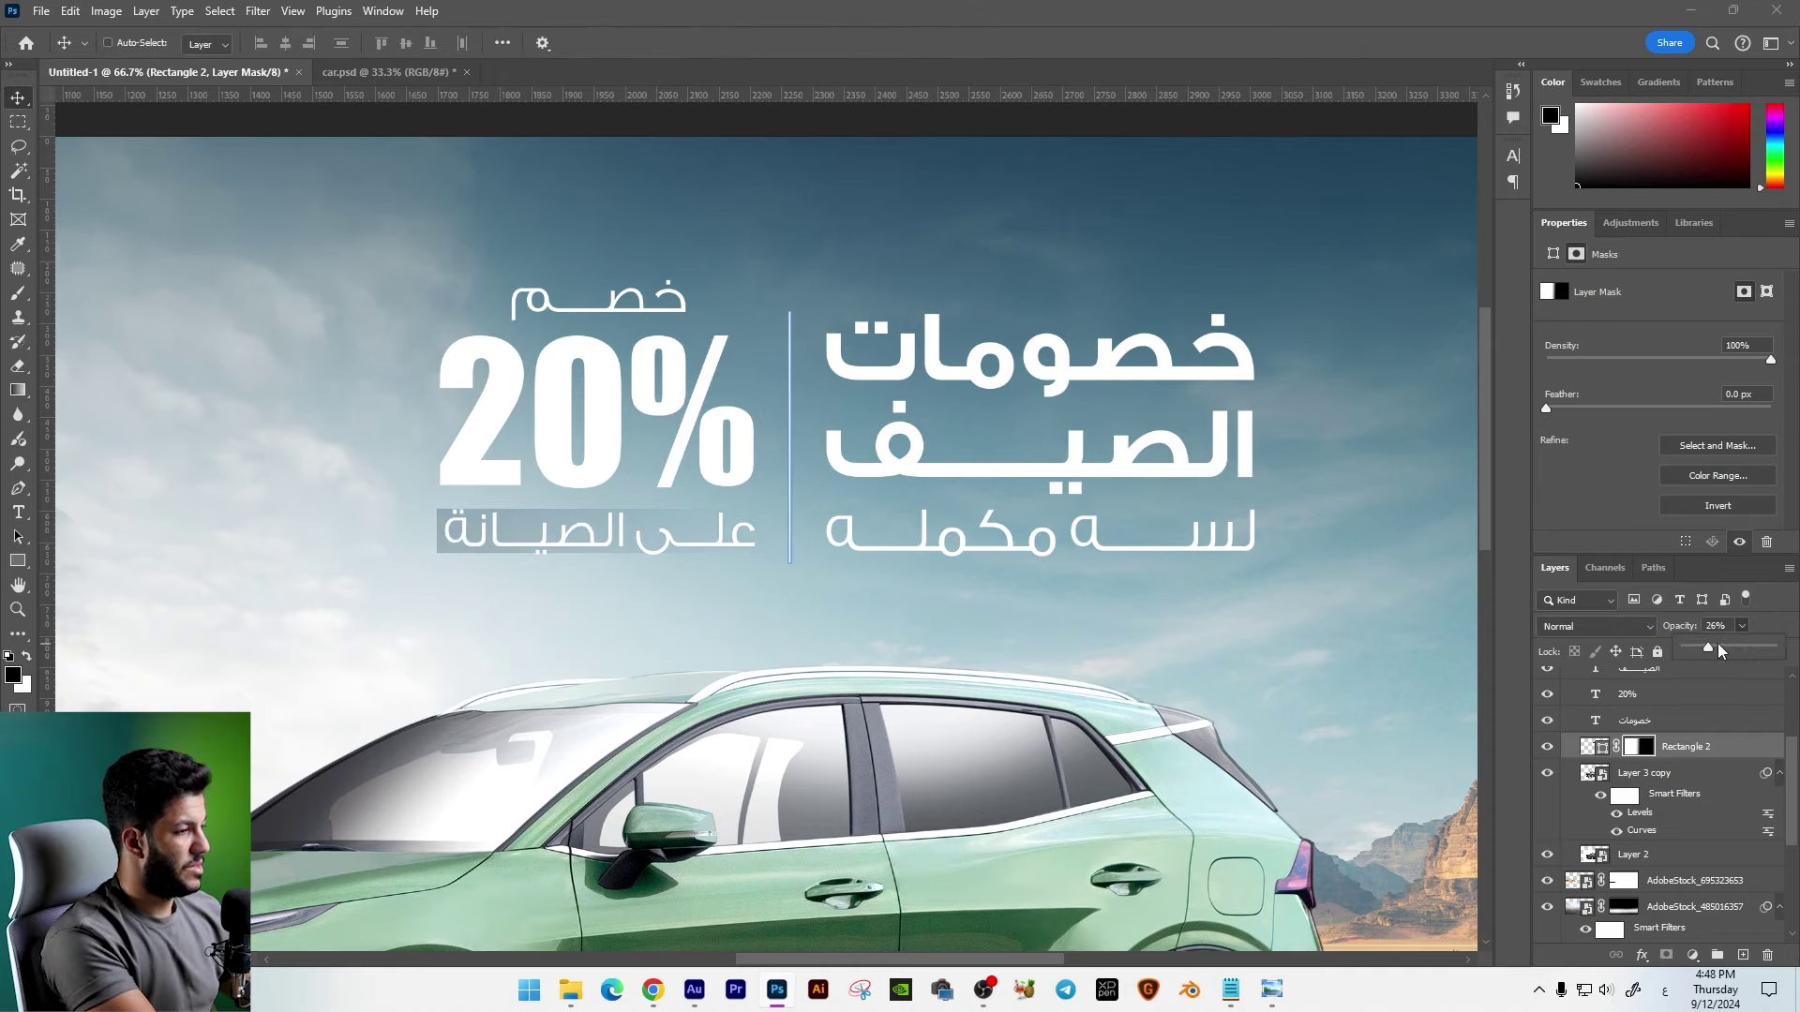
Step: Place a resized copy of the dark box behind لسه مكمله
ctrl+click(729, 370)
mouse_move(729, 369)
mouse_down()
mouse_move(528, 144)
mouse_move(539, 203)
mouse_up()
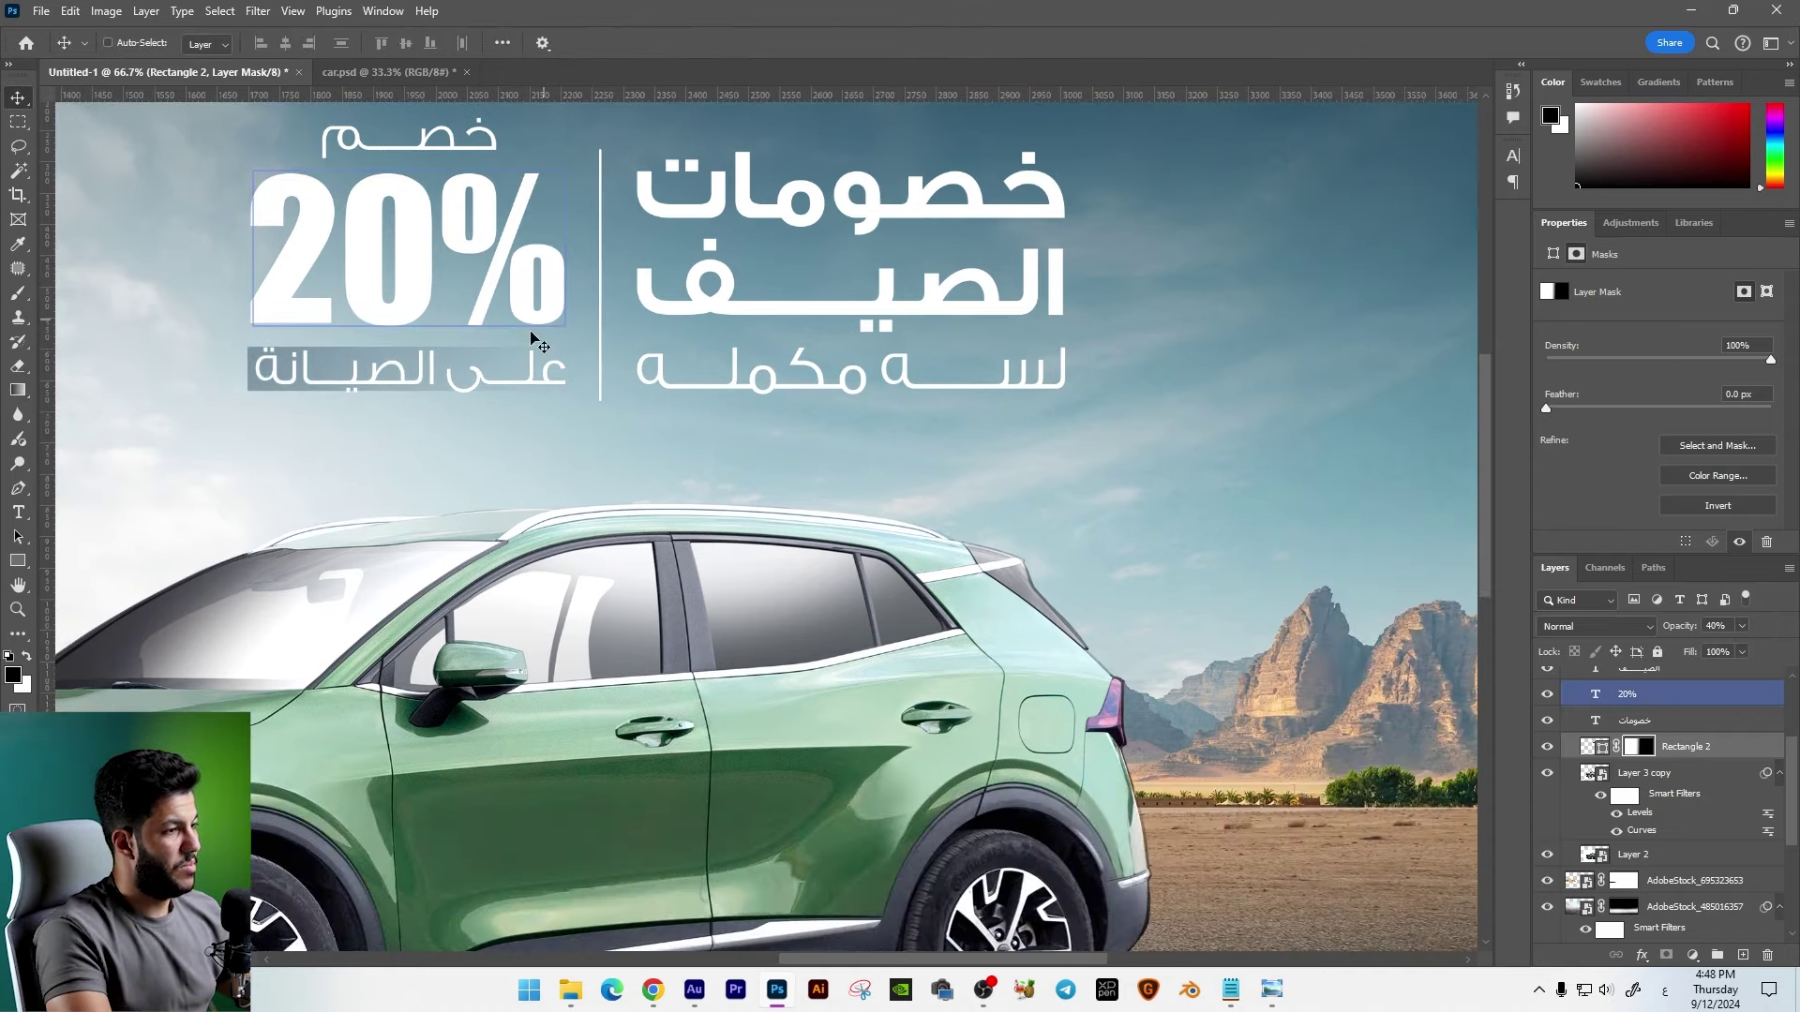
drag(403, 368, 796, 368)
key(ctrl+t)
drag(1087, 362, 1073, 362)
key(Return)
Step: Group the headline text and box layers, then enlarge the group and shift it left
key(ctrl+minus)
key(ctrl+minus)
key(ctrl+plus)
key(ctrl+minus)
key(ctrl+minus)
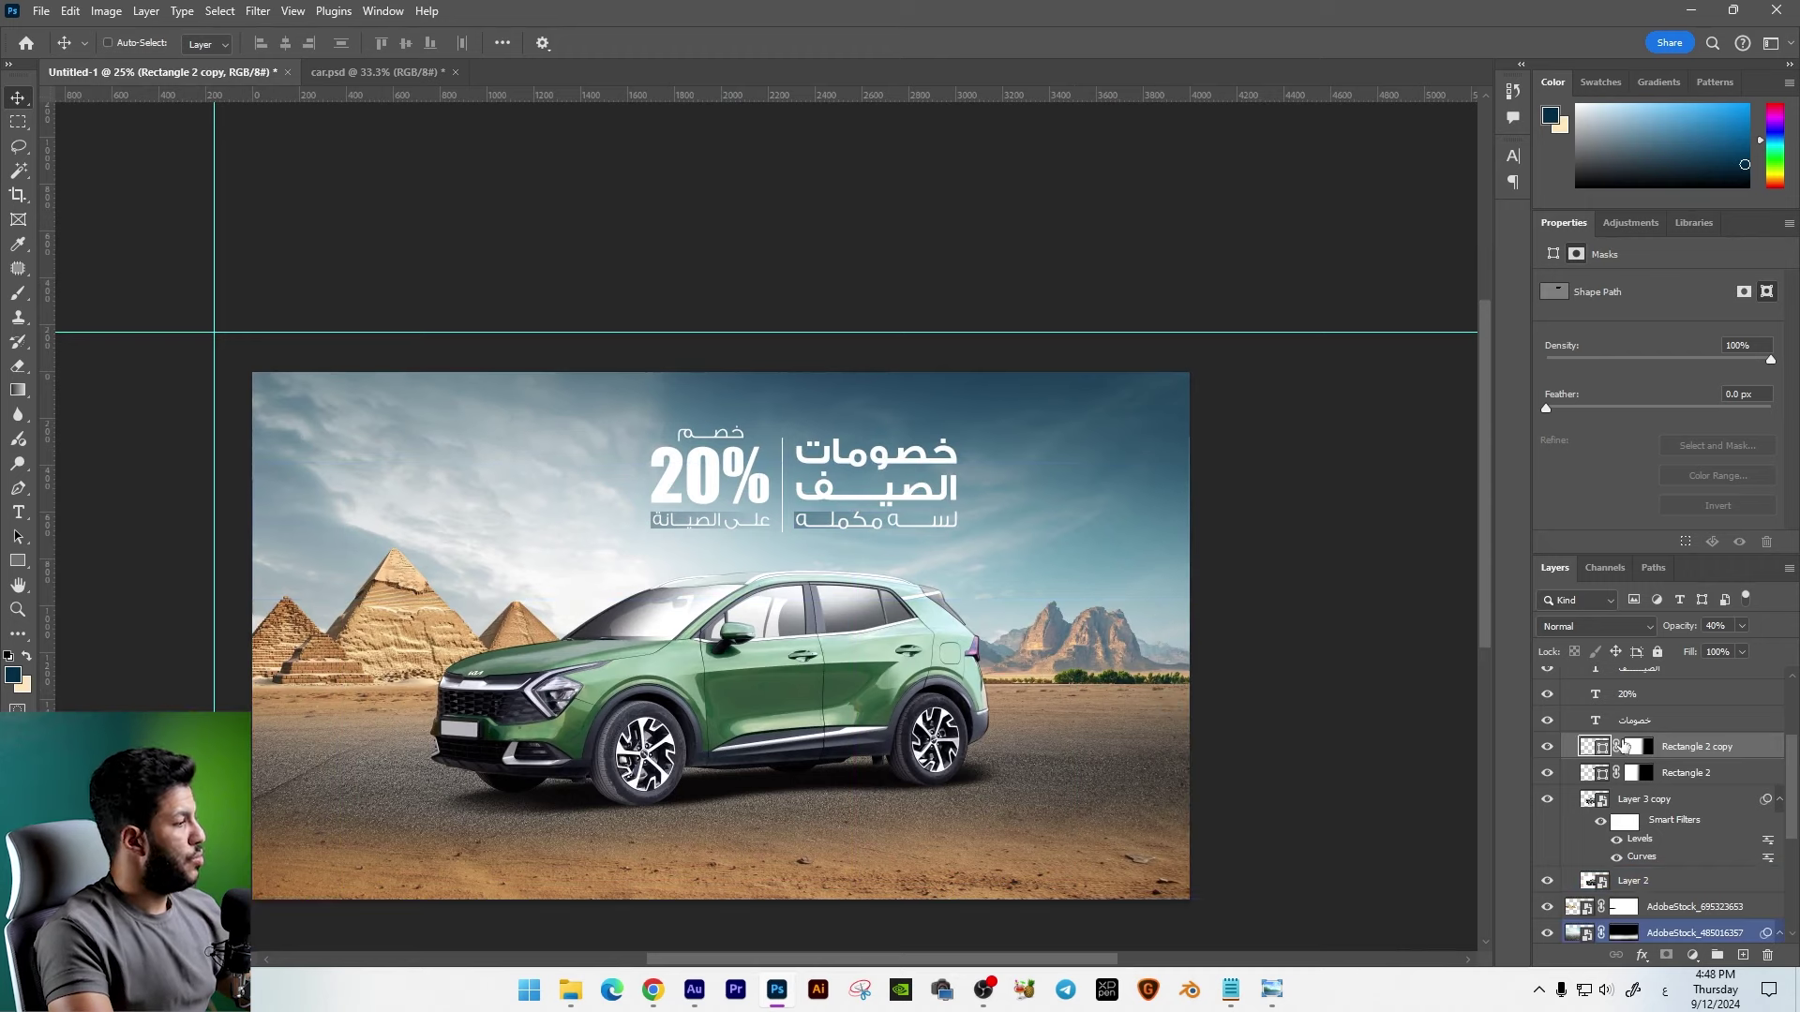
scroll(1649, 796, up, 1)
click(1670, 857)
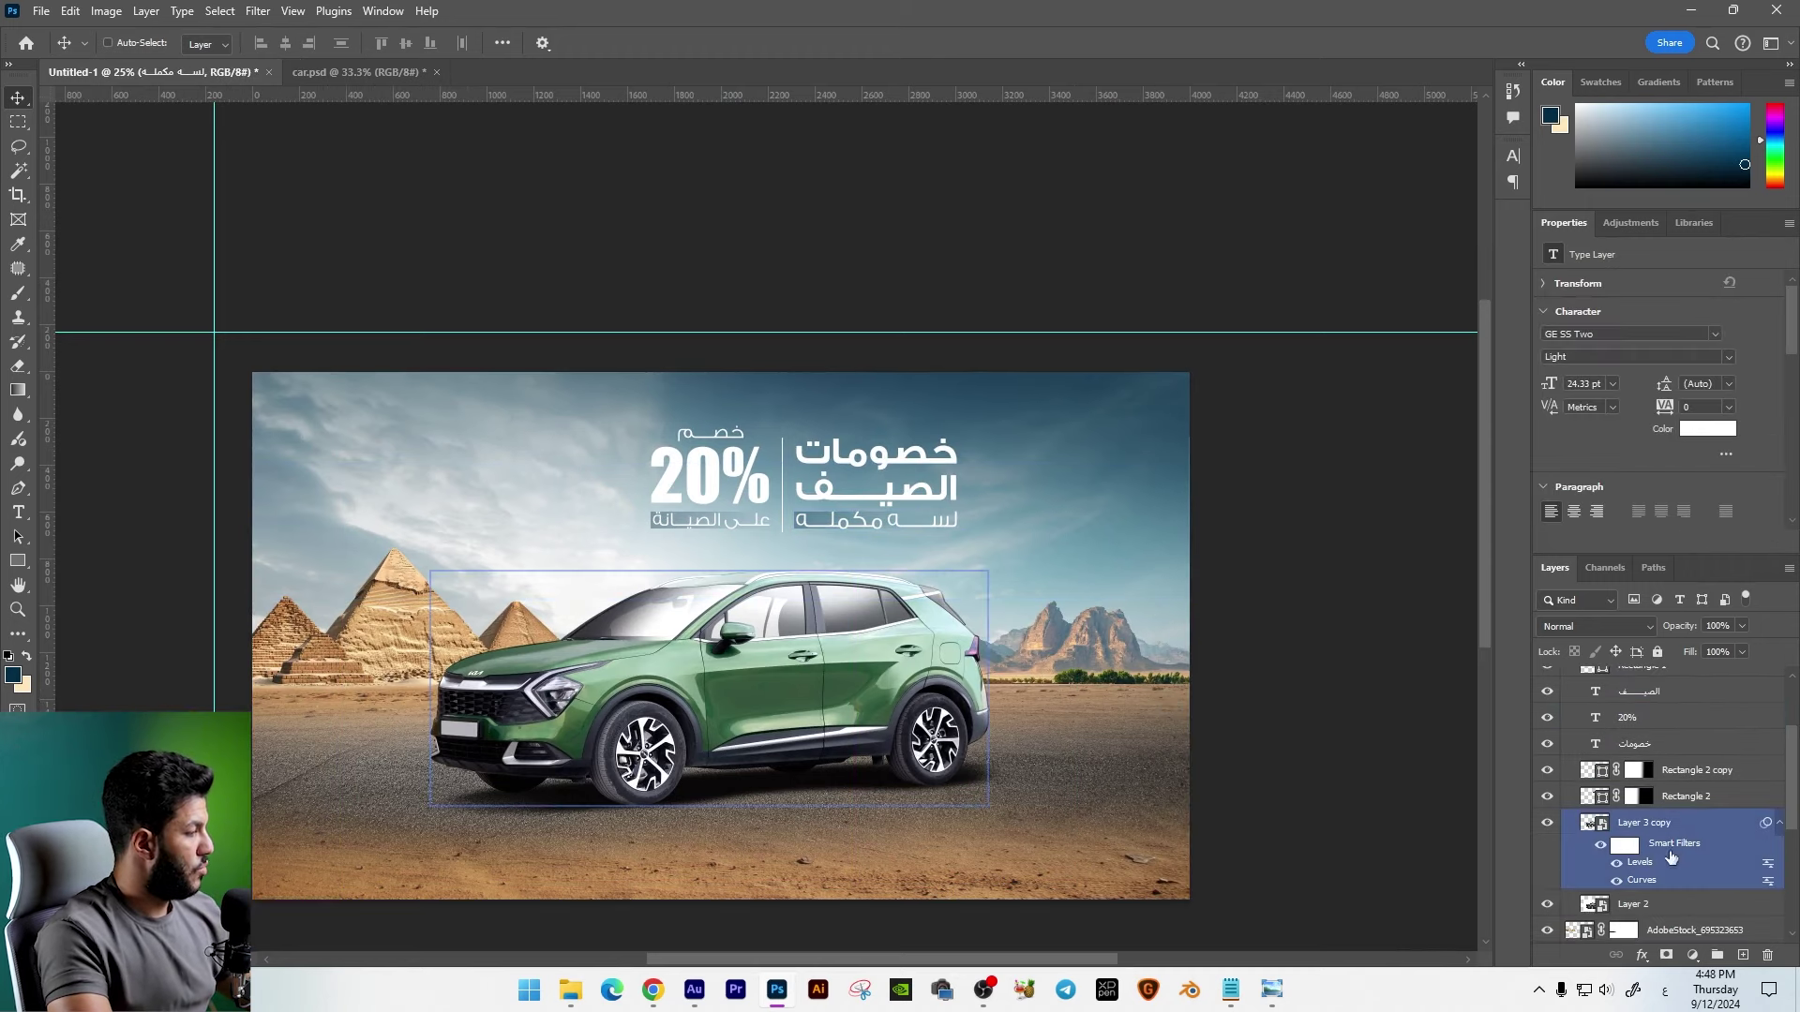
ctrl+drag(591, 413, 964, 553)
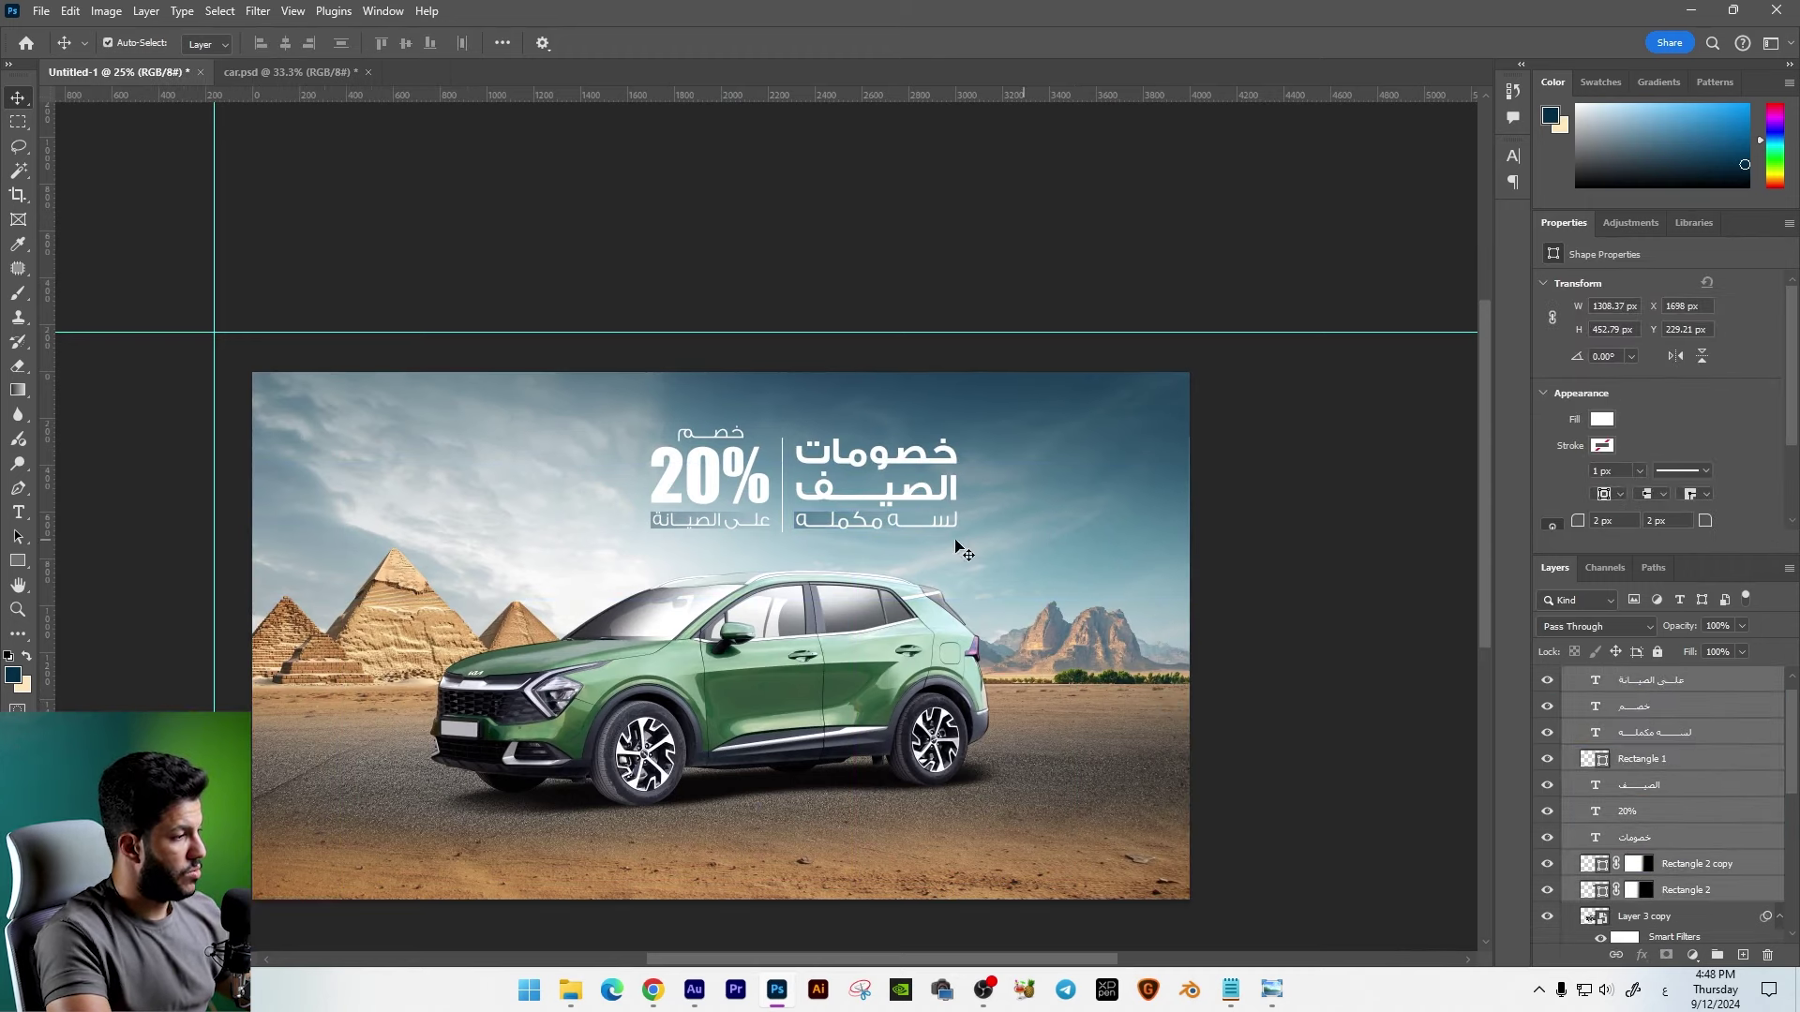
key(ctrl+g)
key(ctrl+t)
mouse_move(946, 450)
mouse_down()
mouse_move(900, 450)
mouse_move(885, 509)
mouse_up()
key(Return)
Step: Reposition the Layer 3 content and raise the multiply overlay to 91% opacity
right_click(890, 435)
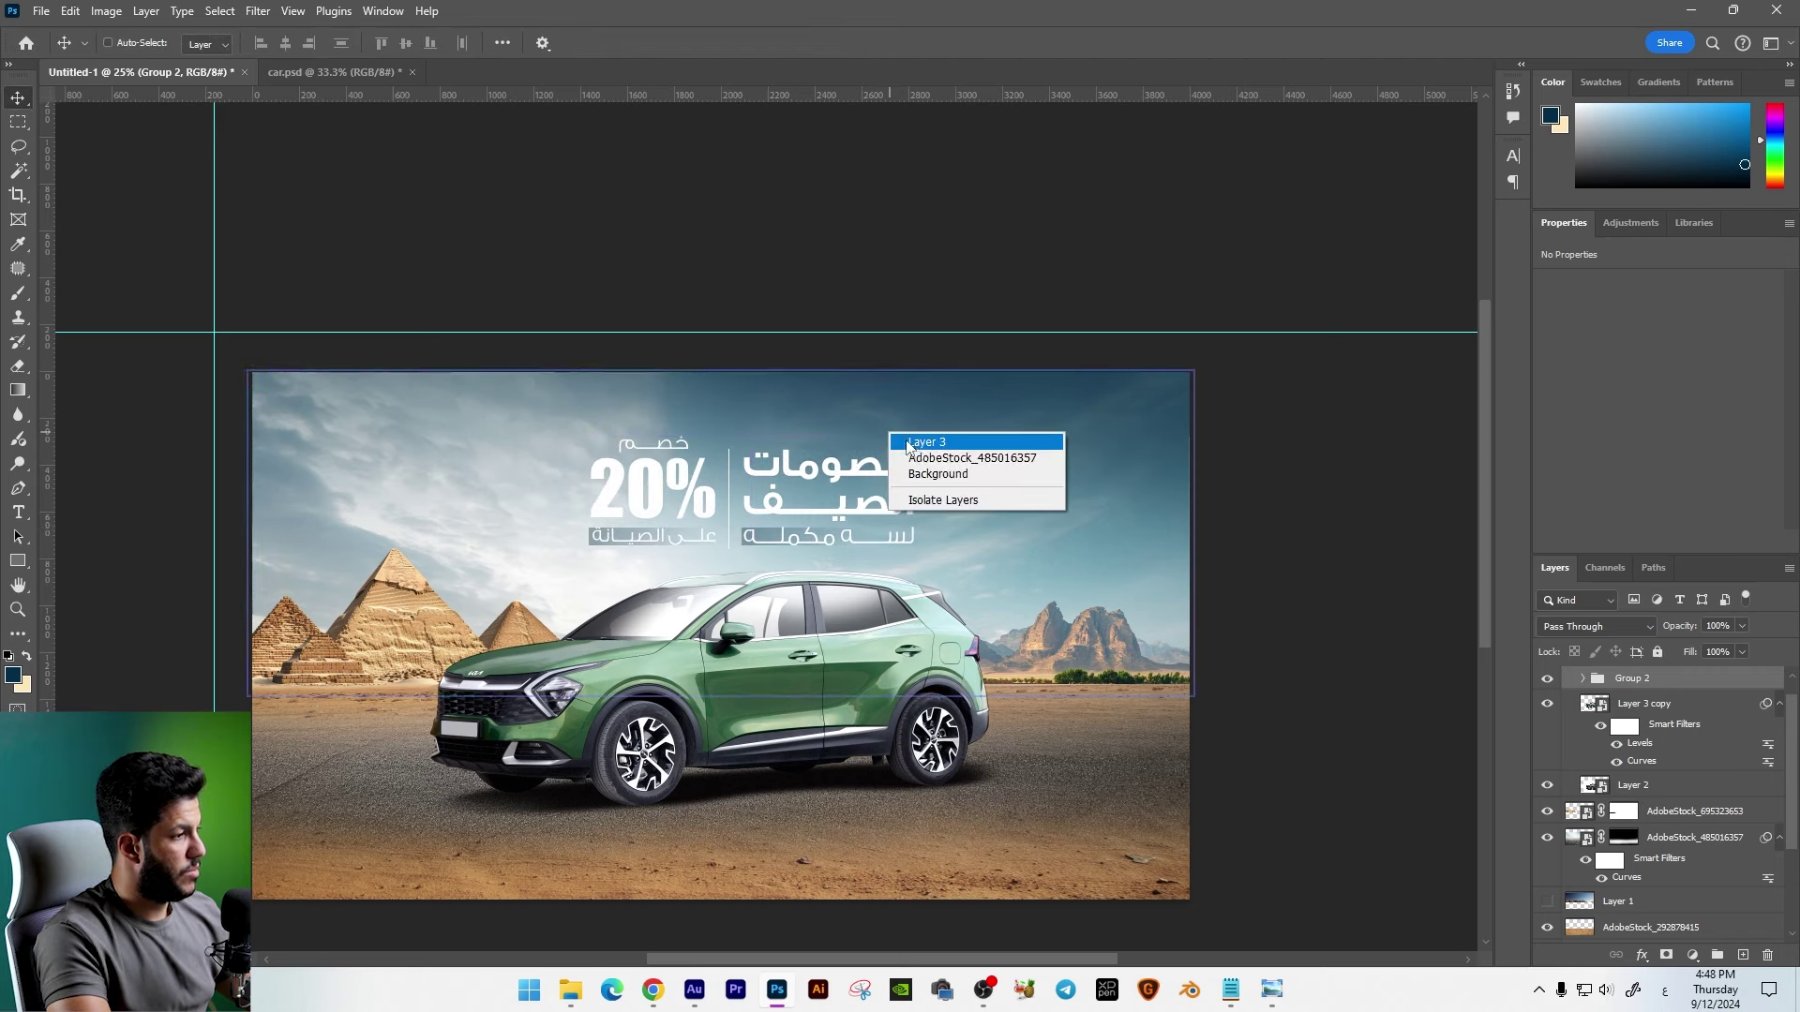
click(918, 442)
key(ctrl+u)
key(Escape)
mouse_move(806, 511)
mouse_down()
mouse_move(899, 523)
mouse_move(1066, 466)
mouse_up()
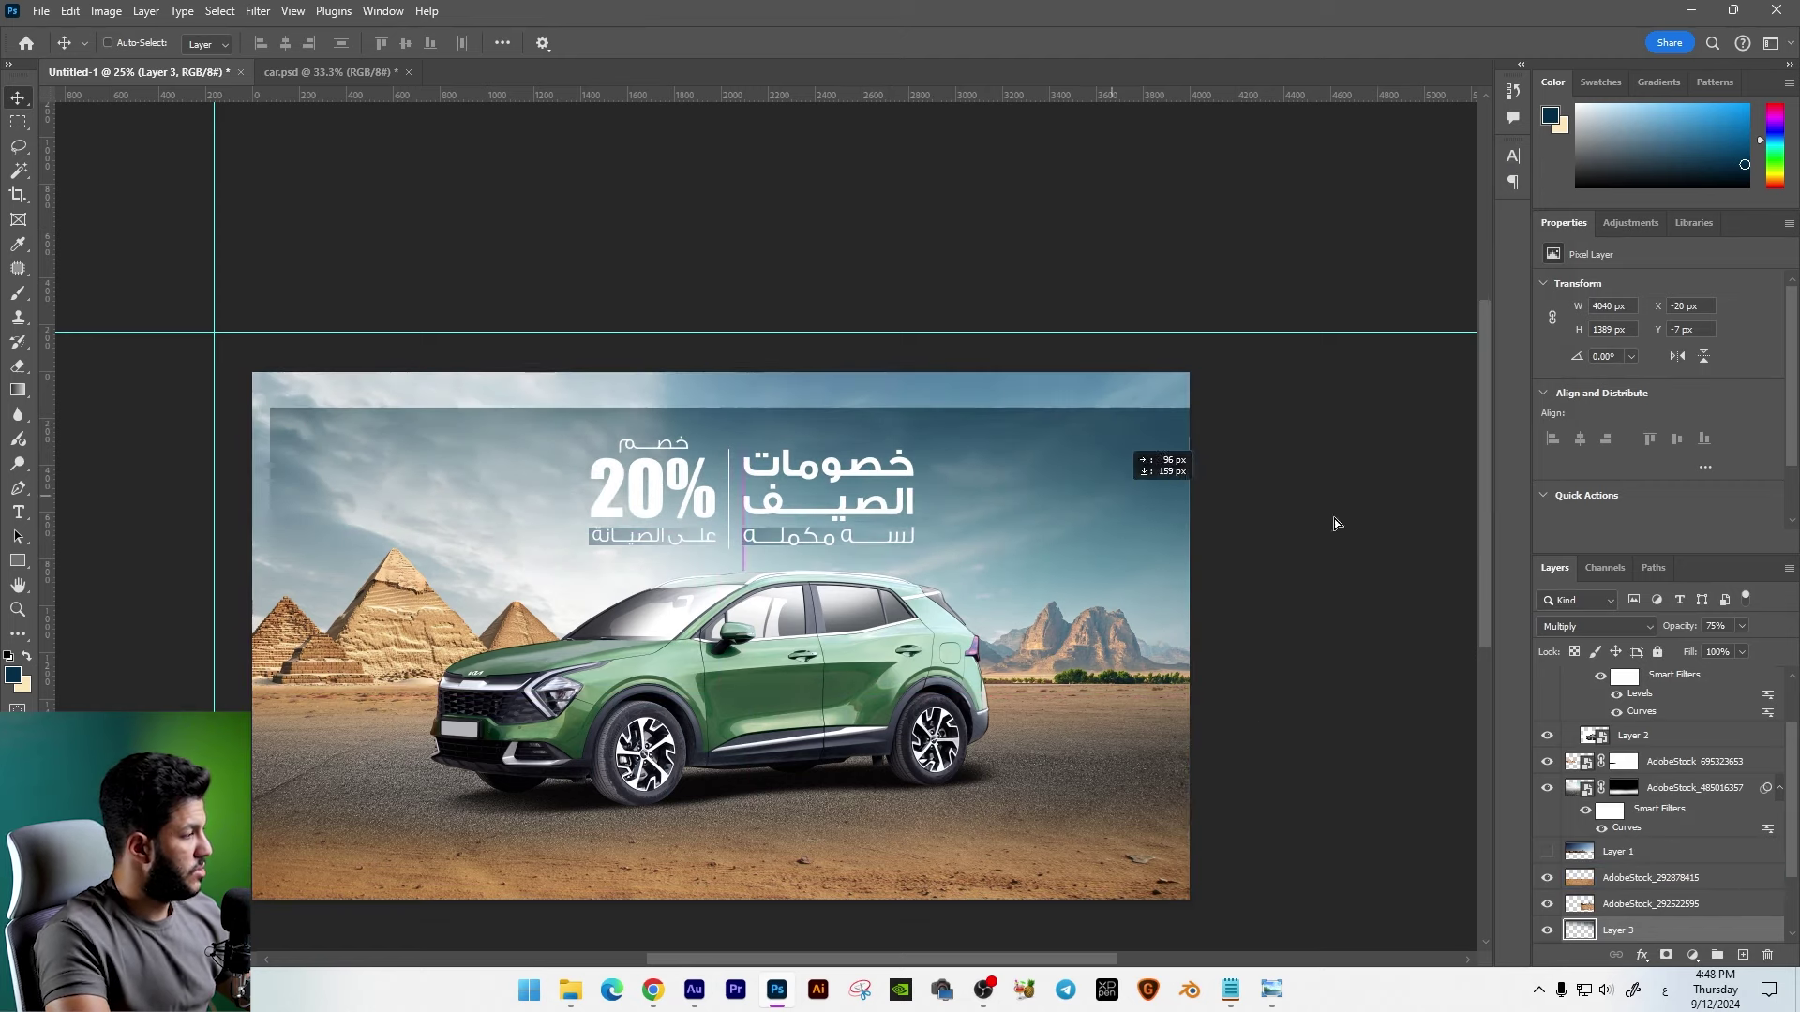
click(1742, 626)
drag(1747, 649, 1759, 653)
Step: Select Group 1 and review the whole poster
scroll(853, 609, down, 1)
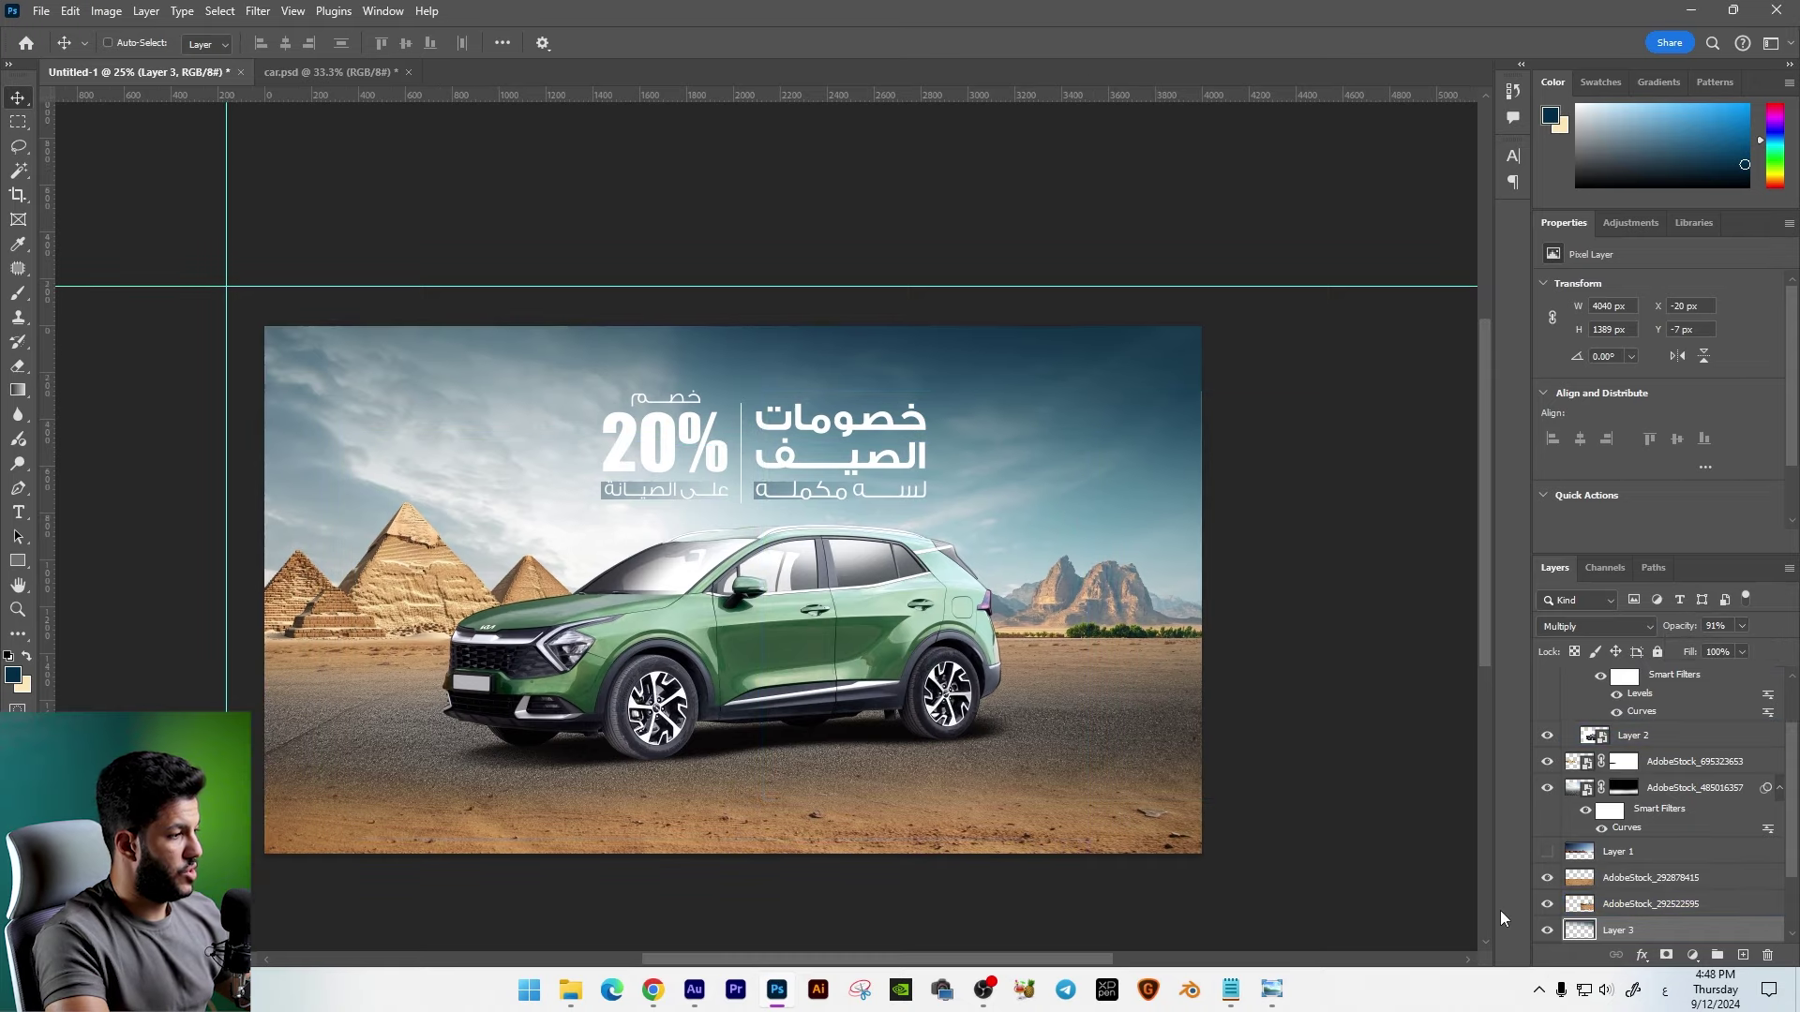
key(ctrl+plus)
right_click(936, 401)
click(953, 407)
drag(1200, 623, 1263, 558)
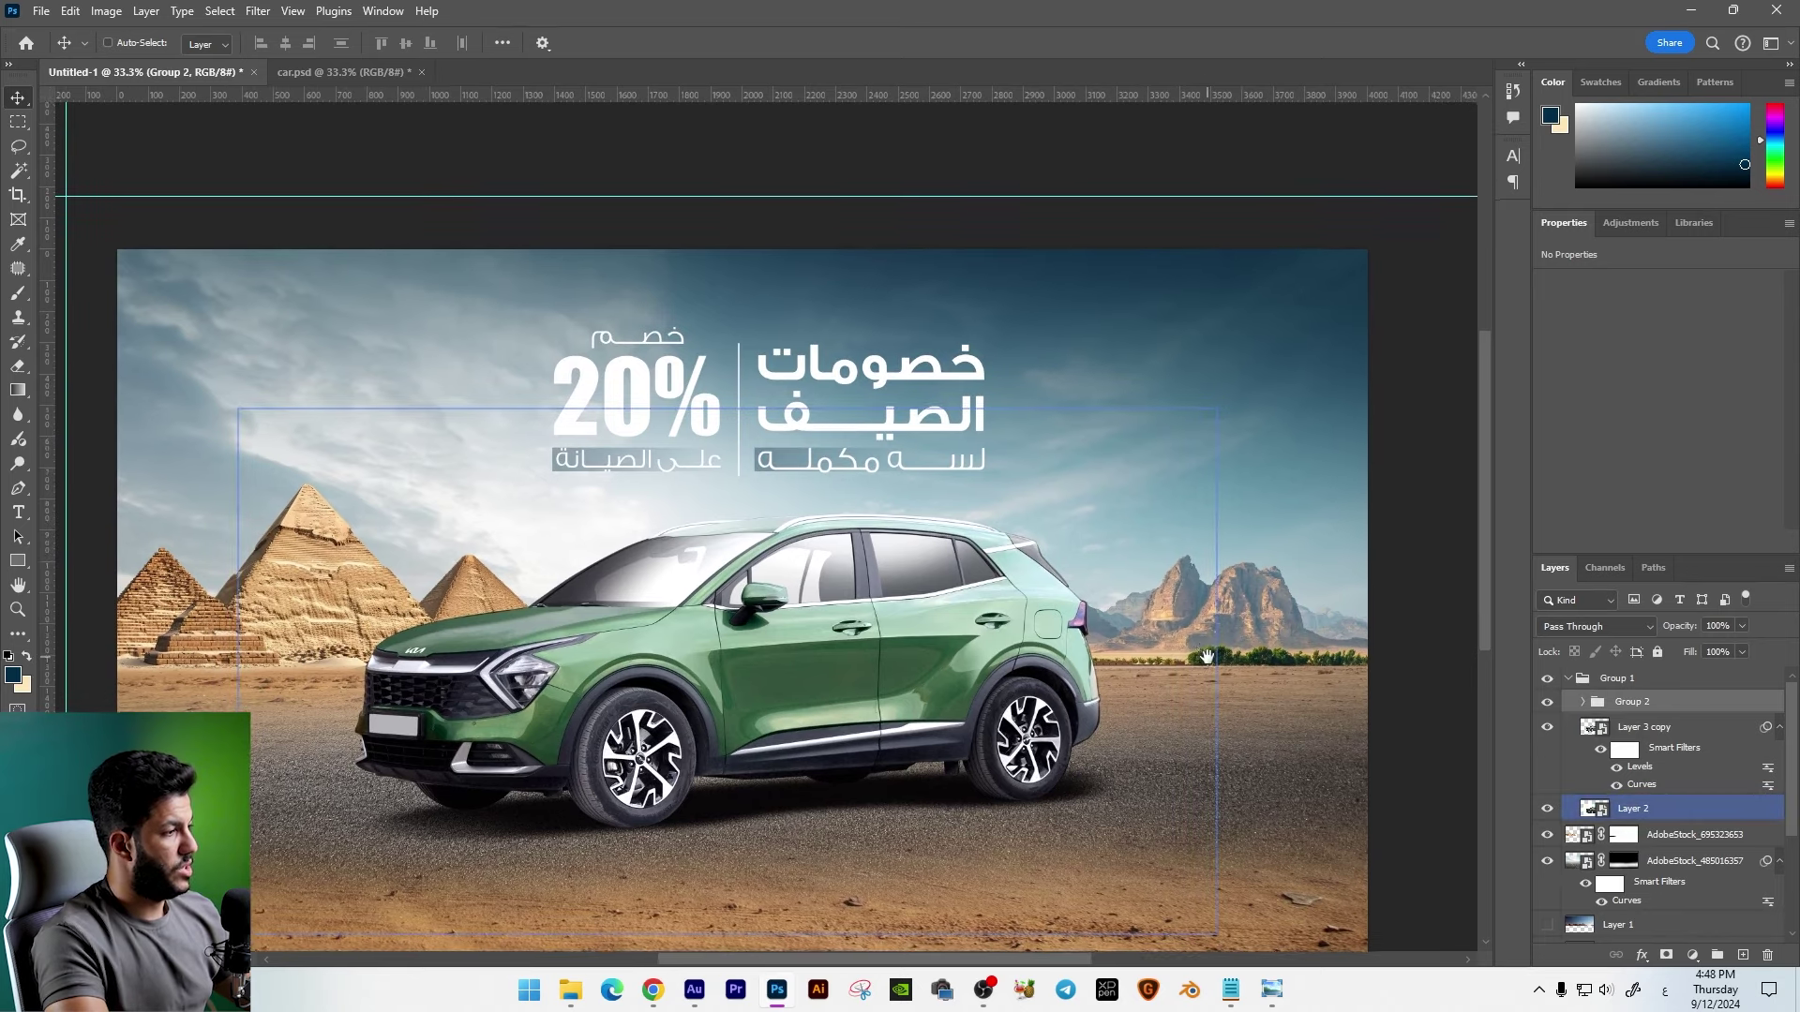
drag(1186, 562, 1466, 637)
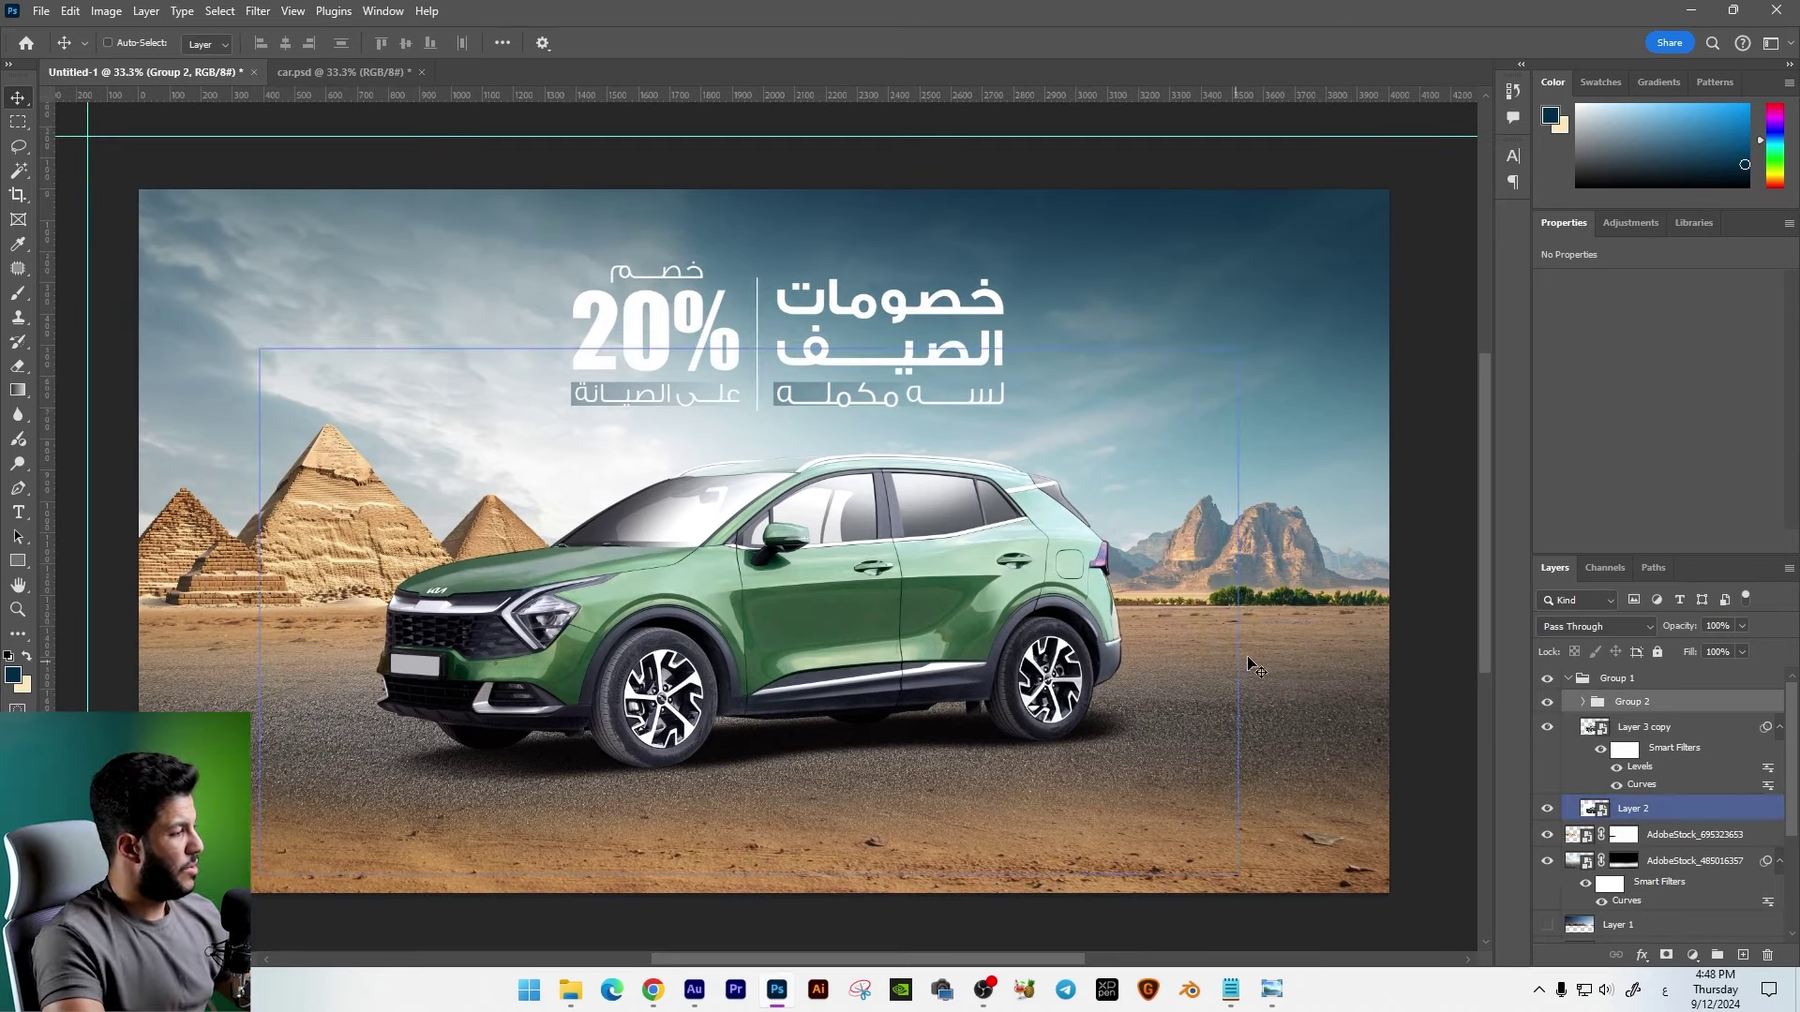
key(ctrl+minus)
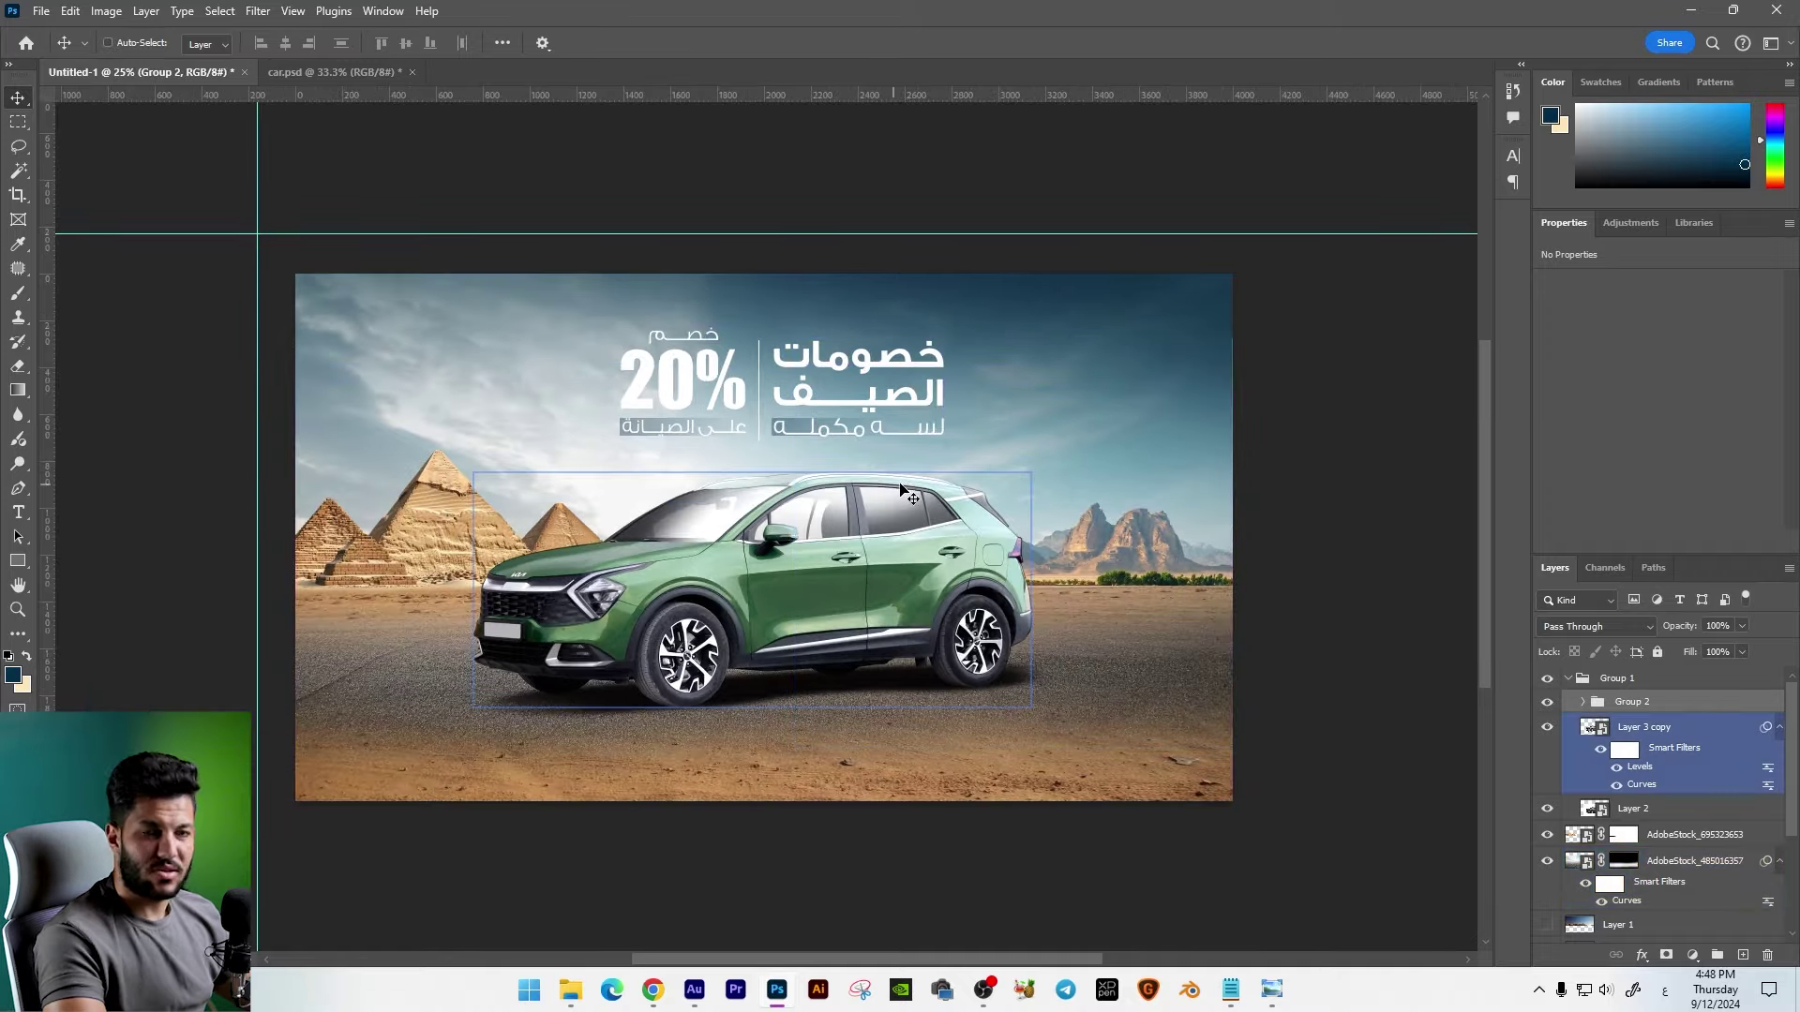
Step: Preview AdobeStock_585945419.png in the stock folder and drag it into Photoshop
click(570, 990)
click(337, 480)
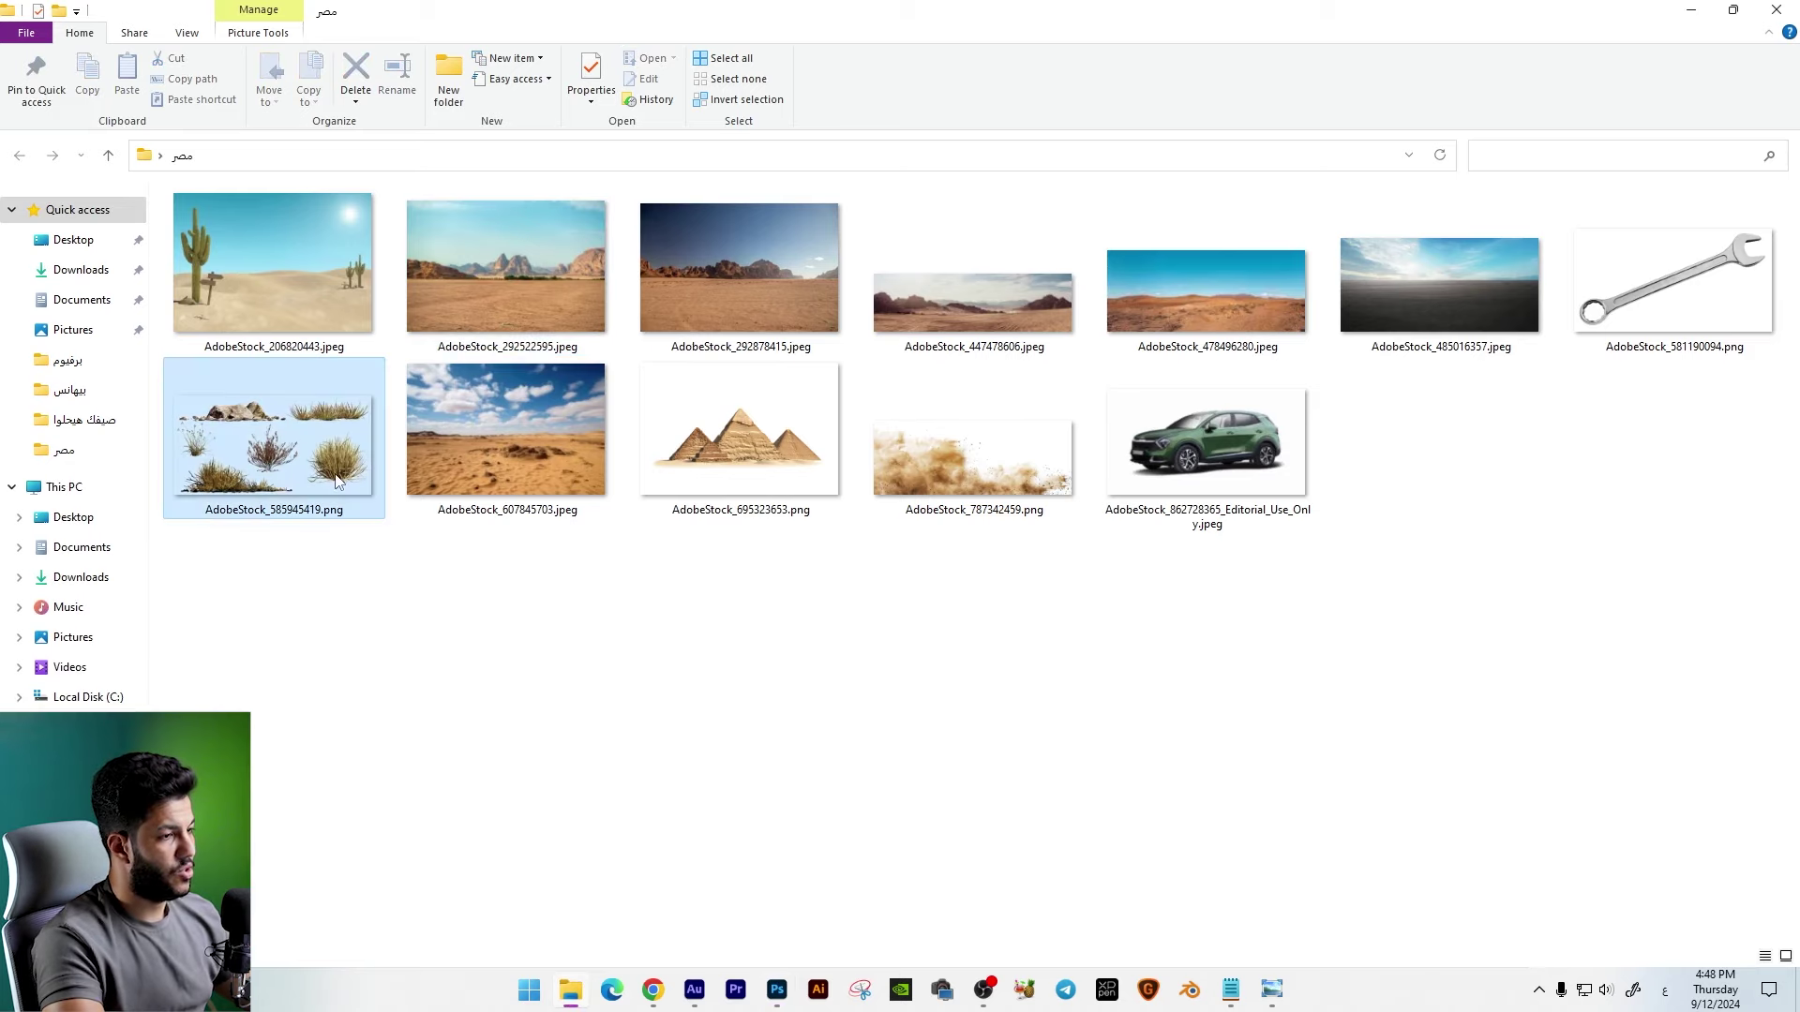
double_click(286, 481)
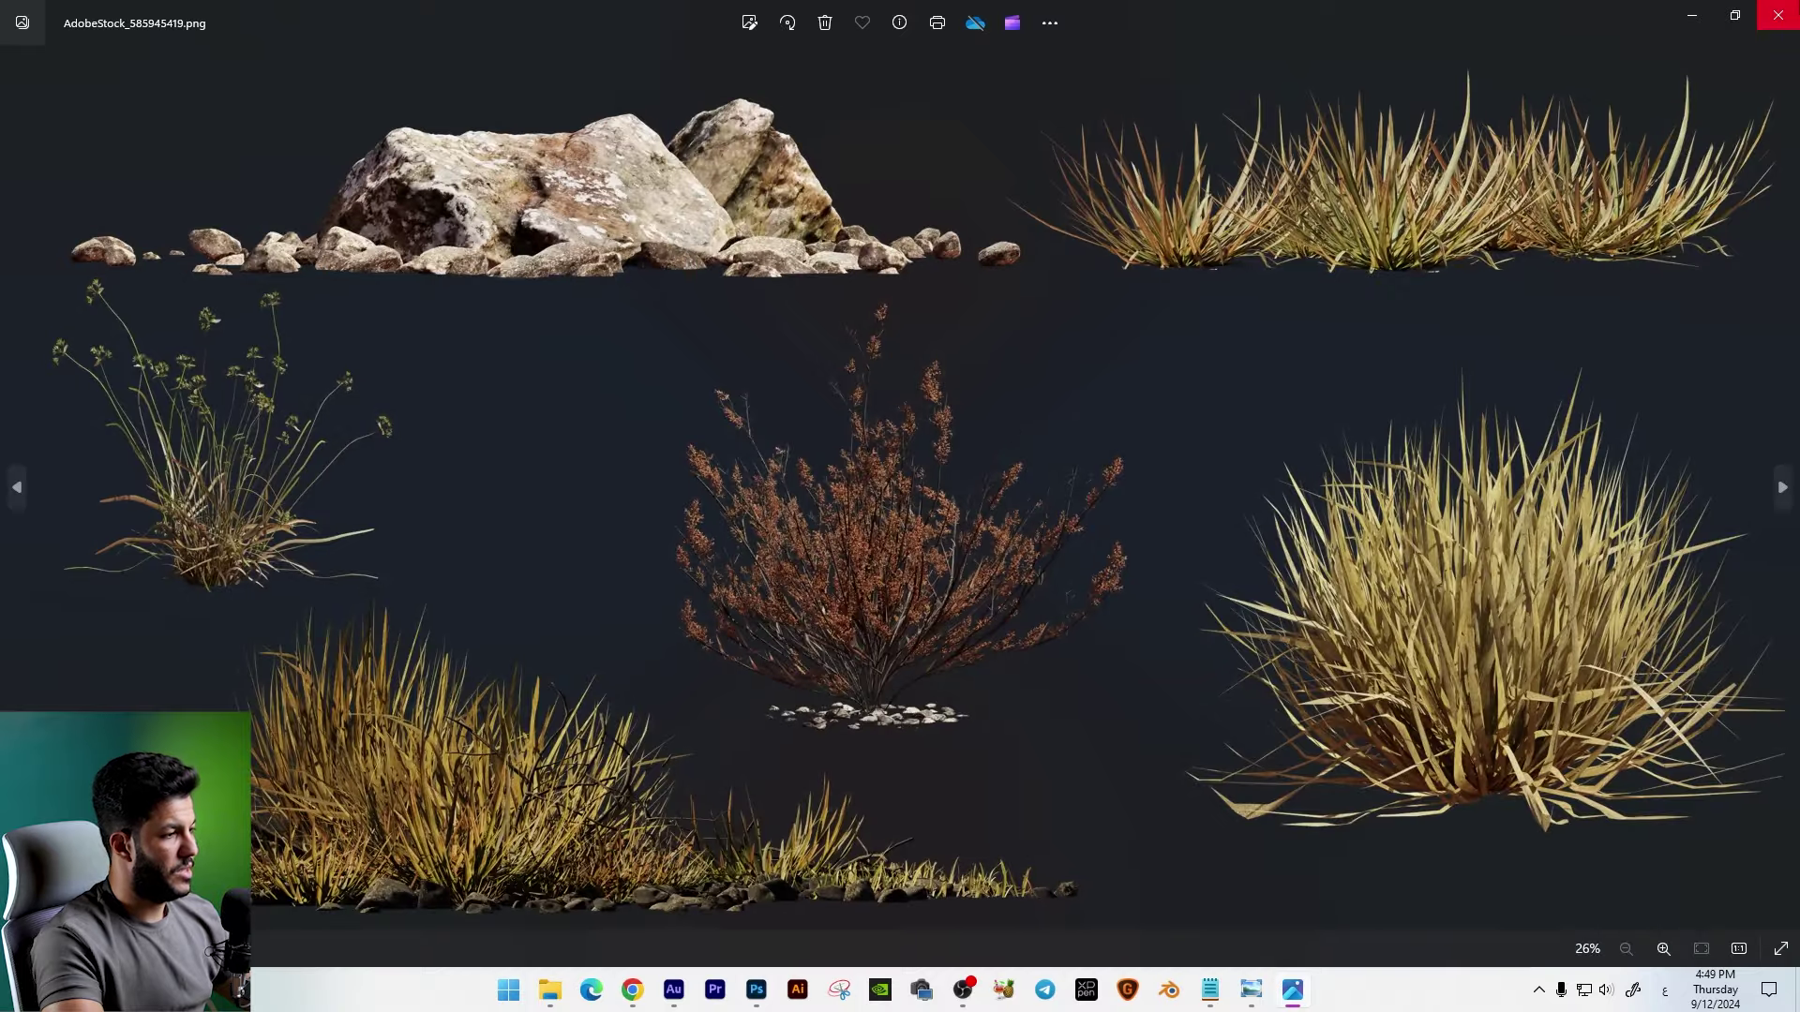
click(1778, 15)
mouse_move(328, 432)
mouse_down()
mouse_move(777, 990)
mouse_move(605, 466)
mouse_up()
key(j)
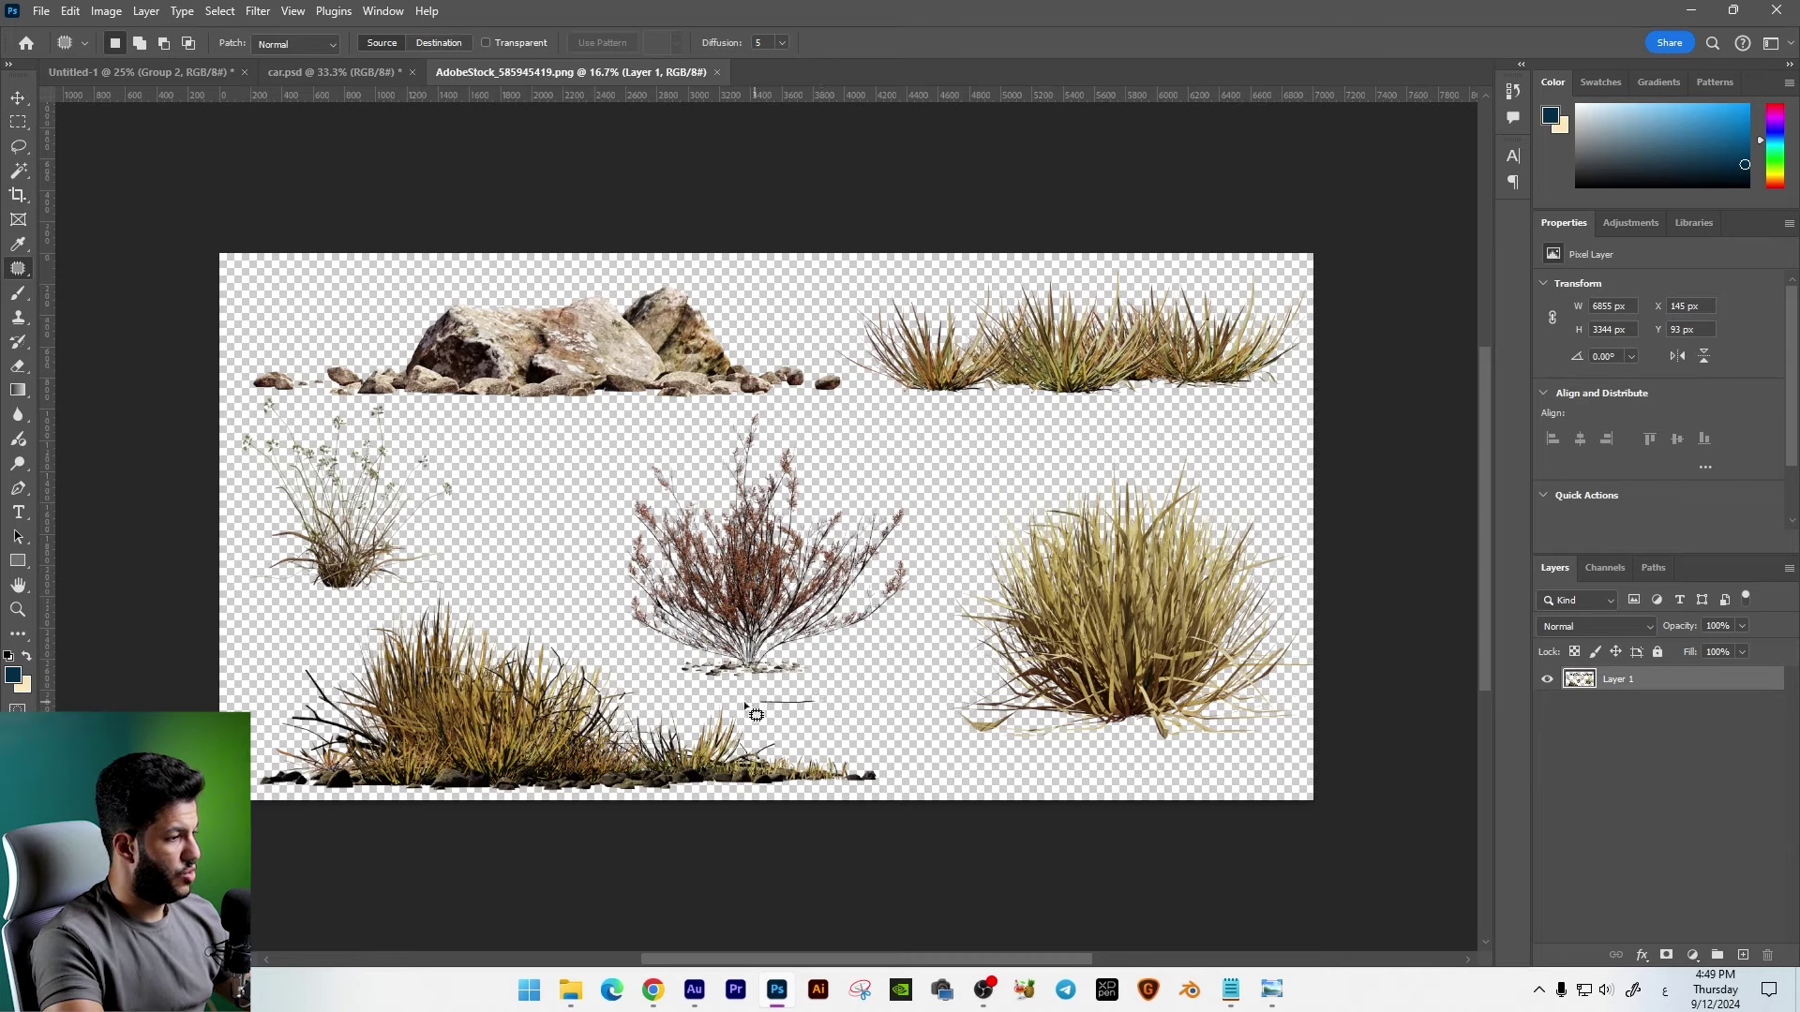
Step: Copy the reddish shrub into the car ad and scale it into the lower-left corner
drag(685, 417, 876, 673)
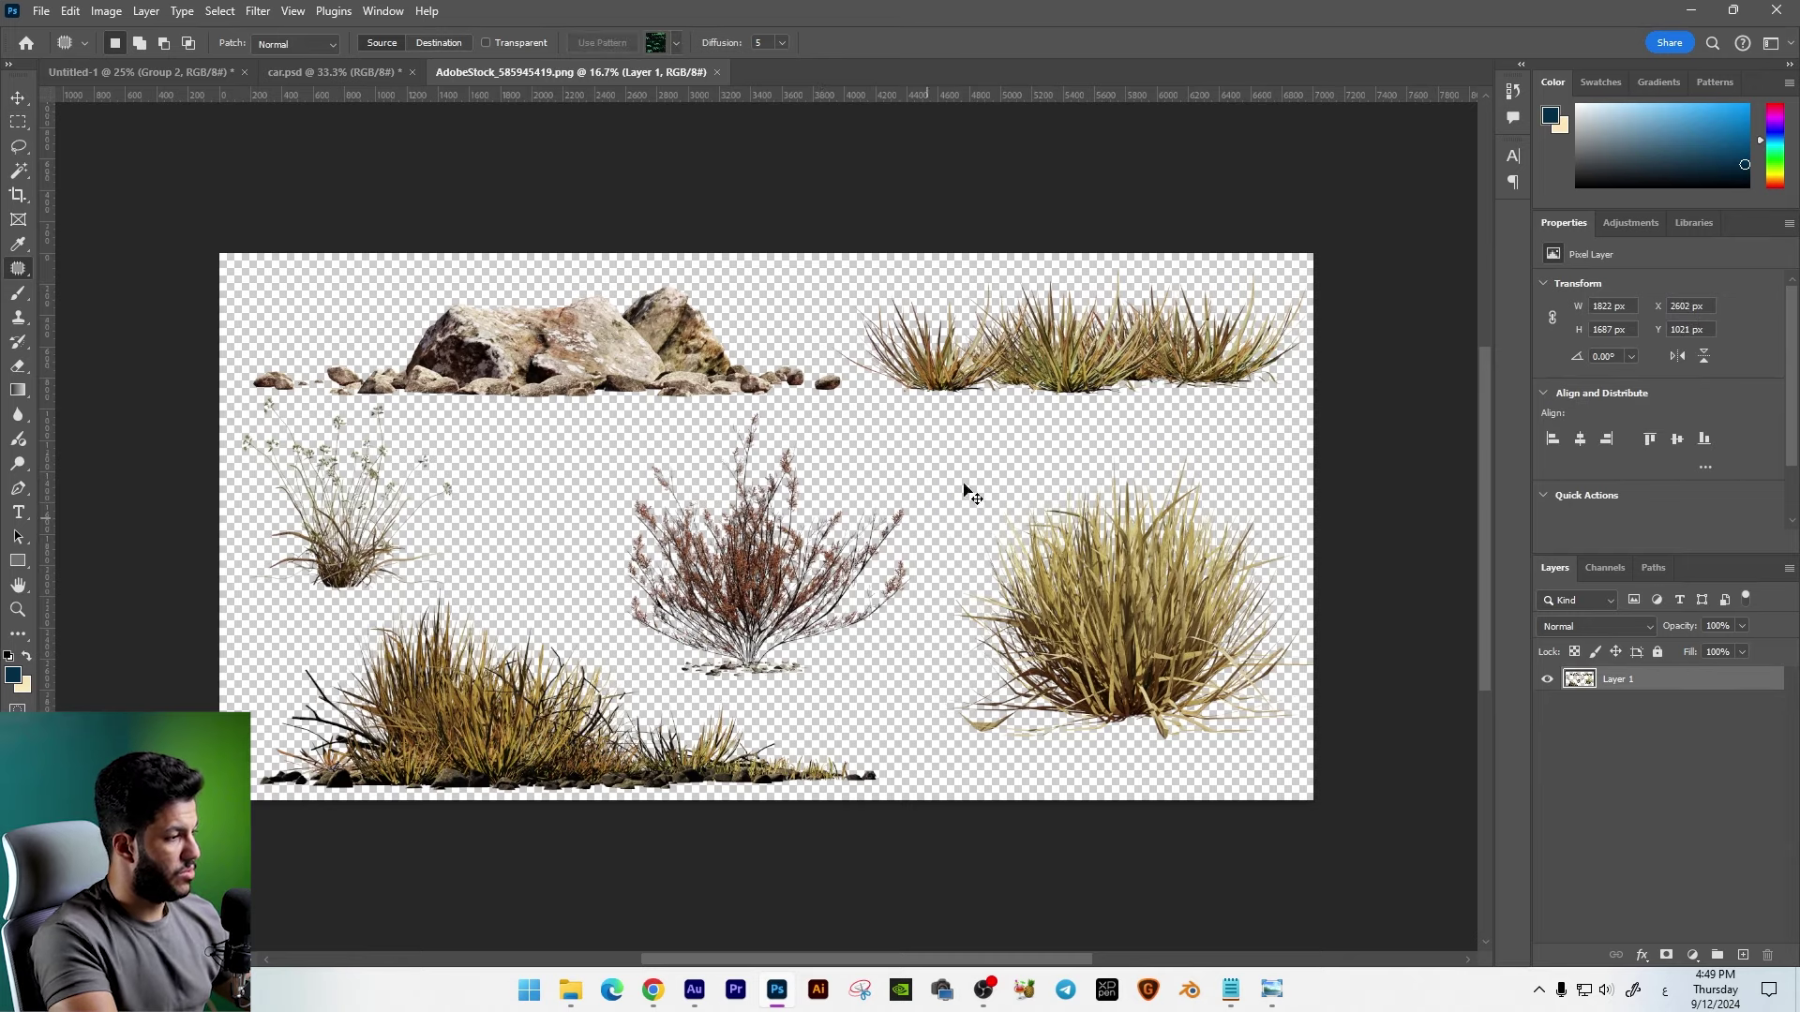
key(ctrl+j)
key(v)
mouse_move(731, 544)
mouse_down()
mouse_move(192, 89)
mouse_move(453, 656)
mouse_up()
key(ctrl+t)
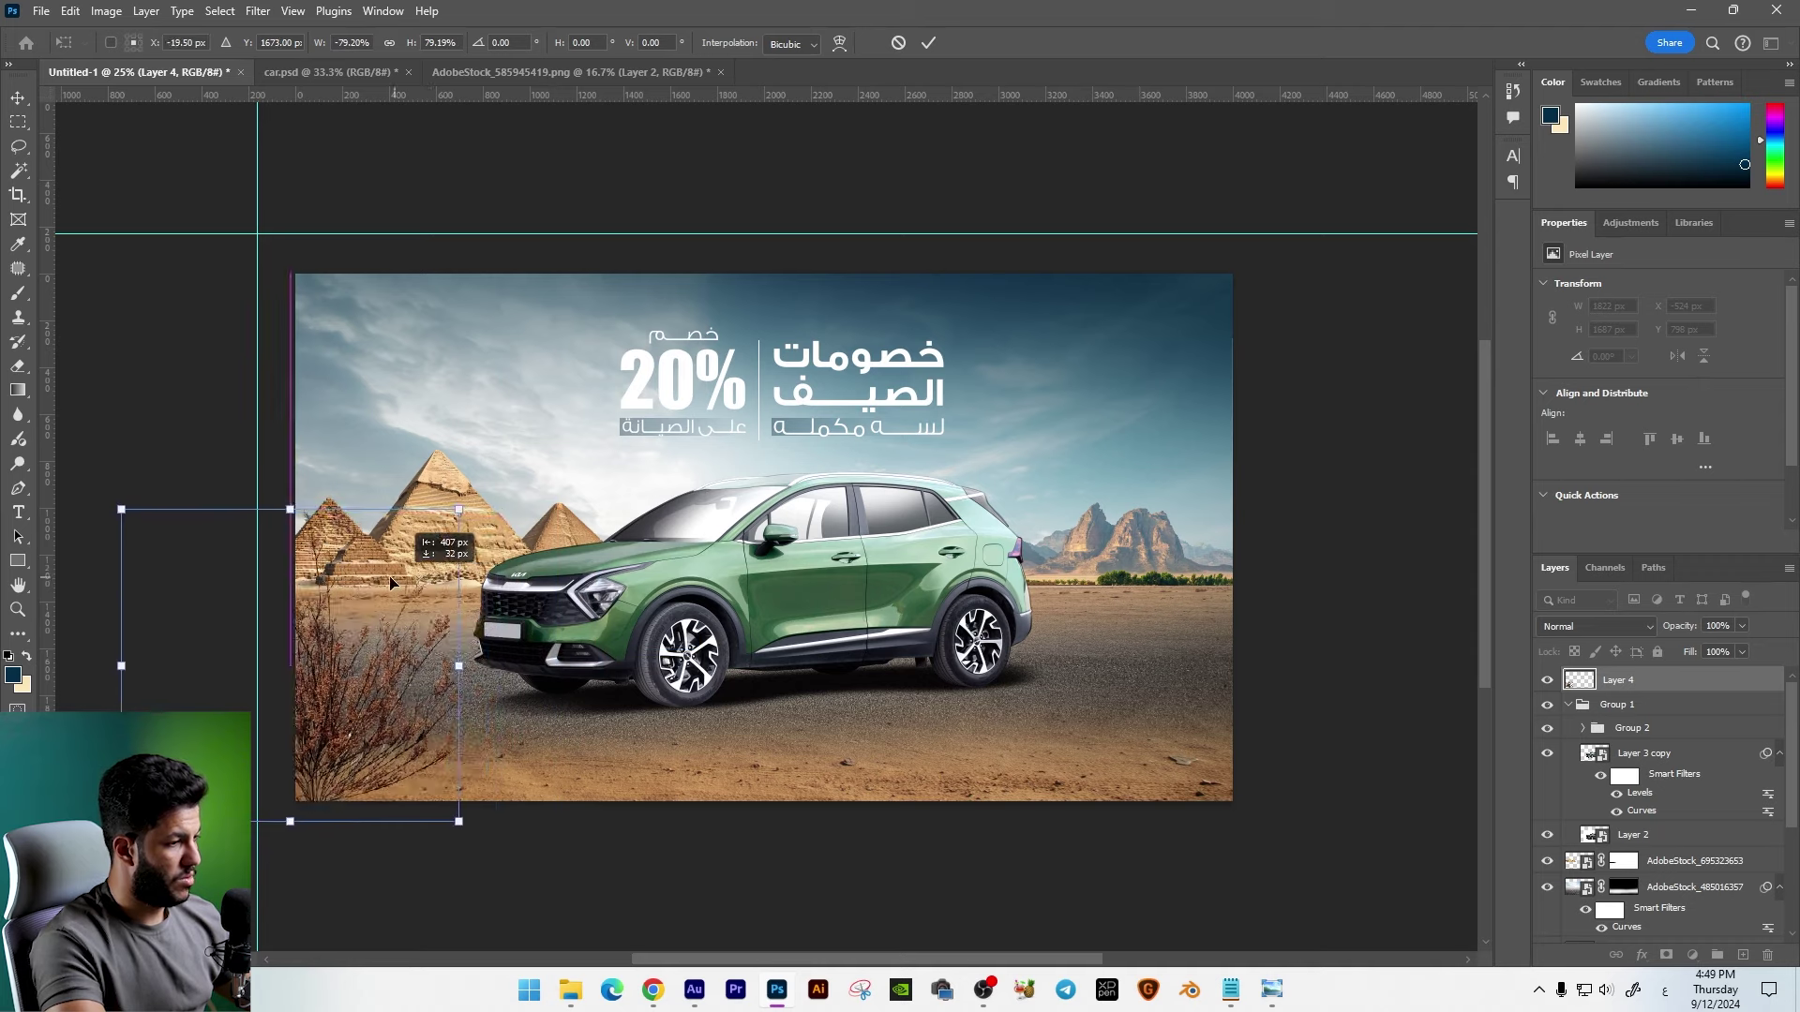
key(Return)
drag(403, 645, 392, 643)
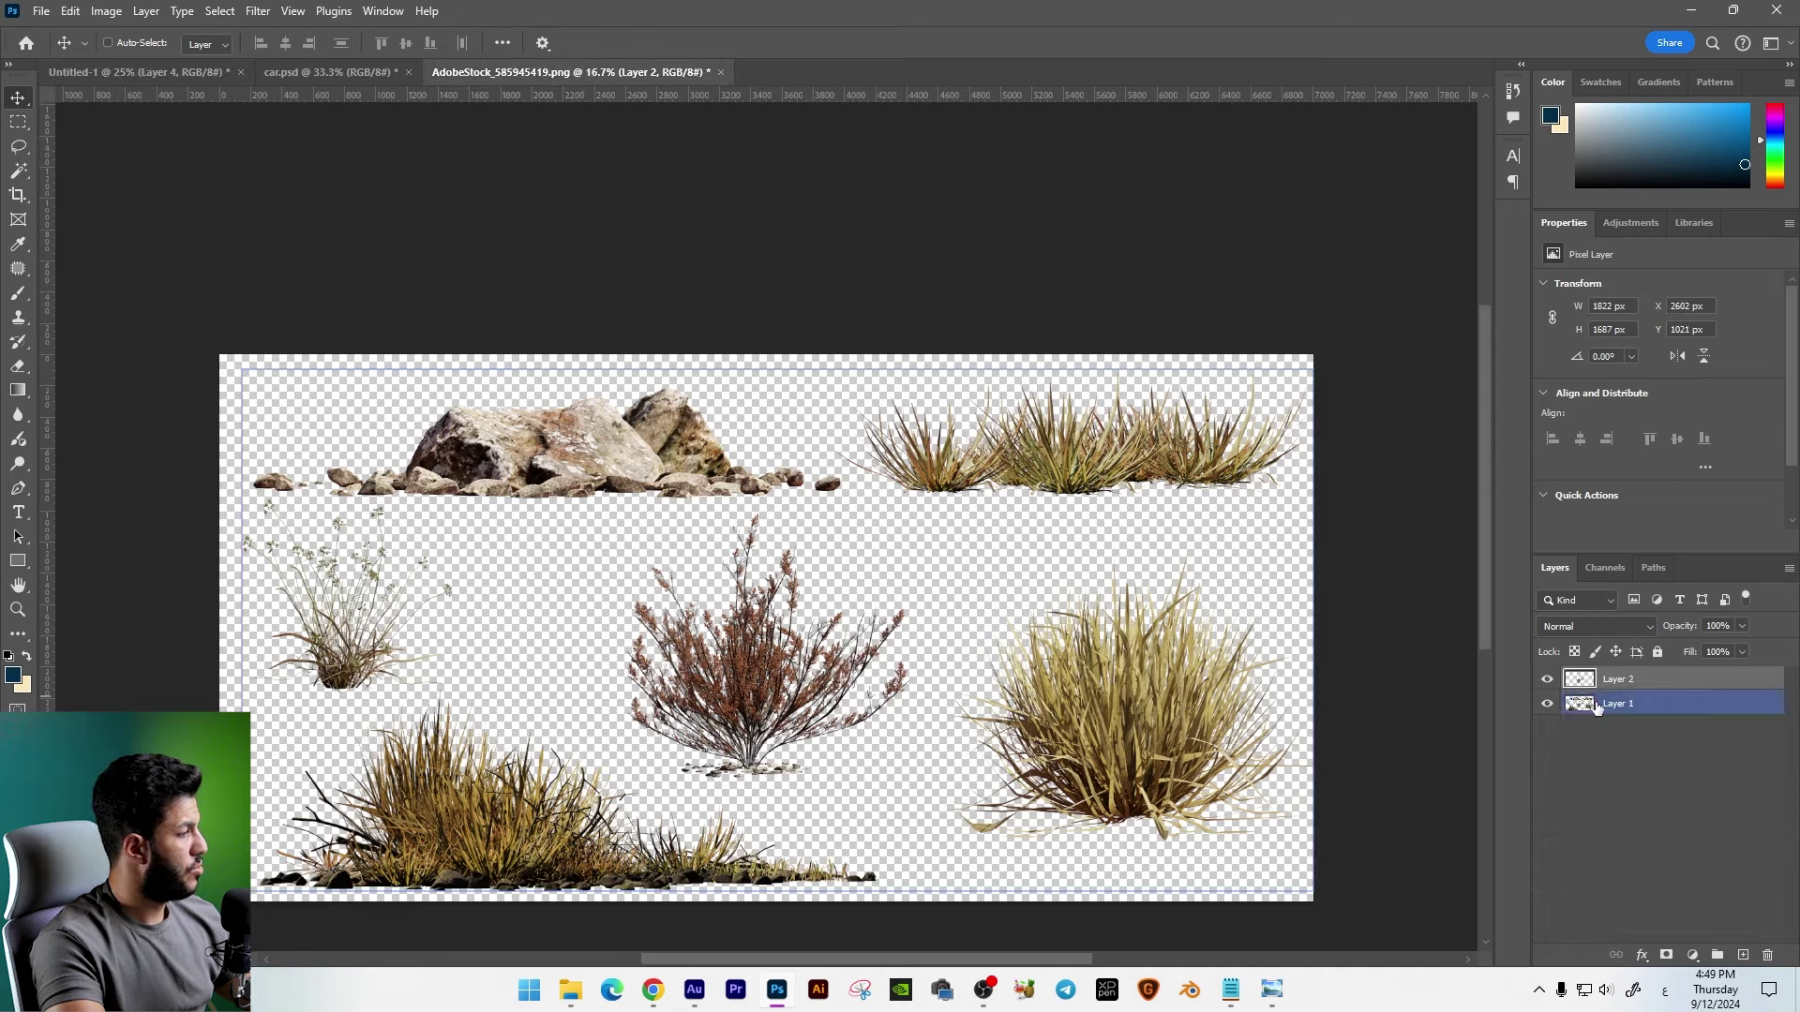
Step: Copy the rock pile from the plants sheet into the ad's lower left
click(1631, 703)
key(j)
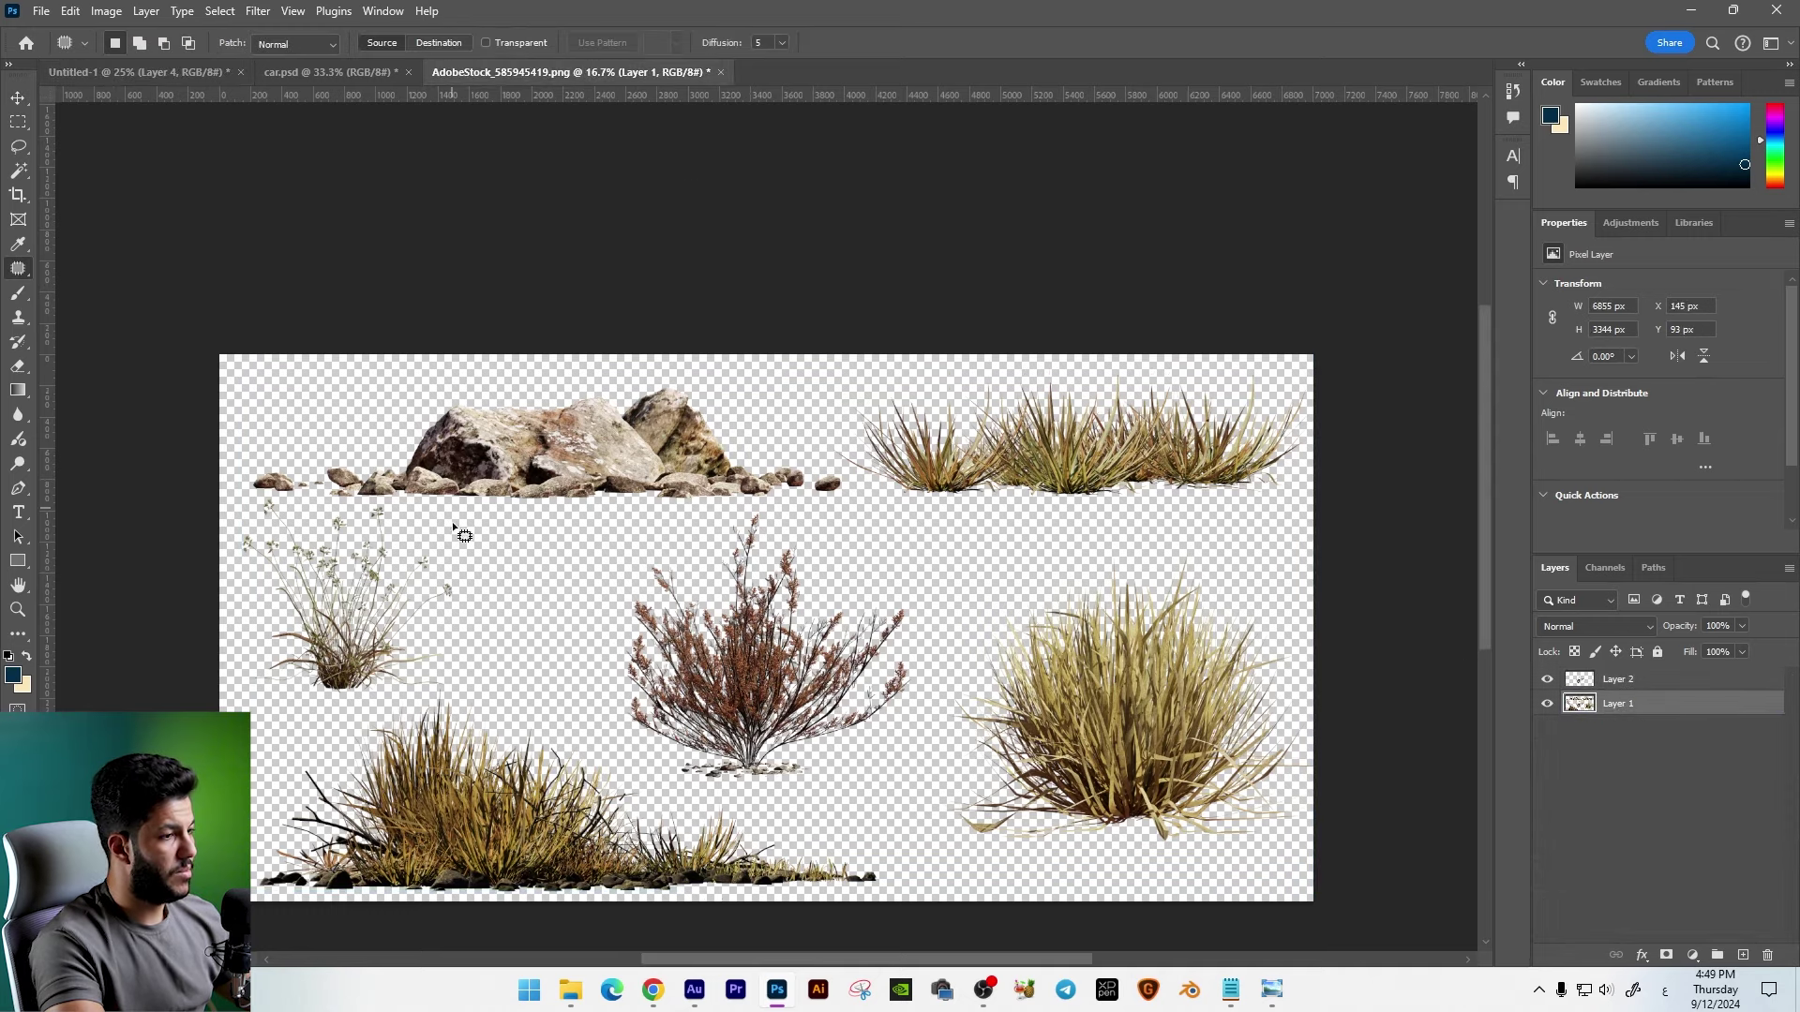
drag(393, 522, 494, 550)
key(ctrl+j)
key(v)
drag(500, 385, 164, 656)
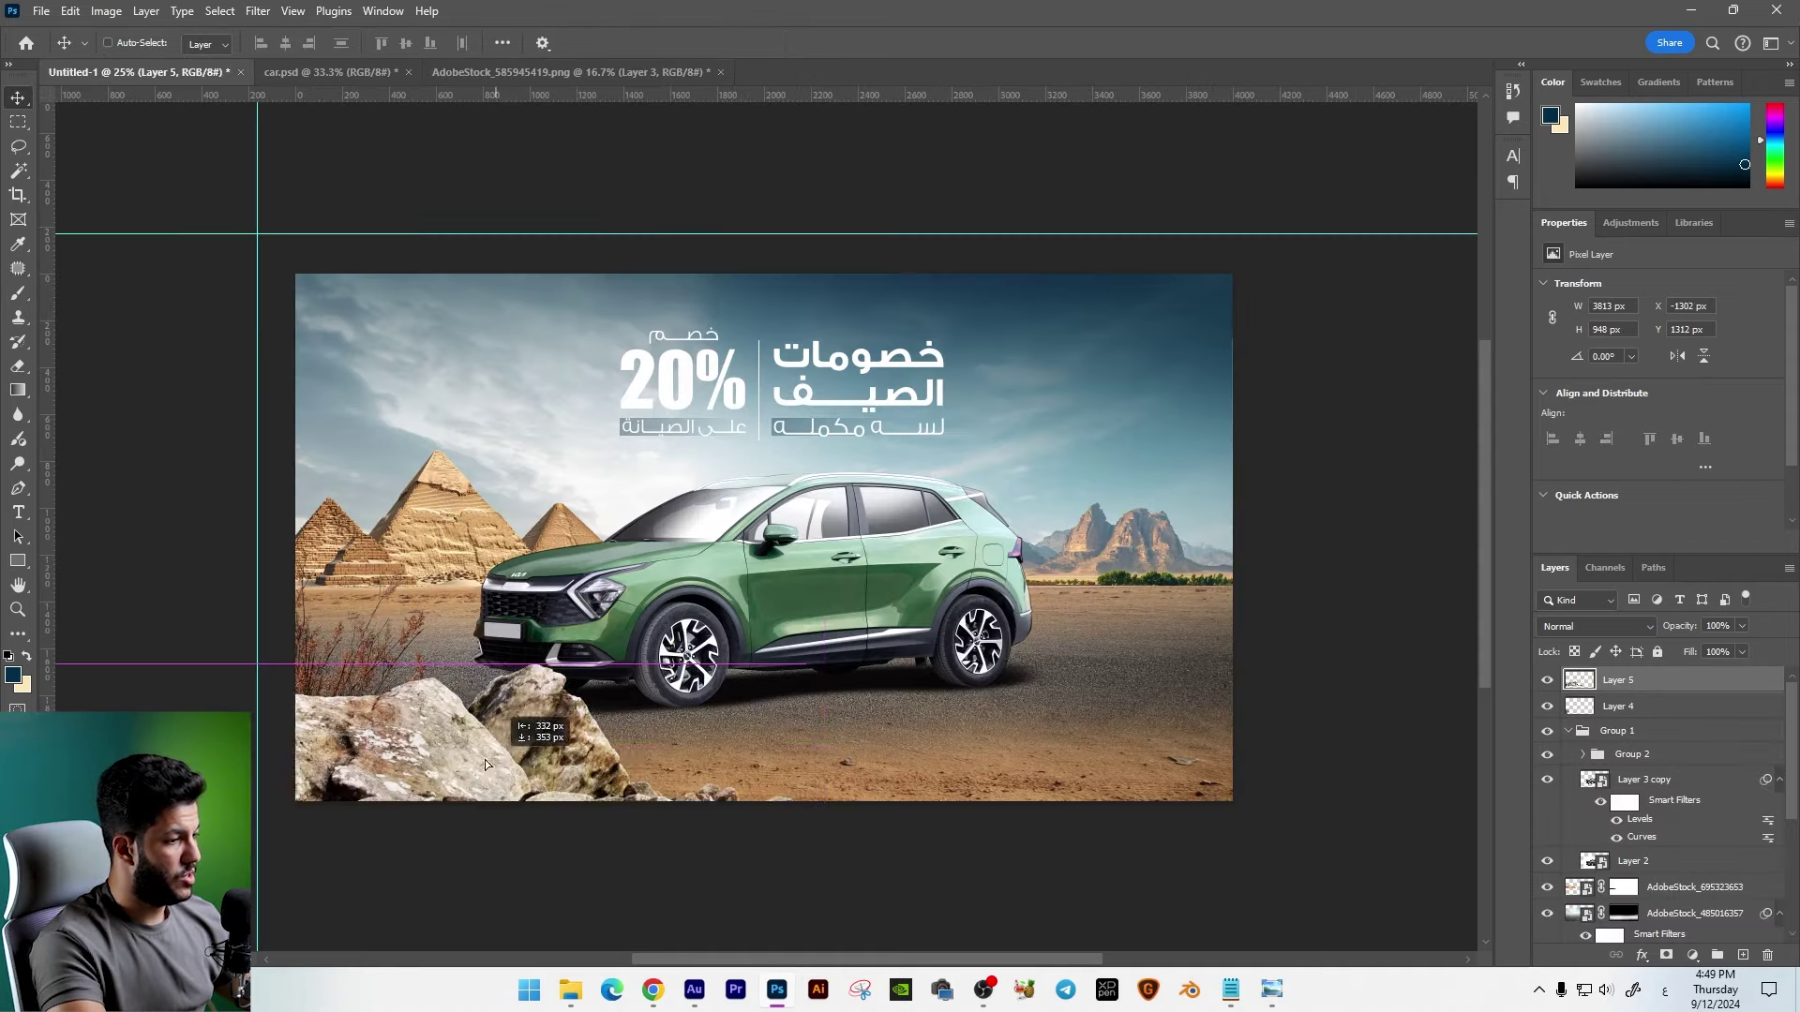
drag(1700, 741, 1678, 743)
Step: Mirror the rocks horizontally and position them in the lower-left corner
key(ctrl+t)
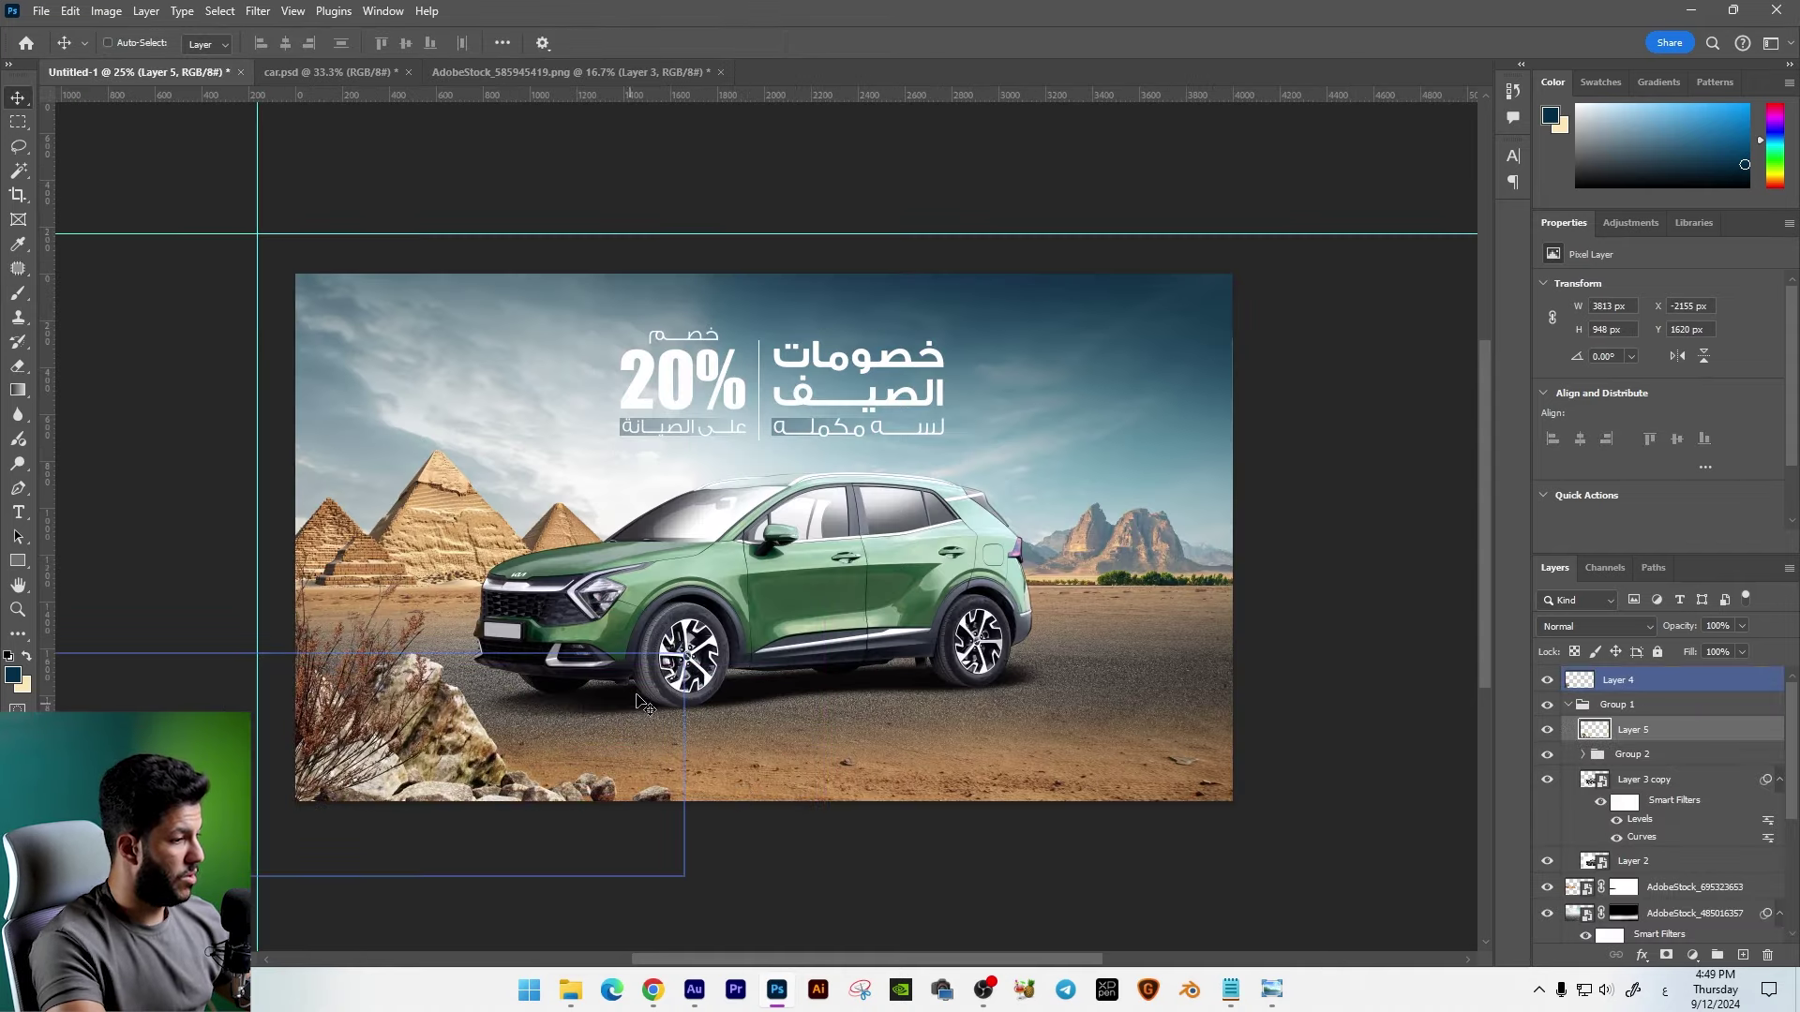
right_click(490, 714)
click(549, 694)
drag(549, 699, 504, 768)
key(Return)
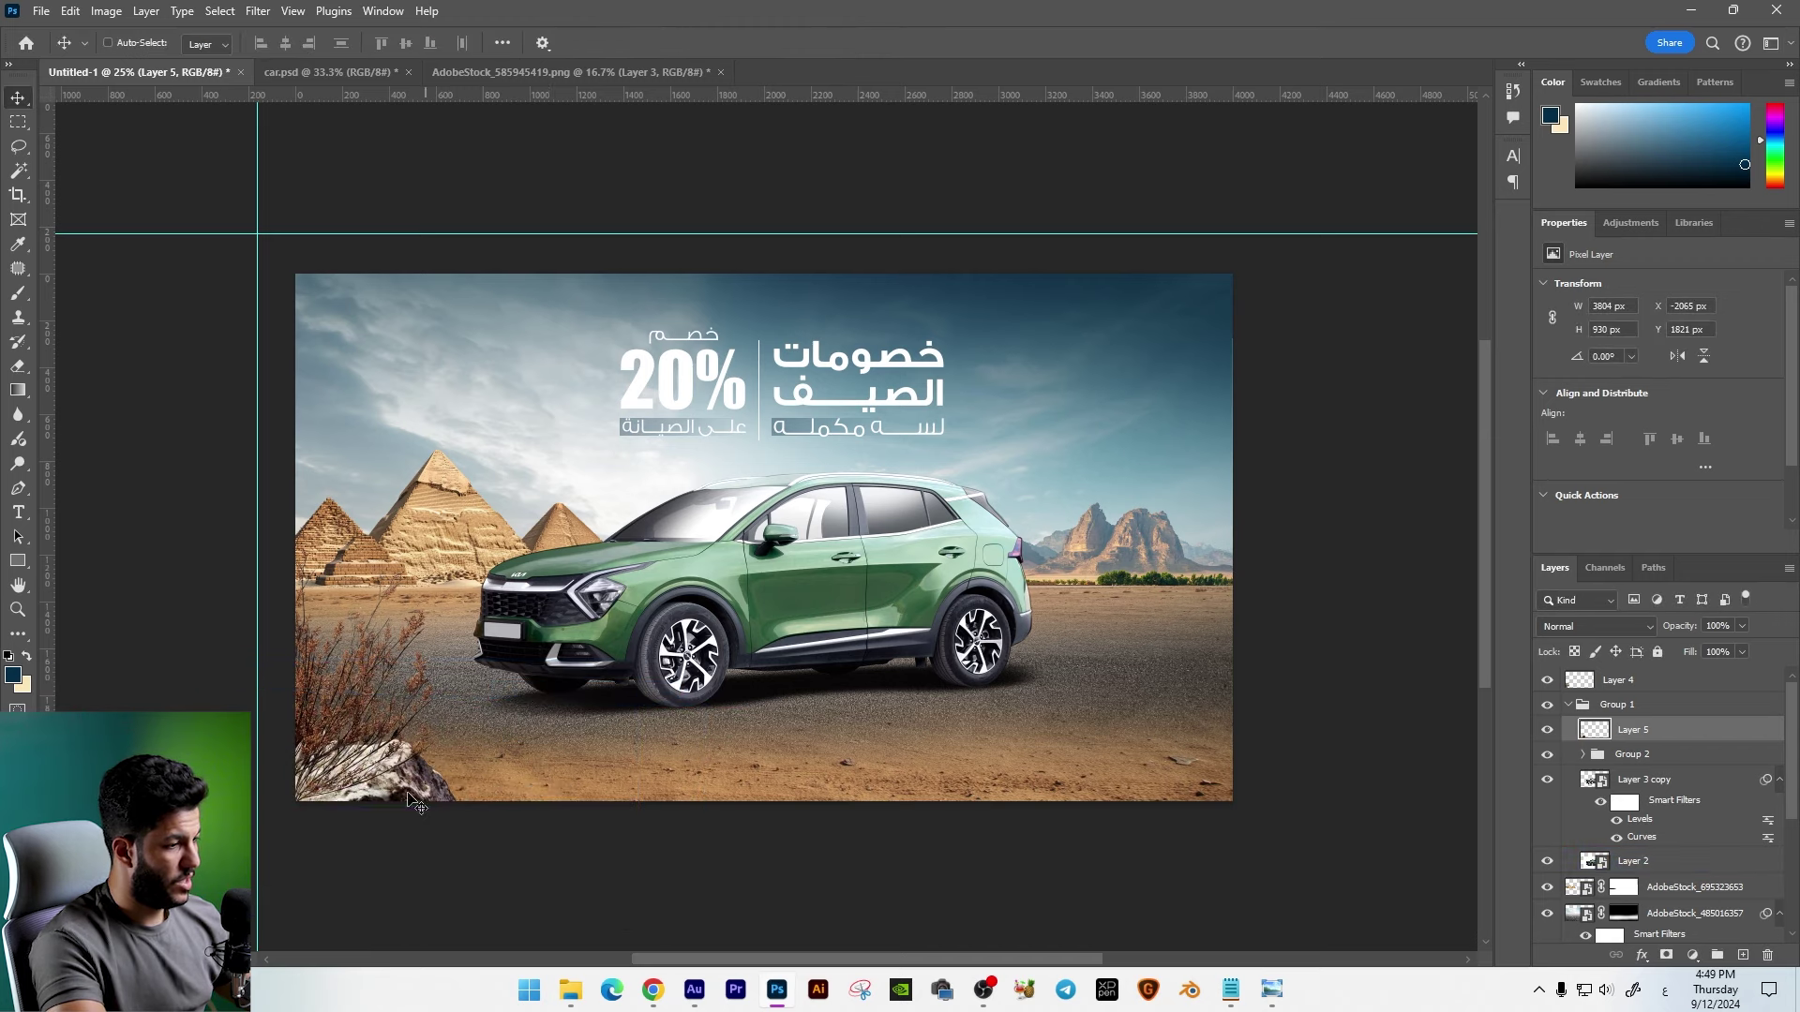
Step: Flip the rocks vertically and merge them with the shrub into one layer
key(ctrl+t)
right_click(459, 771)
click(469, 771)
key(Return)
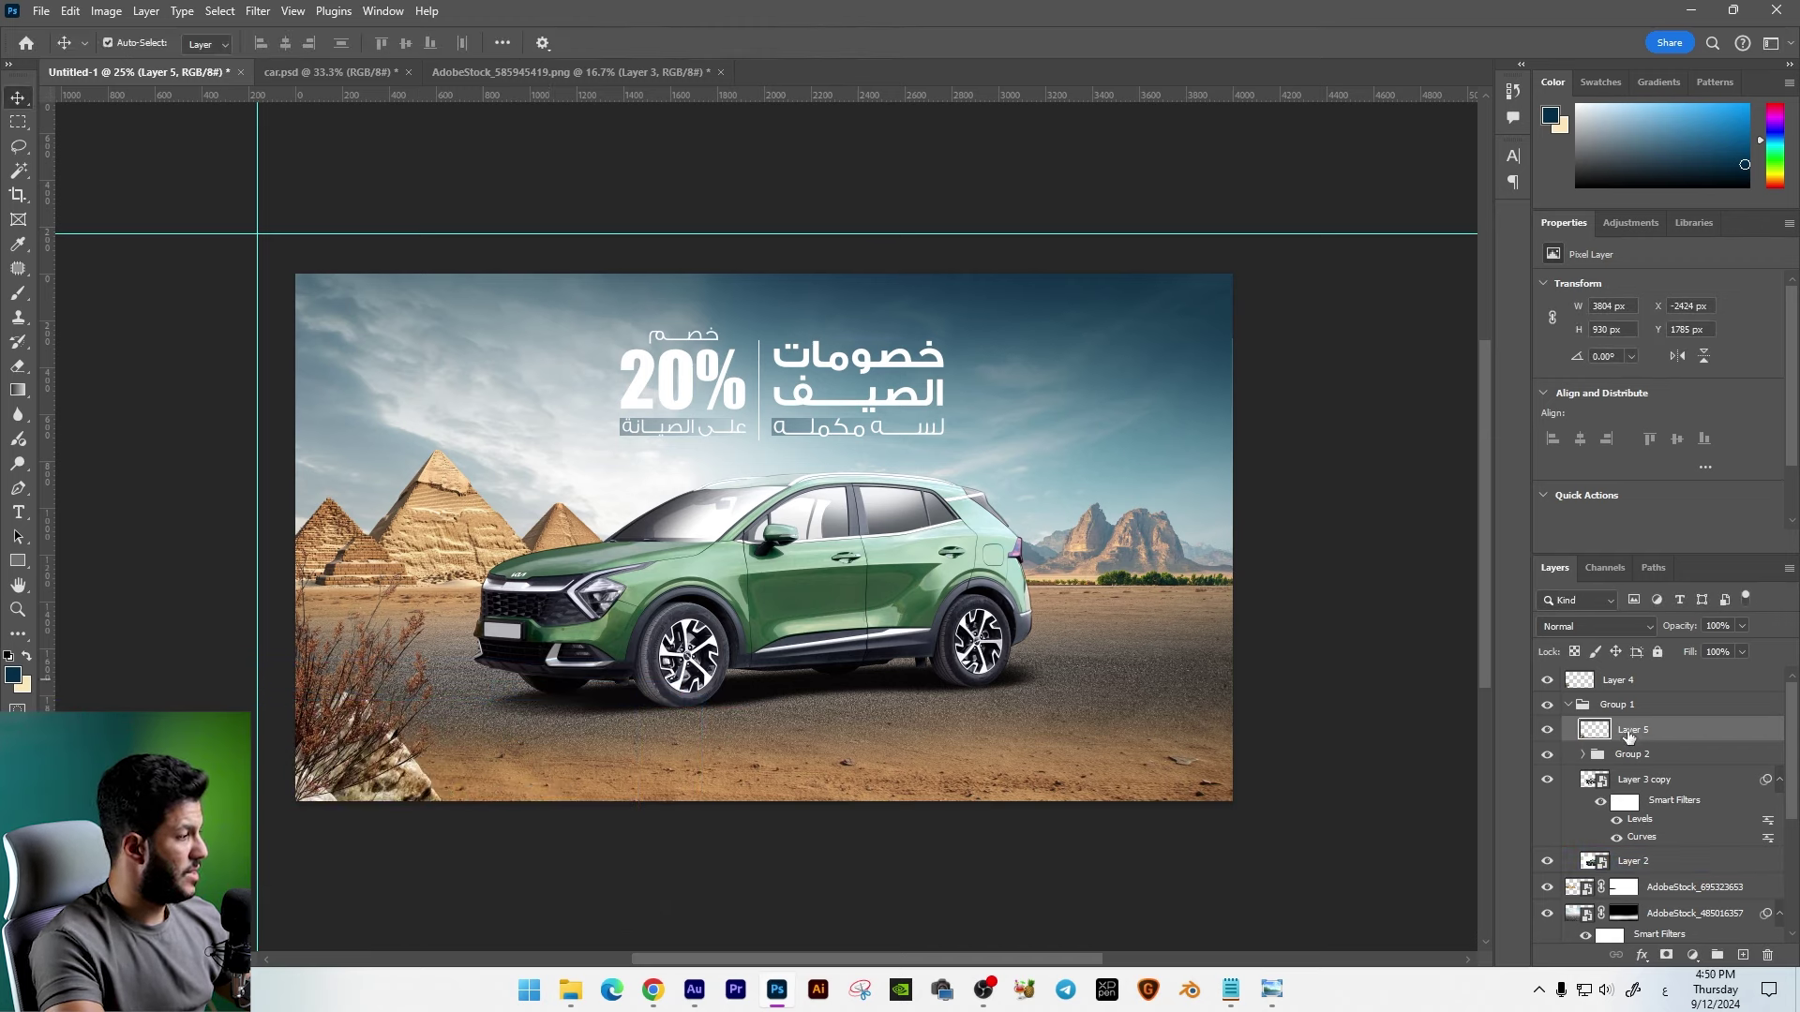
drag(1687, 728, 1635, 682)
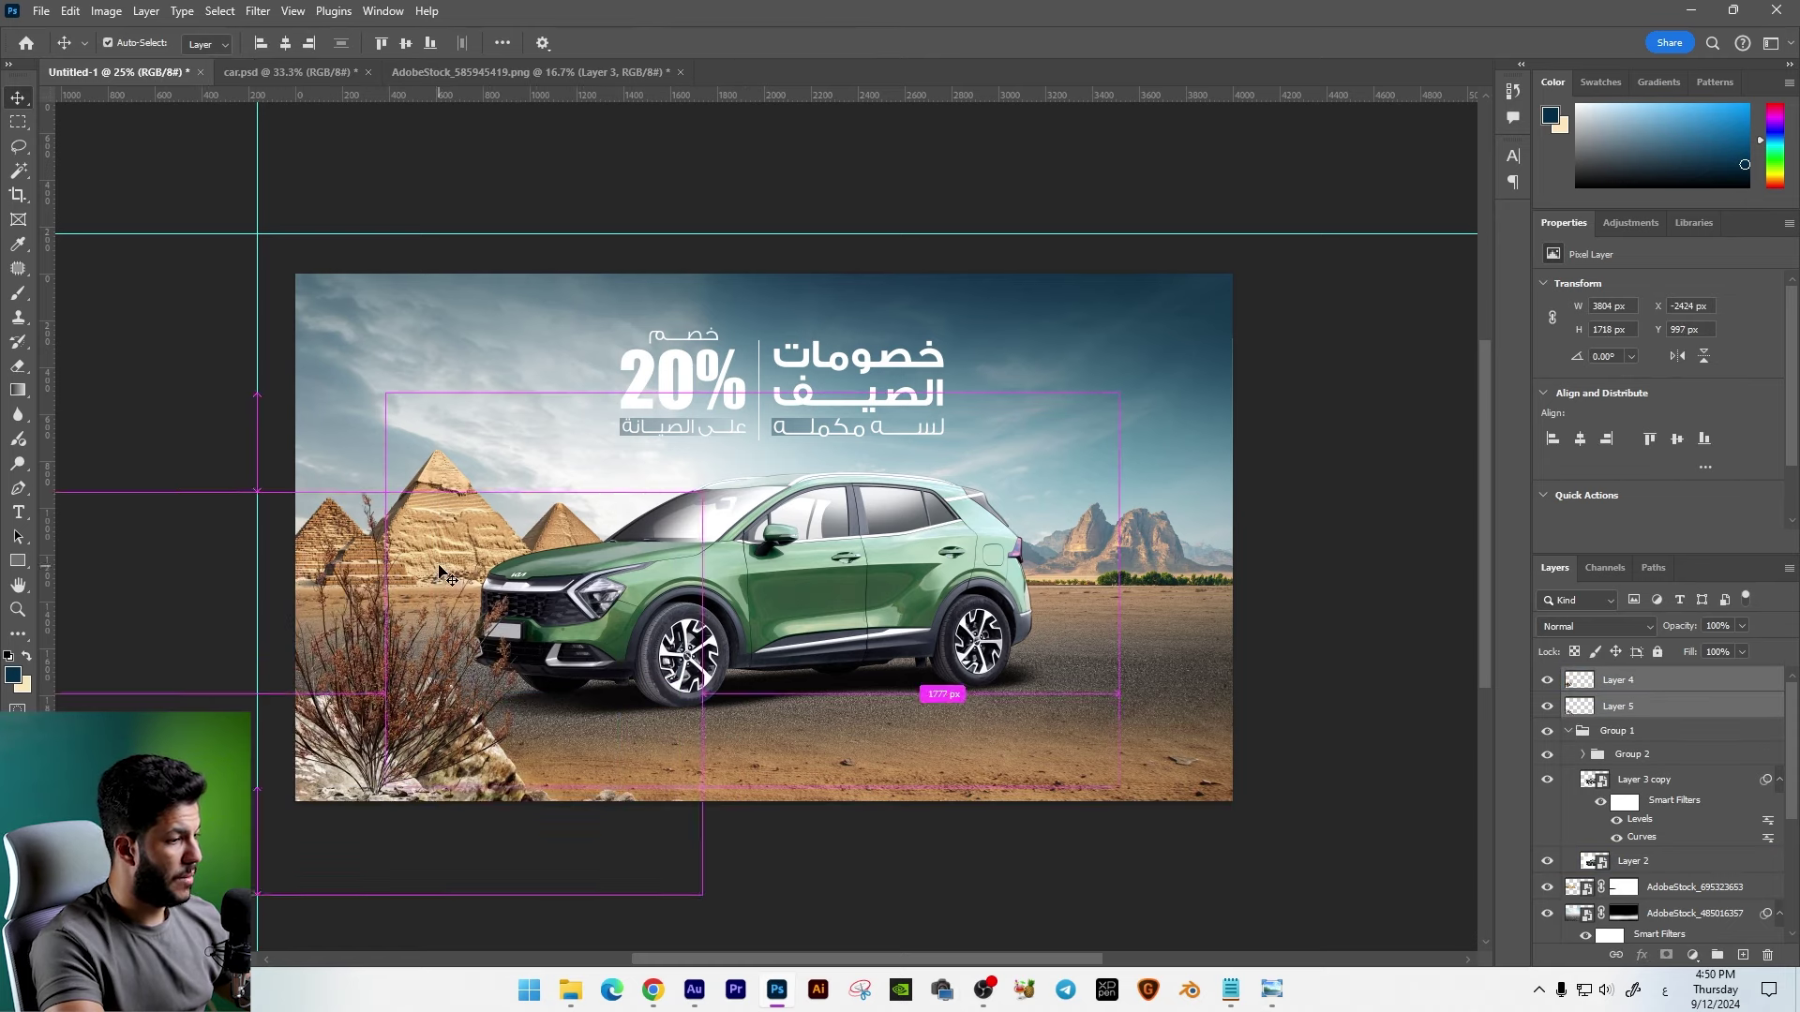
key(ctrl+e)
drag(700, 718, 703, 720)
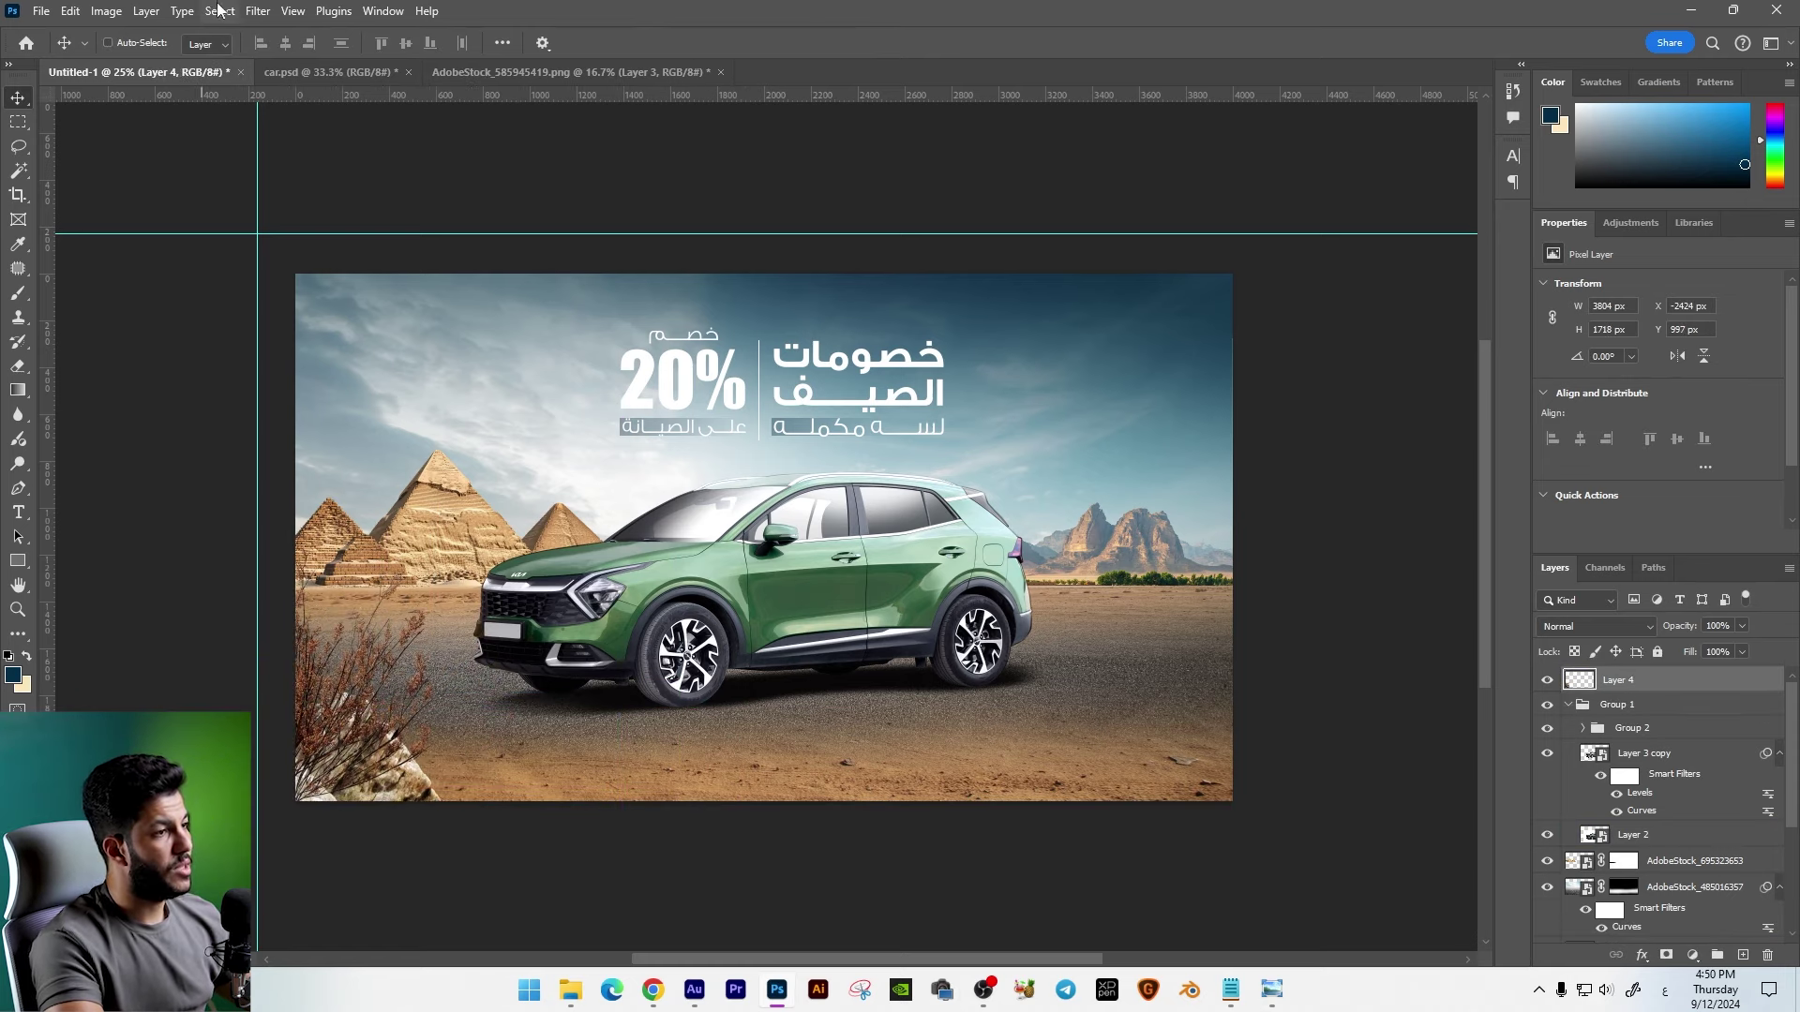
Step: Gaussian-blur the shrub and rocks at radius 13.9 and darken them with Levels
click(258, 11)
mouse_move(270, 234)
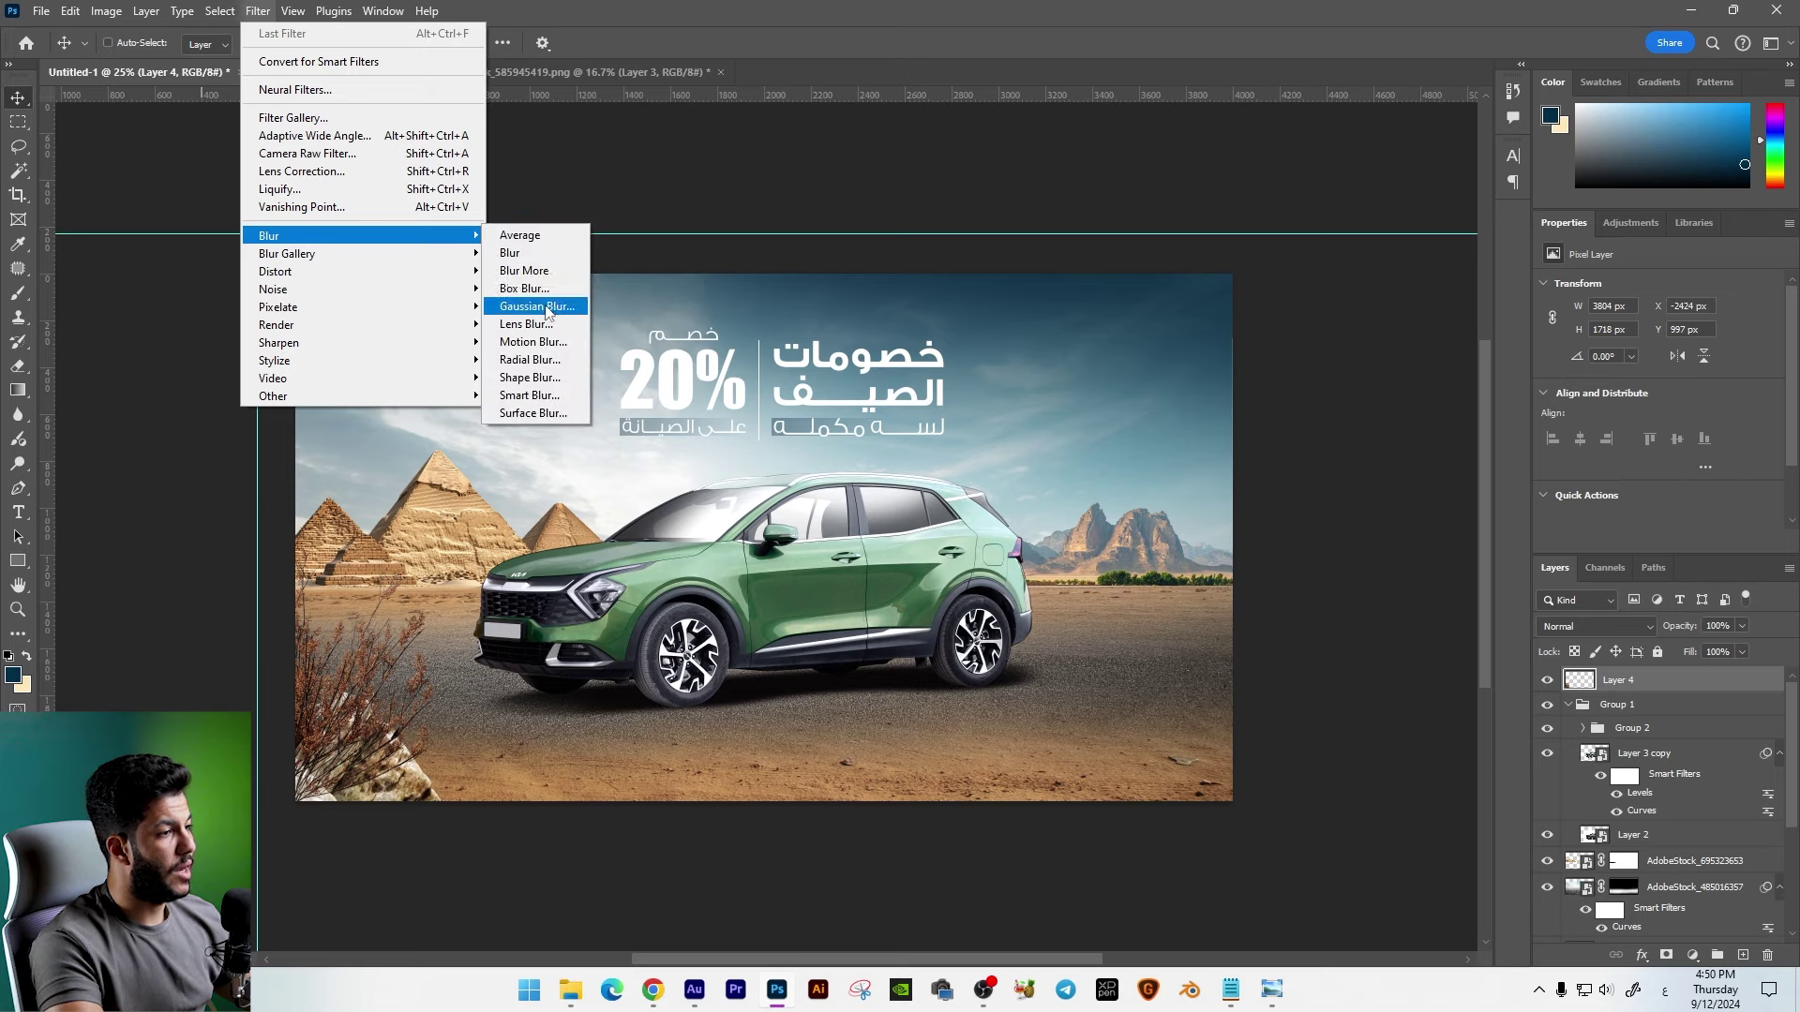
click(541, 306)
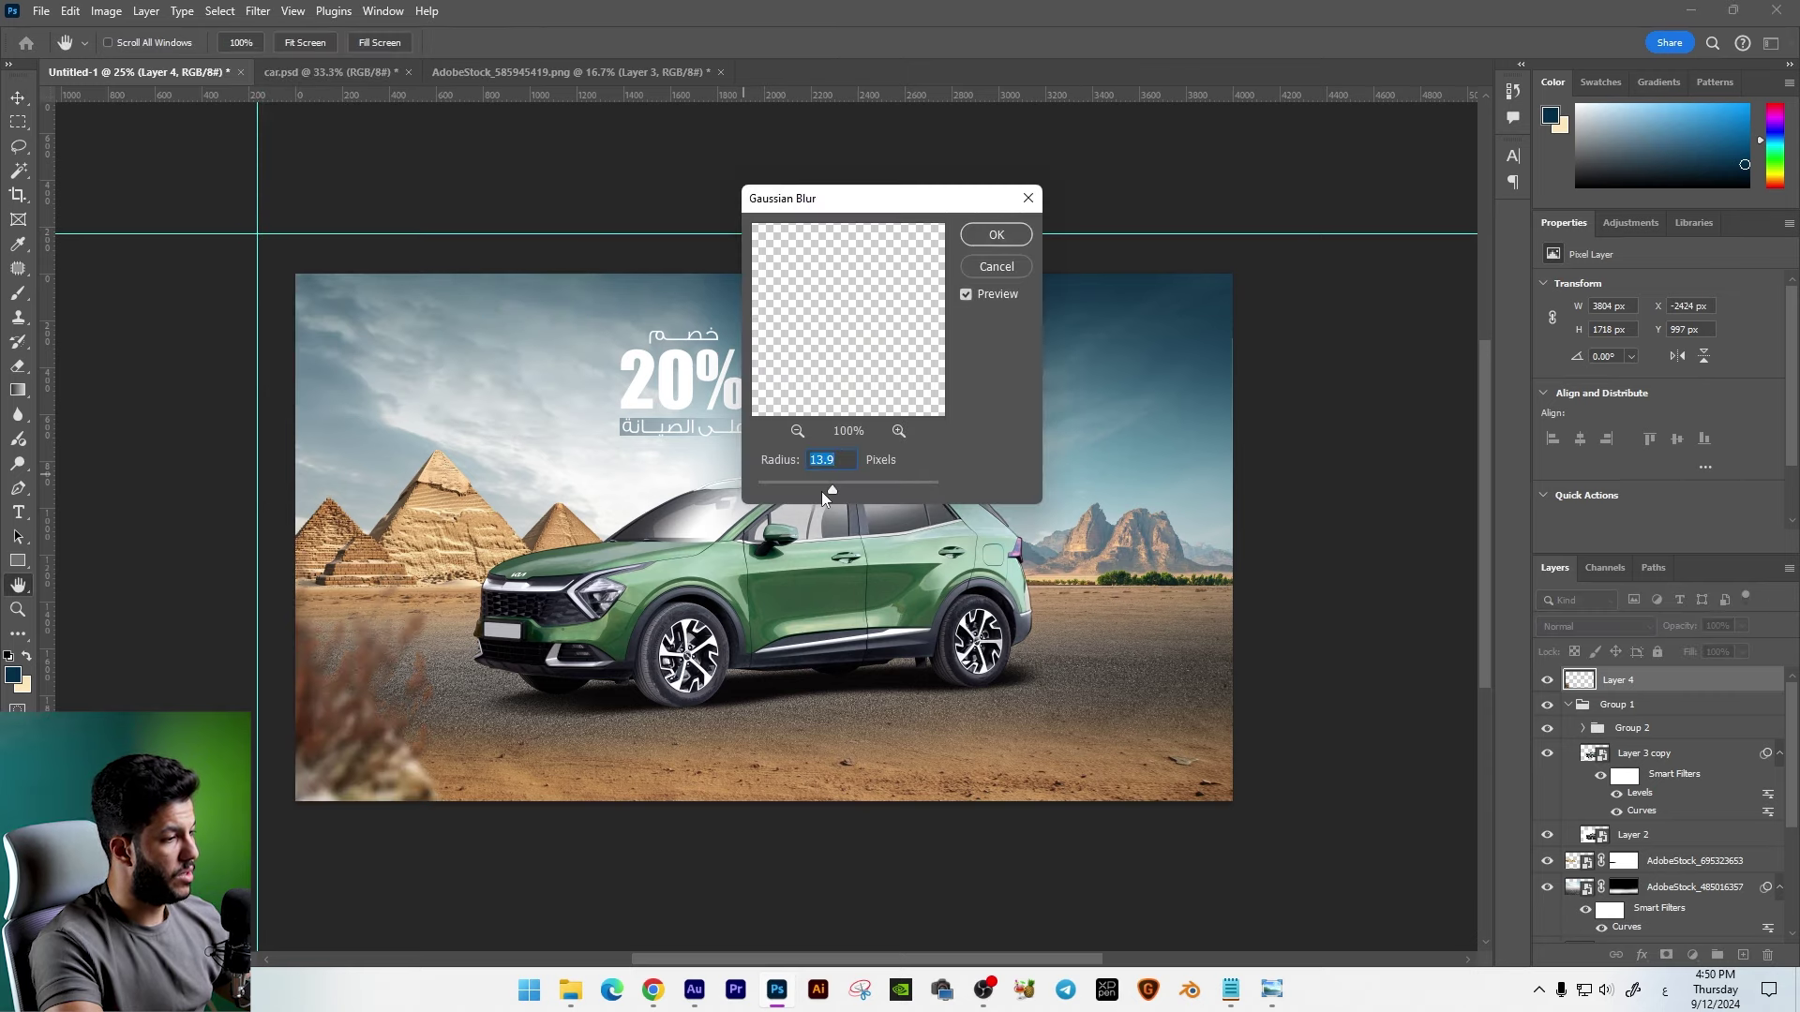
key(Return)
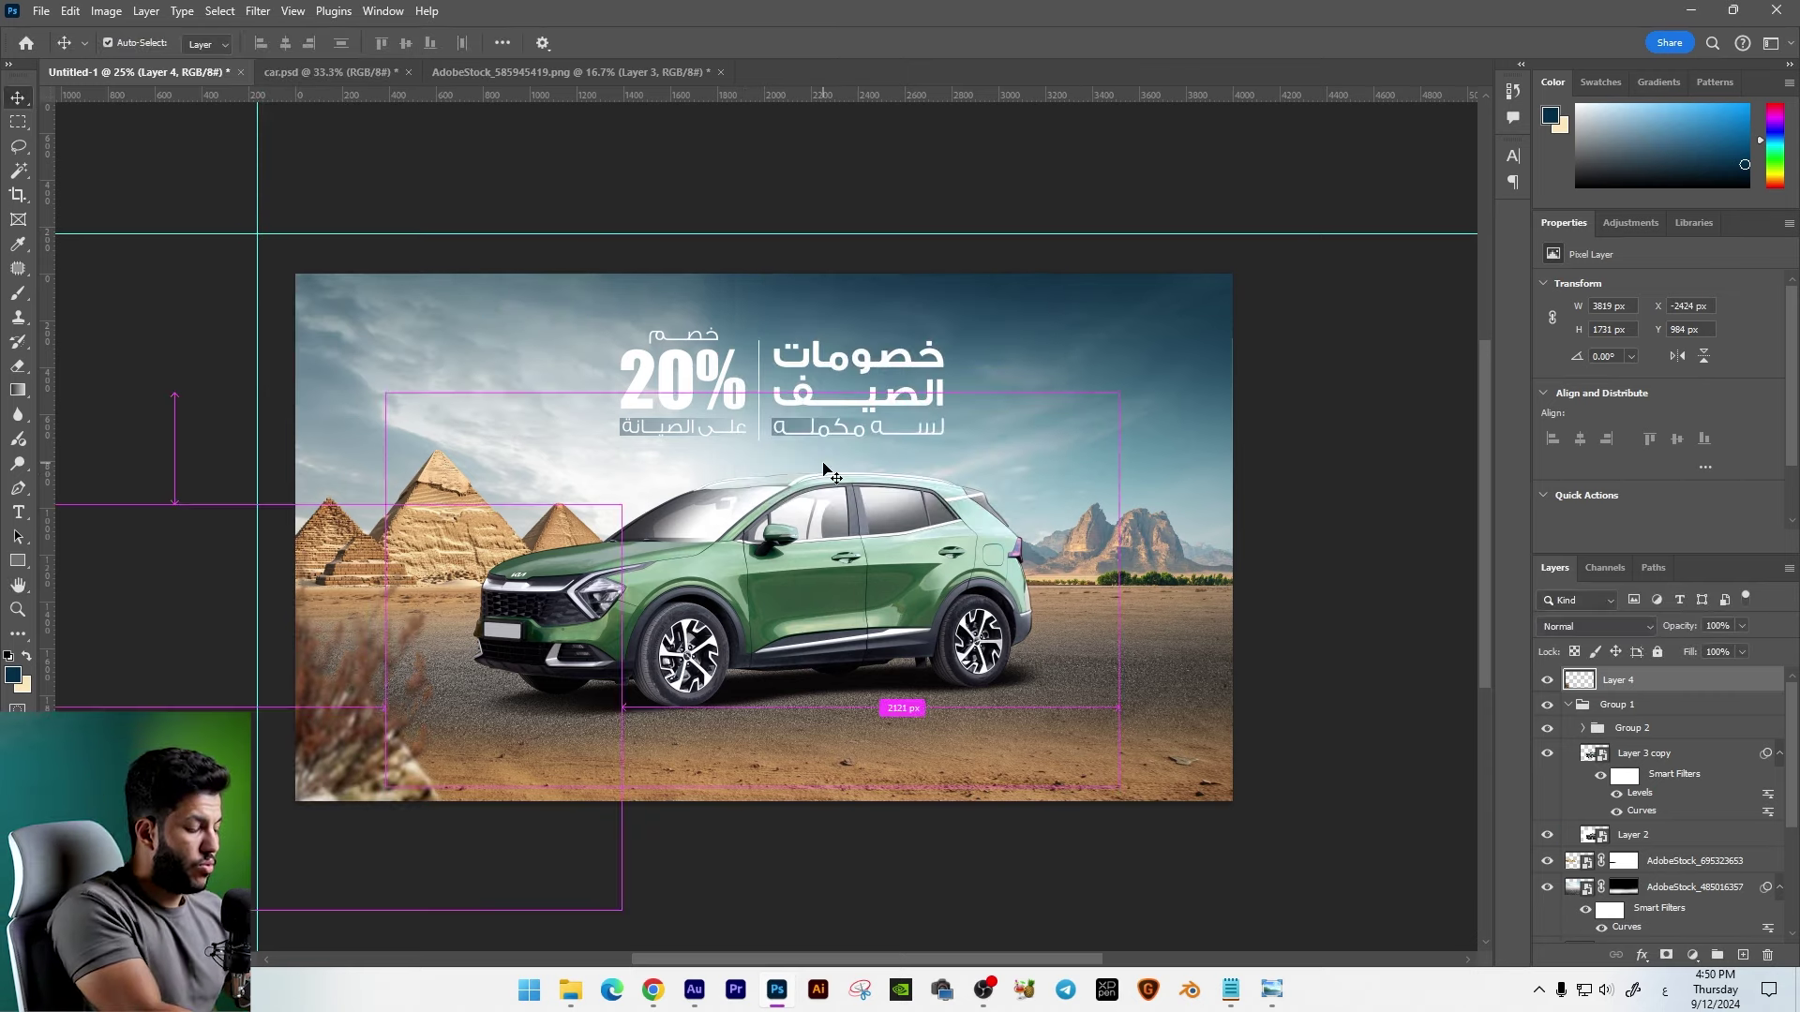
key(ctrl+l)
drag(1596, 532, 1550, 532)
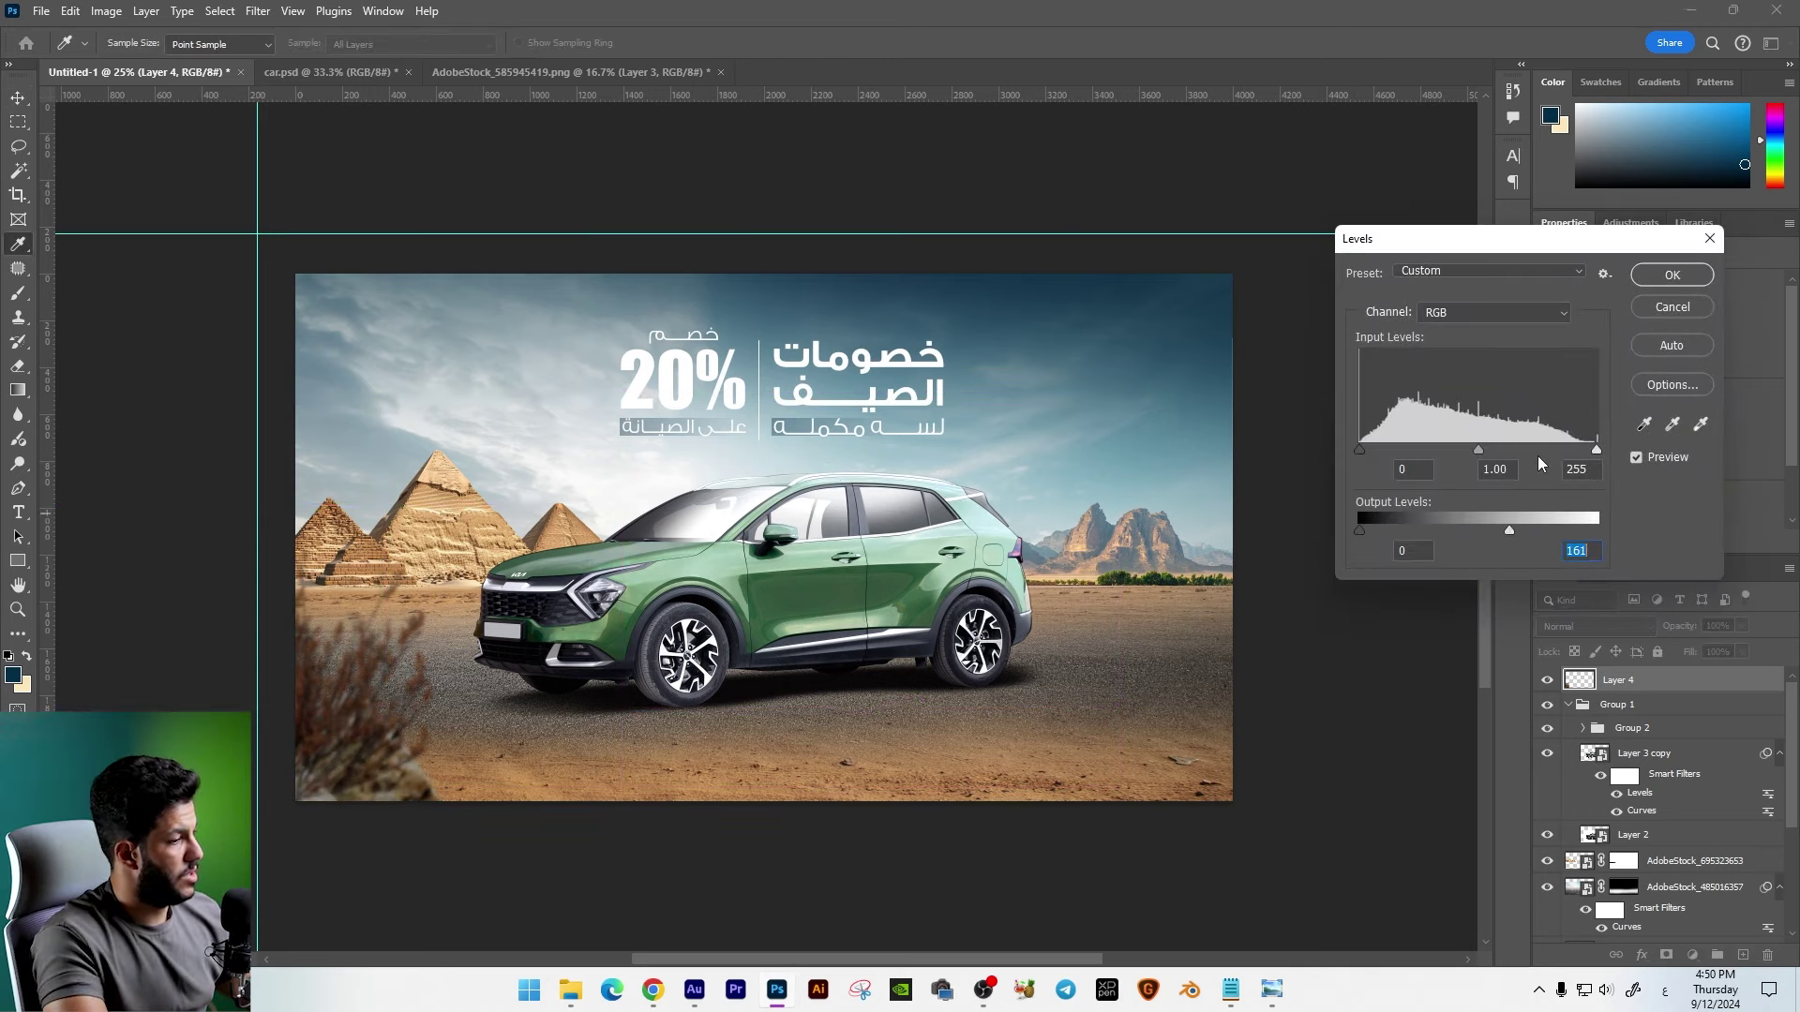
key(Return)
Step: Lower the foreground slightly, then drag AdobeStock_206820443.jpeg into Photoshop
key(v)
ctrl+click(949, 560)
drag(948, 560, 949, 581)
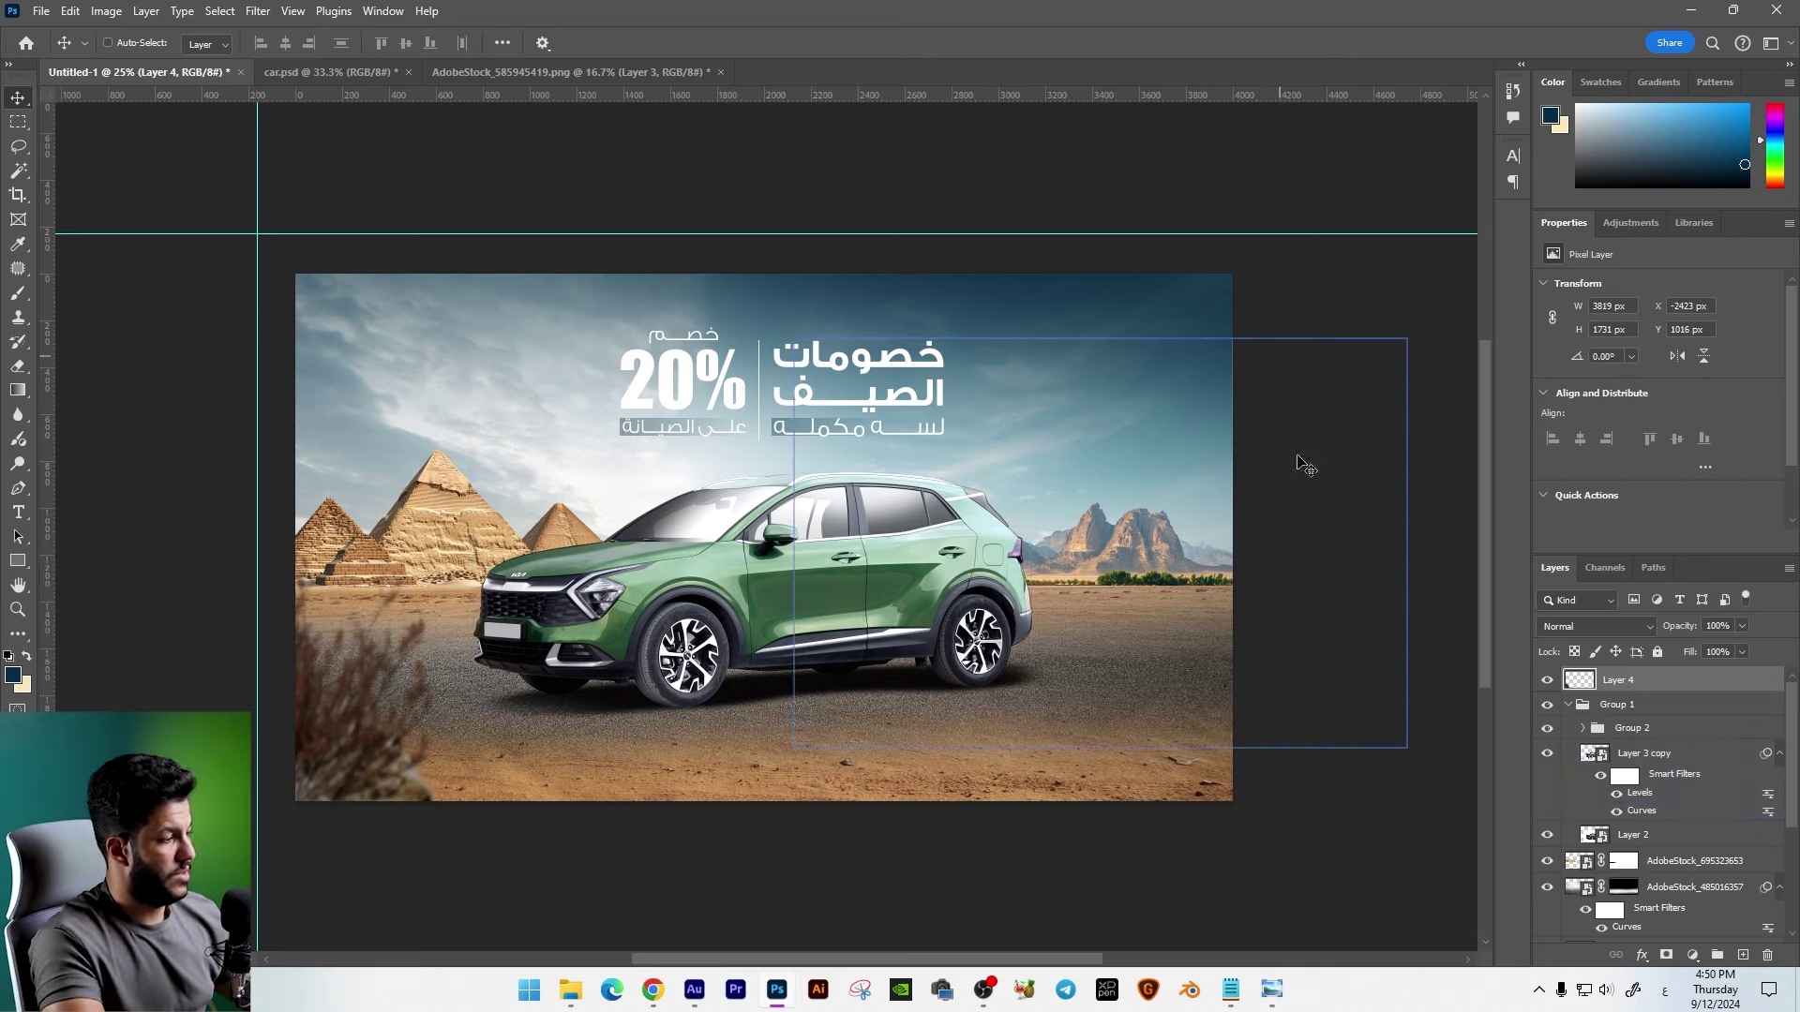
key(alt+Tab)
drag(216, 272, 206, 281)
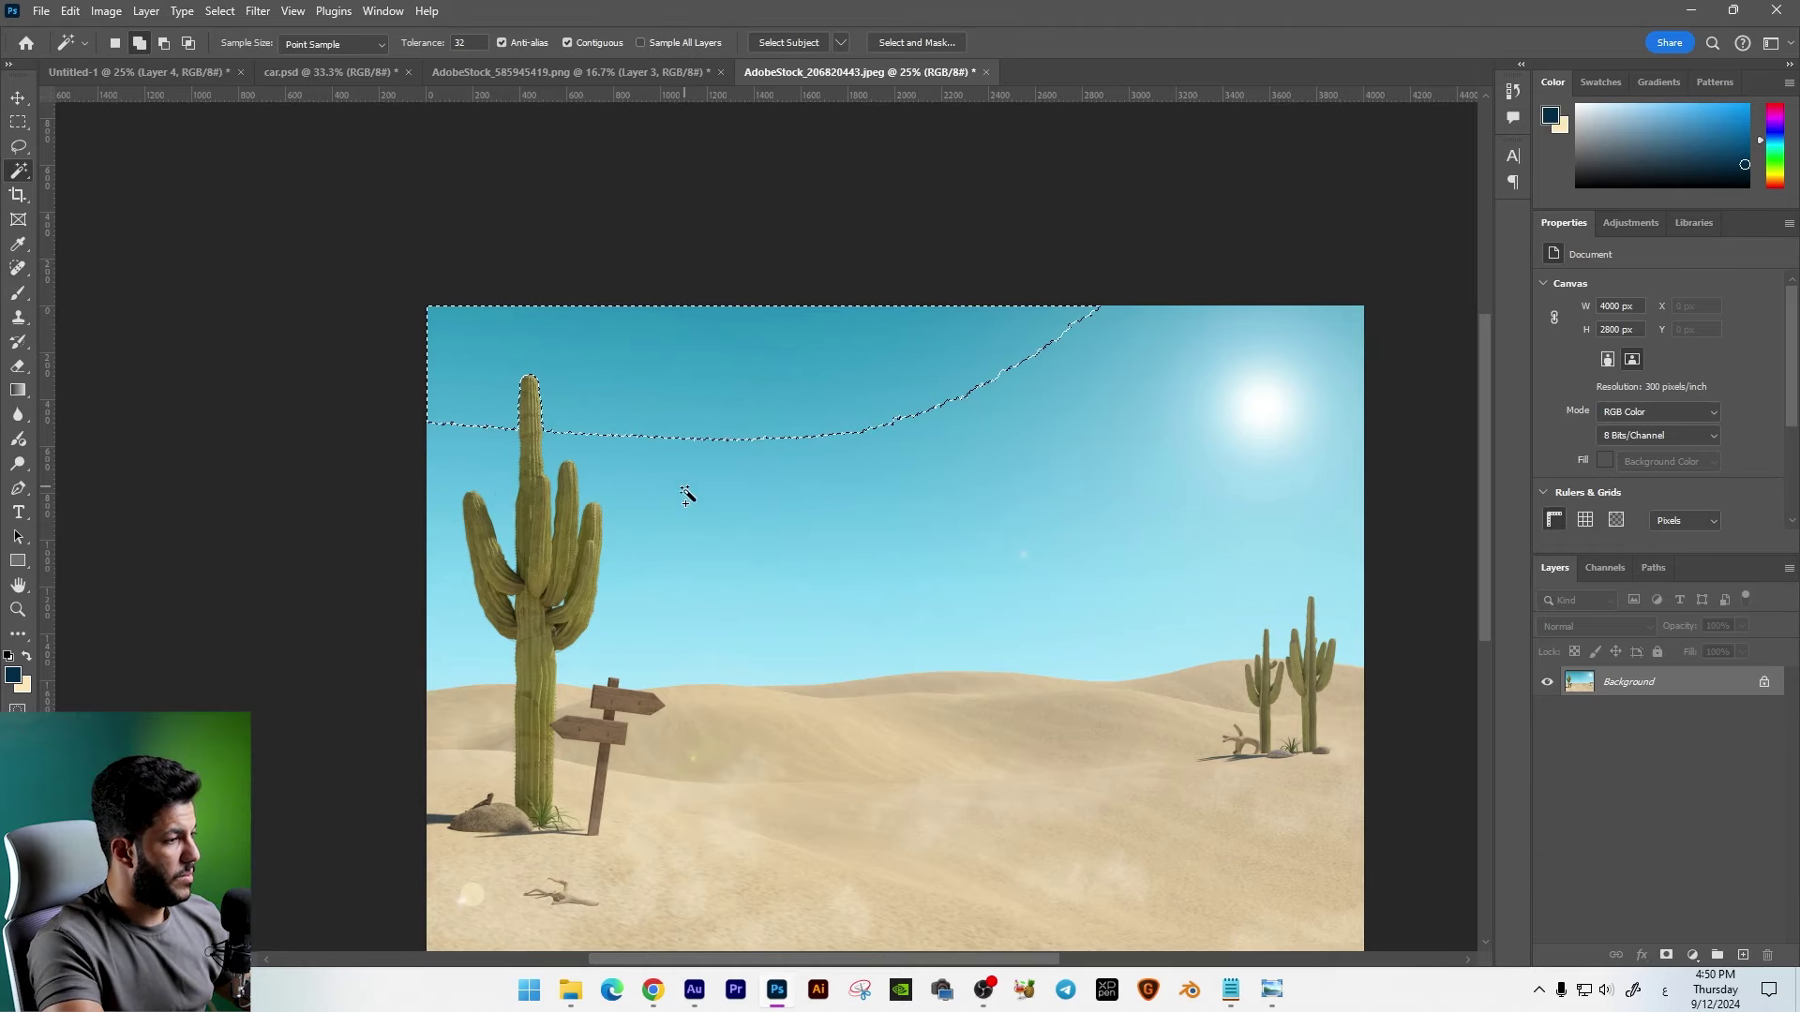
Step: Delete the sky and sand from the cactus desert photo
click(682, 644)
click(220, 11)
key(Delete)
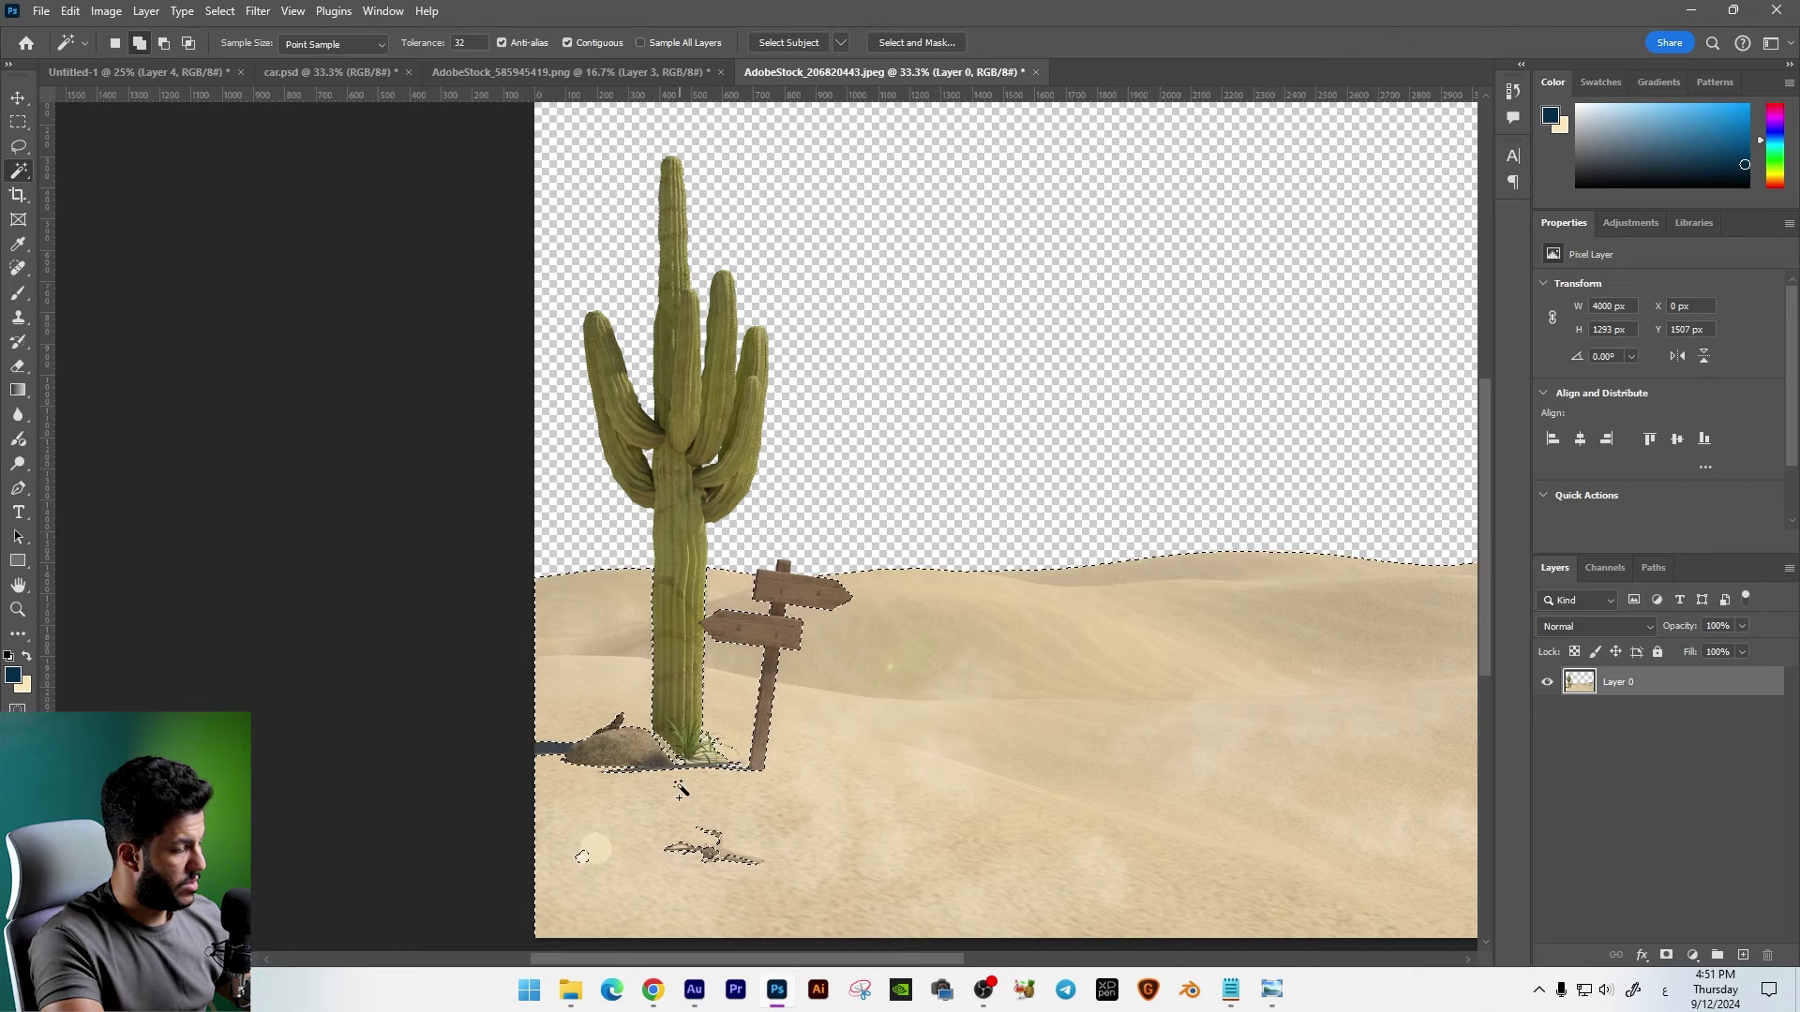
key(ctrl+shift+i)
key(Delete)
key(ctrl+0)
Step: Copy the tall cactus and signpost onto a layer and carry it into the car ad
key(shift+w)
key(j)
drag(213, 281, 68, 241)
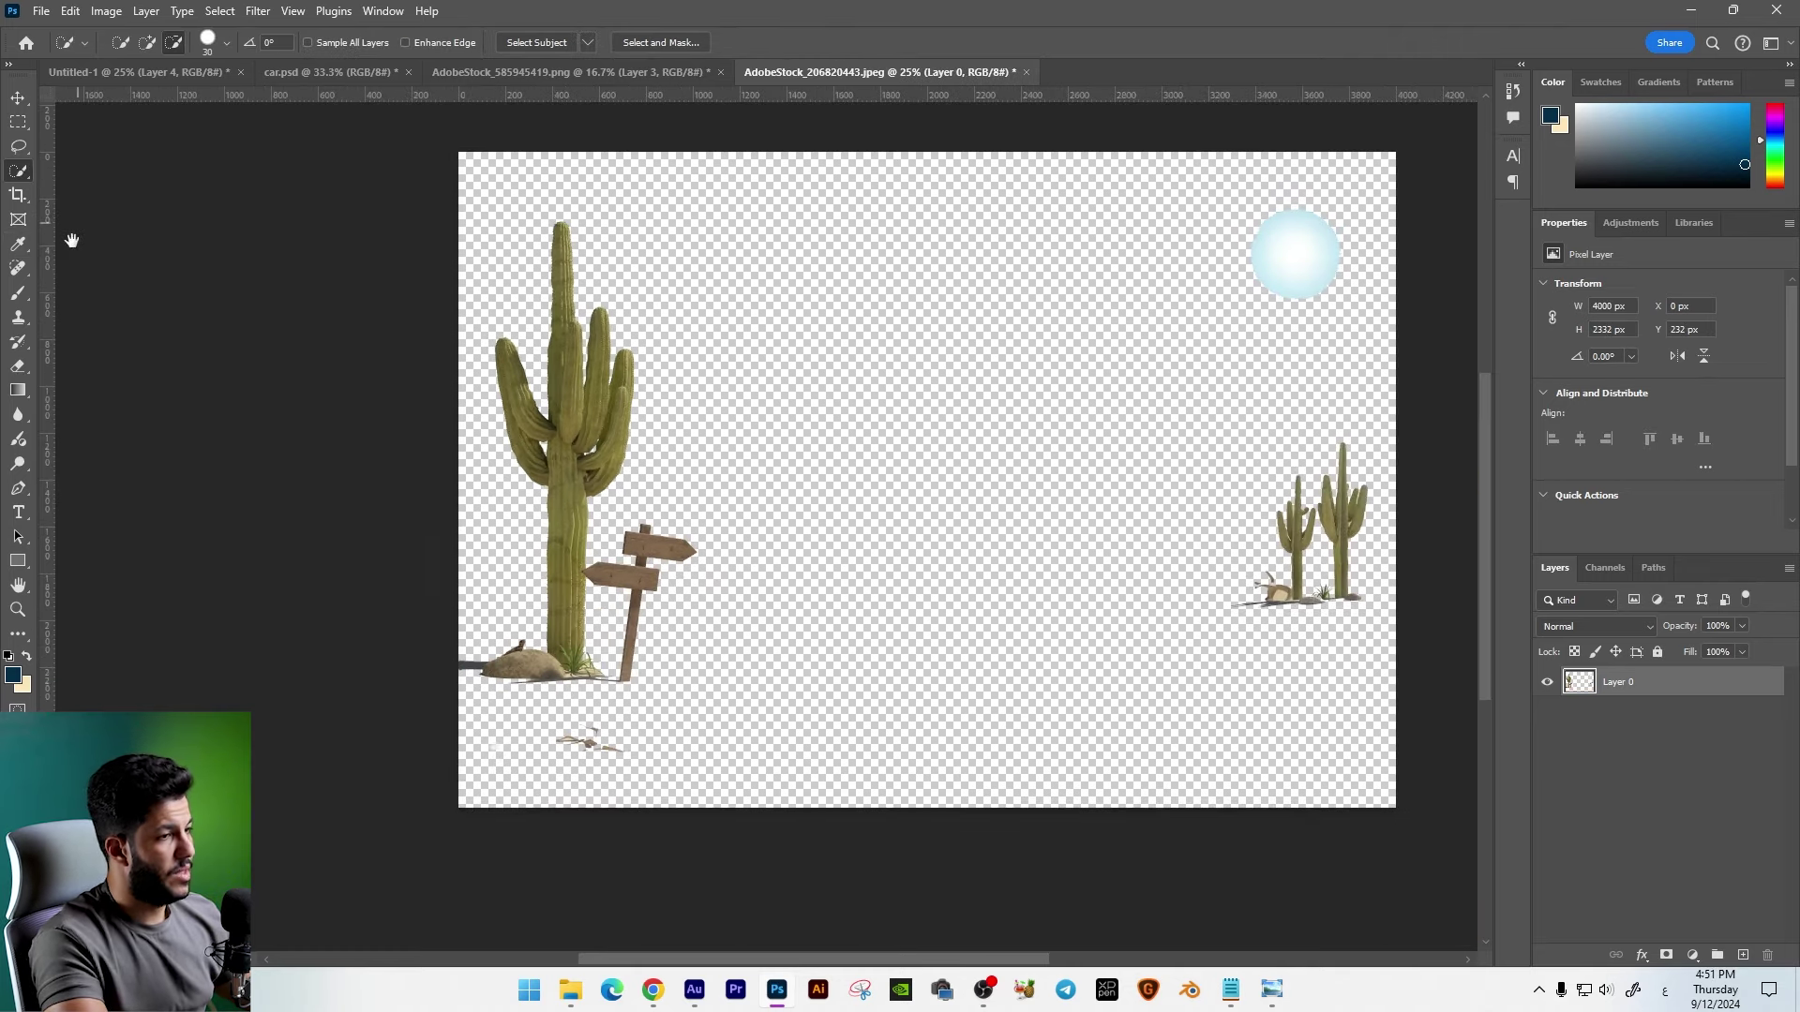
drag(476, 185, 647, 192)
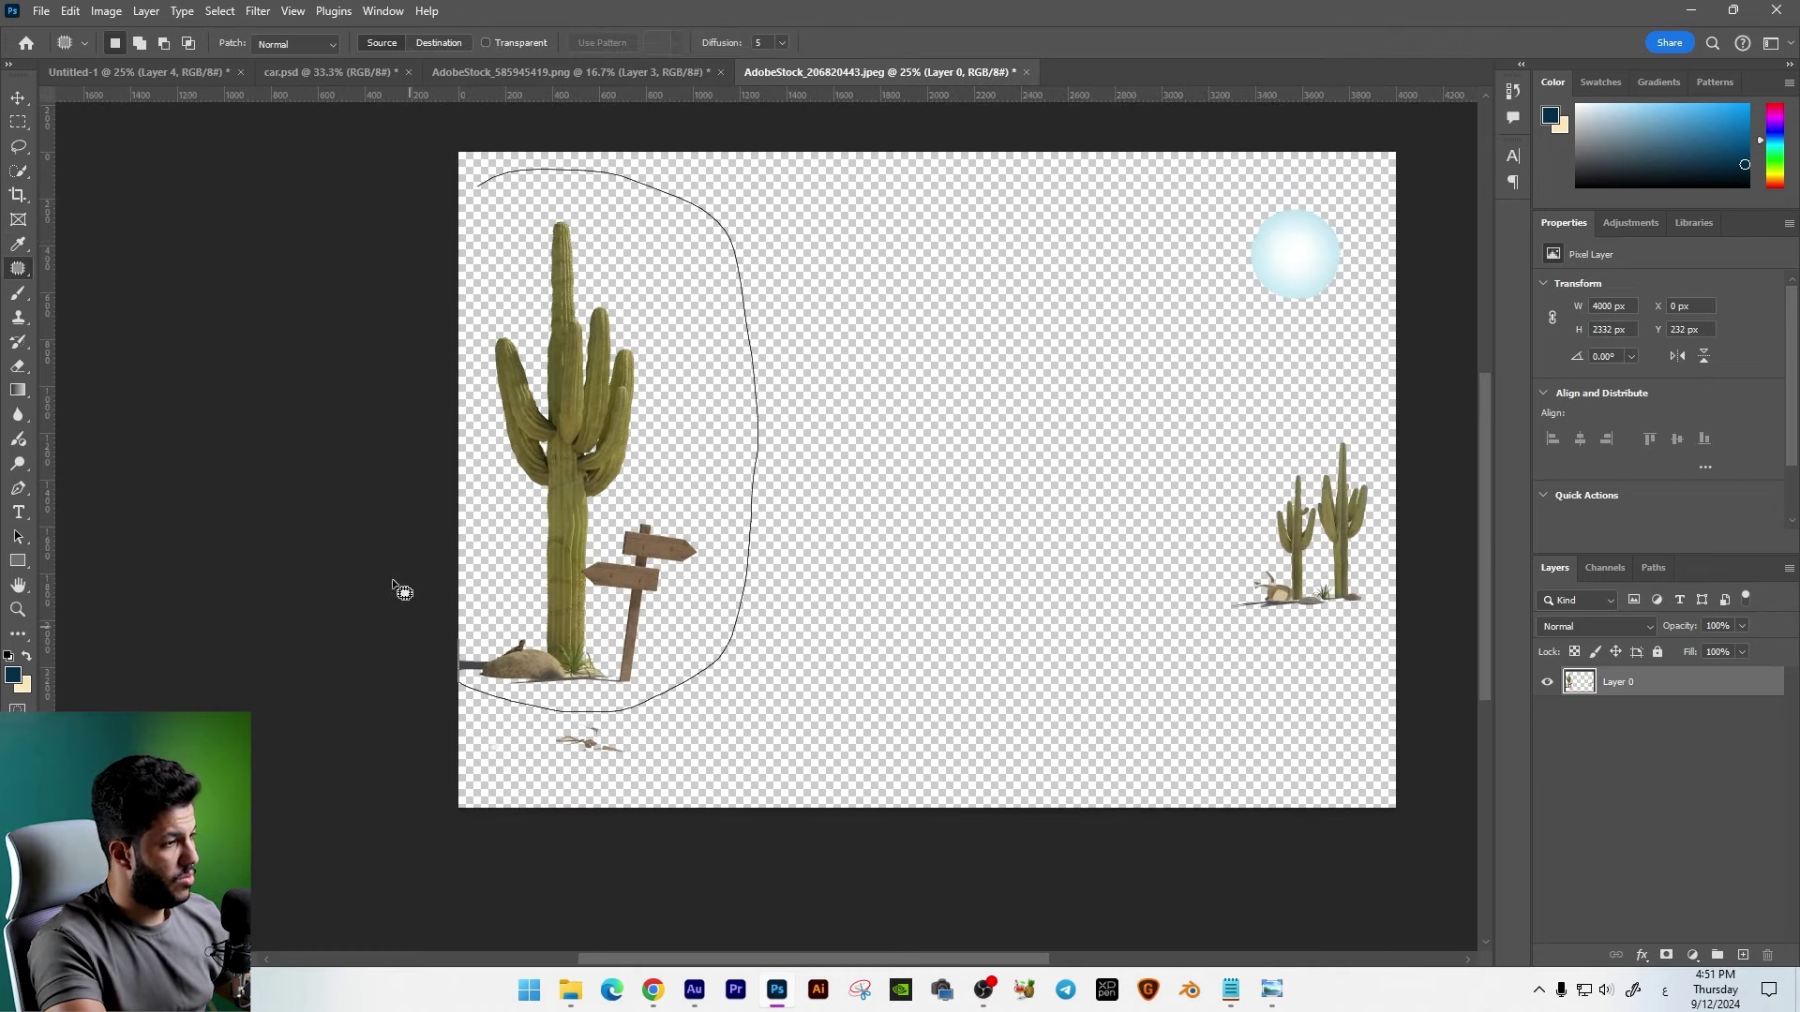
key(ctrl+j)
key(v)
mouse_move(475, 357)
mouse_down()
mouse_move(973, 540)
mouse_move(1031, 506)
mouse_up()
Step: Shrink the cactus and place it beside the mountains on the ad's right
key(ctrl+t)
mouse_move(1166, 274)
mouse_down()
mouse_move(1136, 343)
mouse_move(1151, 377)
mouse_up()
drag(1149, 459, 1144, 543)
key(Return)
key(ctrl+plus)
key(ctrl+plus)
key(ctrl+plus)
drag(886, 441, 876, 442)
key(ctrl+plus)
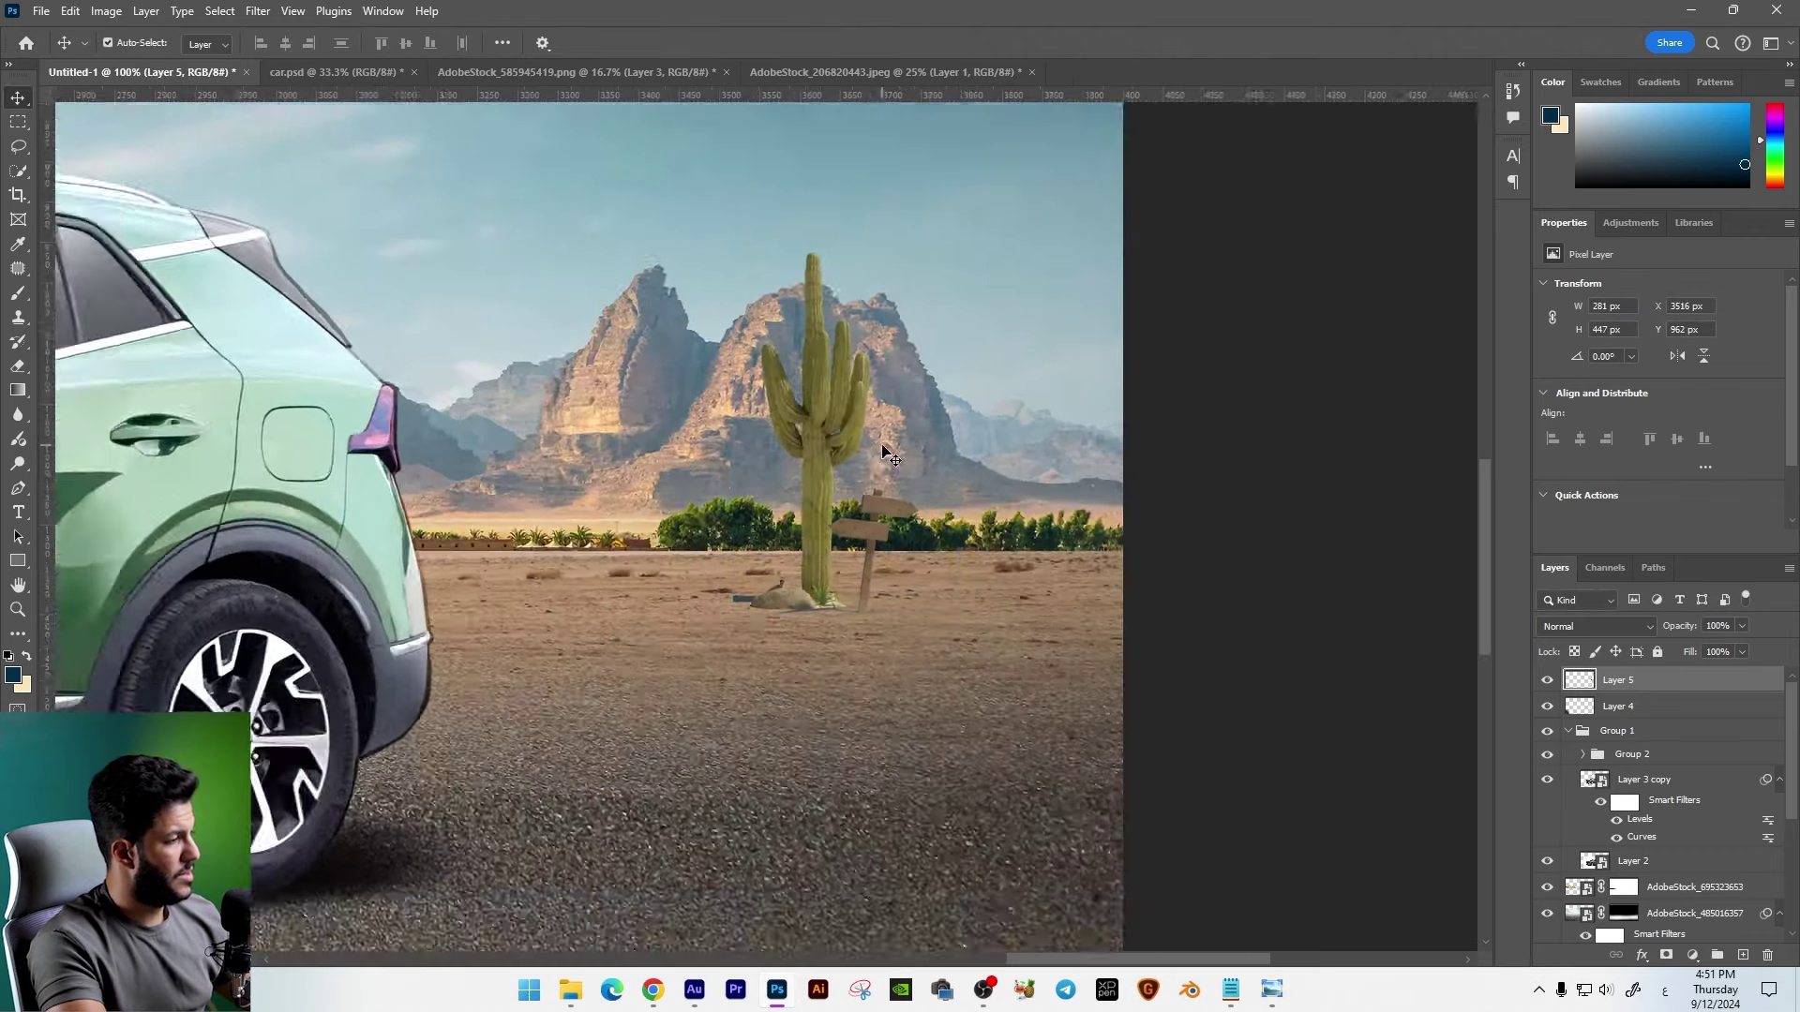
Step: Flip the cactus, rock and signpost horizontally and shift them slightly left
key(ctrl+minus)
key(ctrl+minus)
key(ctrl+minus)
key(ctrl+t)
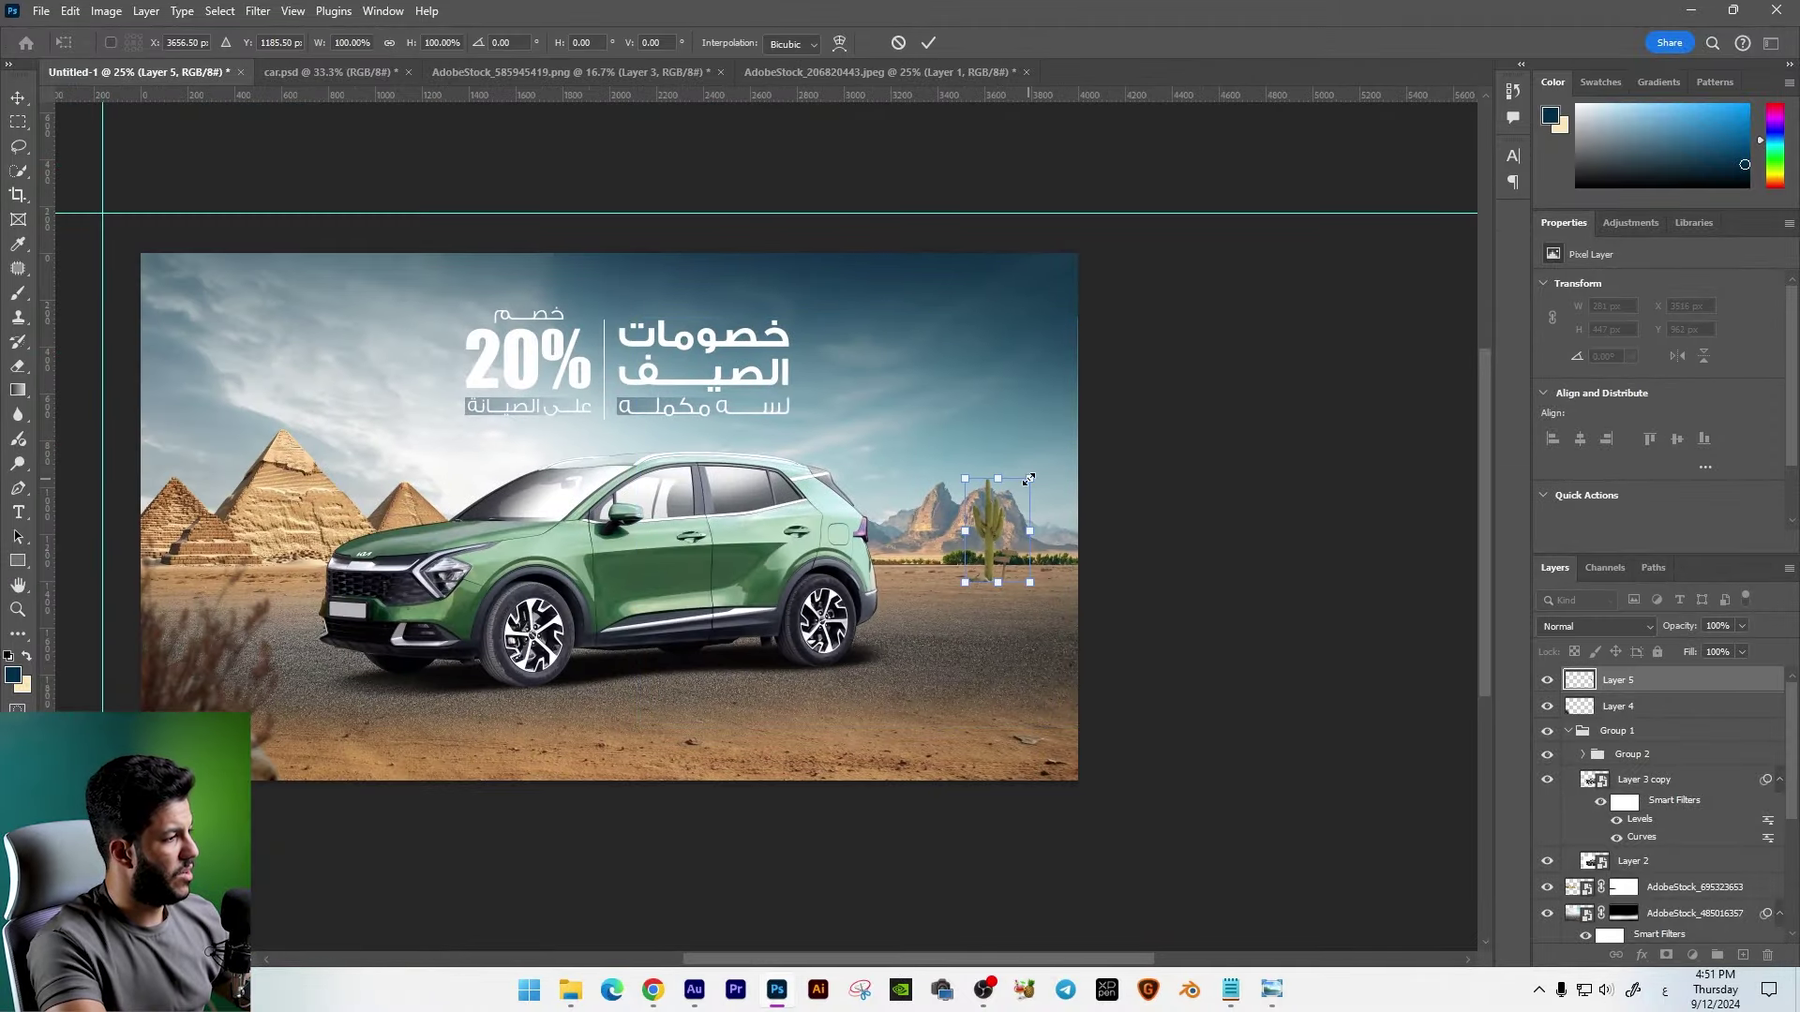
key(Return)
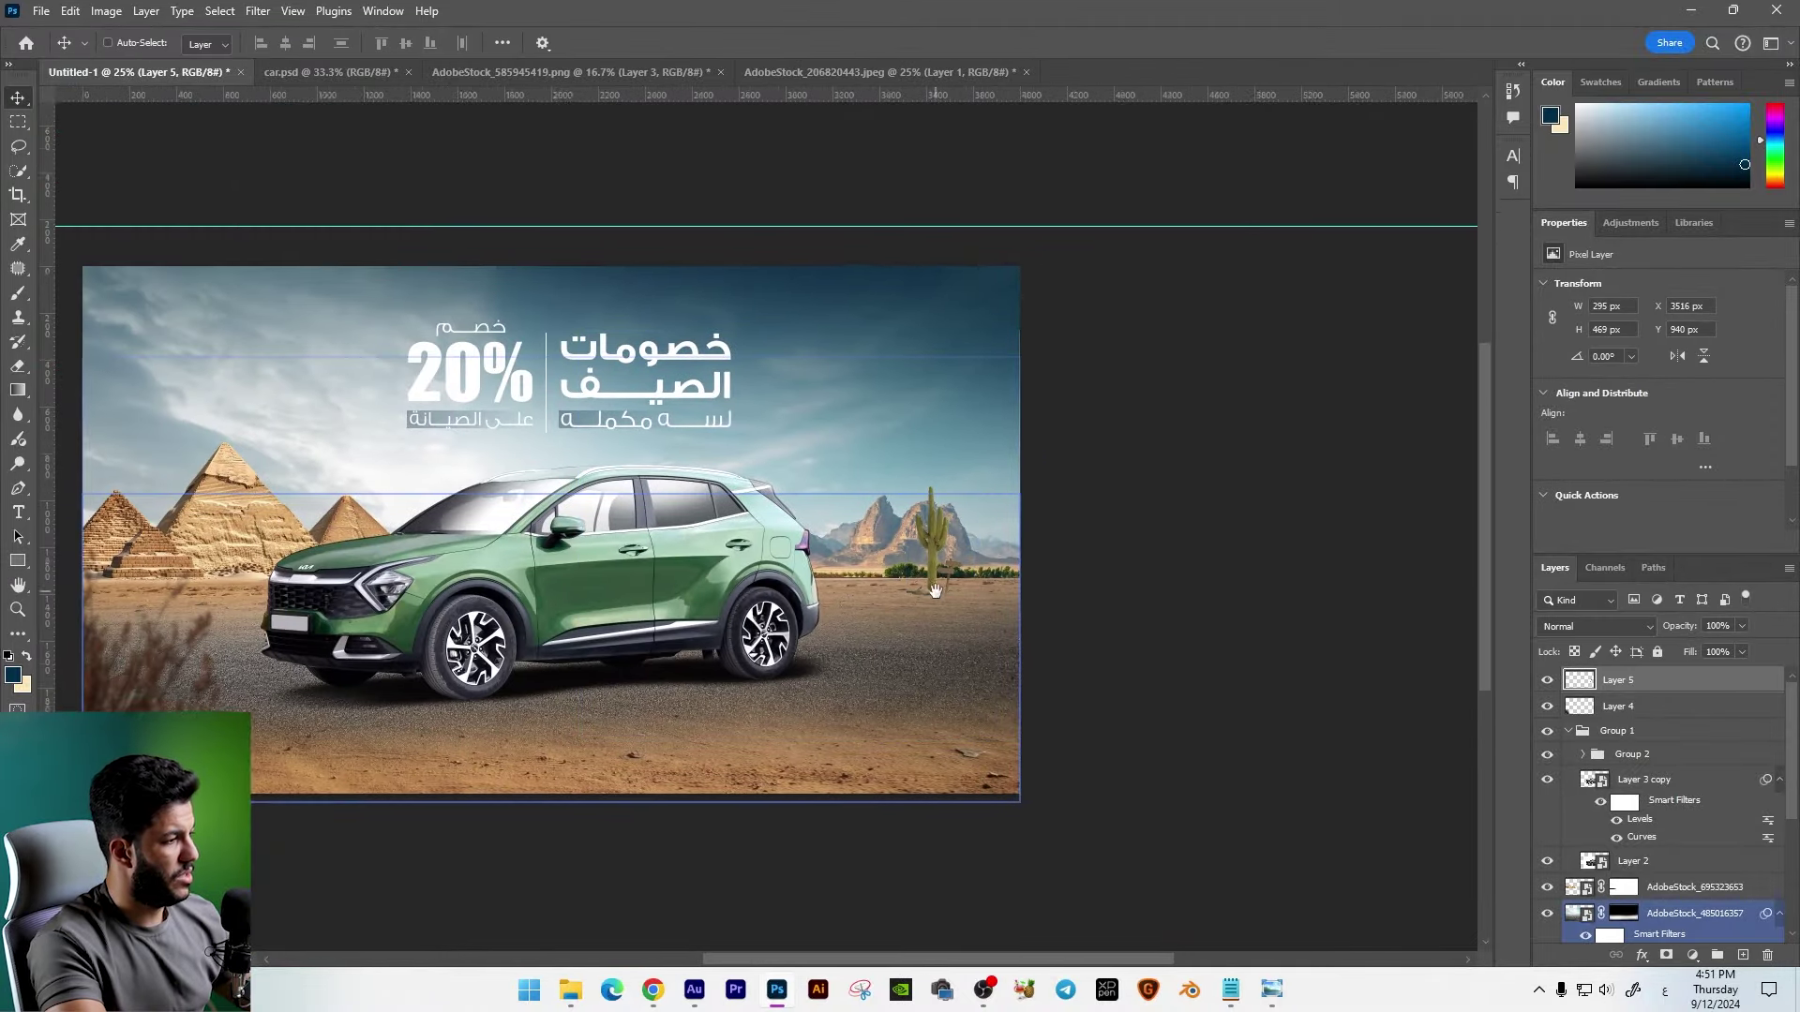
scroll(1125, 525, down, 1)
scroll(1032, 544, right, 5)
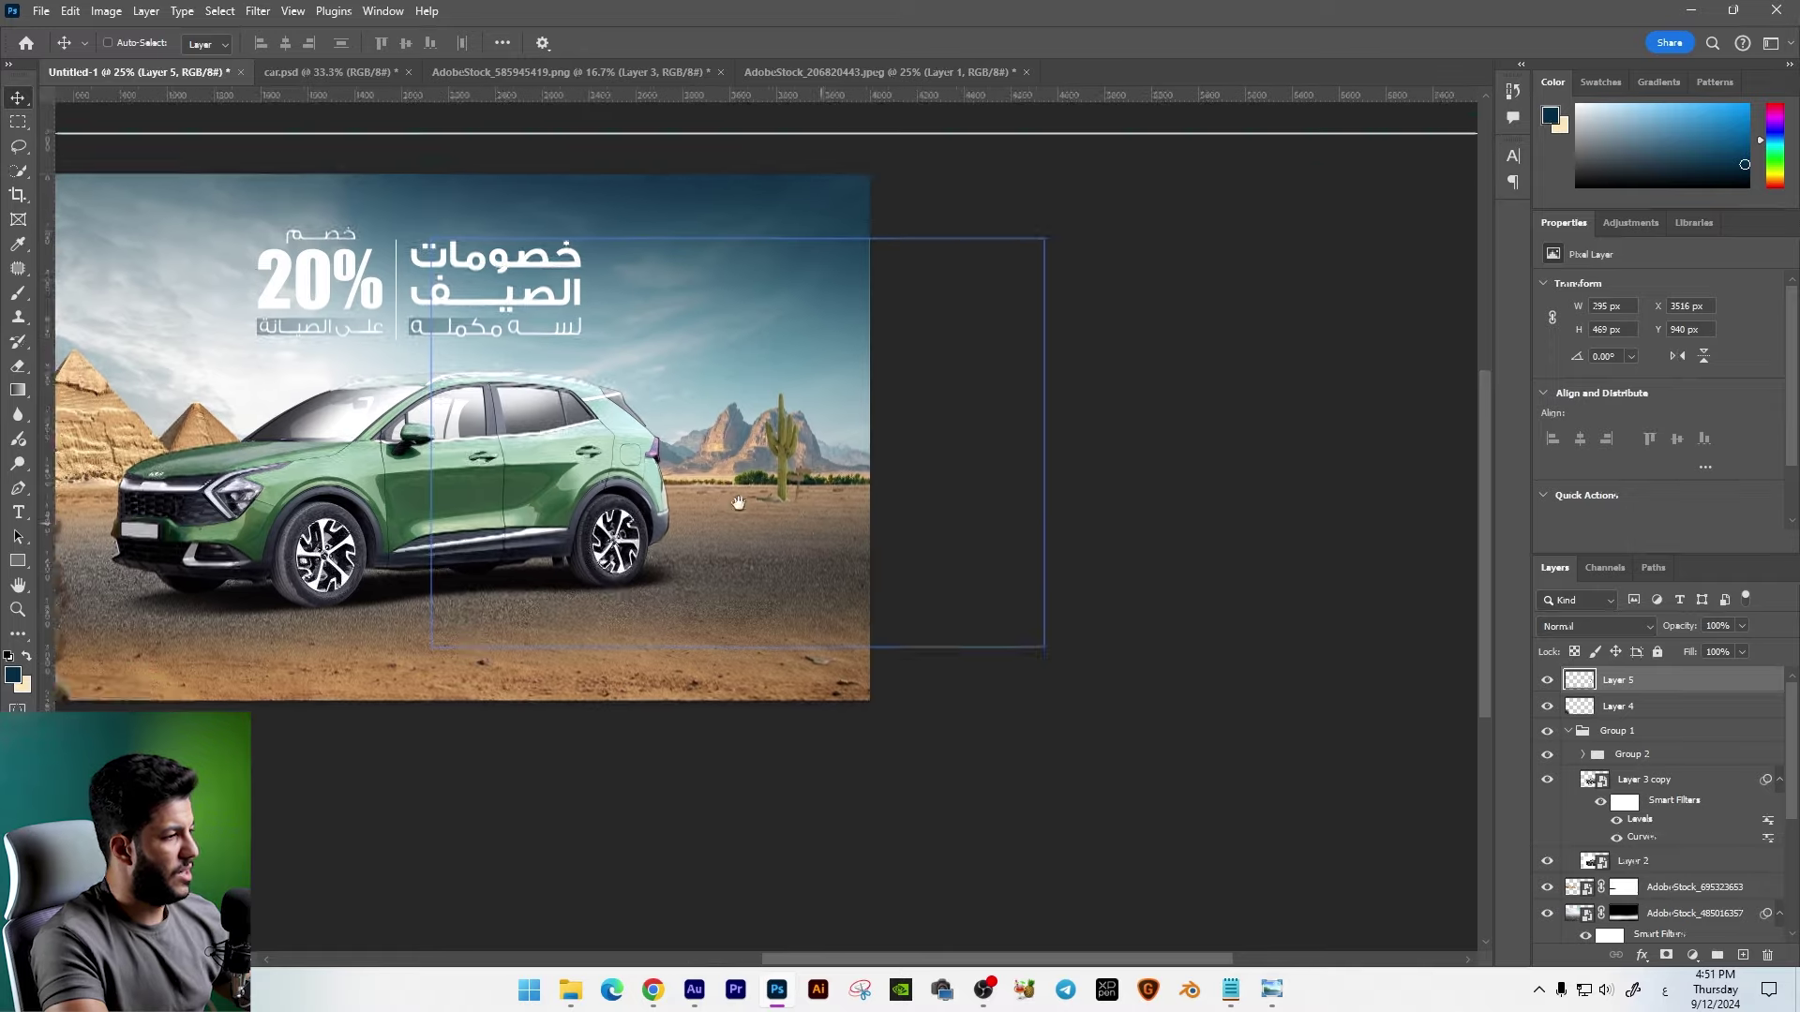
scroll(694, 506, up, 3)
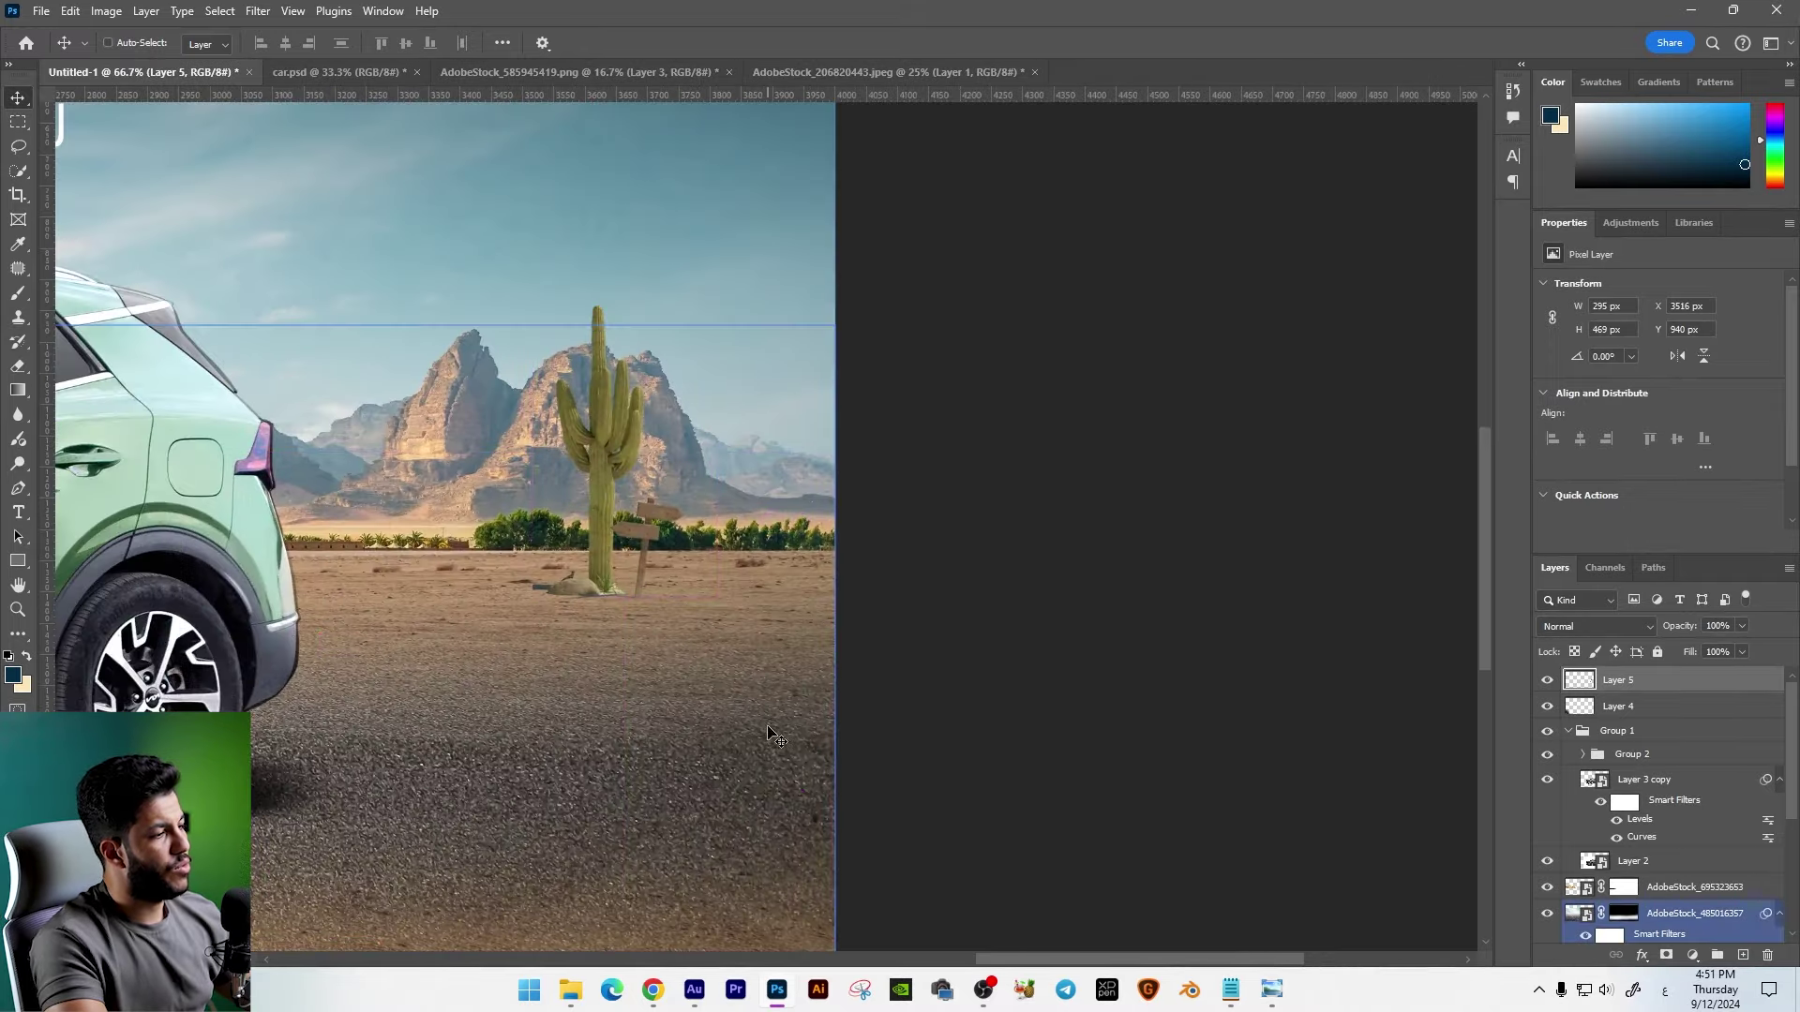
scroll(693, 562, up, 4)
drag(681, 677, 770, 688)
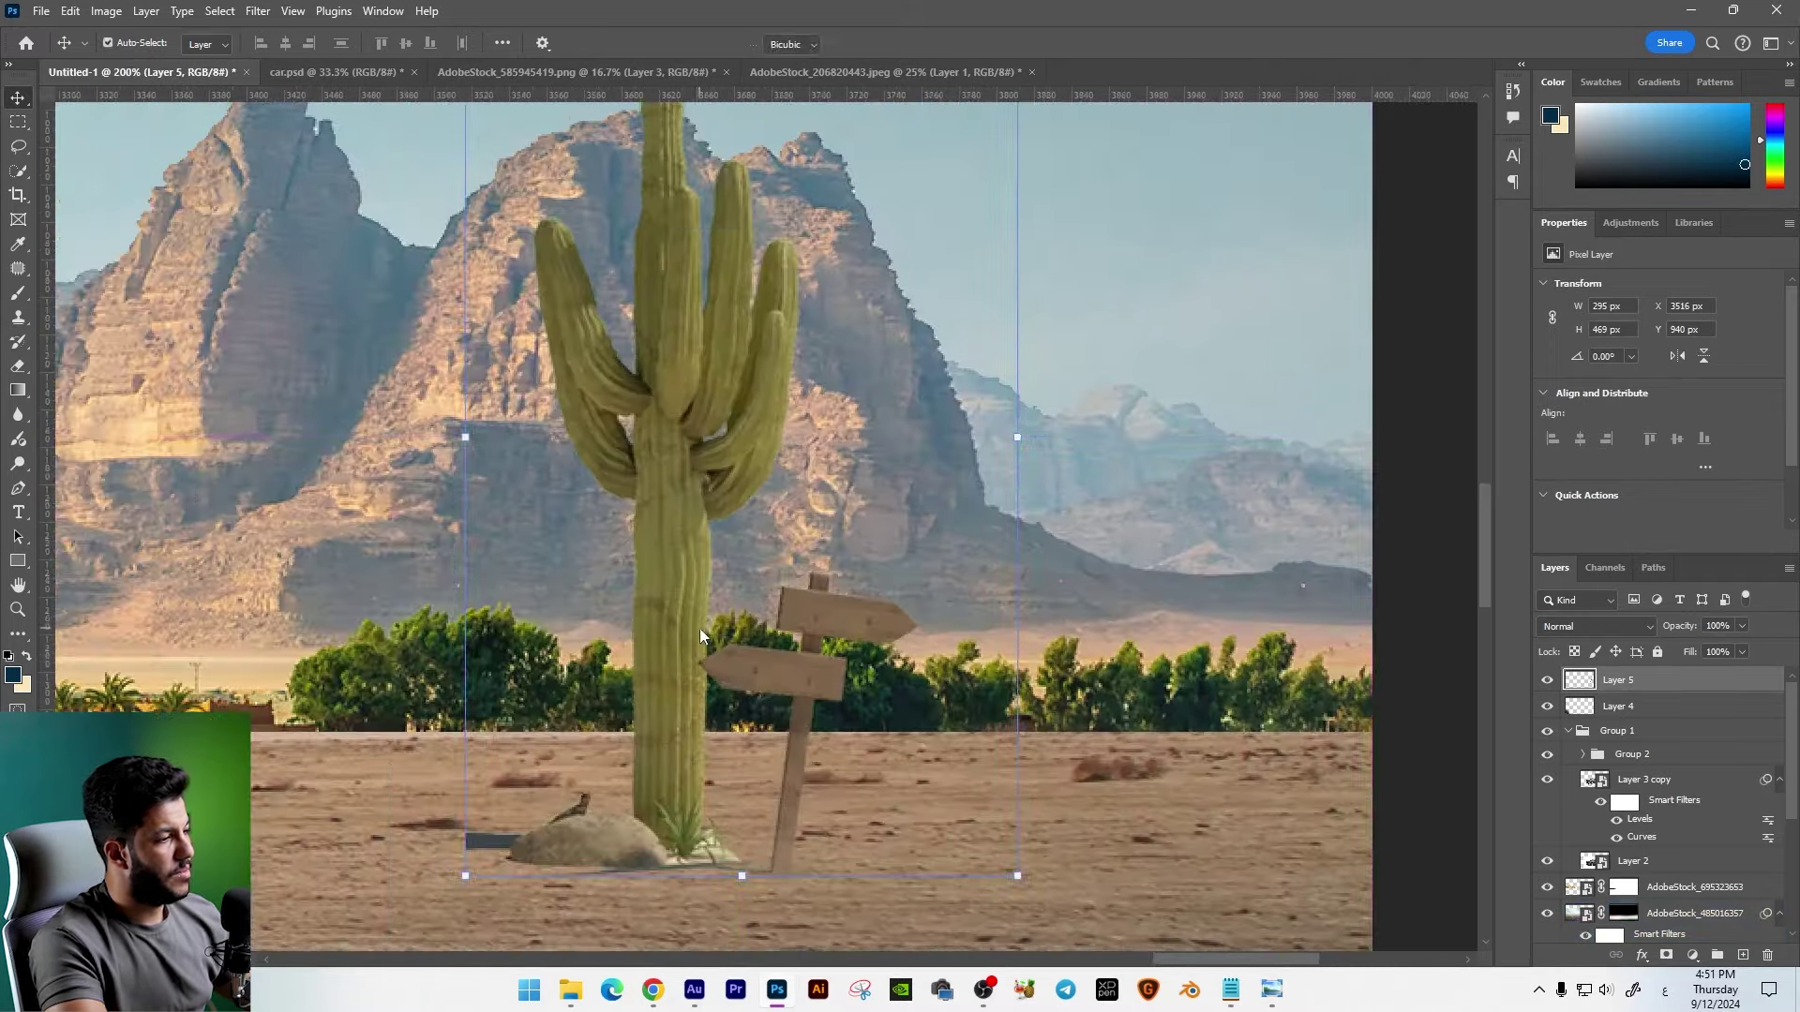
right_click(699, 232)
click(802, 602)
drag(802, 602, 686, 487)
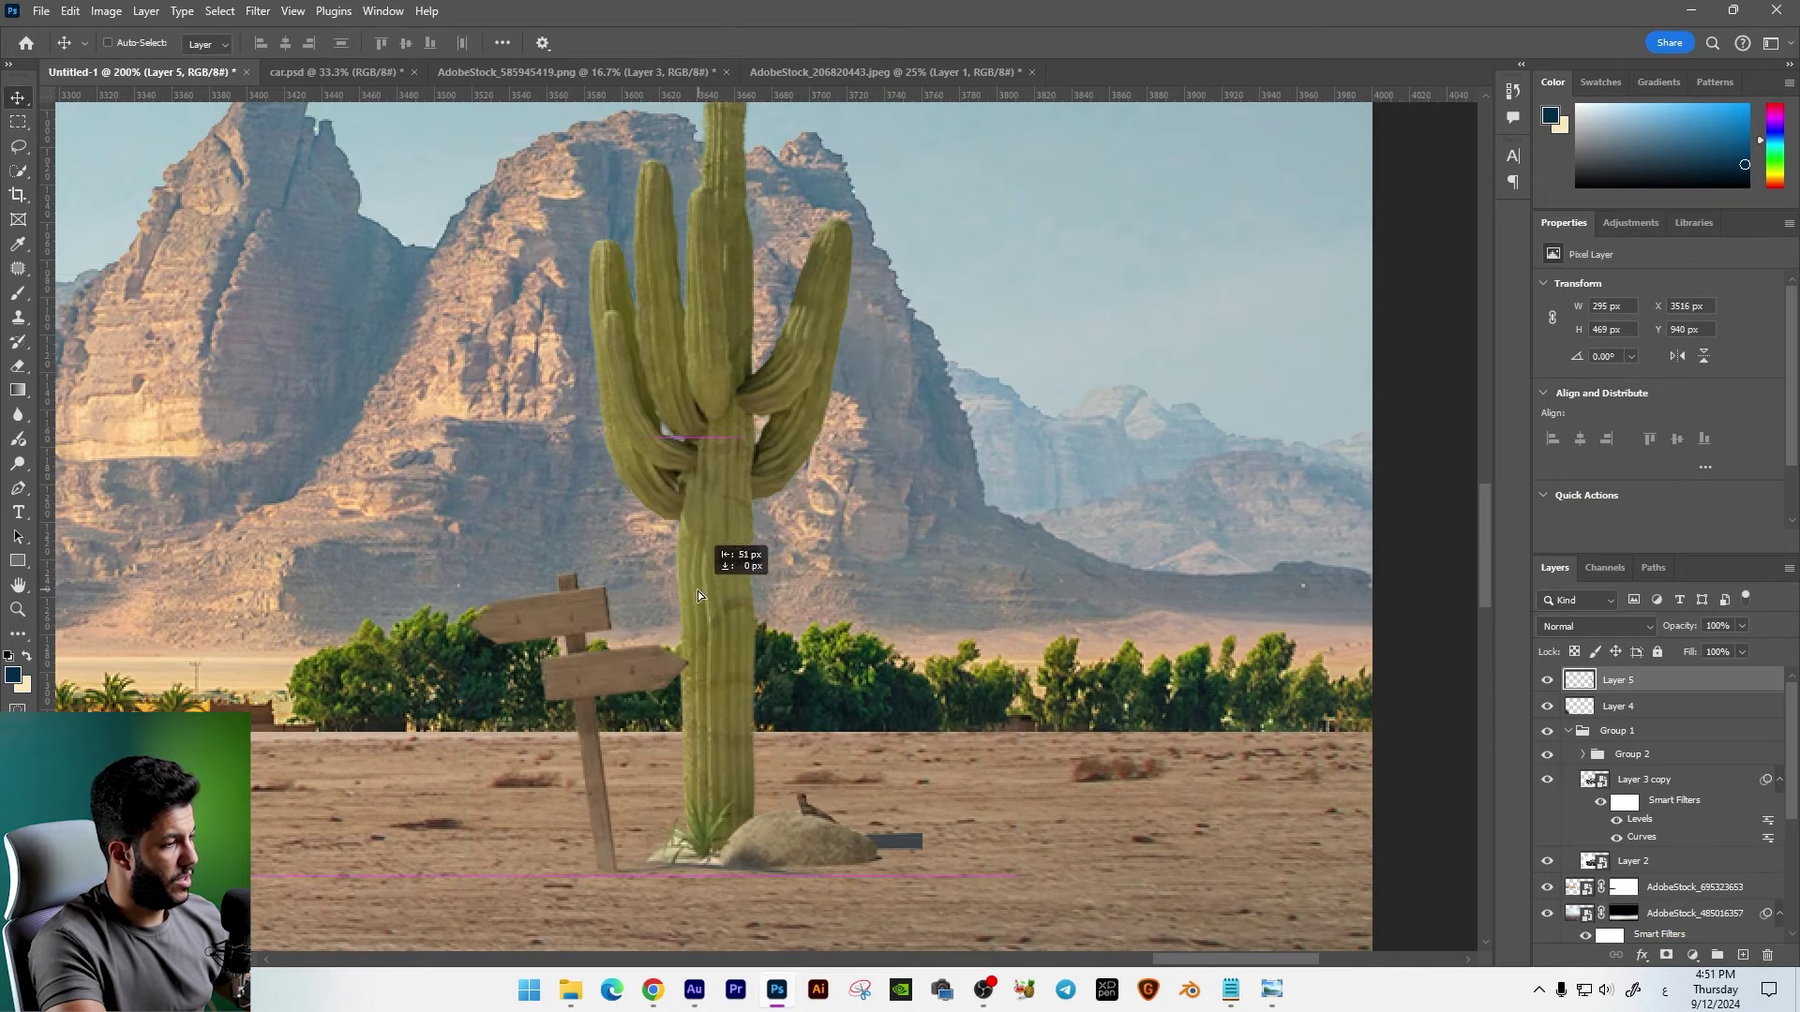
scroll(694, 703, down, 2)
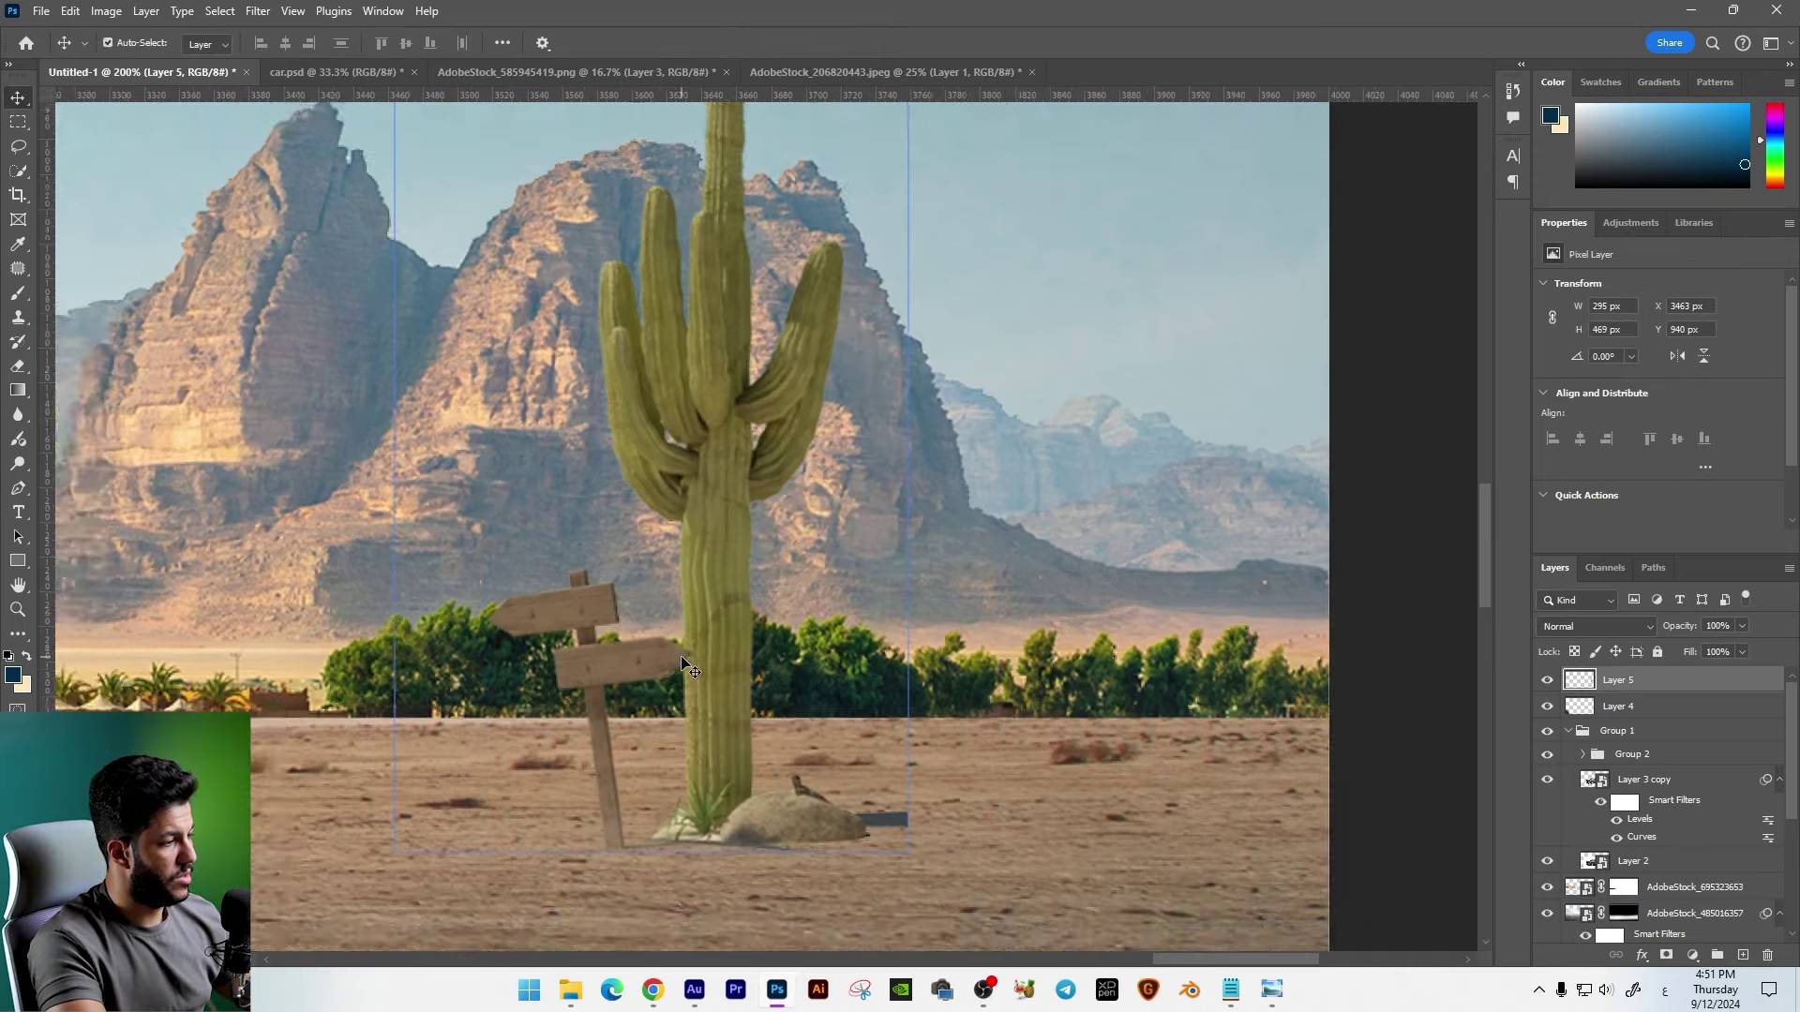
drag(760, 542, 747, 542)
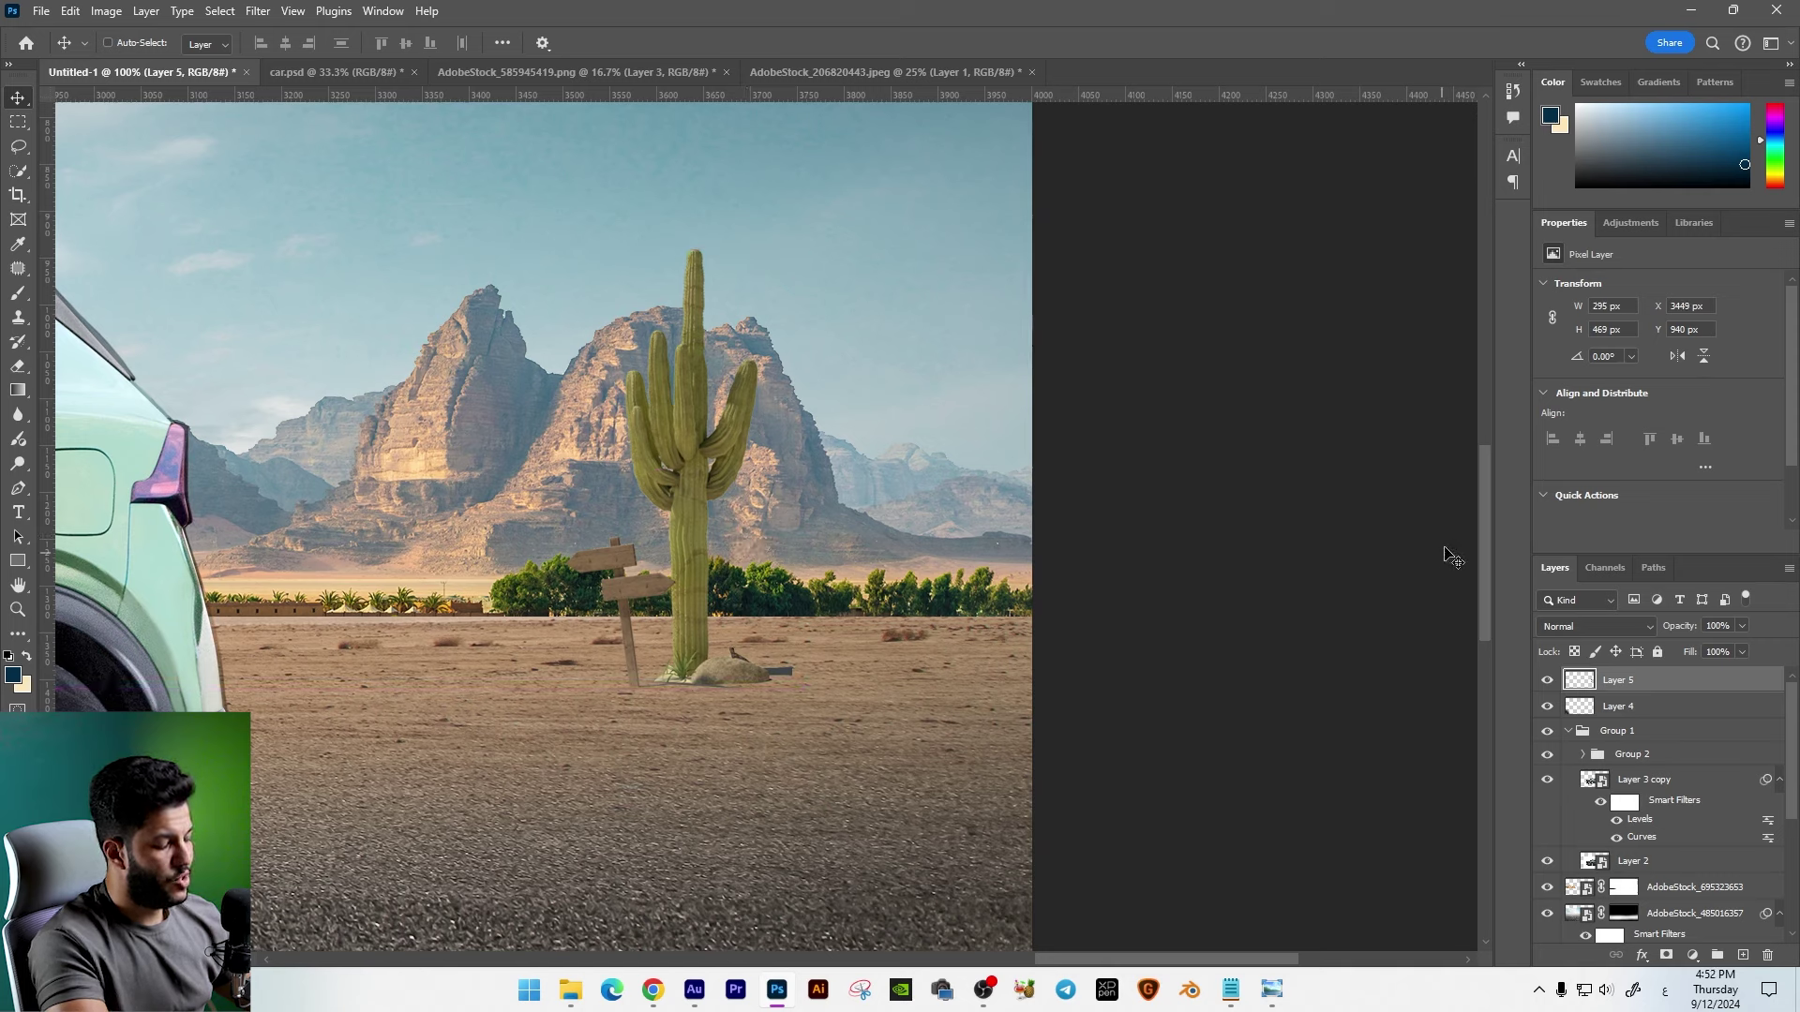
Step: Duplicate the cactus and skew the lower copy flat onto the ground as a shadow
key(ctrl+j)
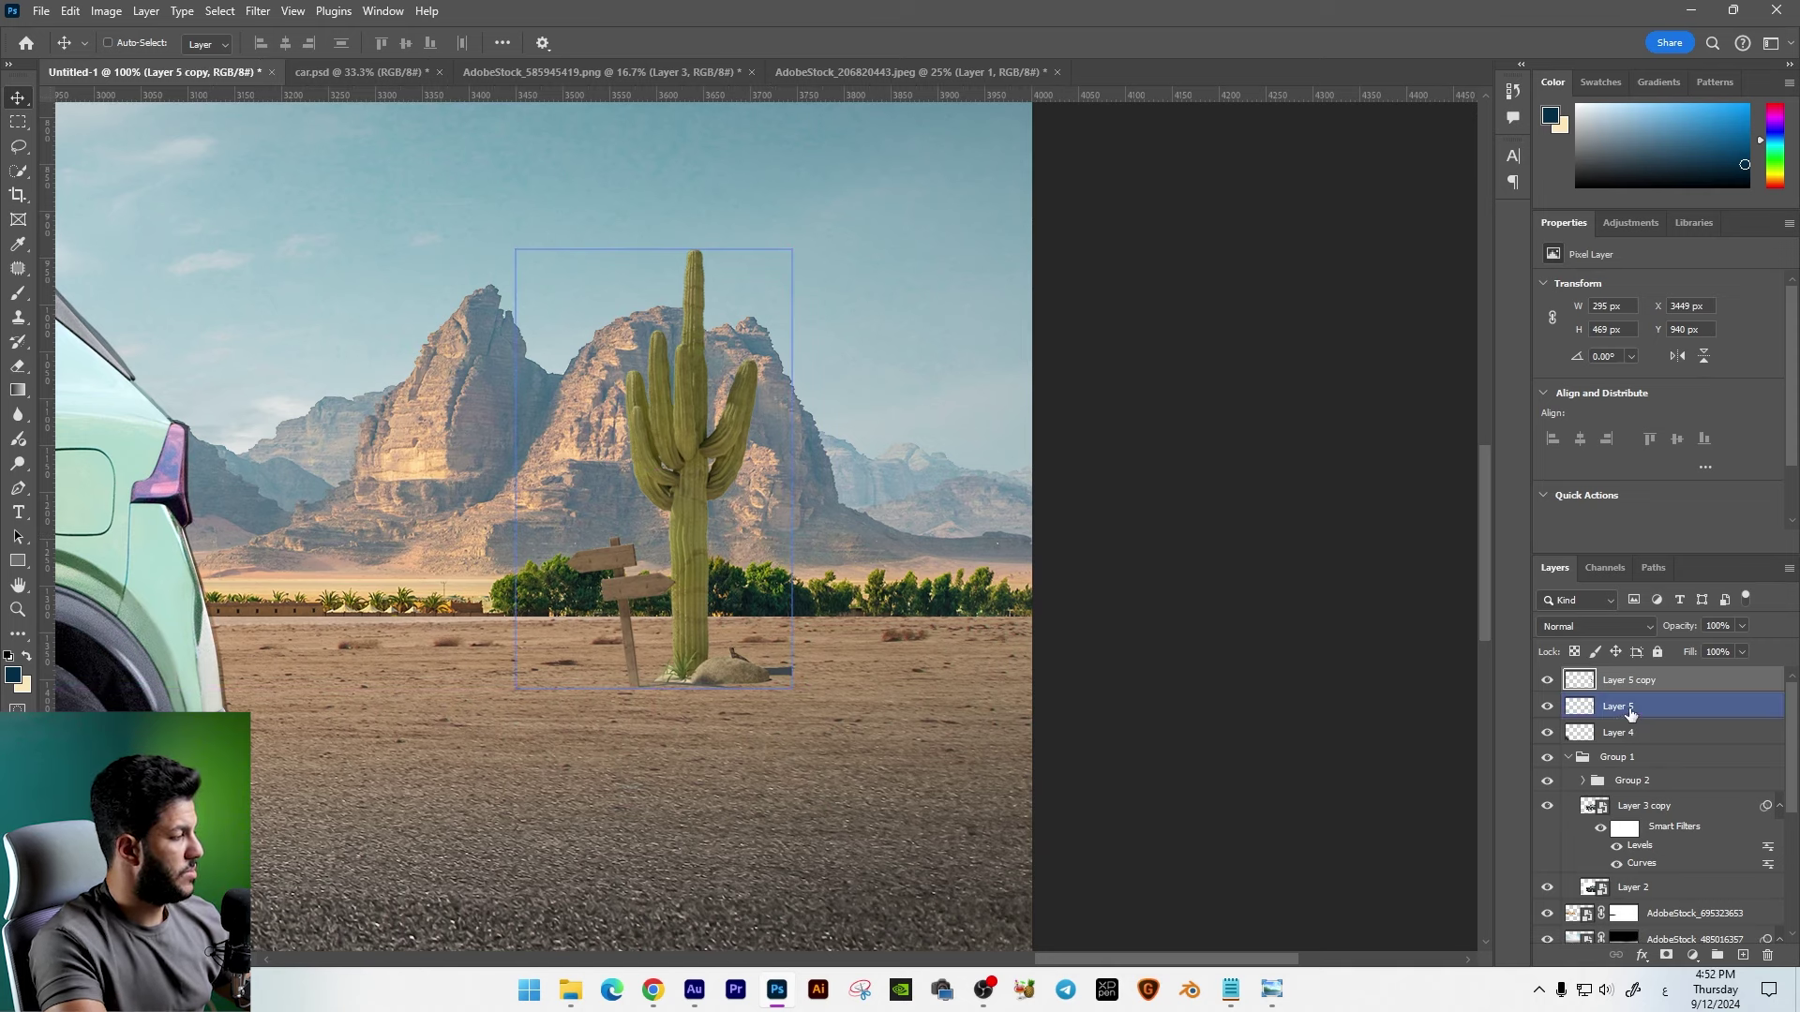
click(1630, 715)
key(ctrl+t)
drag(654, 253, 1092, 783)
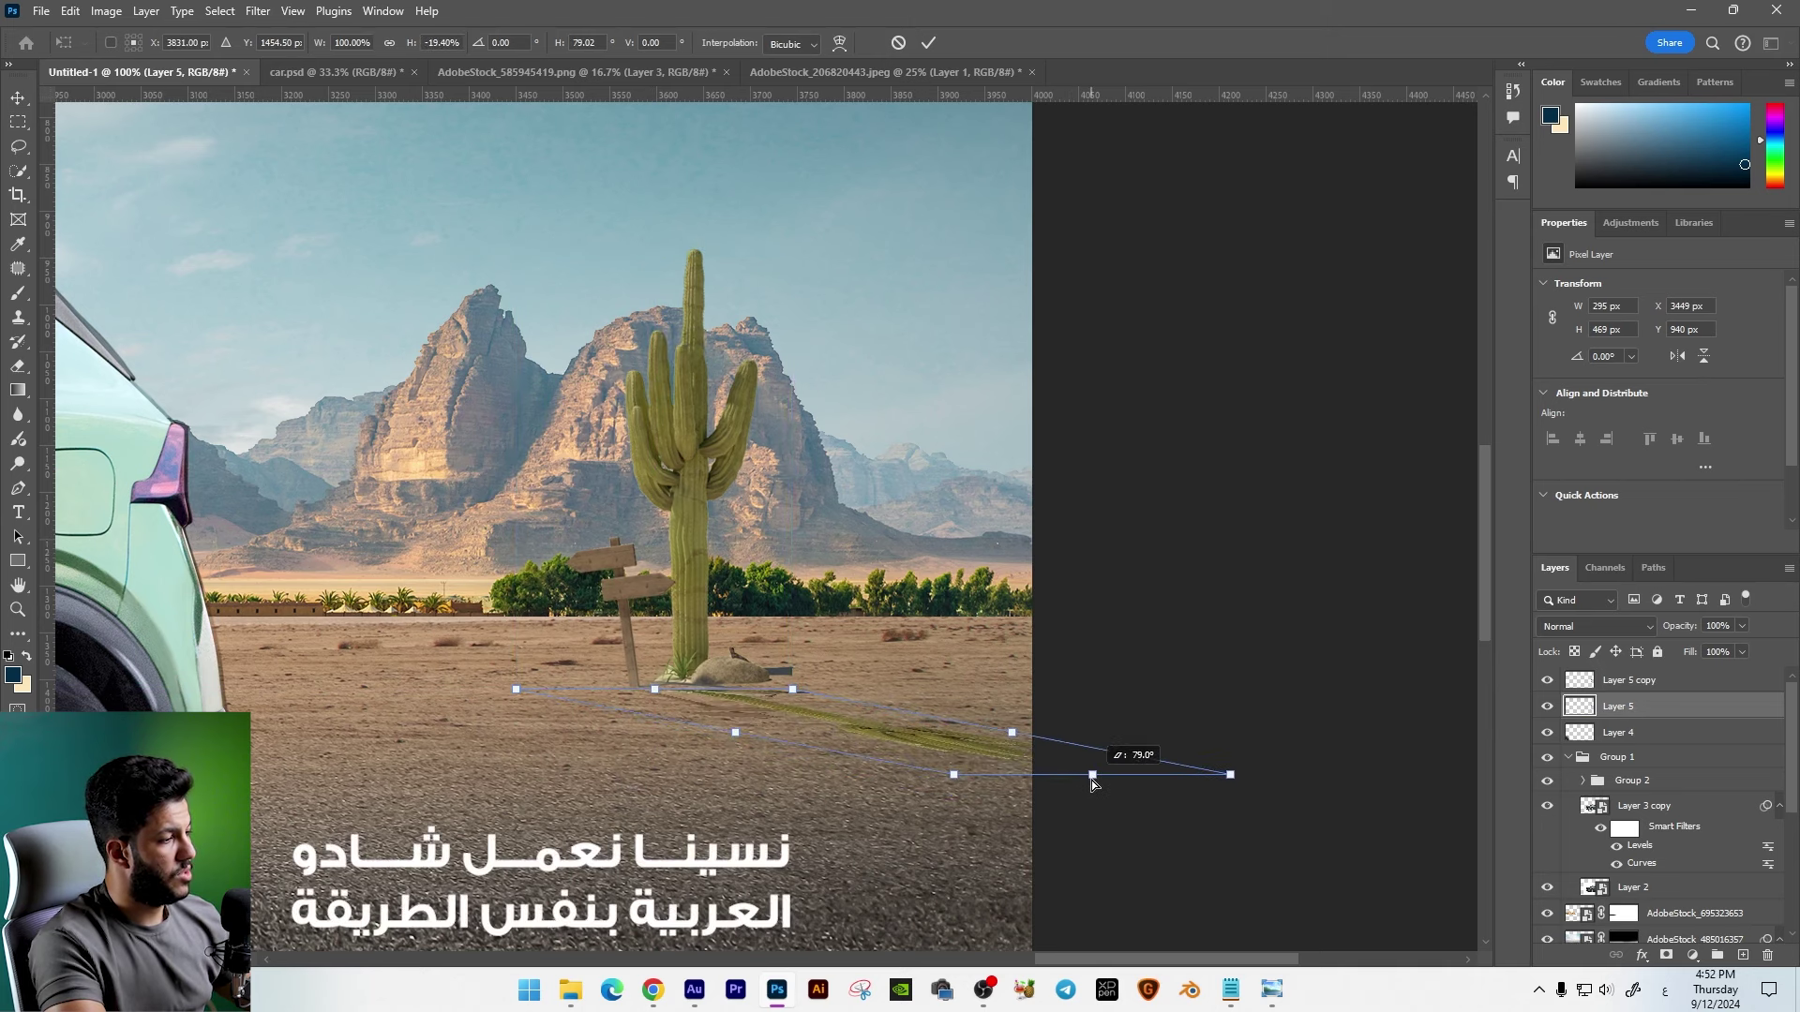
key(Return)
Step: Darken the shadow to black with Hue/Saturation and apply a Motion Blur
key(ctrl+u)
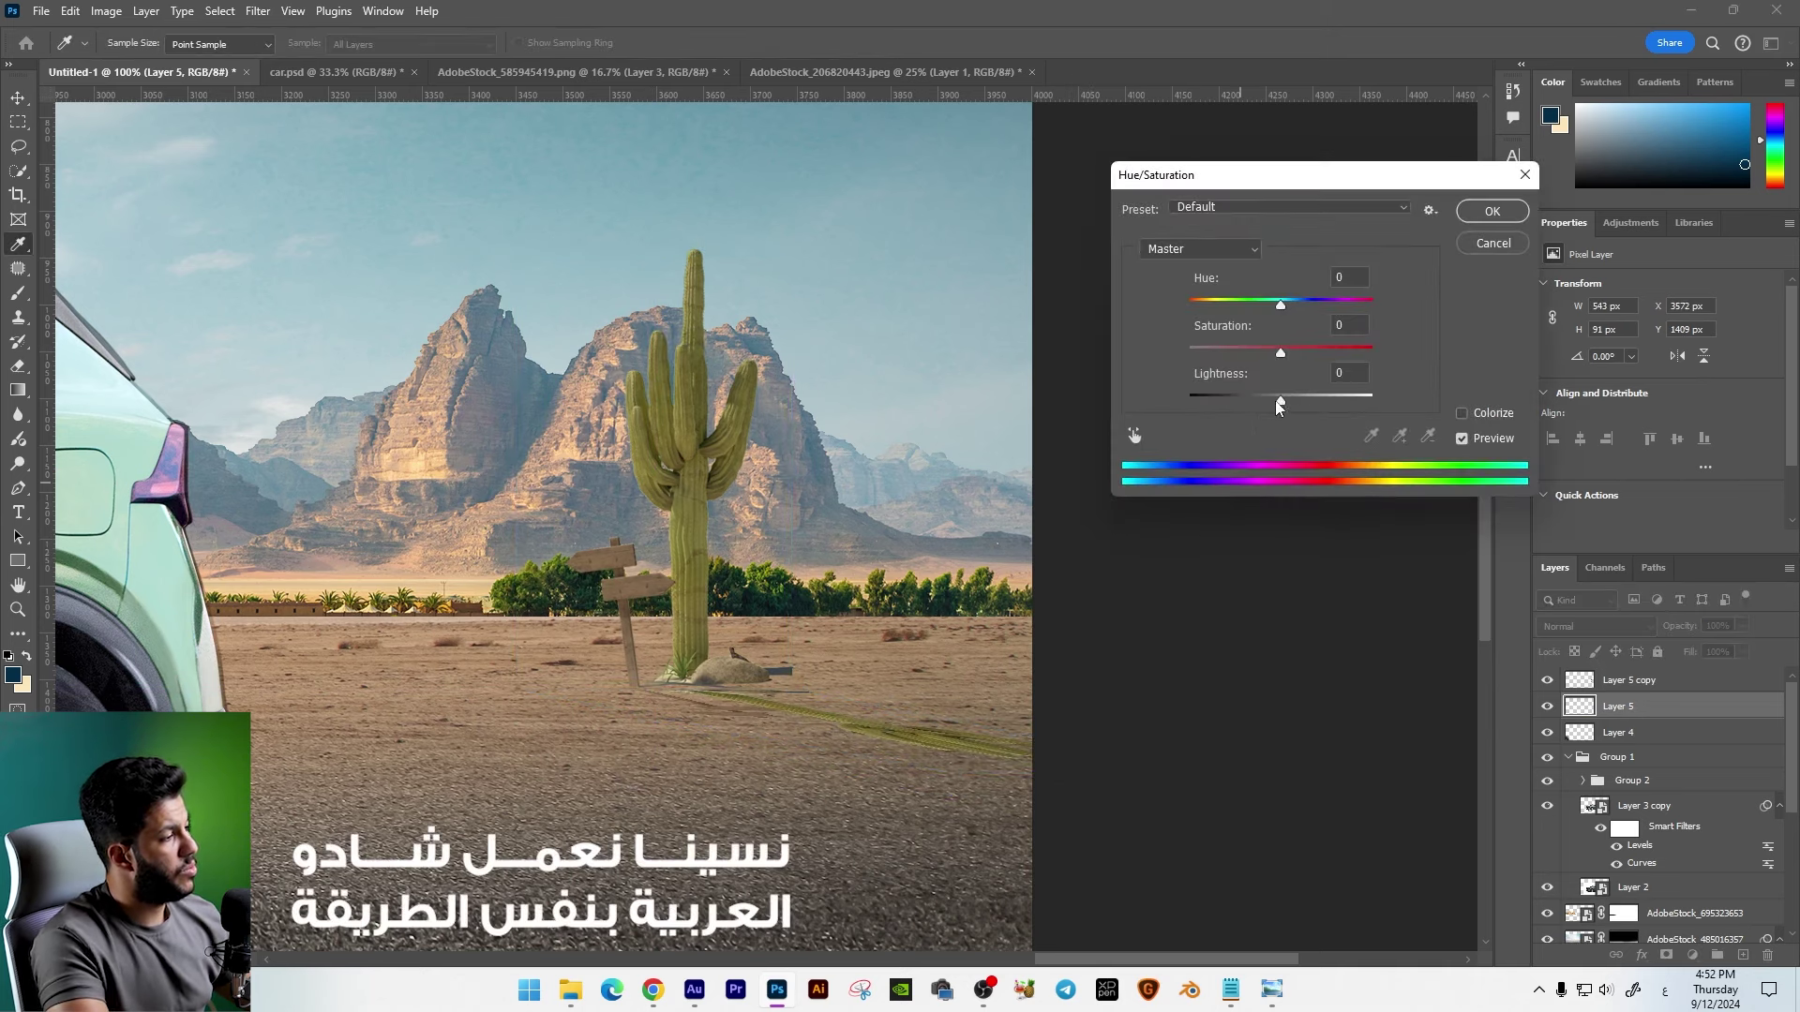
drag(1277, 405, 887, 341)
key(Return)
click(257, 11)
click(525, 342)
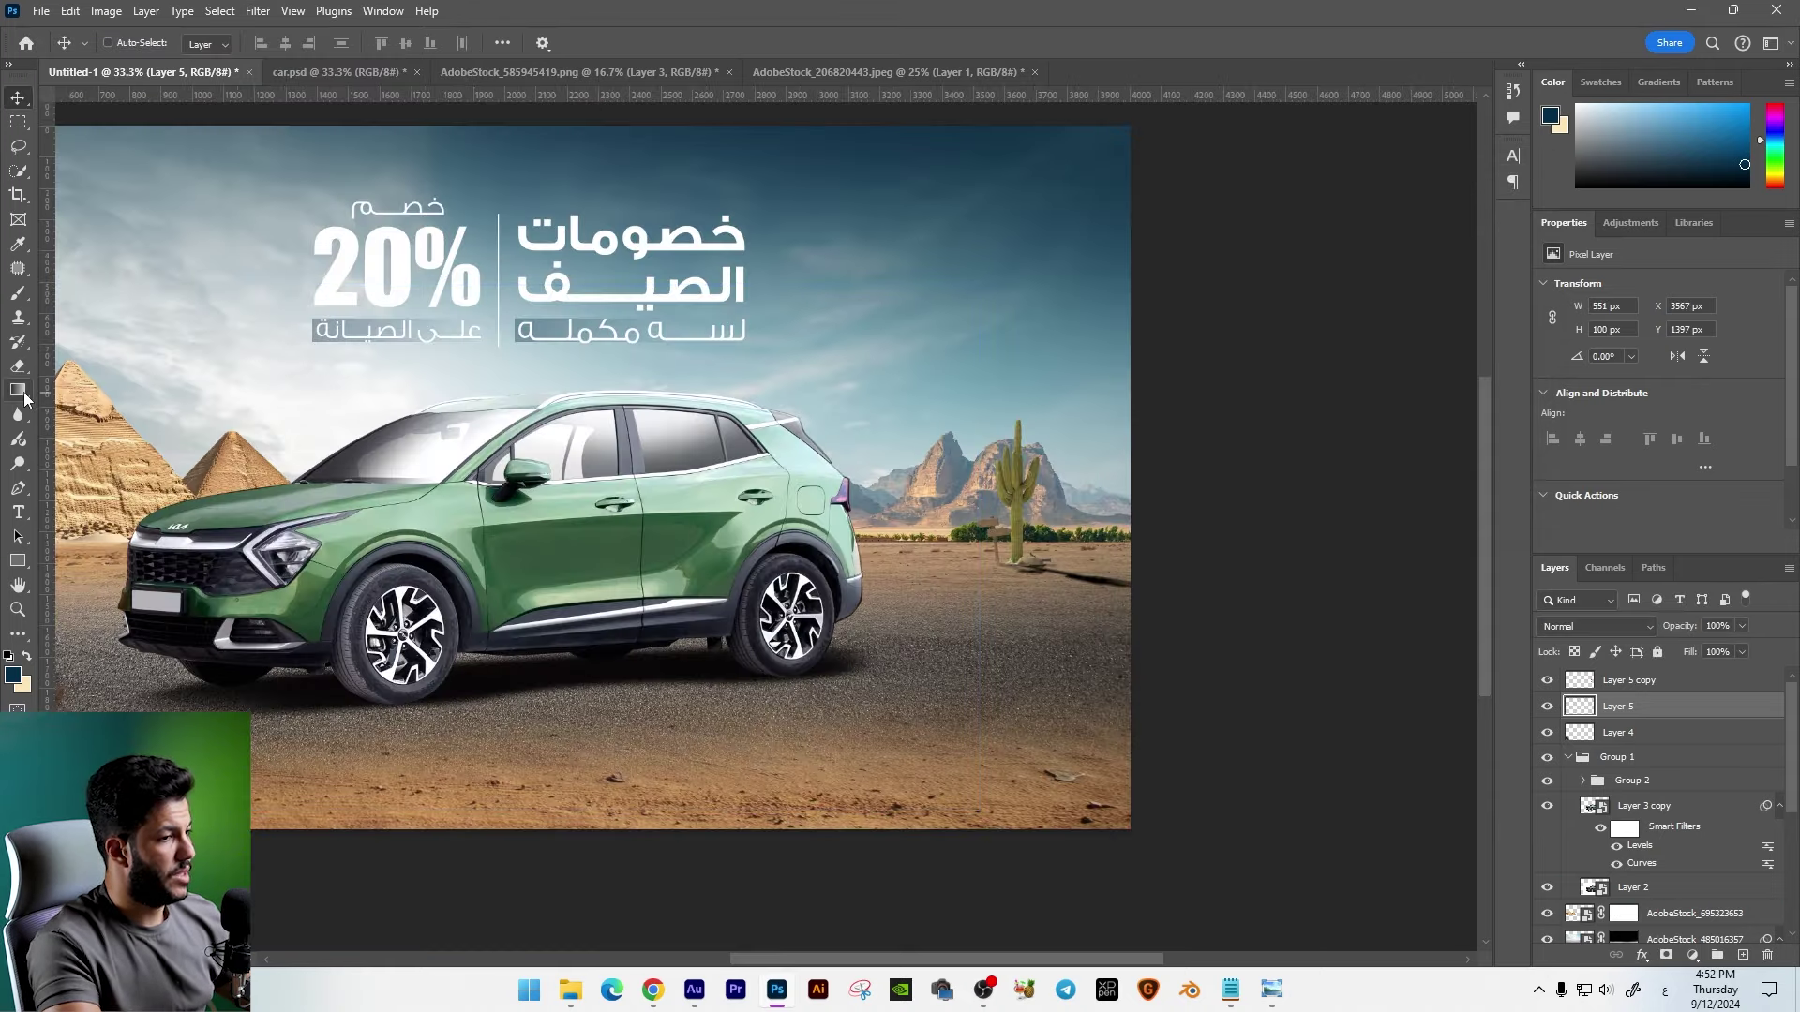
key(g)
Step: Add a layer mask to the shadow and fade it out with a gradient
click(1666, 955)
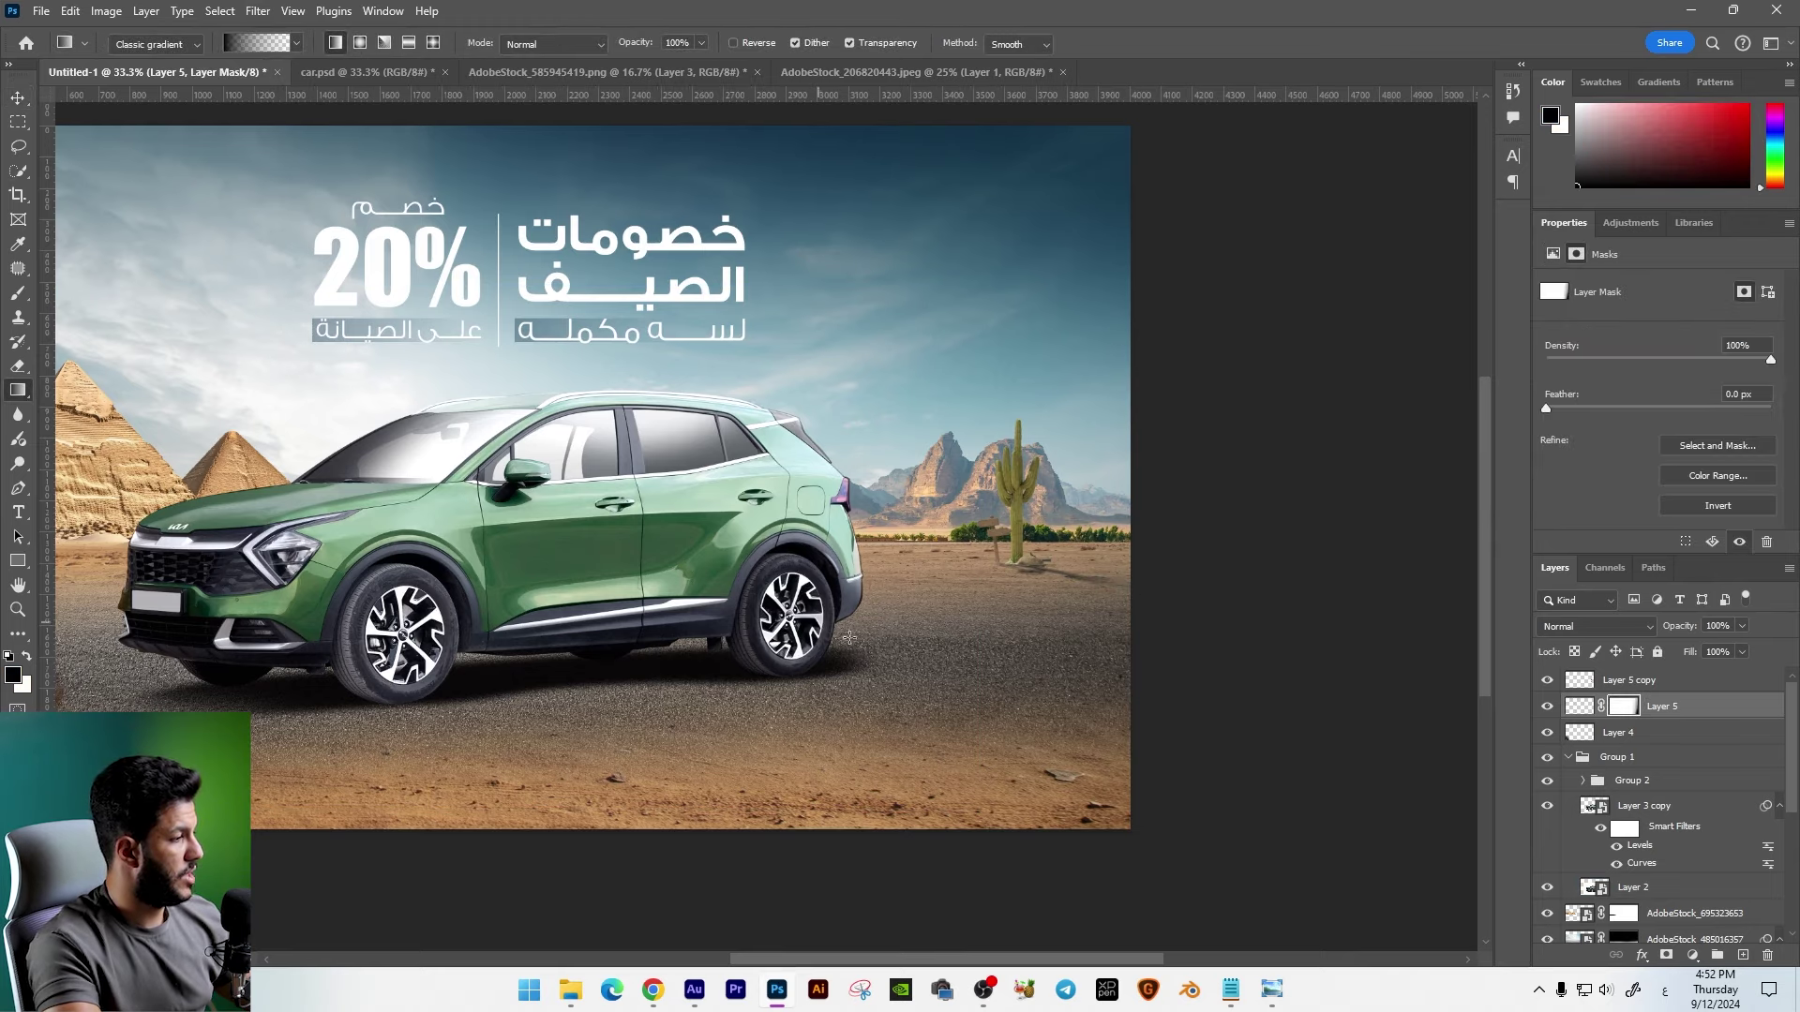
scroll(1214, 624, down, 1)
mouse_move(1143, 732)
mouse_down()
mouse_move(986, 675)
mouse_move(1027, 622)
mouse_up()
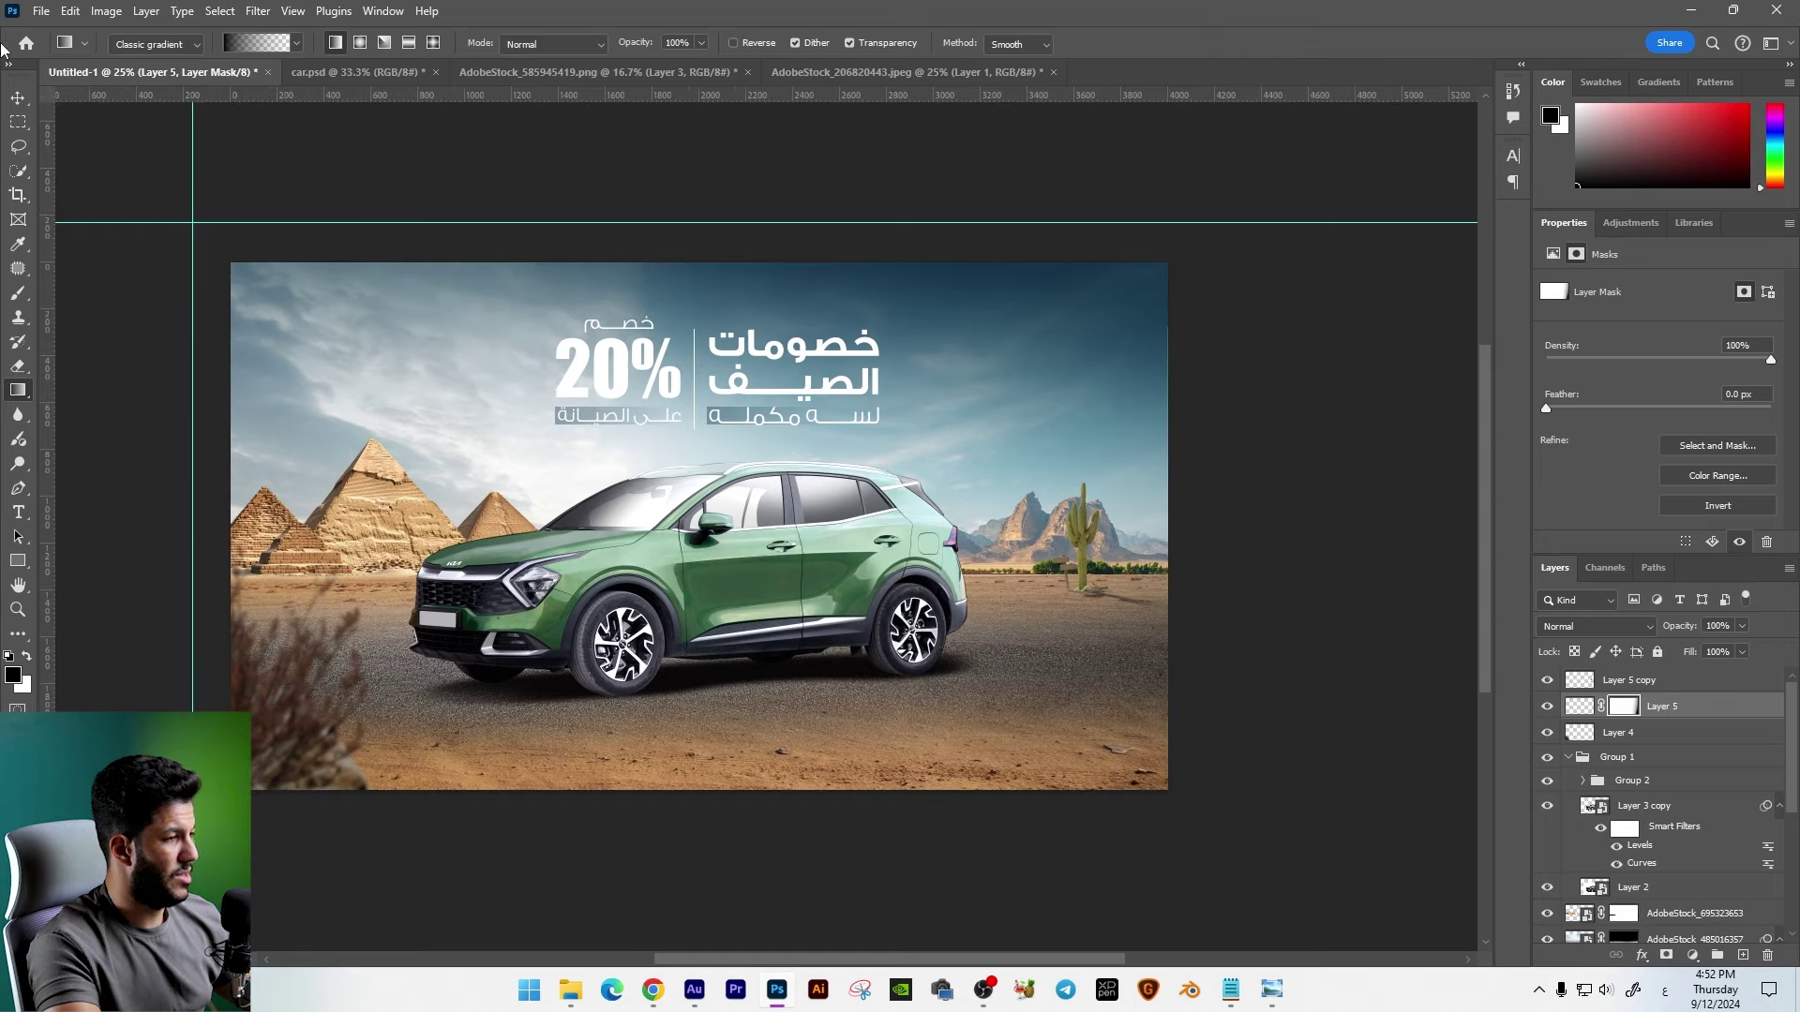
click(13, 108)
Step: Drag the cactus into the composite, bring its layer to the top and move it toward the right edge
click(598, 72)
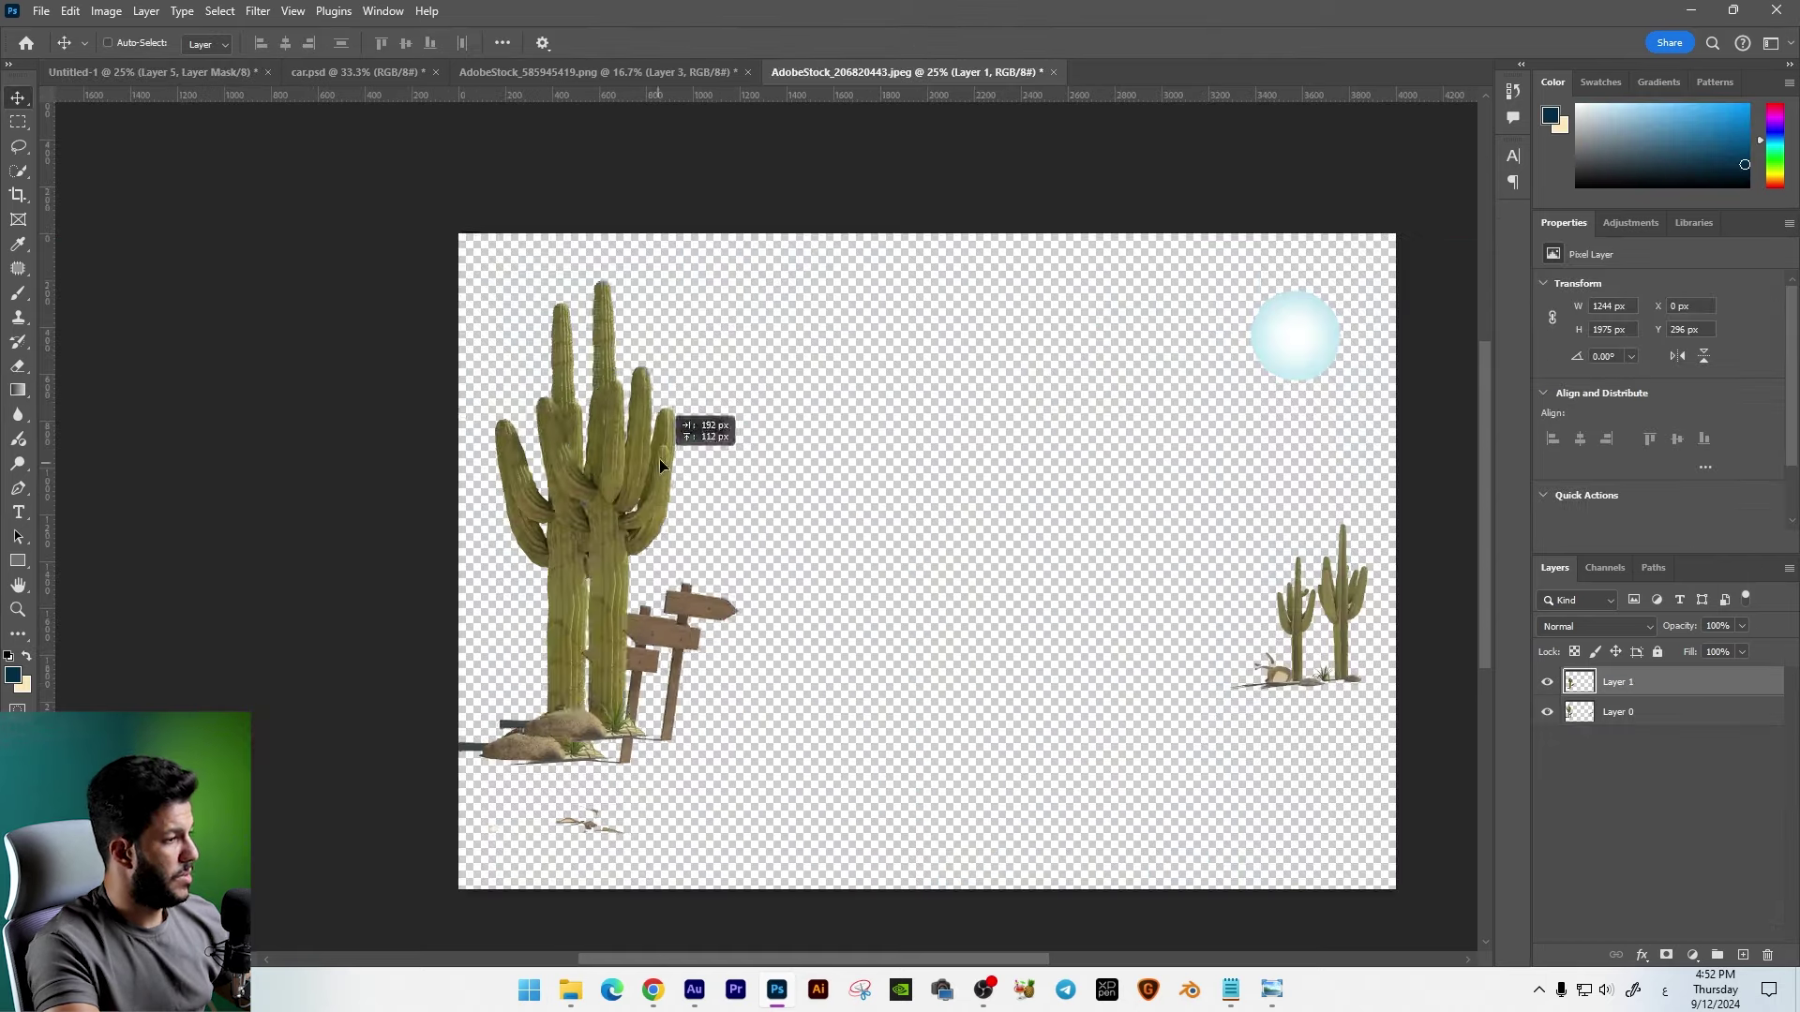
drag(660, 458, 942, 462)
key(ctrl+minus)
key(ctrl+t)
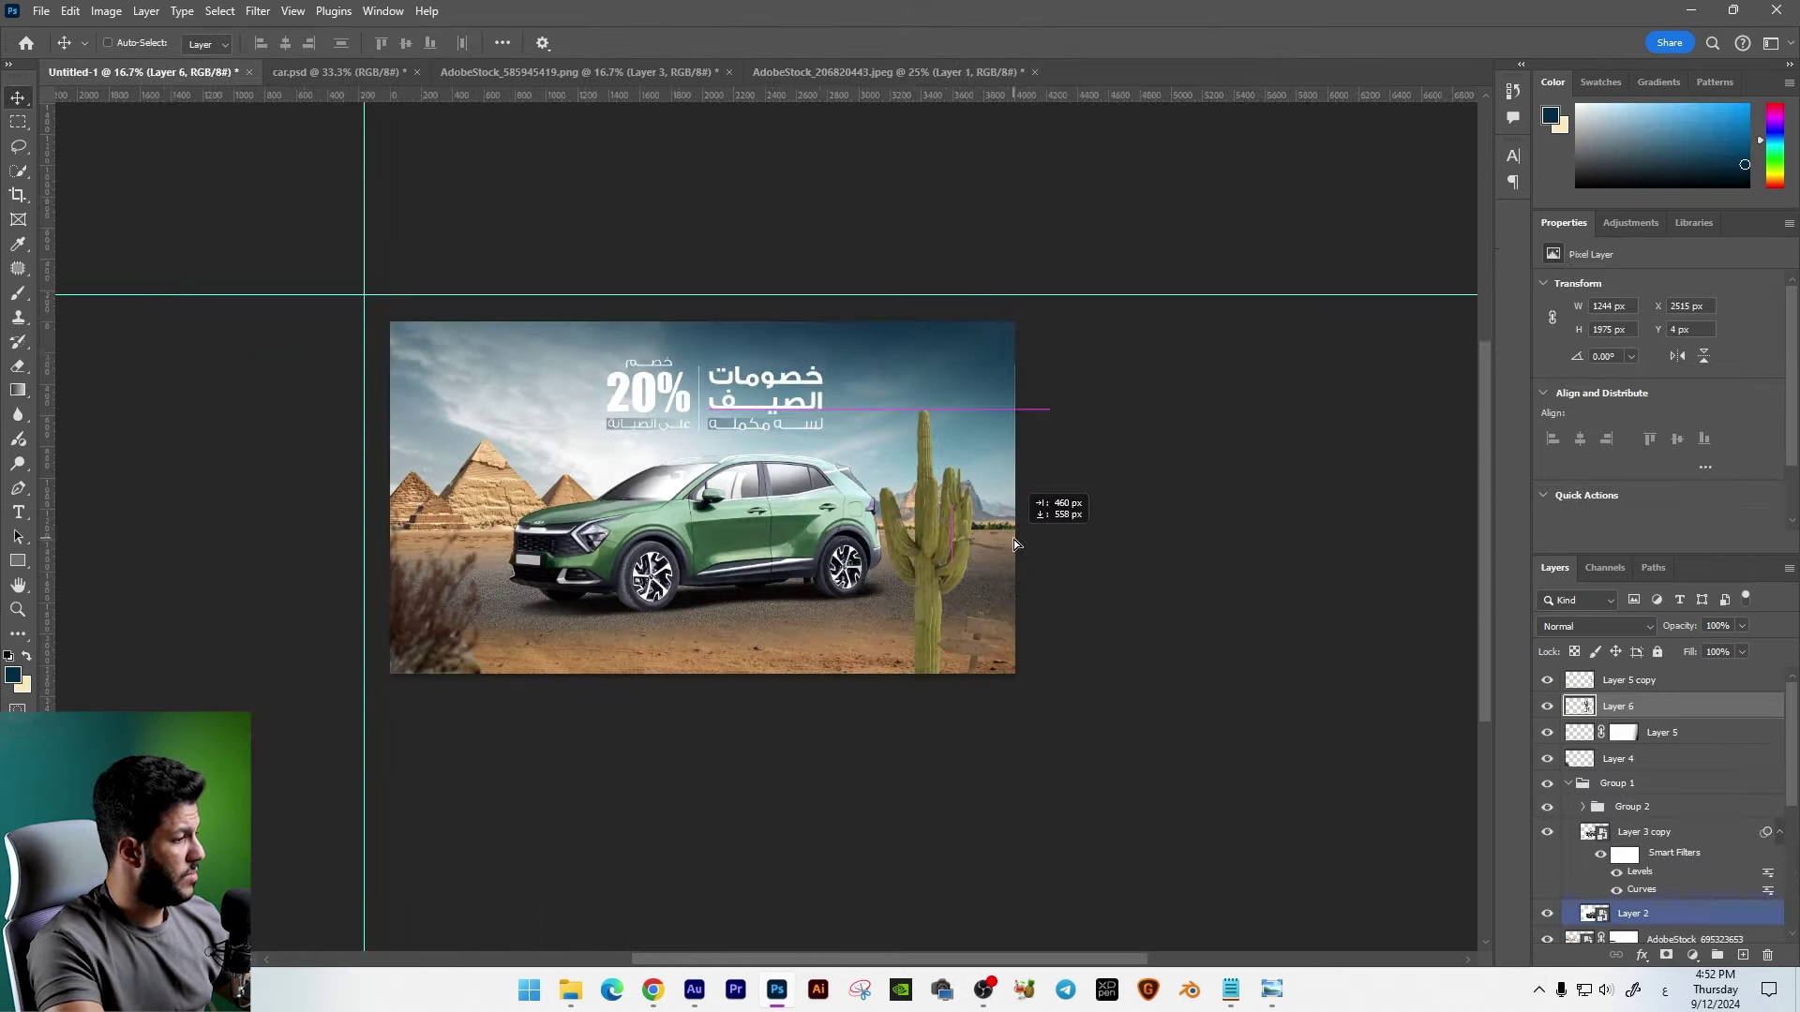
drag(1053, 510, 1075, 442)
key(Escape)
key(ctrl+bracketright)
mouse_move(962, 540)
mouse_down()
mouse_move(1011, 587)
mouse_move(1102, 579)
mouse_up()
Step: Enlarge and tilt the cactus so it frames the right edge of the scene
key(ctrl+t)
drag(1275, 383, 1289, 577)
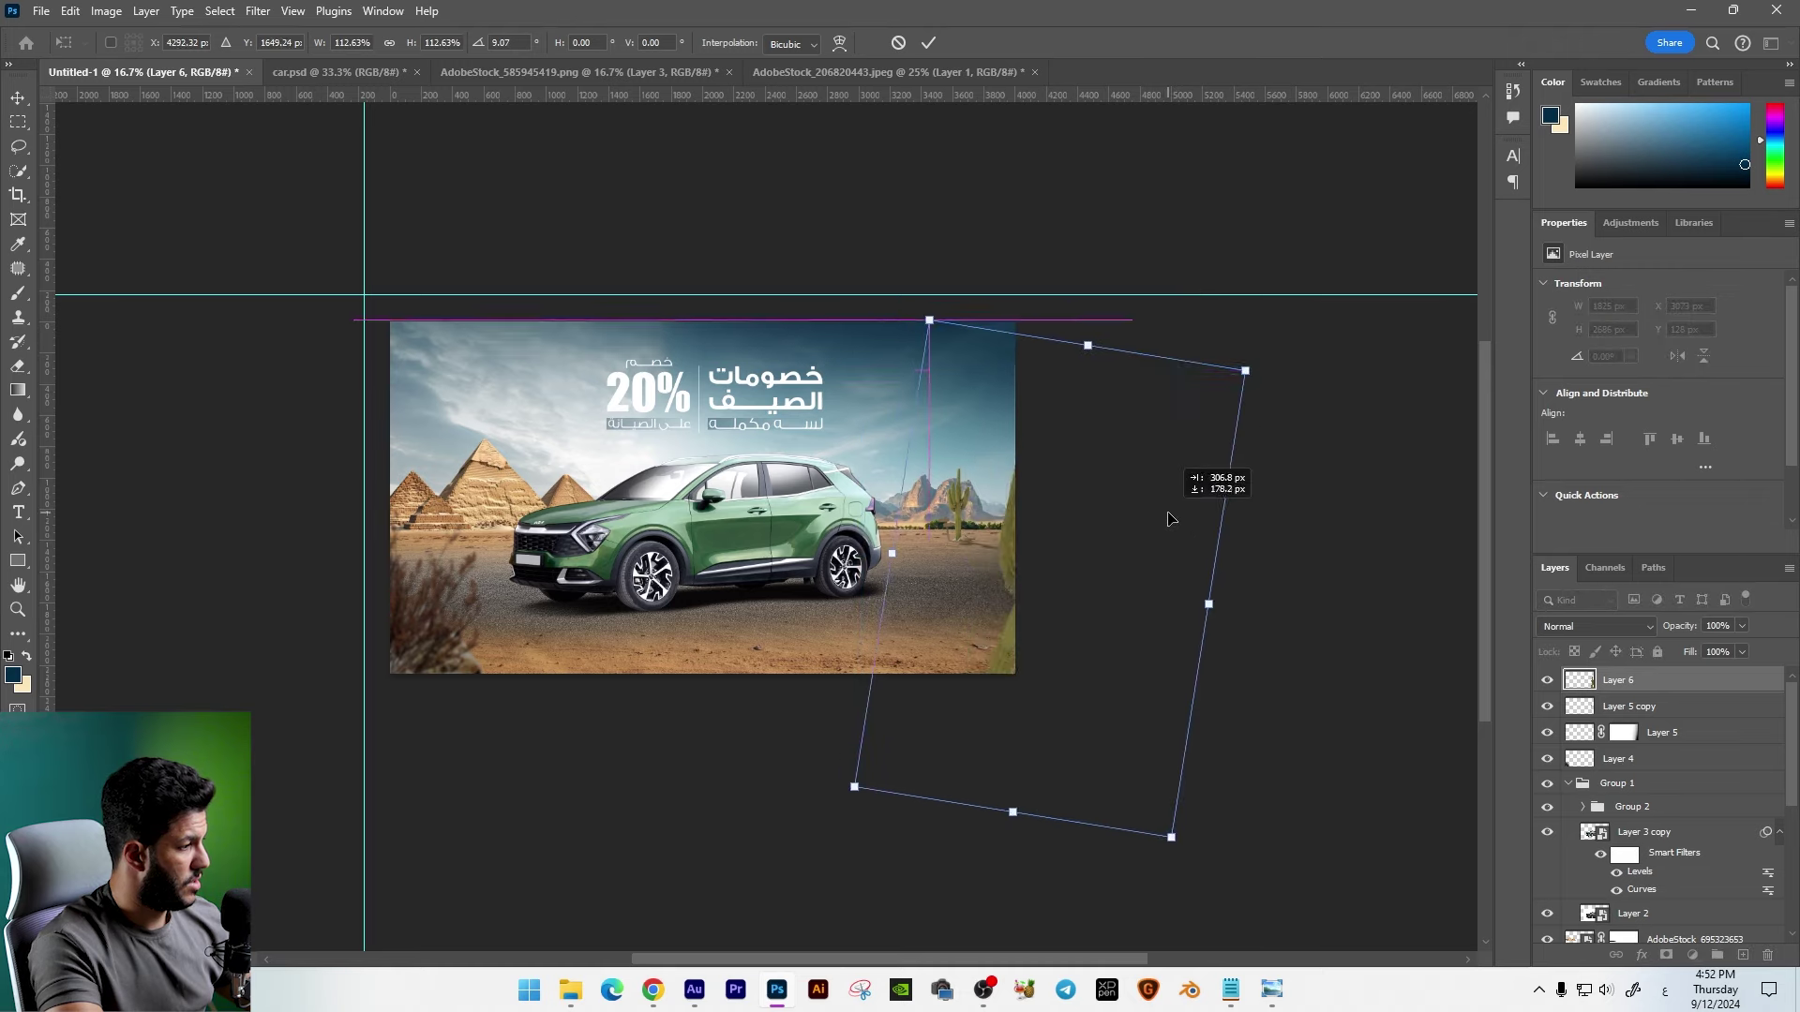
key(Return)
key(ctrl+plus)
key(ctrl+plus)
drag(907, 541, 843, 530)
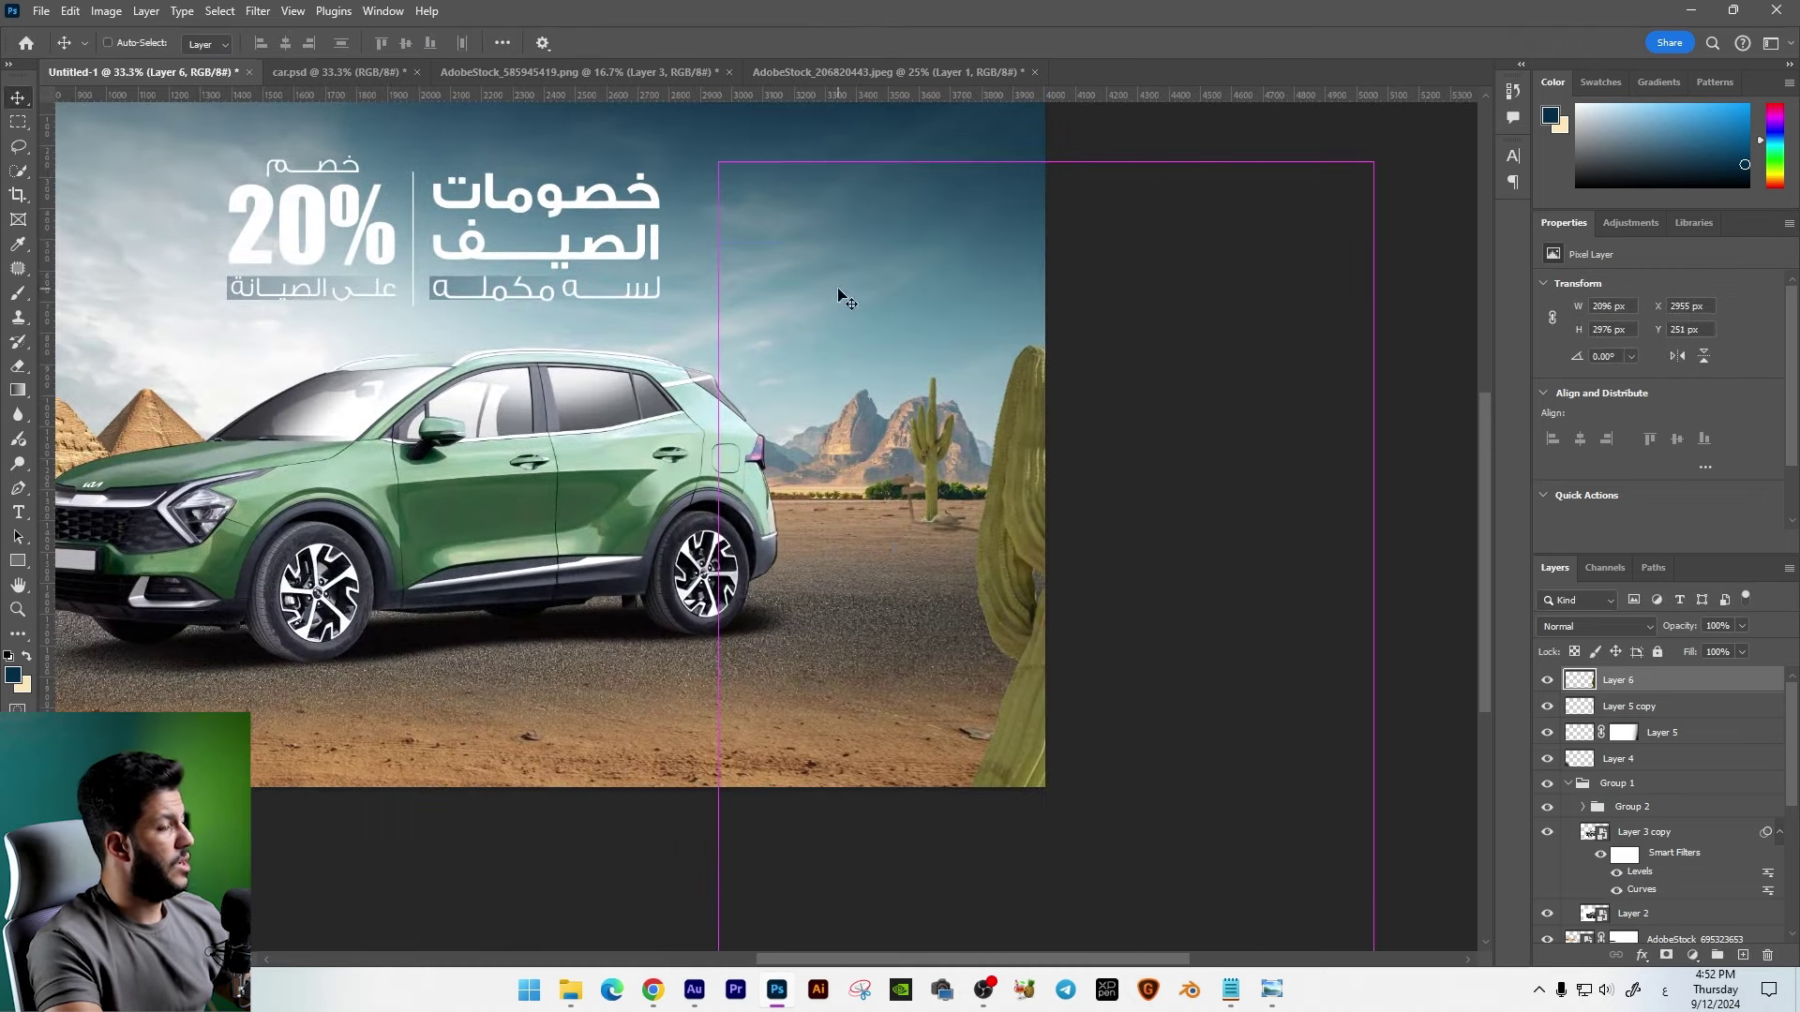
Step: Apply a Gaussian Blur to the cactus
click(254, 11)
mouse_move(270, 253)
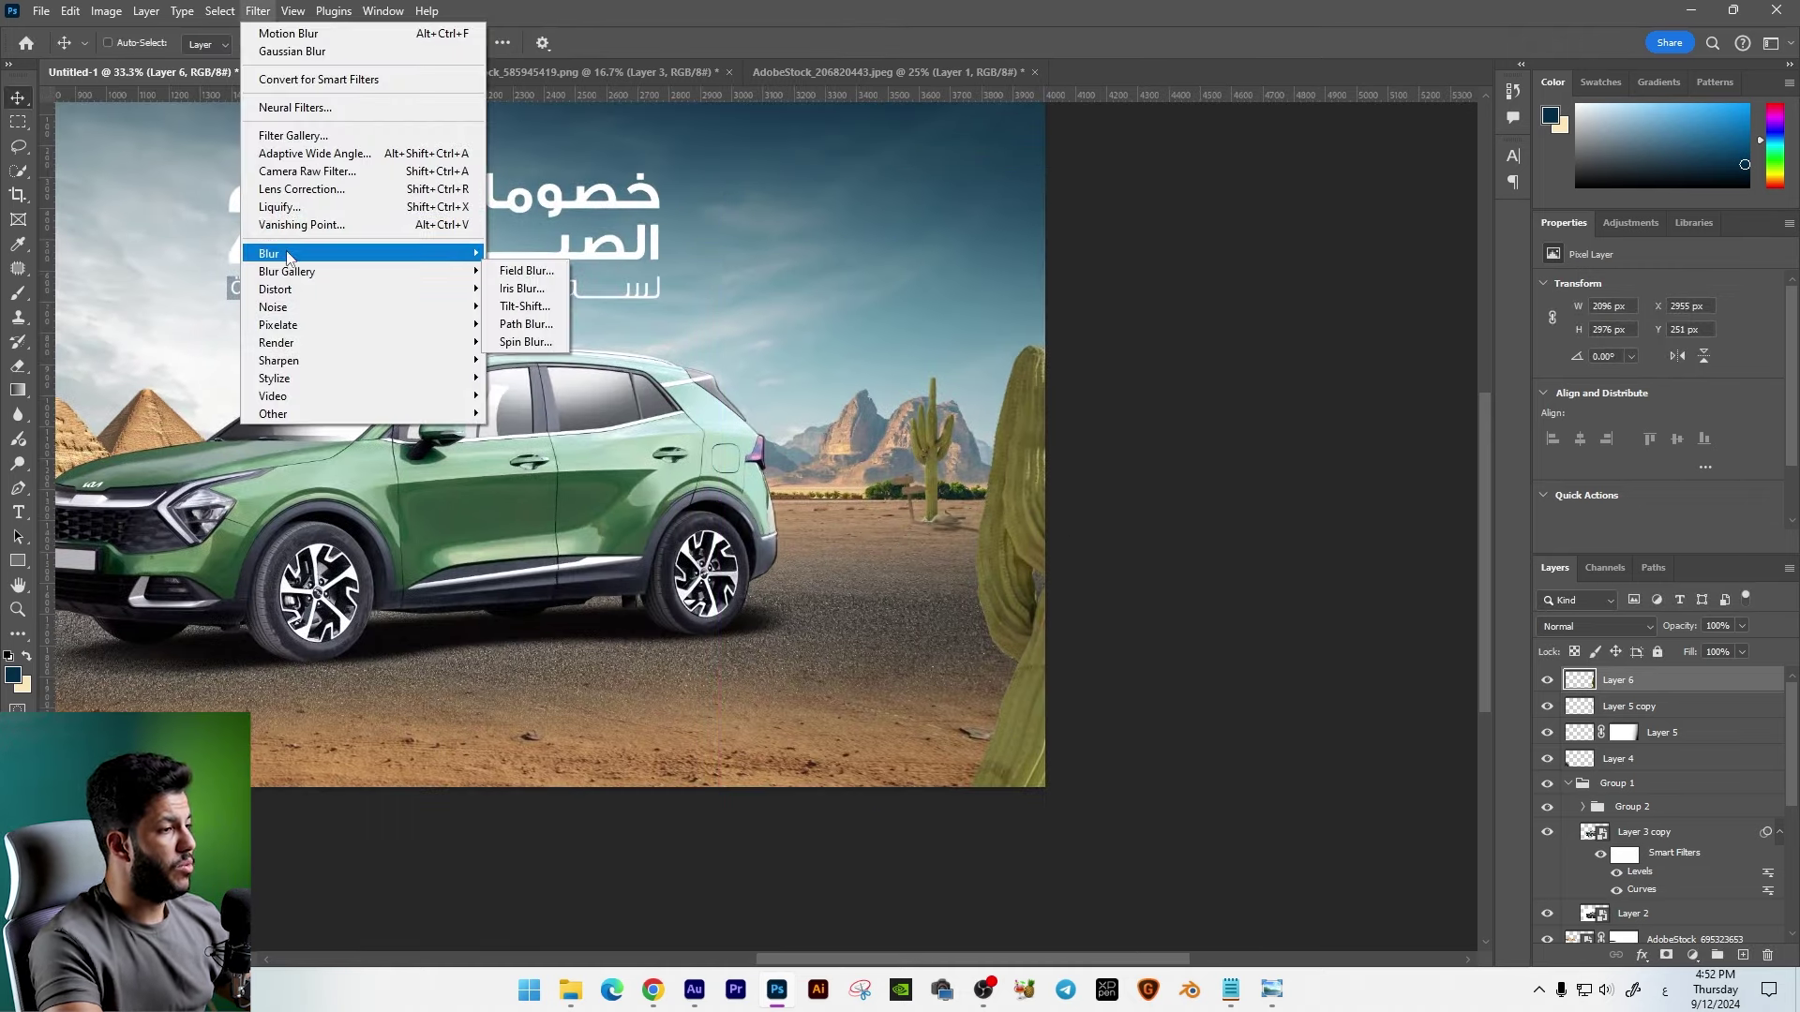
click(520, 328)
key(Return)
key(ctrl+minus)
key(v)
key(ctrl+plus)
key(ctrl+u)
click(1509, 169)
Step: Darken the cactus with Levels by lowering the output whites, then blur it further
key(ctrl+l)
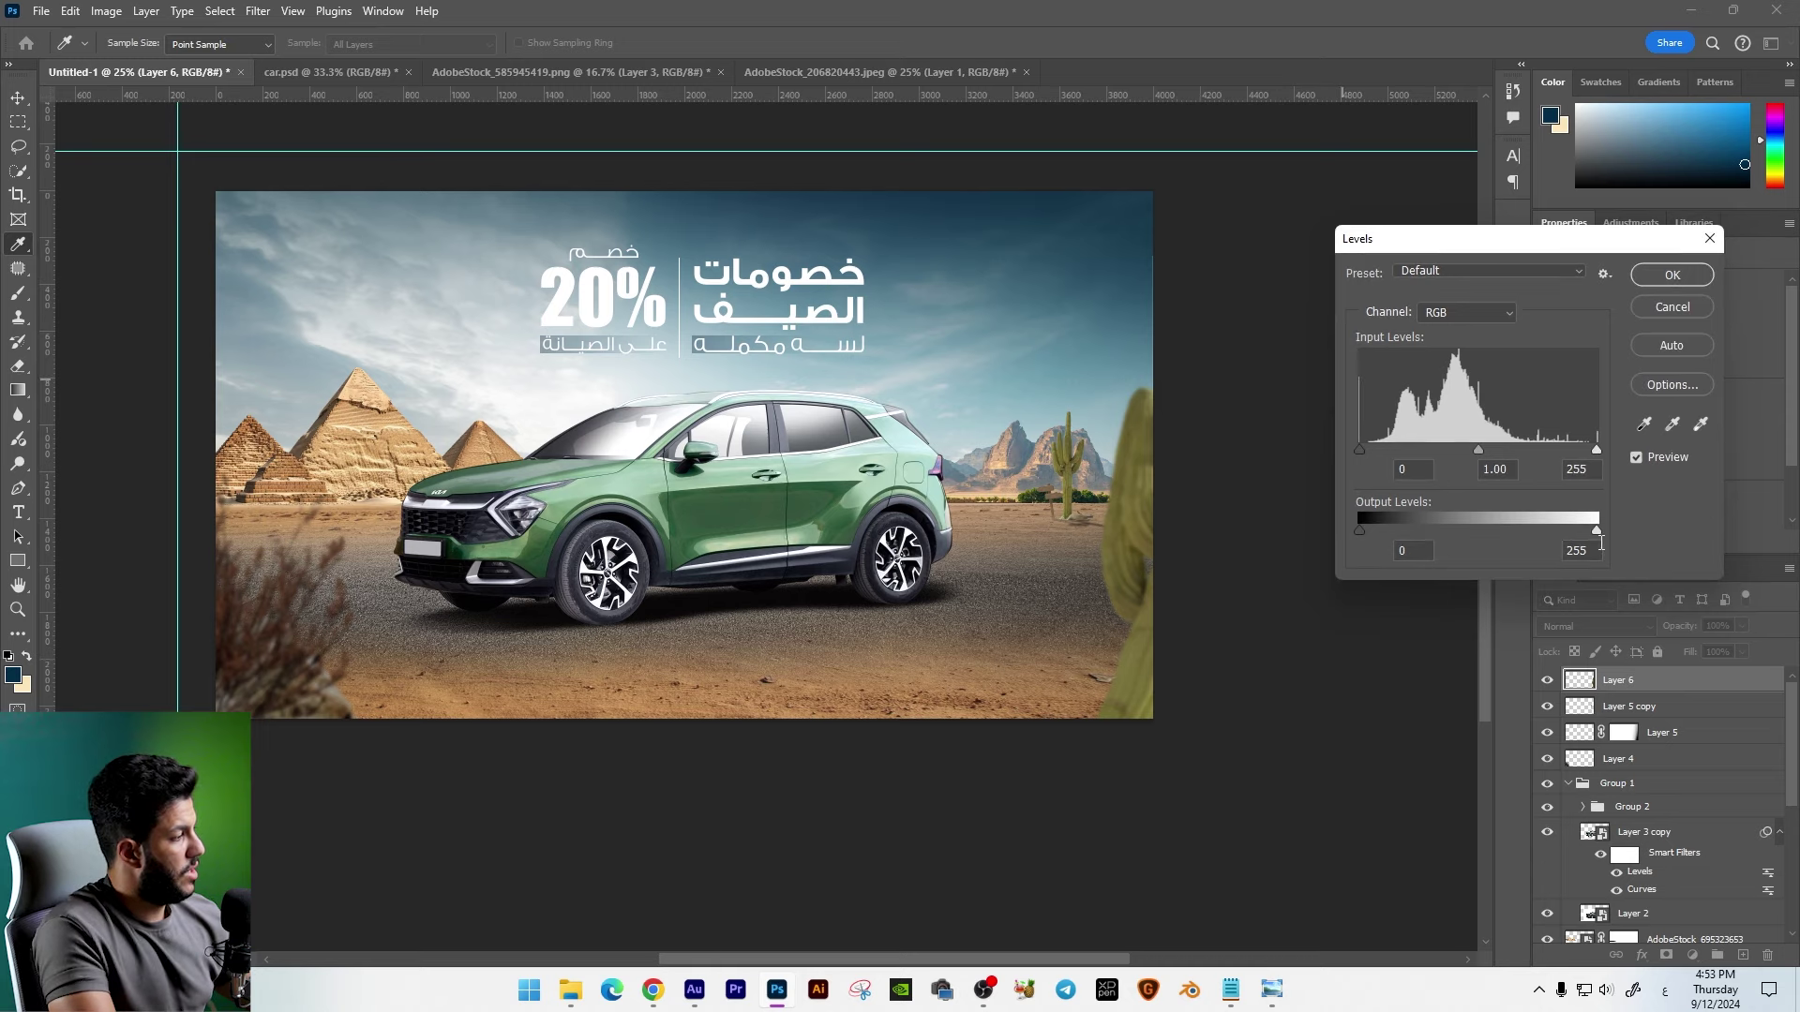
drag(1584, 535, 1496, 535)
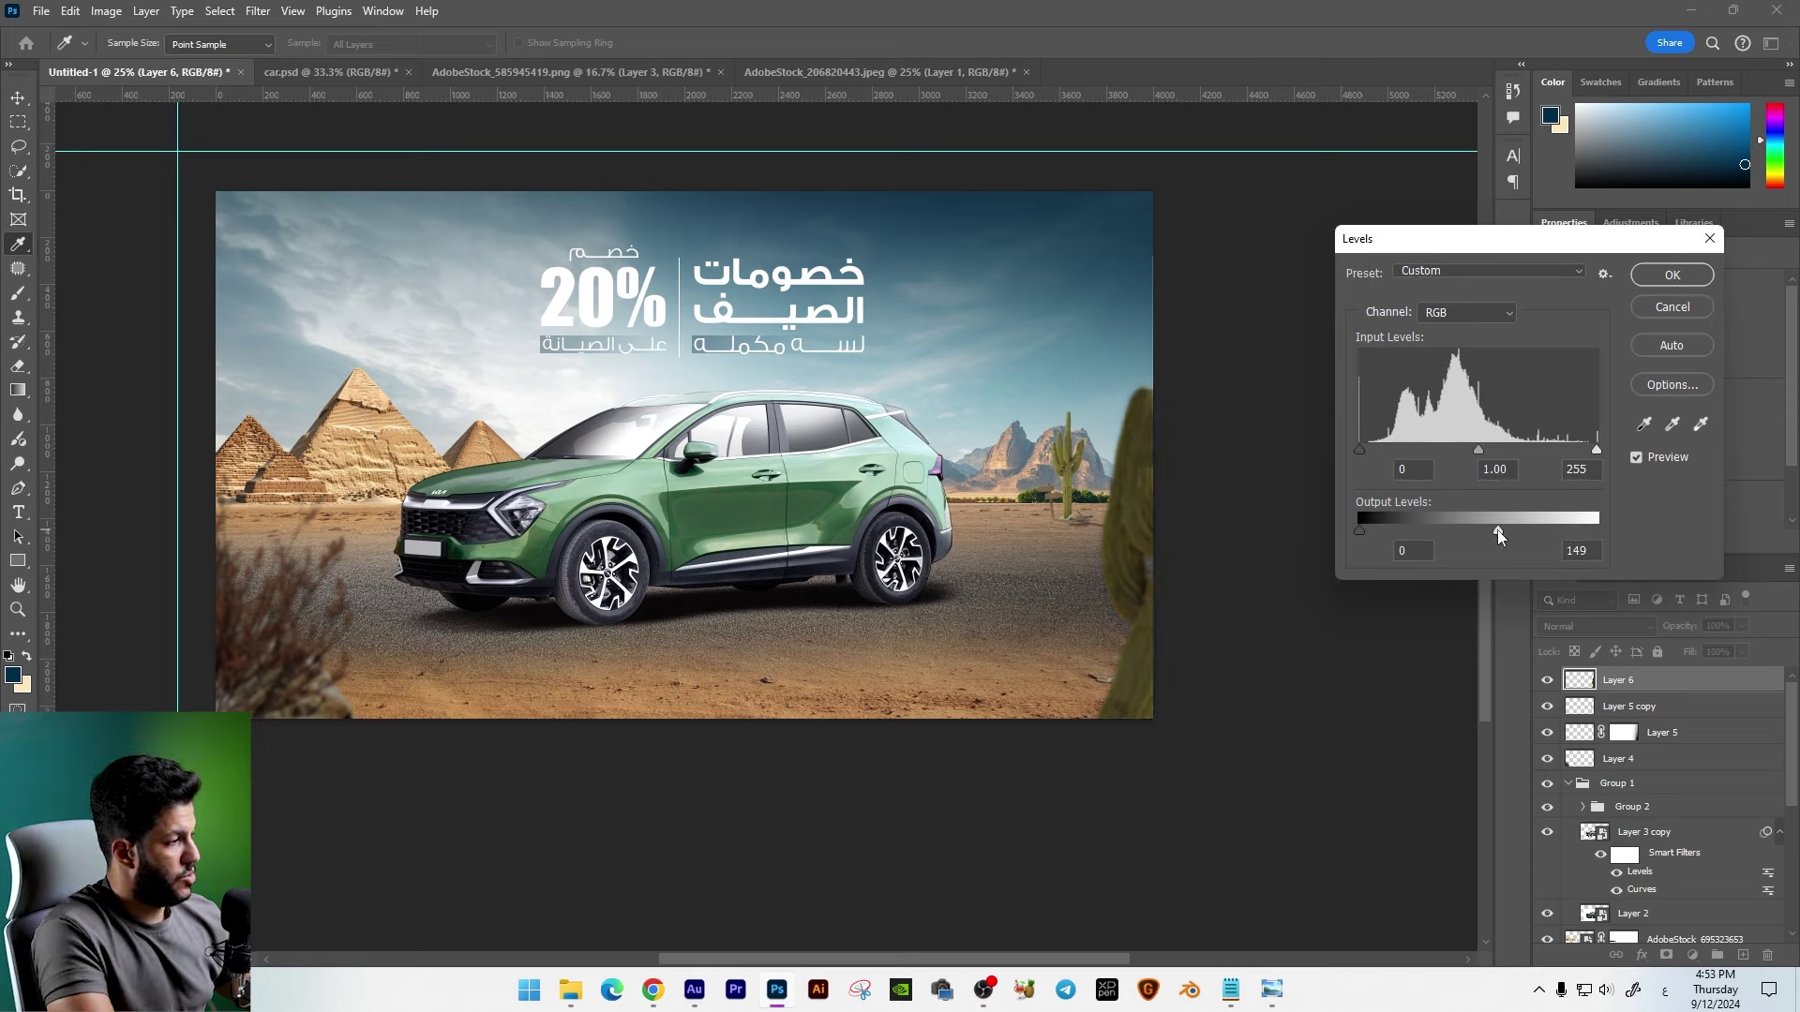
key(Return)
click(273, 12)
mouse_move(268, 253)
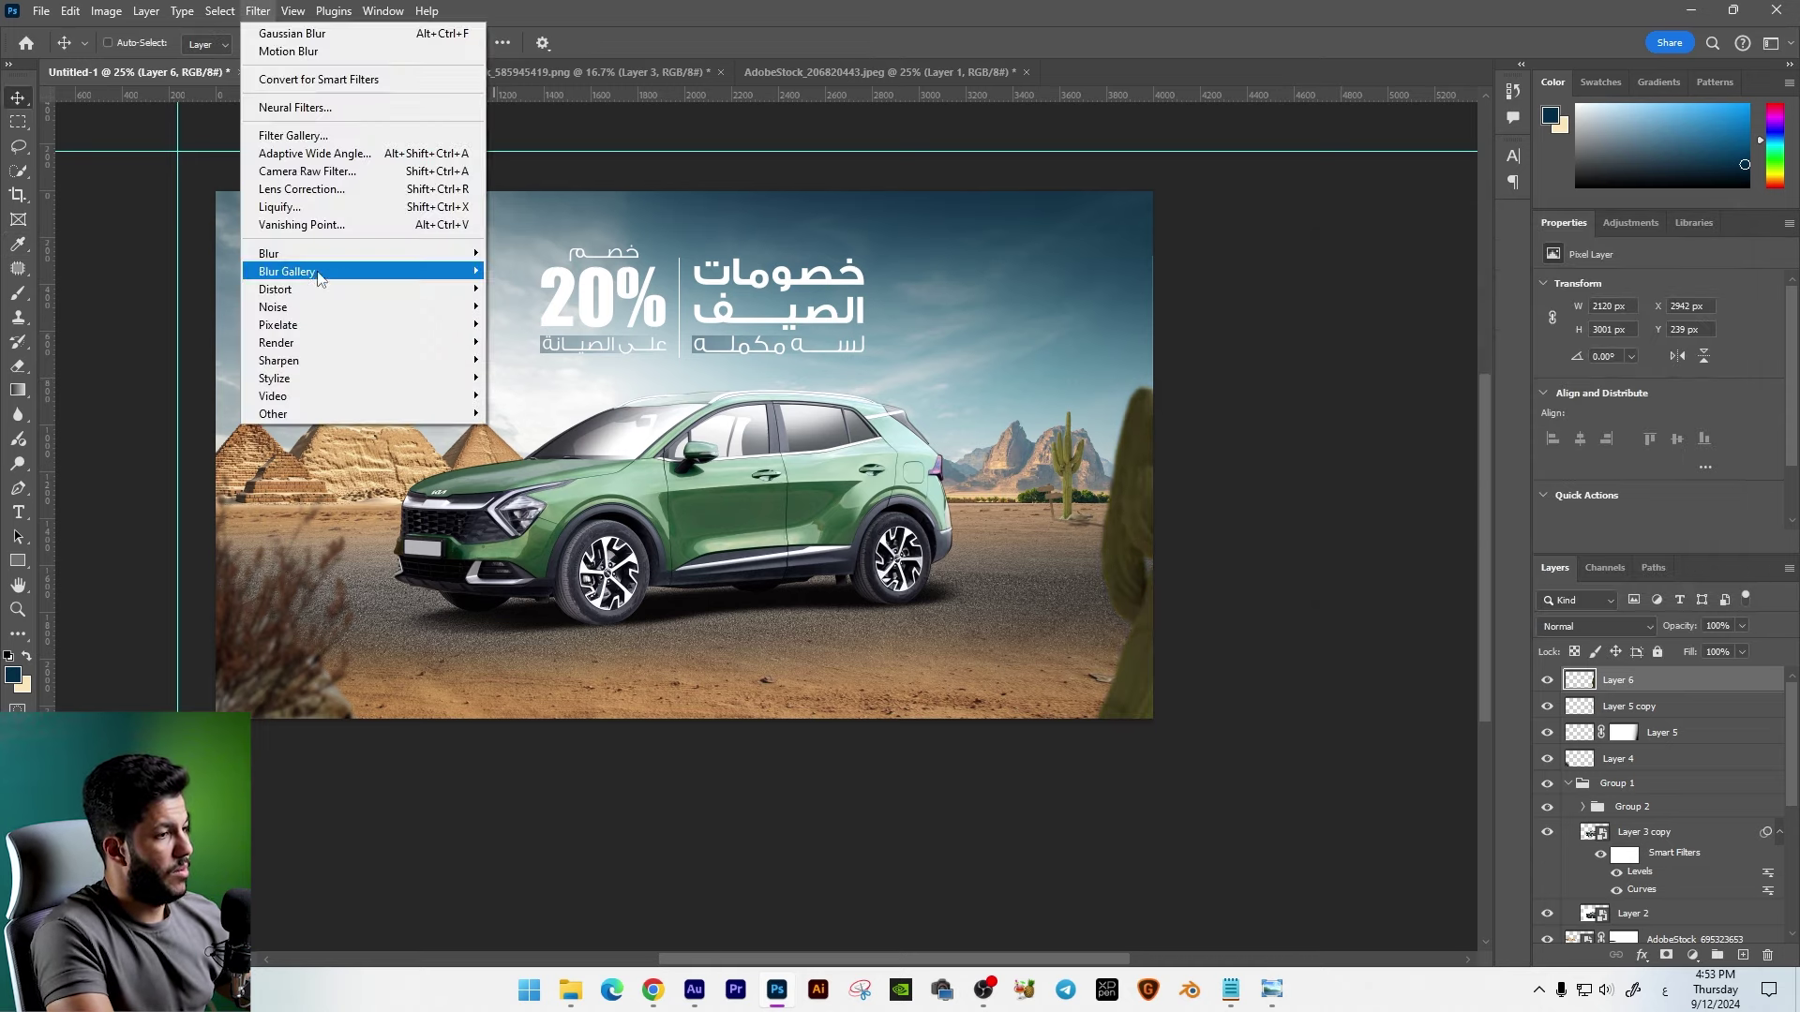
click(530, 334)
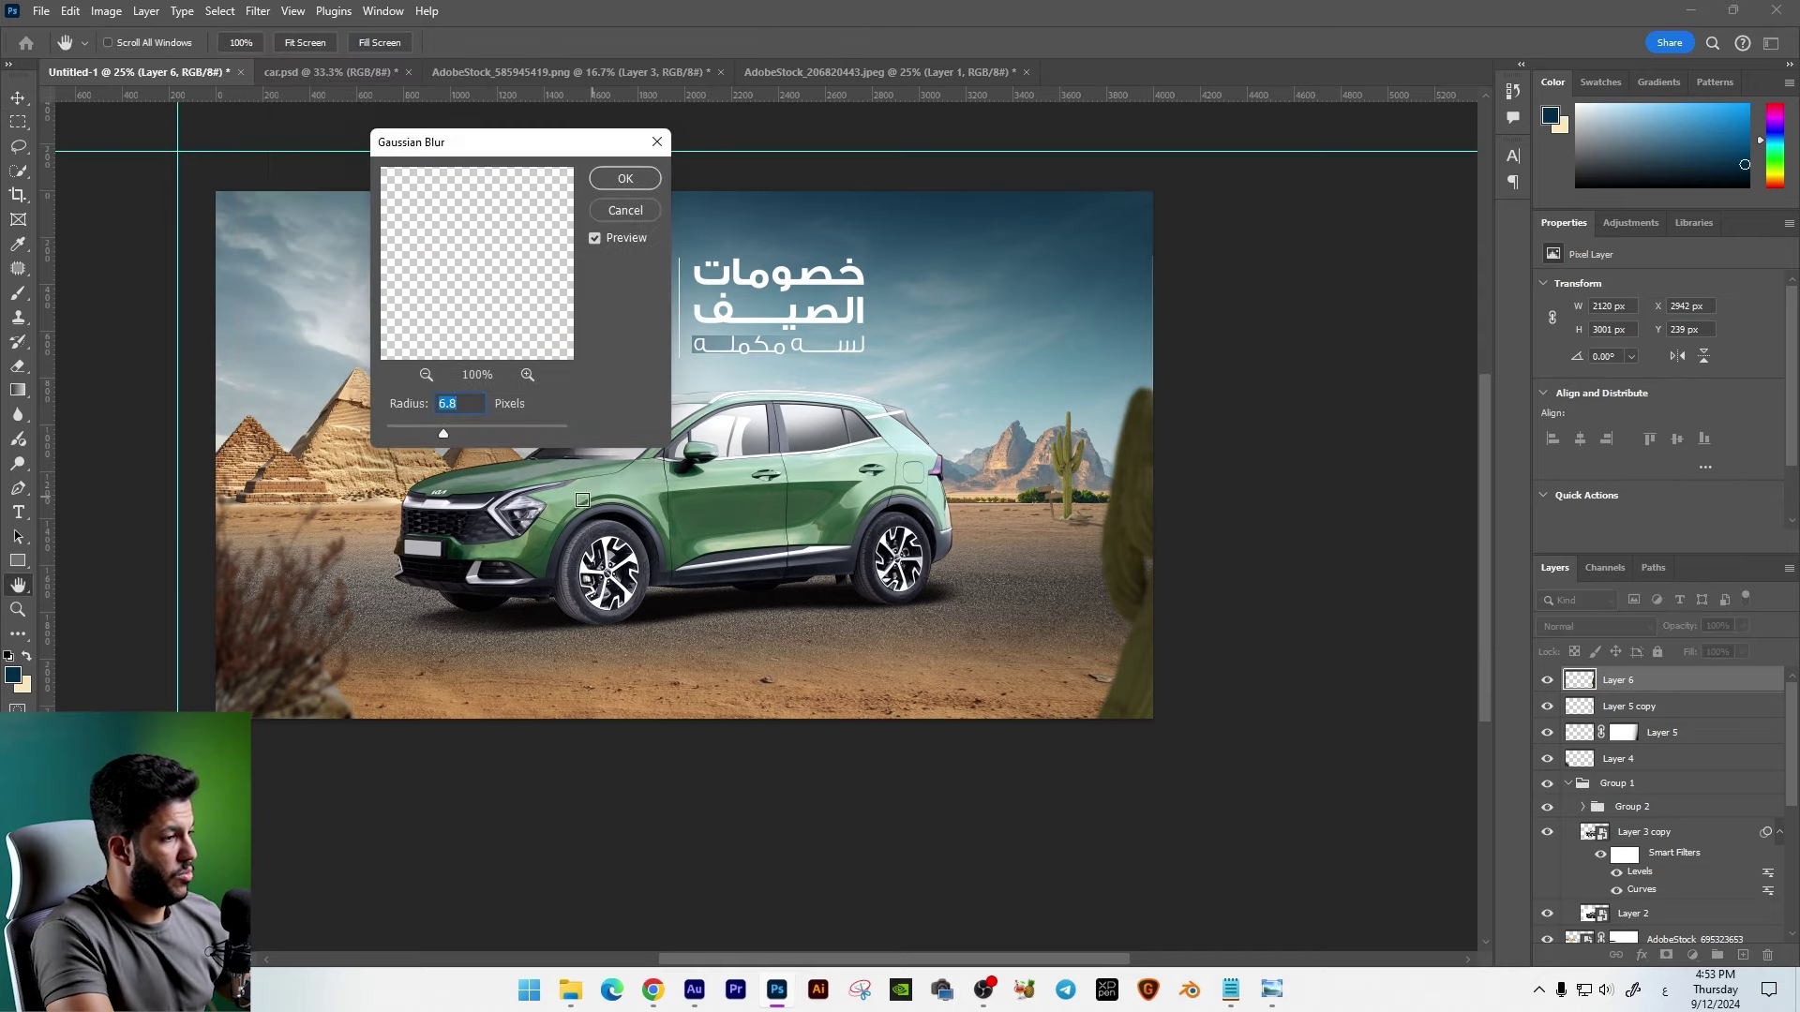
key(Return)
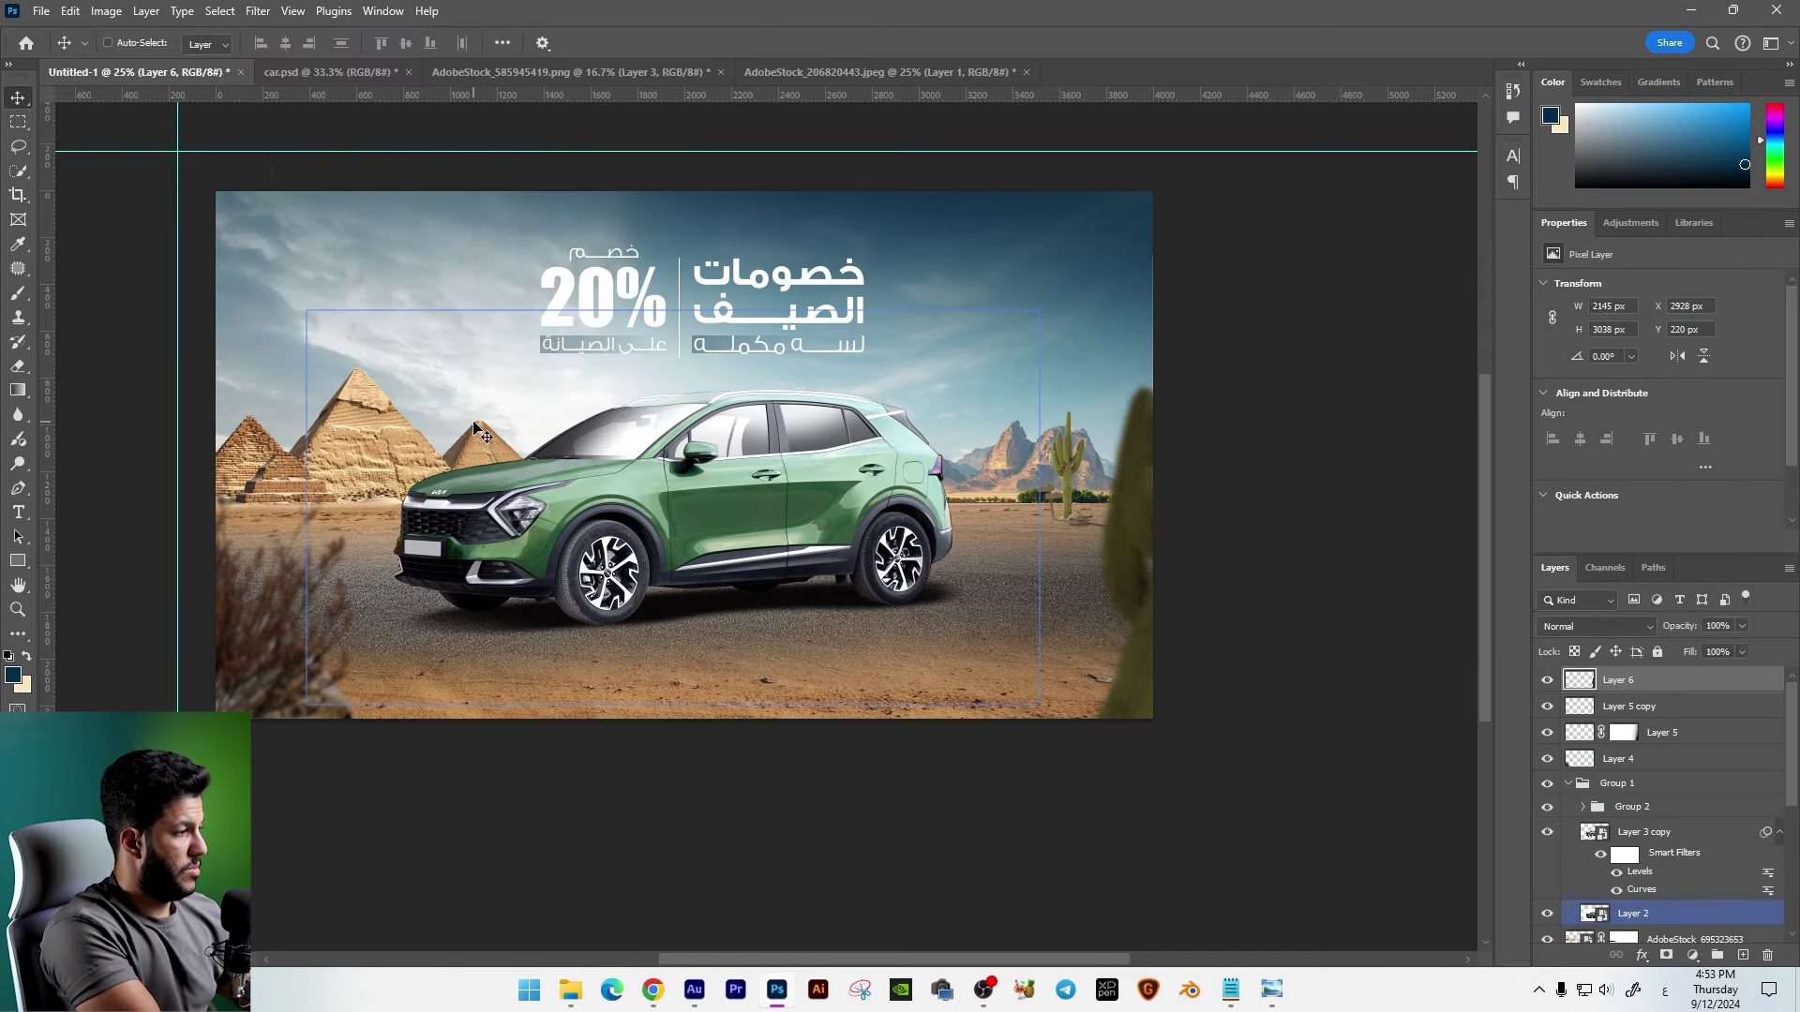
key(ctrl+d)
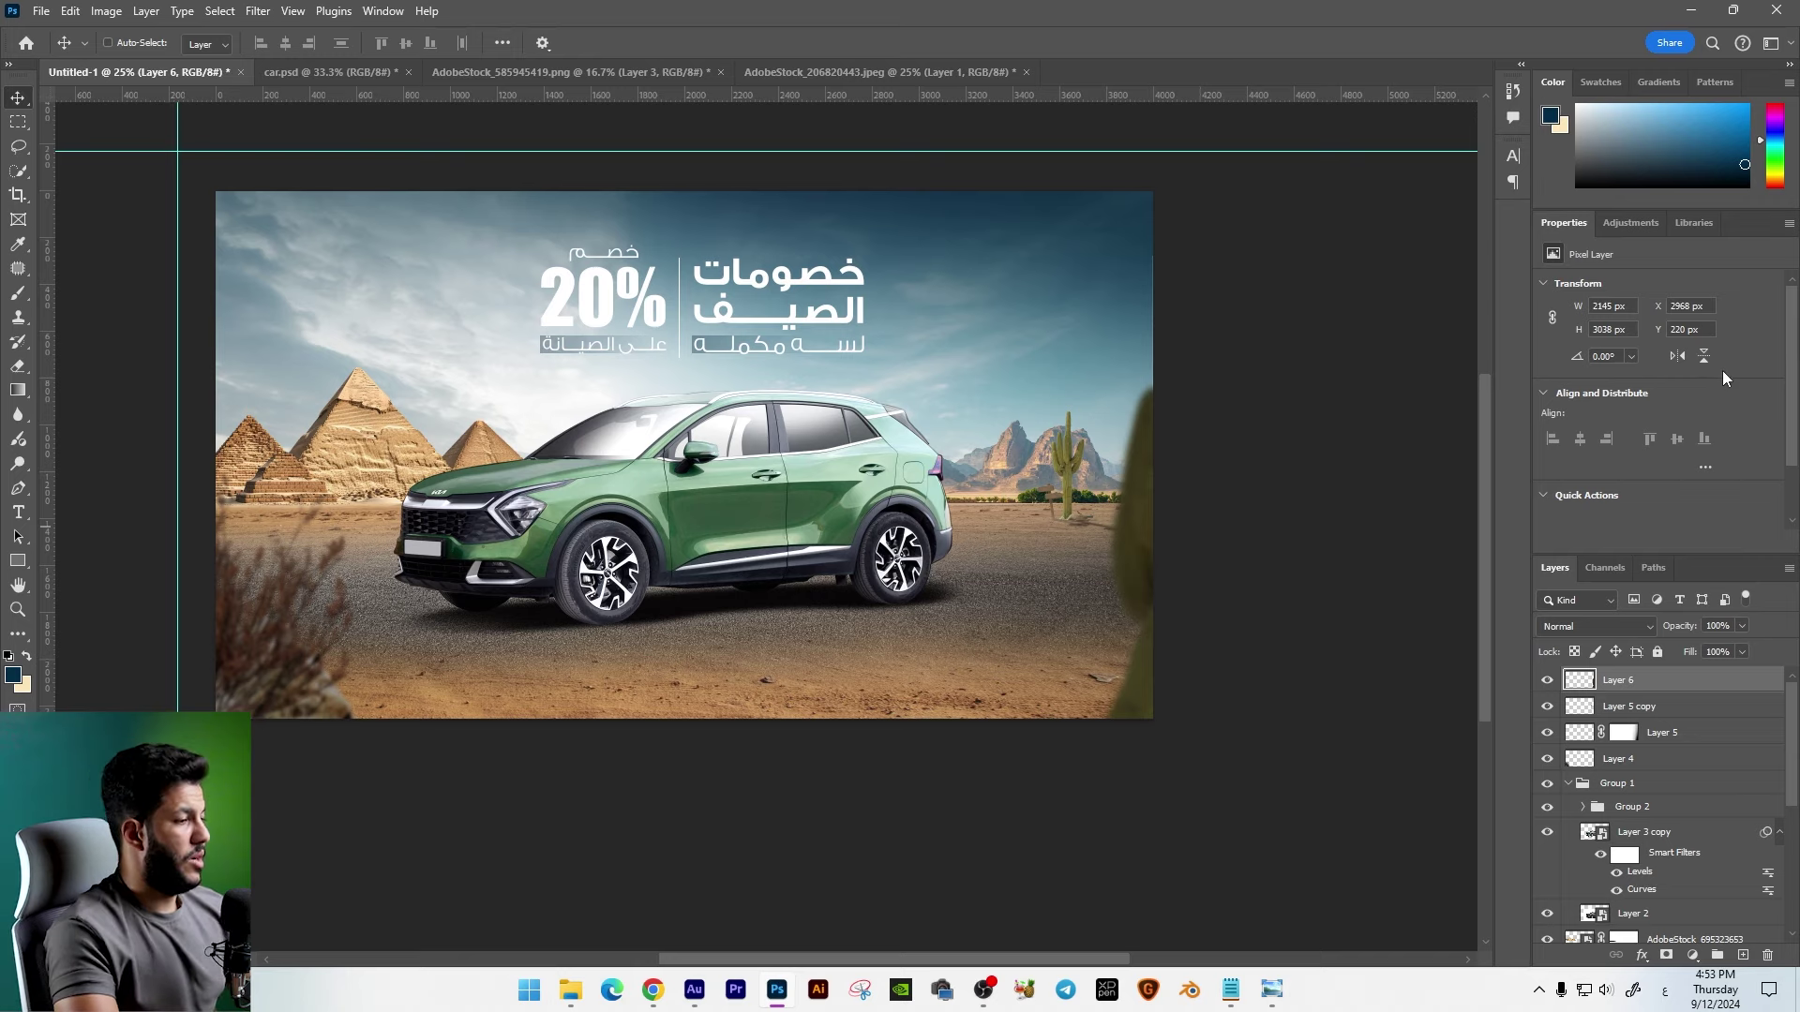
key(ctrl+plus)
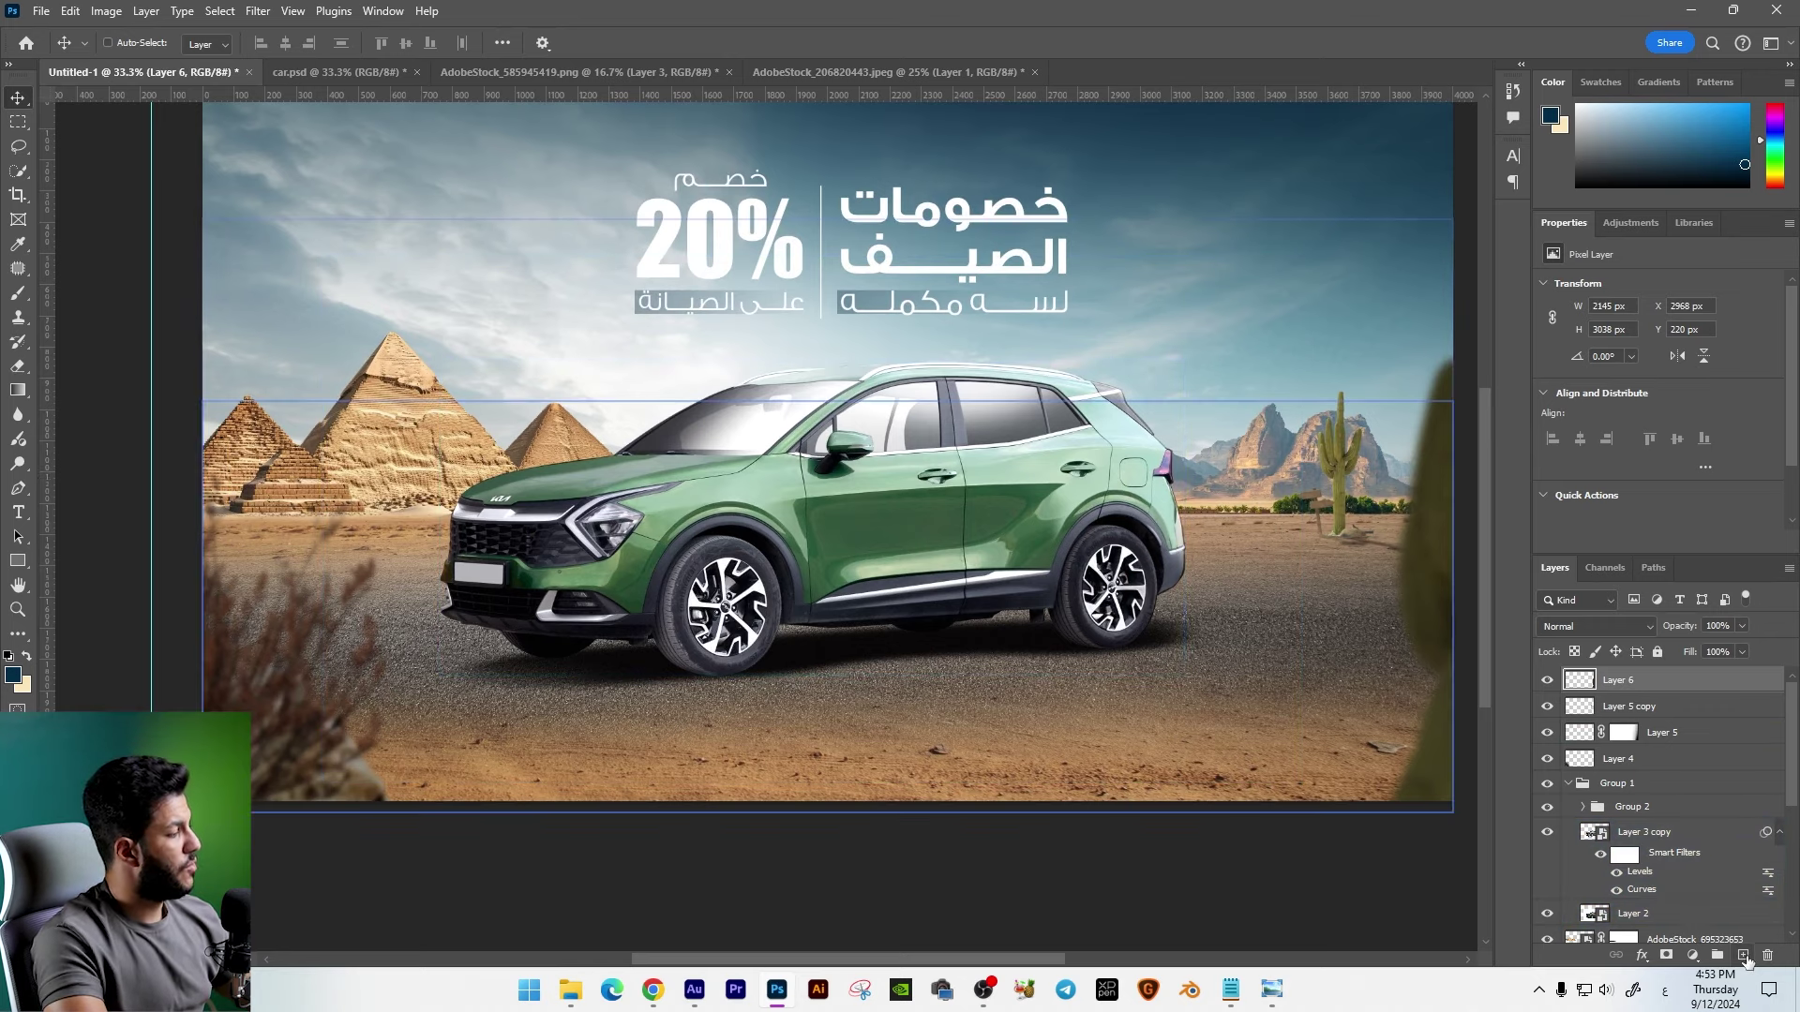
Step: Add a new layer and set up a 199 px brush in yellow #dda100
key(ctrl+shift+alt+n)
key(b)
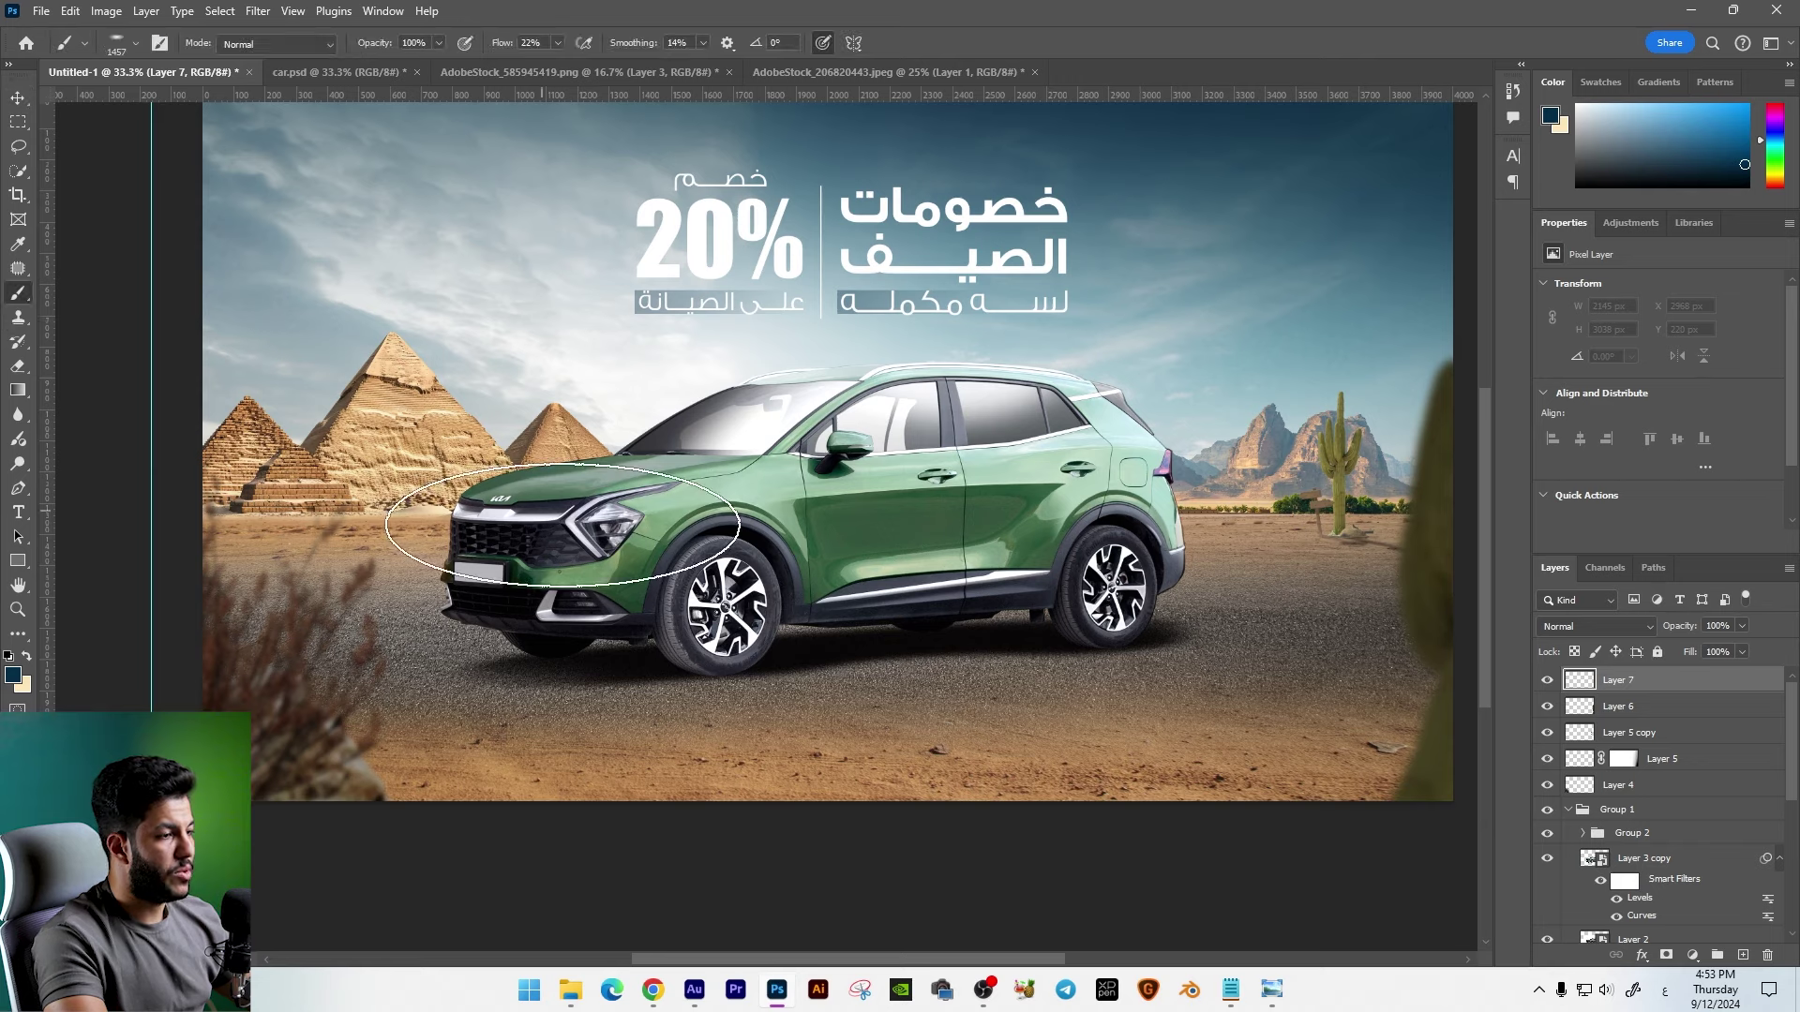
right_click(572, 526)
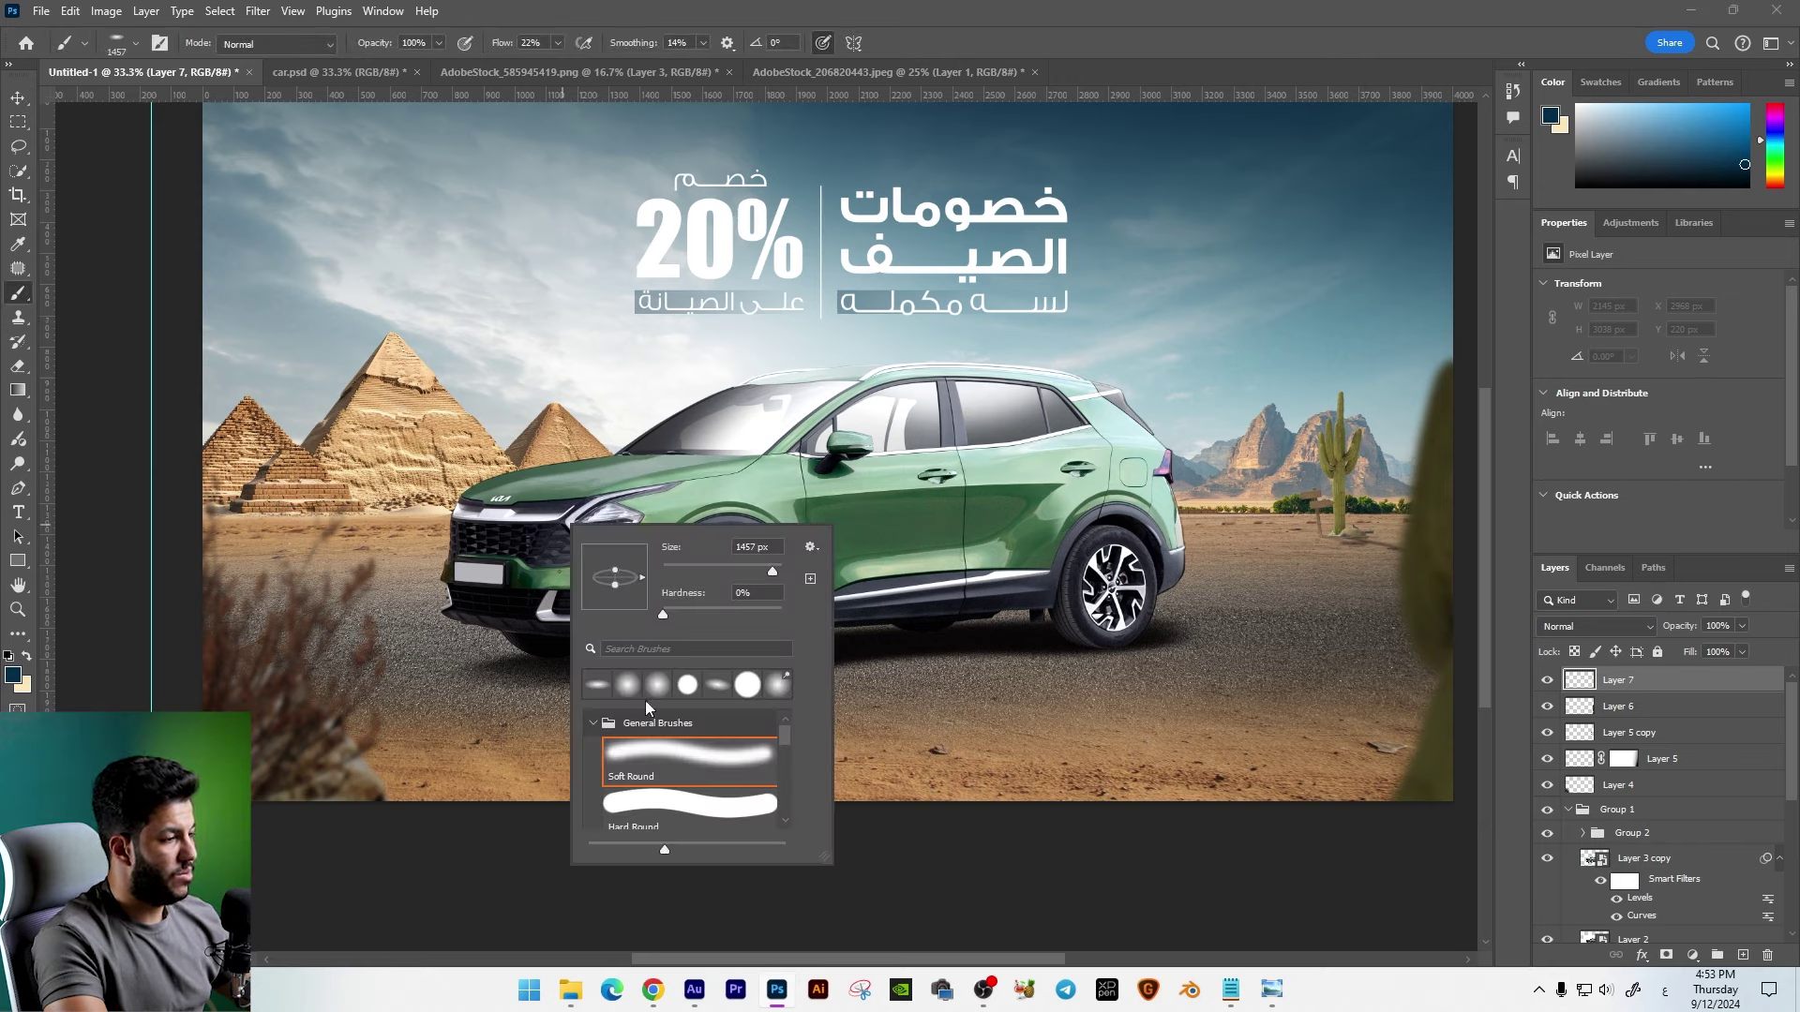
click(13, 675)
text(dda100)
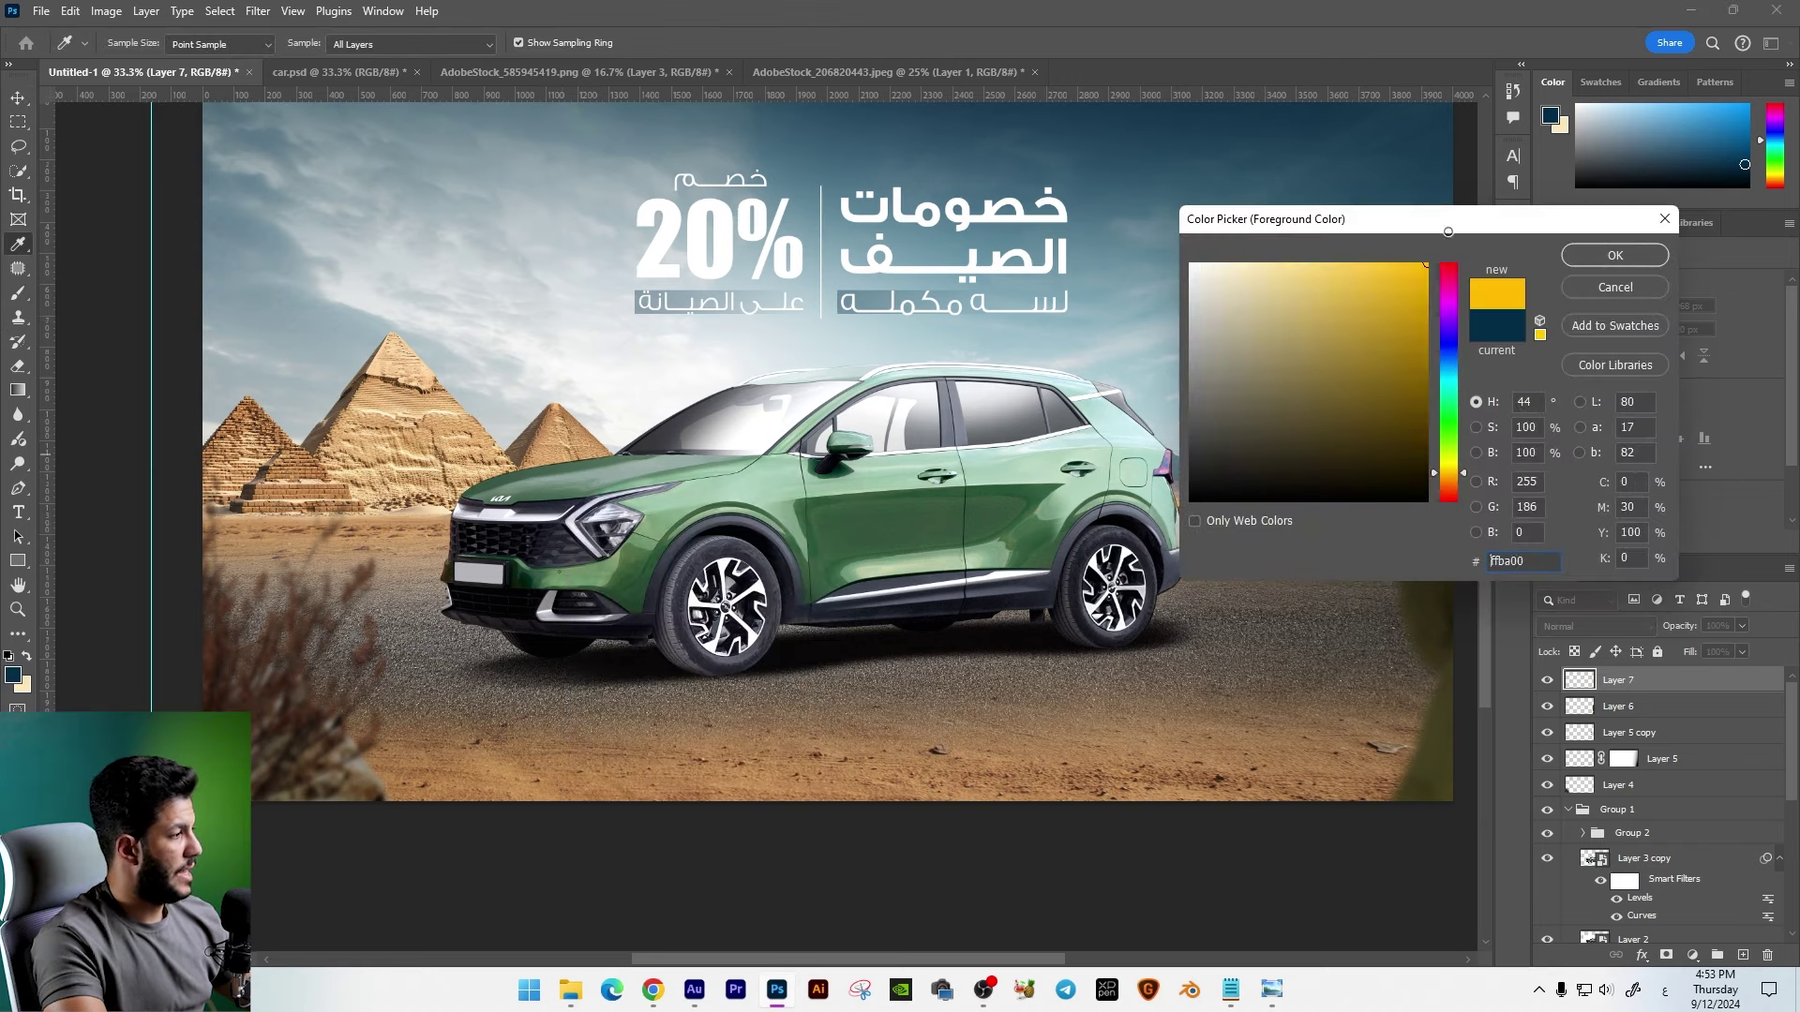
click(1567, 260)
key(ctrl+plus)
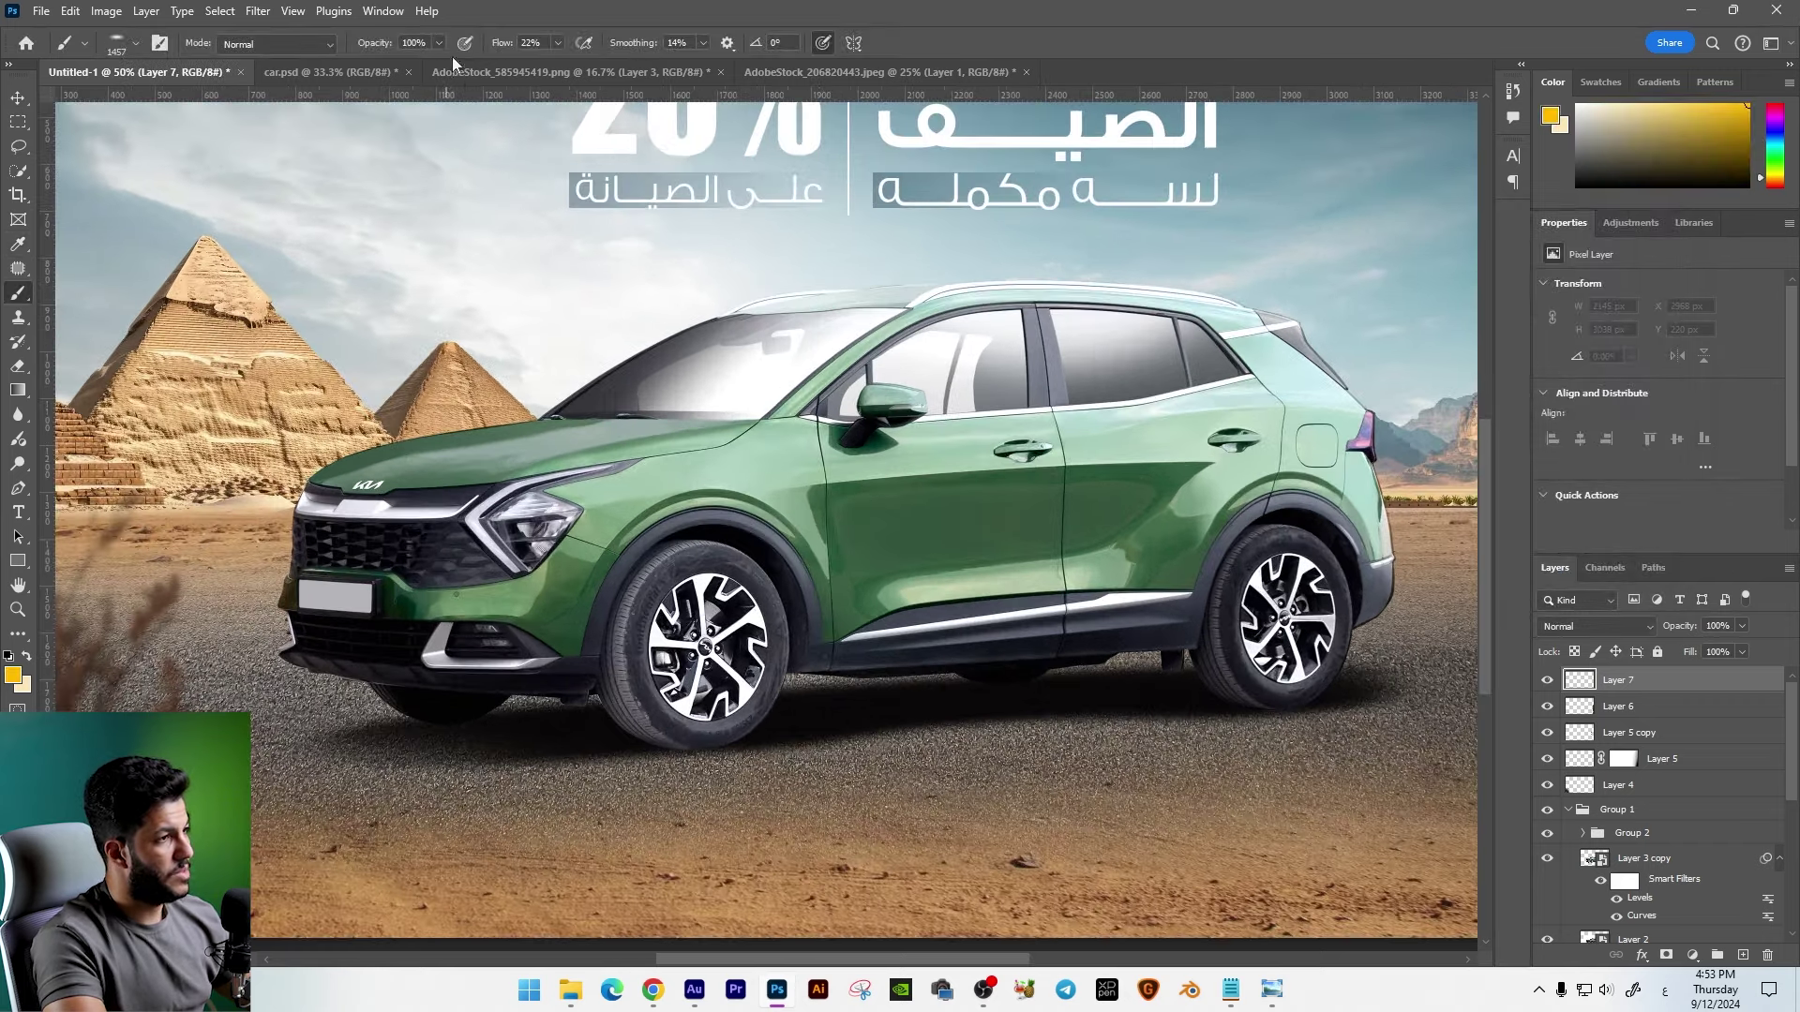
drag(587, 72, 633, 72)
right_click(592, 519)
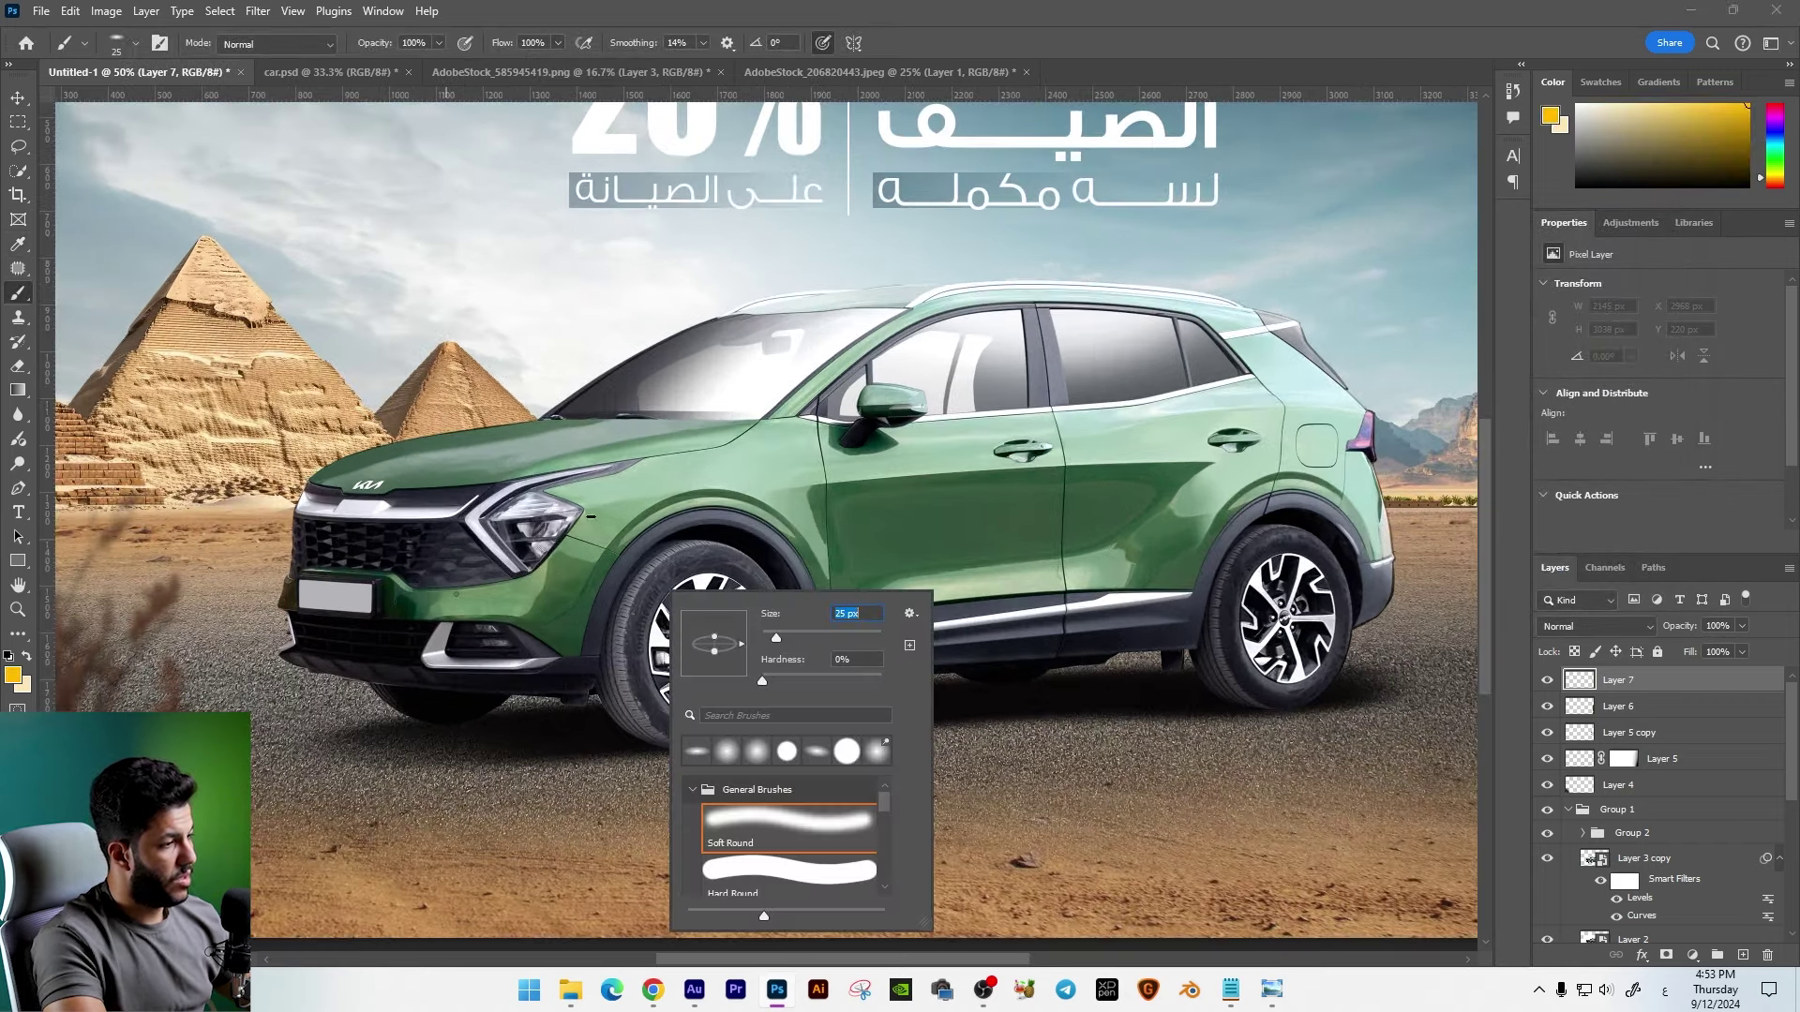
text(199)
key(Return)
Step: Paint yellow over the headlight, then dab a soft pale cream glow at its centre
drag(514, 511, 568, 516)
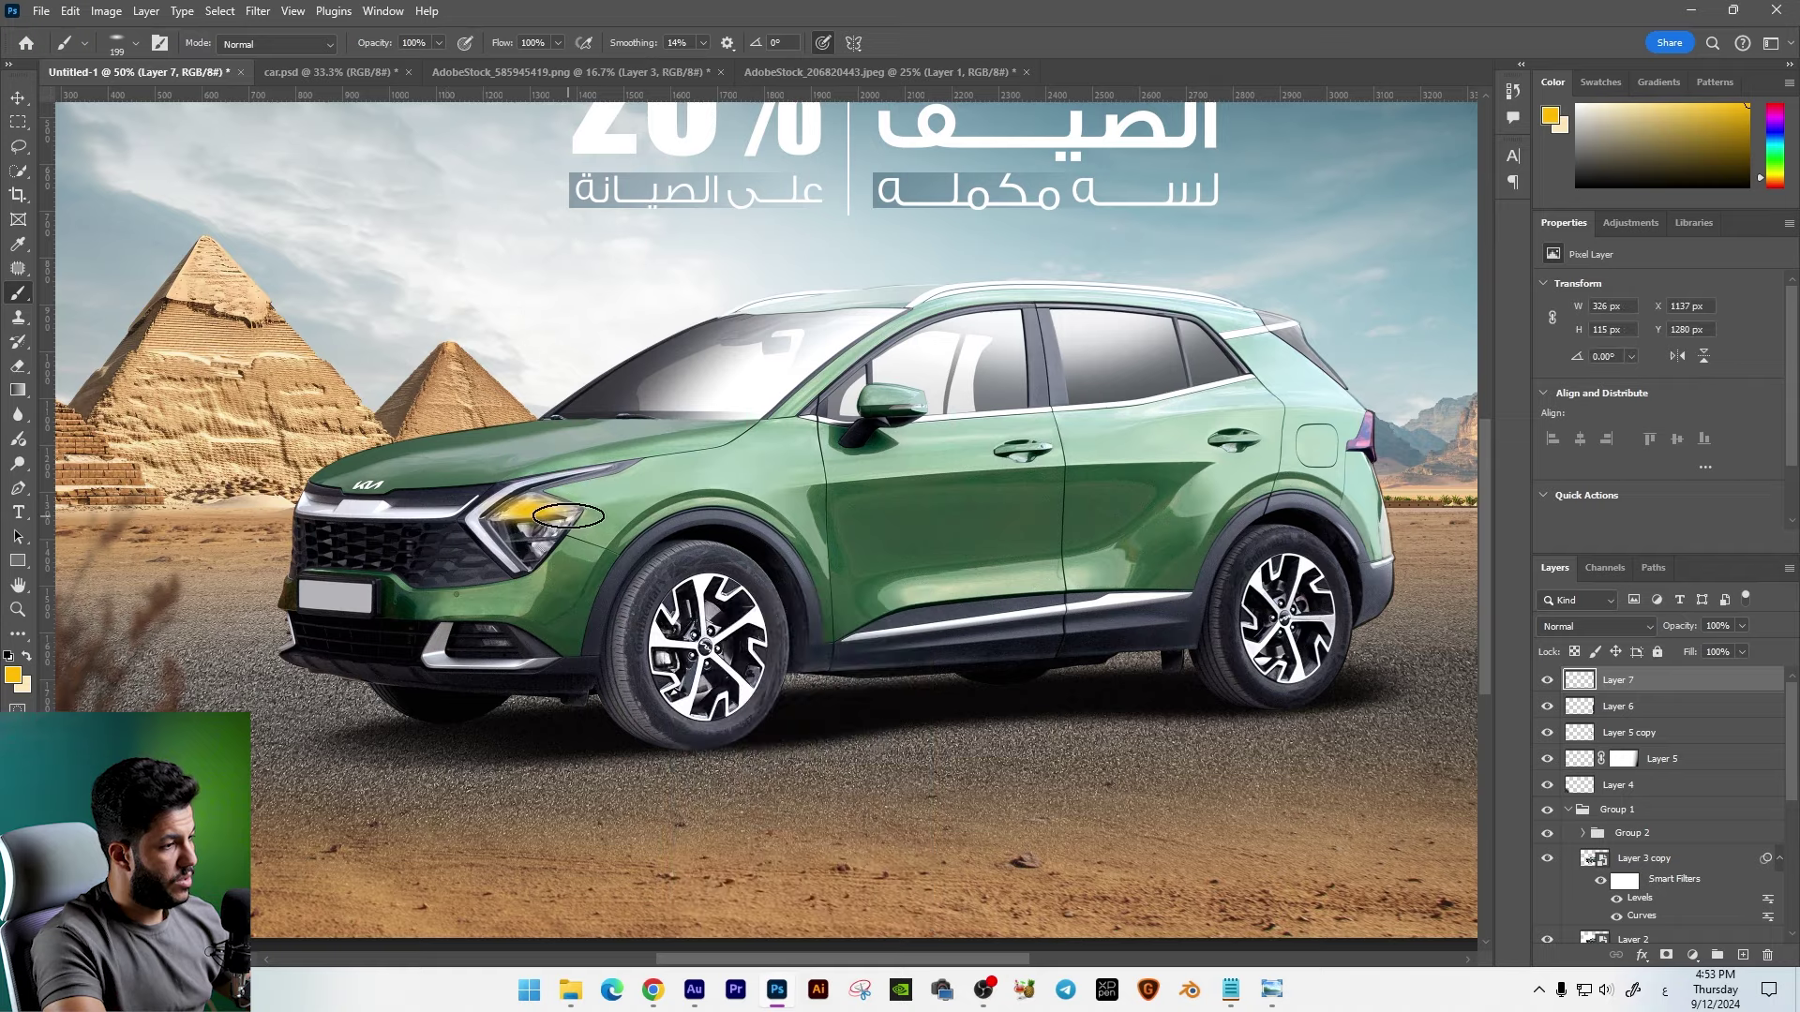
scroll(596, 571, up, 2)
scroll(596, 572, up, 2)
scroll(596, 572, up, 2)
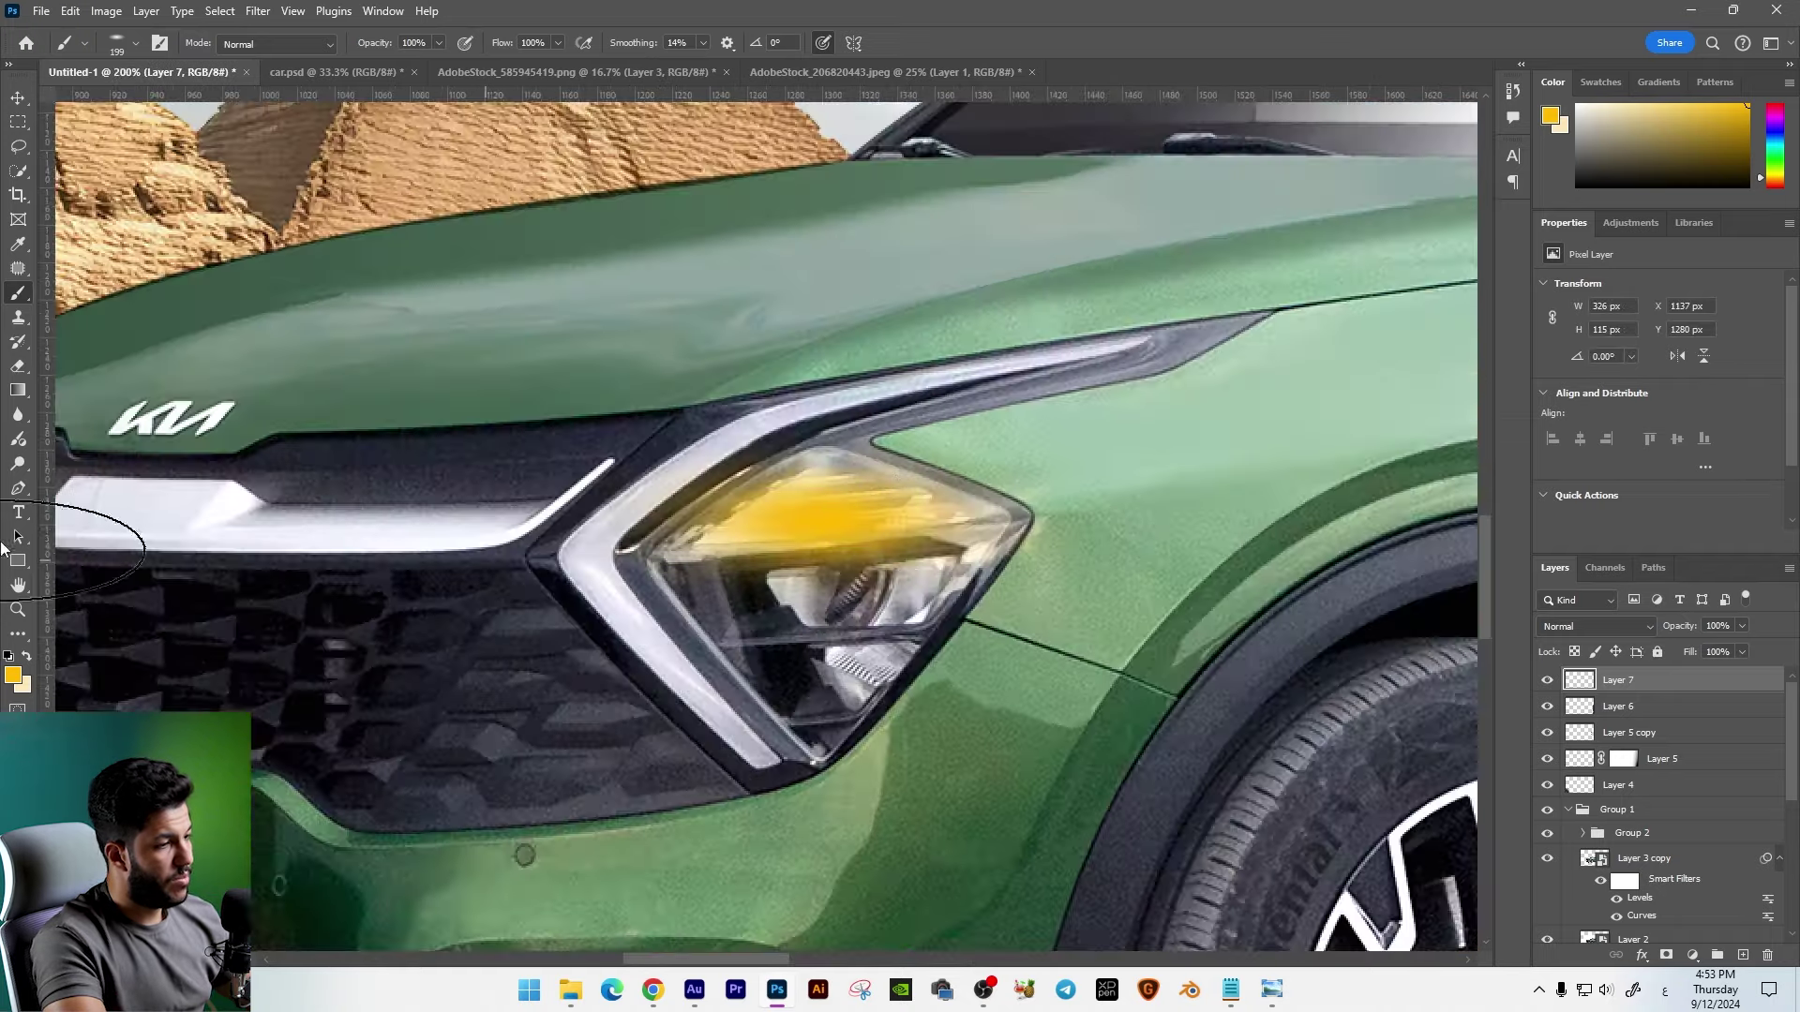
click(13, 671)
click(1298, 273)
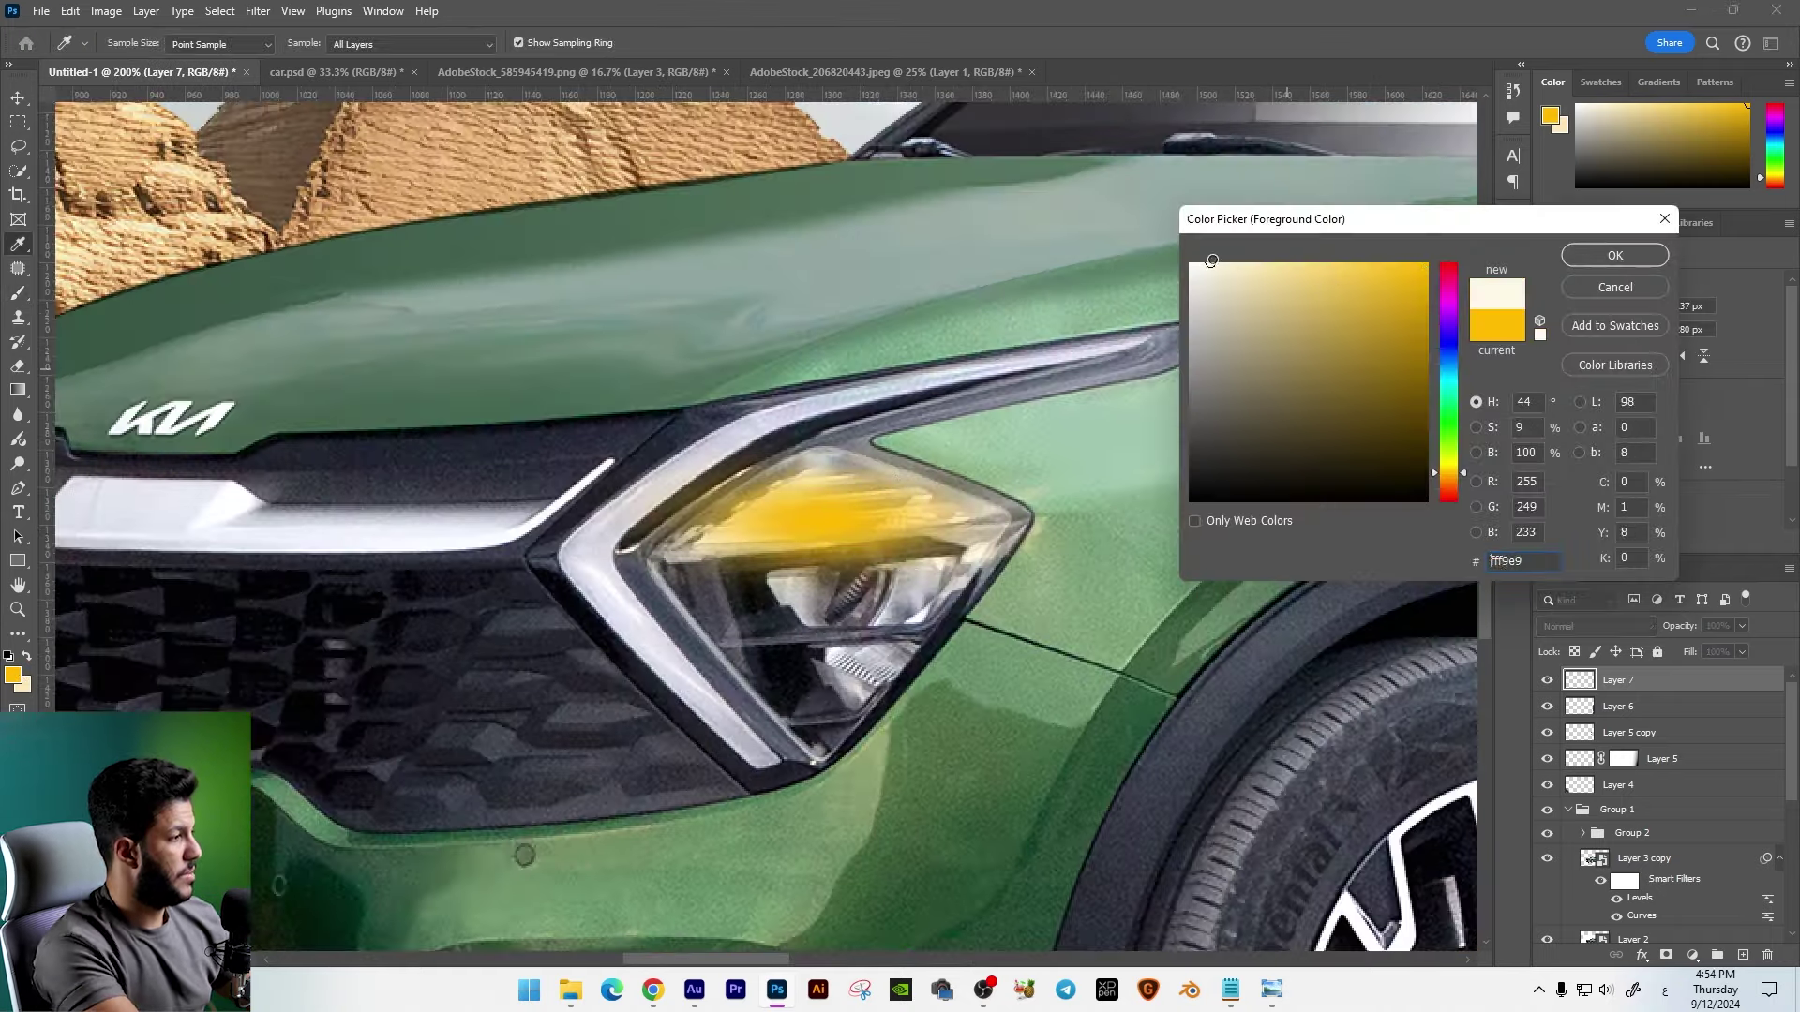
click(1612, 250)
key(bracketleft)
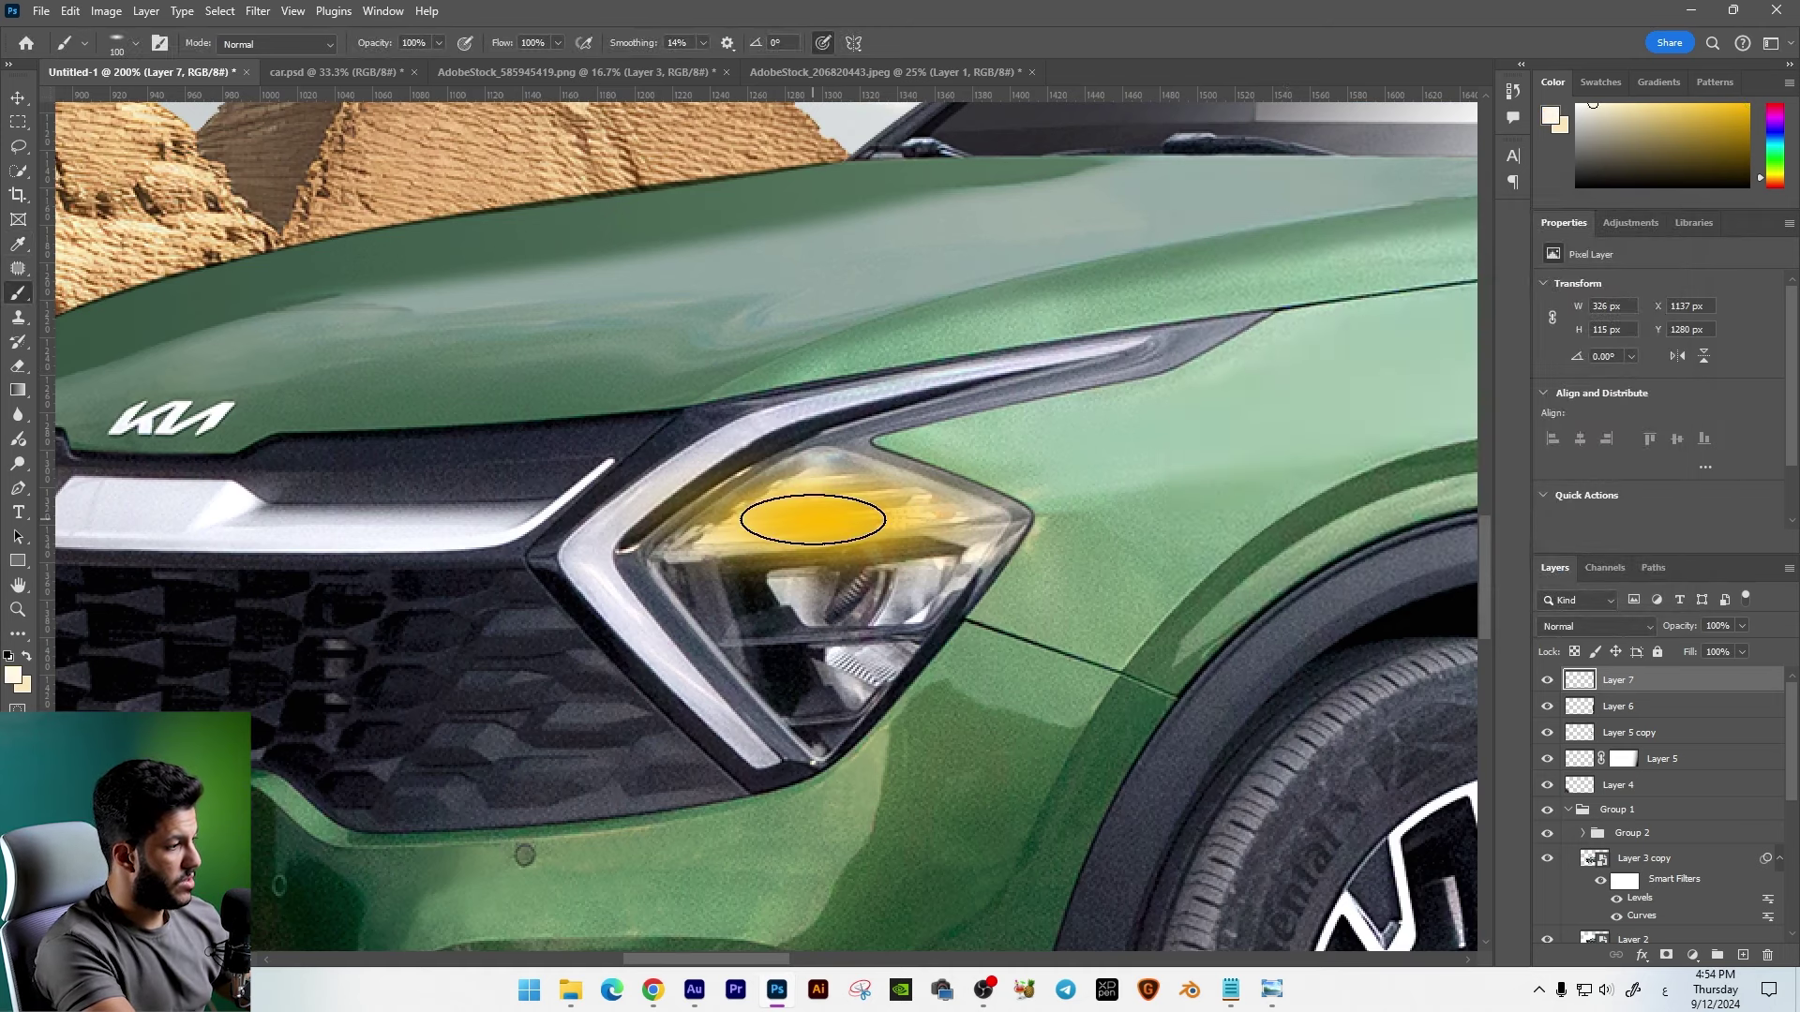
click(817, 520)
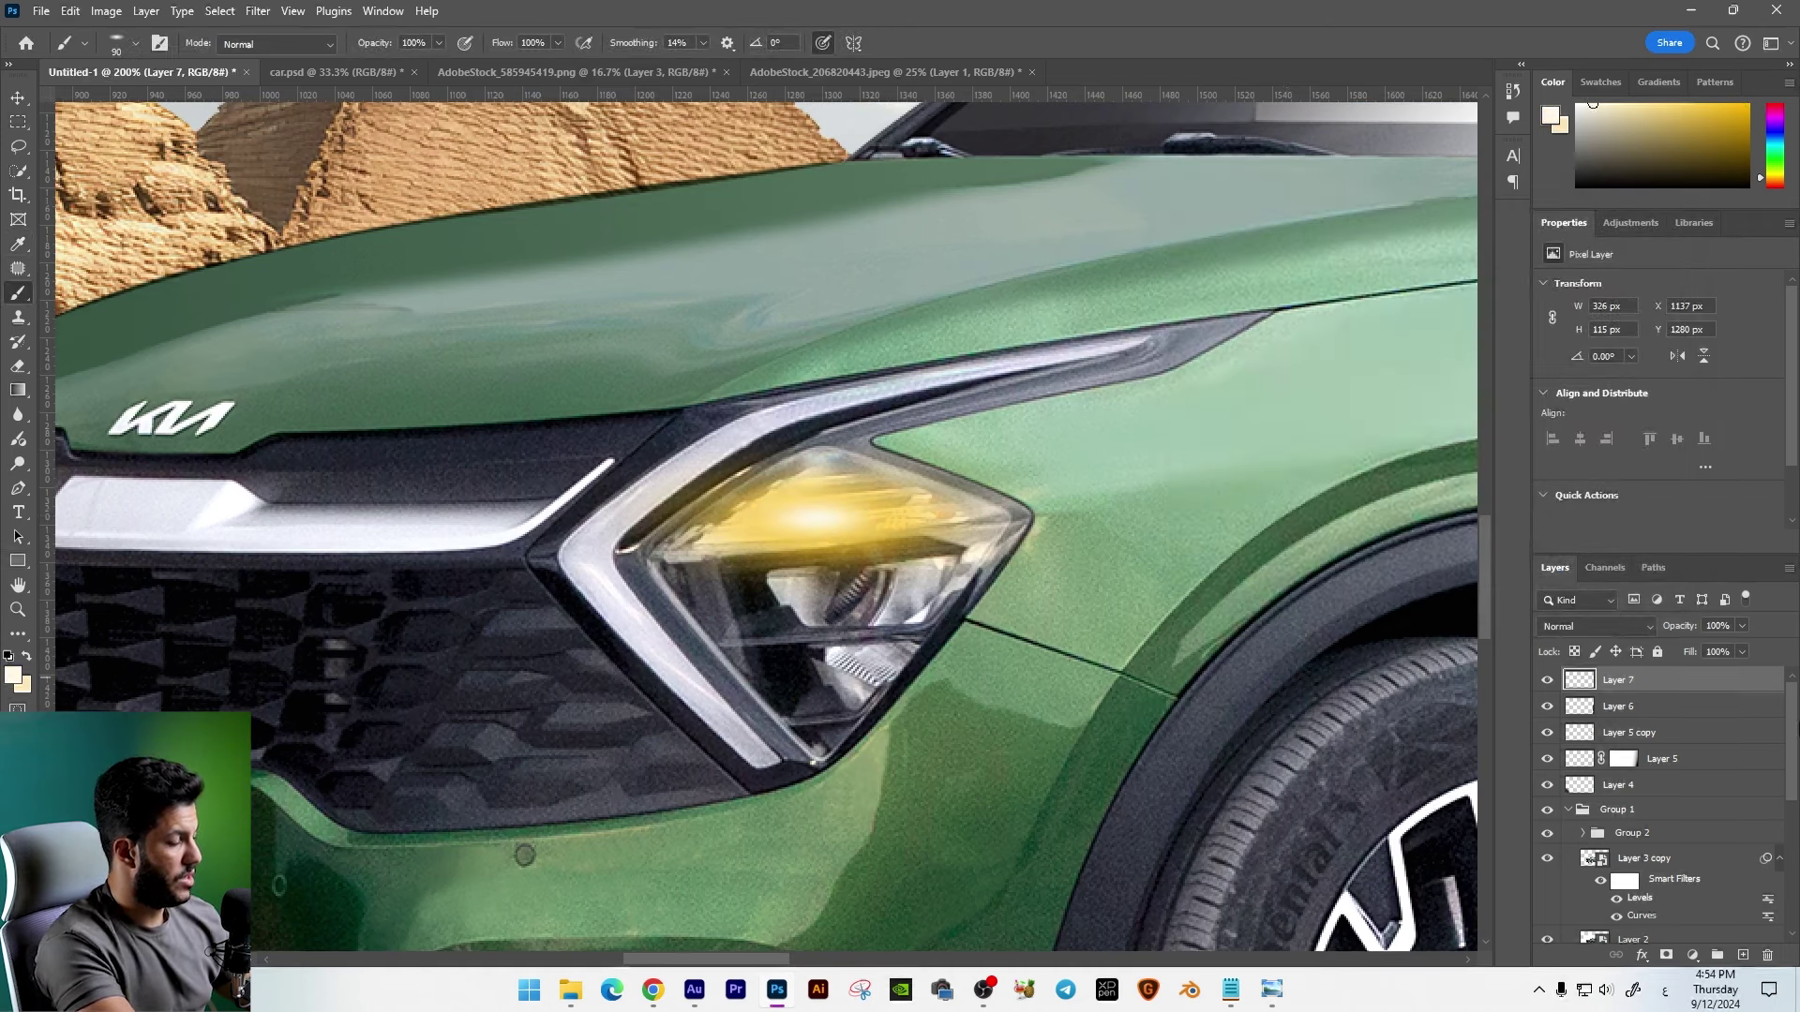
Step: Set the glow copy to Screen, move it lower and stretch it taller over the headlight
click(1584, 626)
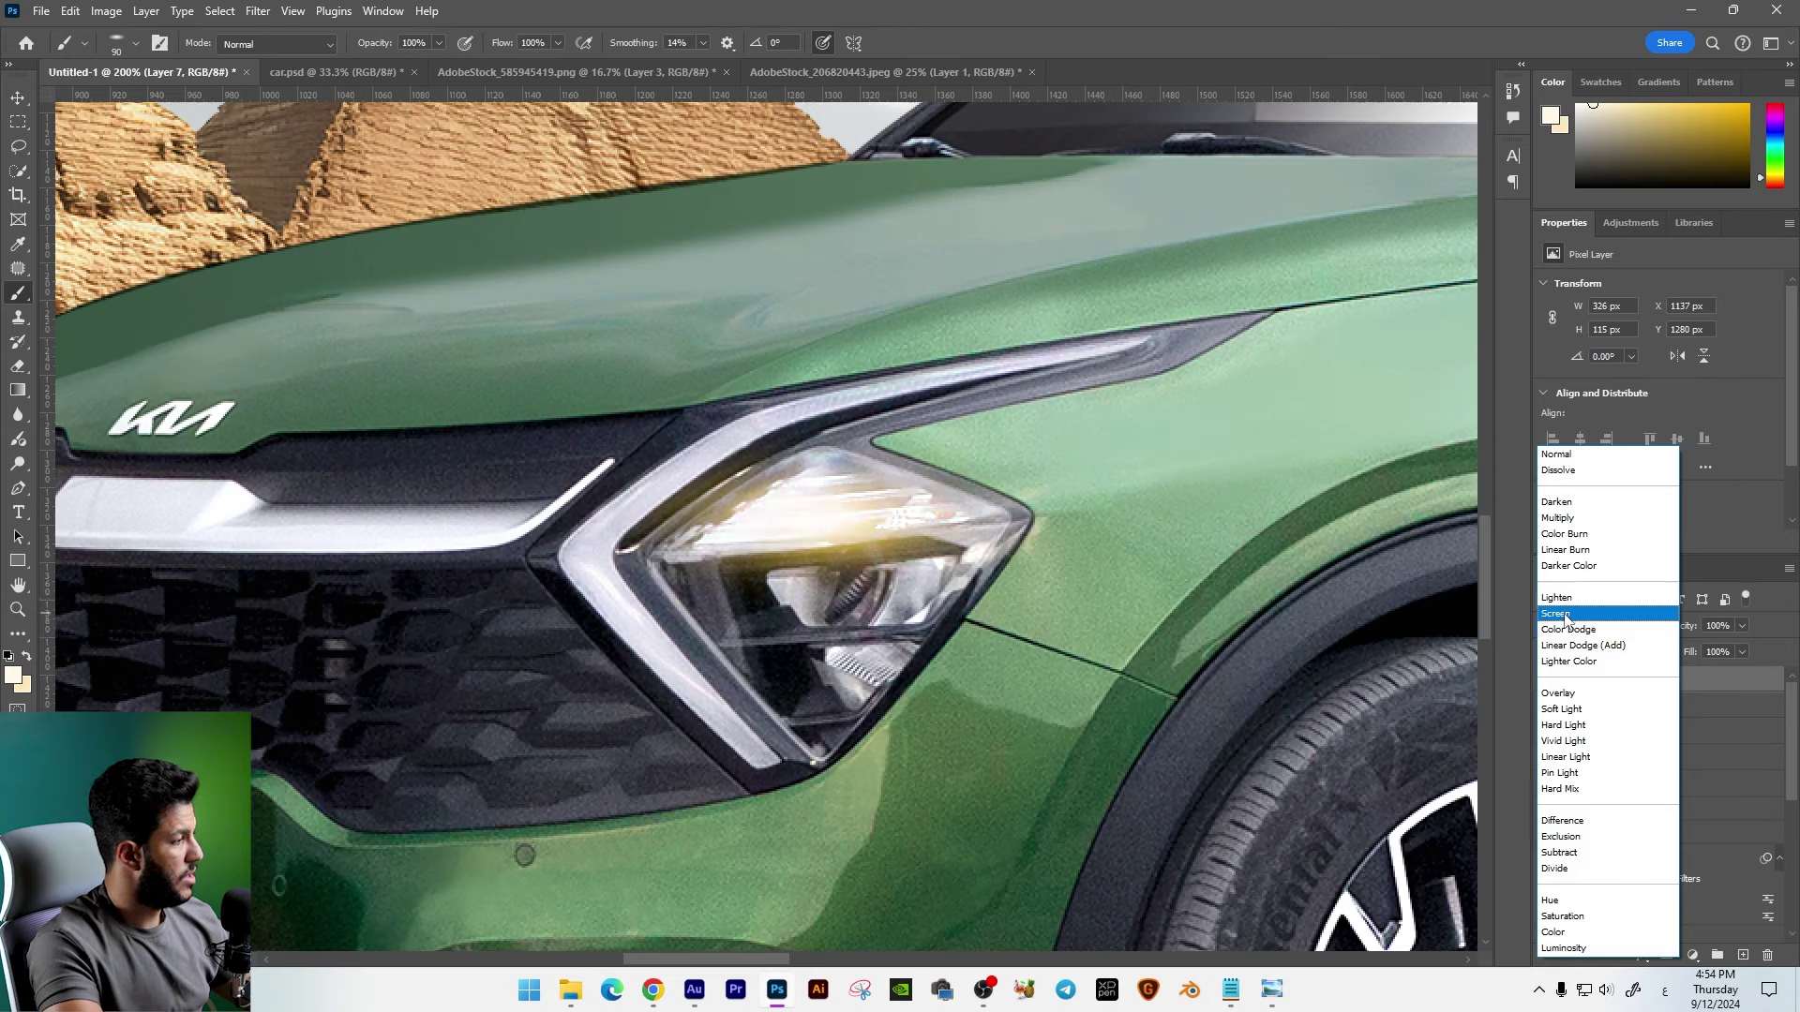
click(1564, 614)
key(v)
drag(954, 428, 965, 553)
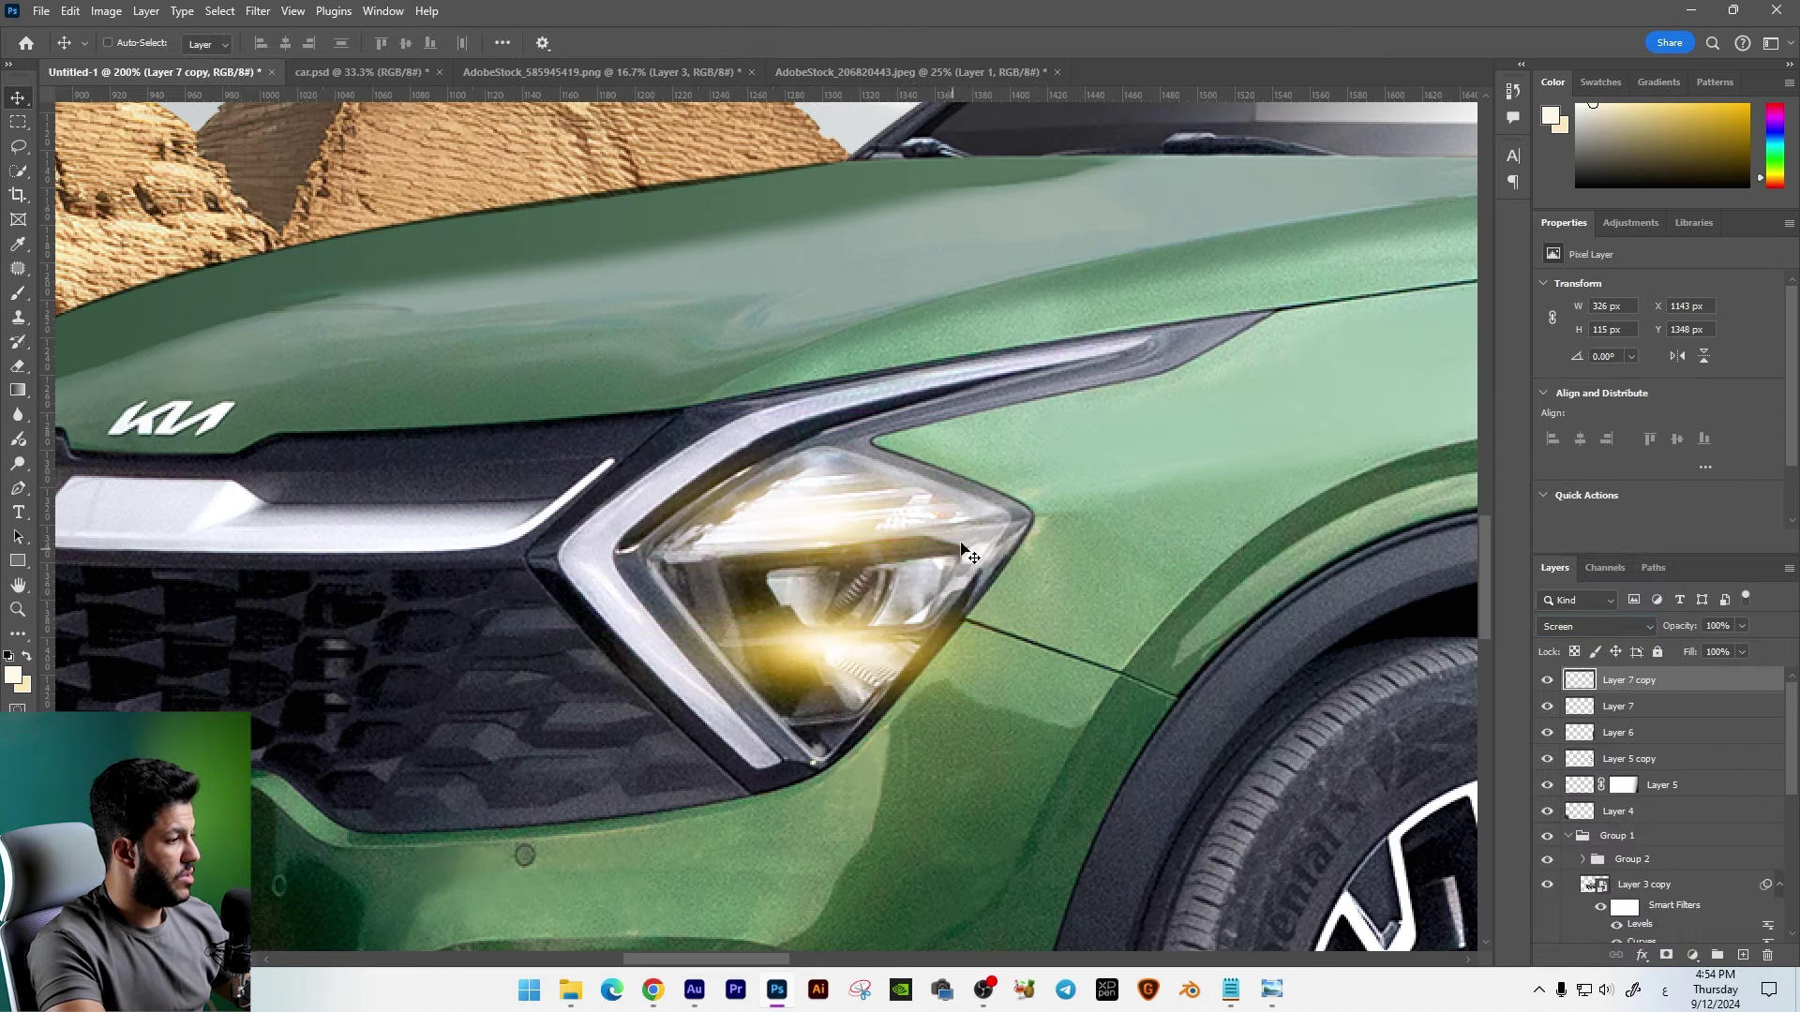
key(ctrl+t)
drag(836, 737, 836, 862)
drag(843, 532, 844, 486)
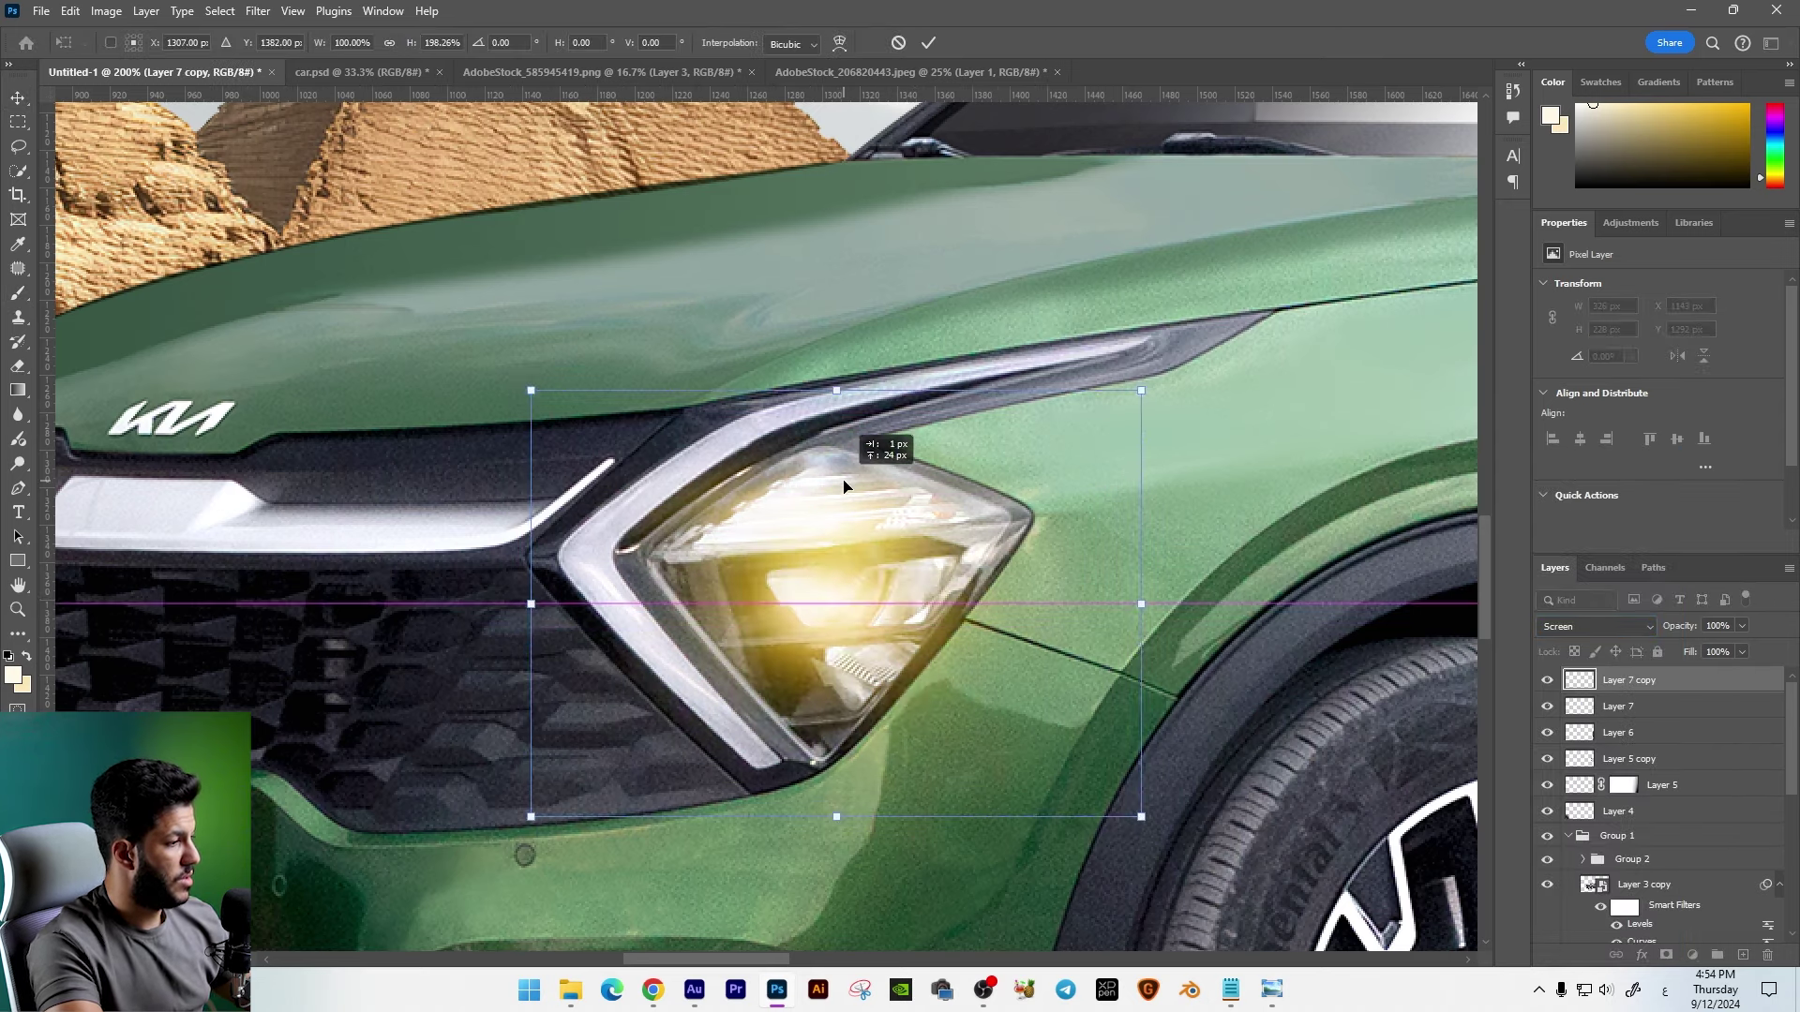
key(Return)
Step: Lower the glow's saturation to -45, recentre the whole ad and add a new empty layer
scroll(844, 487, down, 3)
scroll(1270, 480, up, 2)
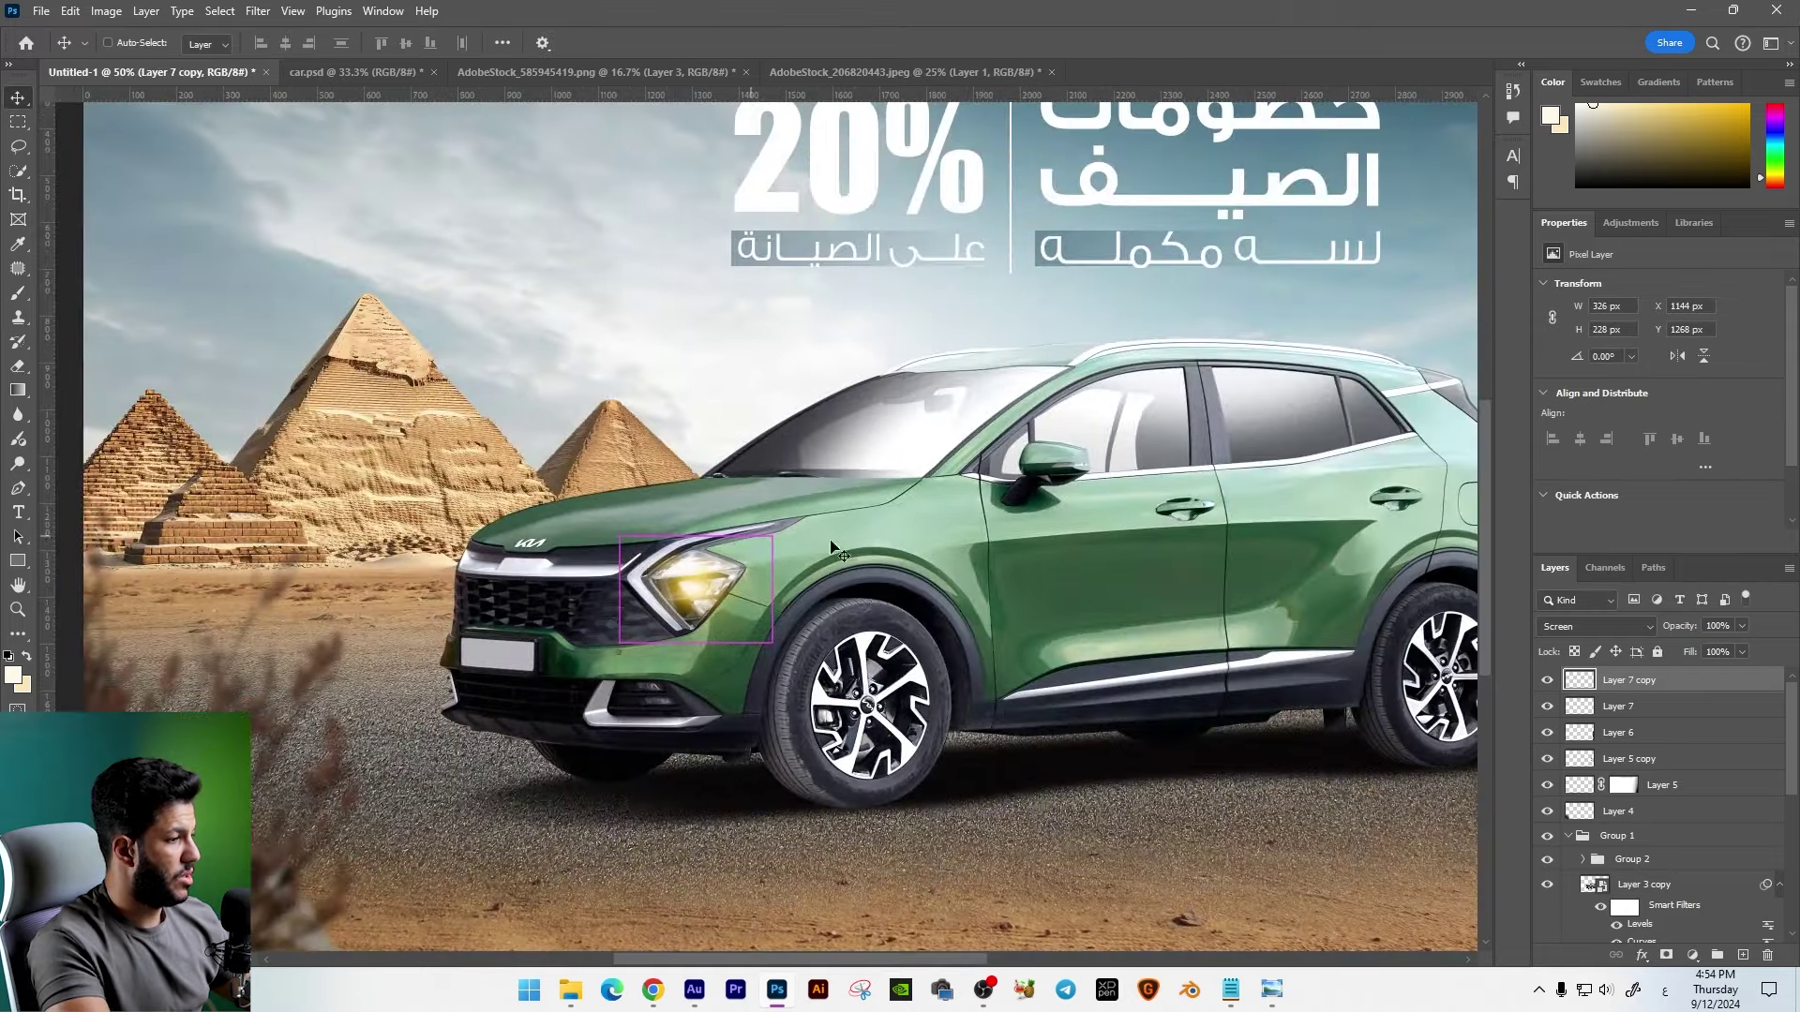
key(ctrl+u)
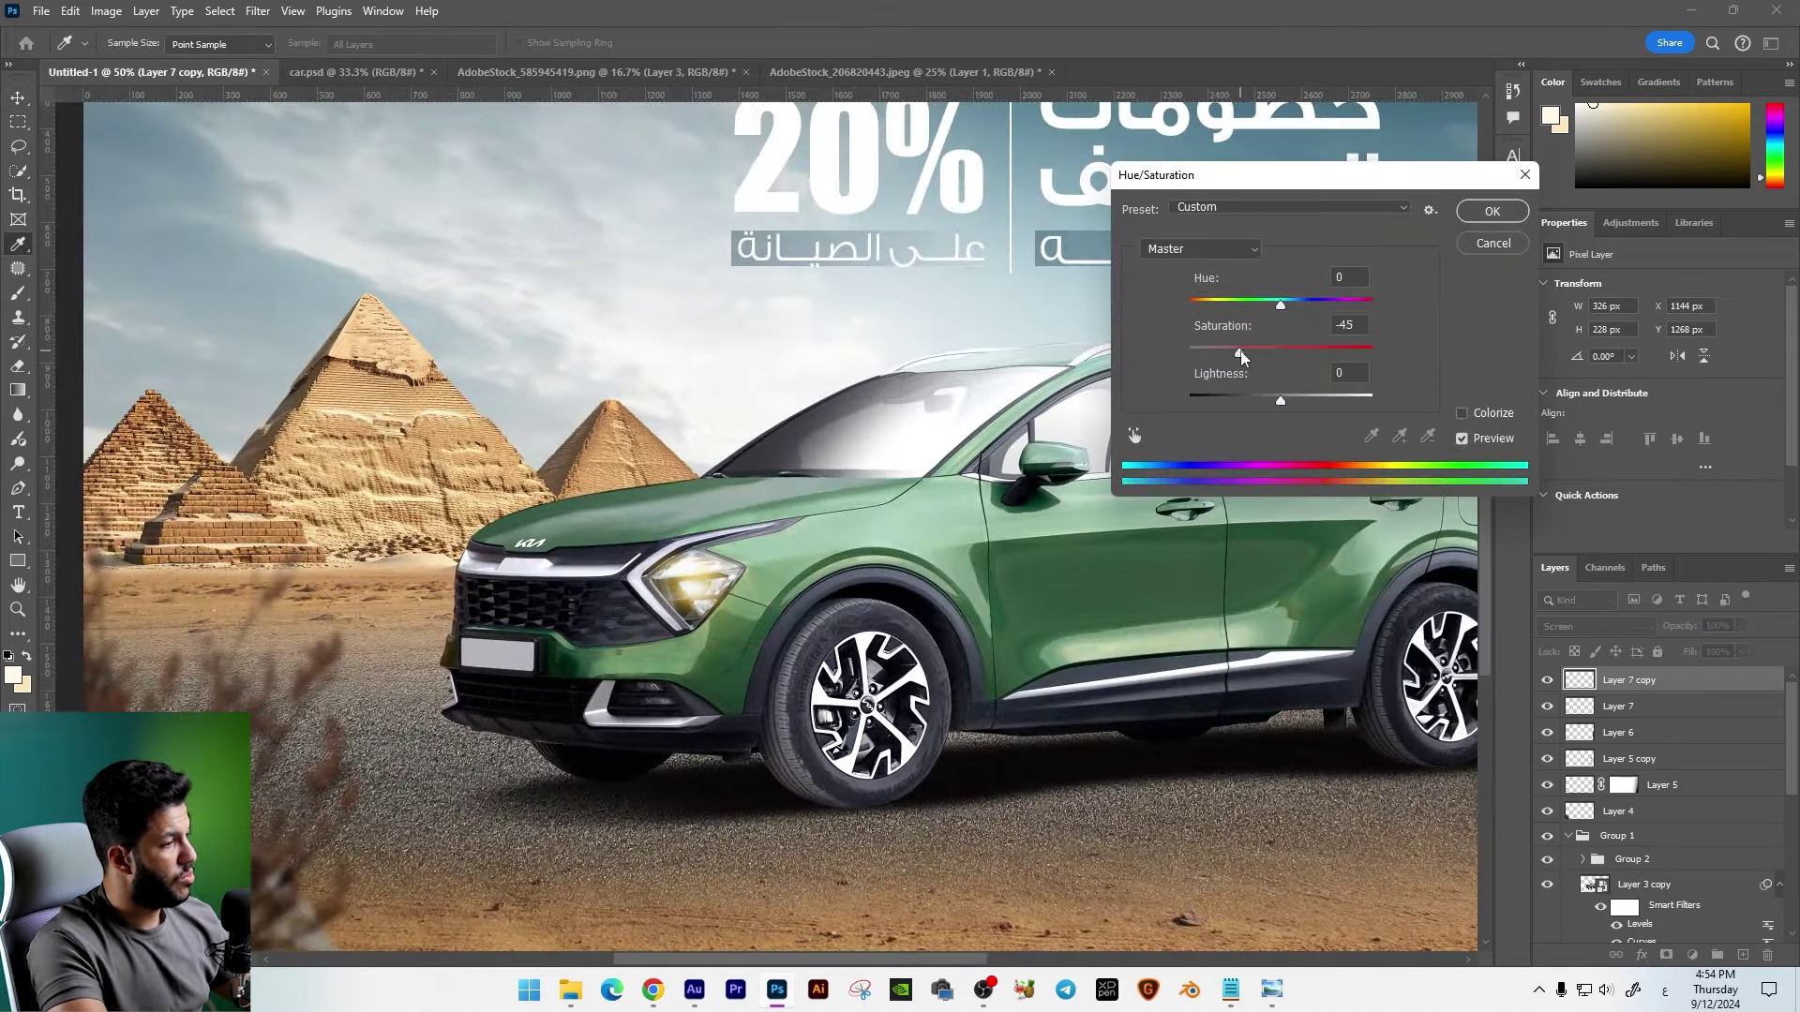
key(Return)
key(v)
key(ctrl+minus)
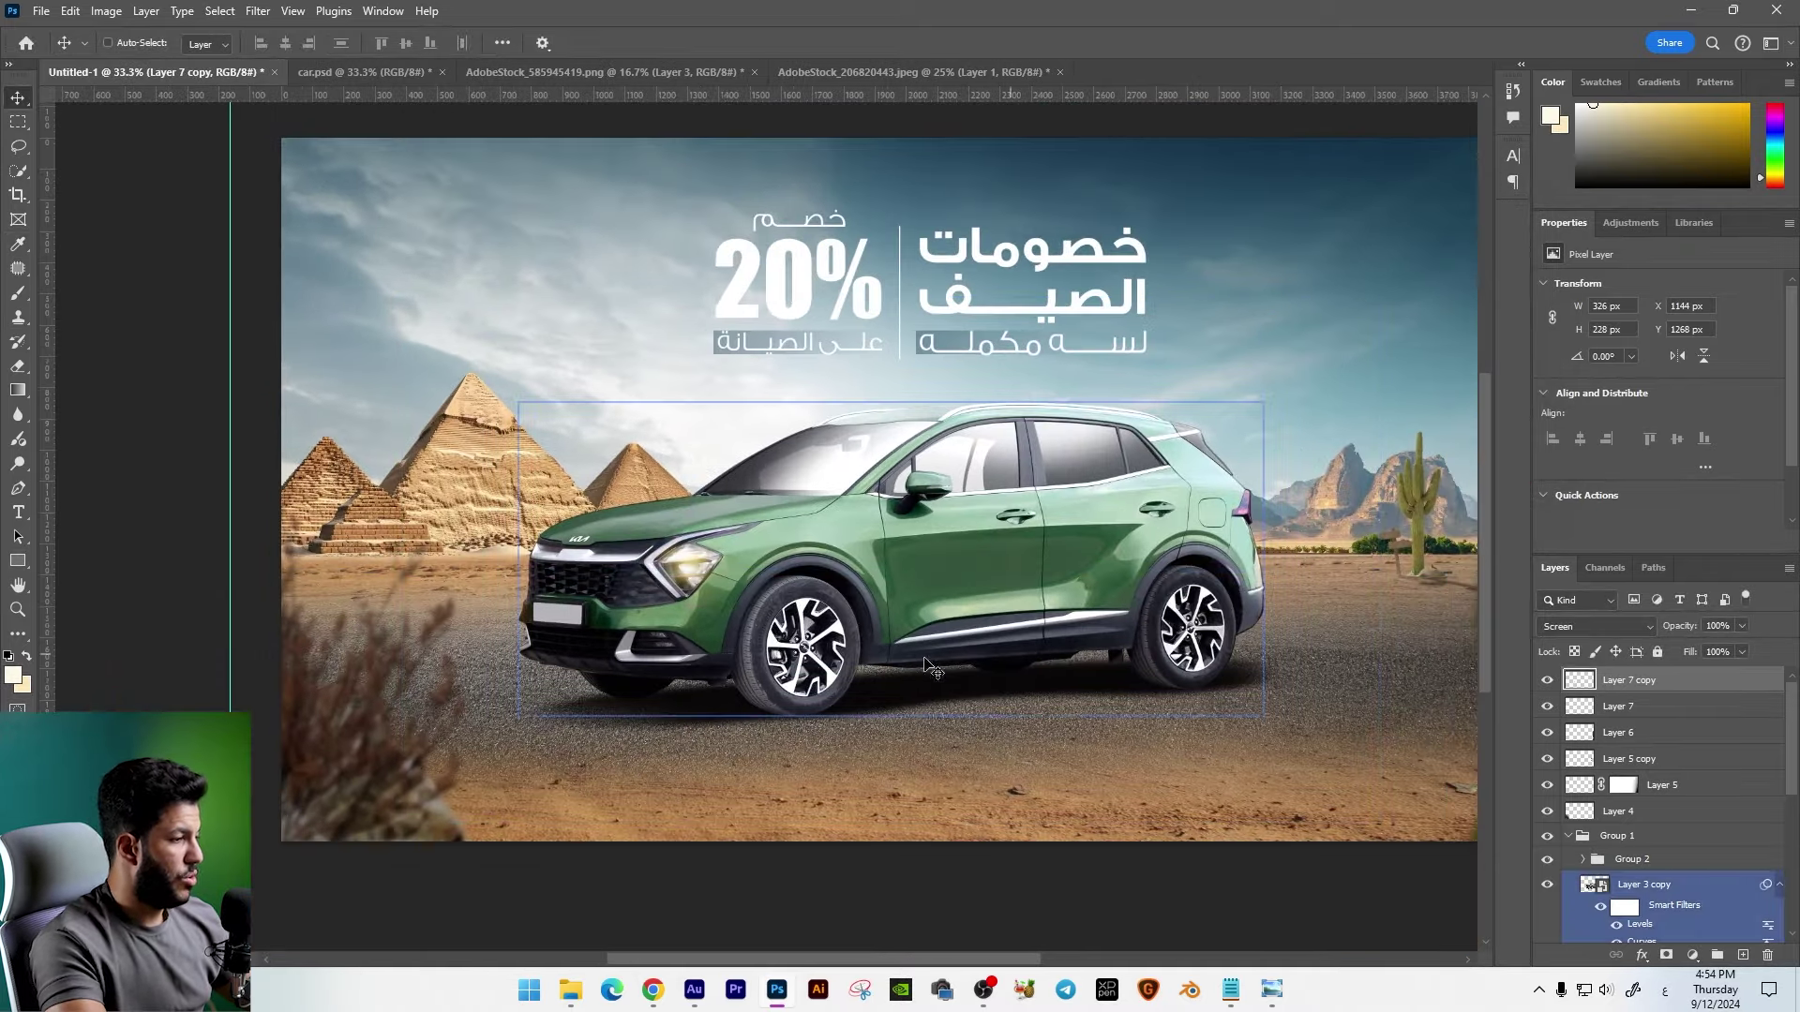
drag(1105, 682, 1058, 683)
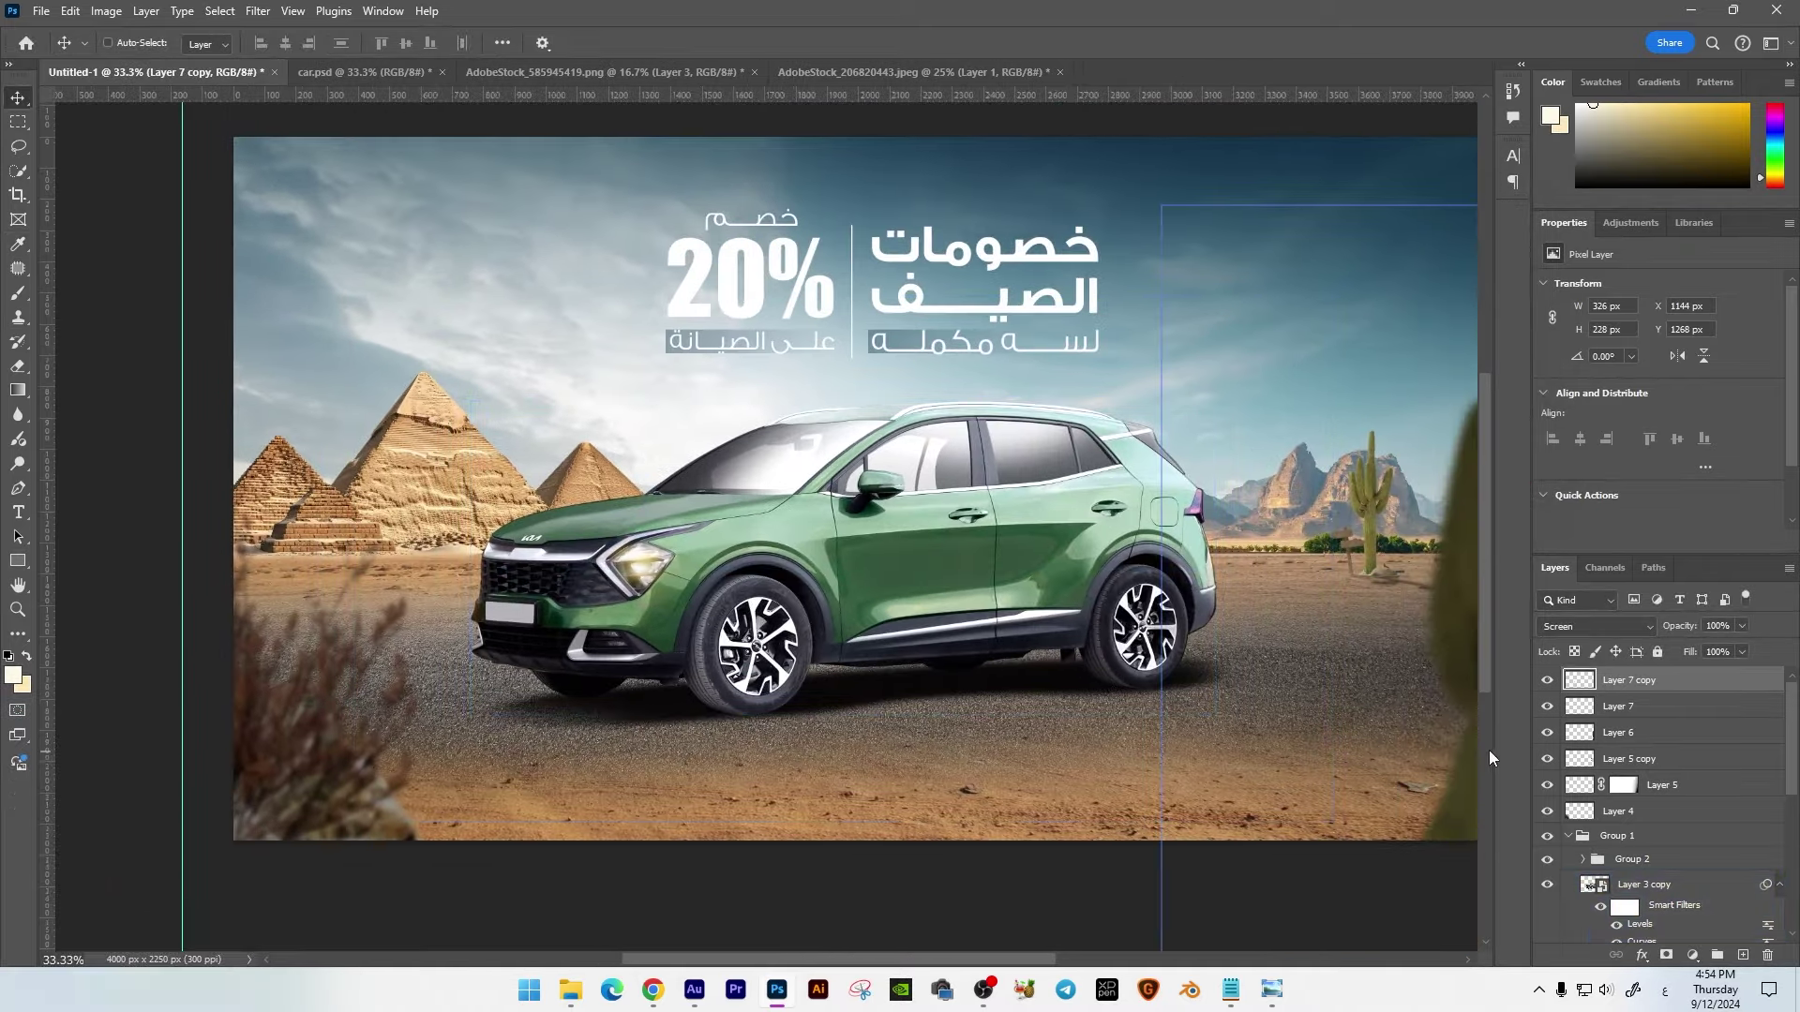
click(1742, 954)
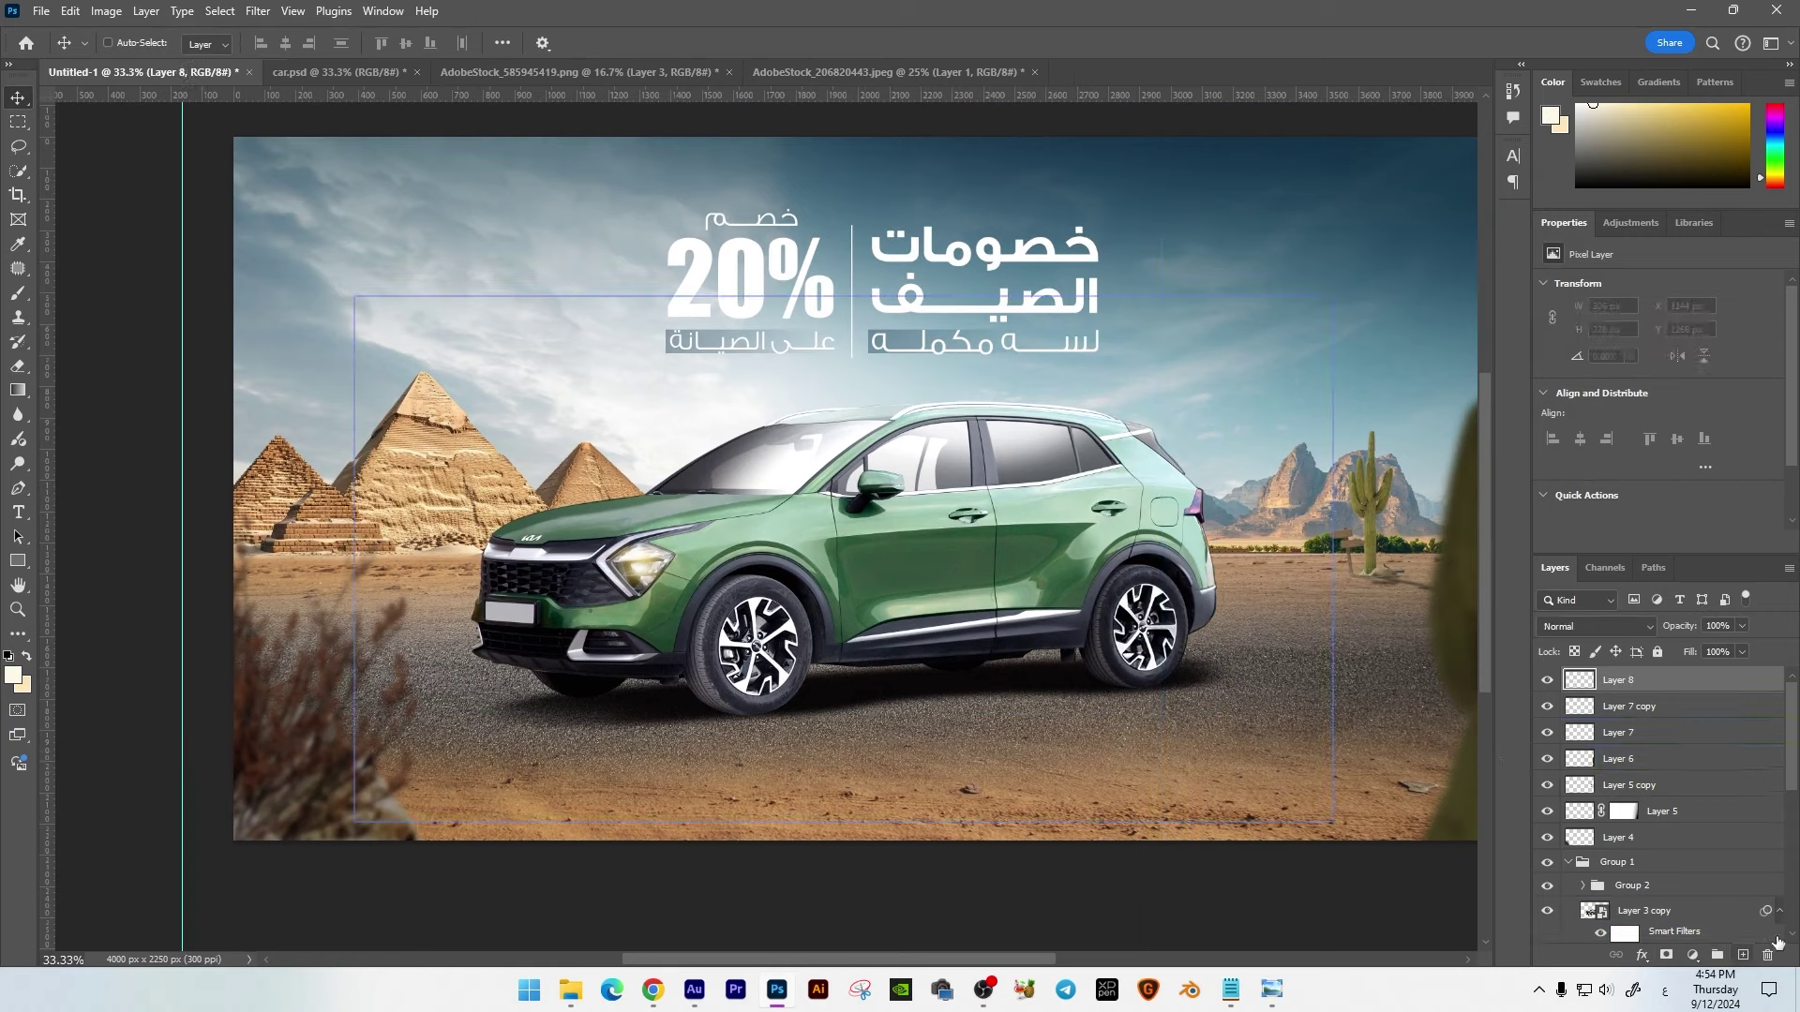
Step: Paint a soft light cream glow dab and enlarge it
key(b)
right_click(730, 528)
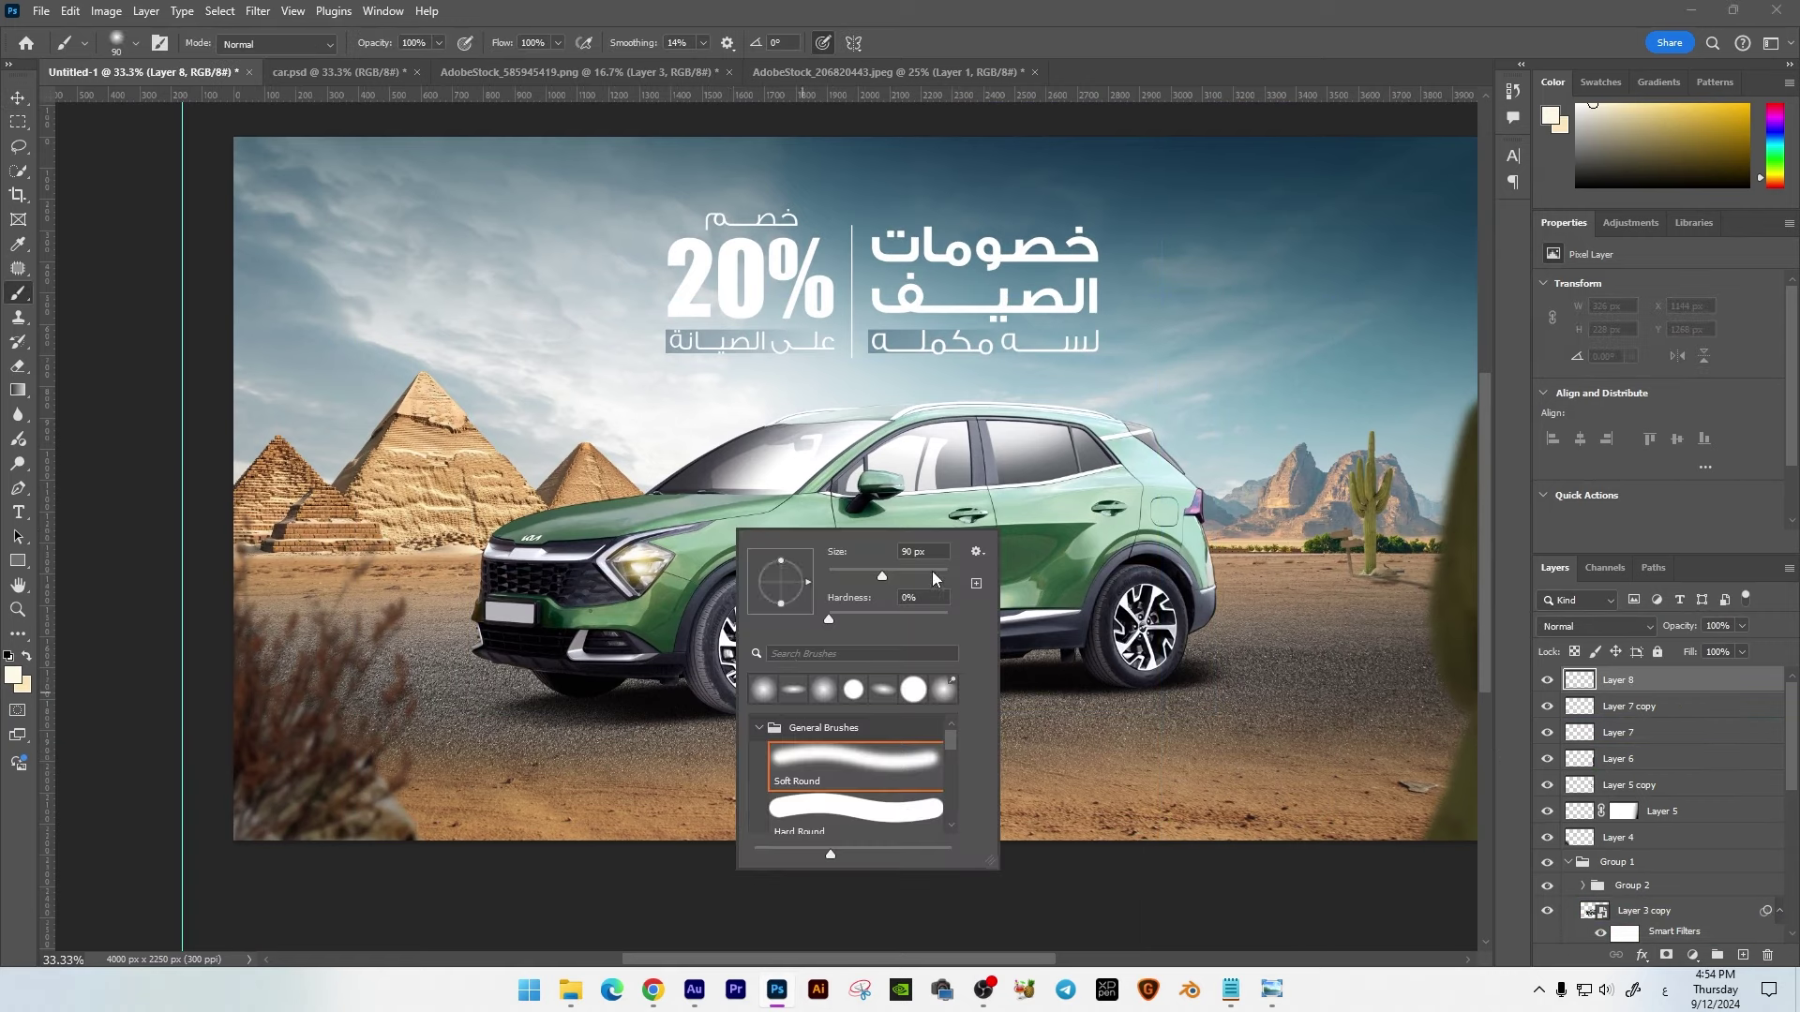
click(600, 338)
key(ctrl+t)
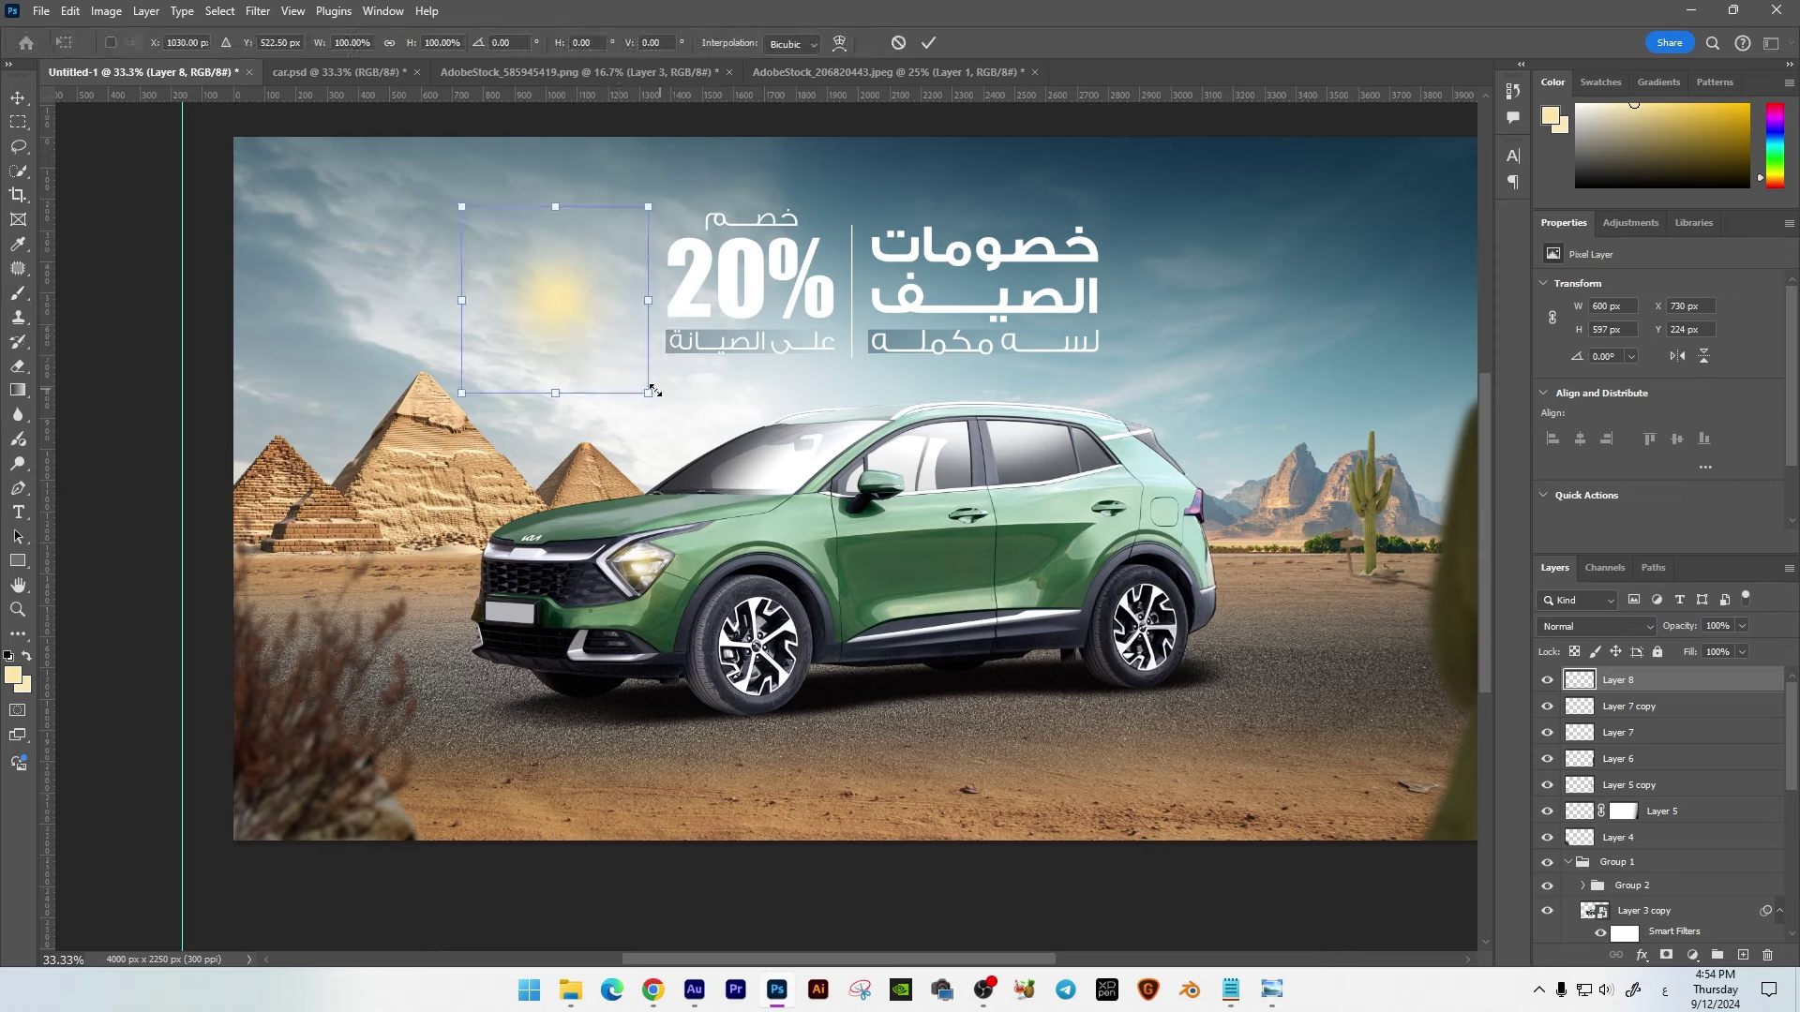
drag(843, 473, 666, 452)
key(Return)
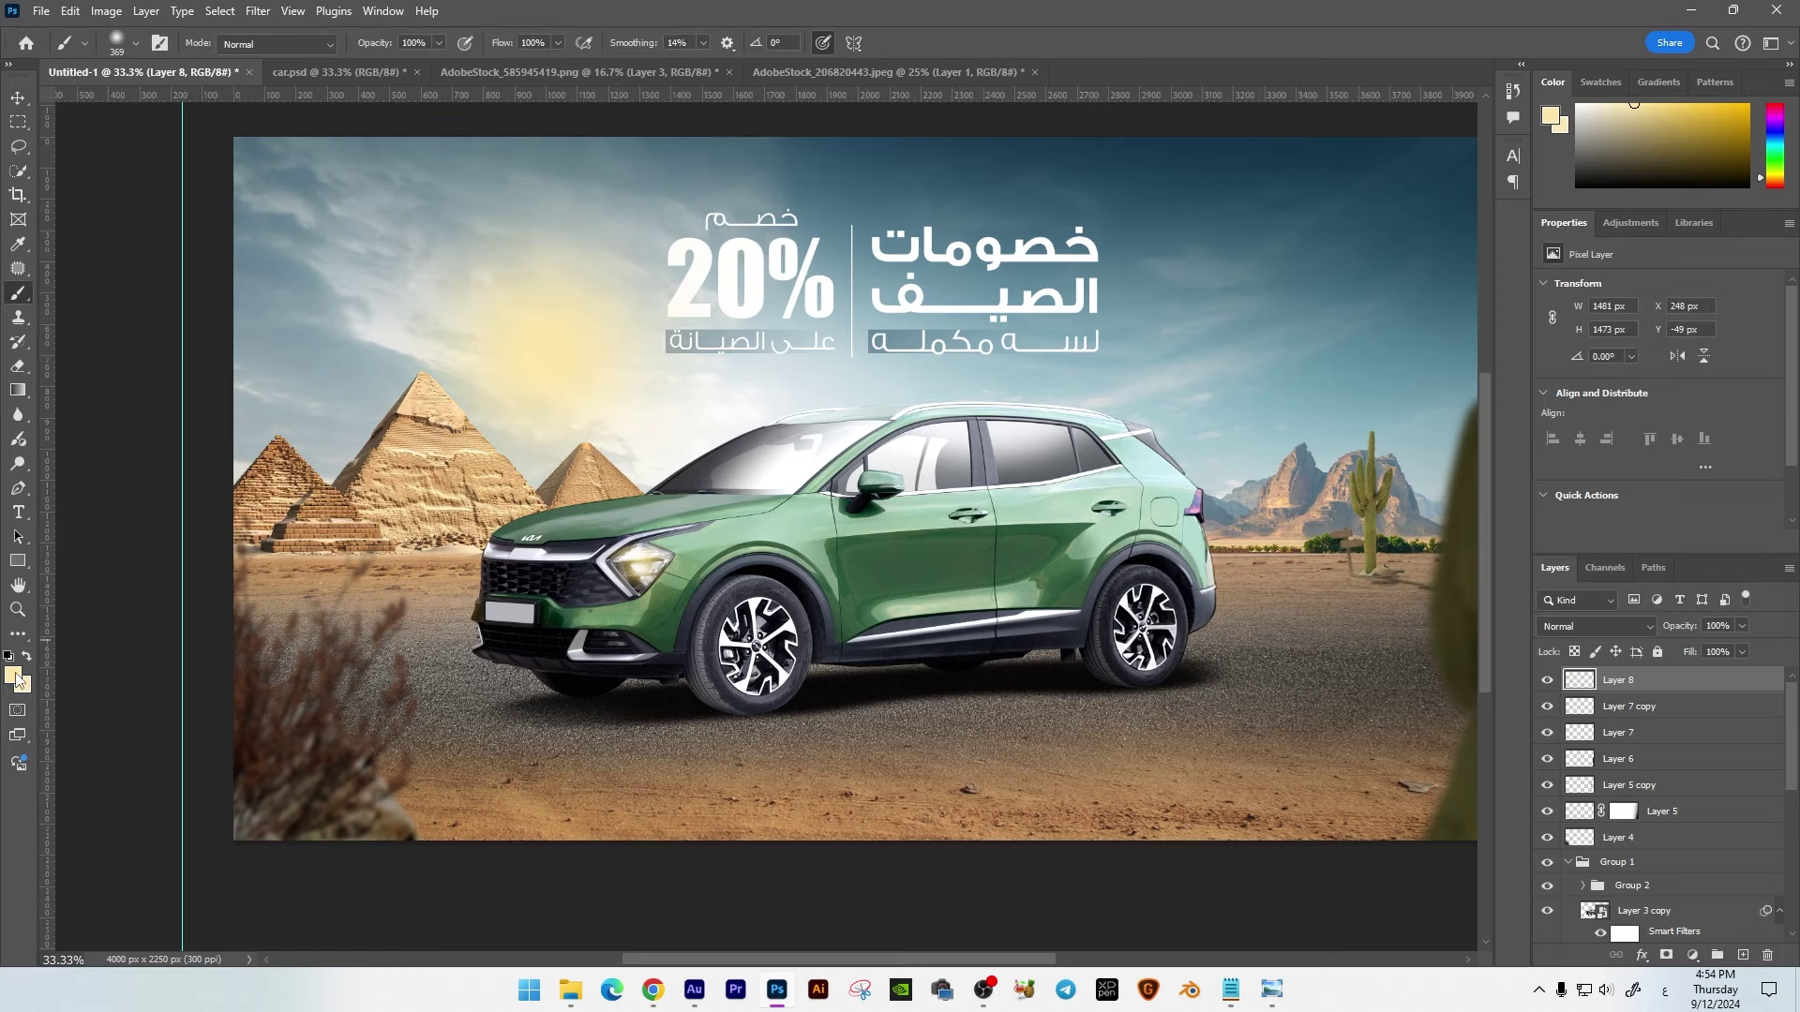
click(16, 677)
key(Return)
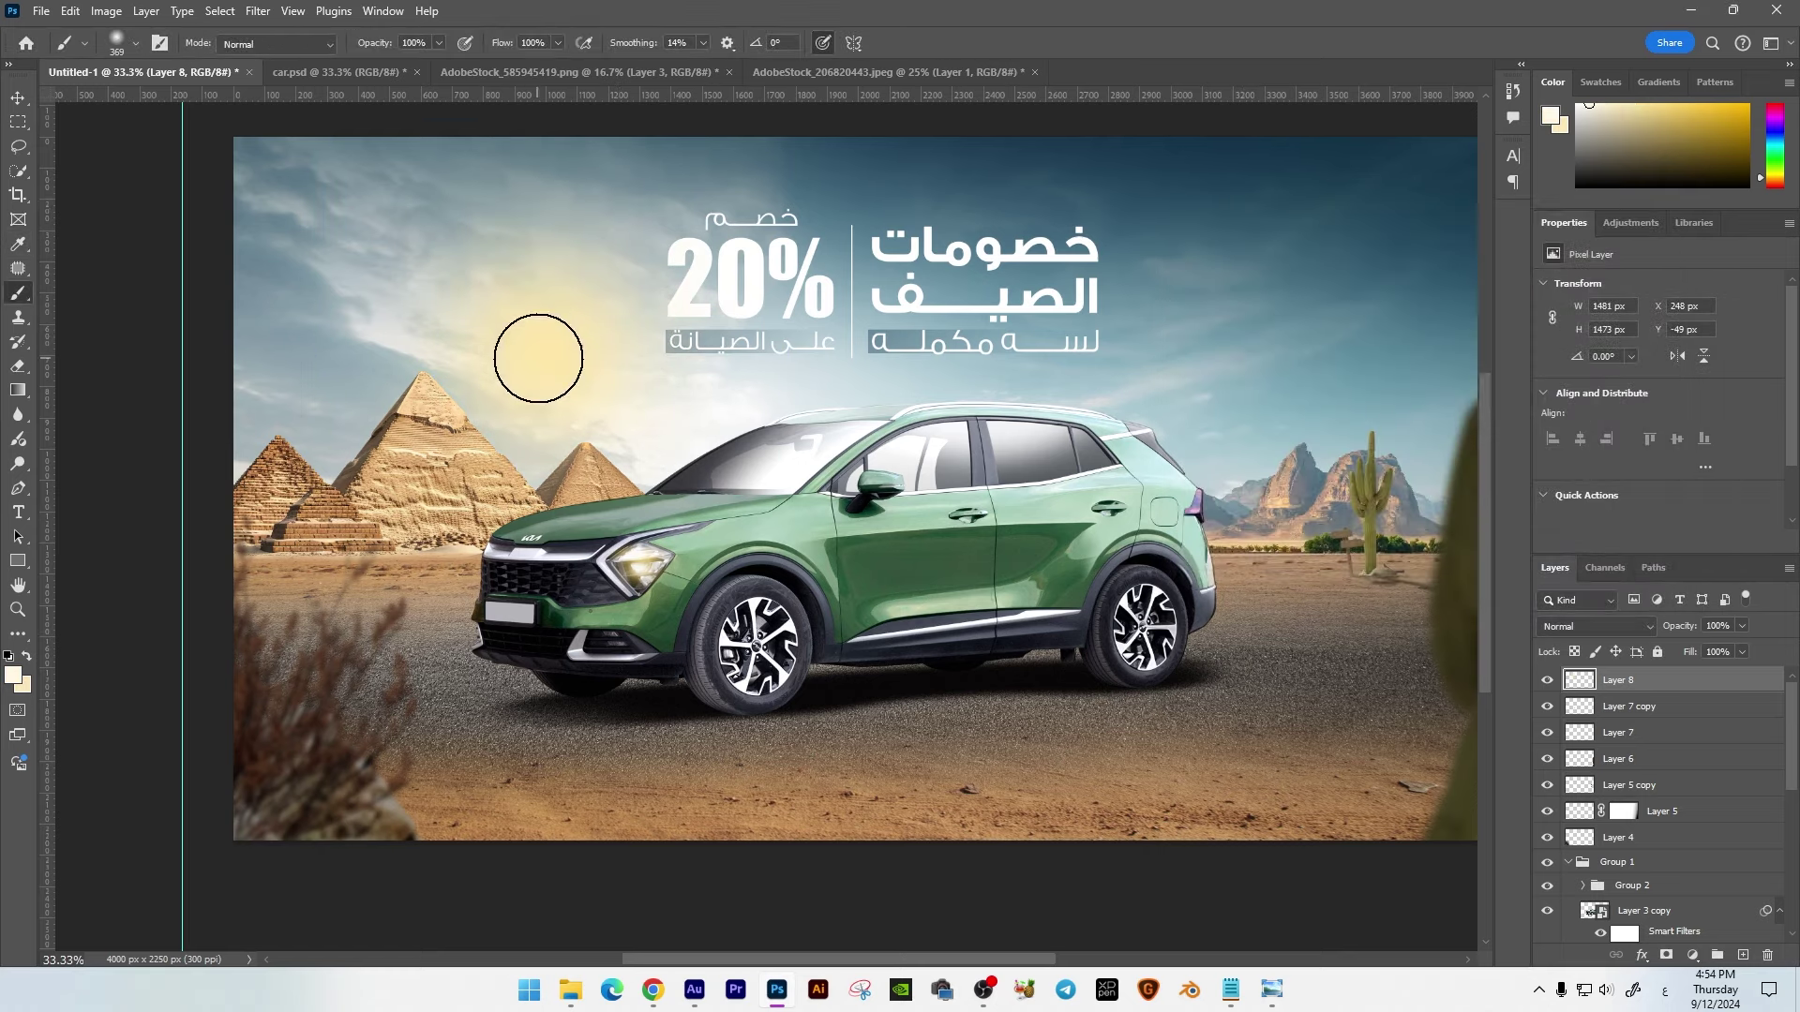
Step: Set the glow to Screen, move it onto the headlight and warp it forward across the car's front
click(1593, 626)
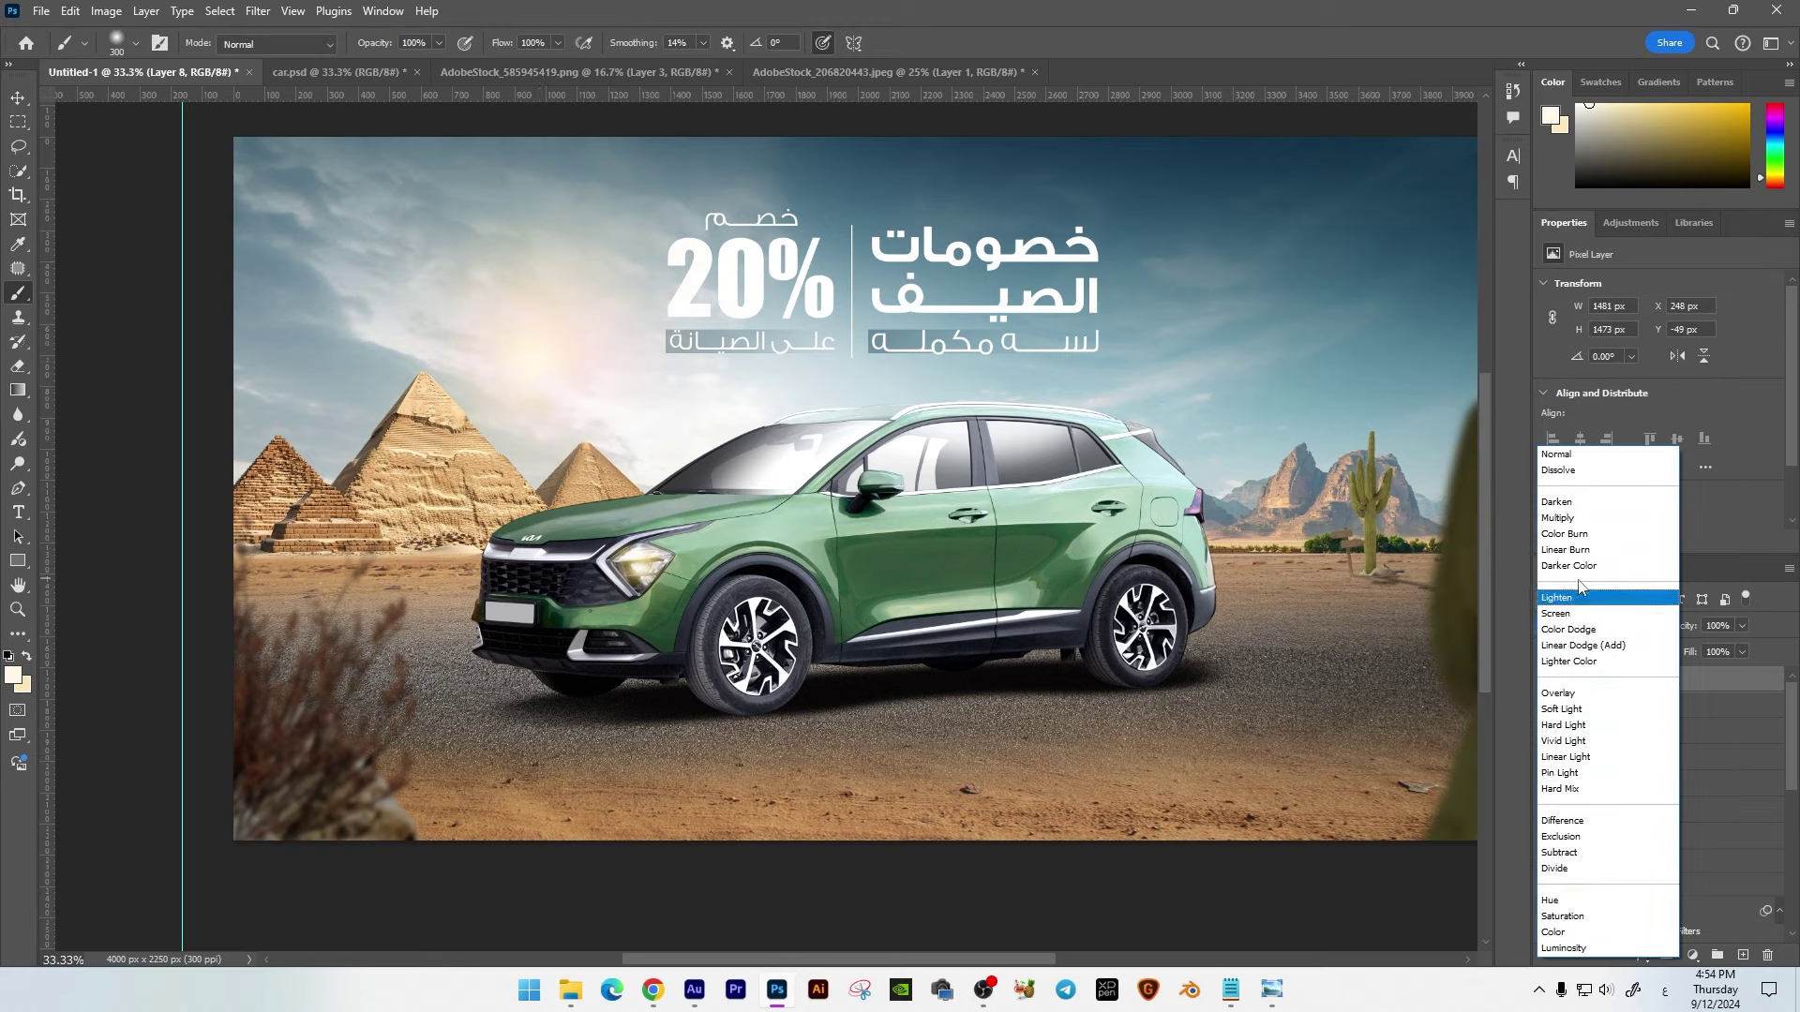
click(1584, 612)
click(18, 98)
drag(713, 418, 755, 638)
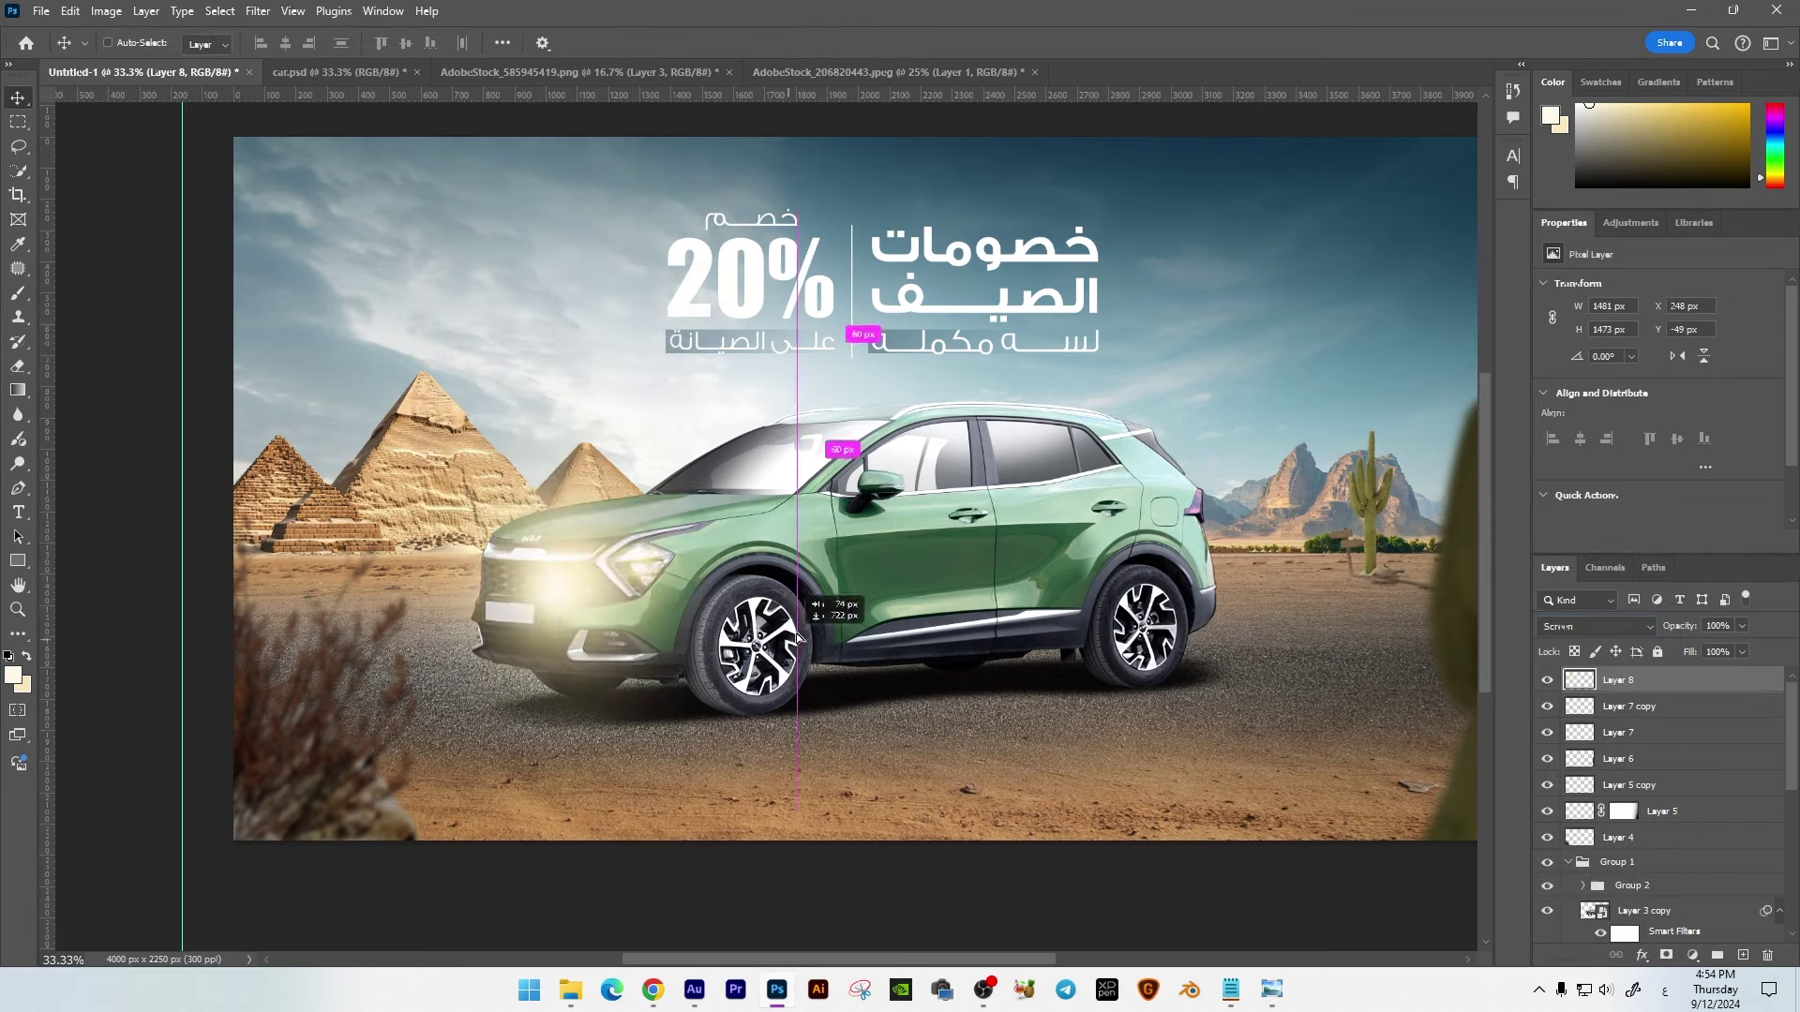
key(ctrl+t)
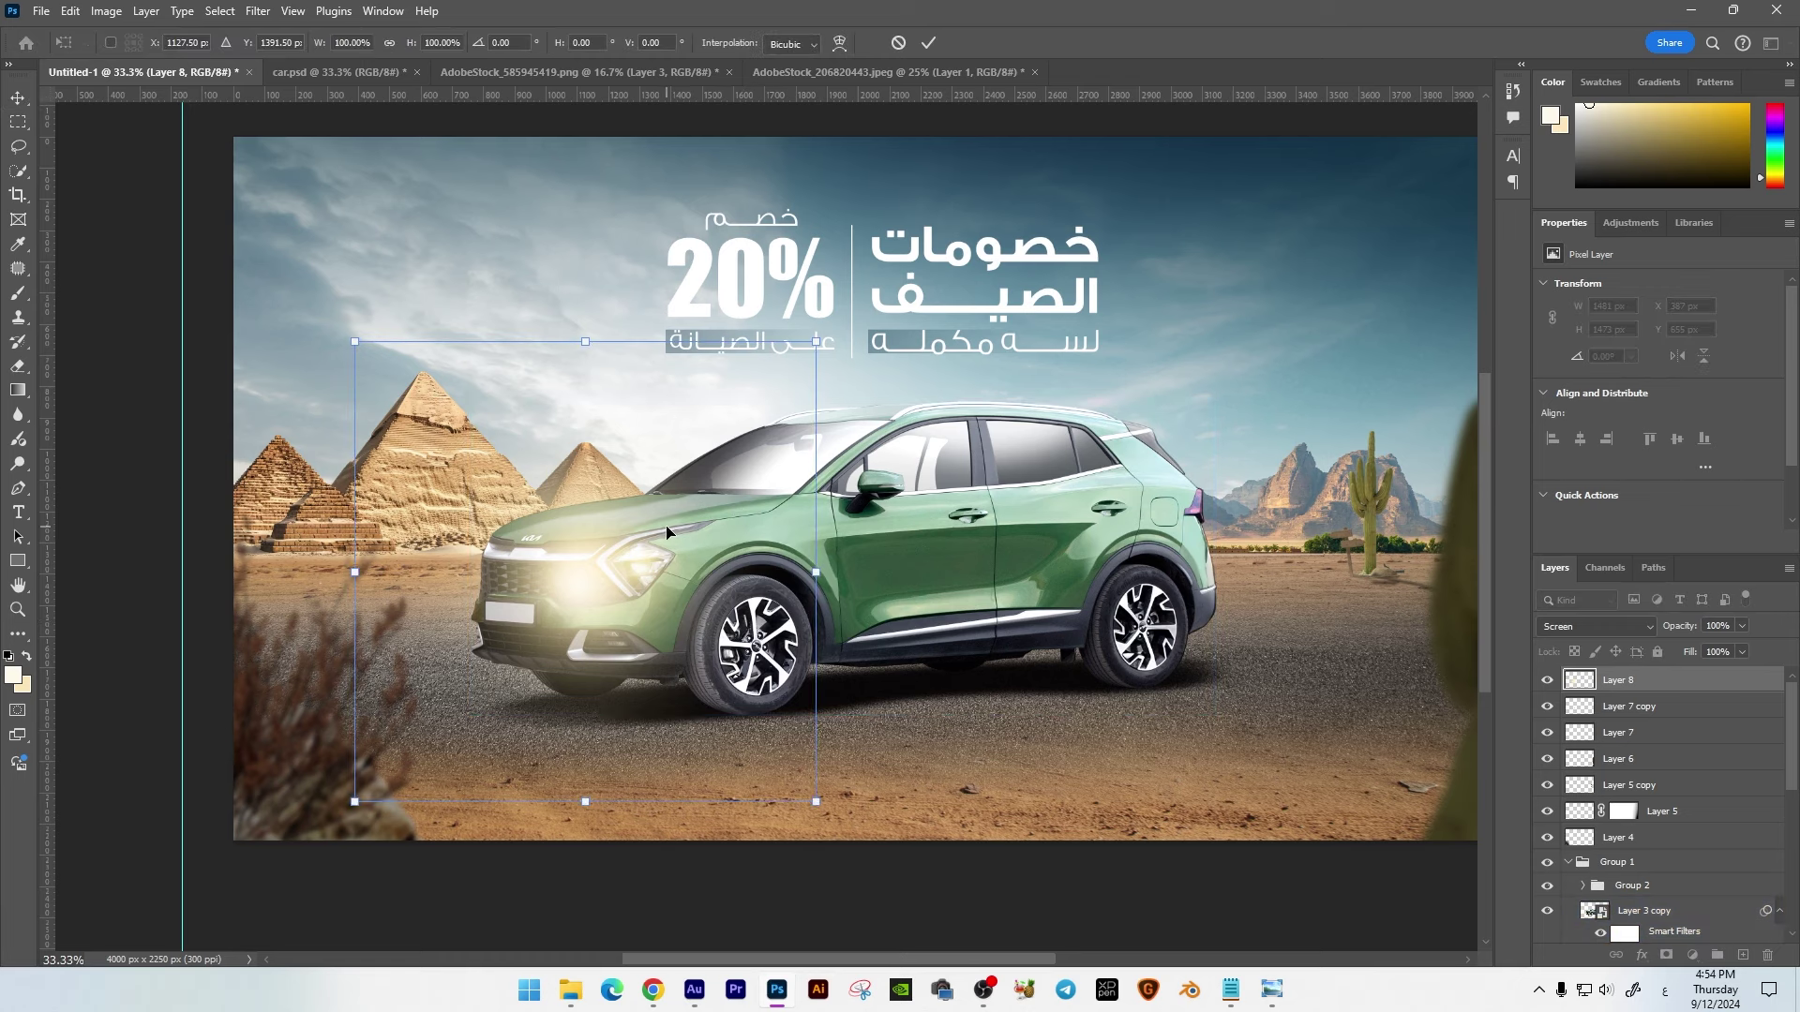
right_click(690, 524)
click(717, 655)
drag(387, 568, 678, 591)
key(Return)
Step: Flatten and widen the glow into a beam extending left past the canvas from the headlight
mouse_move(694, 600)
mouse_down()
mouse_move(1115, 774)
mouse_move(1158, 758)
mouse_up()
key(ctrl+t)
mouse_move(1148, 486)
mouse_down()
mouse_move(1231, 601)
mouse_move(1425, 618)
mouse_up()
mouse_move(1316, 685)
mouse_down()
mouse_move(578, 544)
mouse_move(583, 526)
mouse_up()
key(ctrl+minus)
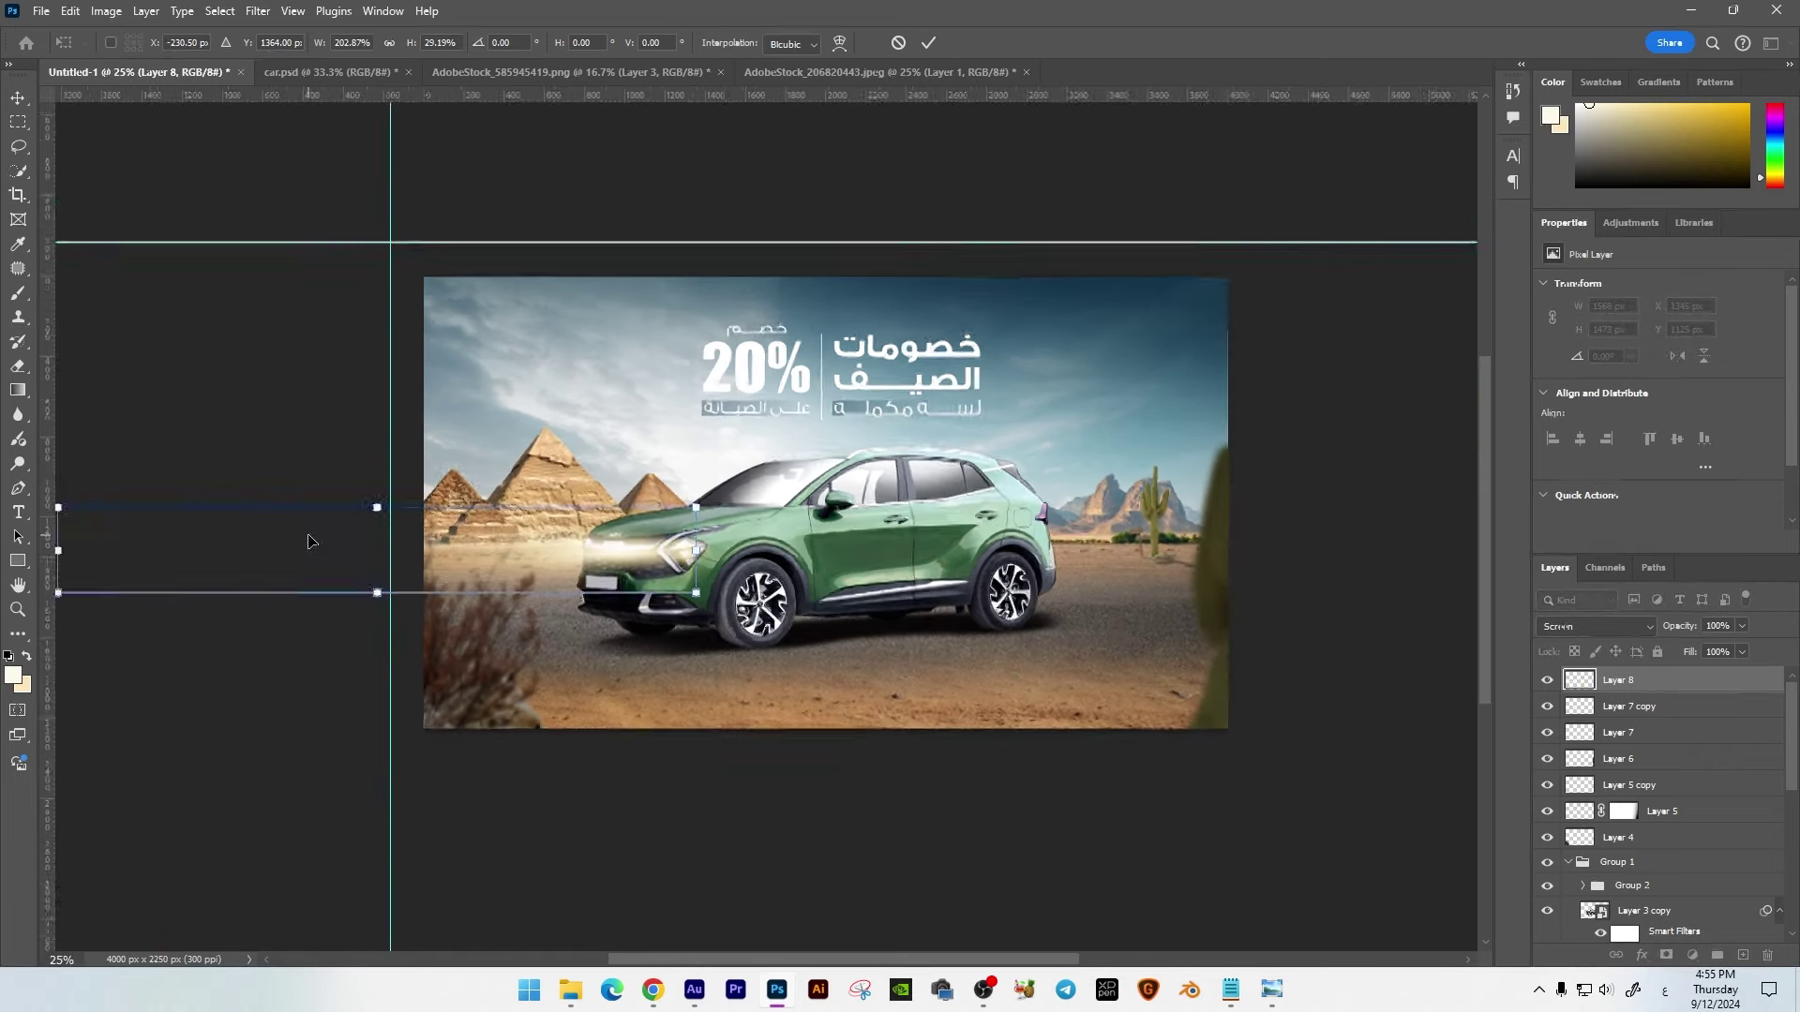
drag(214, 536, 284, 606)
key(Return)
key(ctrl+plus)
key(ctrl+plus)
drag(600, 577, 600, 568)
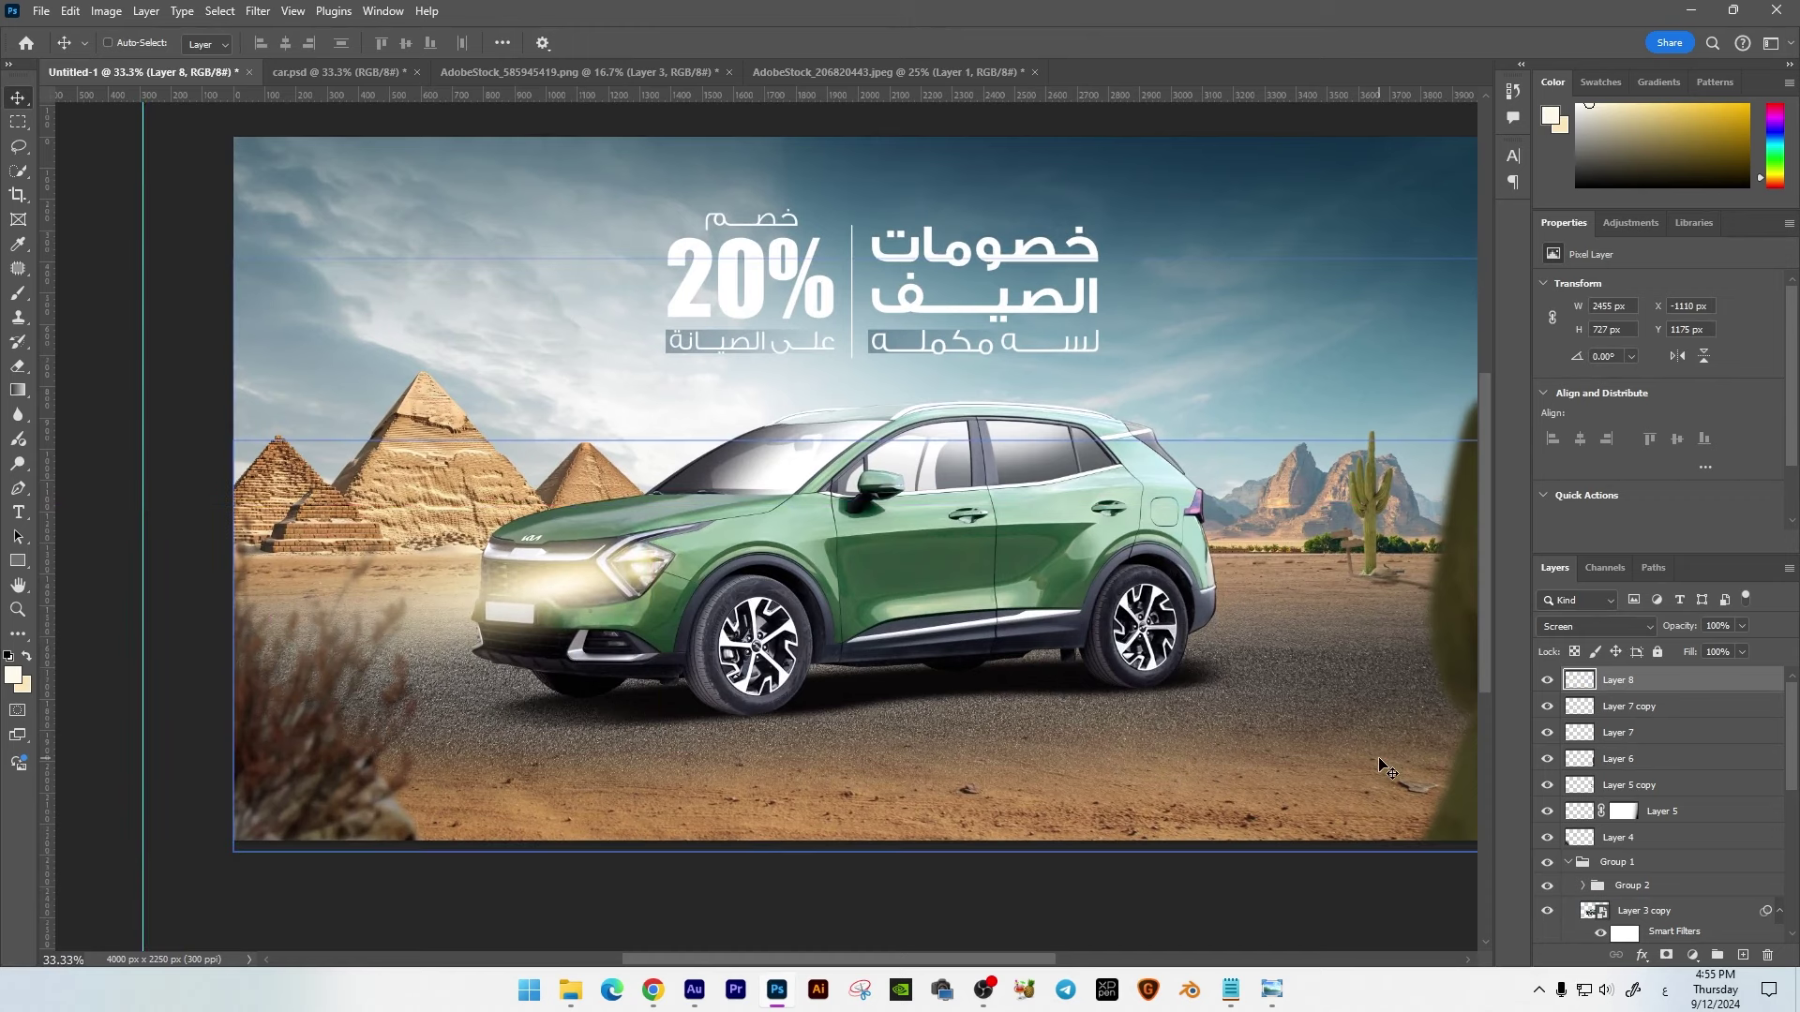
Step: Desaturate the beam, then duplicate it and reshape the copy shorter toward the left
key(ctrl+u)
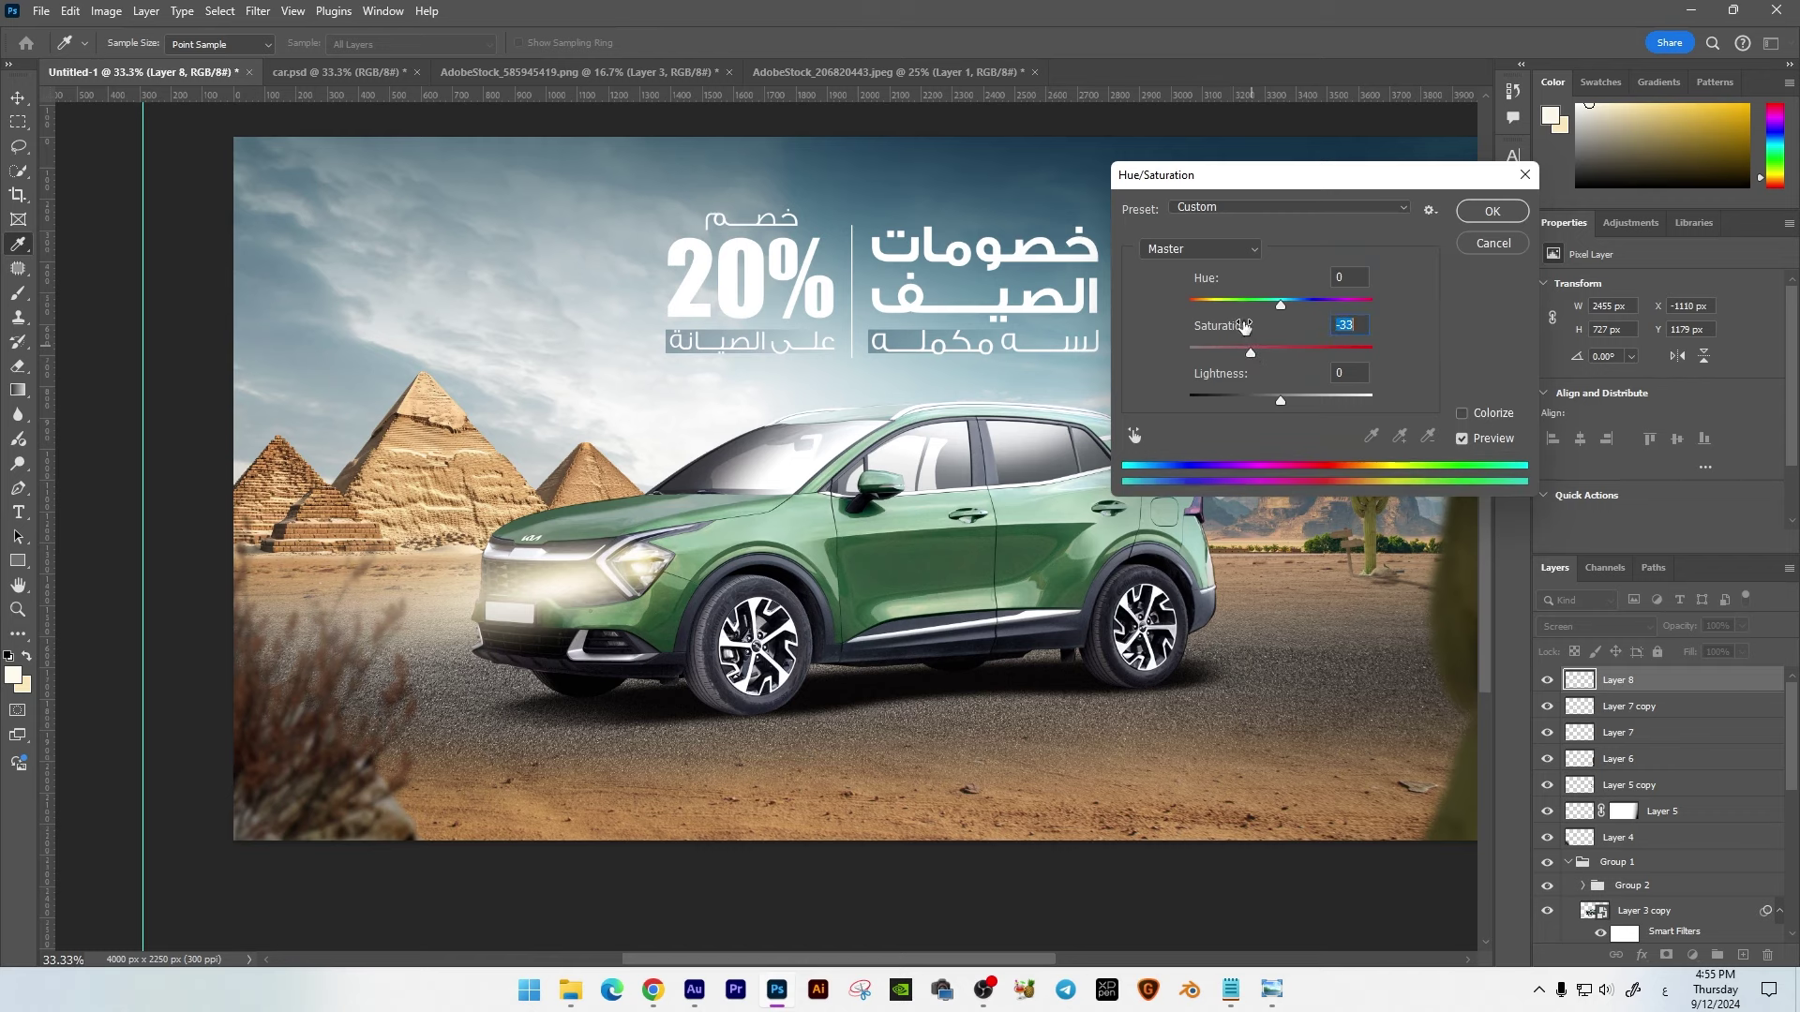
key(Return)
drag(675, 700, 514, 683)
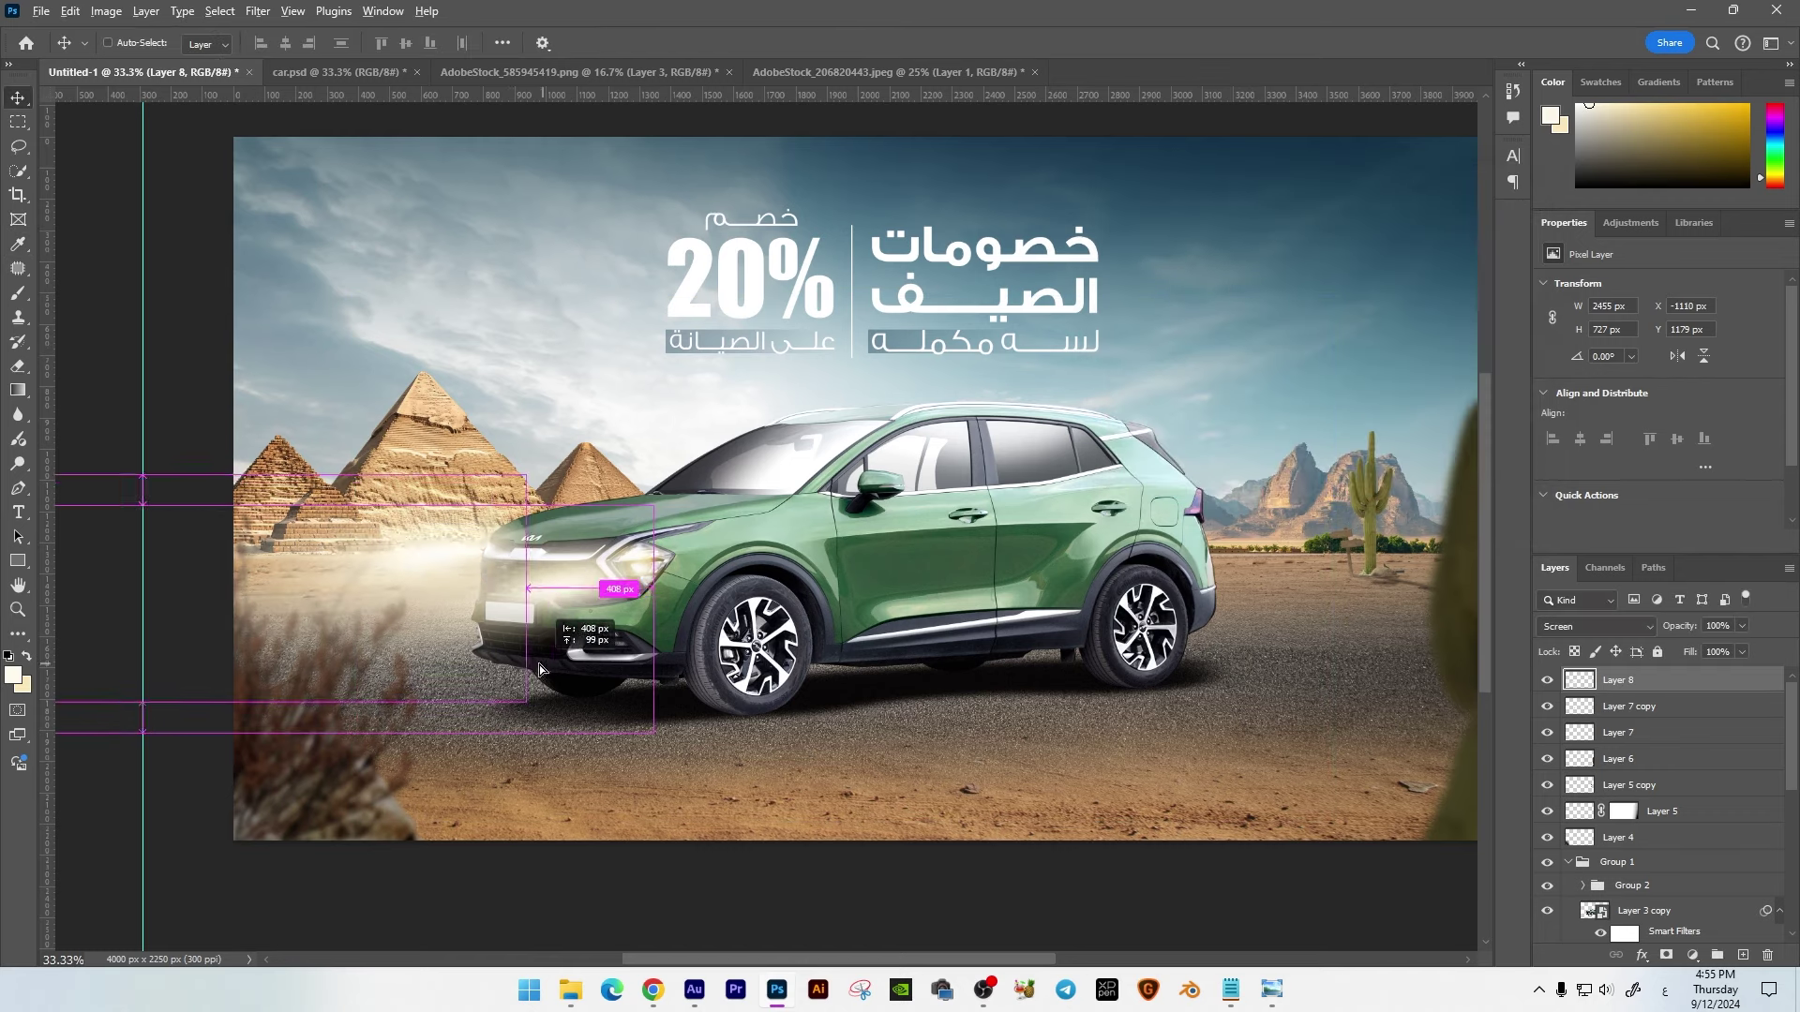
key(ctrl+t)
drag(488, 488, 497, 542)
key(ctrl+minus)
key(ctrl+minus)
drag(251, 574, 348, 525)
key(Return)
key(e)
key(ctrl+plus)
key(ctrl+plus)
key(ctrl+plus)
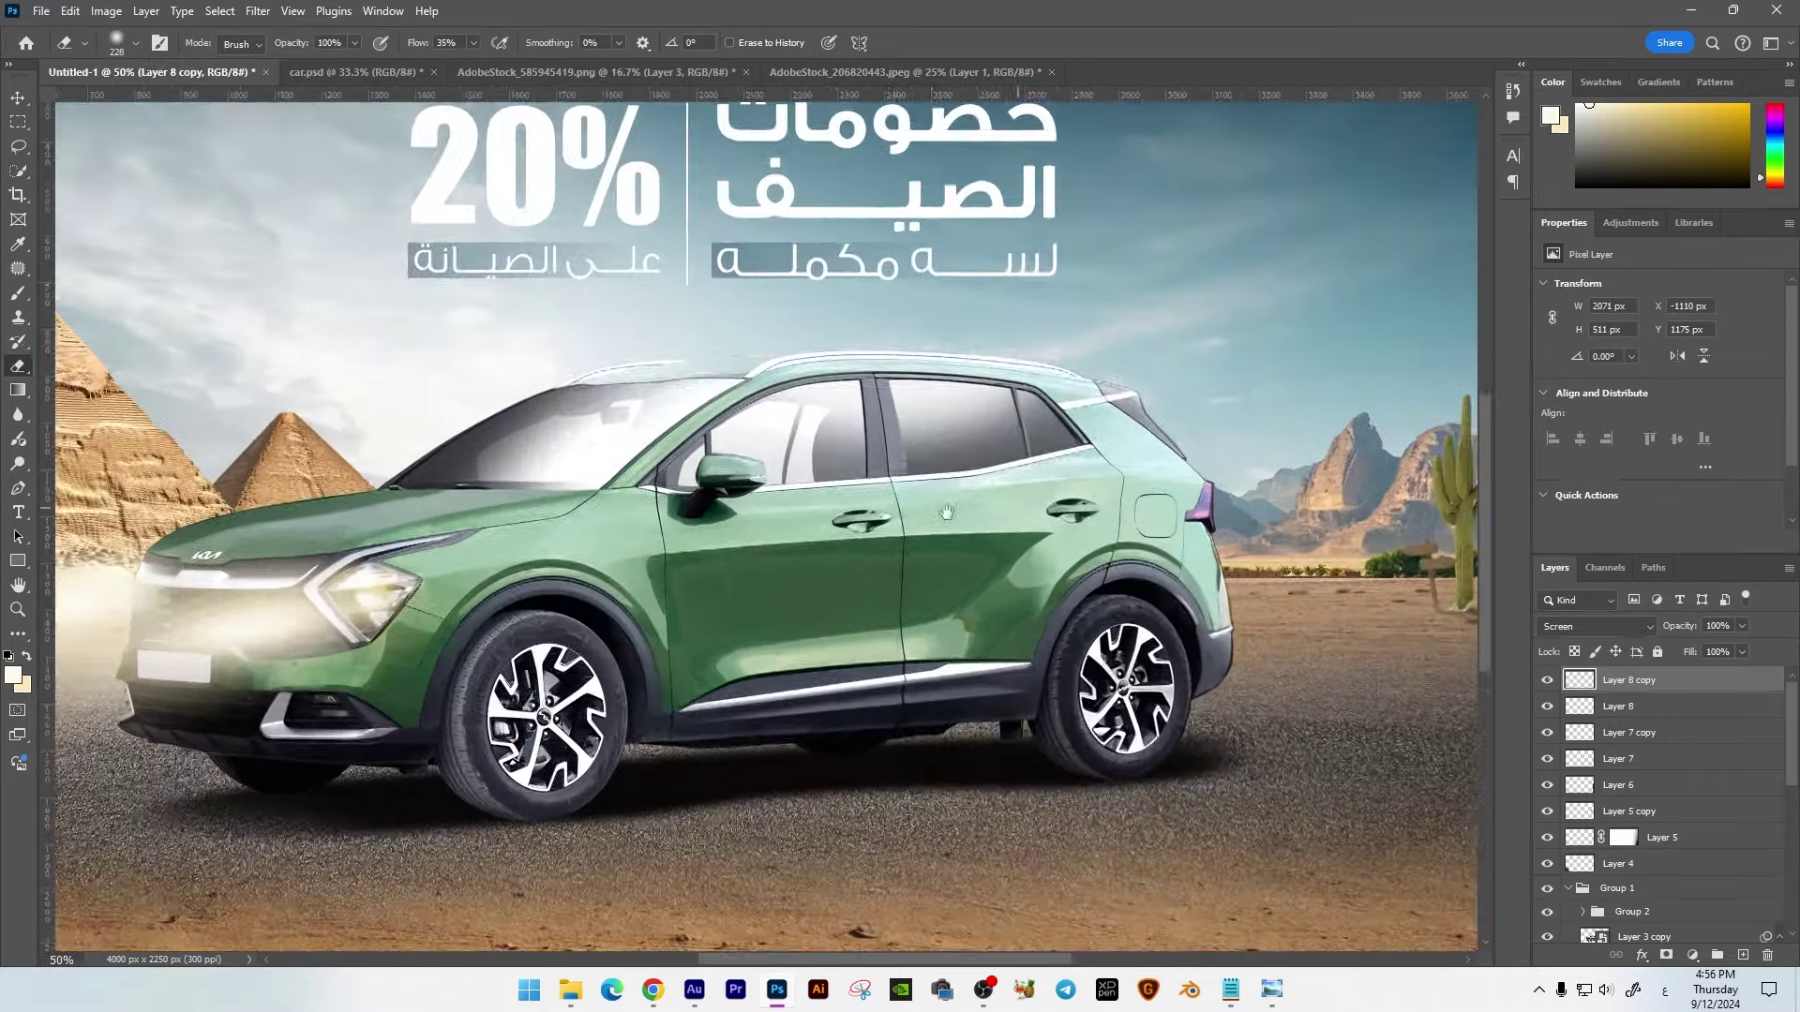
drag(1018, 507, 585, 515)
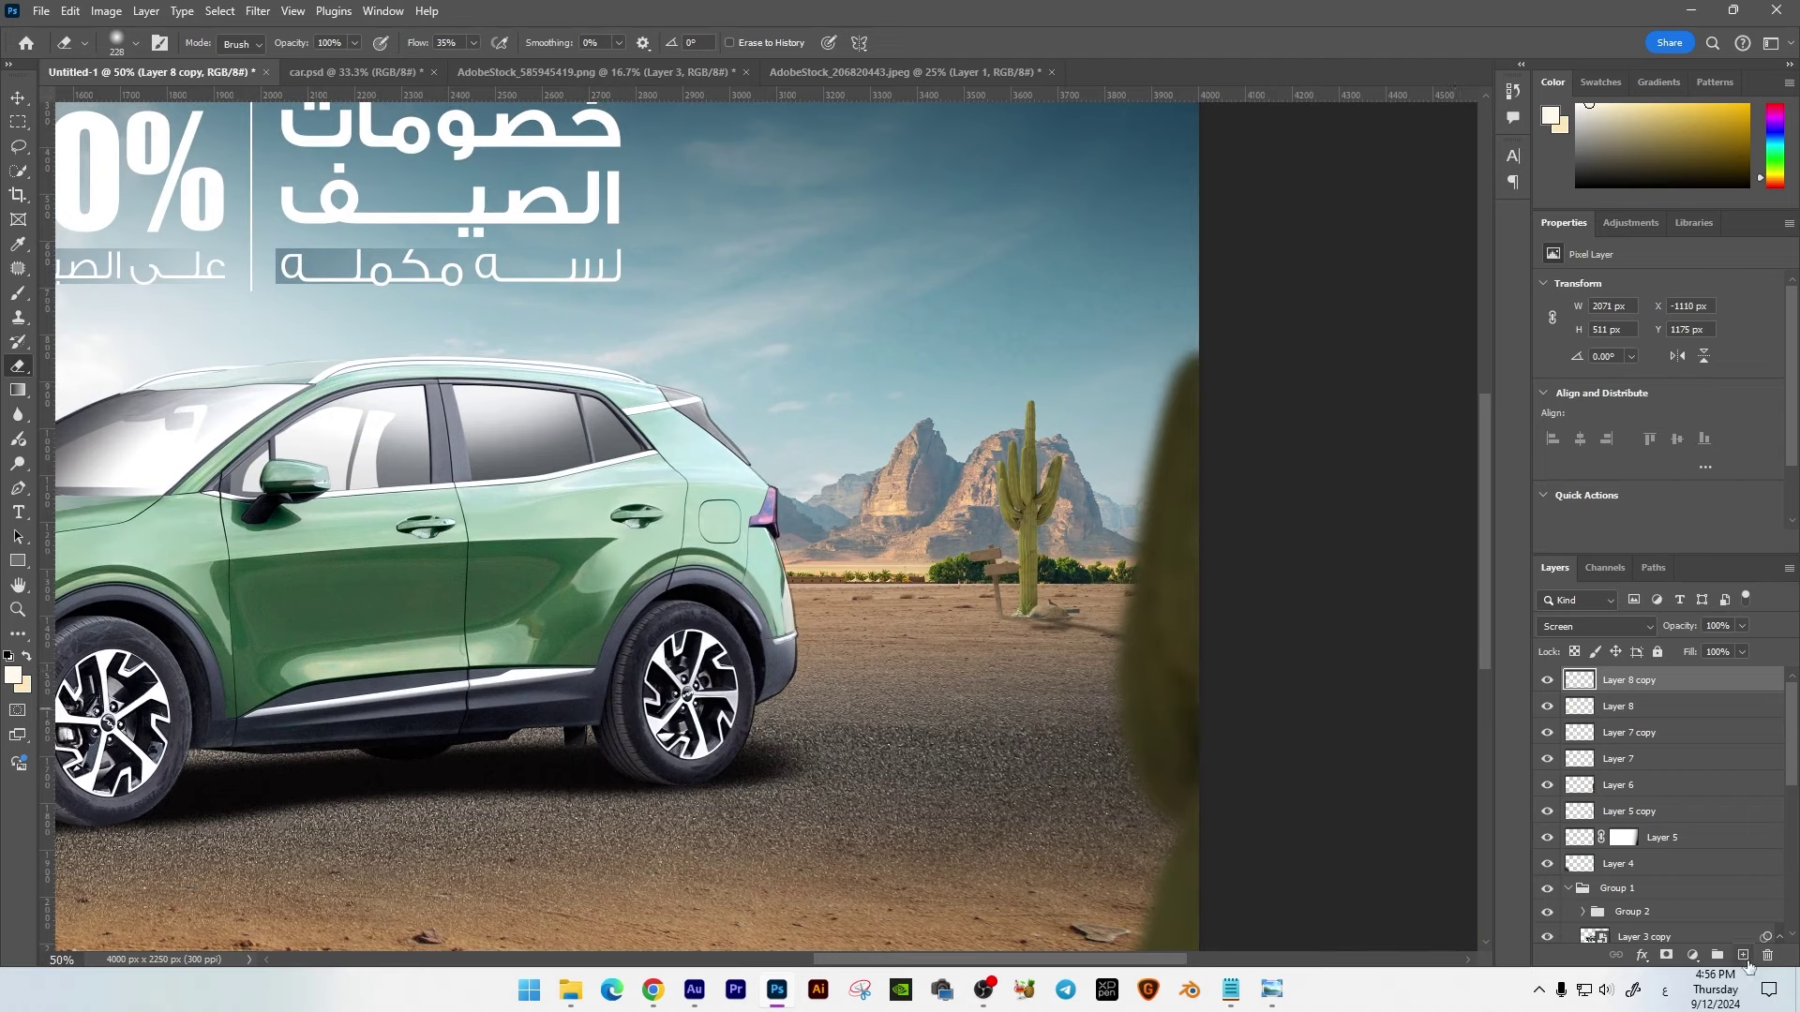
Step: Paint a red glow on the taillight on a new Screen-blended layer
click(1743, 955)
click(12, 674)
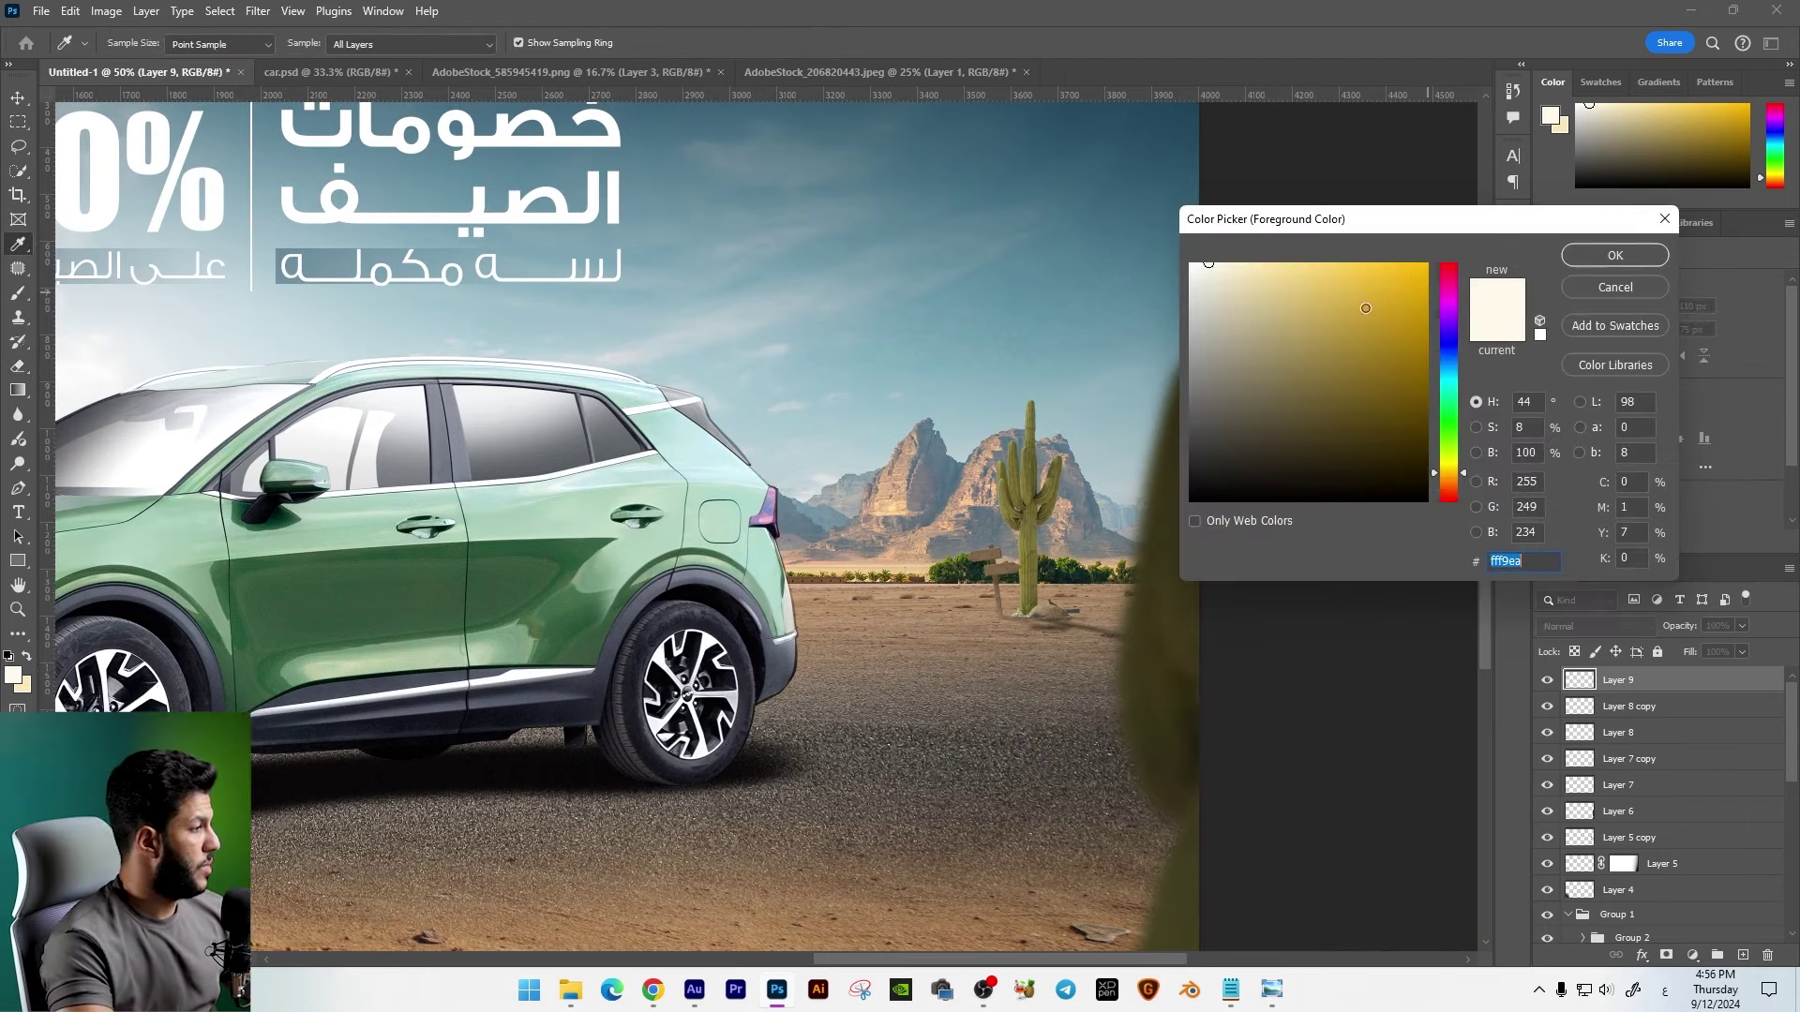
drag(1444, 289, 1443, 265)
click(1614, 255)
key(b)
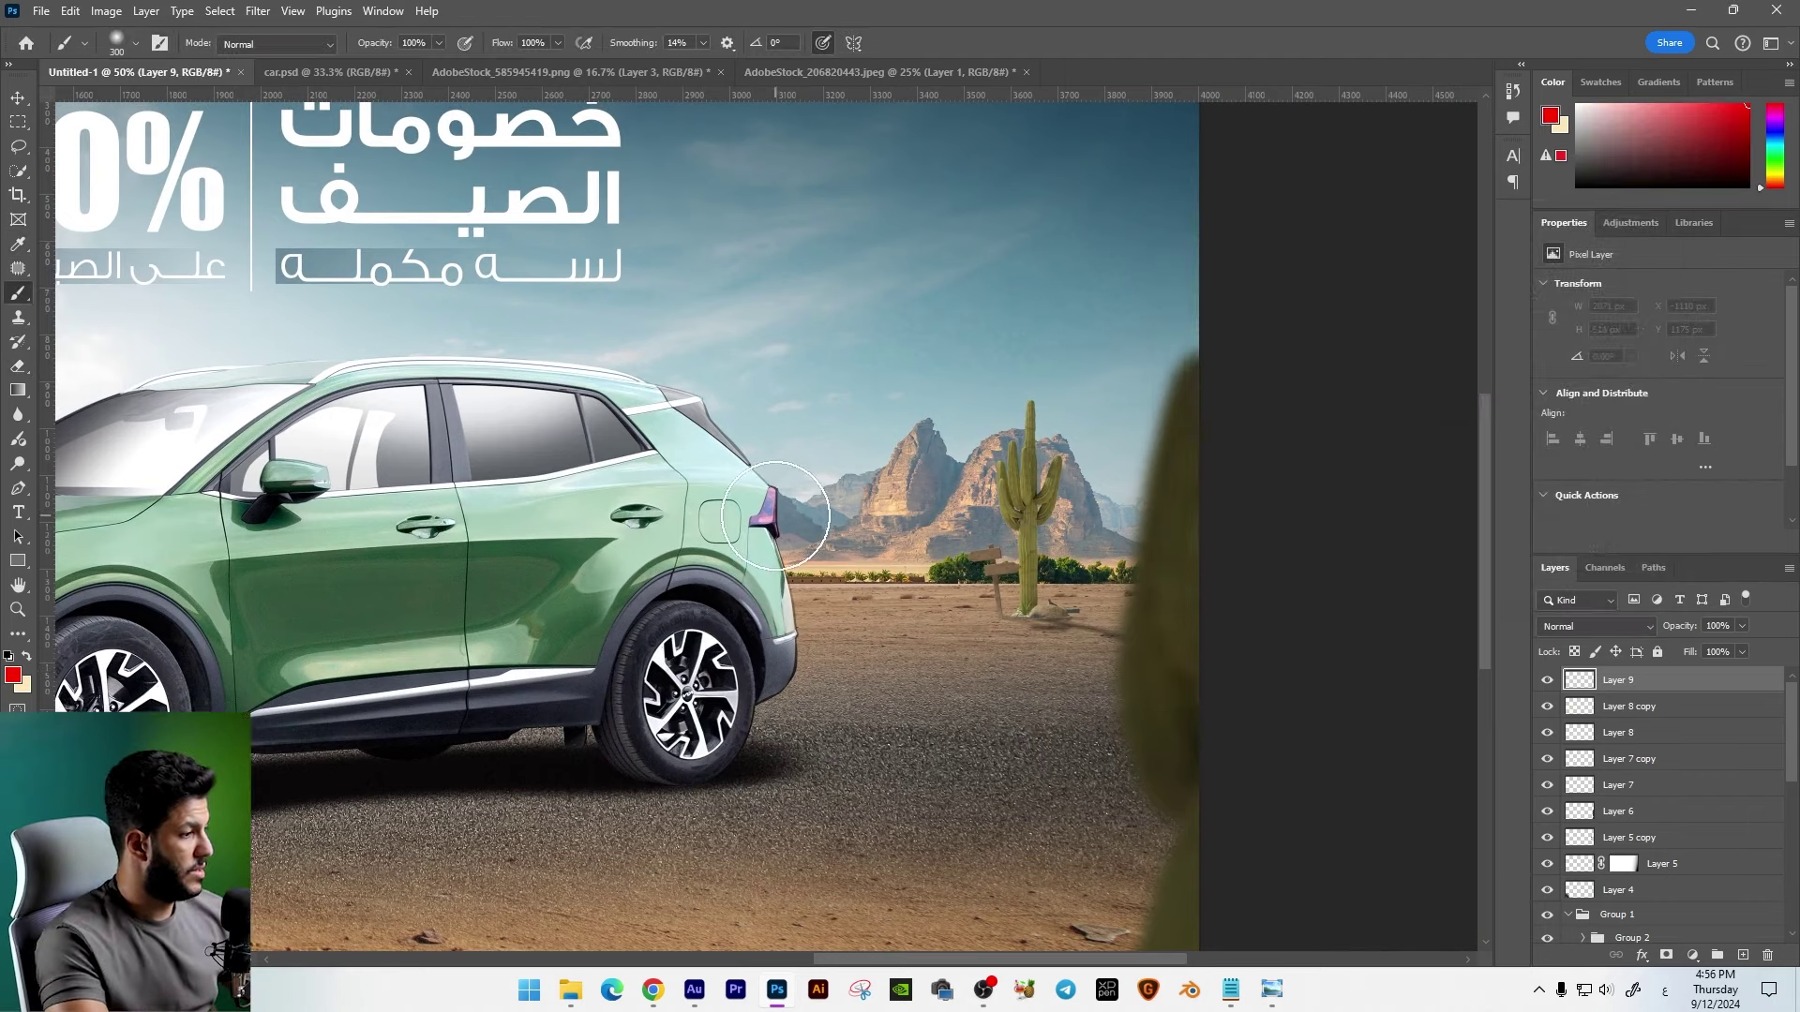
click(778, 511)
click(1594, 626)
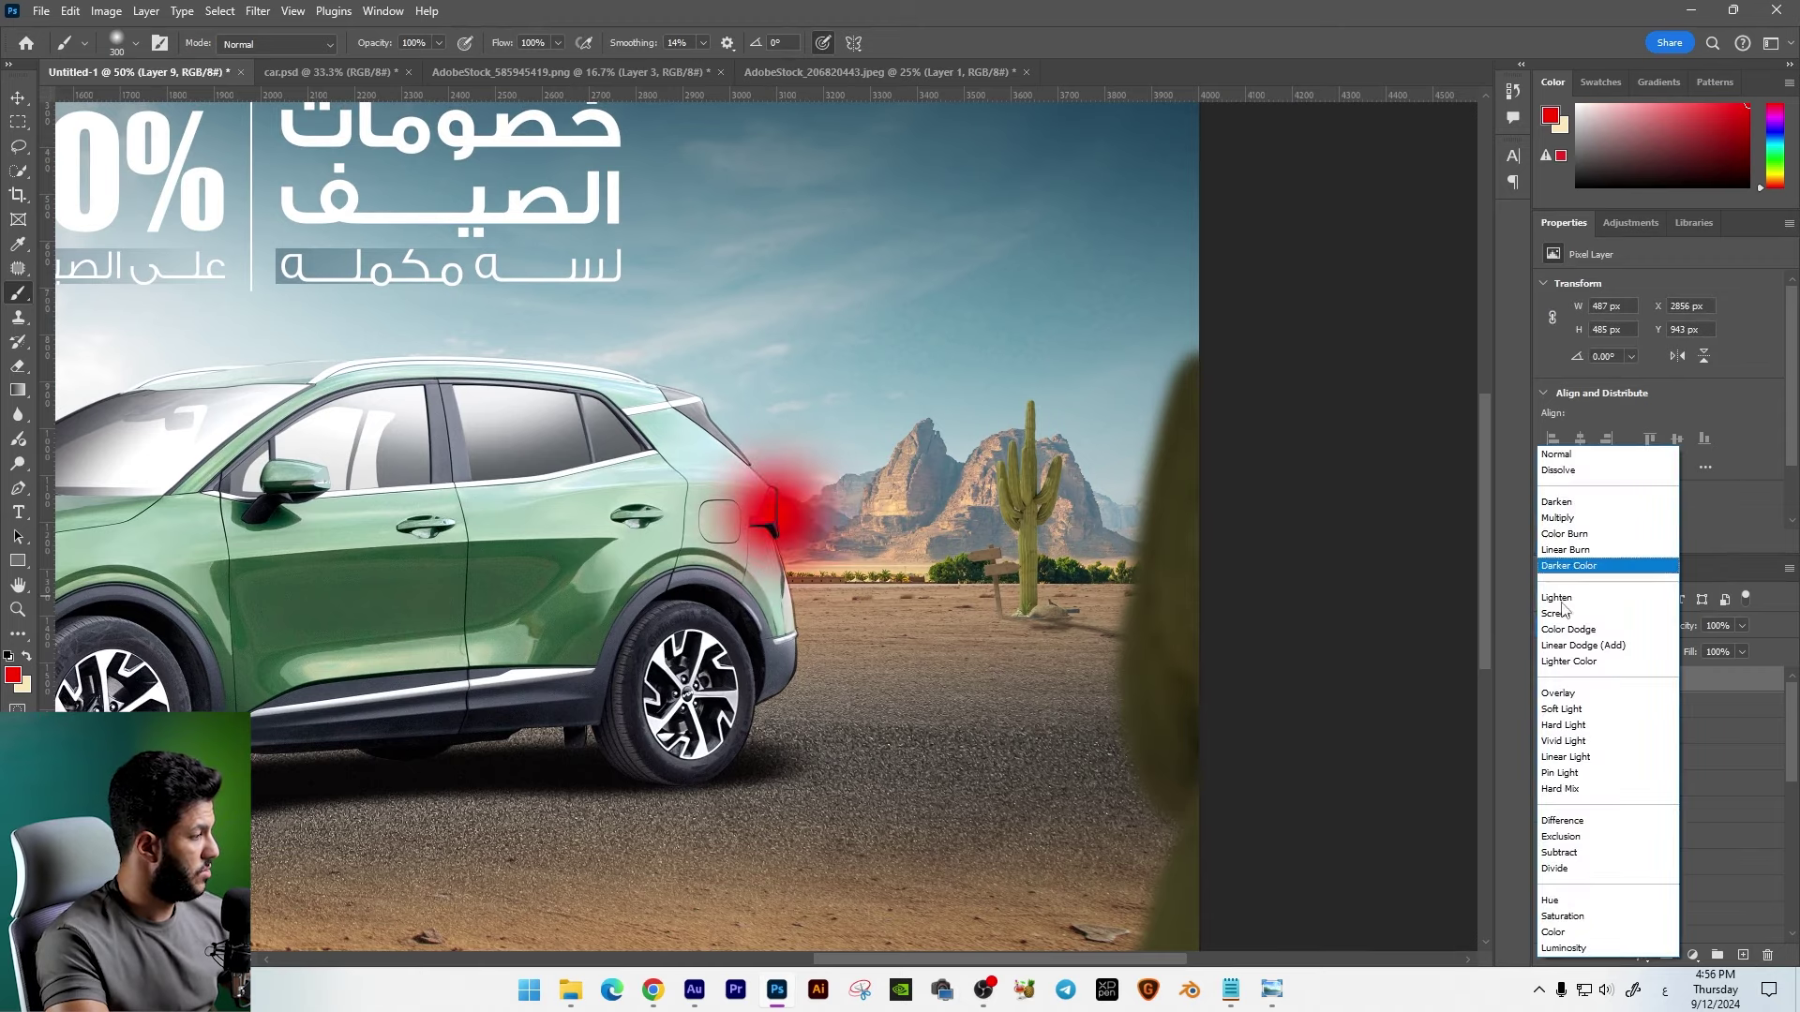
click(1594, 611)
drag(563, 482, 637, 562)
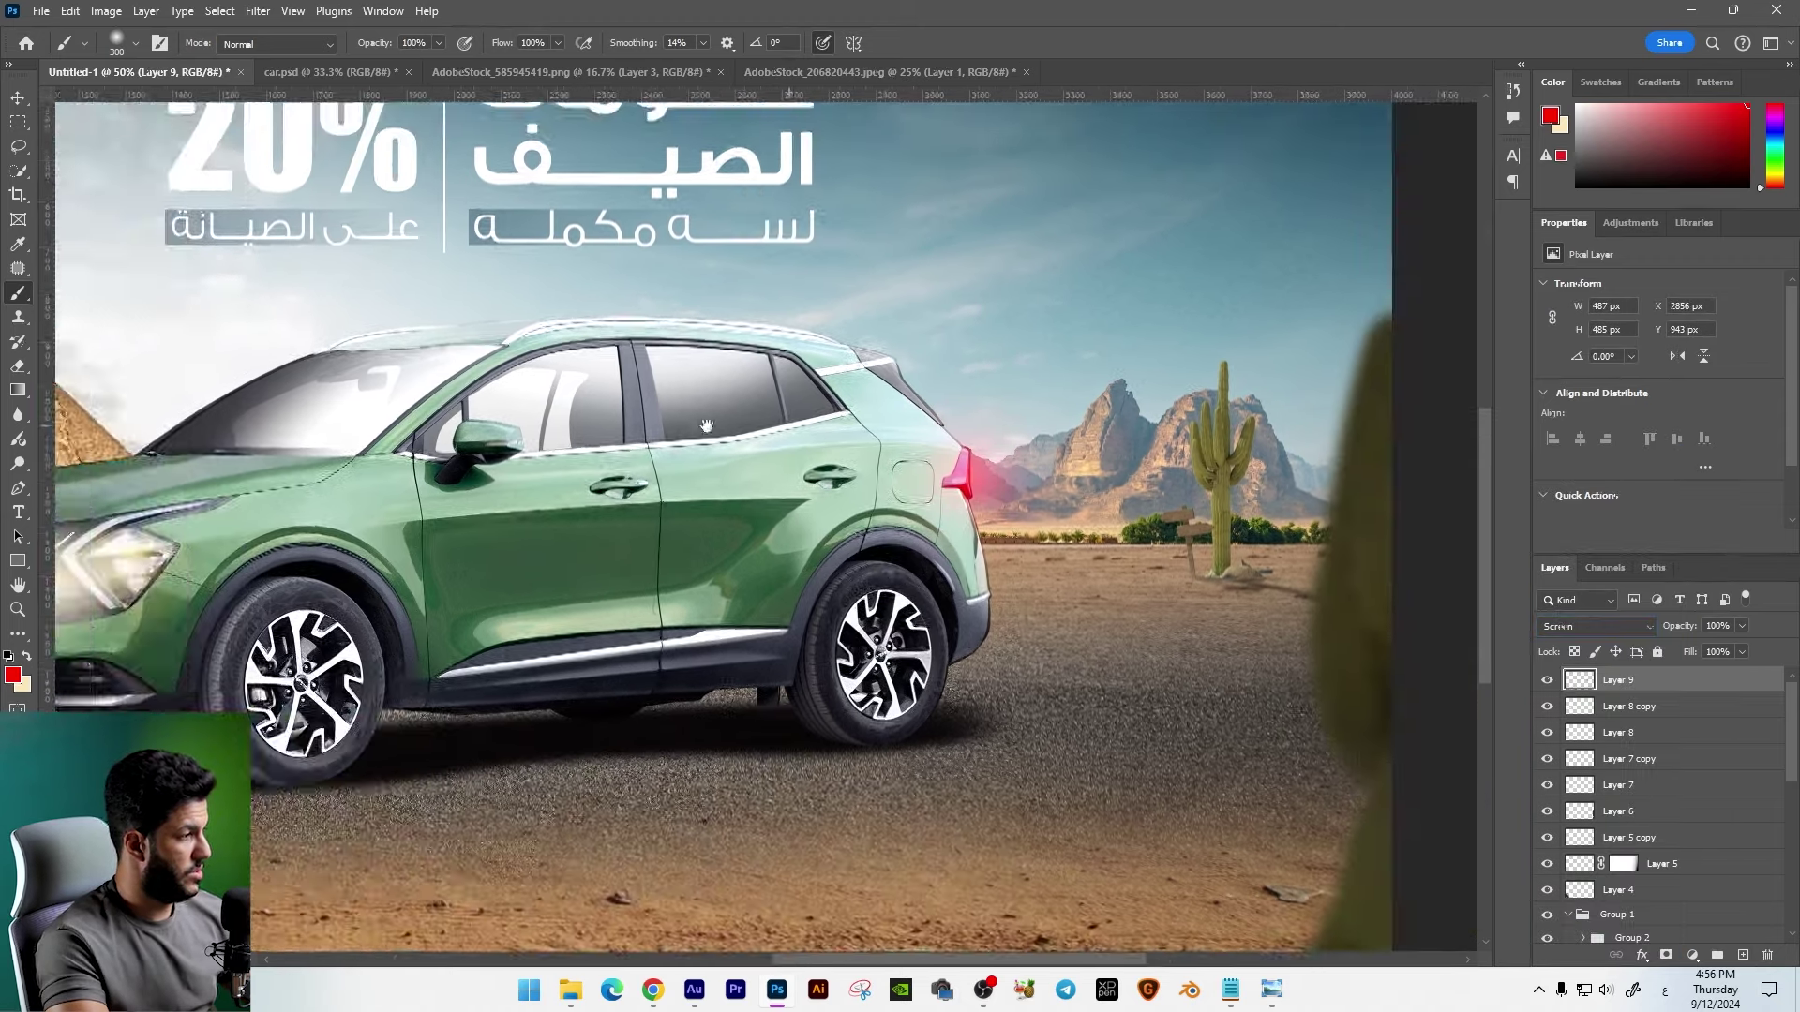
scroll(1625, 749, down, 5)
scroll(1624, 748, up, 1)
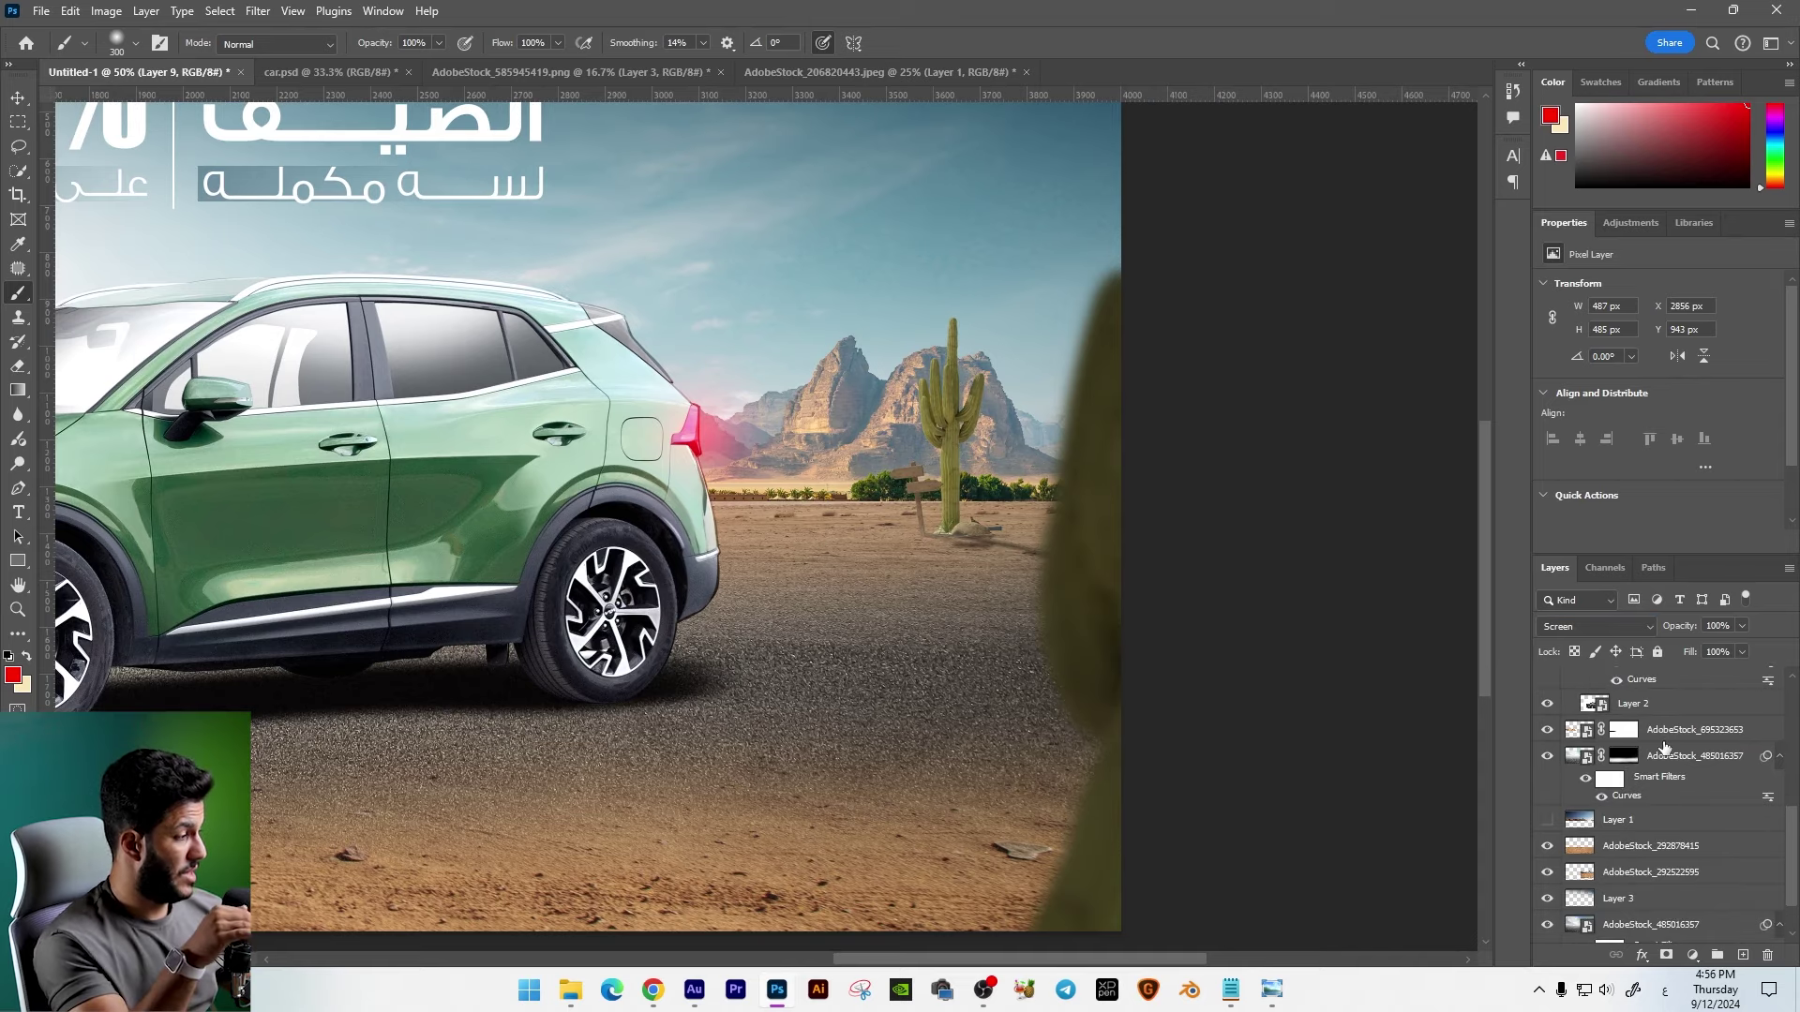
Step: Paint a red ground reflection above the background, stretch it wide and flat, and open its Blending Options
click(1669, 730)
click(1743, 955)
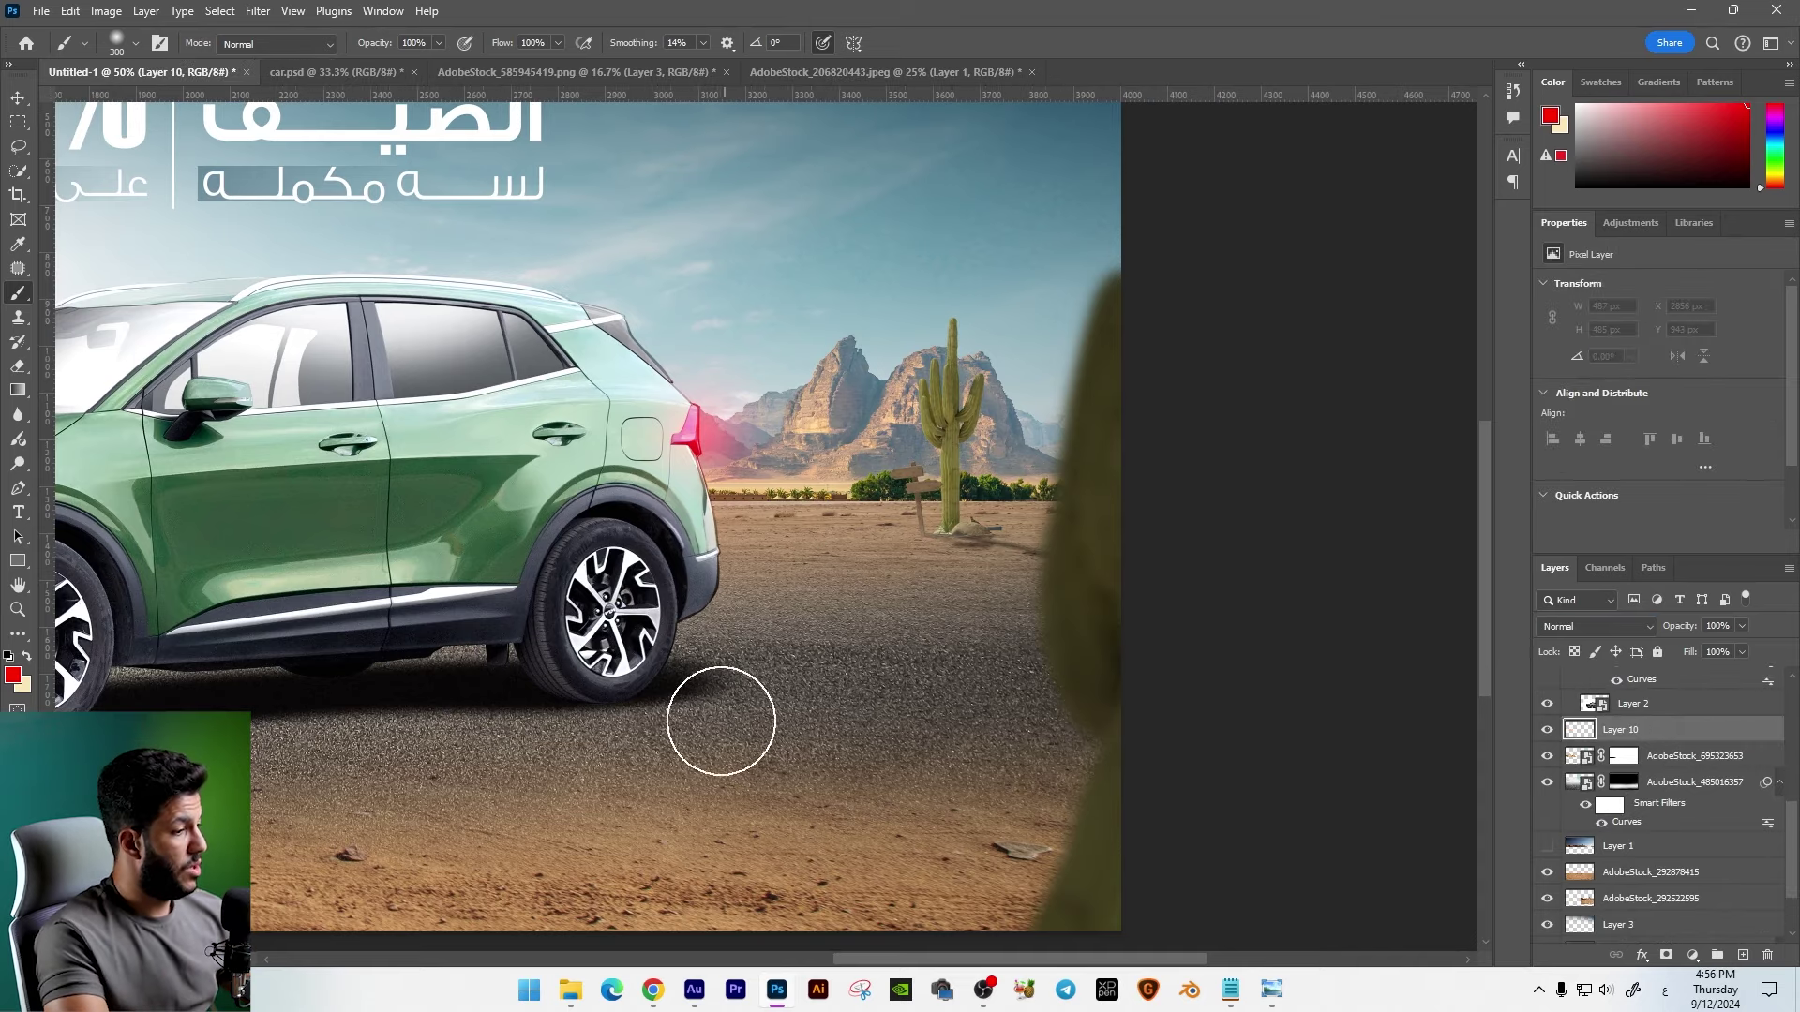
click(727, 673)
key(ctrl+t)
mouse_move(841, 785)
mouse_down()
mouse_move(1030, 750)
mouse_move(1165, 756)
mouse_up()
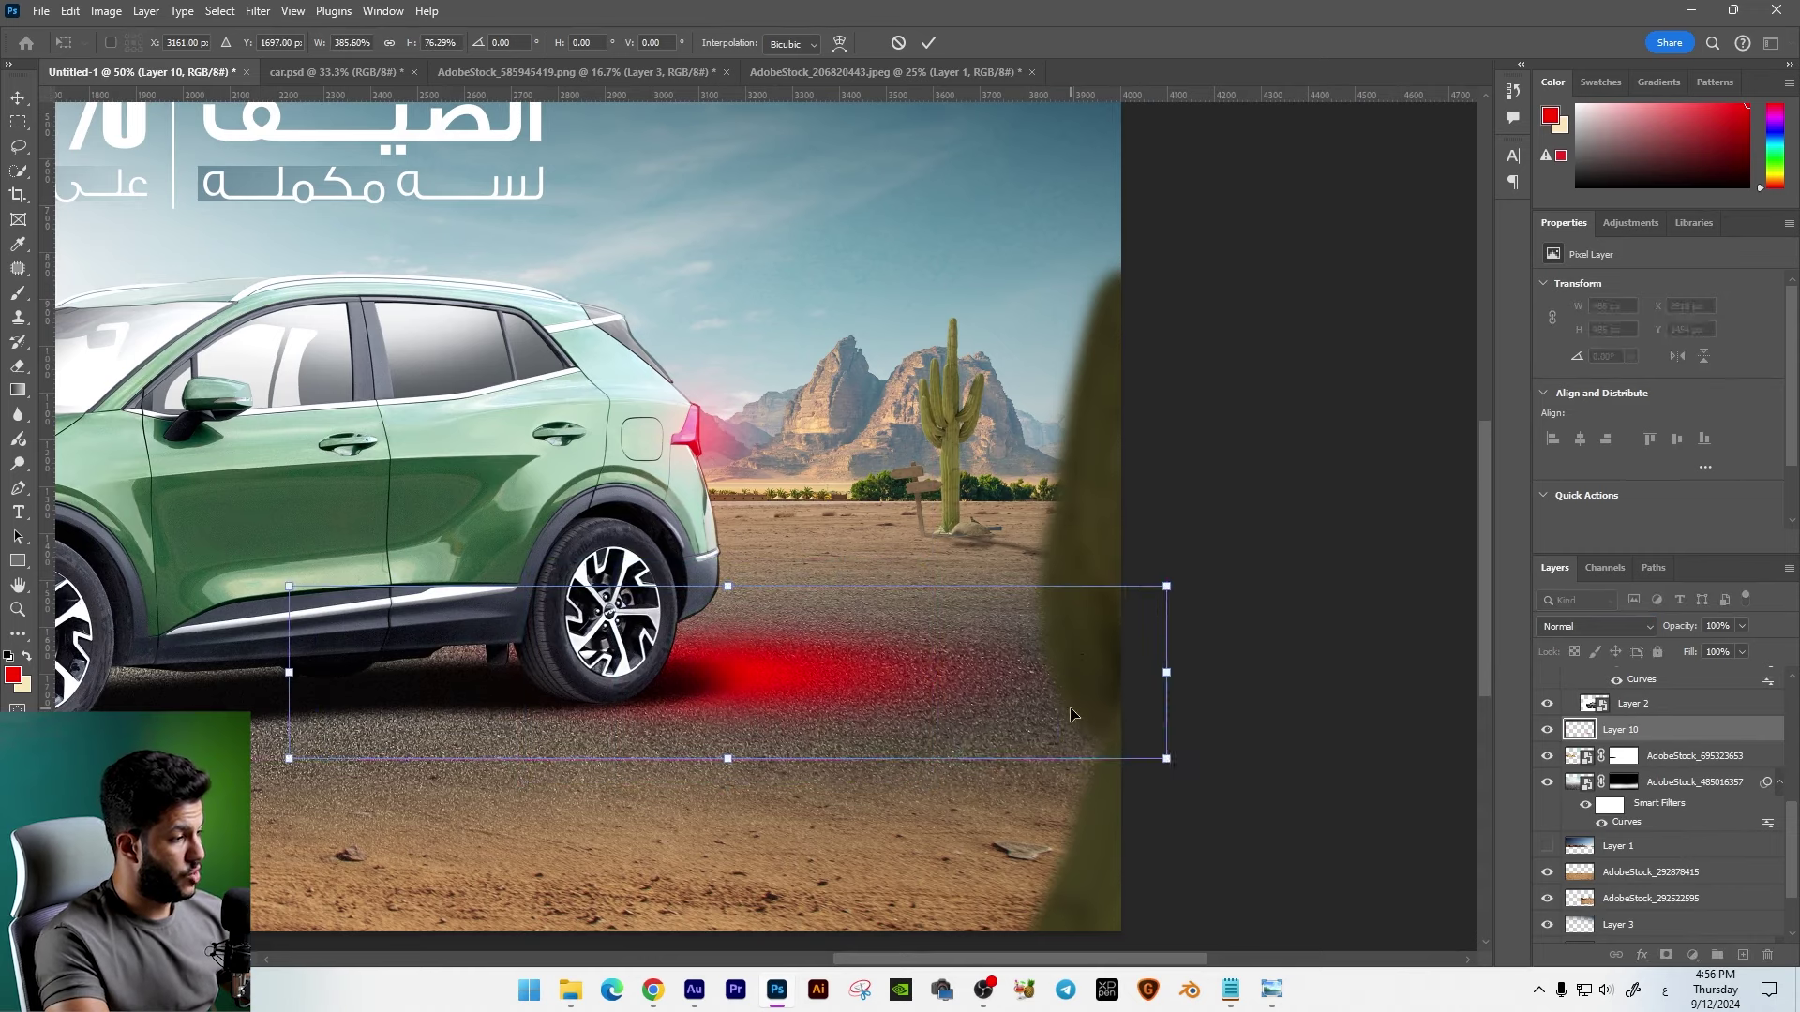
key(Return)
right_click(1647, 747)
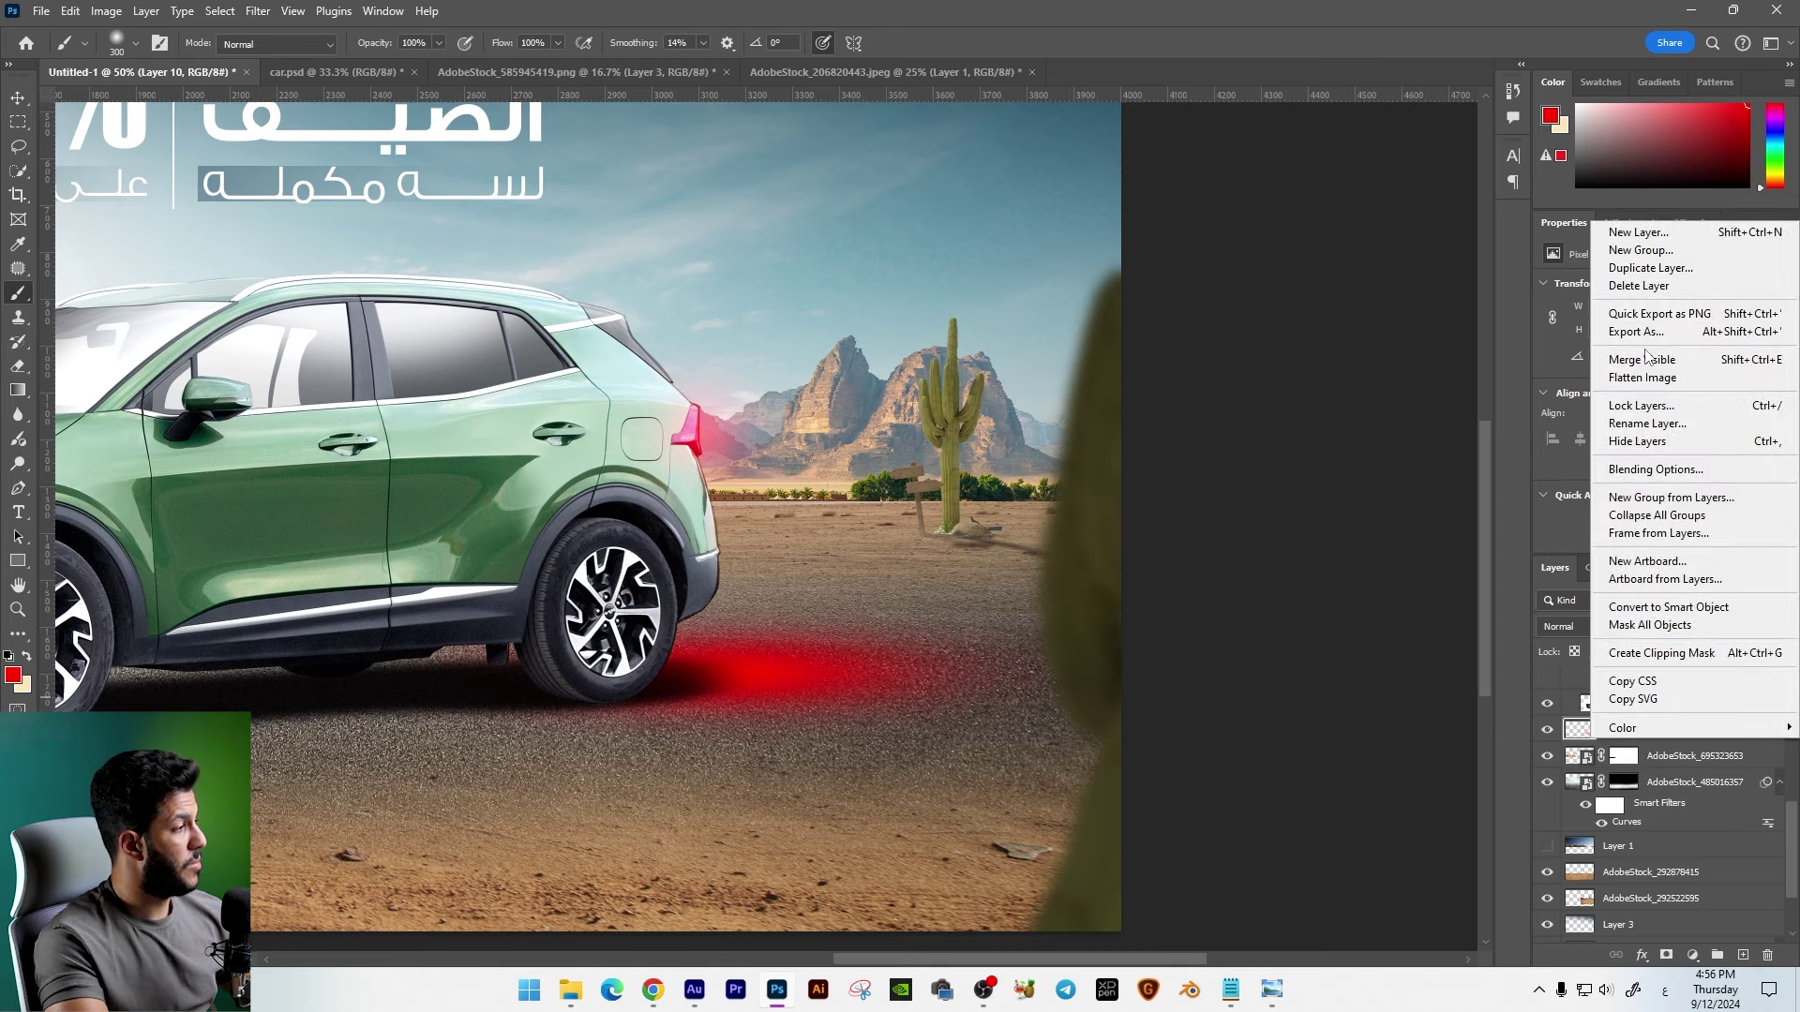
click(1656, 469)
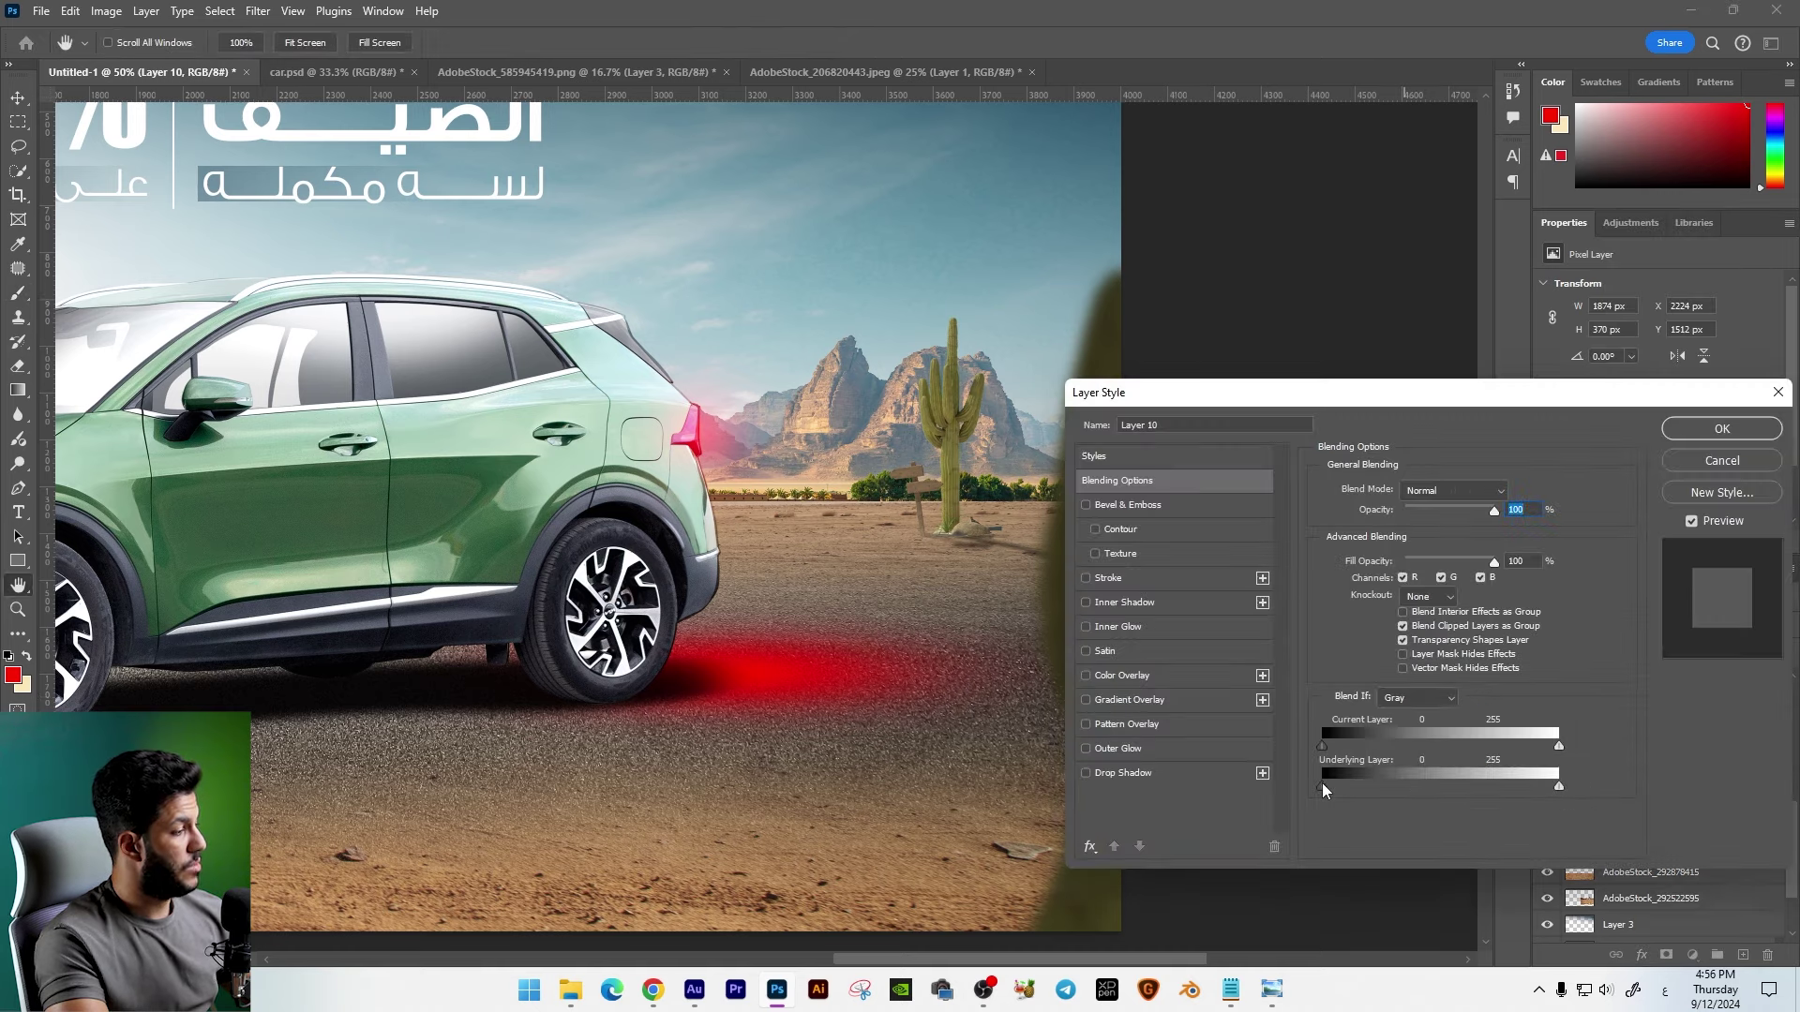
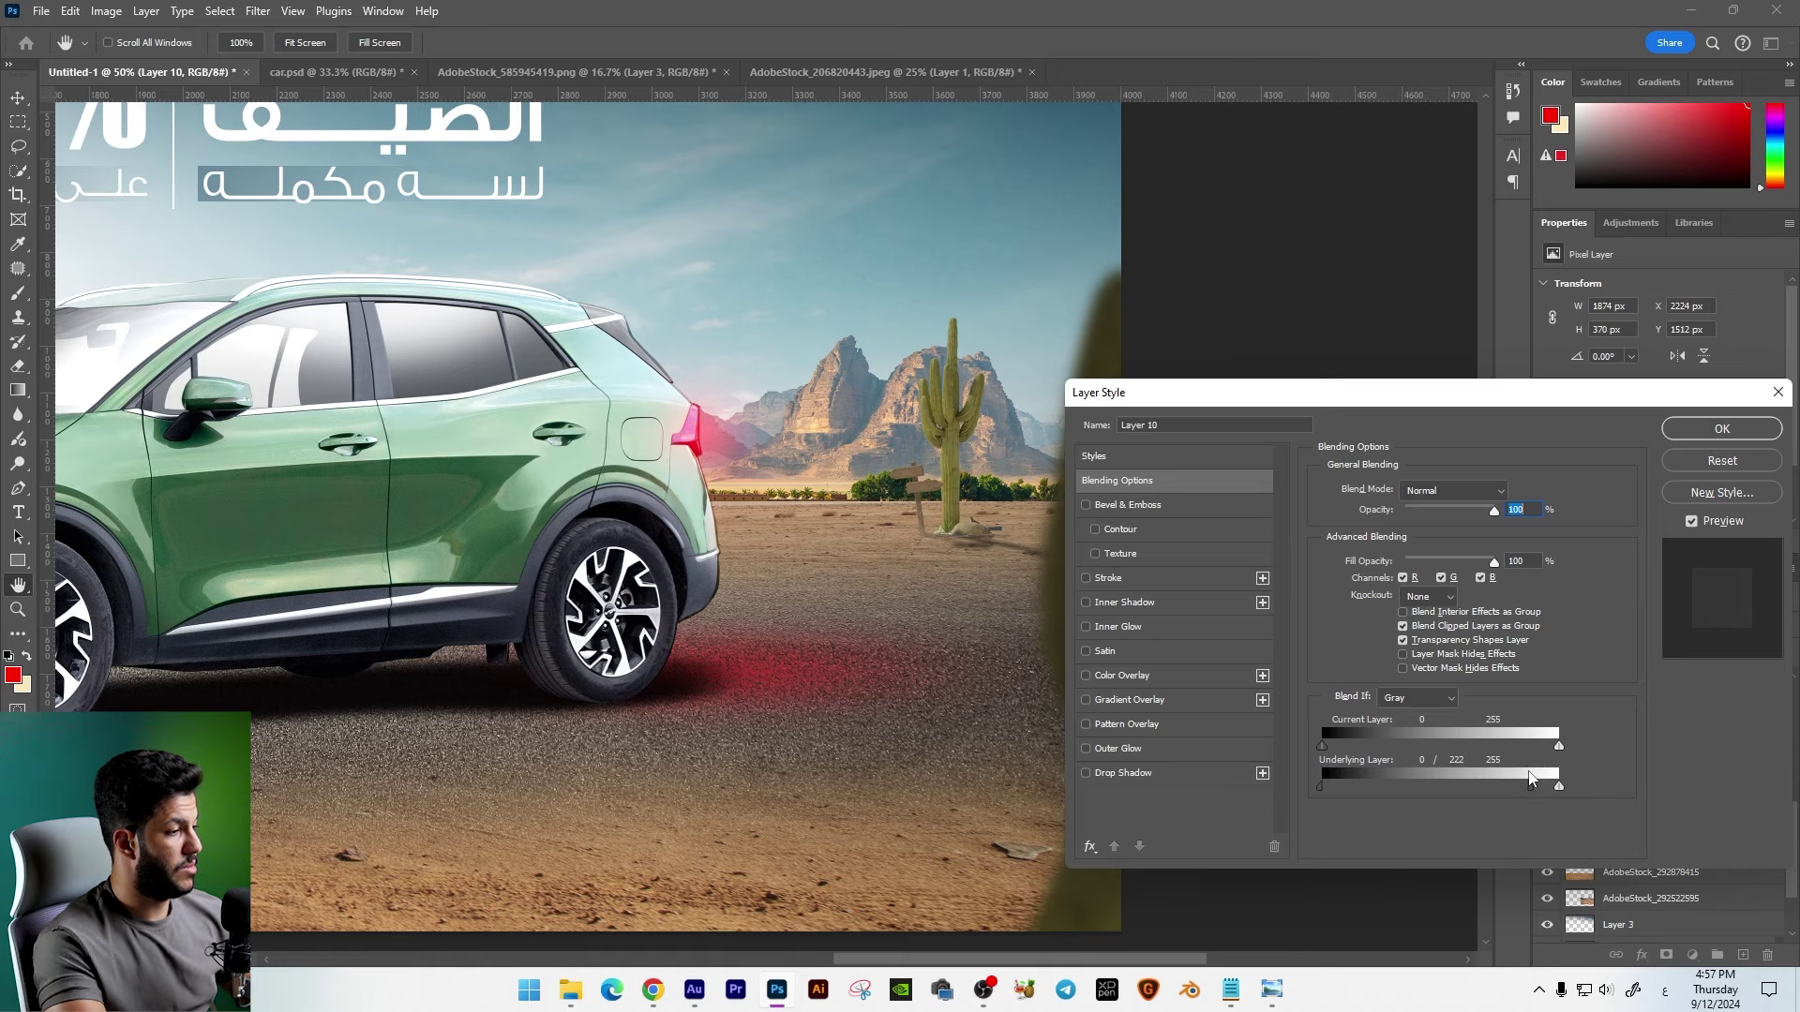
Step: Keep Layer 10's Blend If blending, set its opacity to 77%, and select Layer 2
key(ctrl+minus)
key(ctrl+minus)
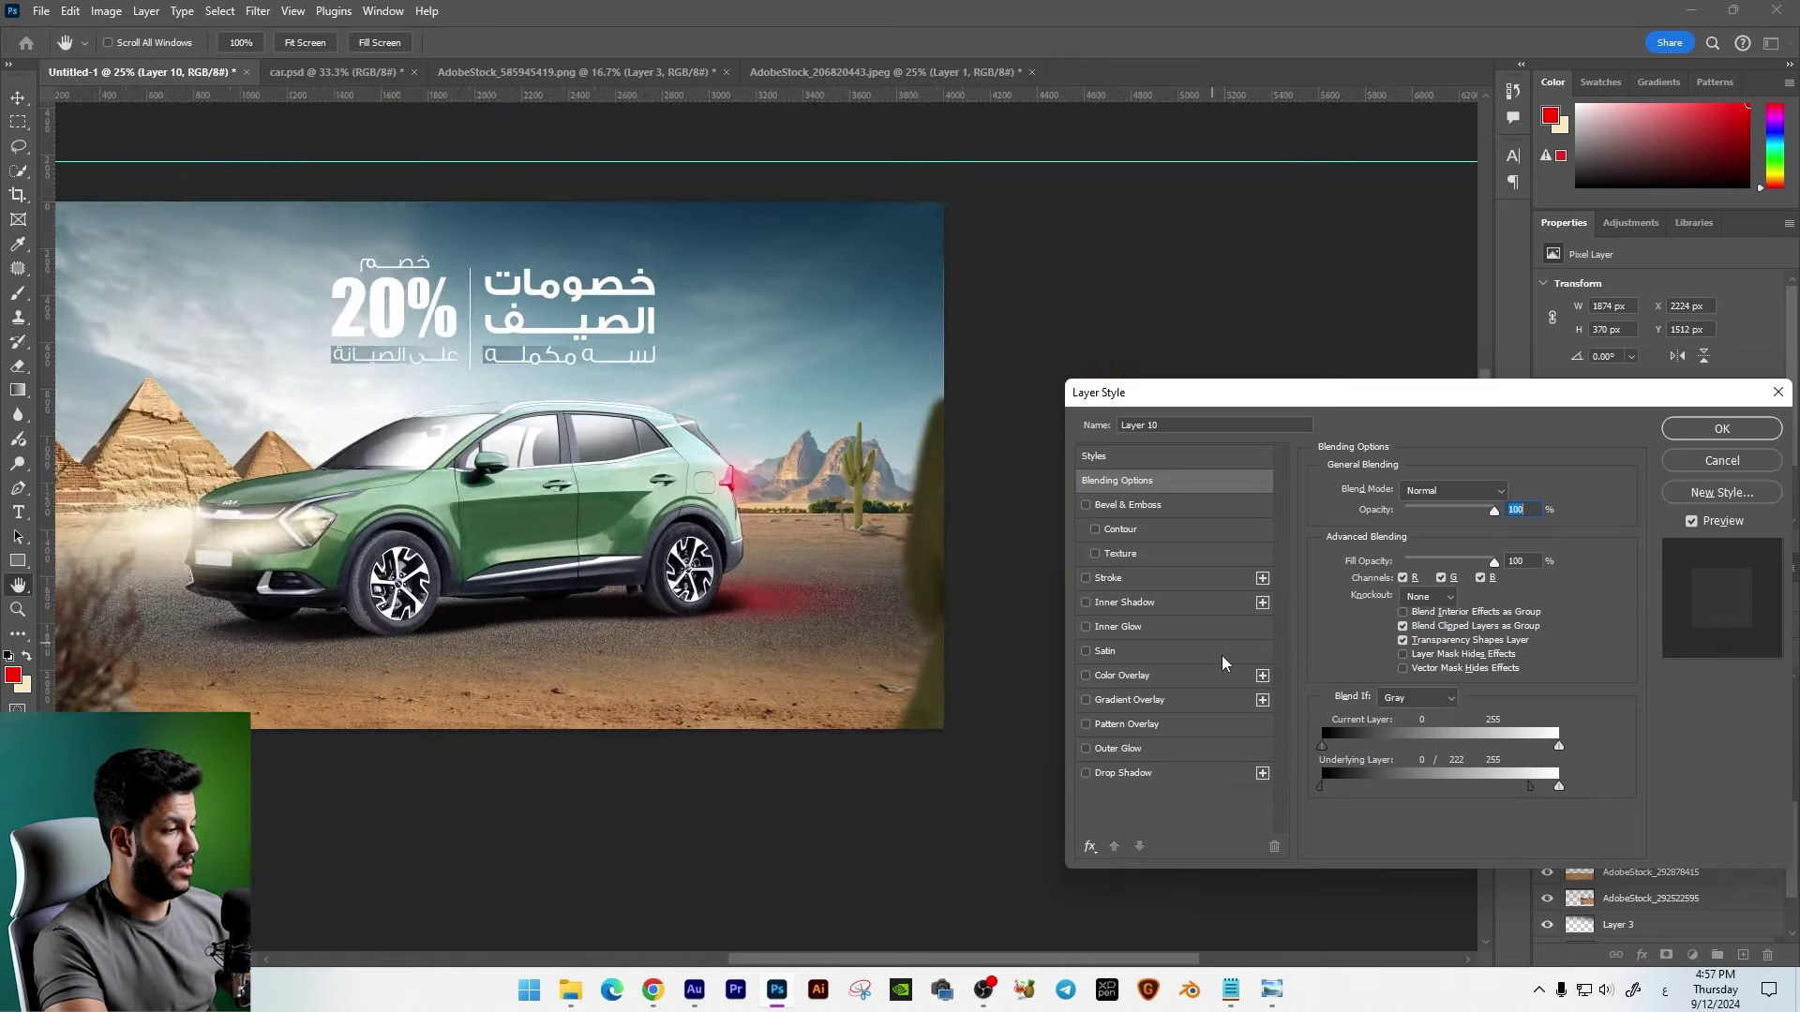
key(Return)
key(b)
scroll(1197, 672, left, 2)
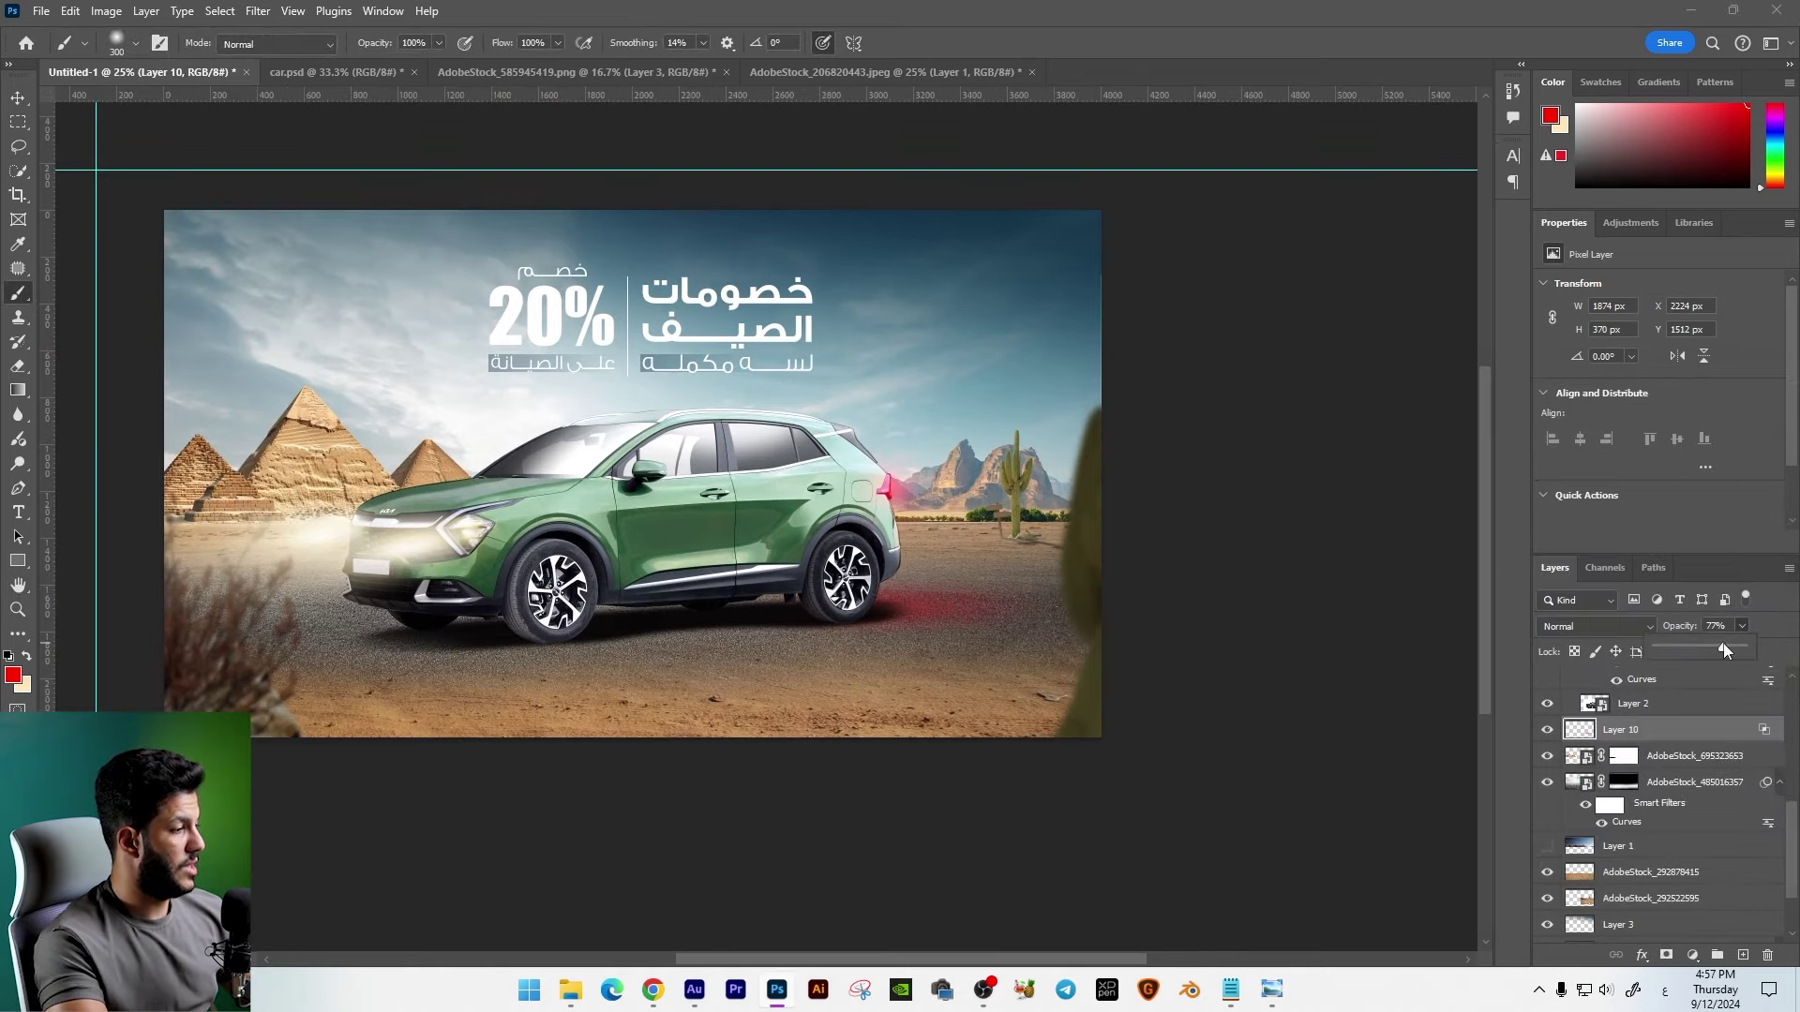
key(v)
drag(917, 440, 1018, 505)
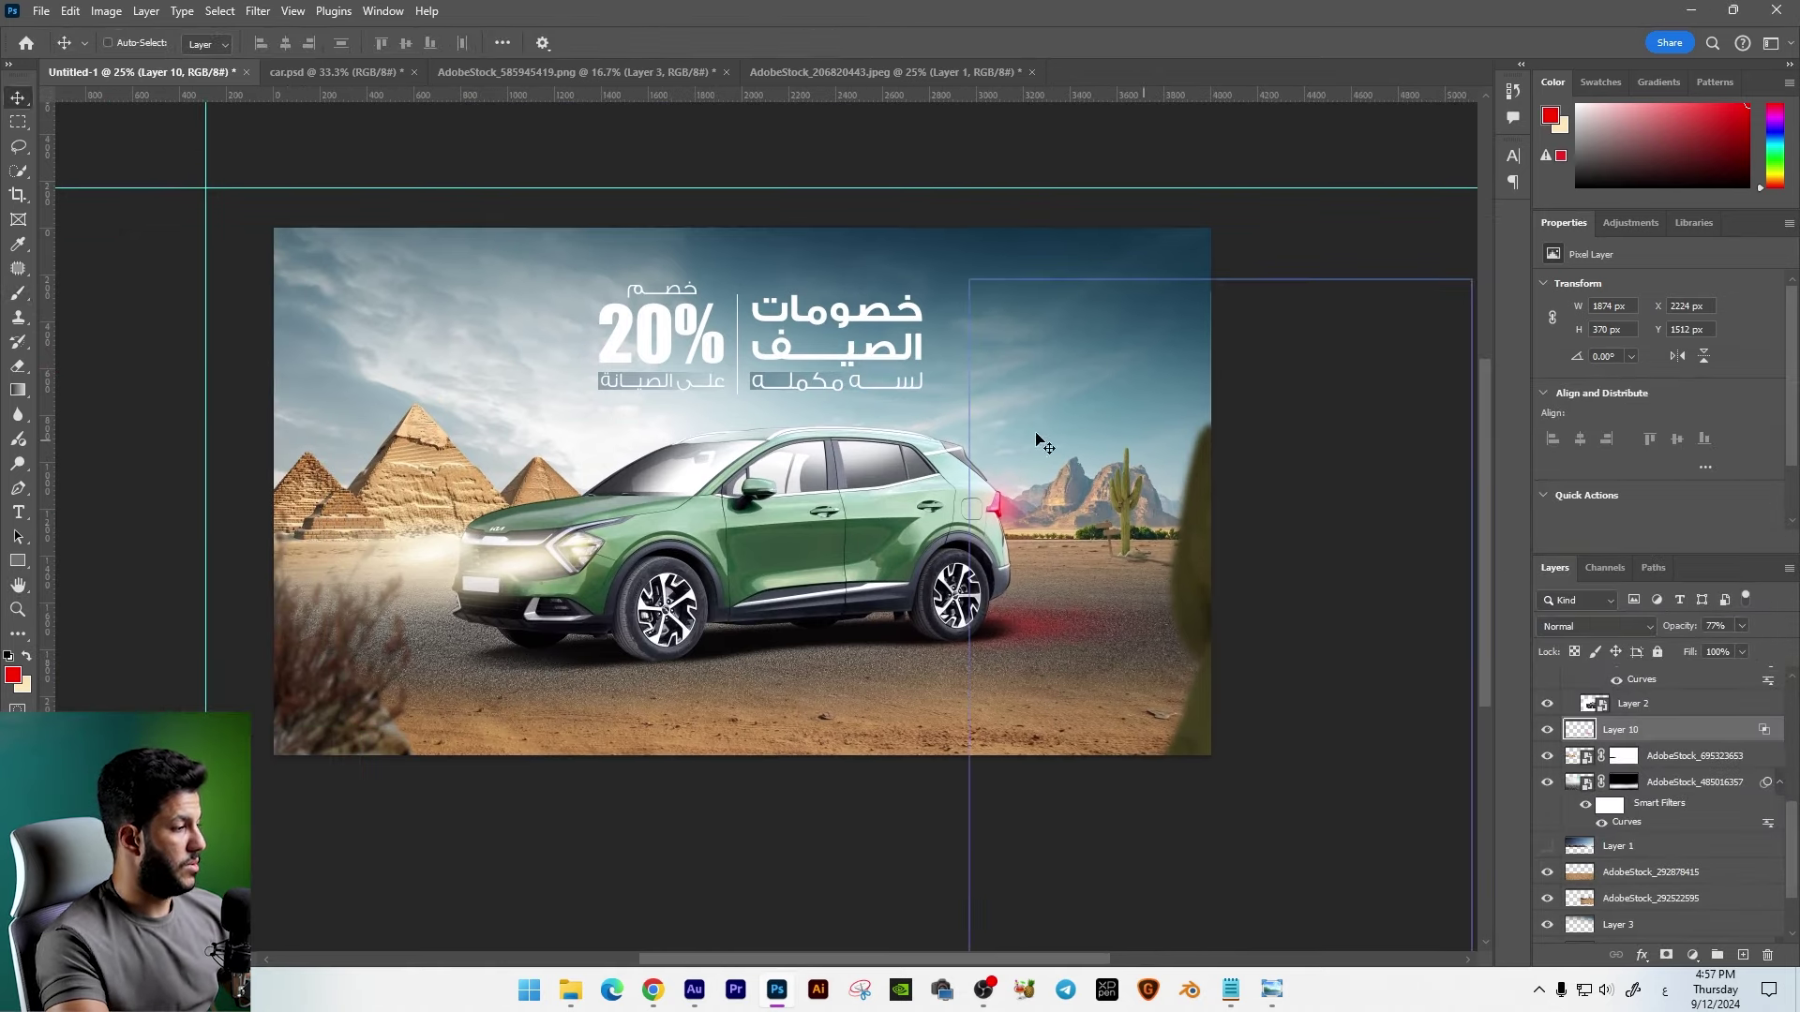
ctrl+click(1083, 497)
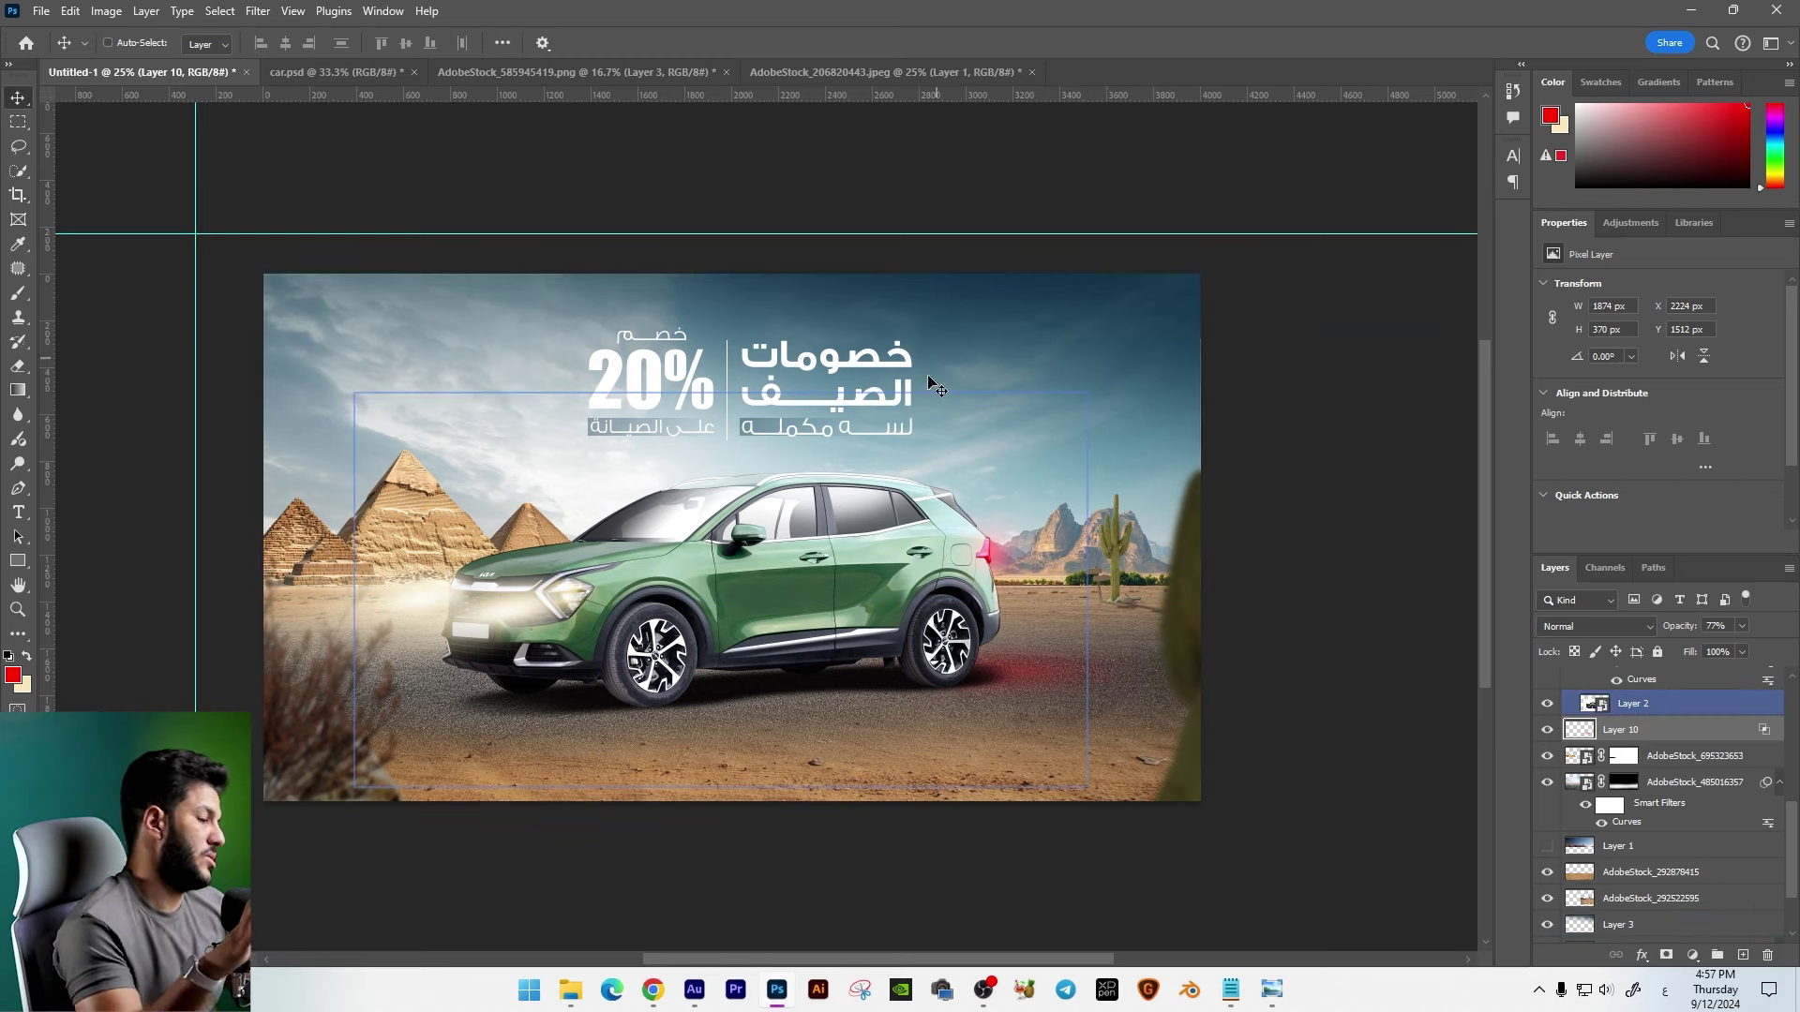
Step: Drop the wrench PNG onto the ad, shrinking it to about a third near the headline
click(570, 990)
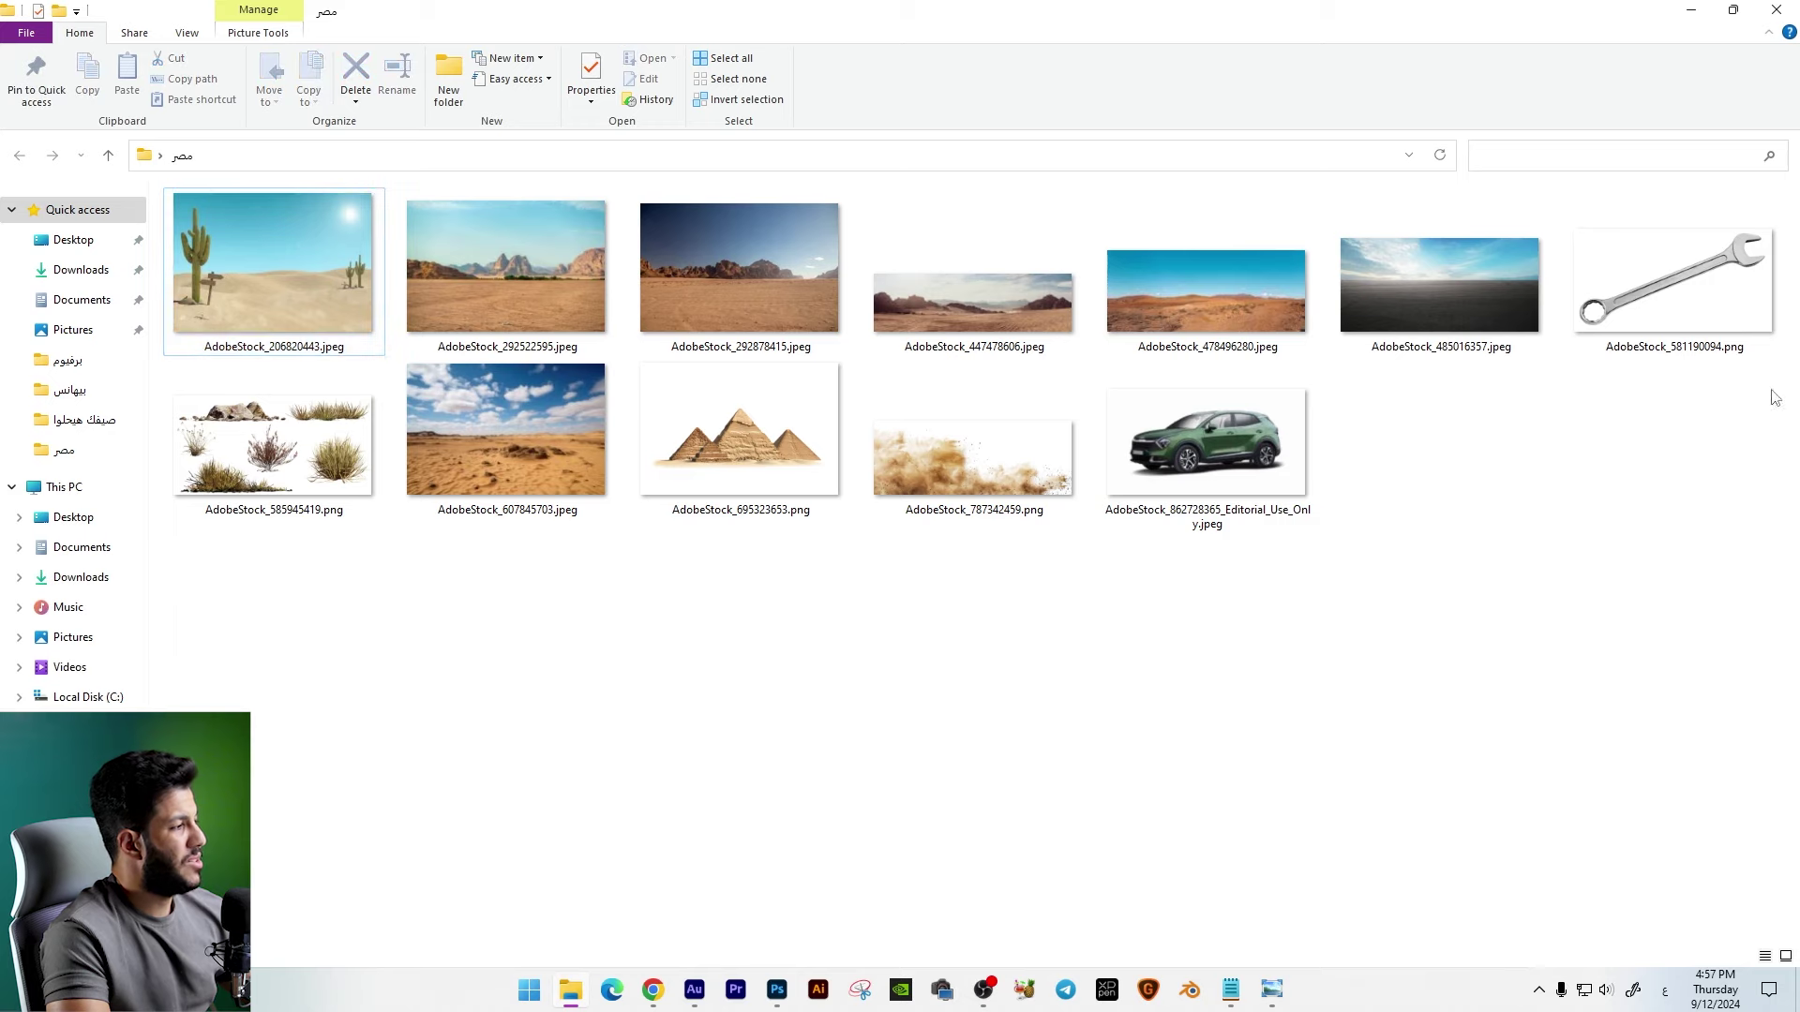
drag(1595, 362, 1578, 354)
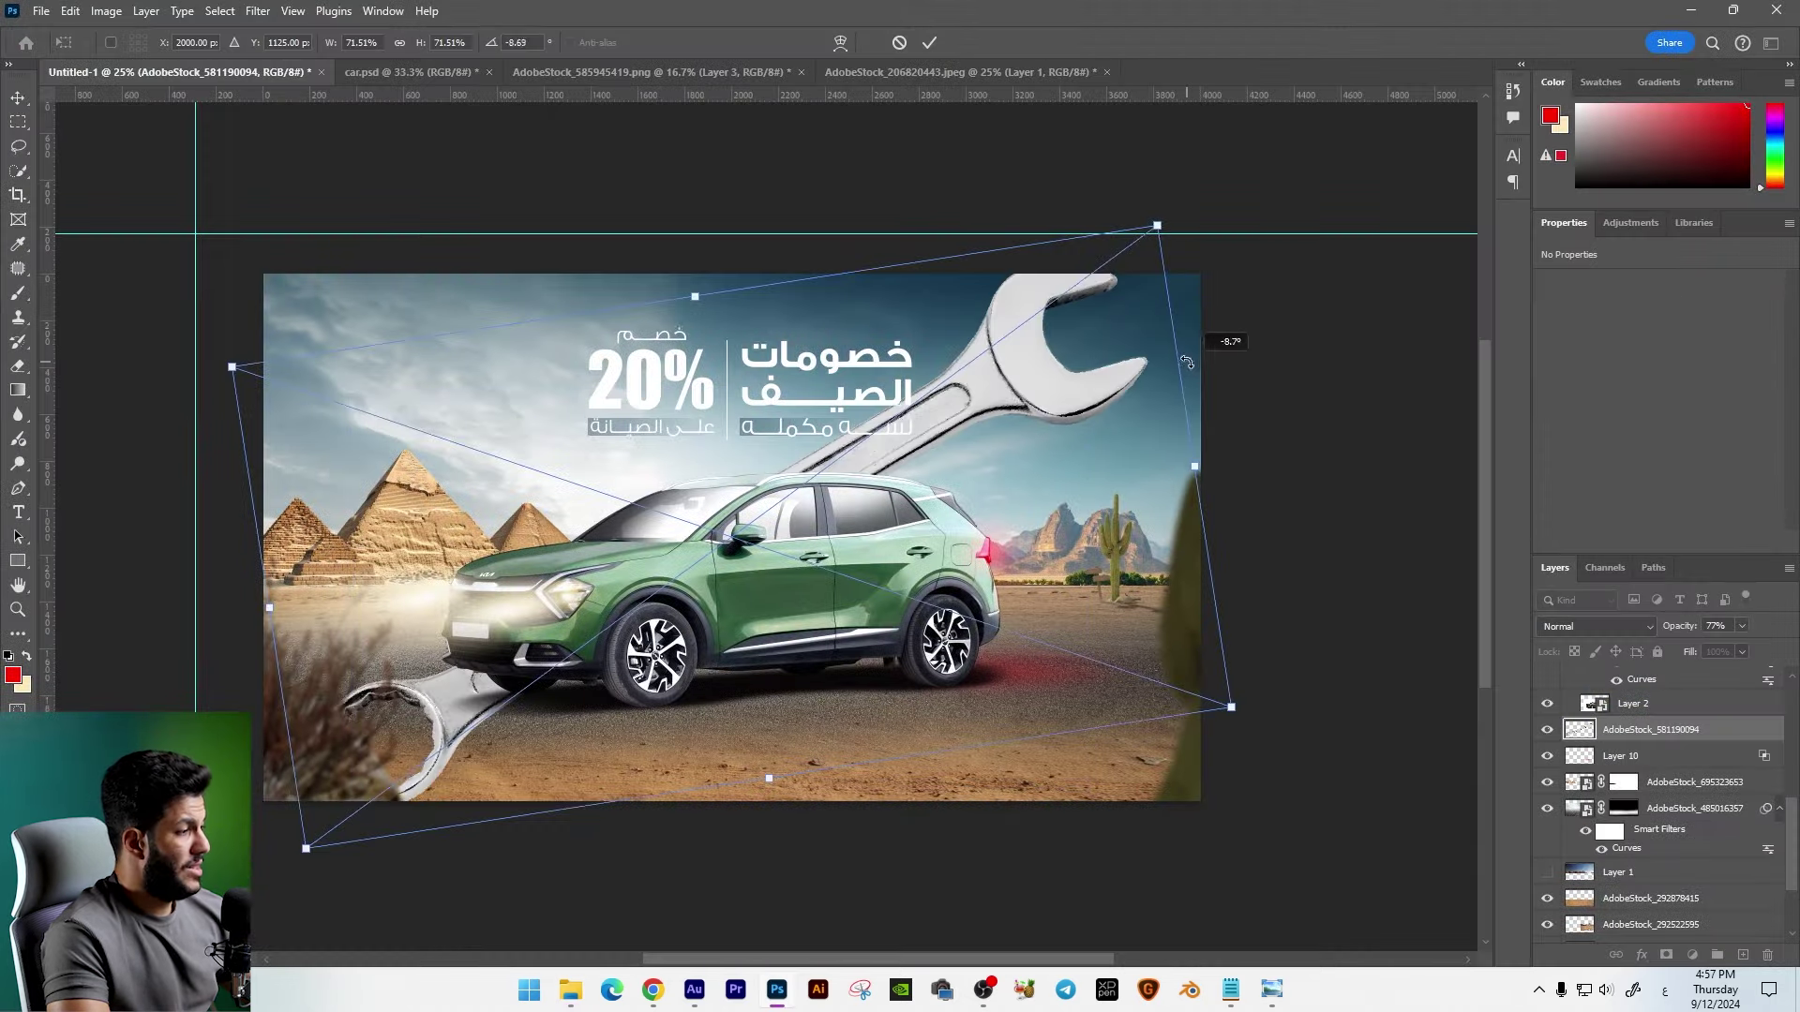
drag(1187, 362, 1179, 326)
drag(1156, 225, 907, 373)
mouse_move(934, 471)
mouse_down()
mouse_move(975, 403)
mouse_move(1040, 370)
mouse_move(1106, 370)
mouse_up()
Step: Flip the wrench vertically, rotate it more upright, and commit the transform
drag(920, 425, 954, 426)
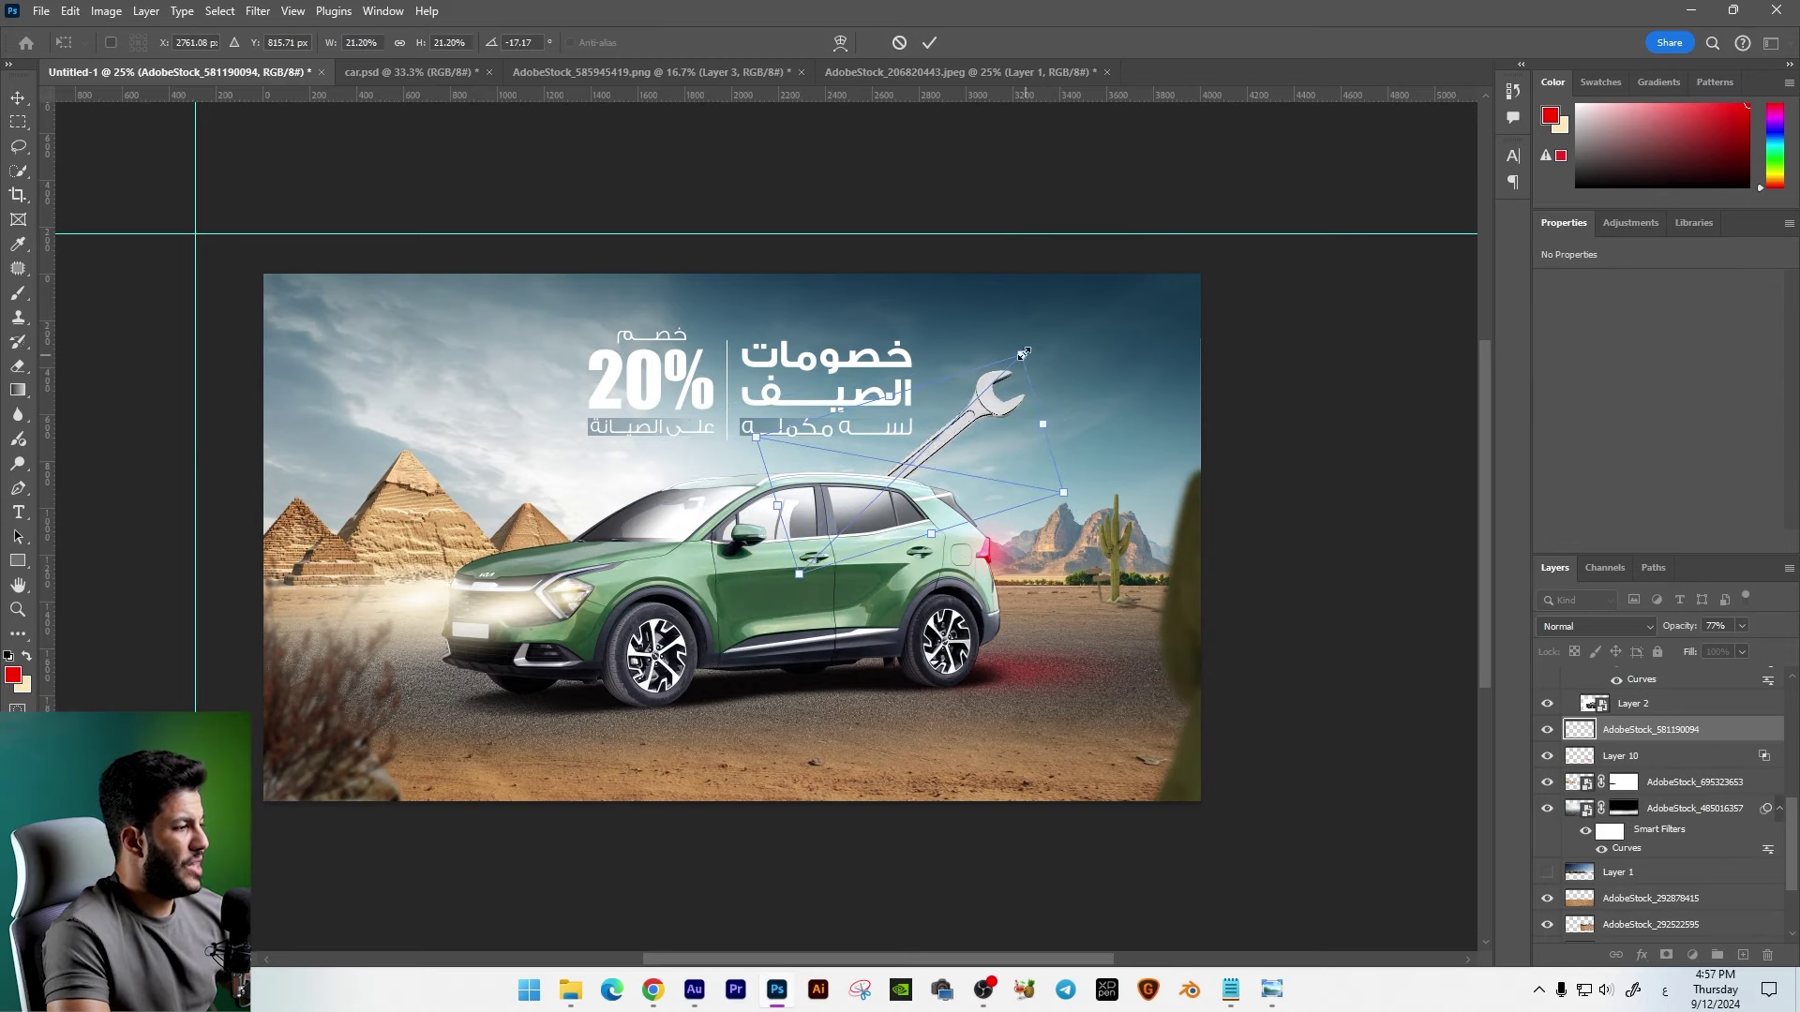
right_click(975, 453)
click(1041, 800)
drag(937, 656, 783, 634)
key(ctrl+plus)
key(ctrl+plus)
key(Return)
Step: Duplicate the wrench, rotating the copy to a different angle and making it slightly smaller
key(ctrl+alt+t)
drag(1190, 403, 1203, 460)
drag(1161, 393, 1123, 406)
key(Return)
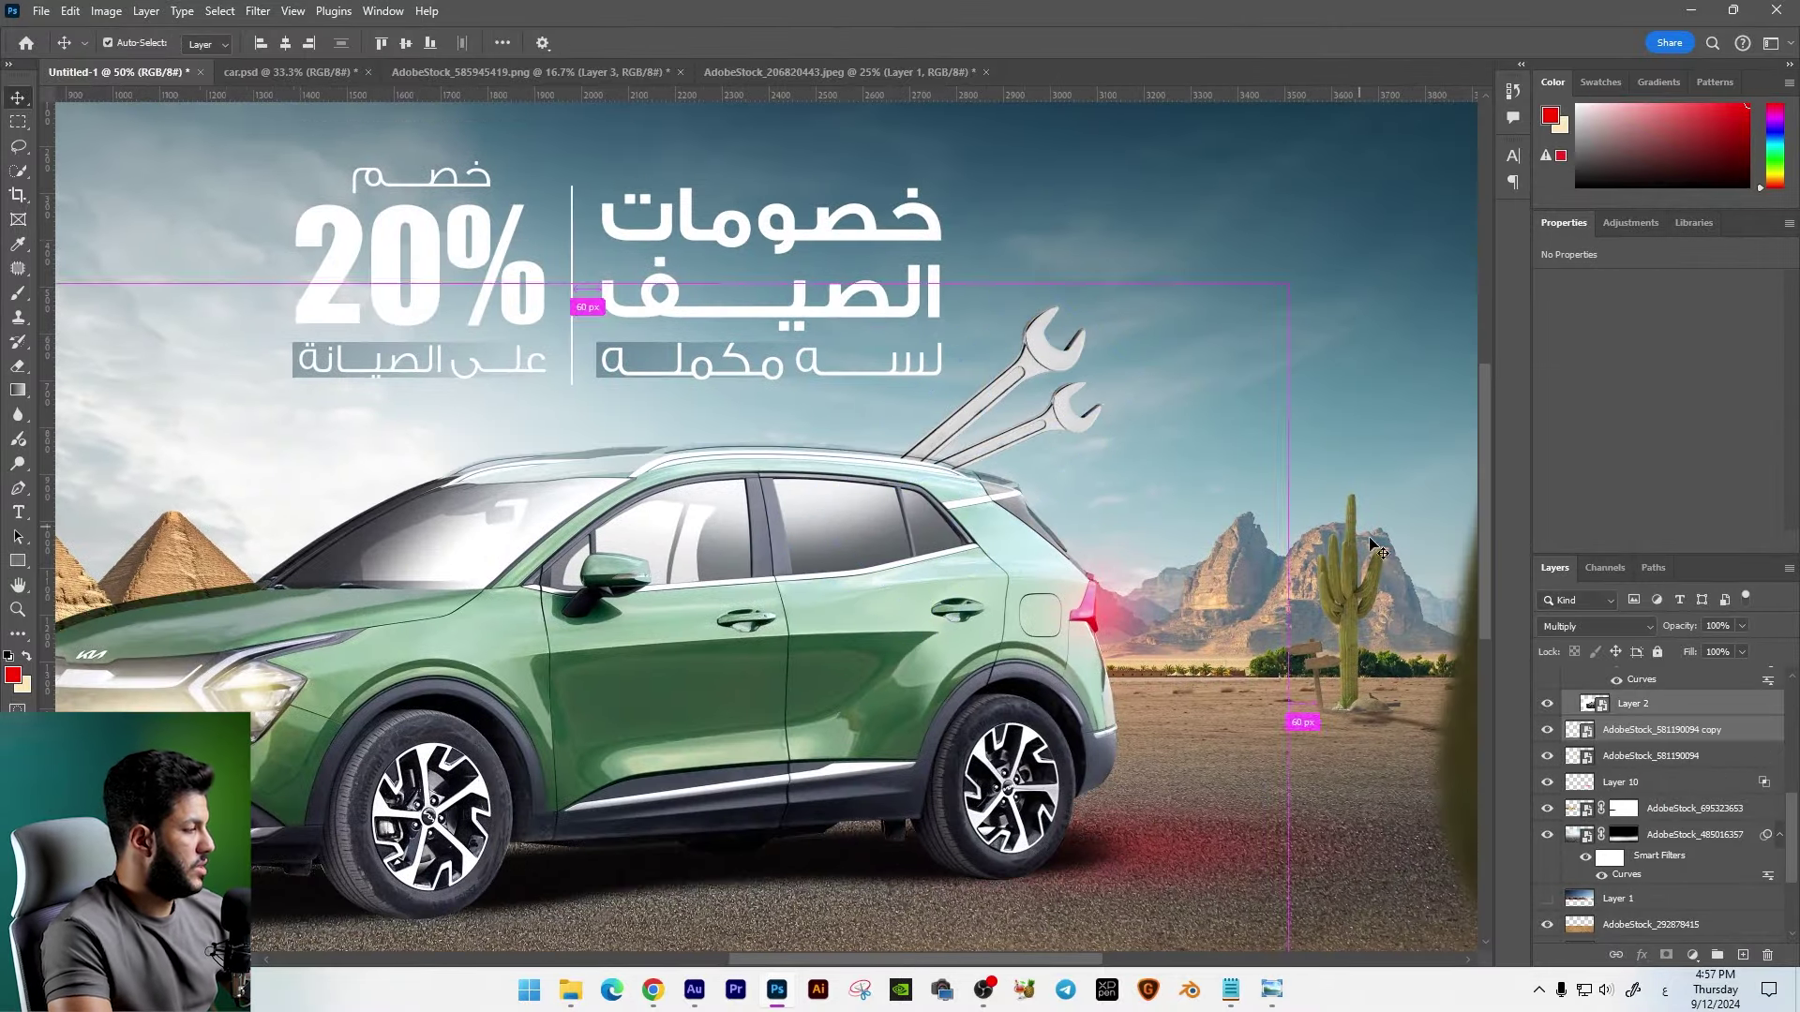
Step: Tilt and slightly shrink both wrench layers together behind the car roof
shift+click(1650, 756)
key(ctrl+t)
mouse_move(1123, 302)
mouse_down()
mouse_move(1021, 402)
mouse_move(1033, 390)
mouse_up()
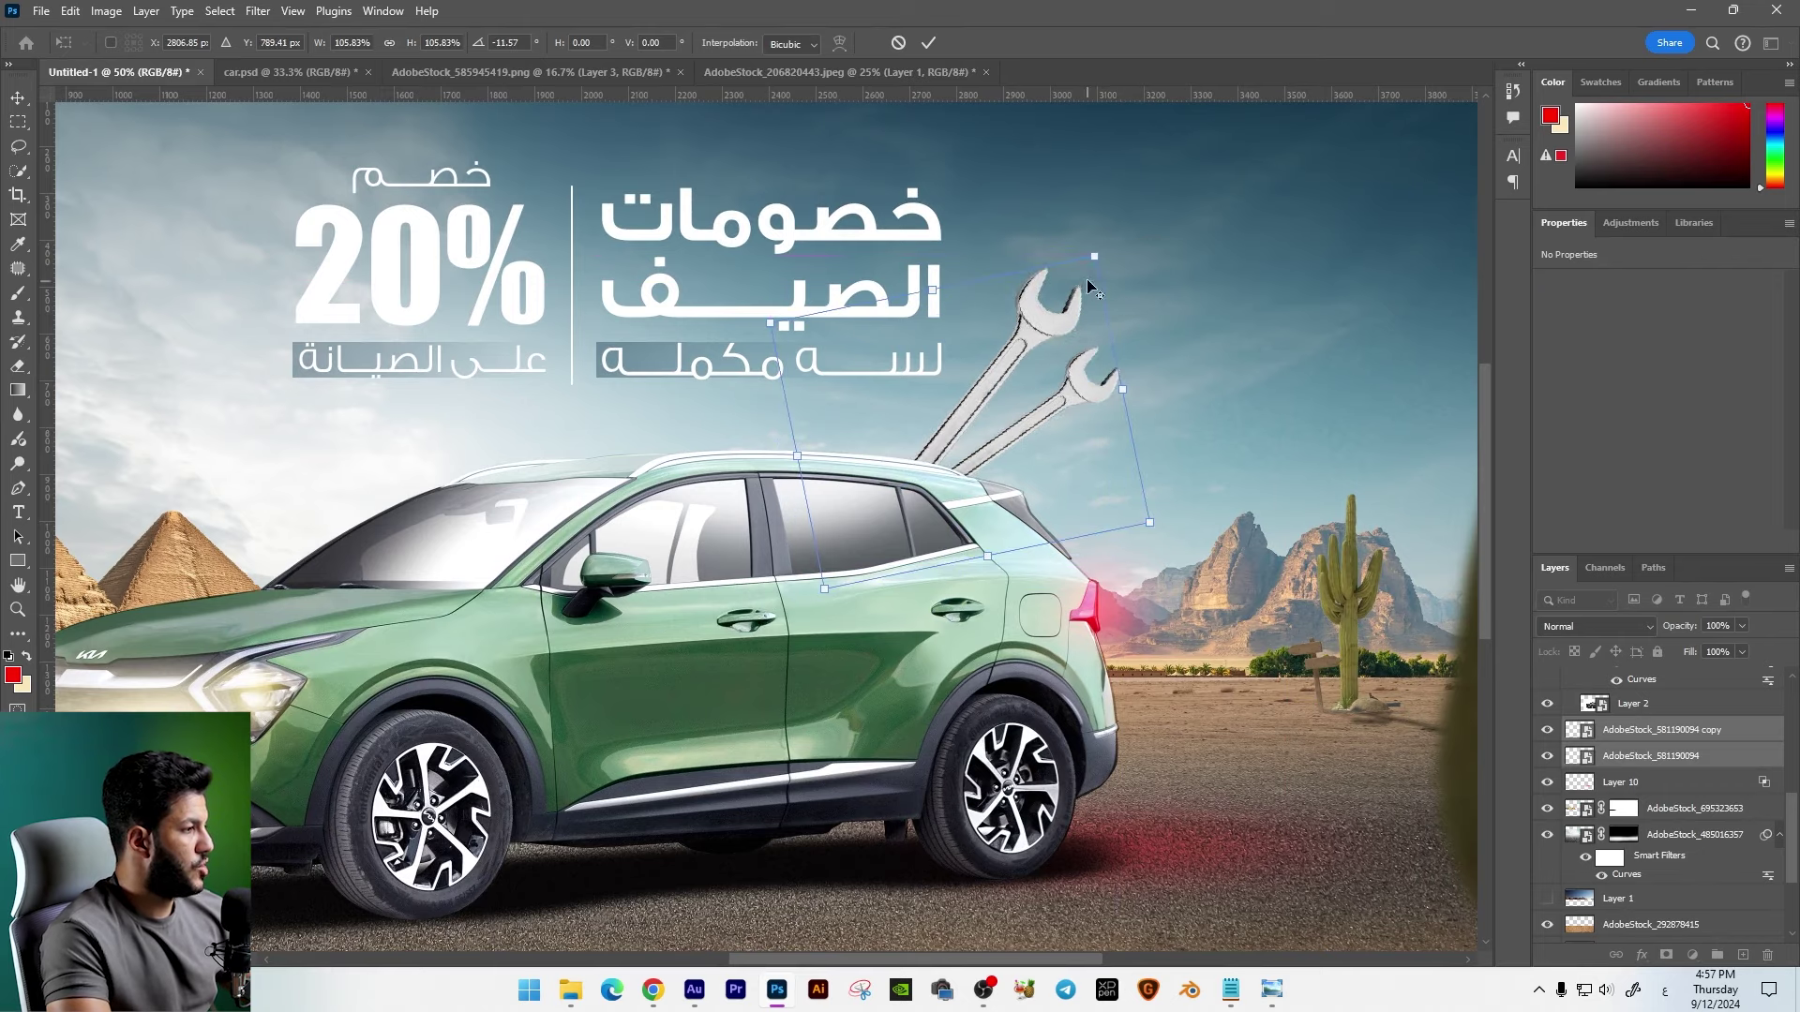
drag(1086, 257, 1083, 270)
key(Return)
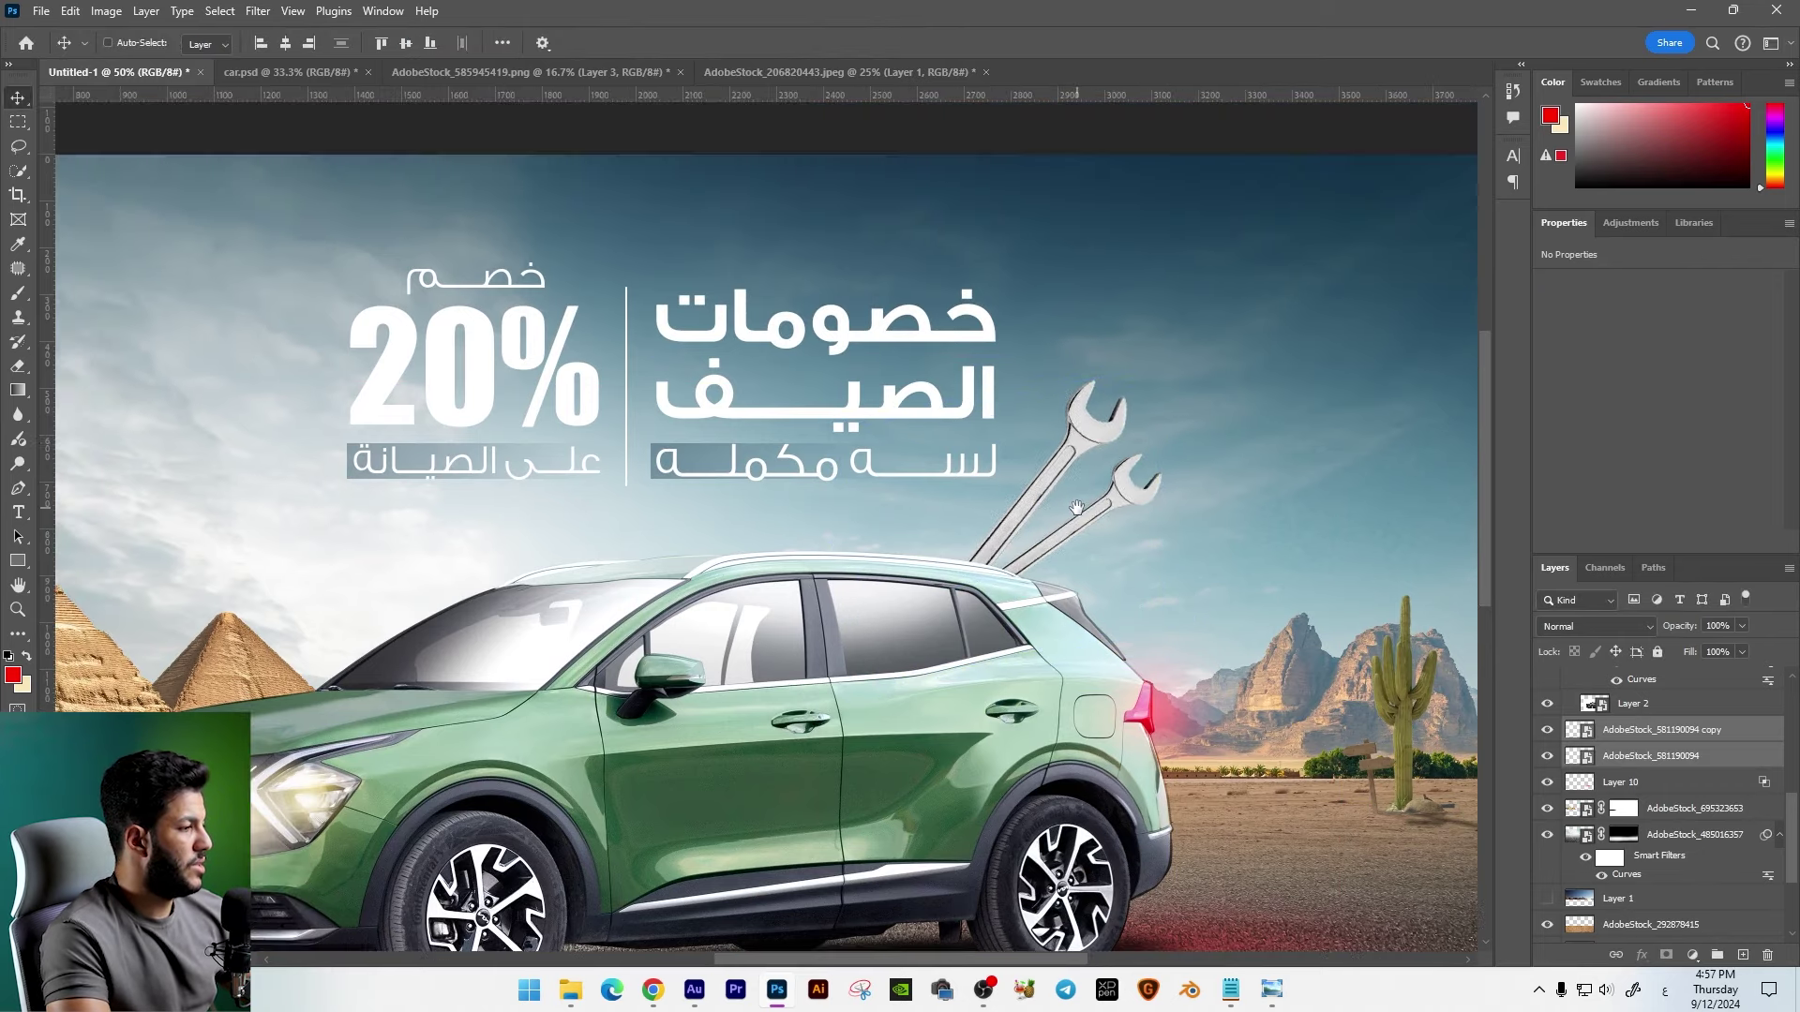
Step: Reframe the view on the car and wrenches and select Layer 2
scroll(1205, 447, down, 3)
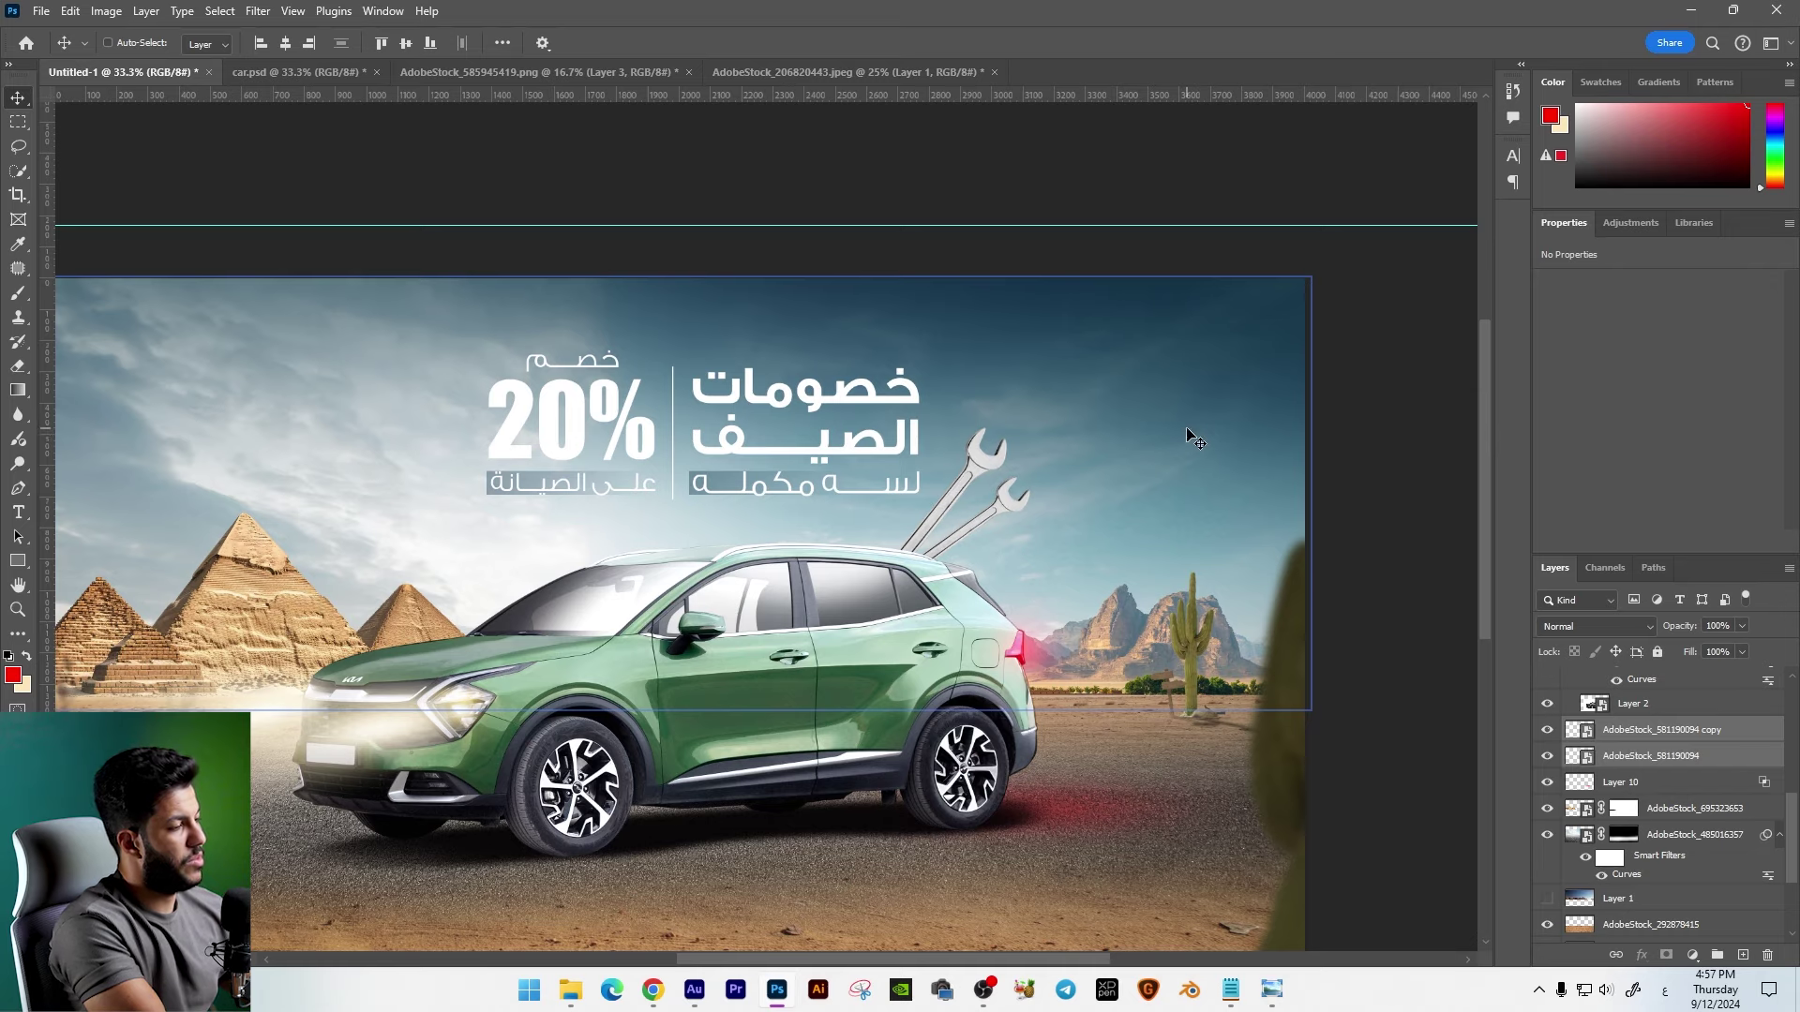
scroll(1186, 431, left, 3)
key(ctrl+minus)
ctrl+click(900, 507)
key(ctrl+plus)
drag(906, 756, 832, 727)
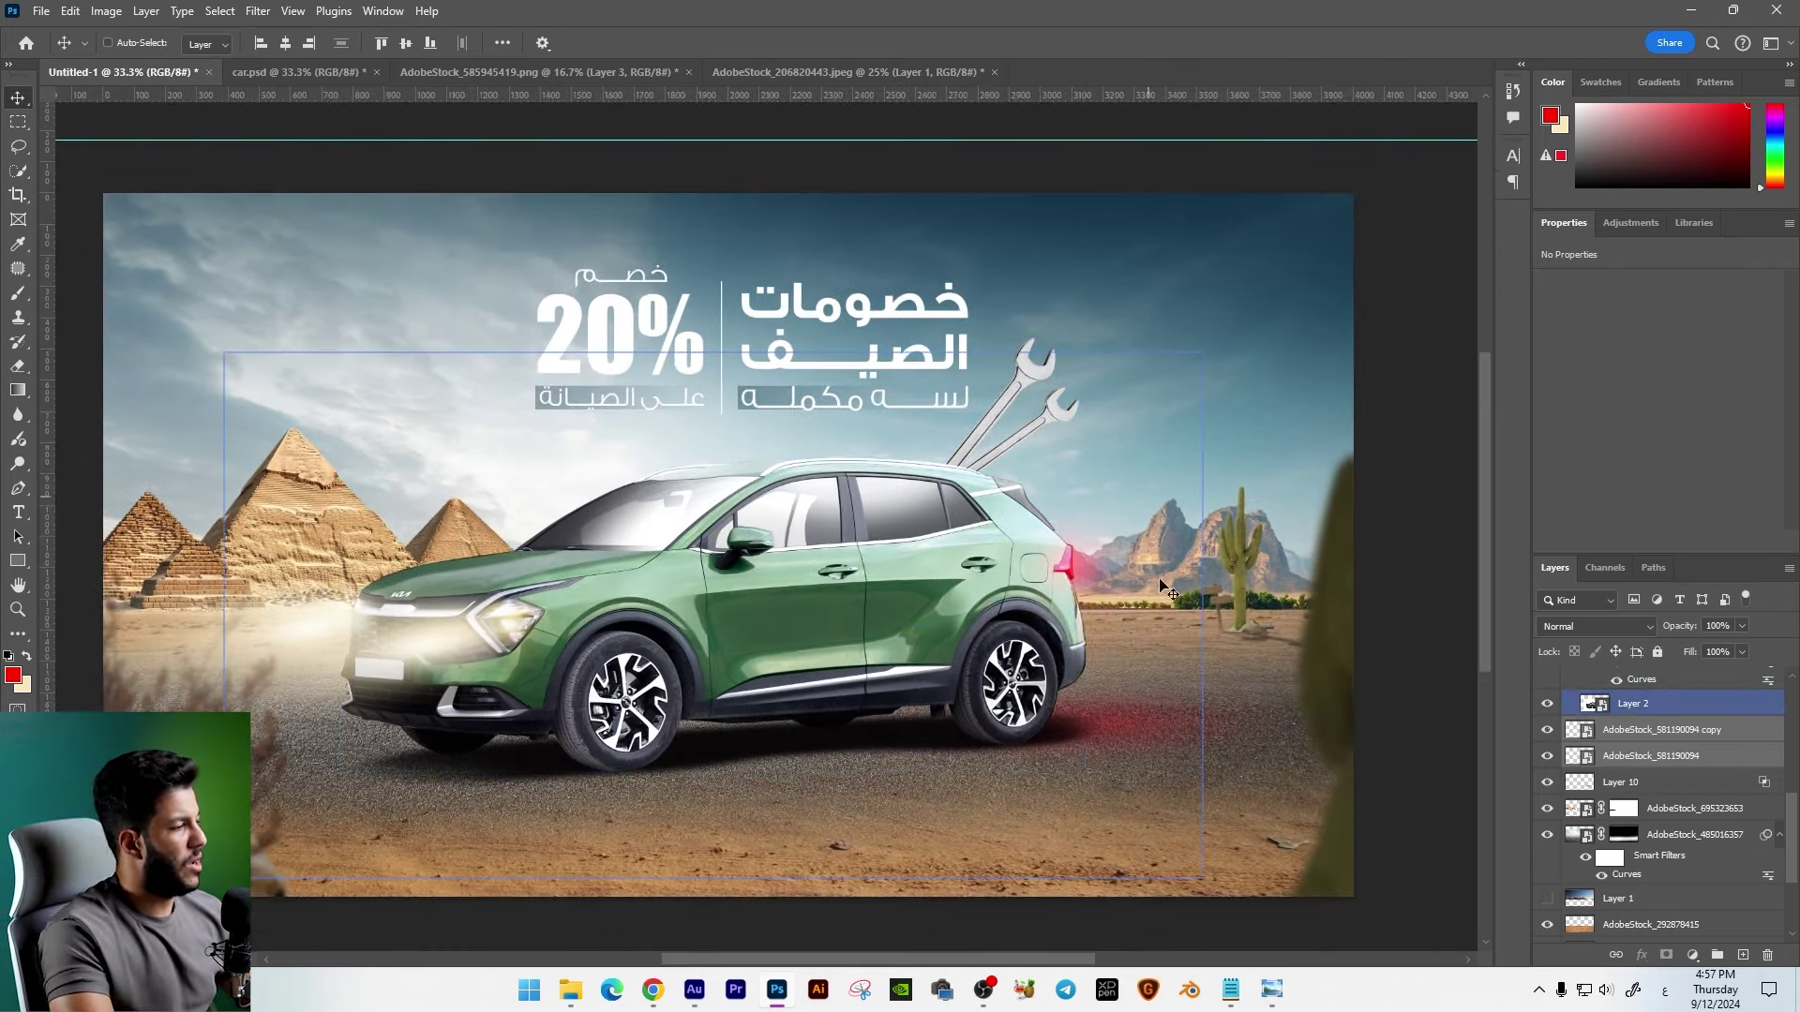
scroll(767, 537, down, 1)
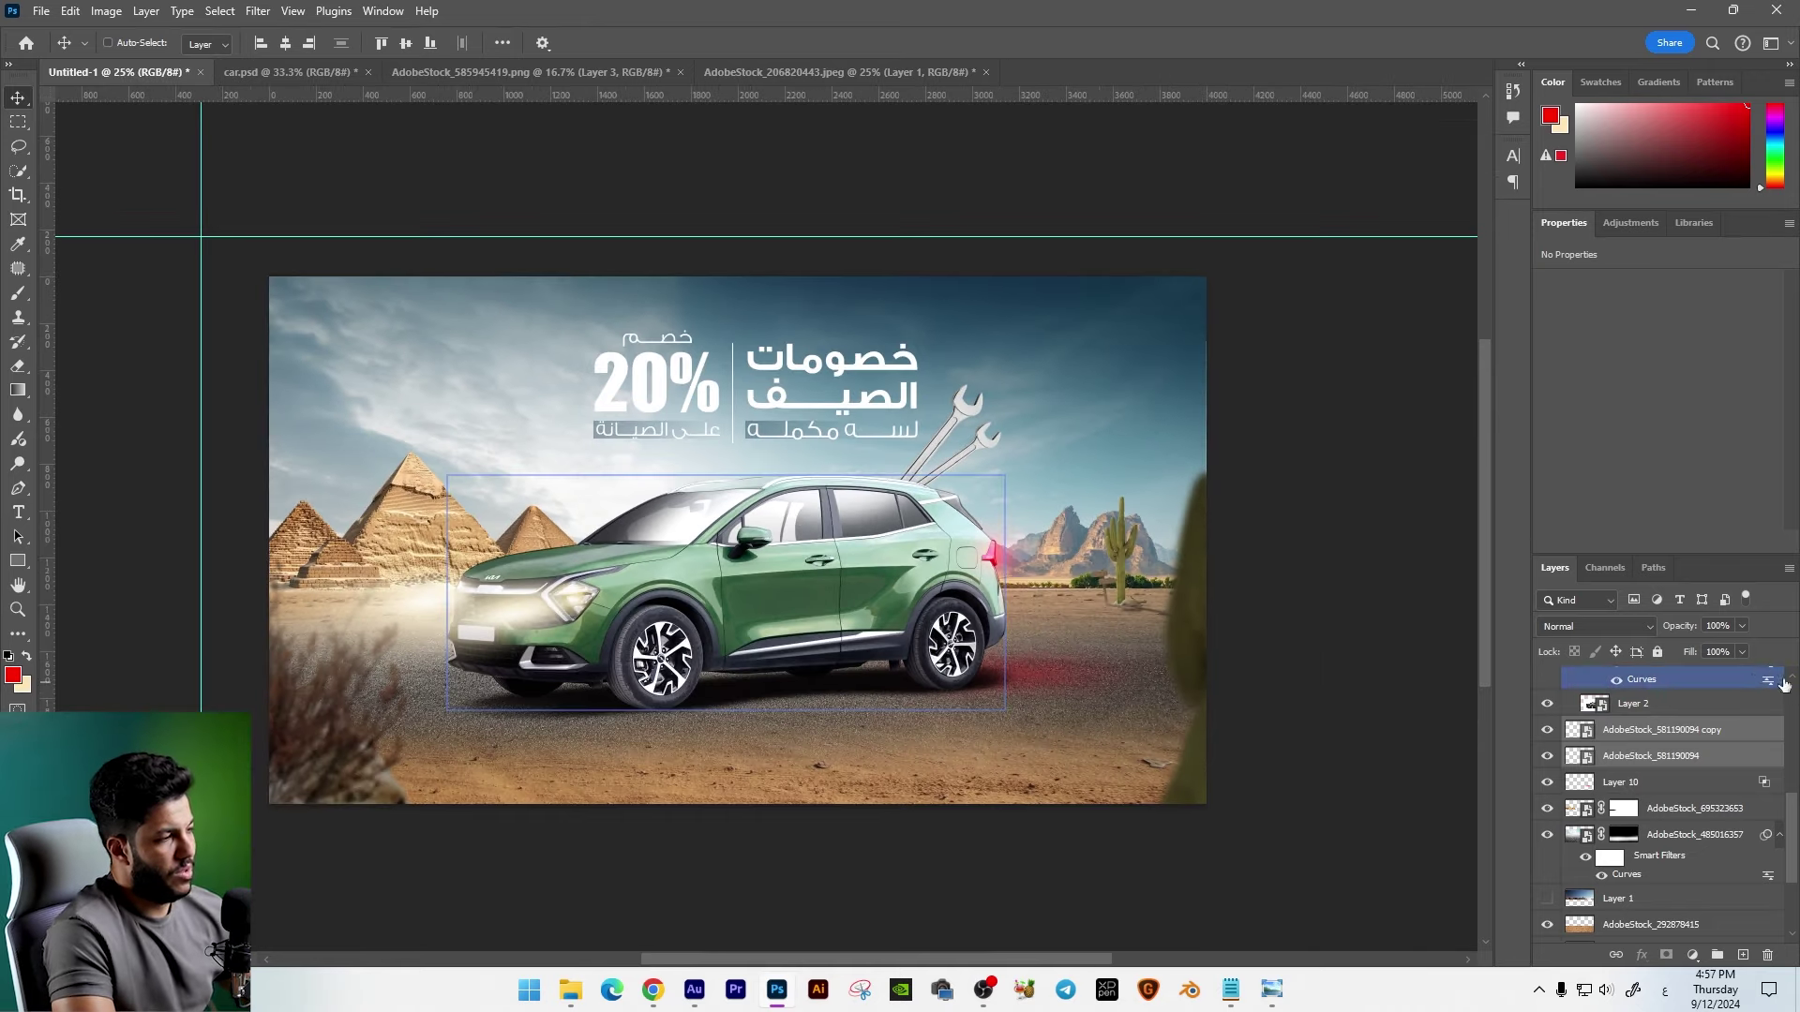
Step: Add a Color Lookup adjustment with the FoggyNight.3DL look above Layer 8 copy
click(1685, 712)
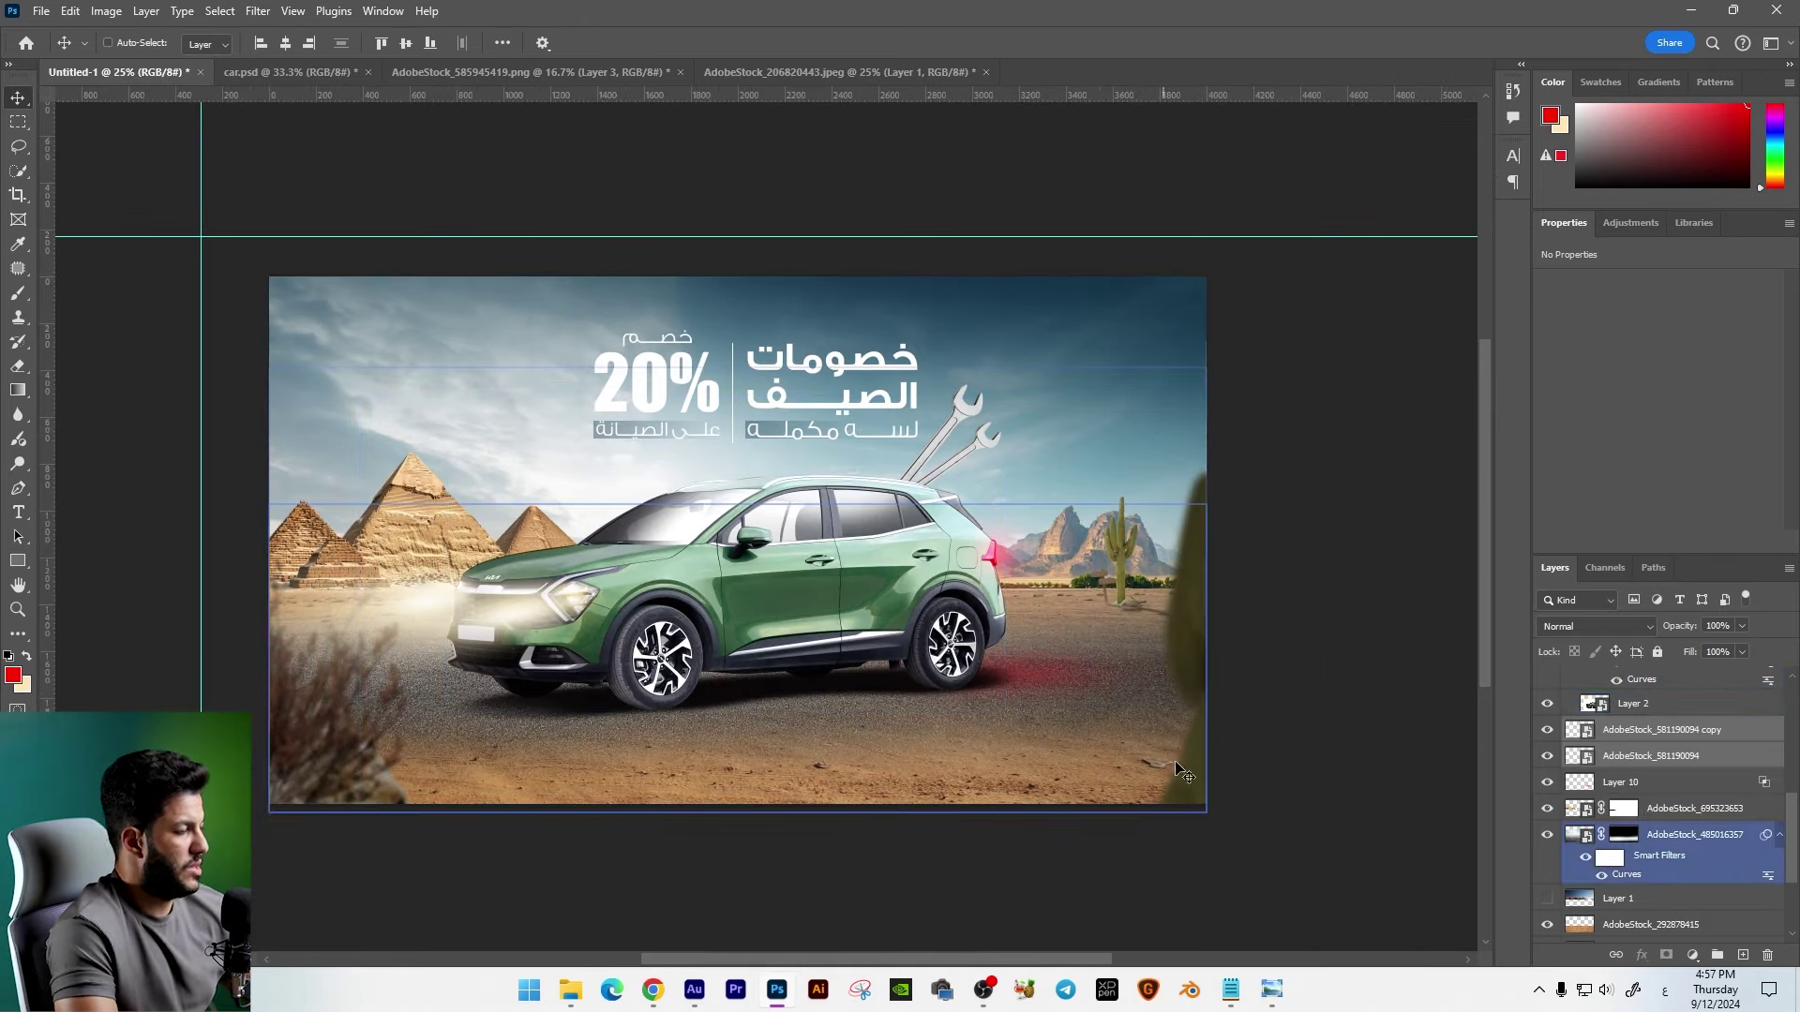
scroll(1678, 750, up, 5)
click(1669, 702)
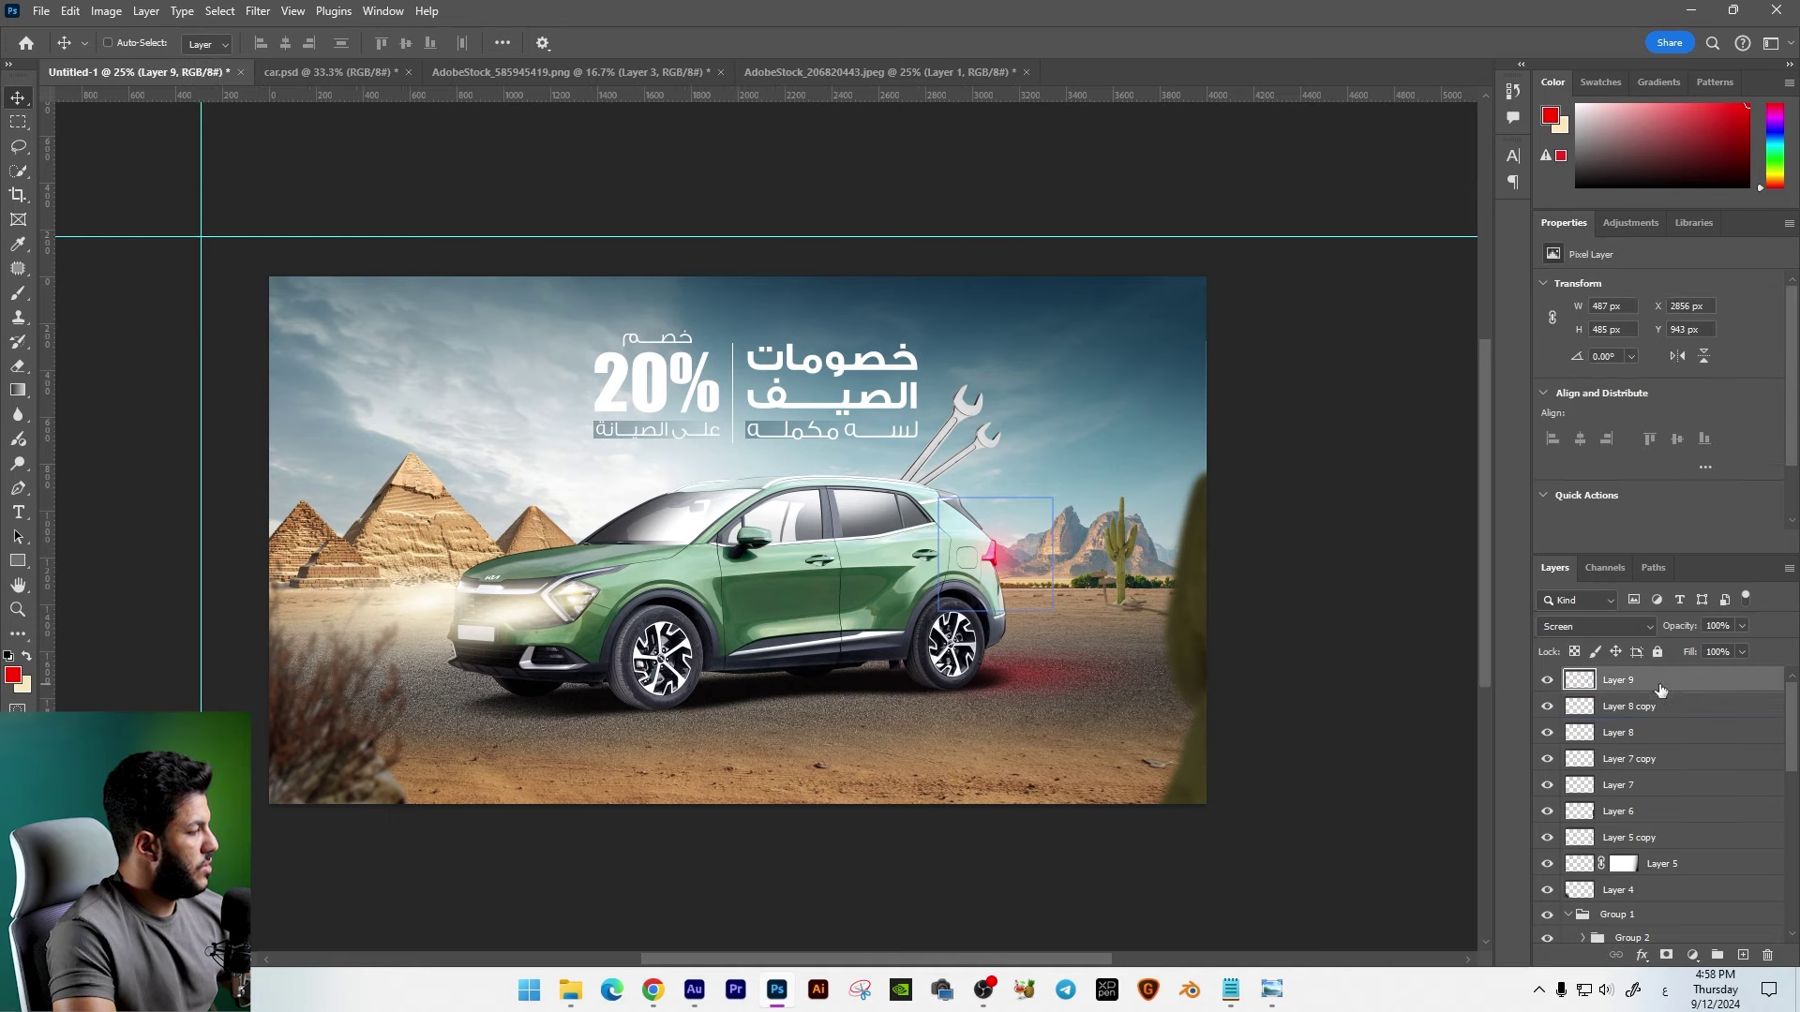
click(1693, 955)
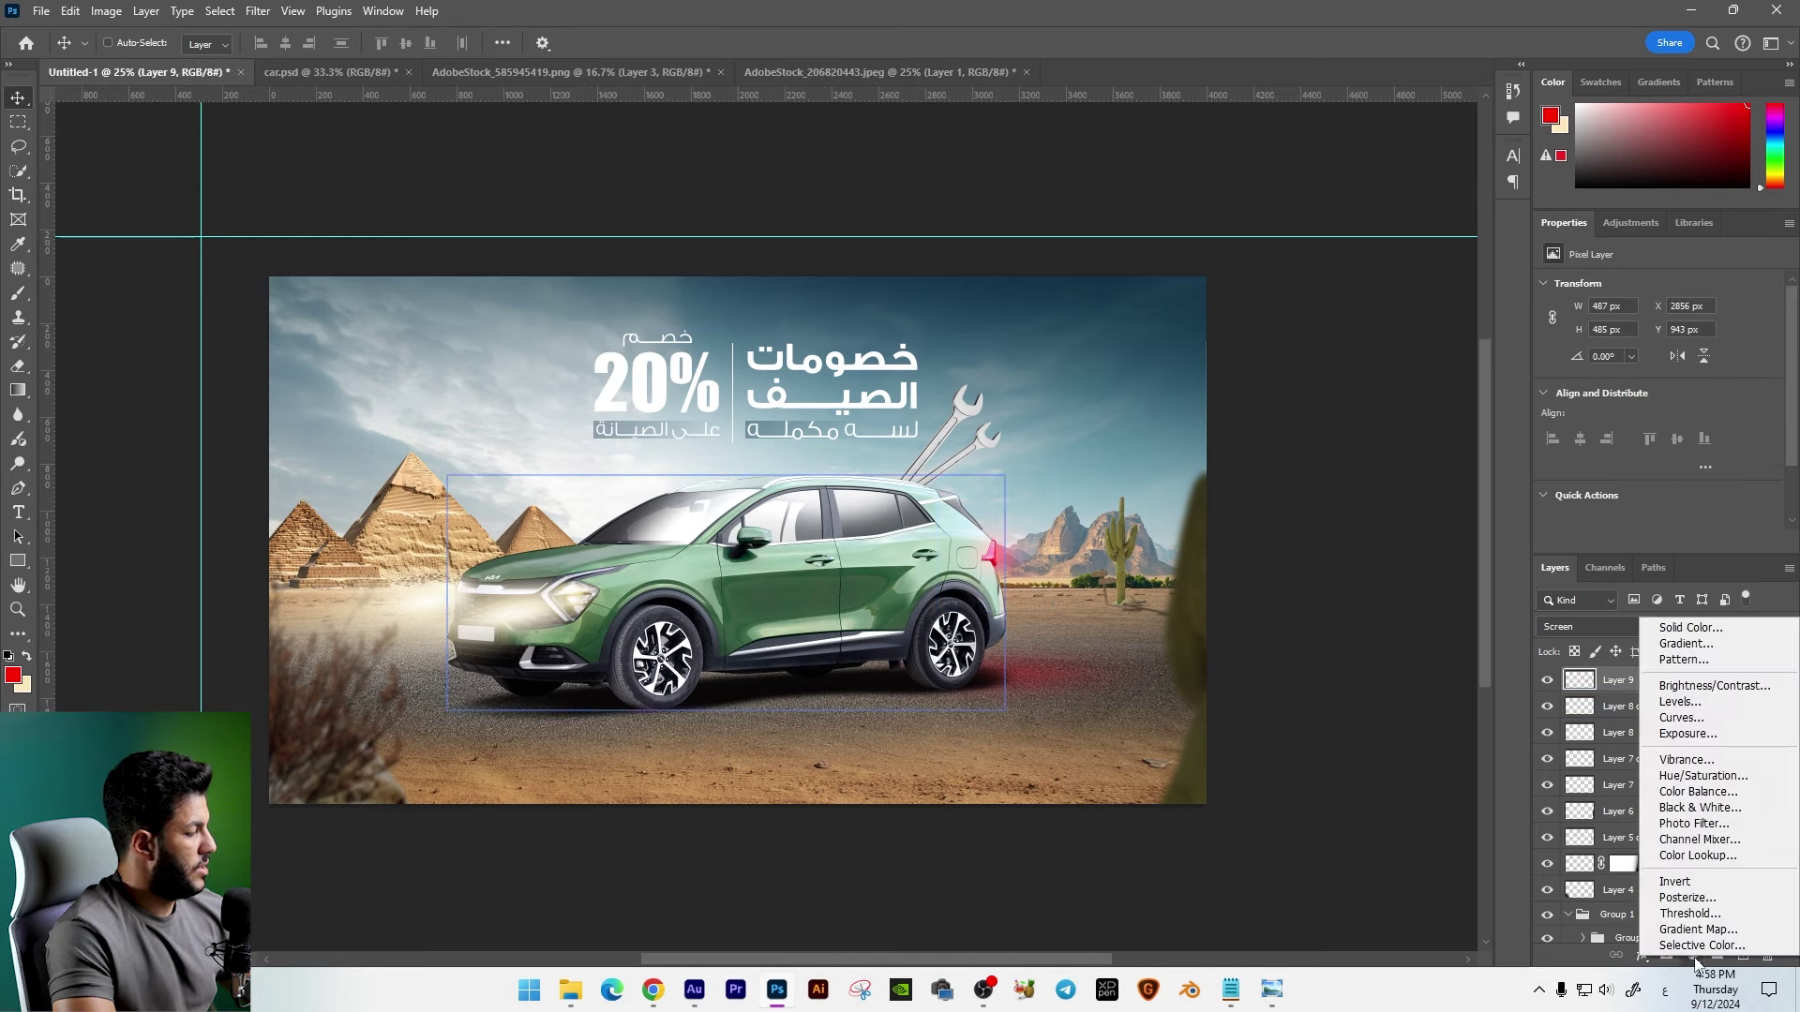
click(1697, 855)
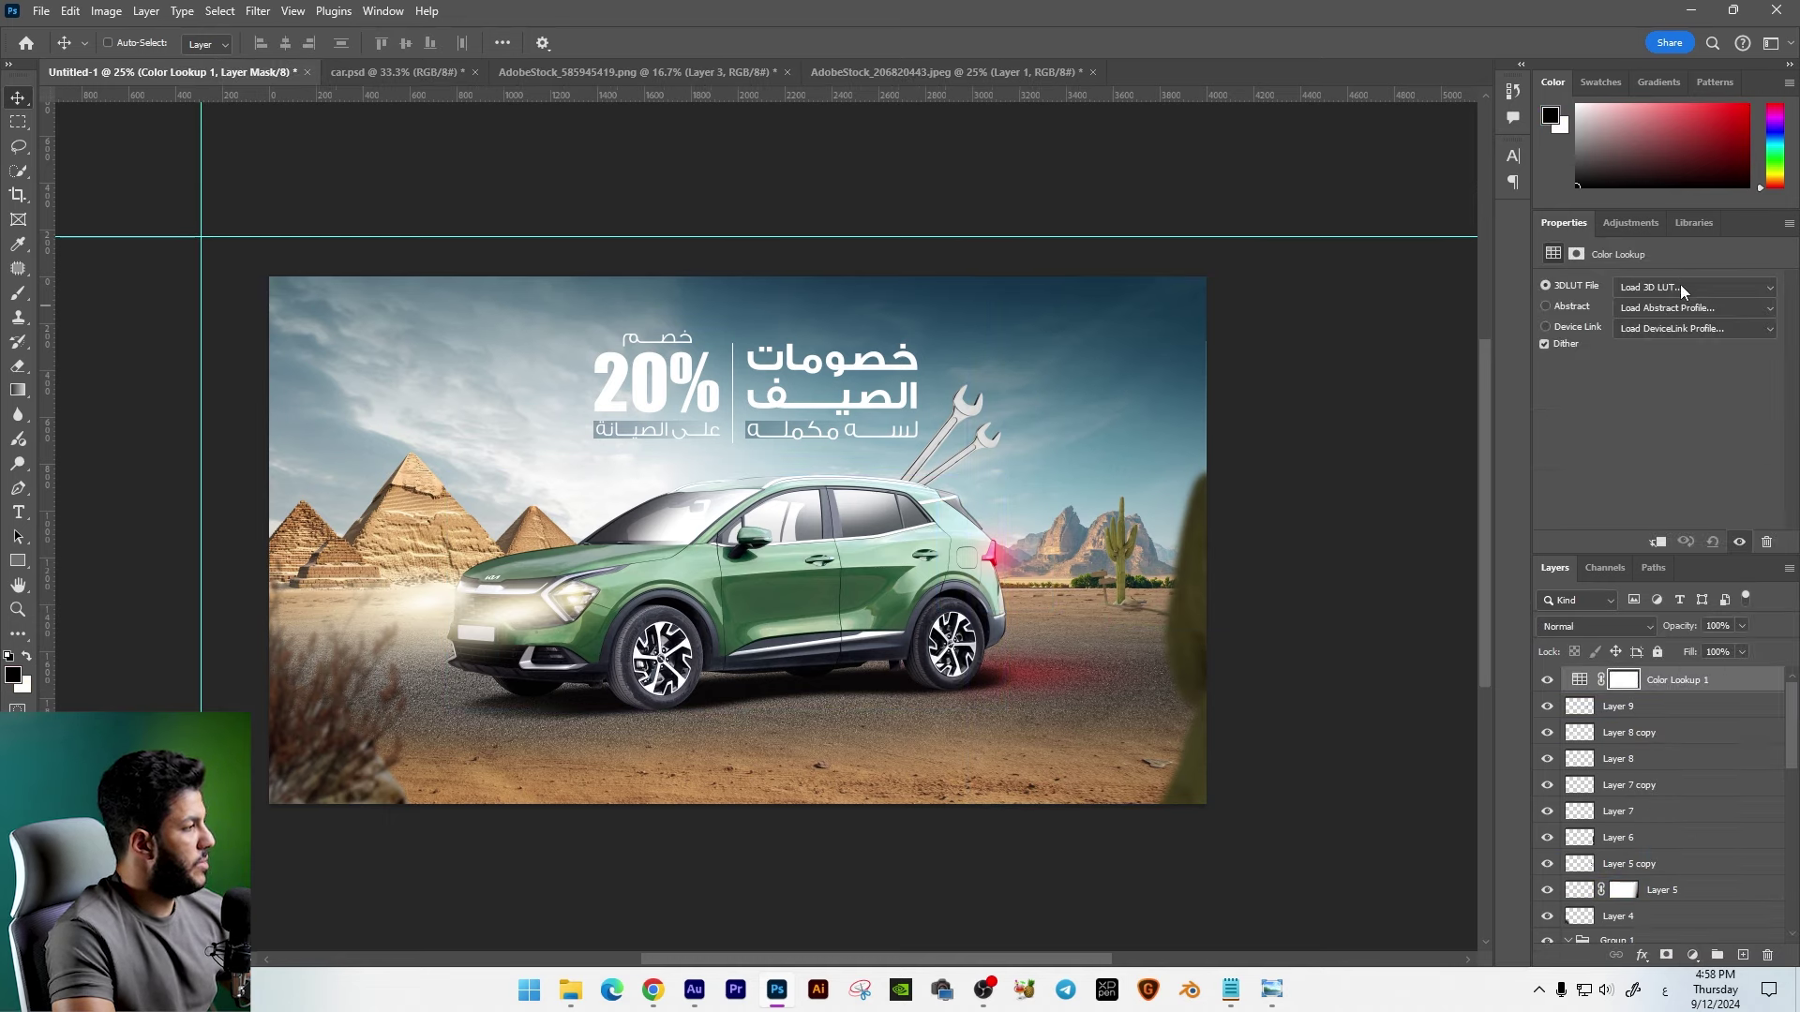
click(1680, 286)
click(1603, 542)
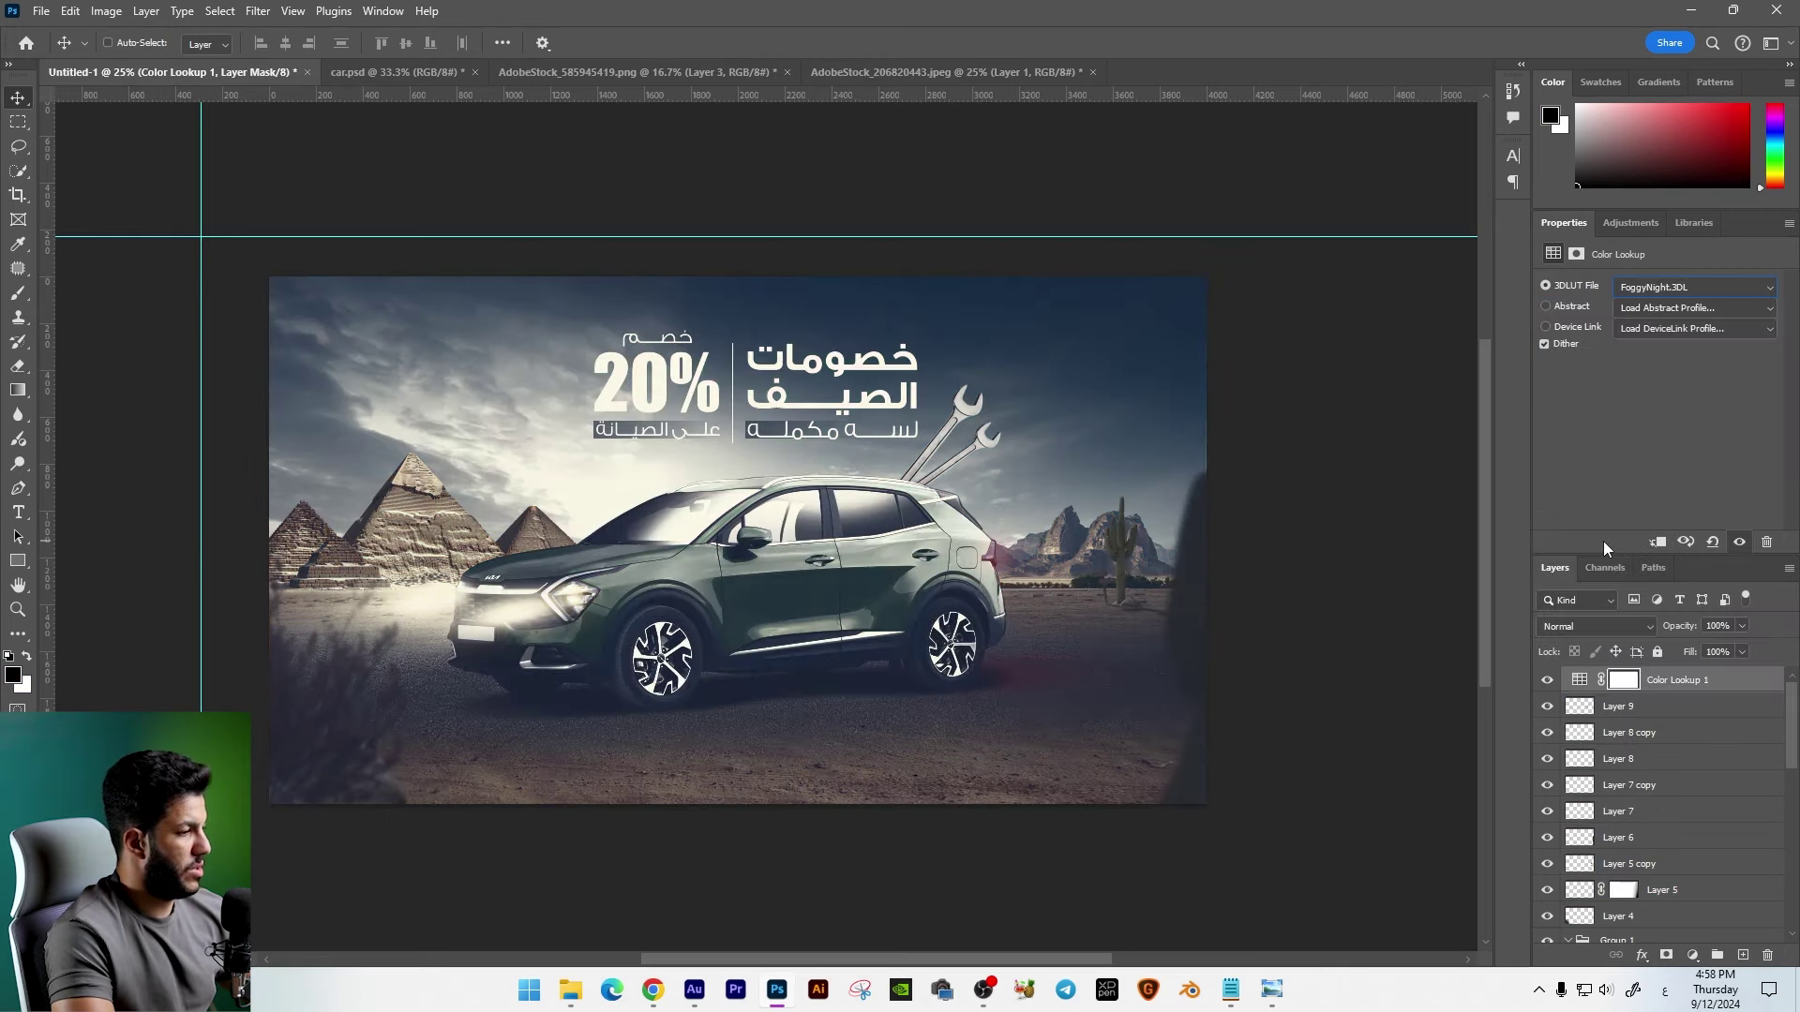
Step: Set the Color Lookup layer to Luminosity blend mode at 26% opacity
click(1572, 622)
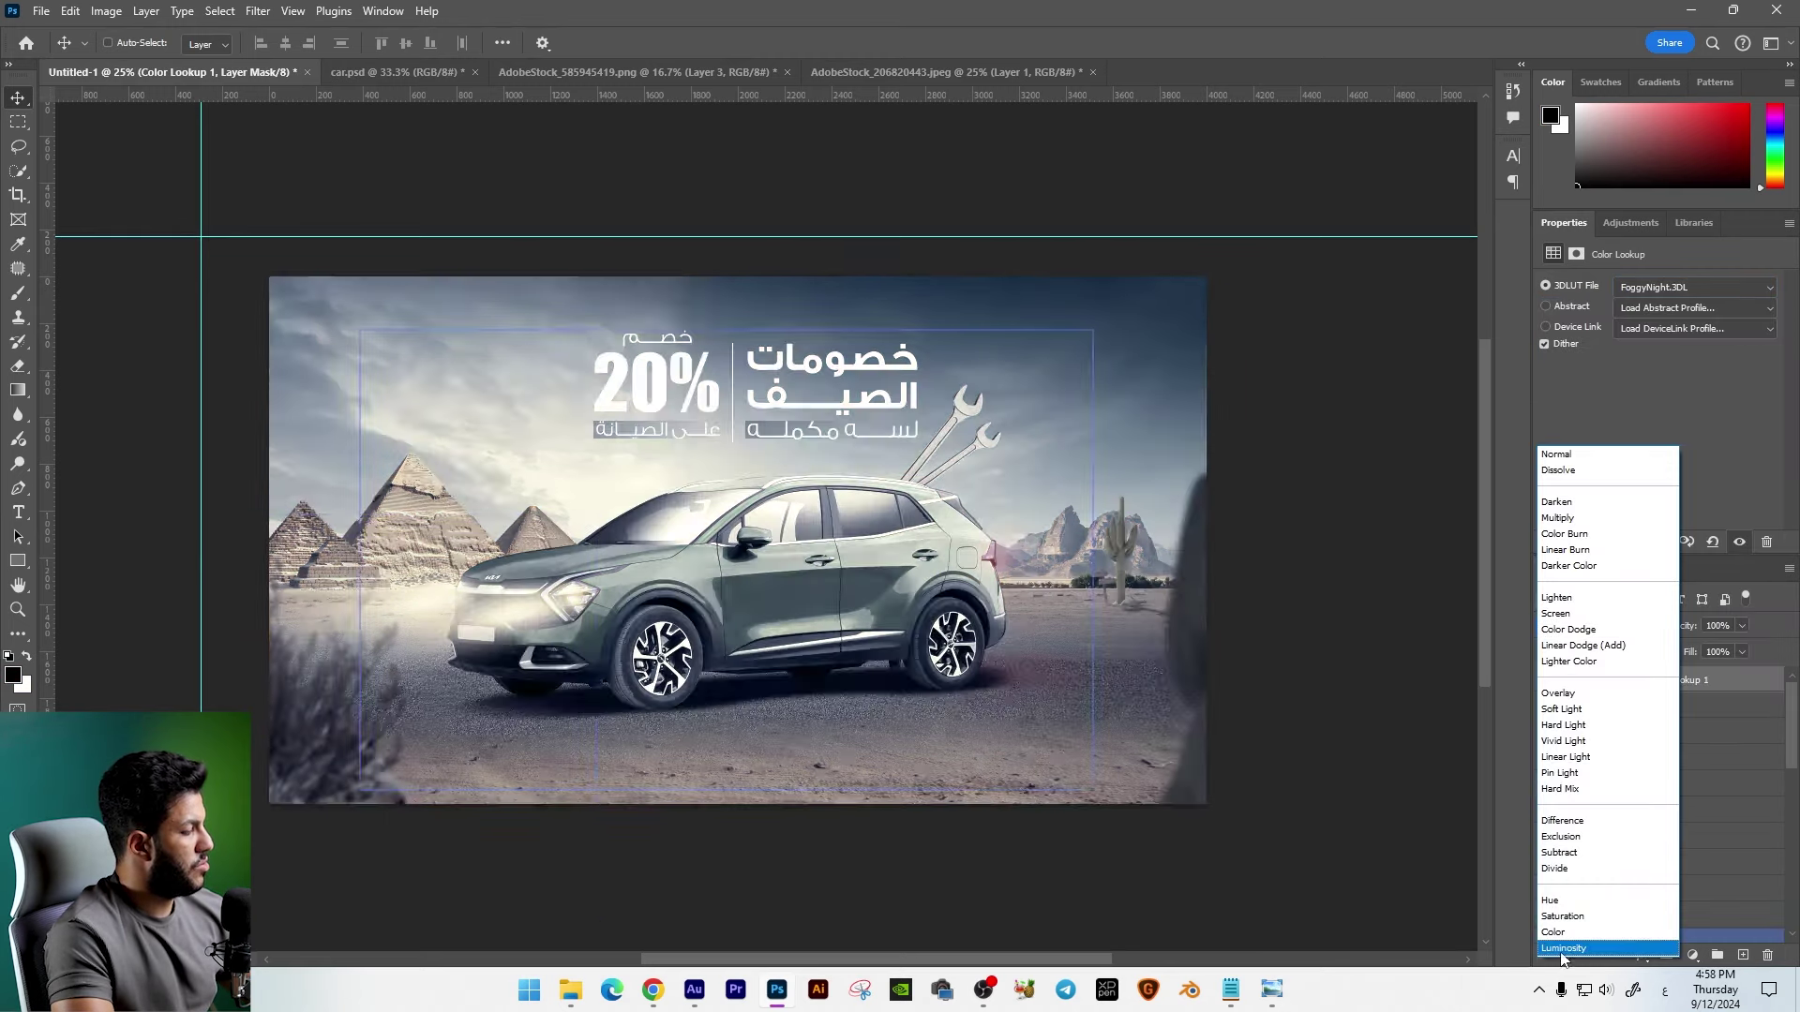
click(1563, 947)
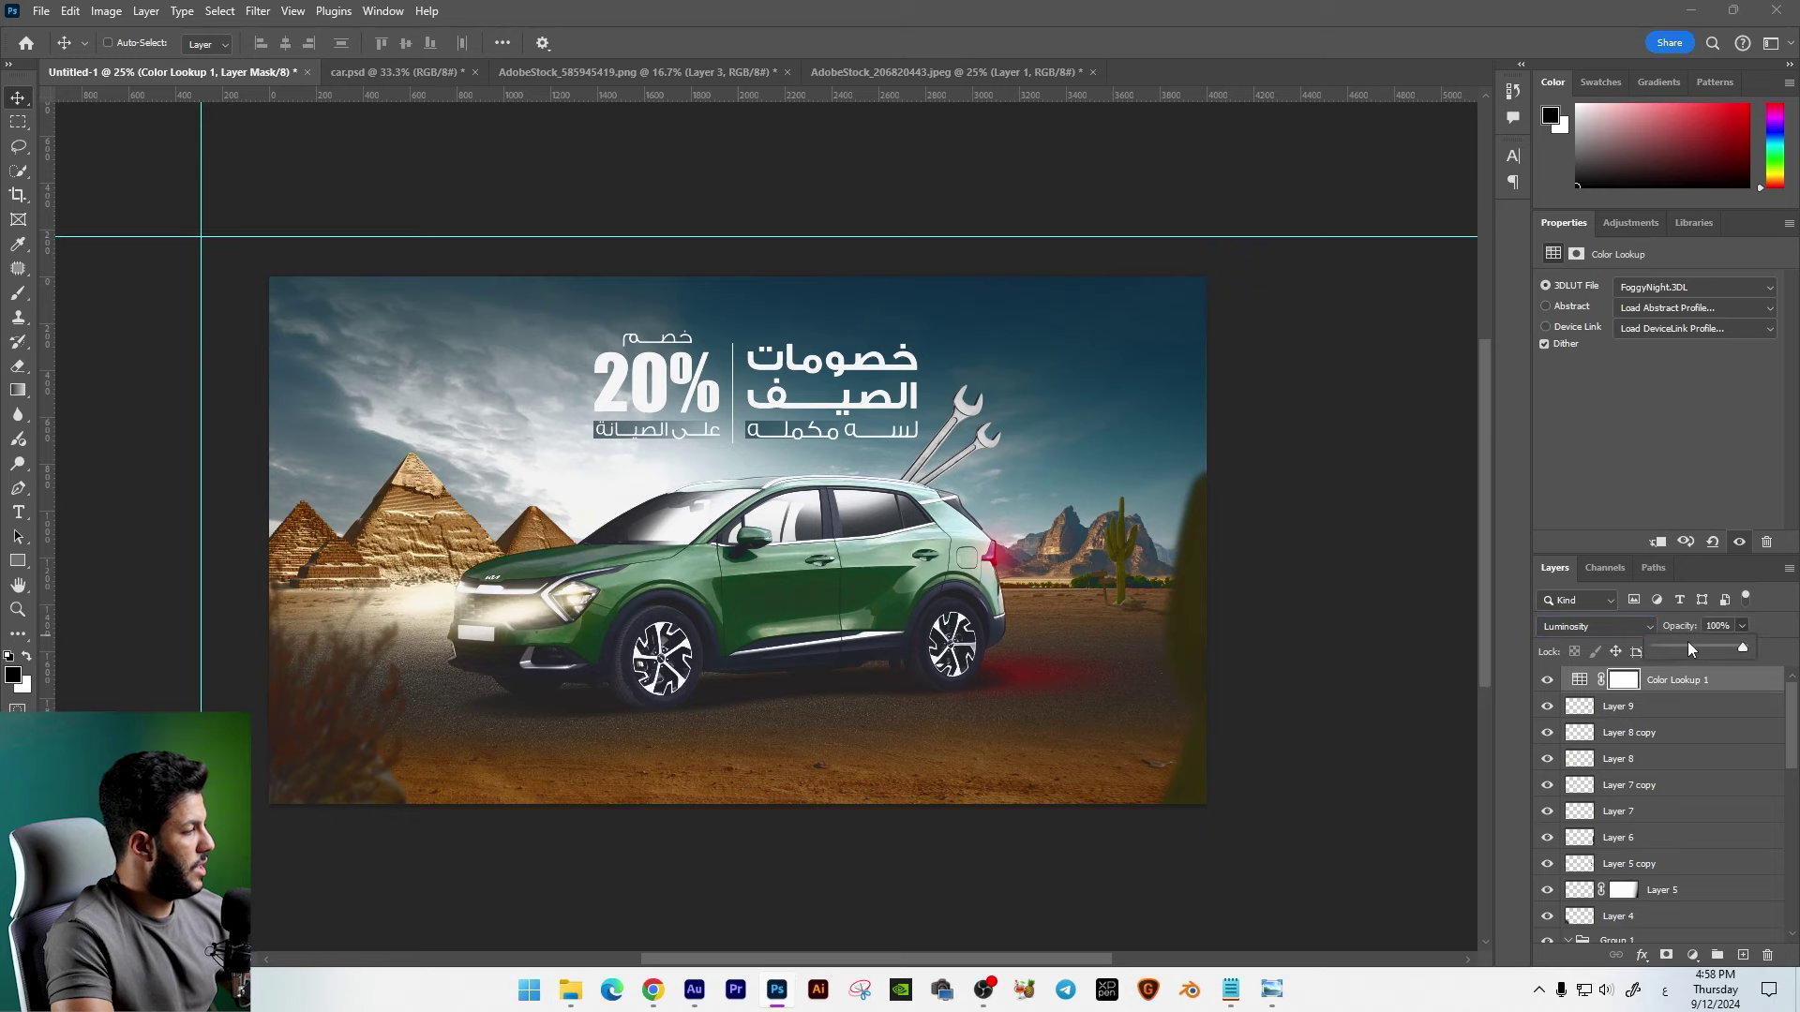
drag(1699, 639, 1674, 645)
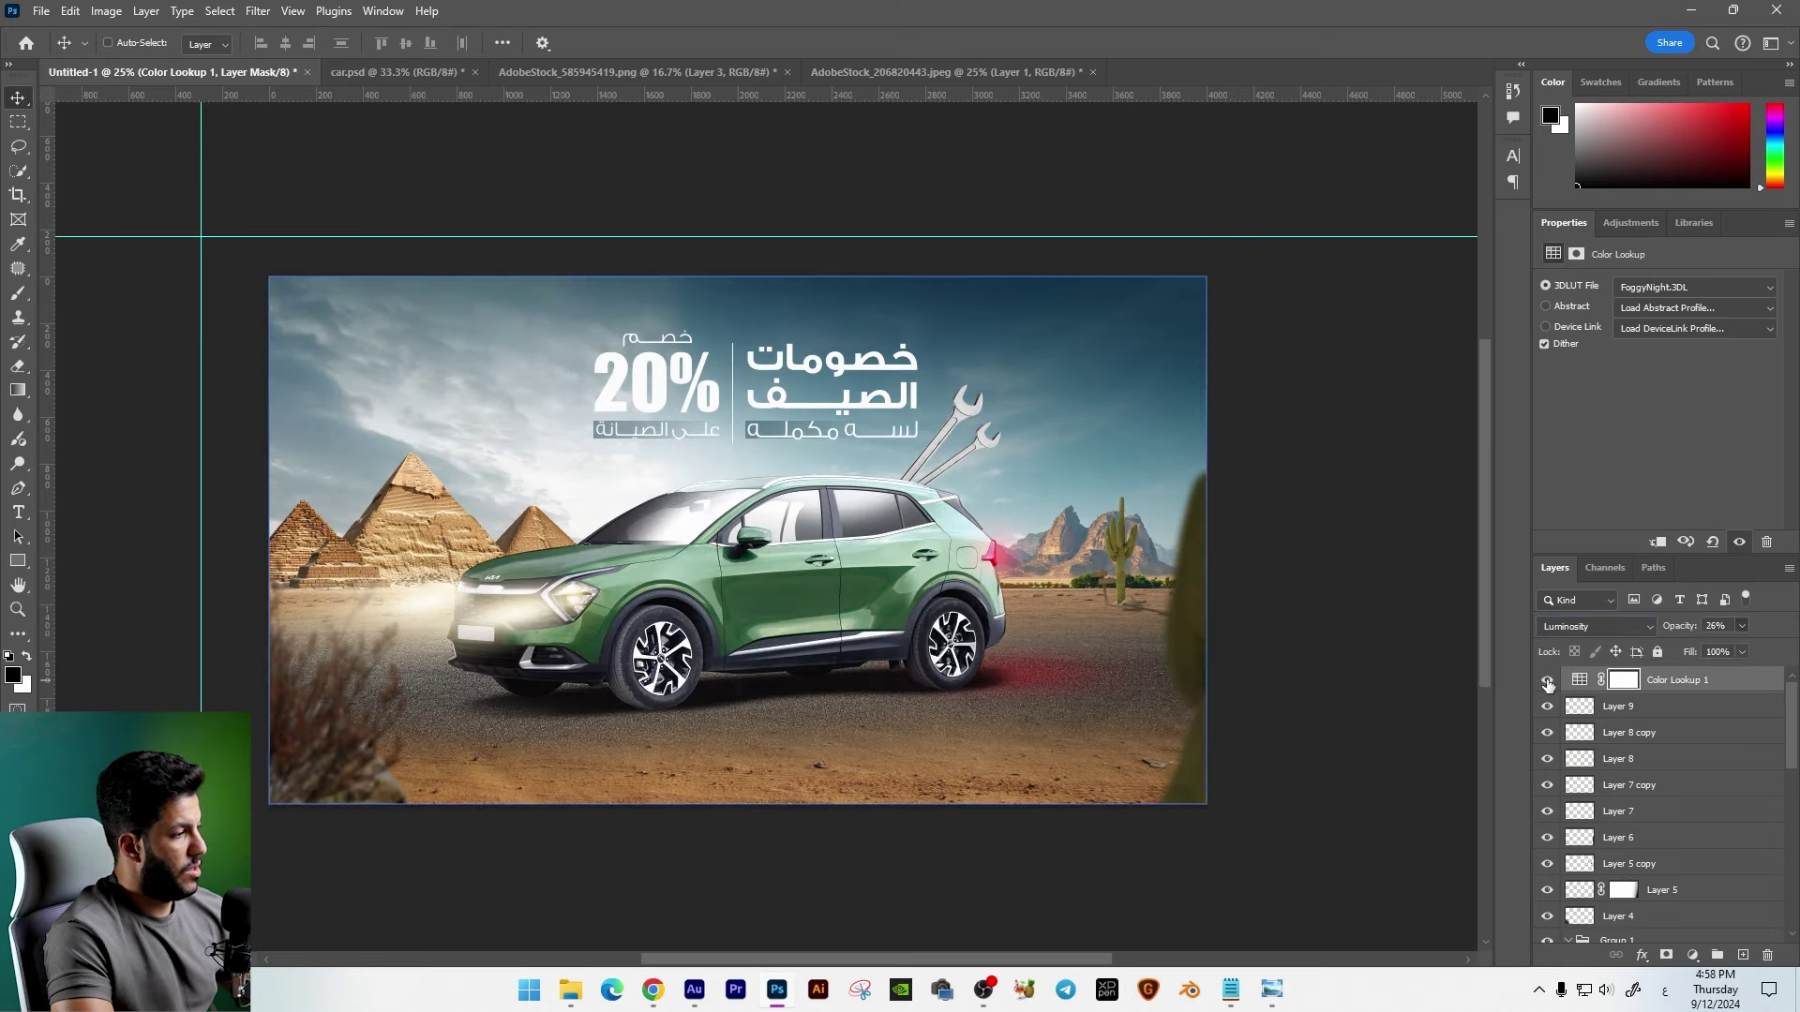
drag(1097, 506, 1067, 453)
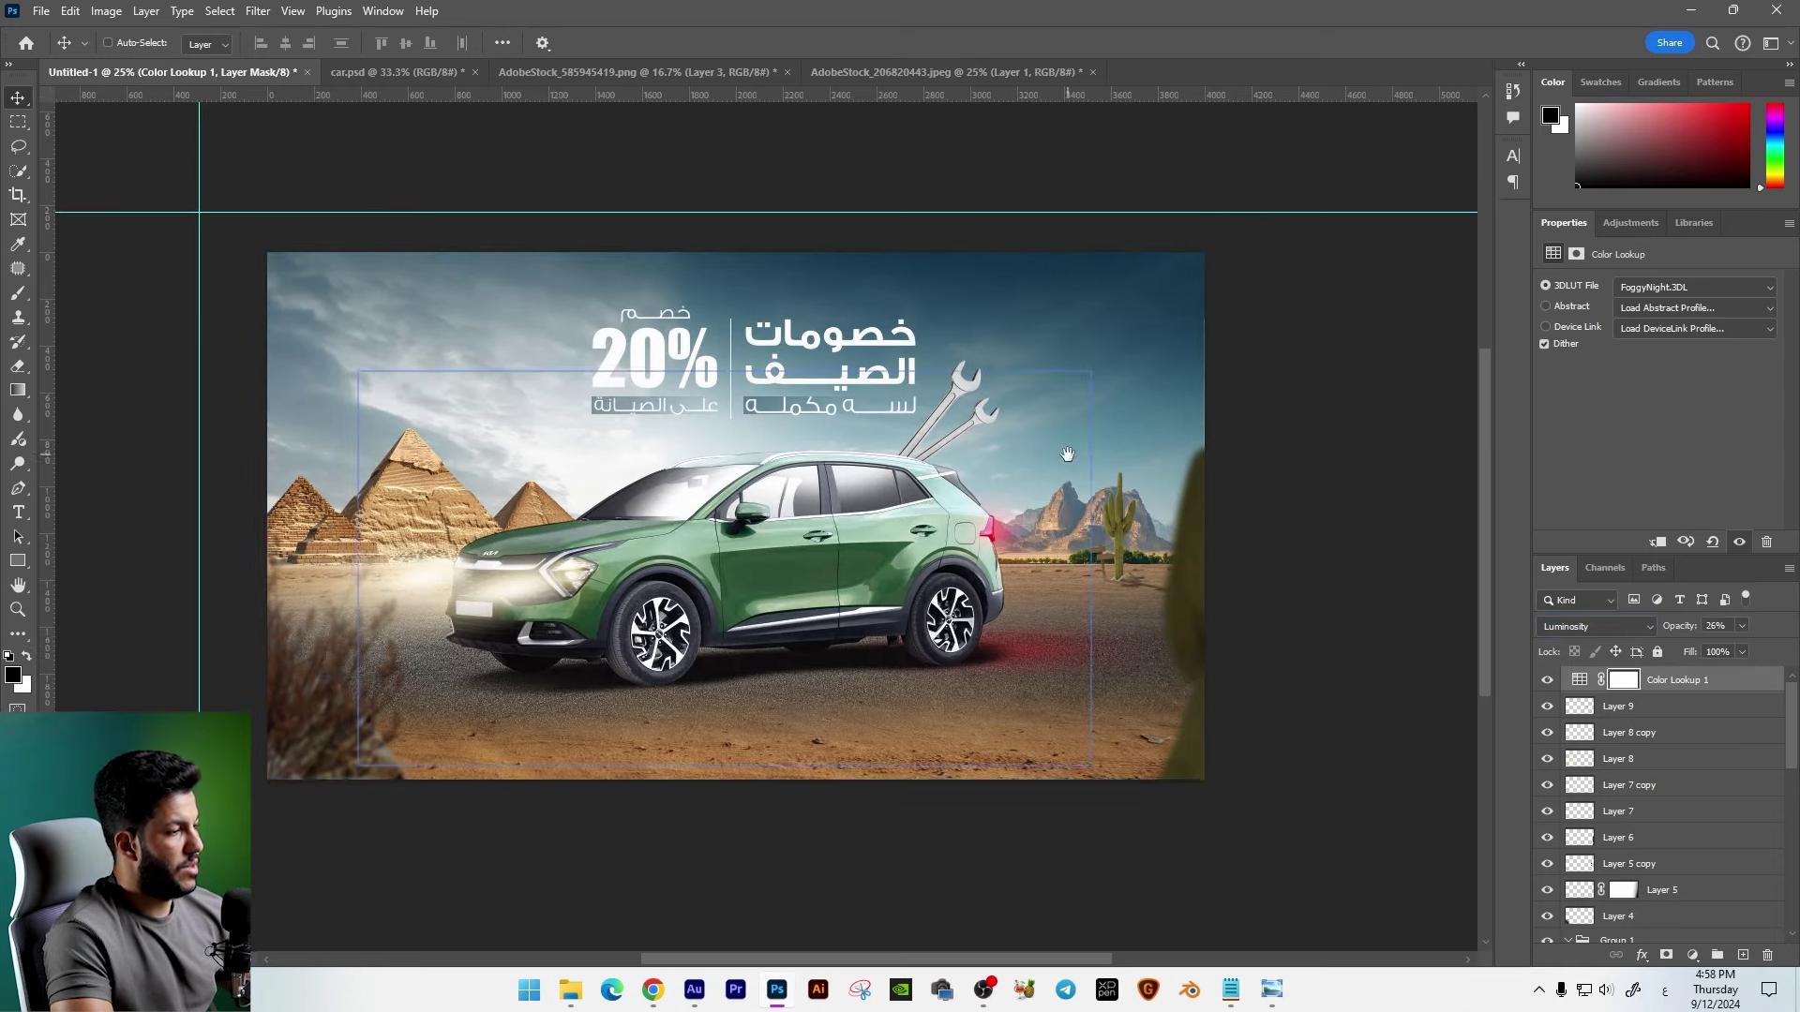
key(ctrl+plus)
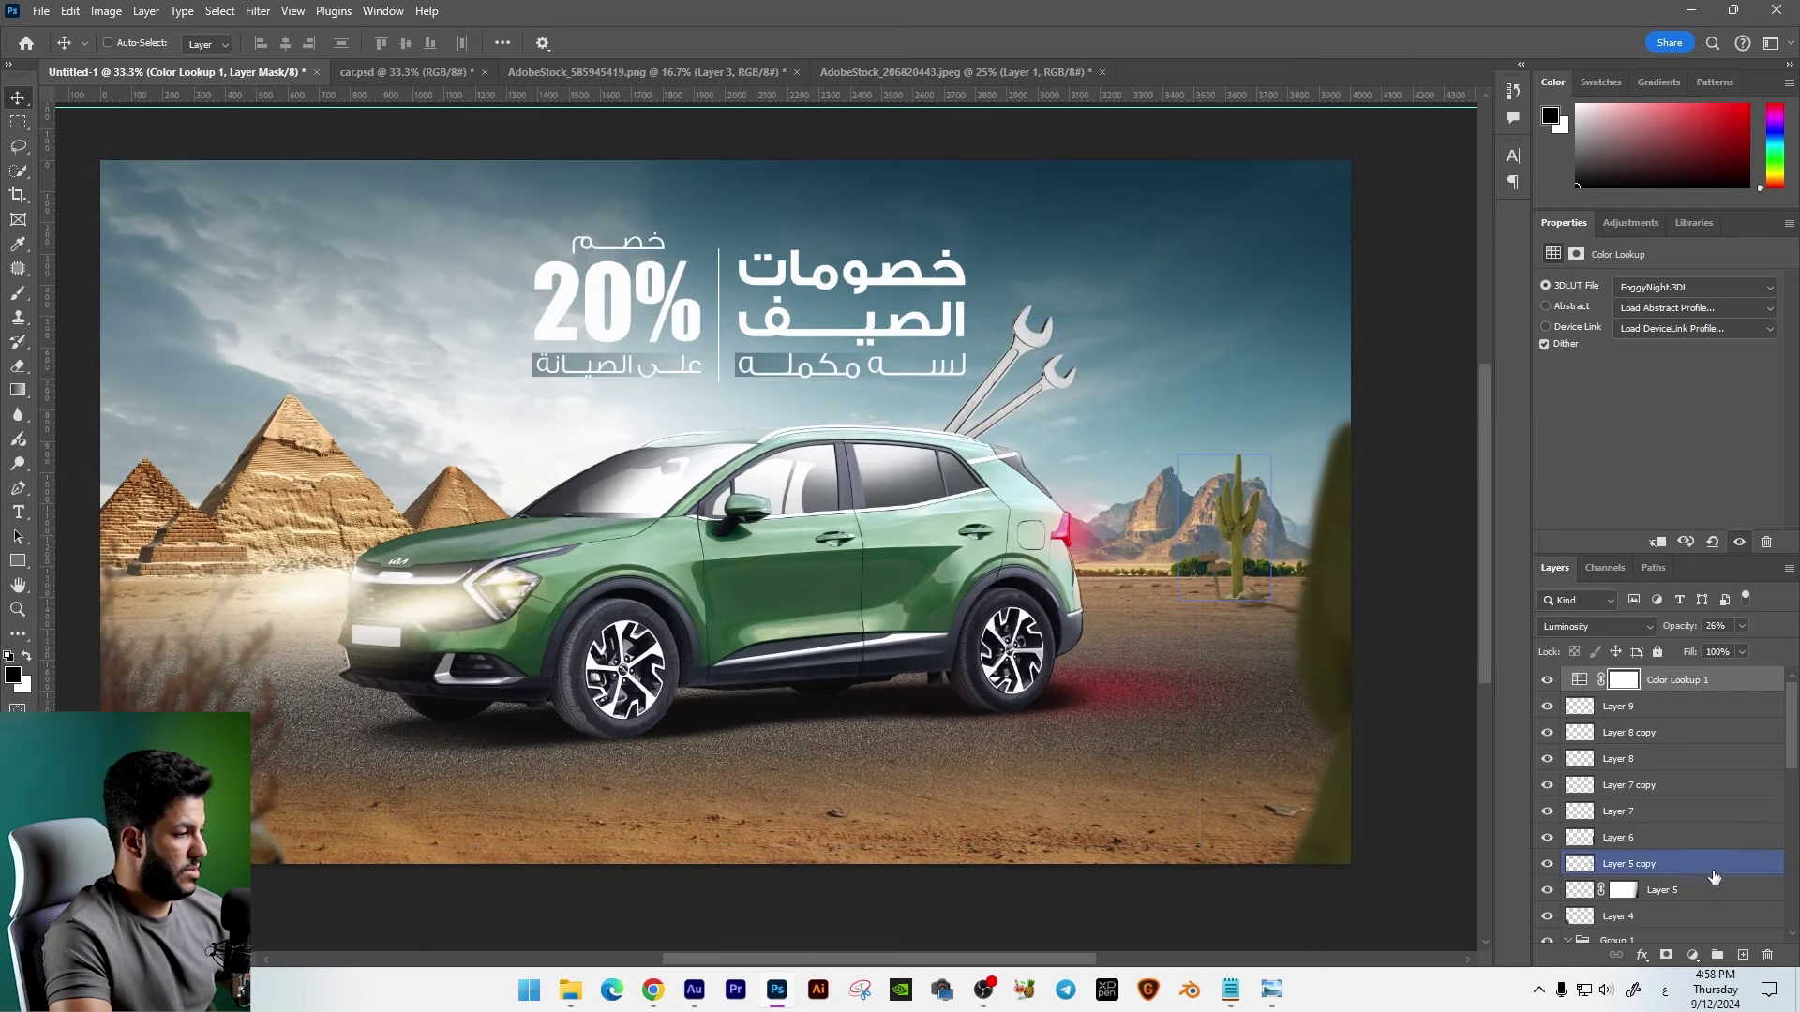
Step: Add a Color Balance layer with midtones Cyan-Red at +10
click(1693, 956)
click(1704, 792)
drag(1643, 322, 1638, 326)
Step: Add a Selective Color layer, adjusting cyan and yellow in Reds and adding cyan to Yellows
click(1693, 956)
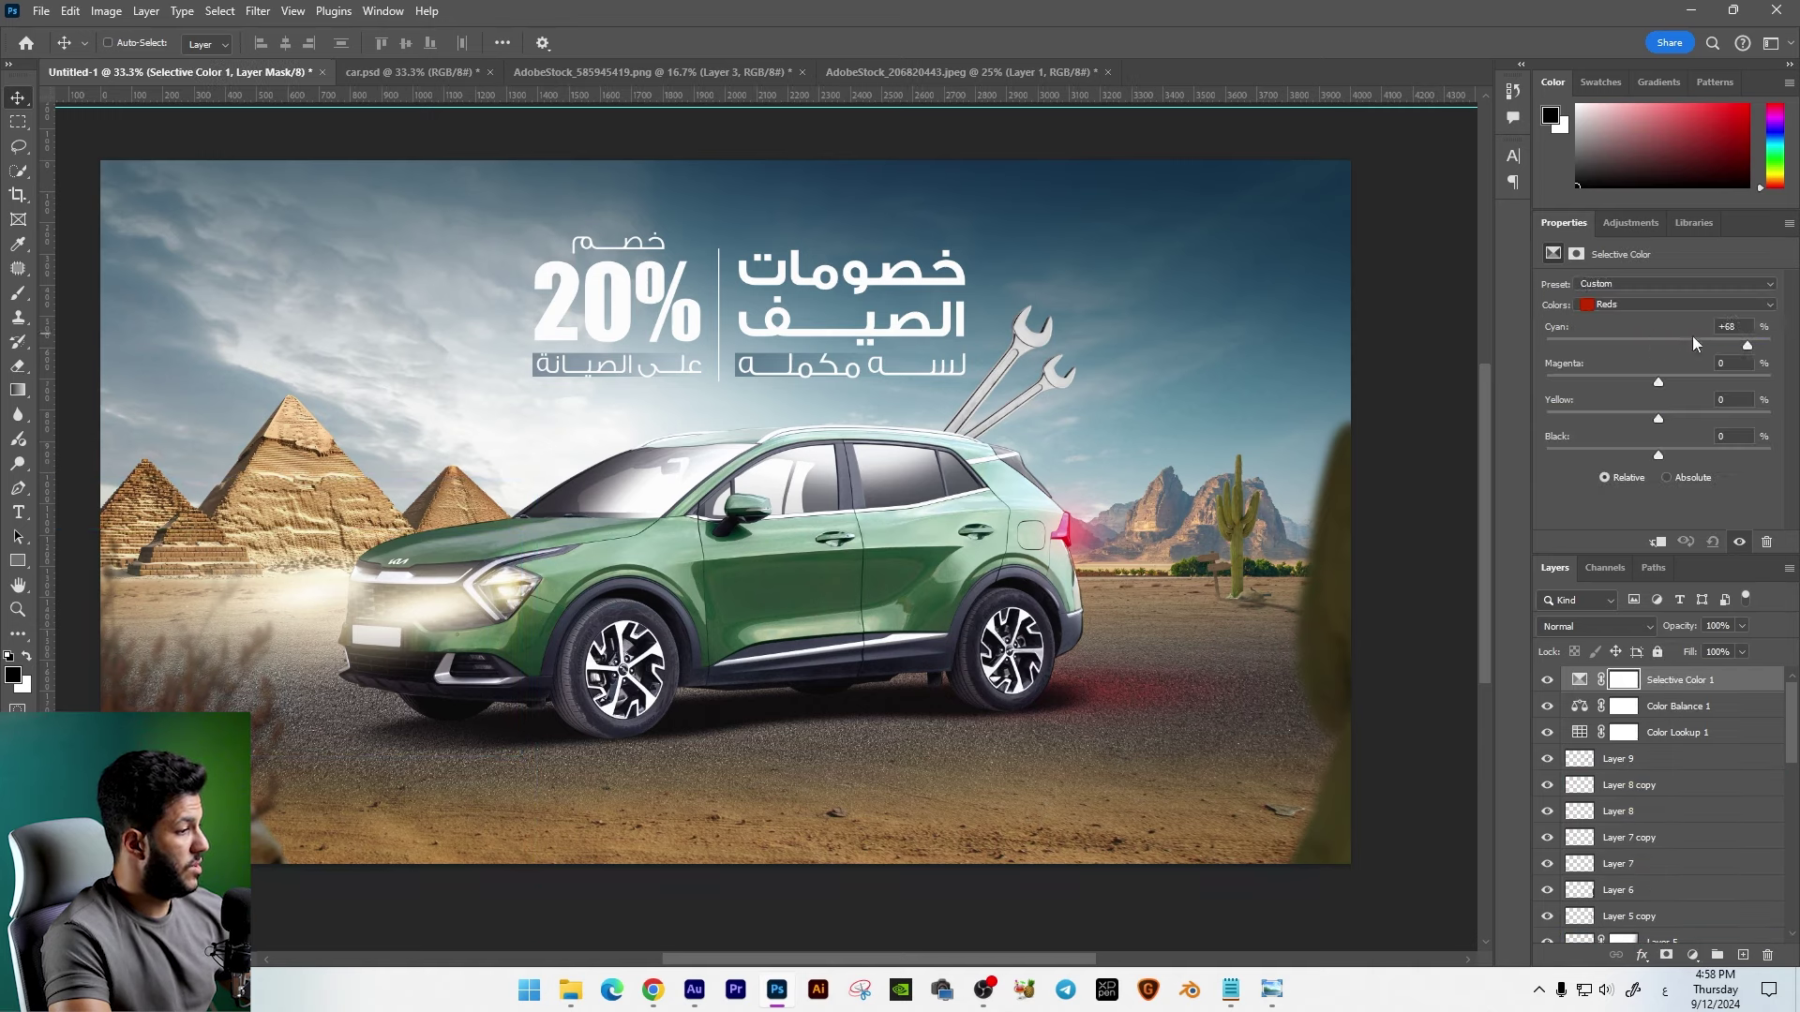
drag(1657, 346, 1604, 346)
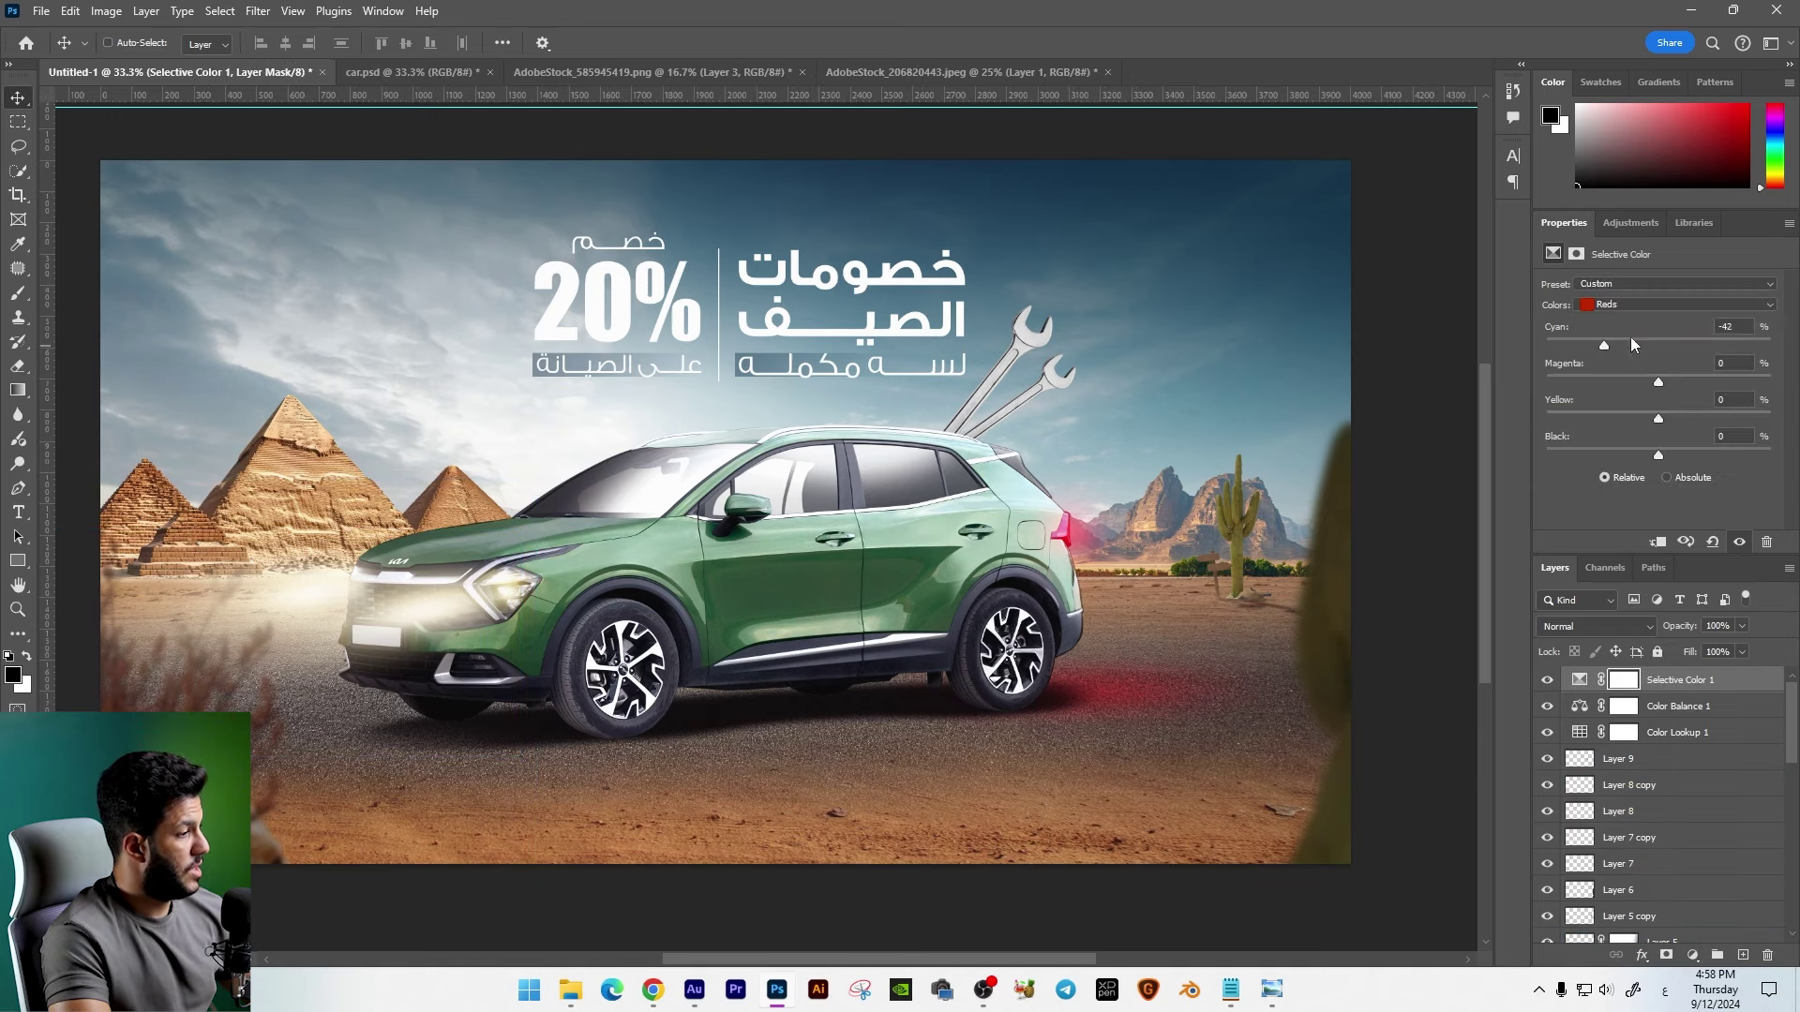
mouse_move(1658, 418)
mouse_down()
mouse_move(1704, 419)
mouse_move(1671, 457)
mouse_up()
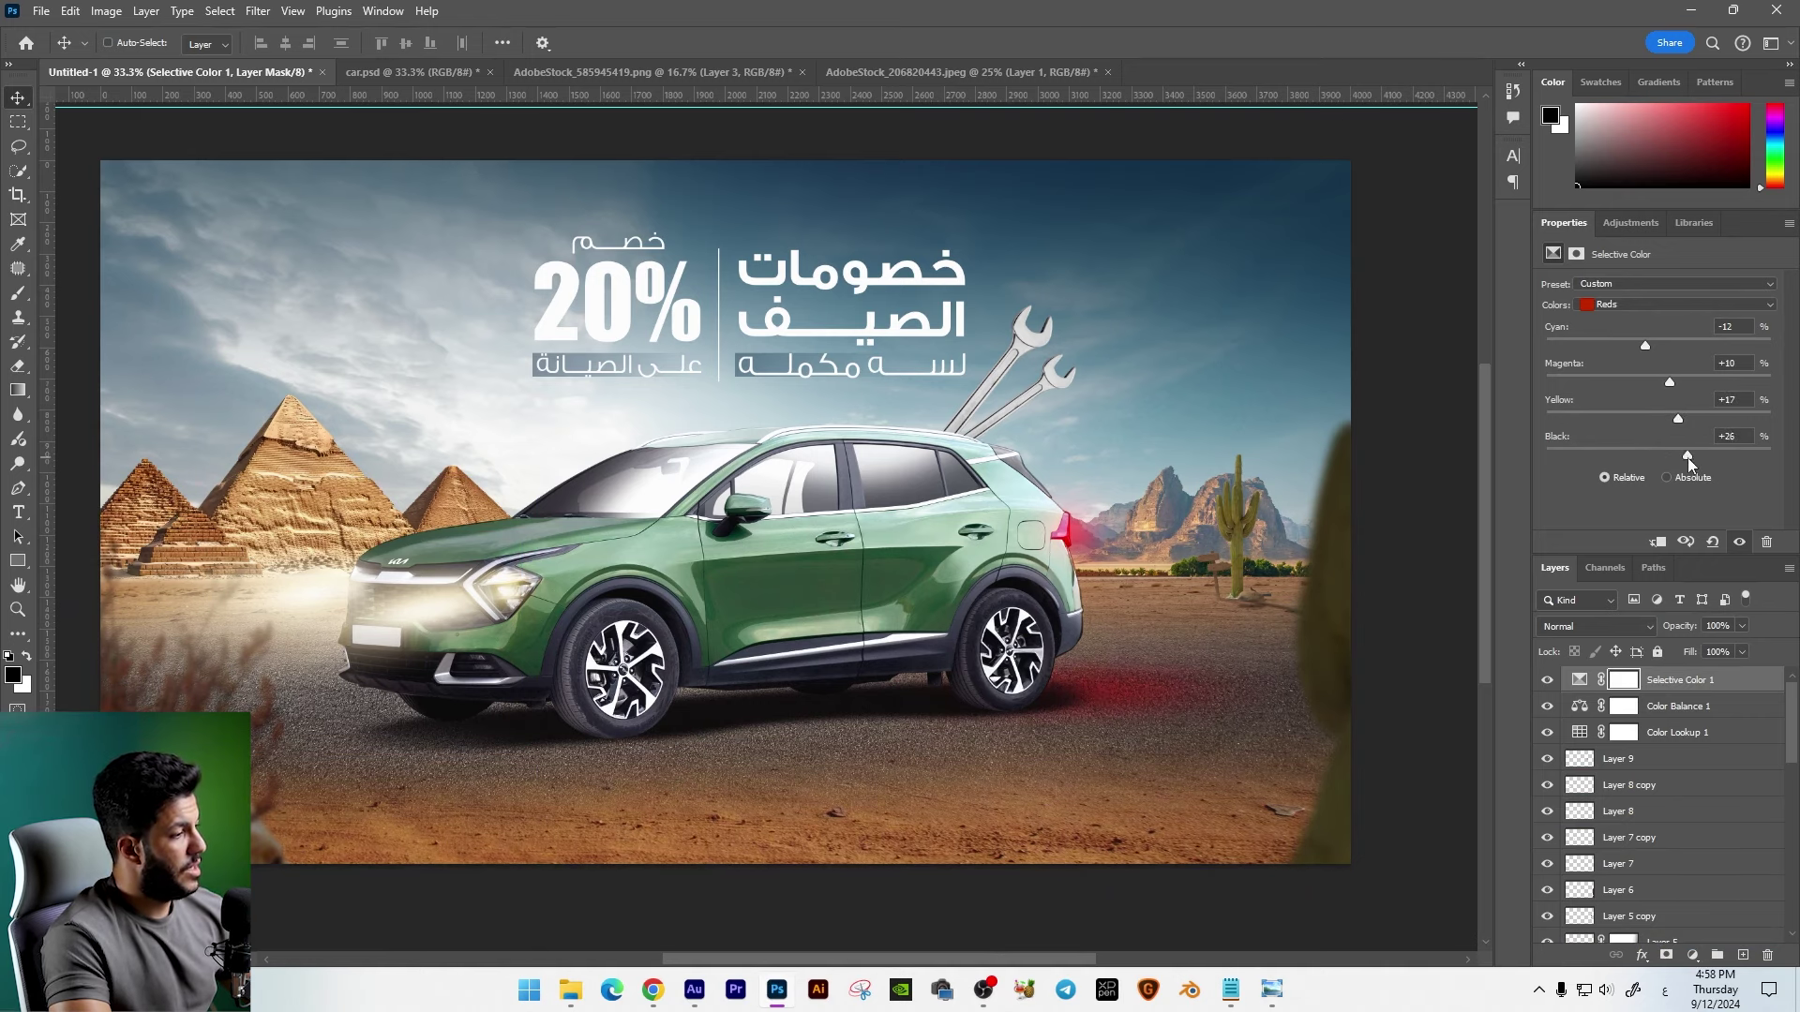
click(1673, 306)
click(1628, 339)
mouse_move(1658, 345)
mouse_down()
mouse_move(1700, 345)
mouse_move(1646, 383)
mouse_up()
Step: Step through the Greens, Cyans and Blues ranges of the Selective Color layer
click(1673, 305)
click(1662, 342)
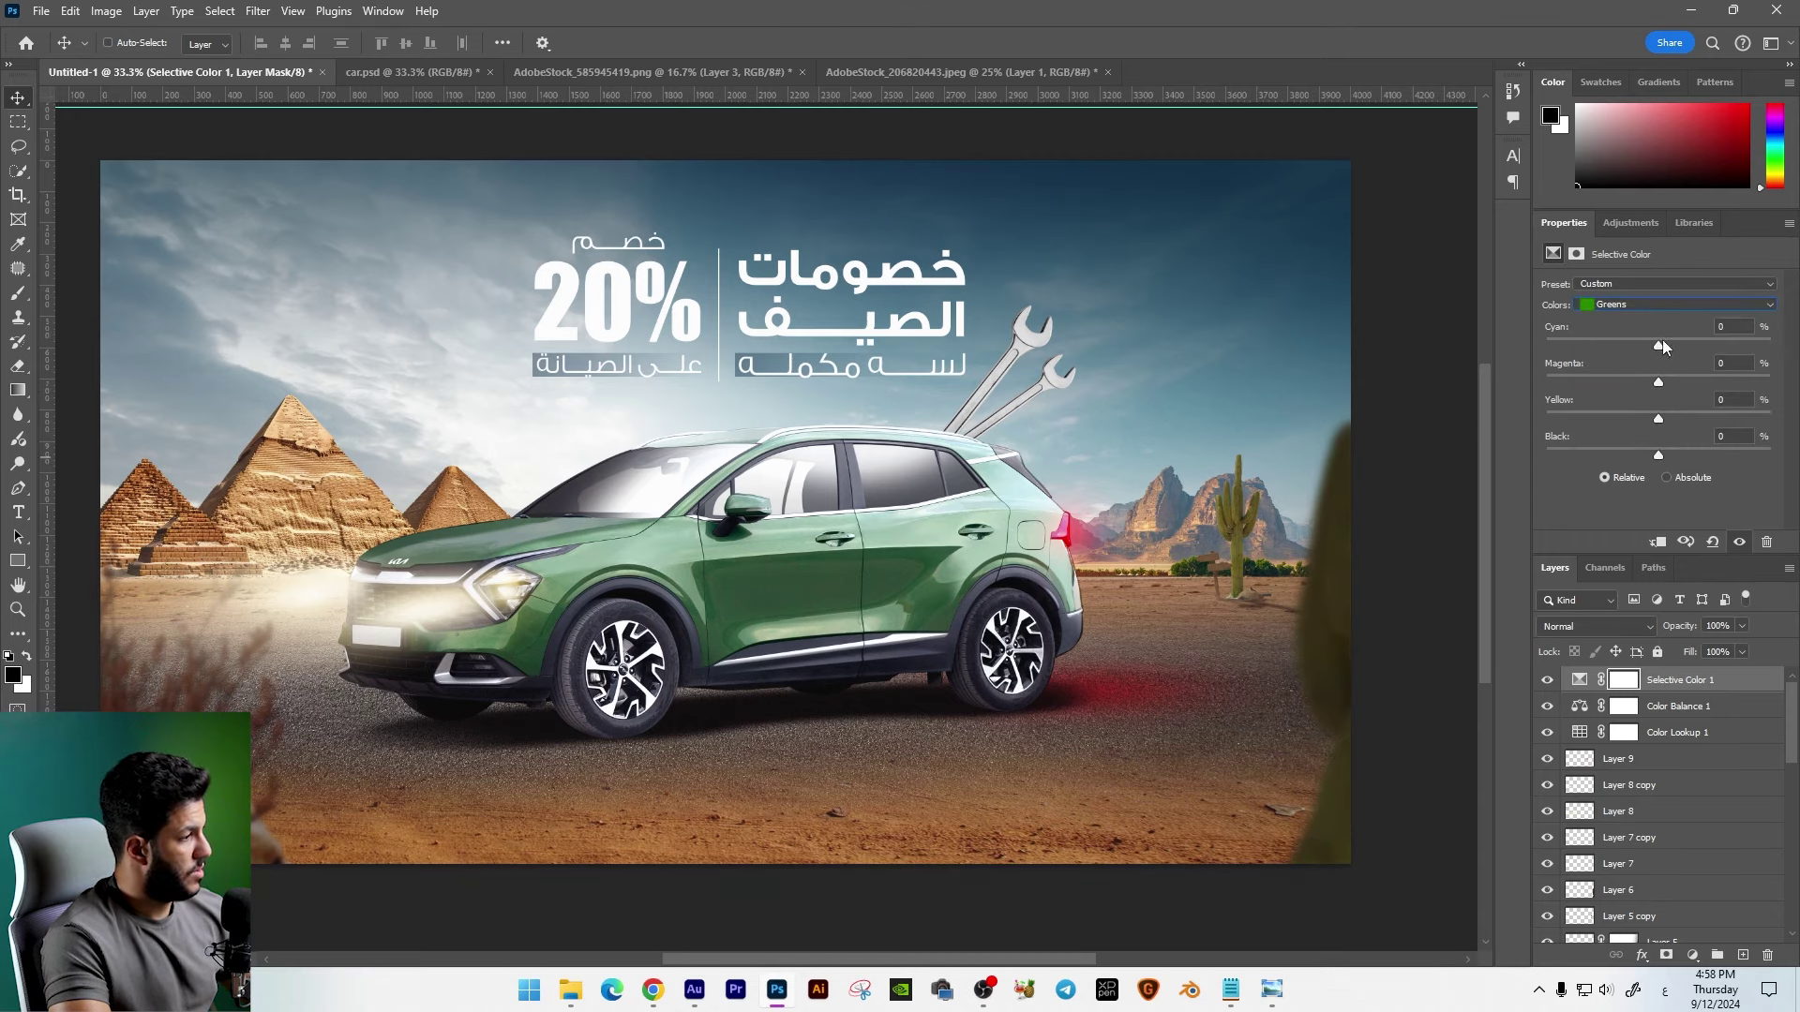
scroll(1650, 316, up, 3)
click(1641, 363)
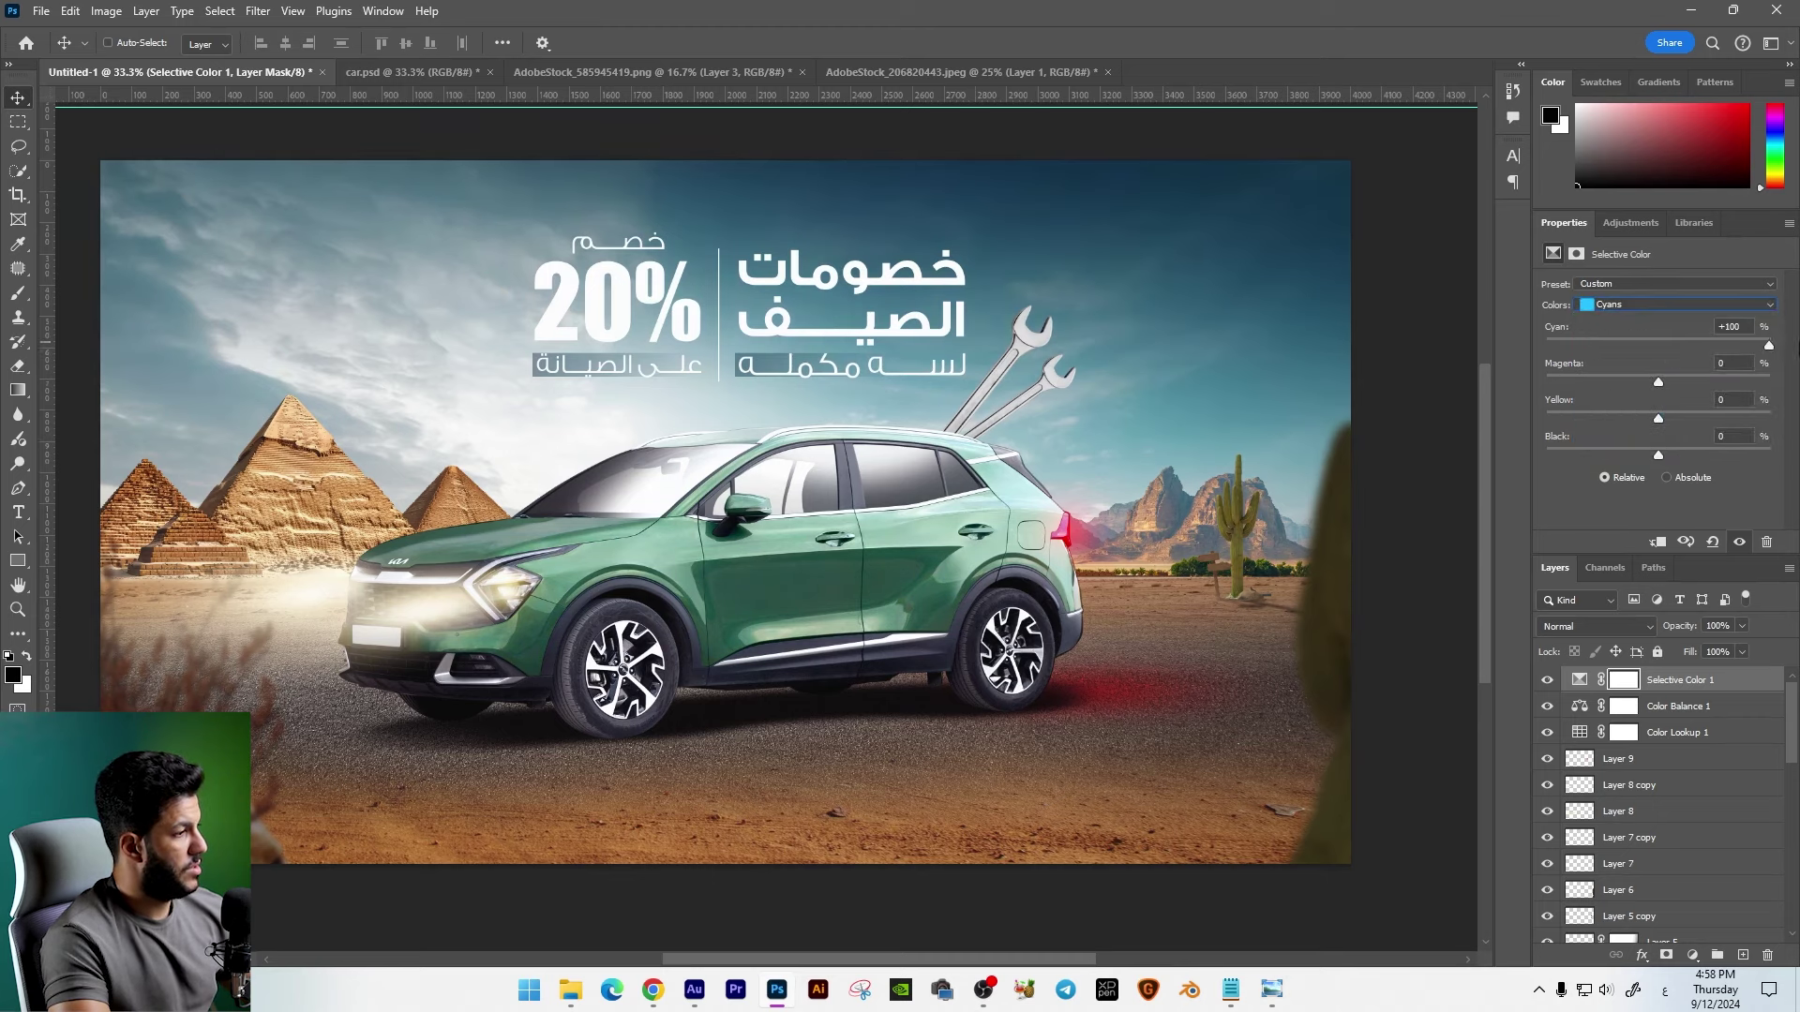
click(1616, 305)
click(1648, 358)
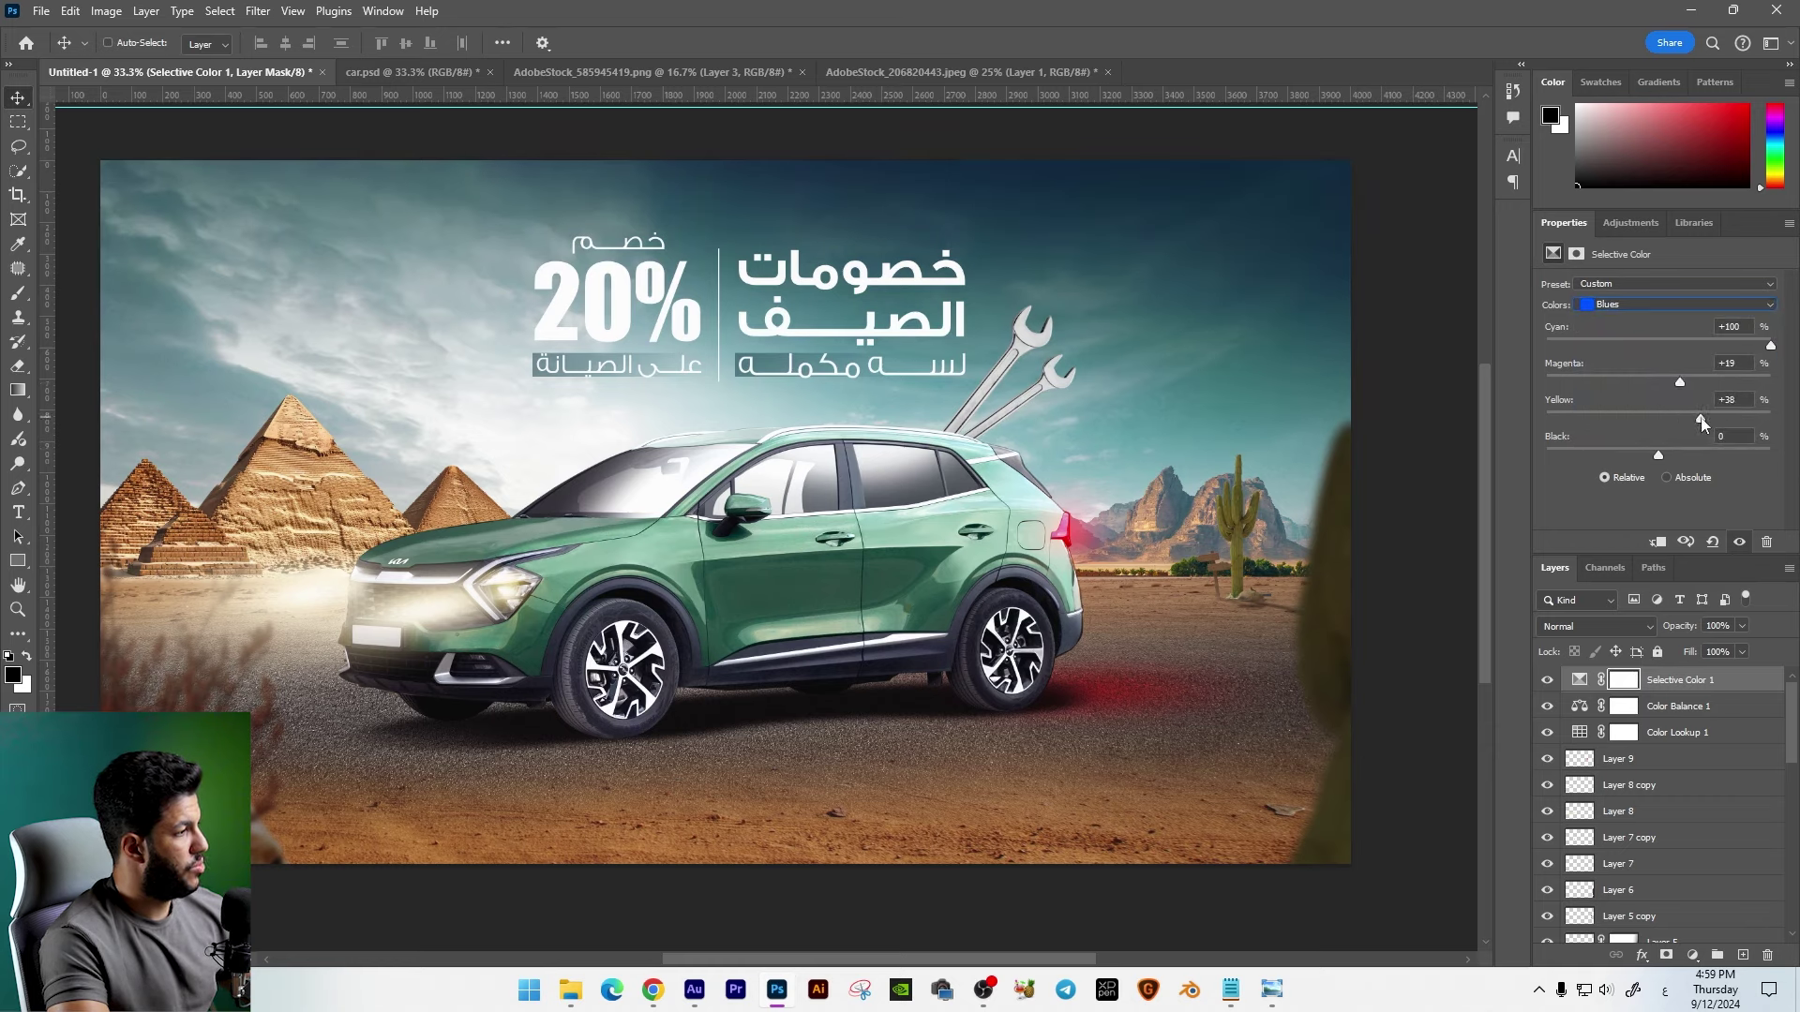
Step: Add cyan to the Whites and reduce yellow slightly in the Neutrals
click(1631, 310)
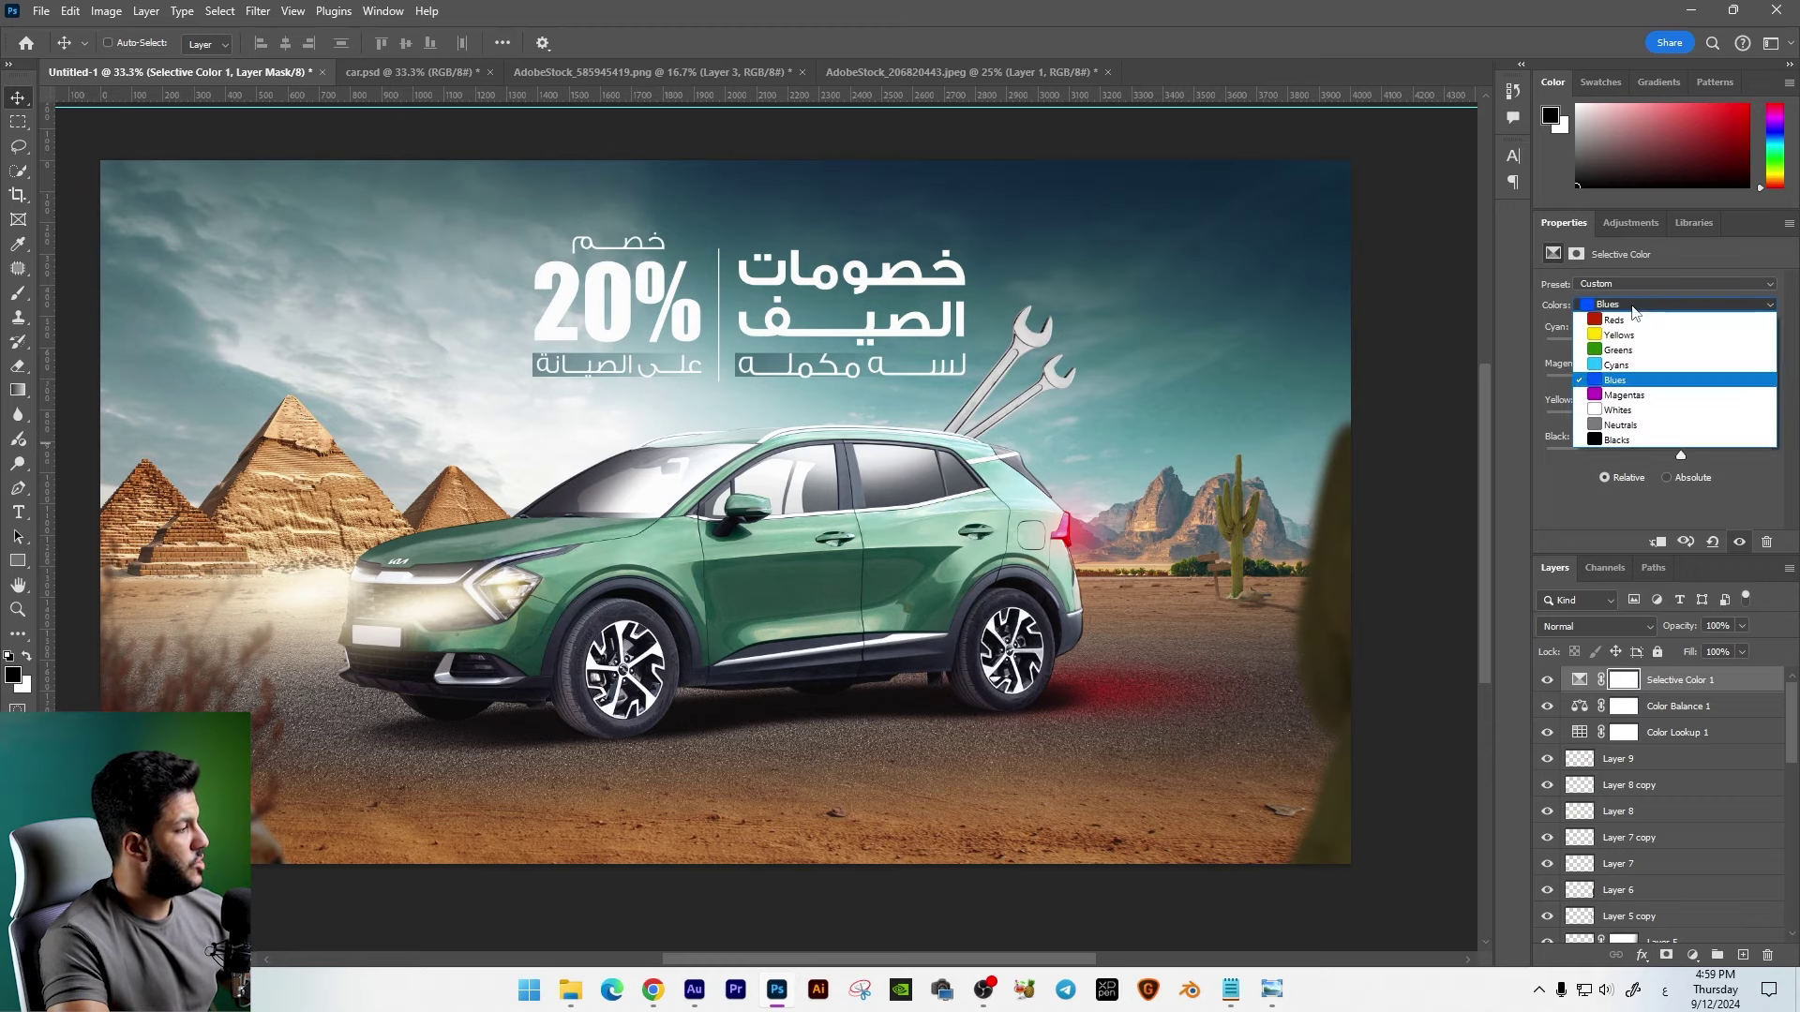
click(1625, 411)
drag(1659, 345, 1731, 345)
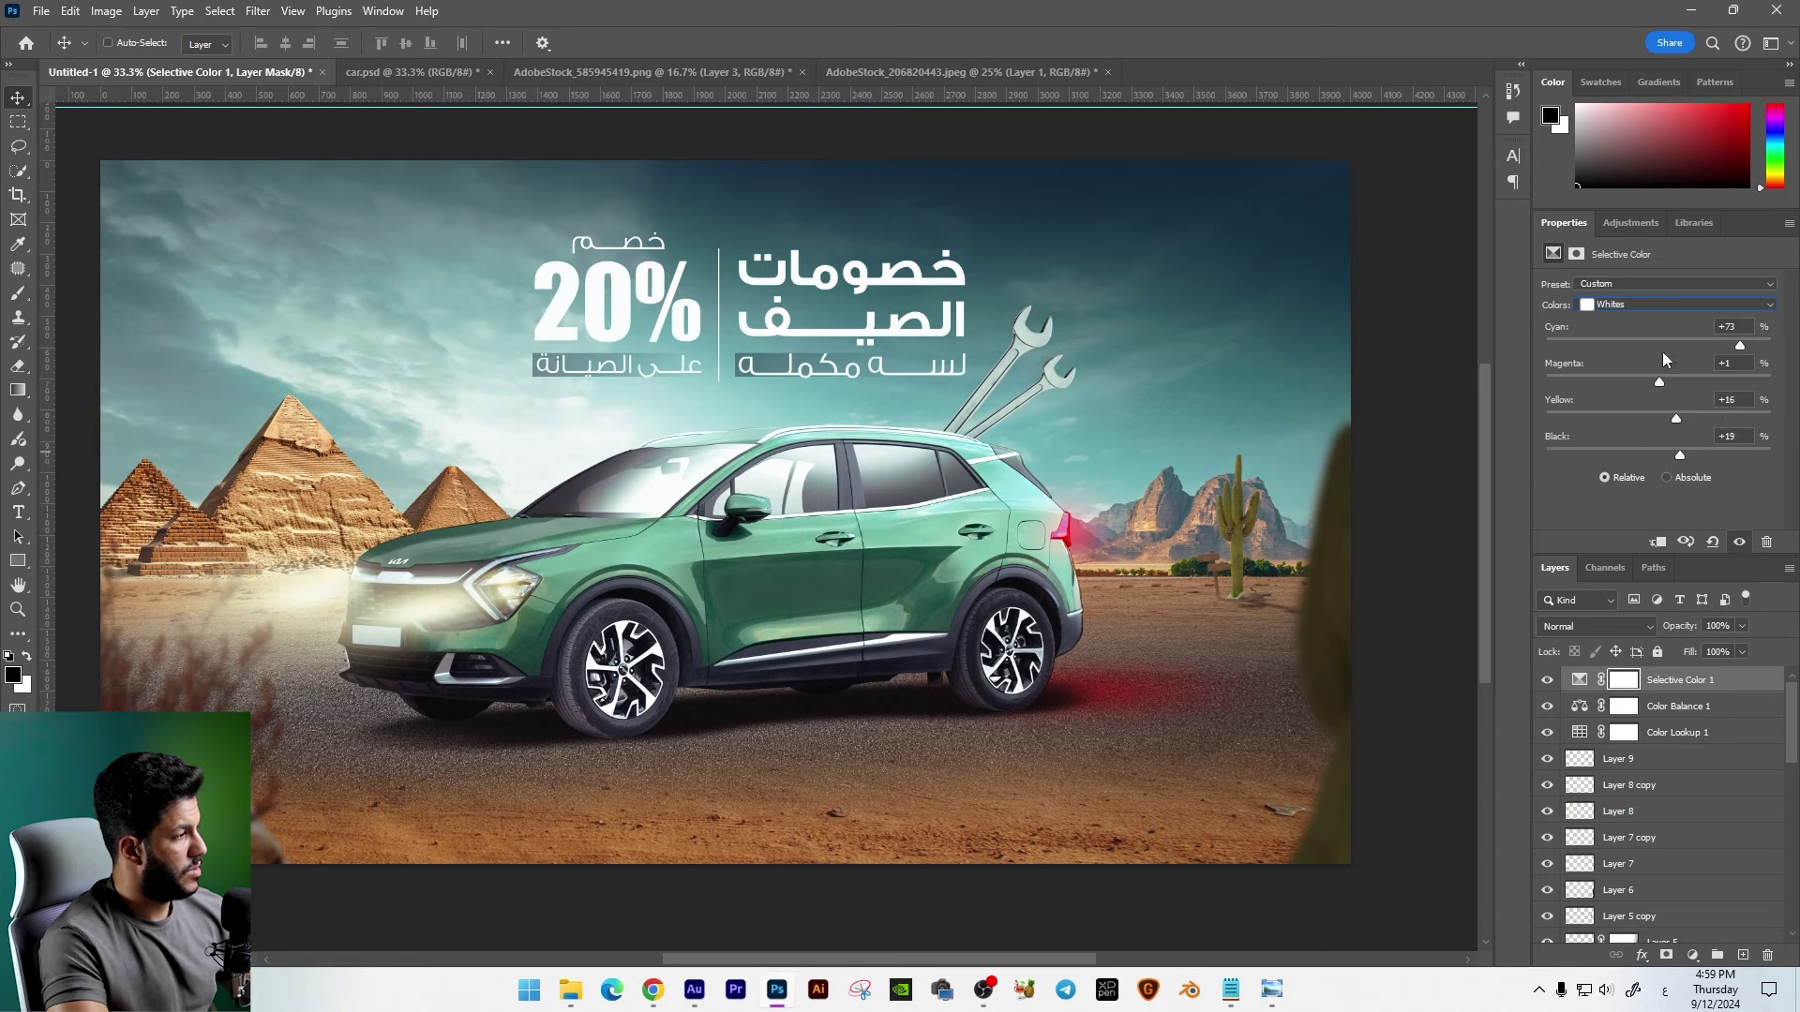
click(1668, 305)
click(1661, 422)
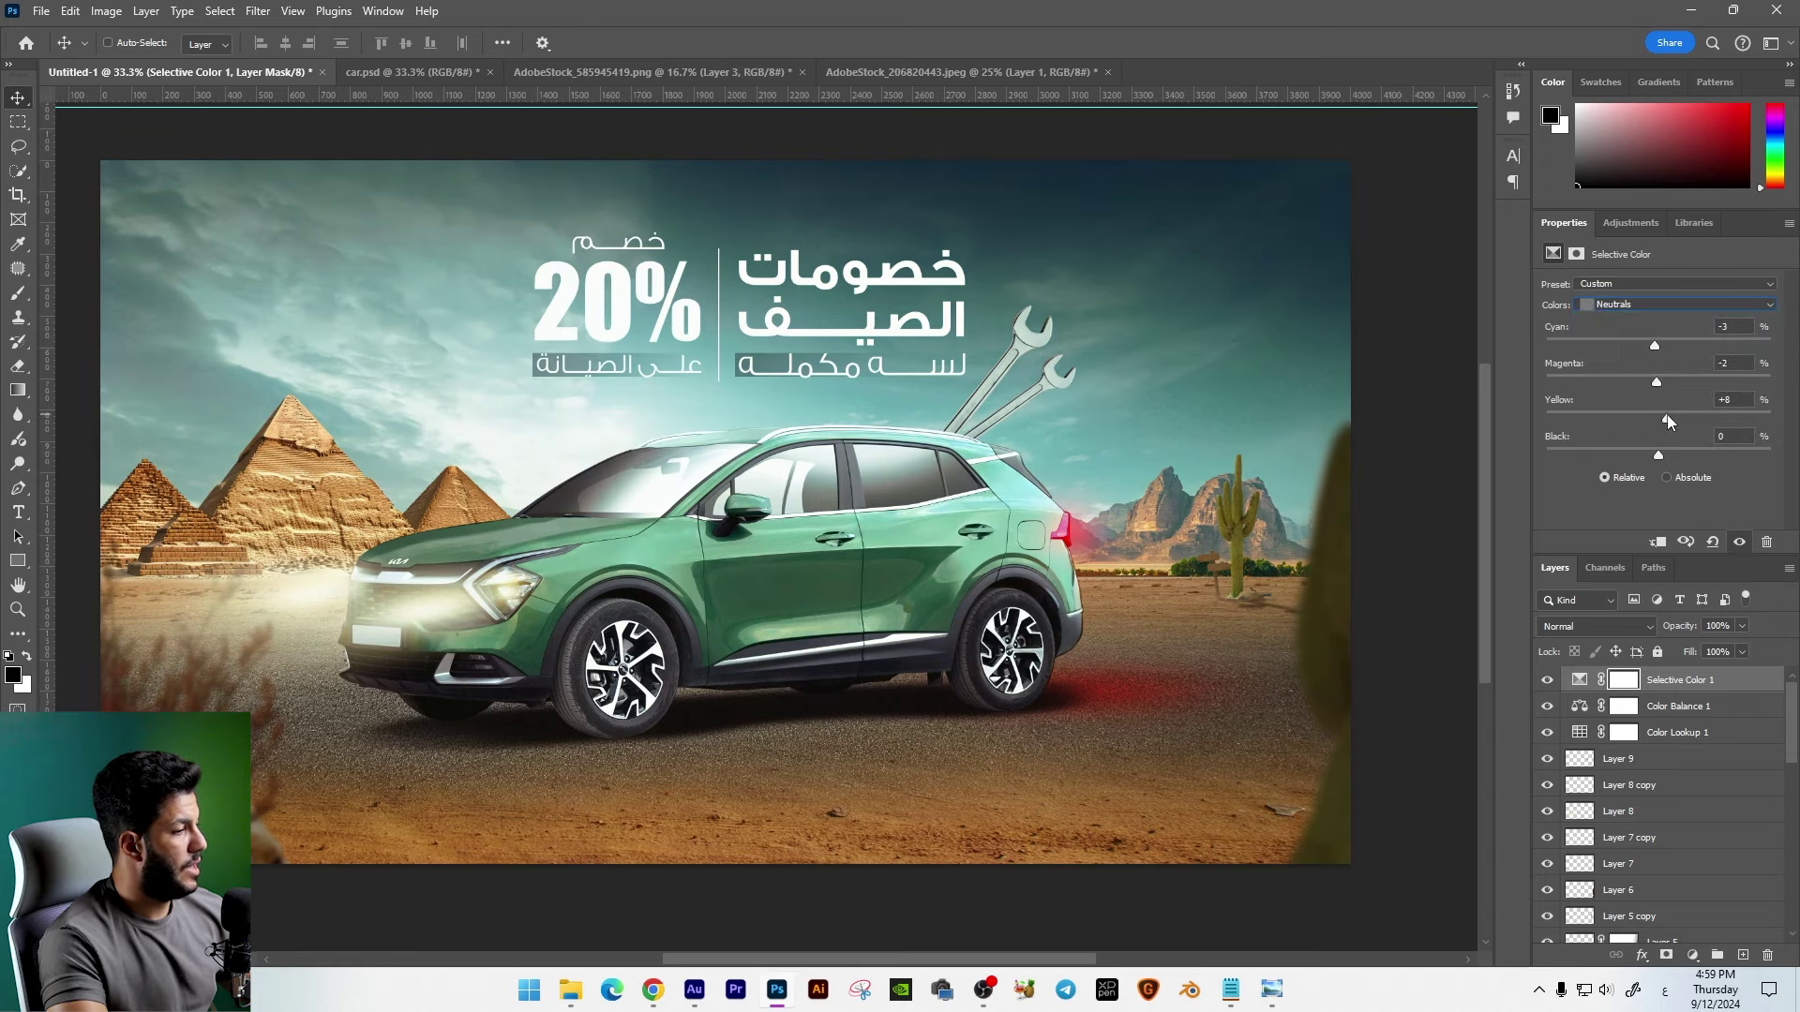
drag(1660, 419, 1661, 457)
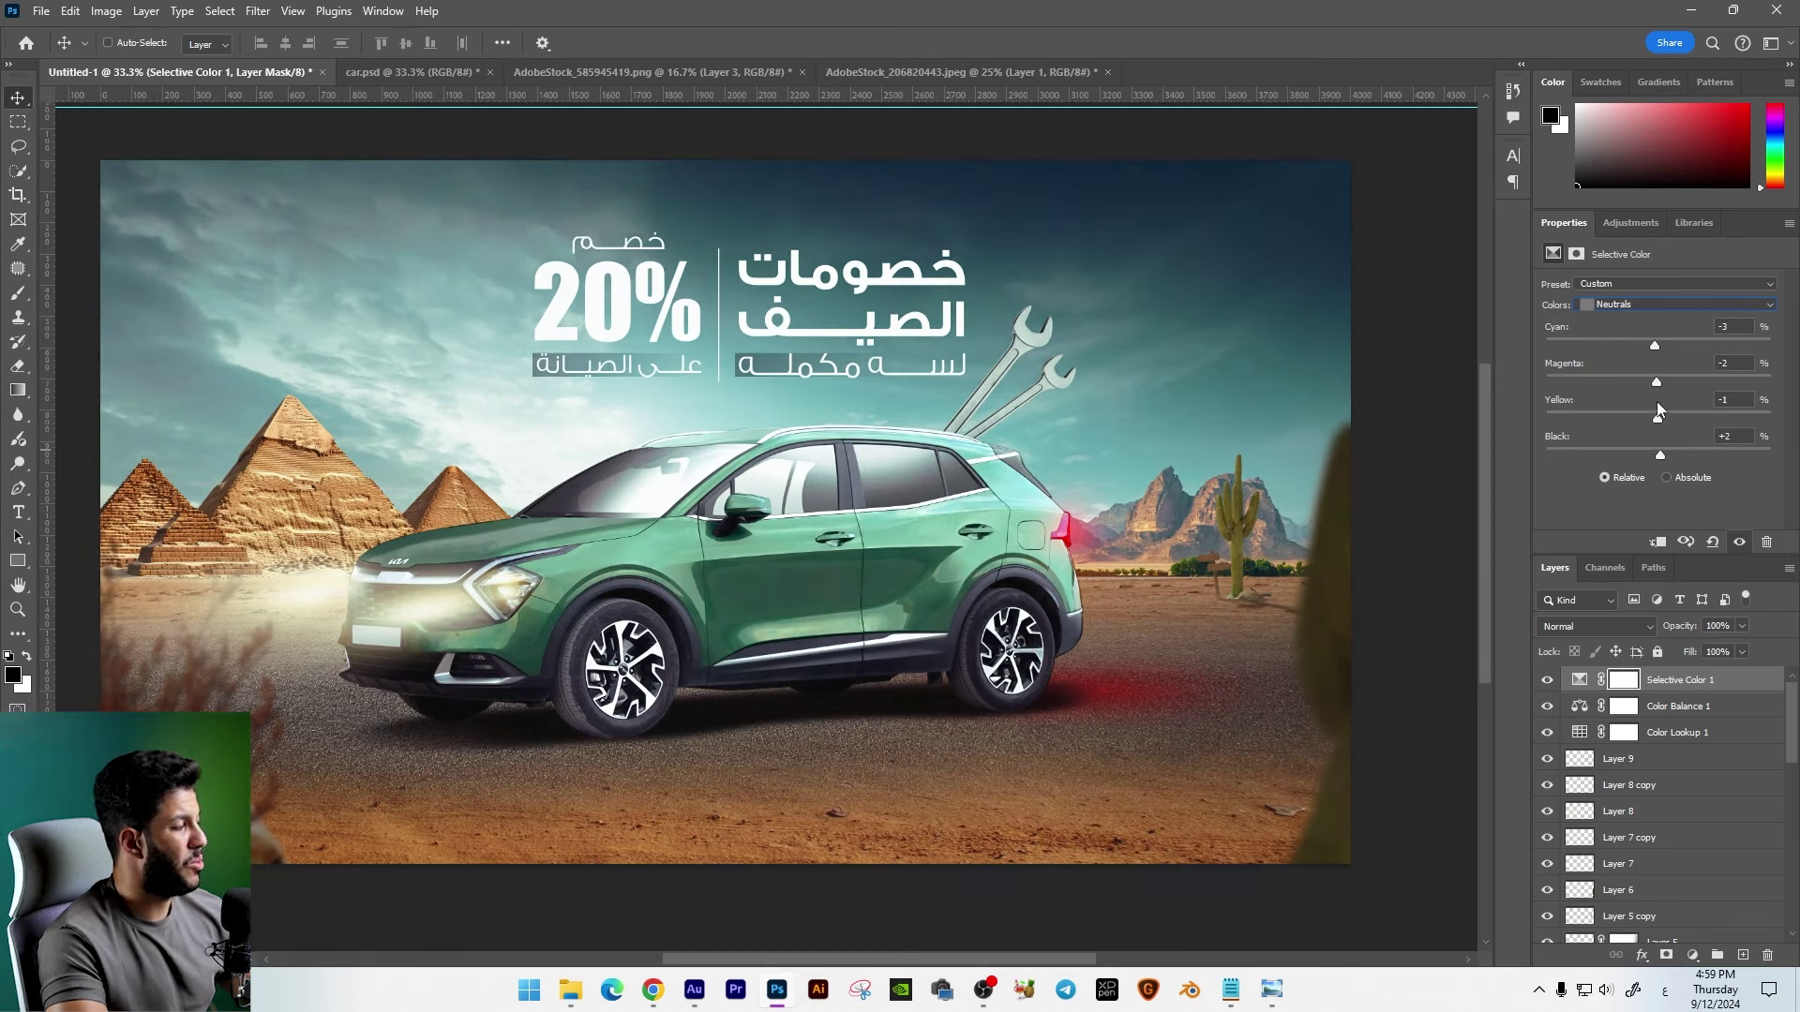
Step: Toggle Selective Color 1 and Color Balance 1 visibility to compare the grade
click(1547, 680)
click(1547, 680)
click(1548, 679)
click(1548, 680)
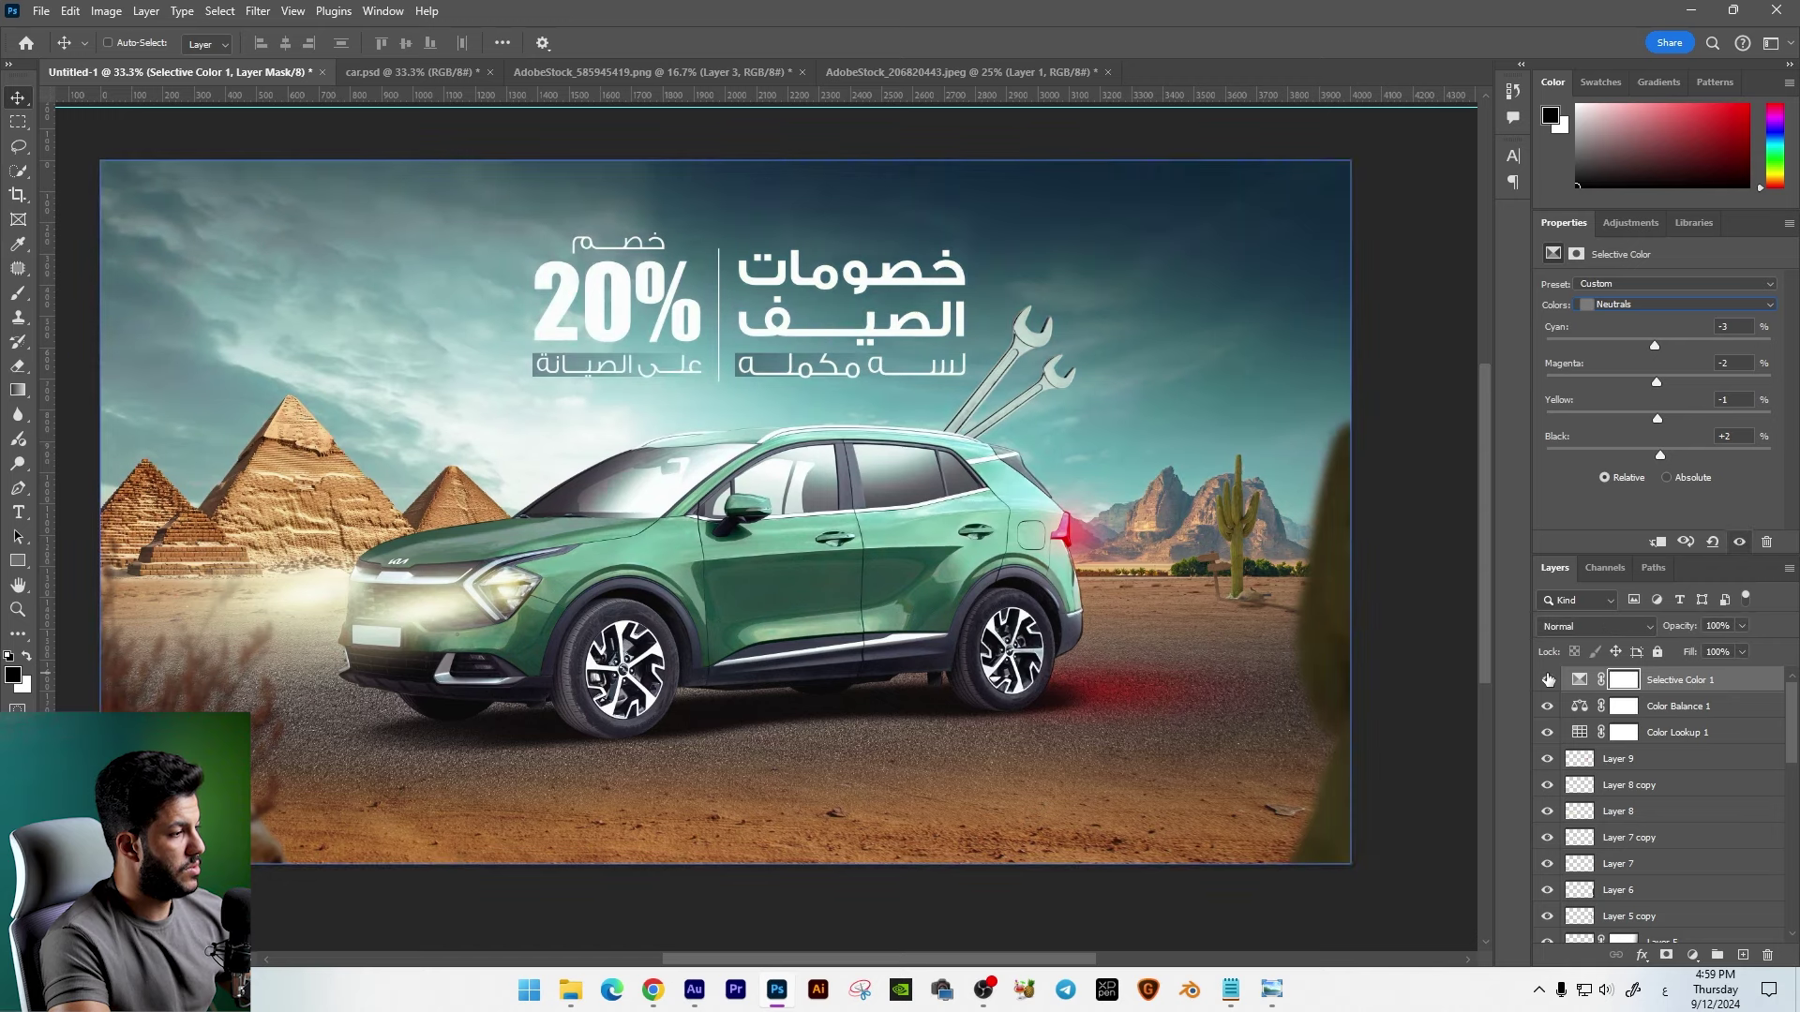
click(1548, 679)
click(1547, 708)
click(1625, 732)
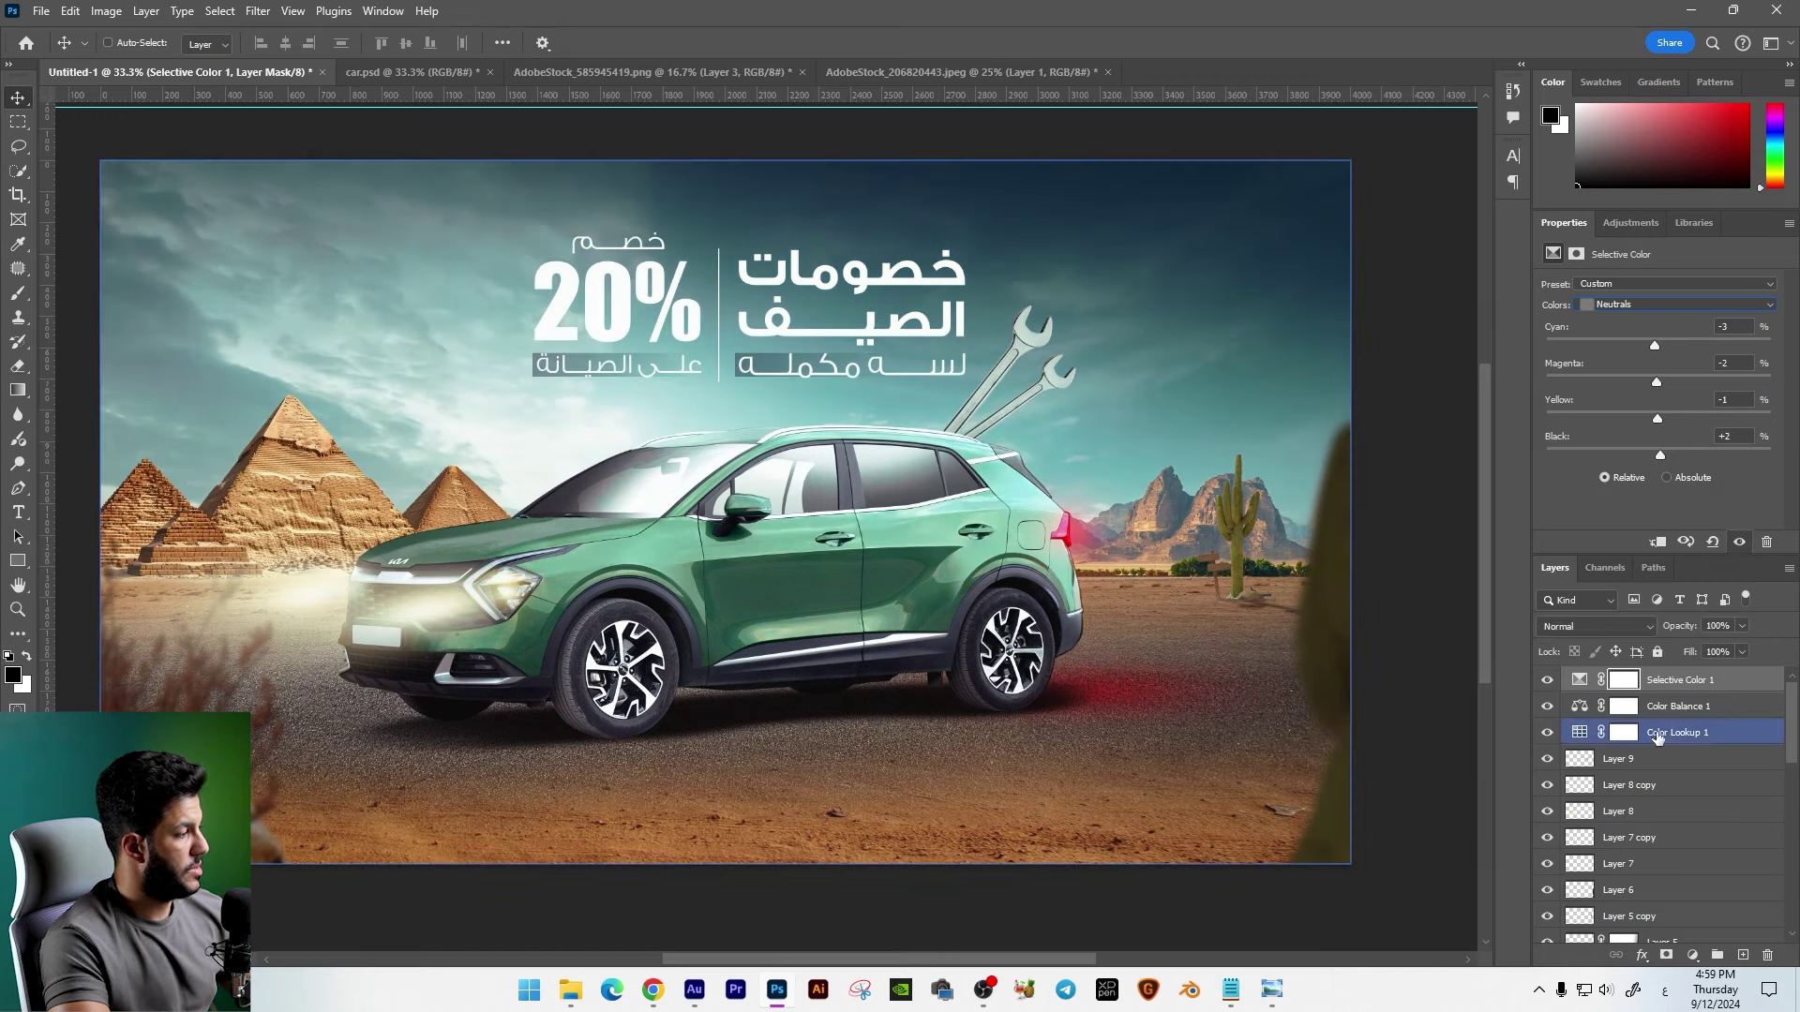
Step: Group Selective Color 1, Color Balance 1 and Color Lookup 1 into Group 3 and compare it on and off
shift+click(1687, 679)
key(ctrl+g)
click(1547, 678)
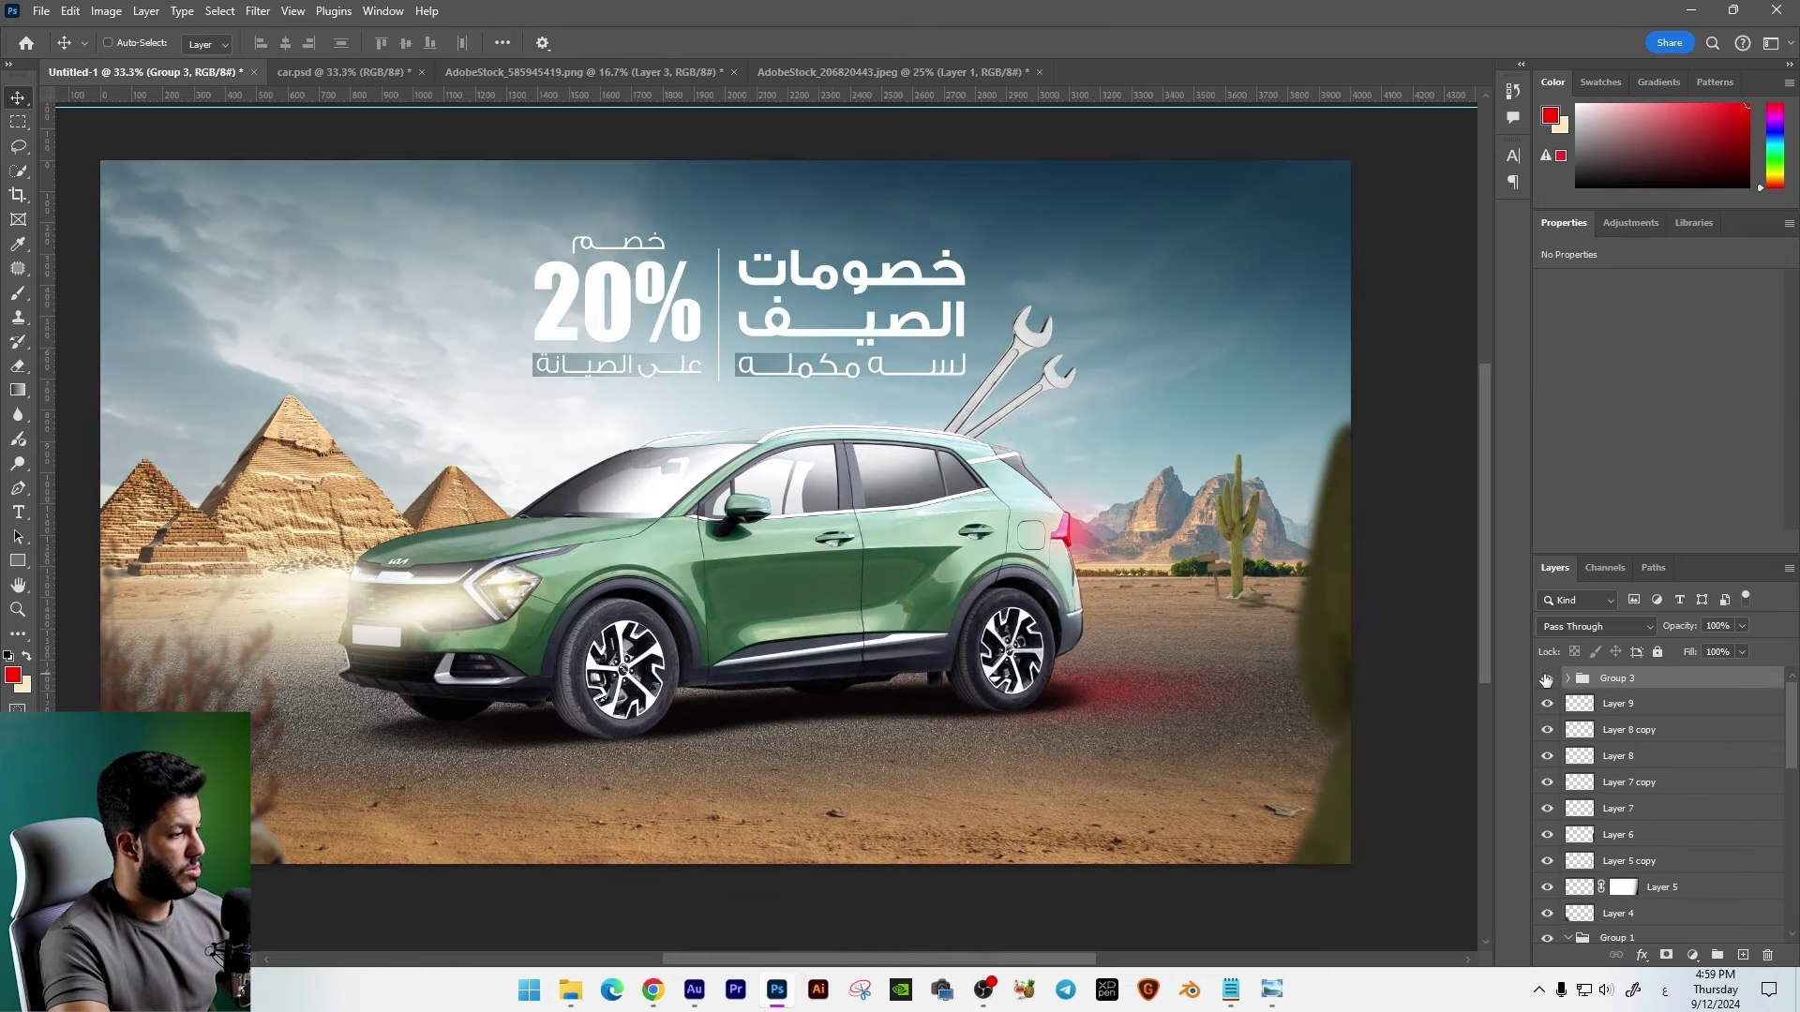
click(1547, 679)
click(1547, 679)
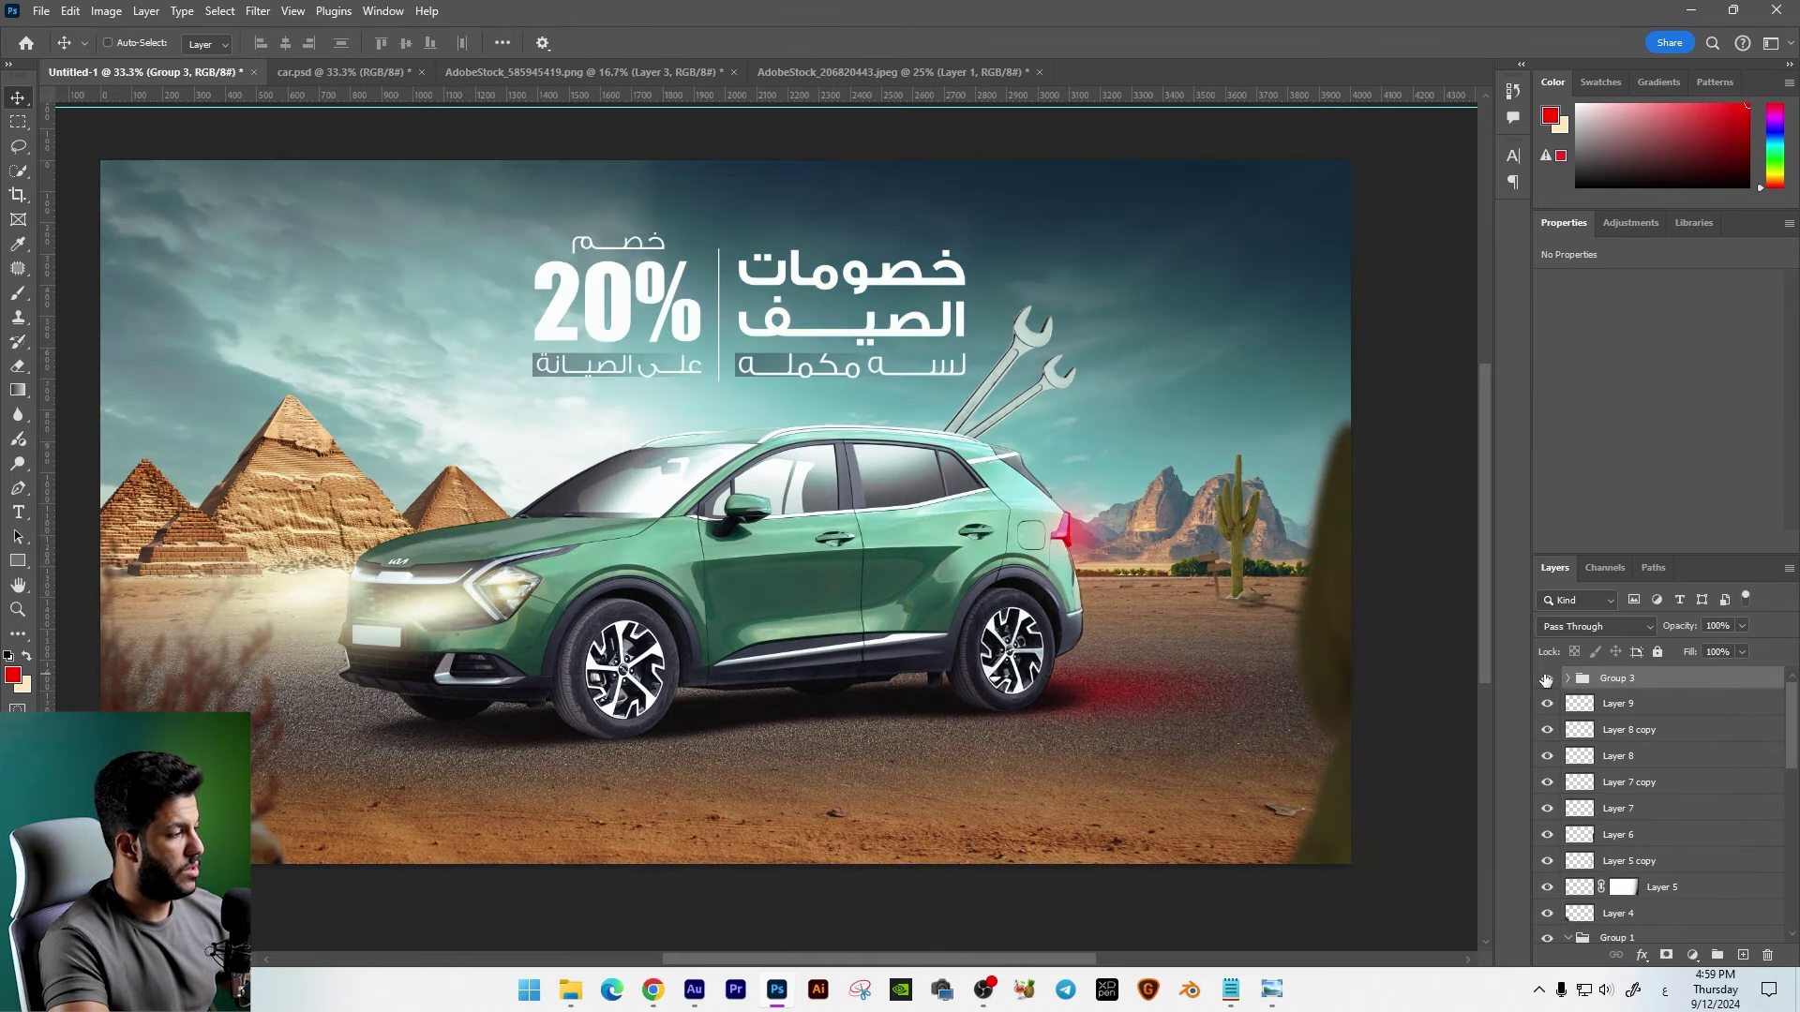
Step: Pick Layer 10 from the canvas, zoom out to the whole poster, then select Group 3
right_click(1149, 694)
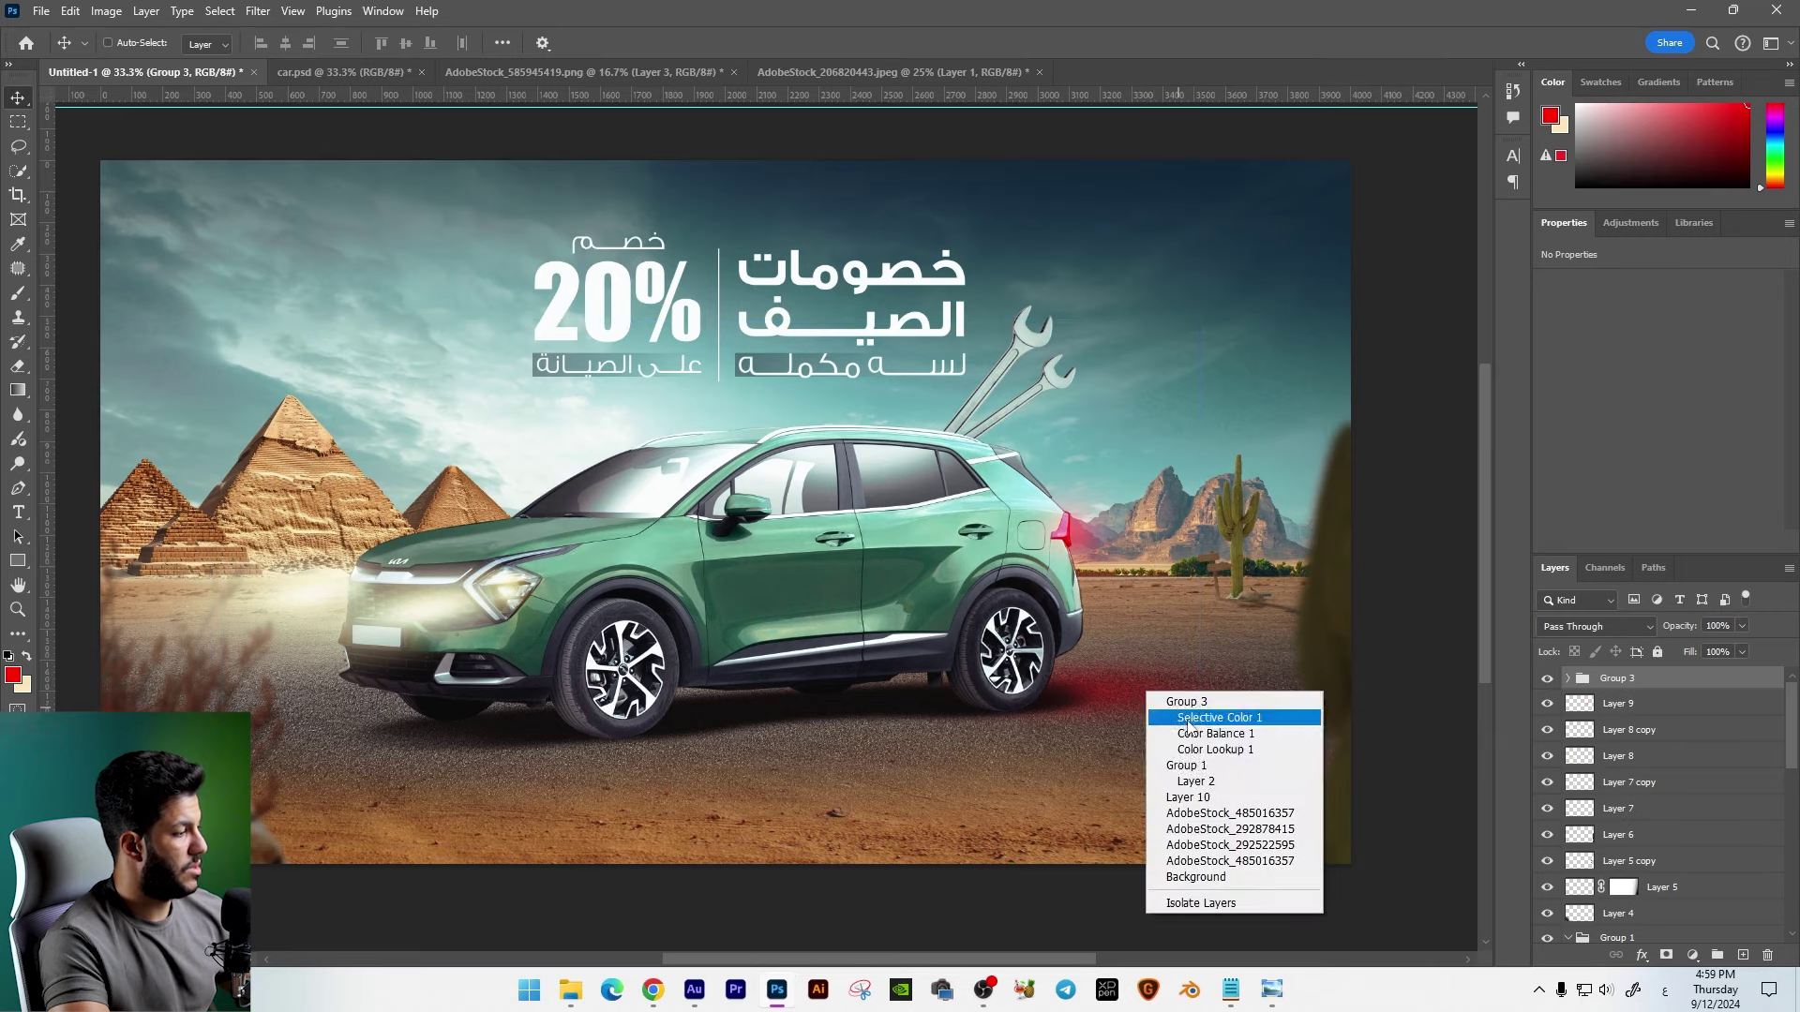
click(1189, 797)
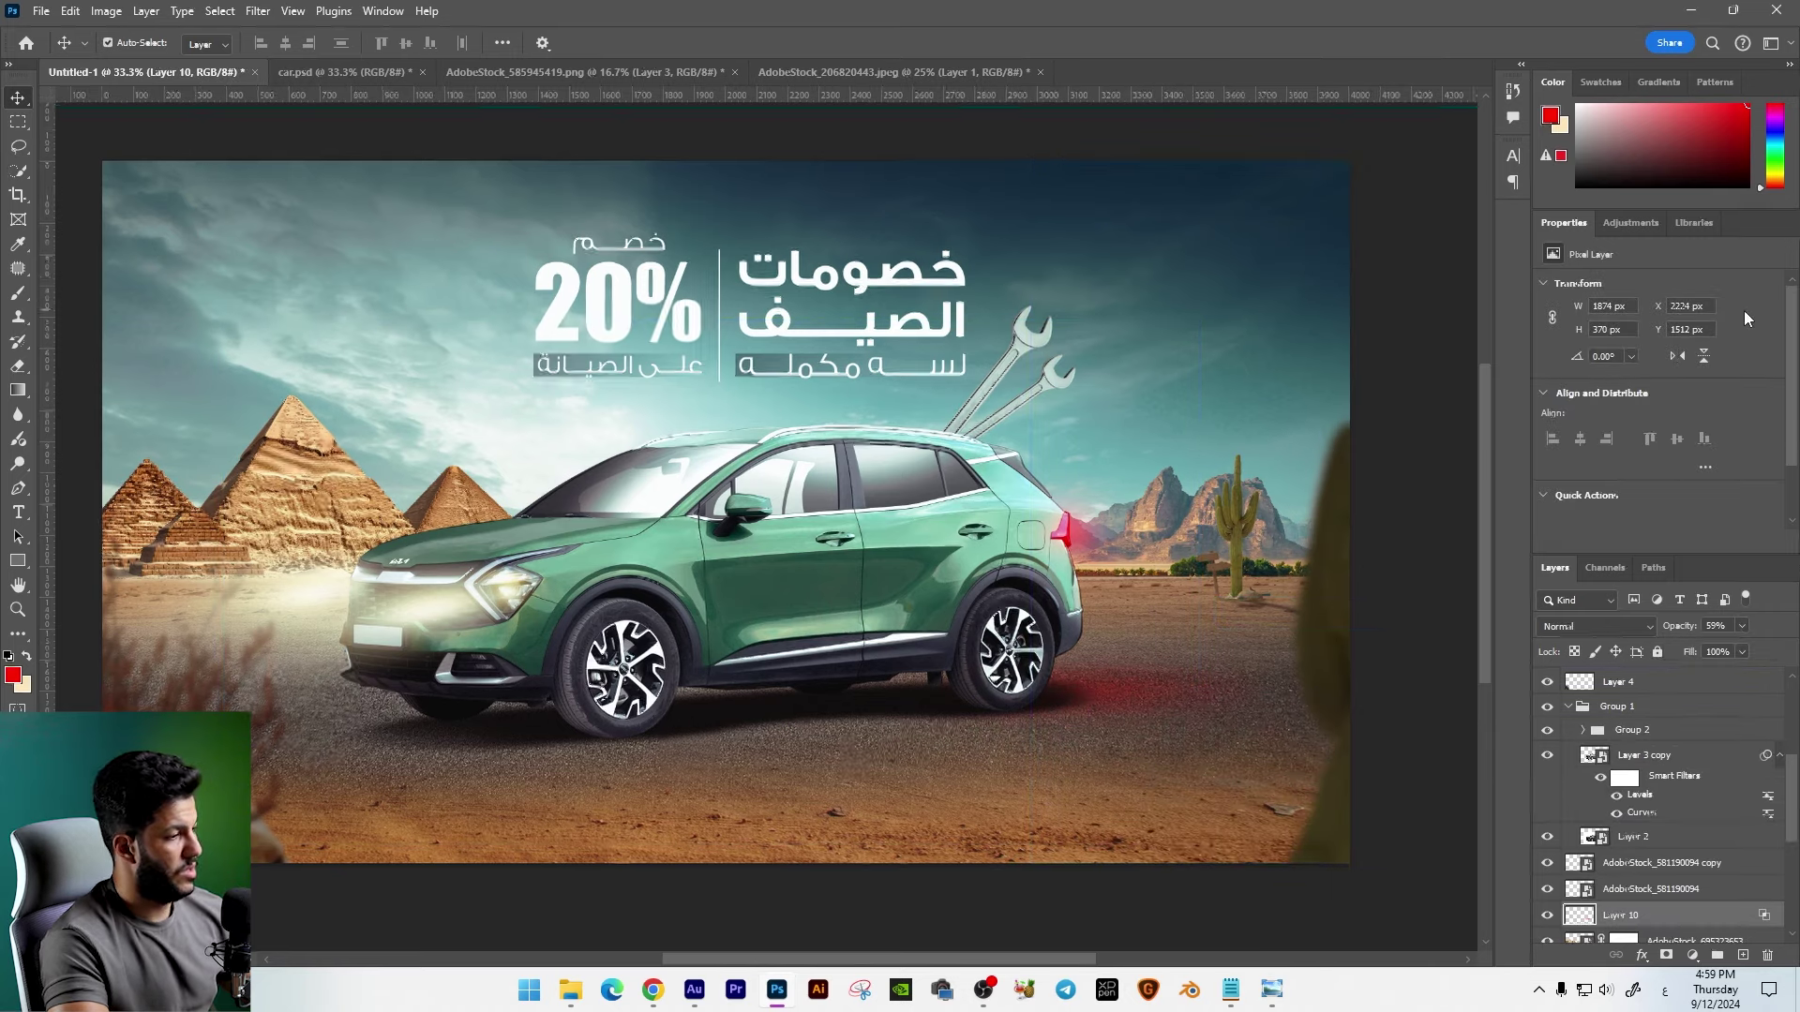
key(ctrl+minus)
drag(1114, 387, 1151, 437)
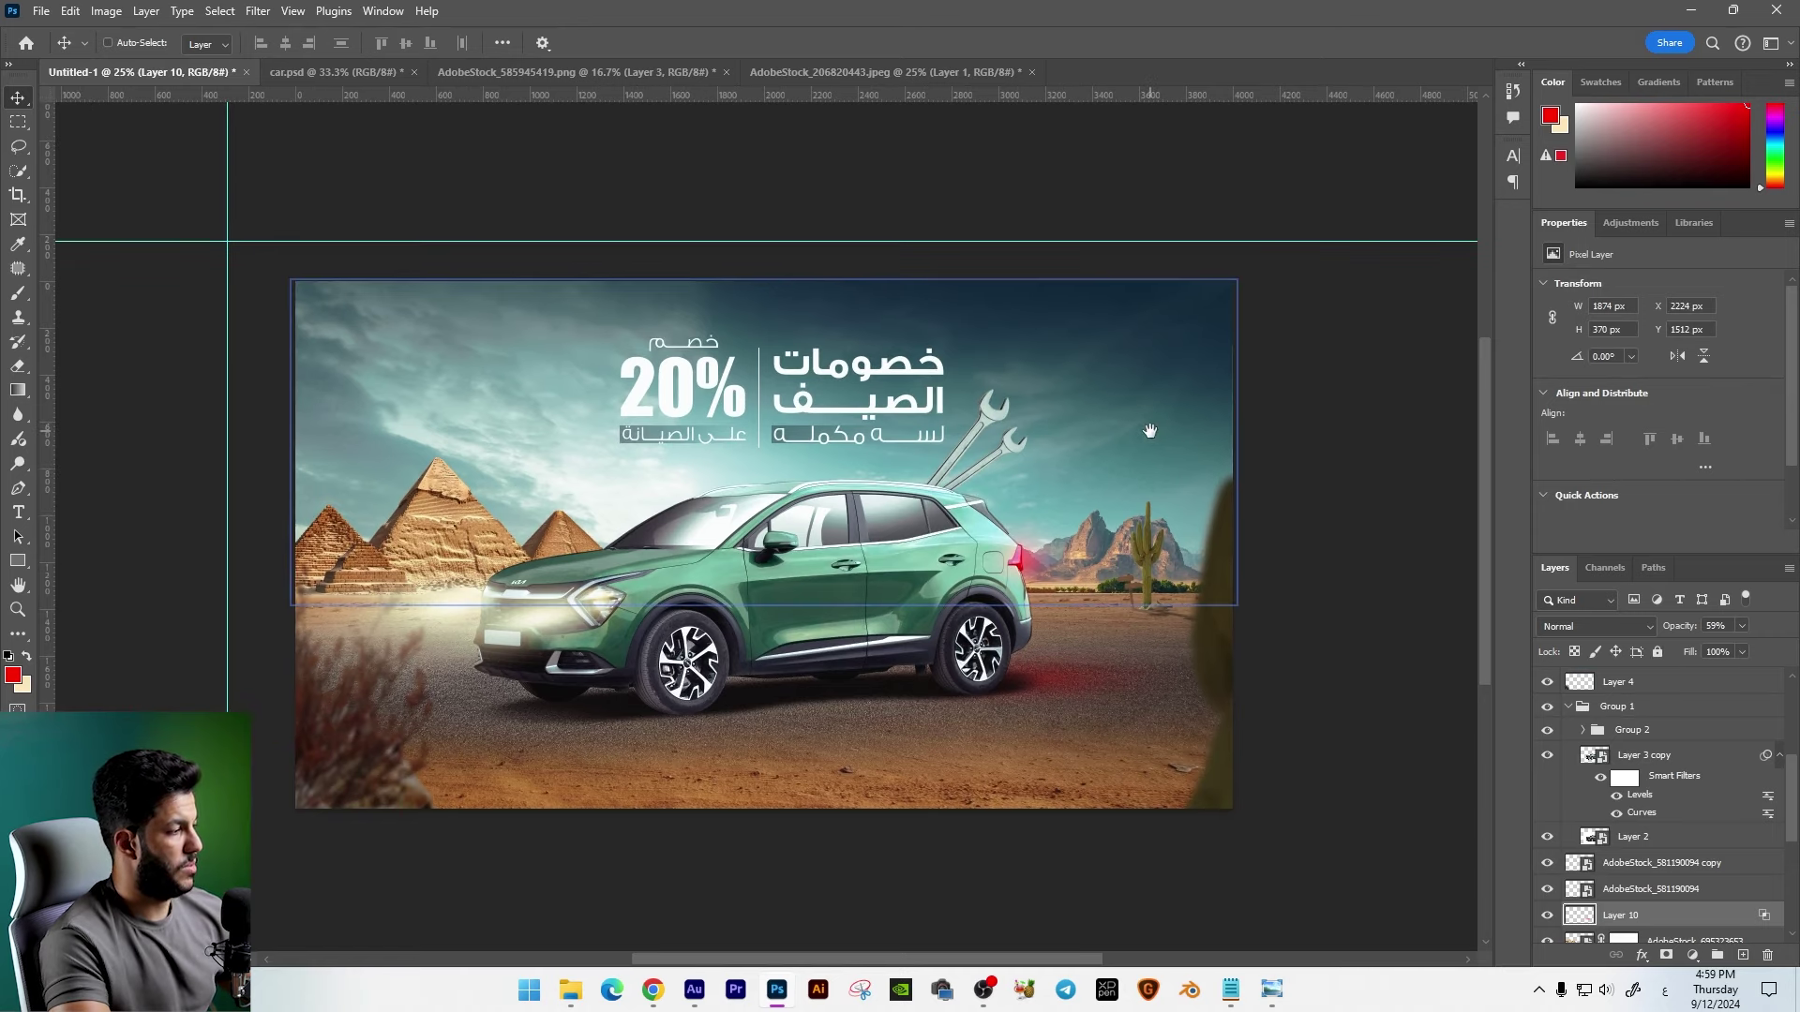
click(1636, 685)
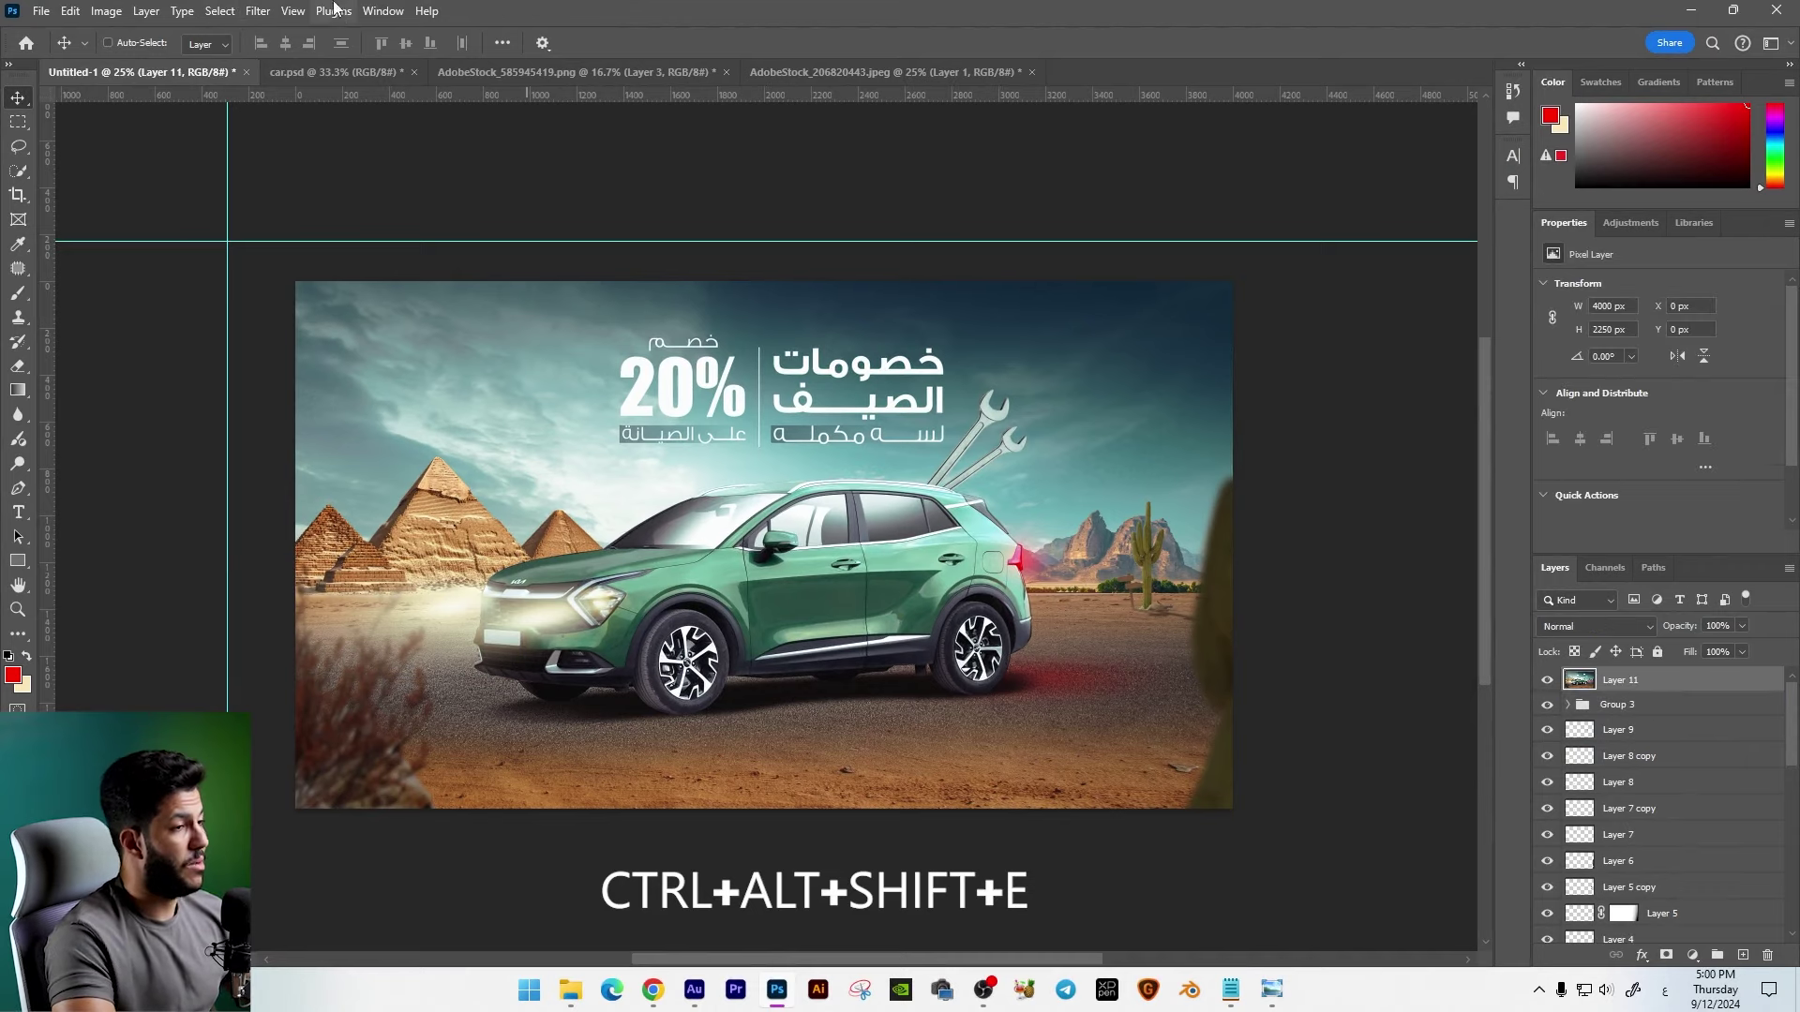
Step: Apply Camera Raw to the merged layer, lowering Highlights and Whites and adding Dehaze
click(255, 13)
click(282, 166)
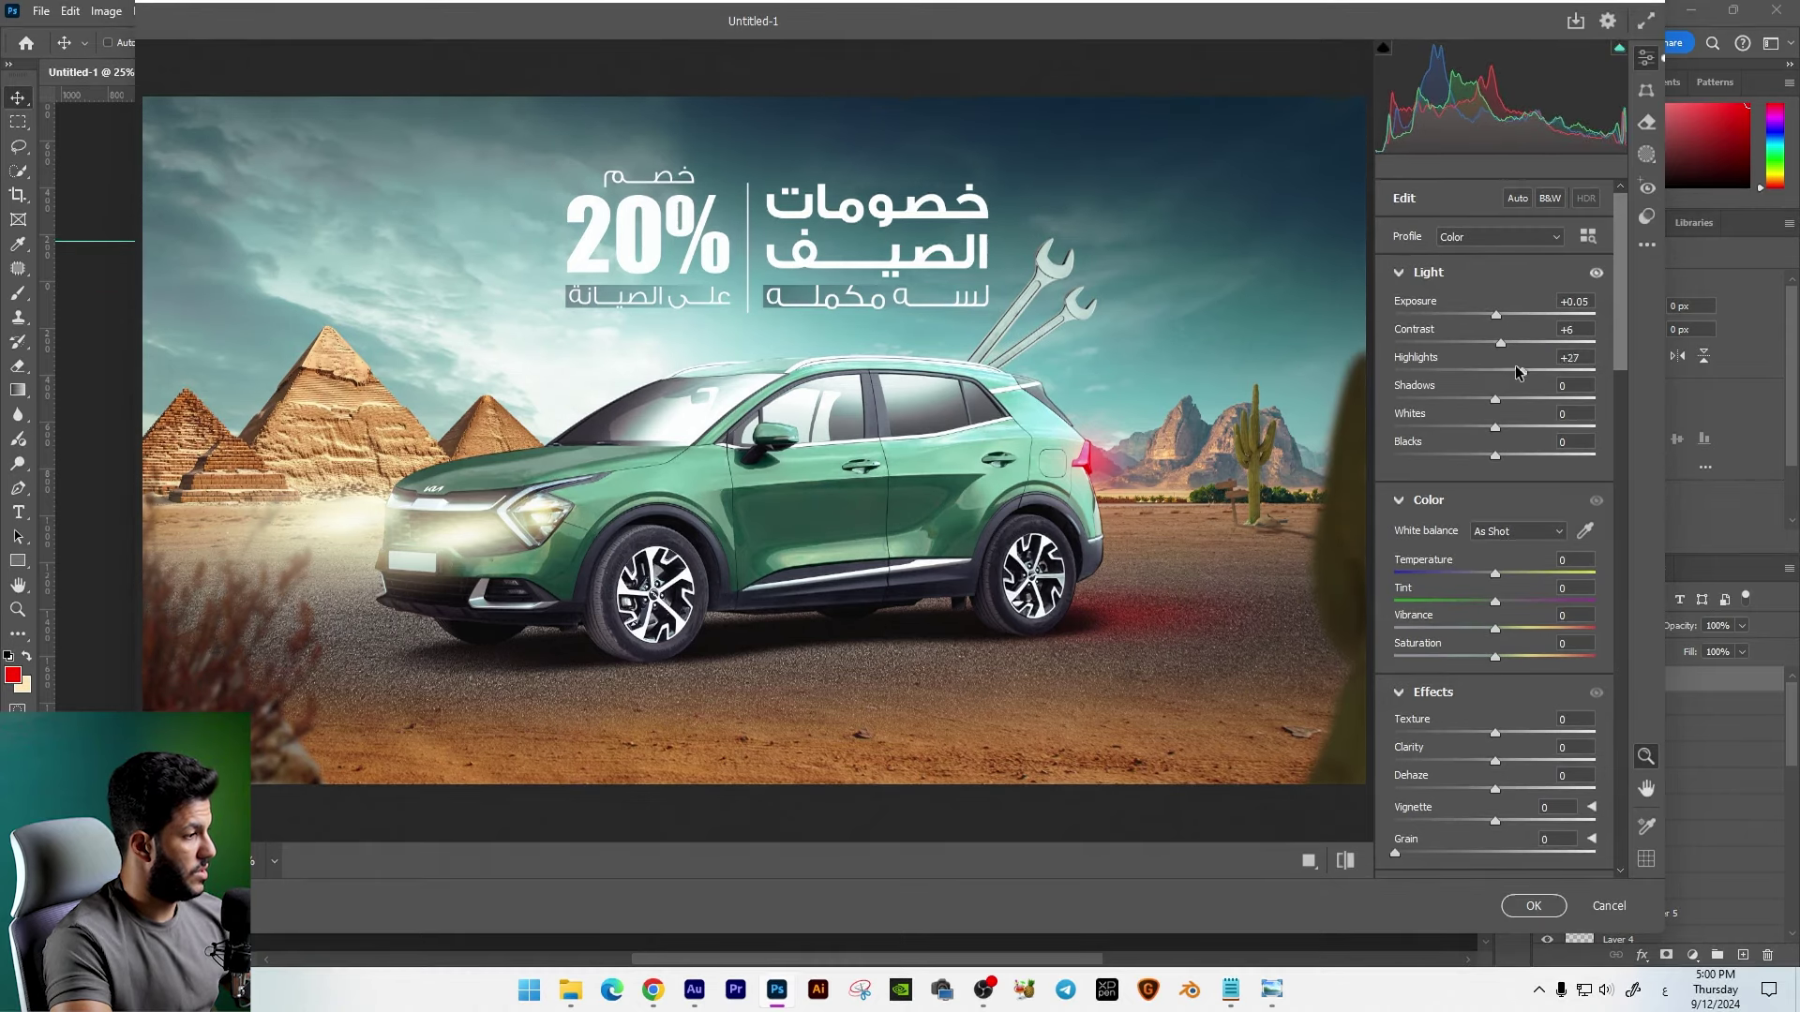
drag(1518, 371, 1512, 371)
mouse_move(1545, 432)
mouse_down()
mouse_move(1500, 436)
mouse_move(1503, 457)
mouse_up()
drag(1503, 789, 1485, 819)
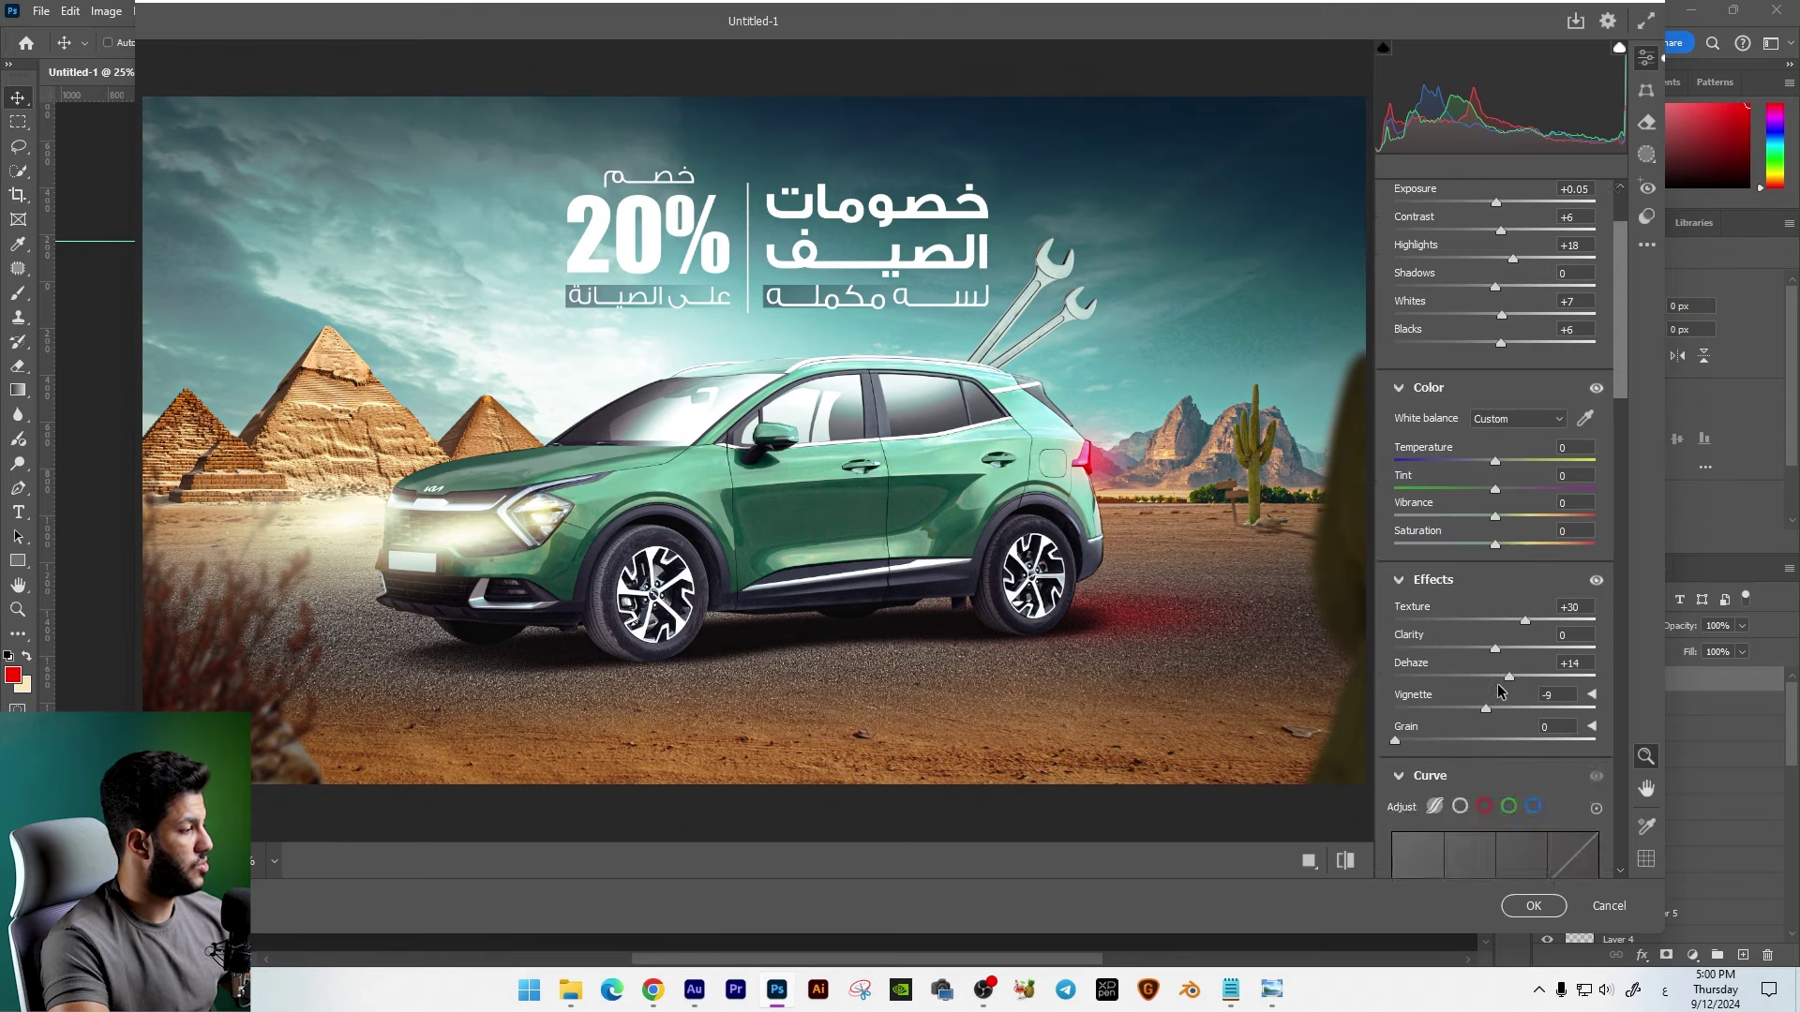
Step: Lower the curve's highlights and lights and lift its darks in Camera Raw
scroll(1509, 750, down, 2)
scroll(1520, 729, down, 4)
drag(1496, 642, 1491, 641)
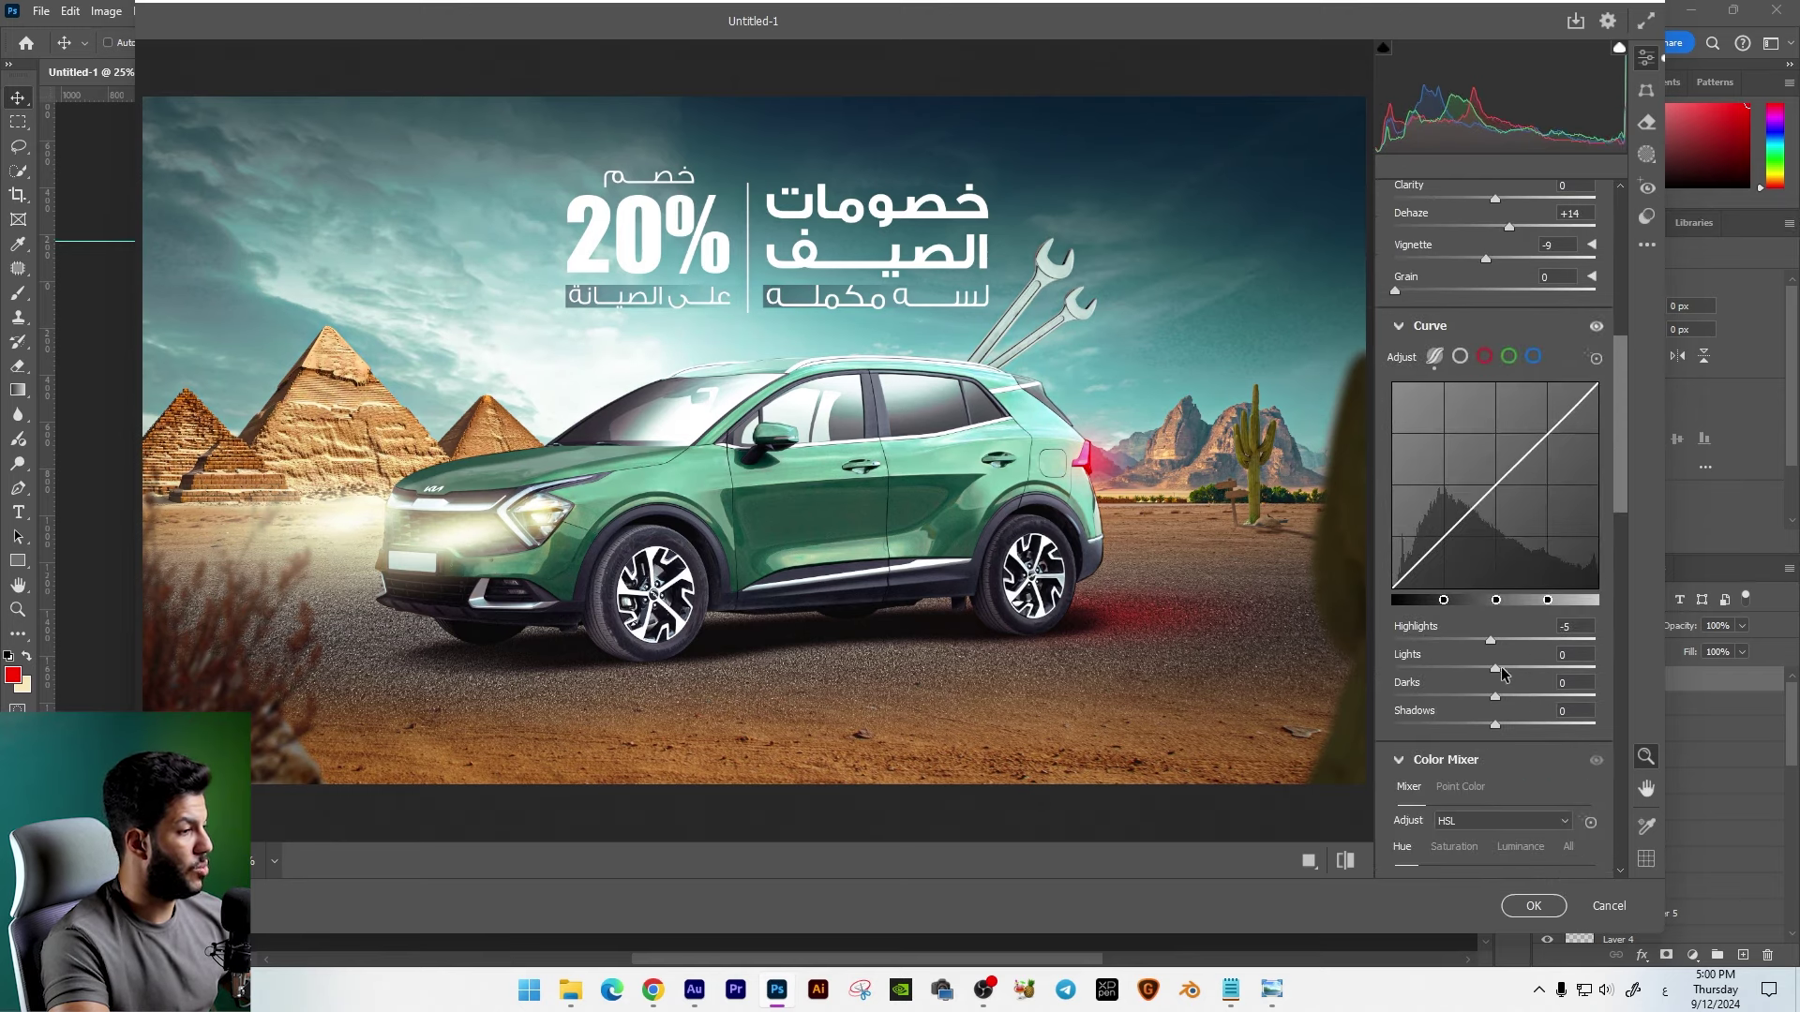
drag(1496, 668, 1478, 667)
drag(1495, 695, 1501, 724)
Step: Recalibrate a Calibration primary and commit the Camera Raw filter
scroll(1500, 717, down, 1)
scroll(1497, 709, down, 2)
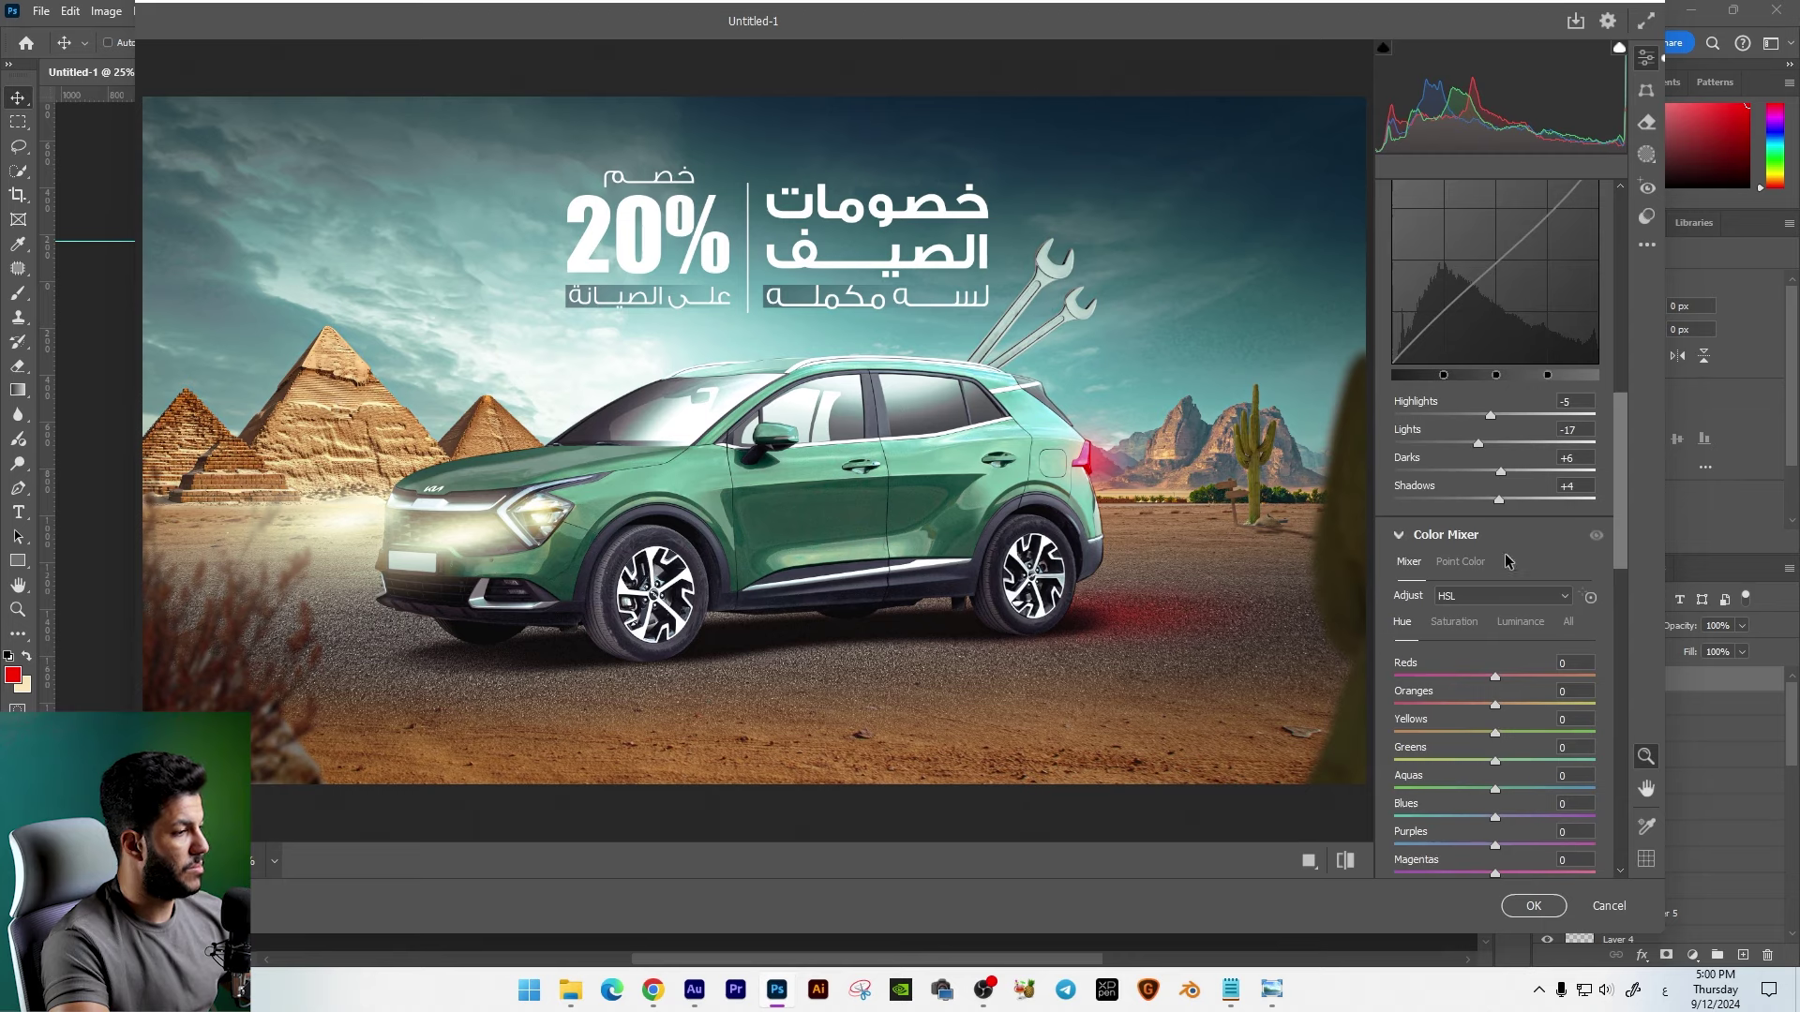
scroll(1497, 713, down, 3)
scroll(1498, 731, down, 3)
scroll(1499, 750, down, 3)
scroll(1500, 757, down, 3)
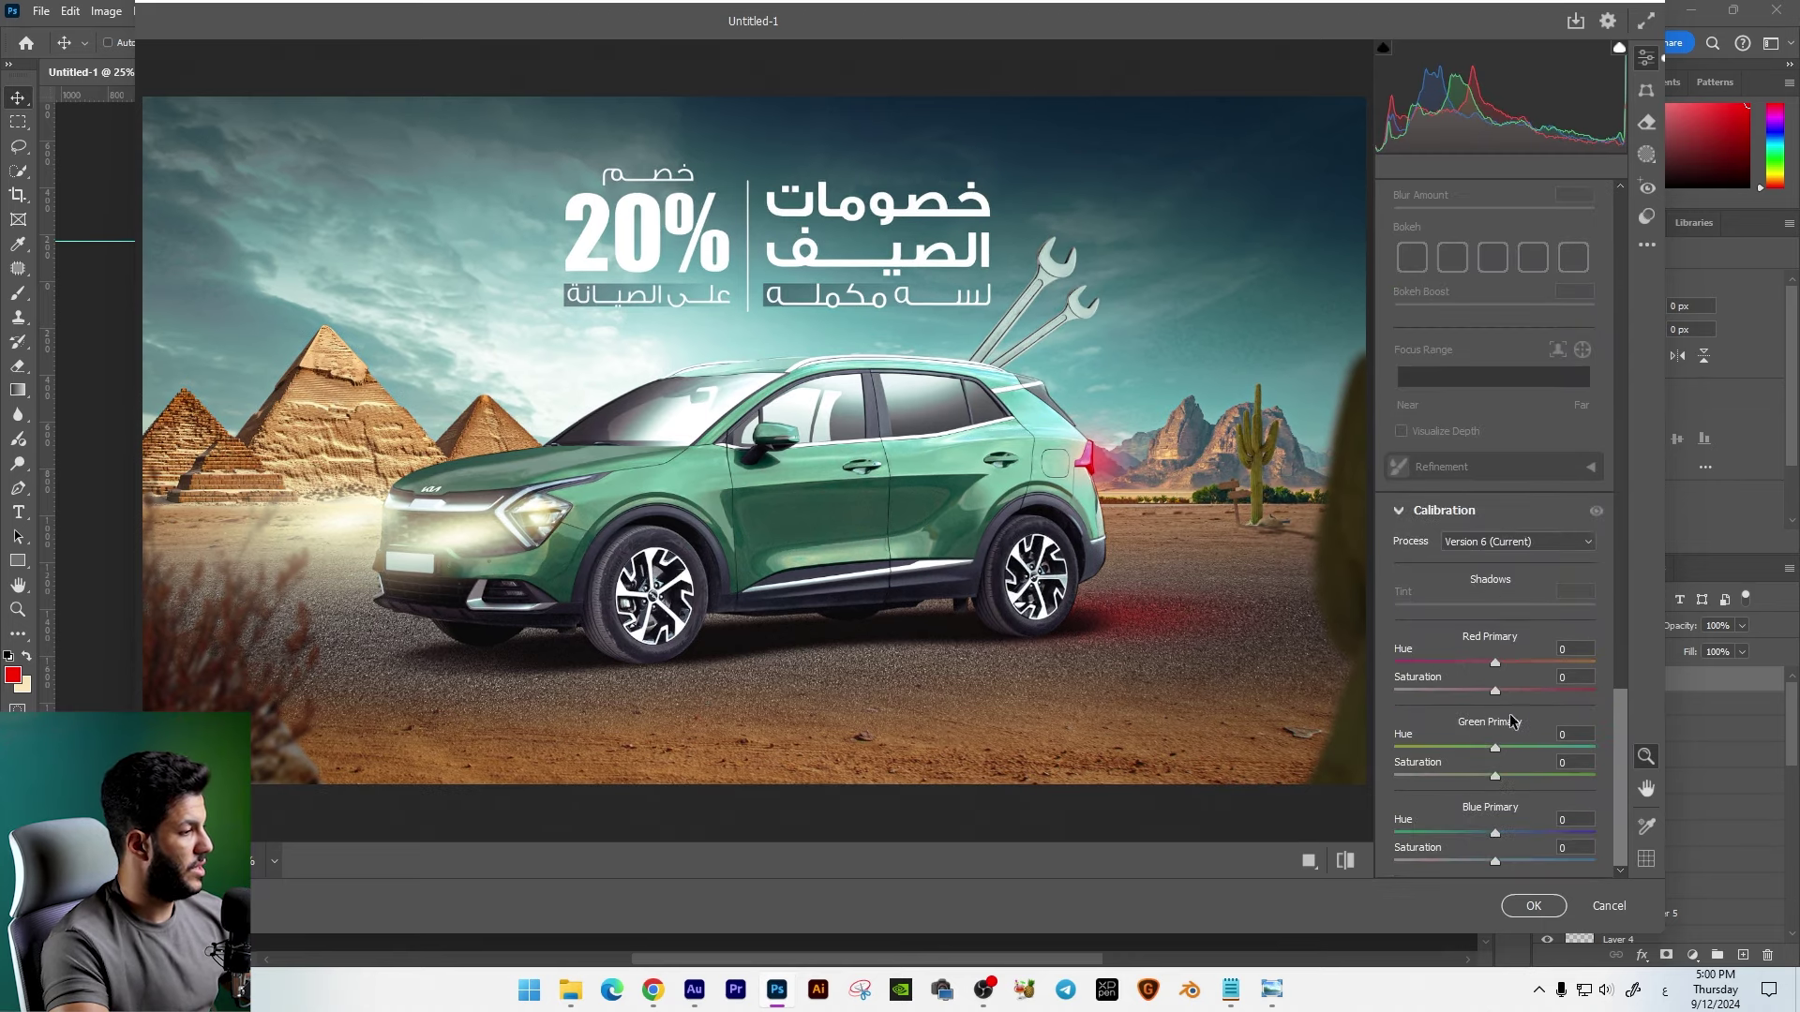
drag(1495, 749, 1500, 833)
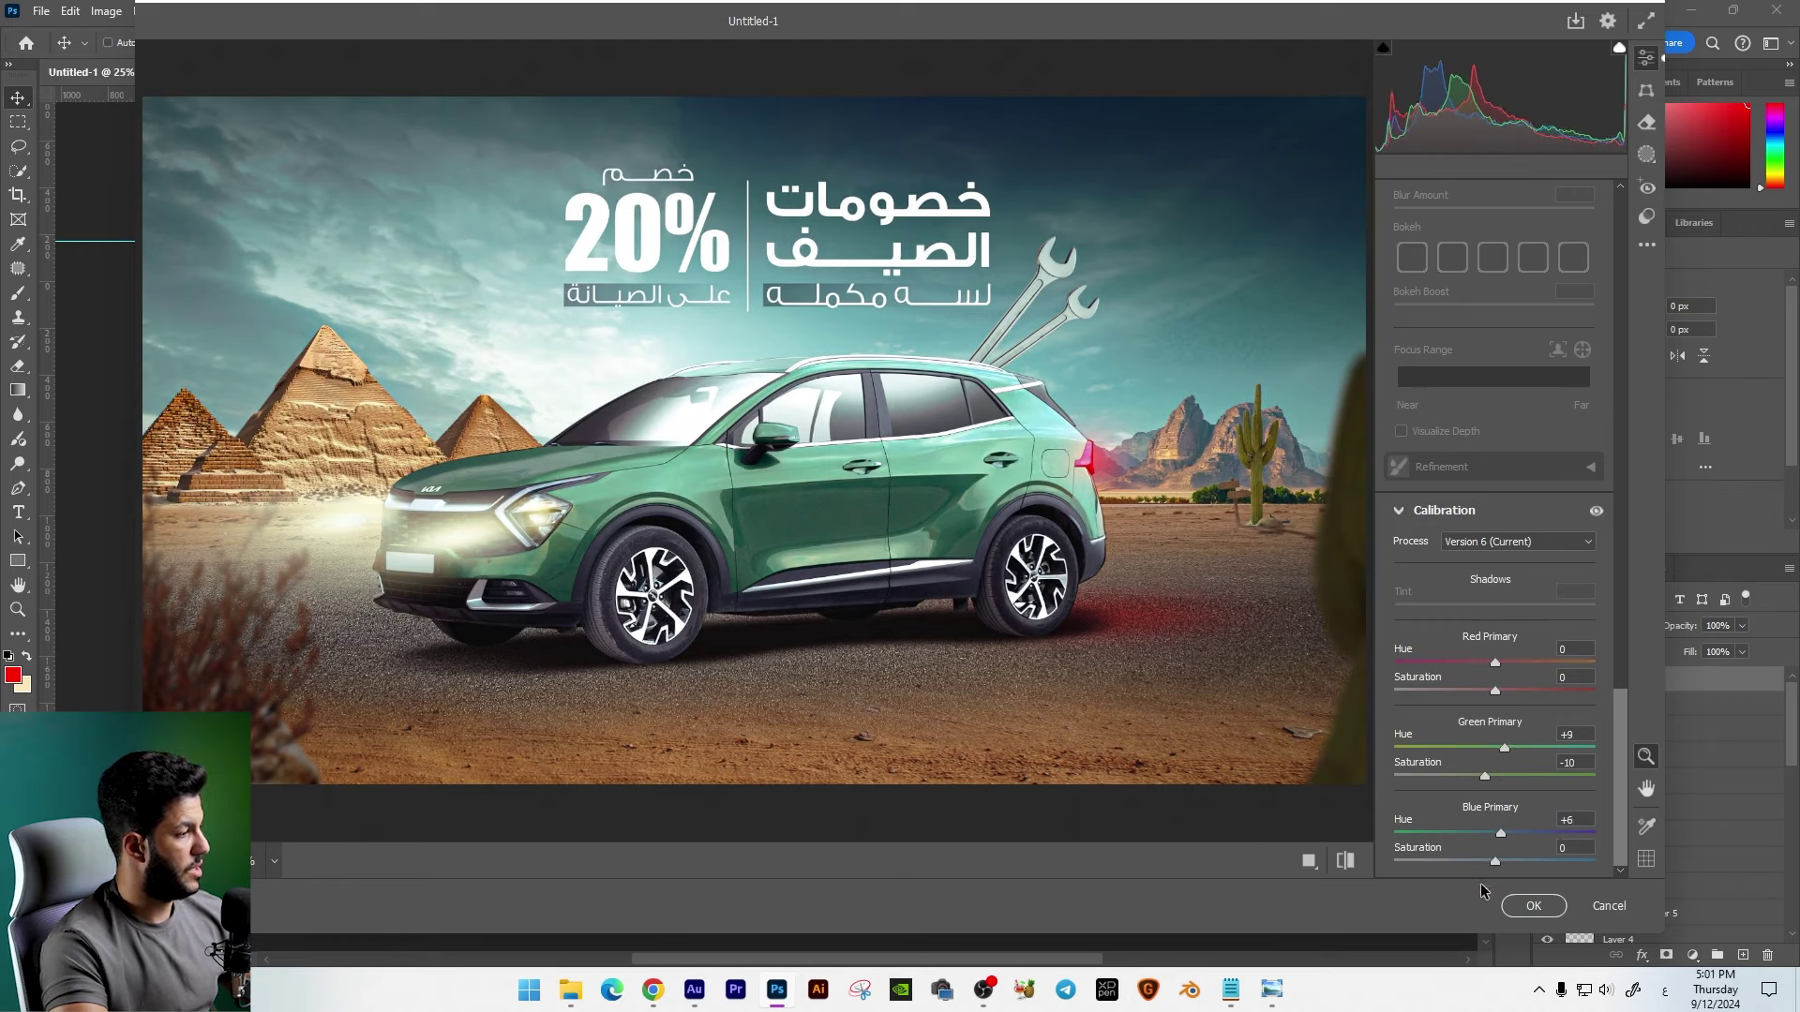
click(1524, 907)
key(ctrl+plus)
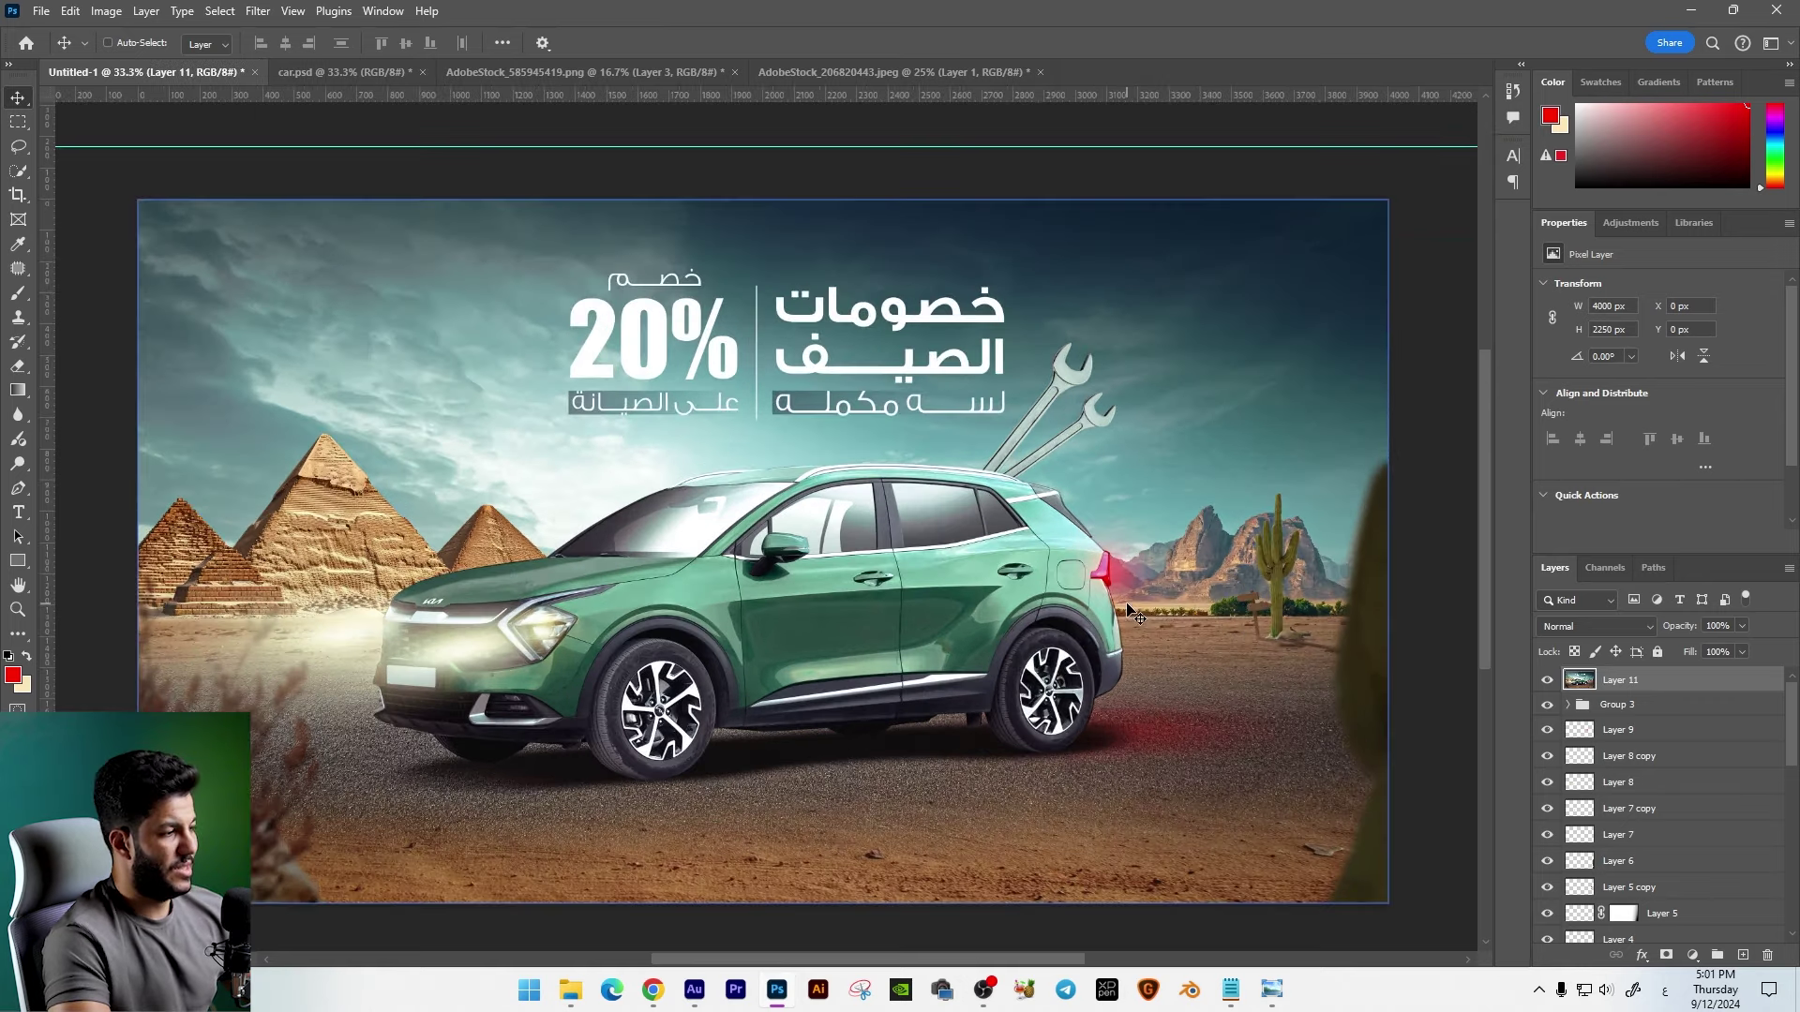